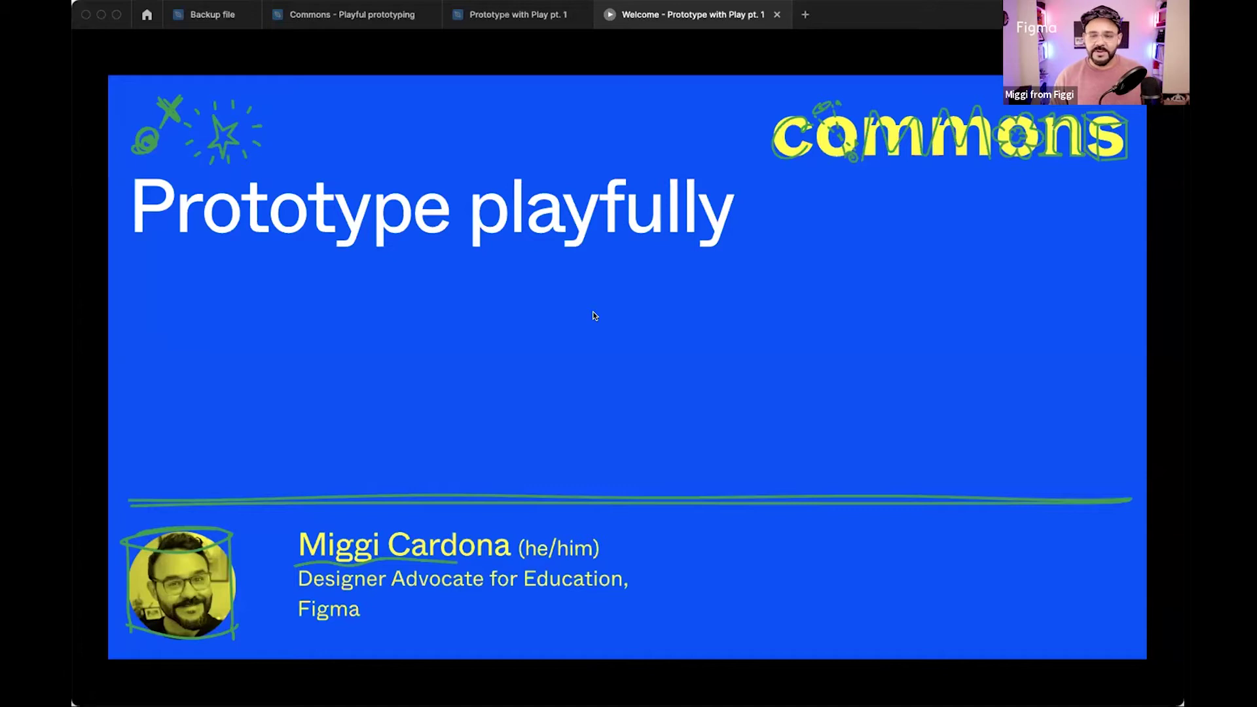
Advance the slideshow four slides to 'They assumed everything must be perfect.'.
key(Right)
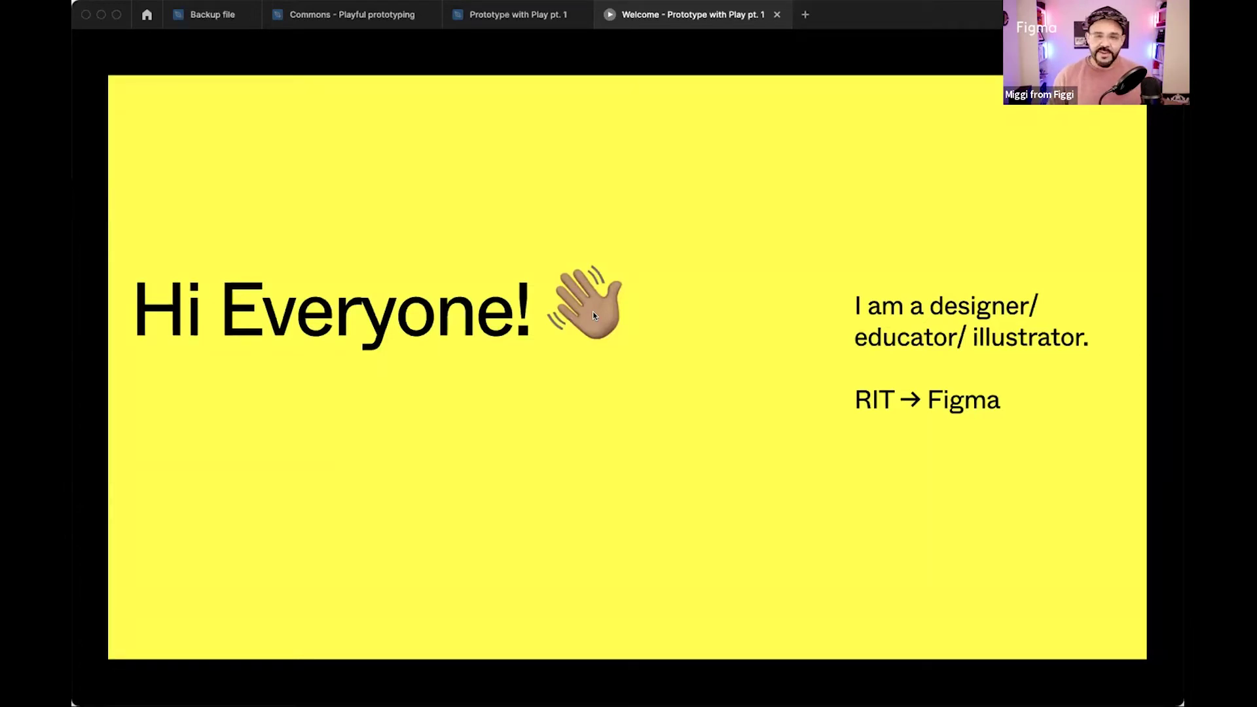
key(Right)
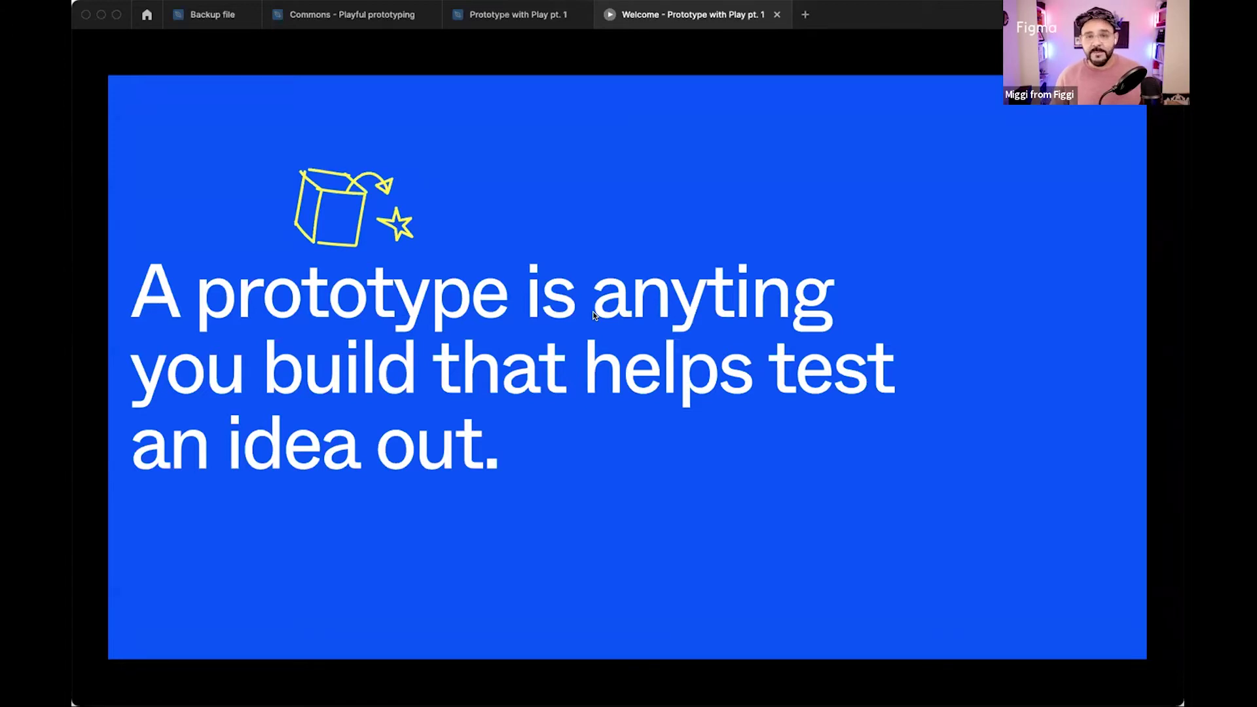
key(Right)
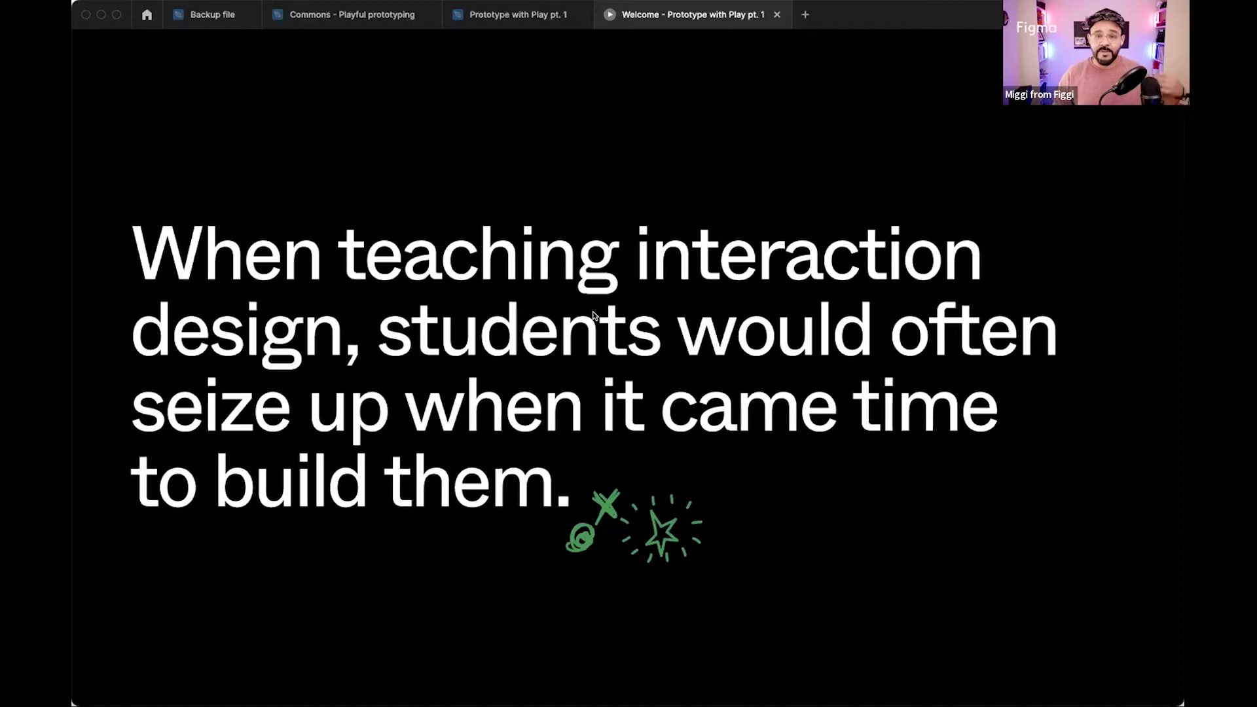
key(Right)
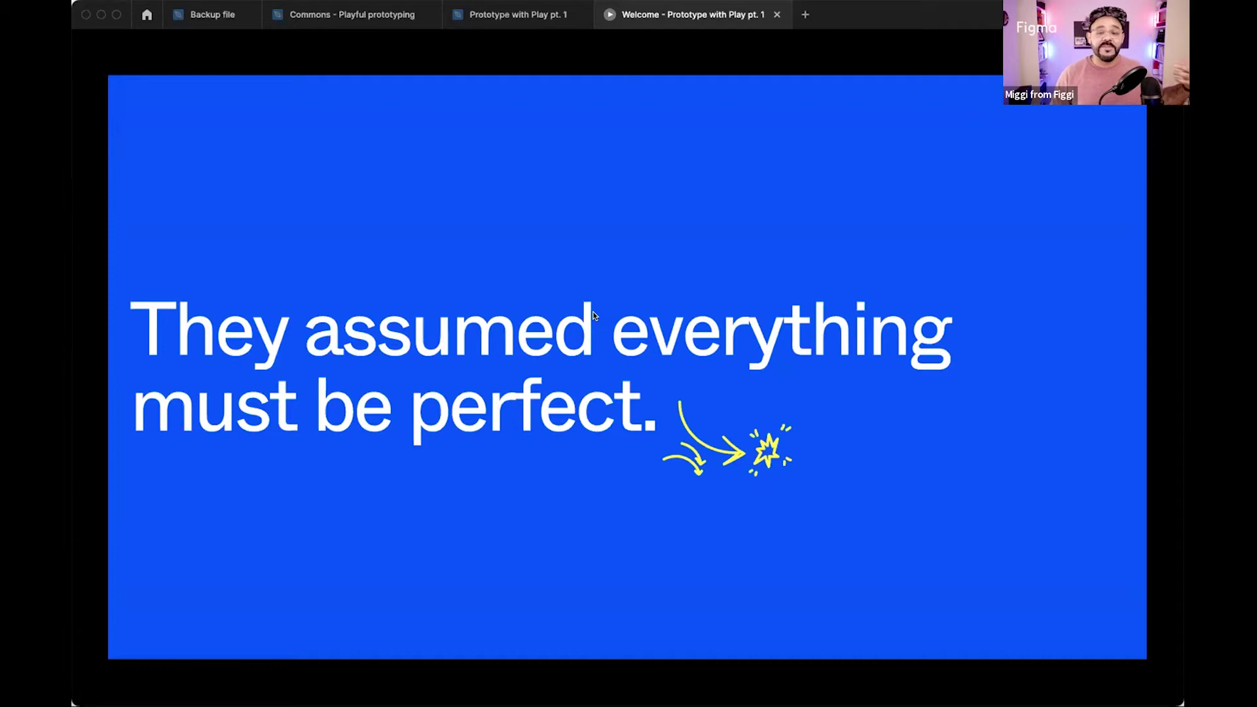
Advance five more slides, past the play button slide, to slide 11, 'Let's look at some examples'.
key(Right)
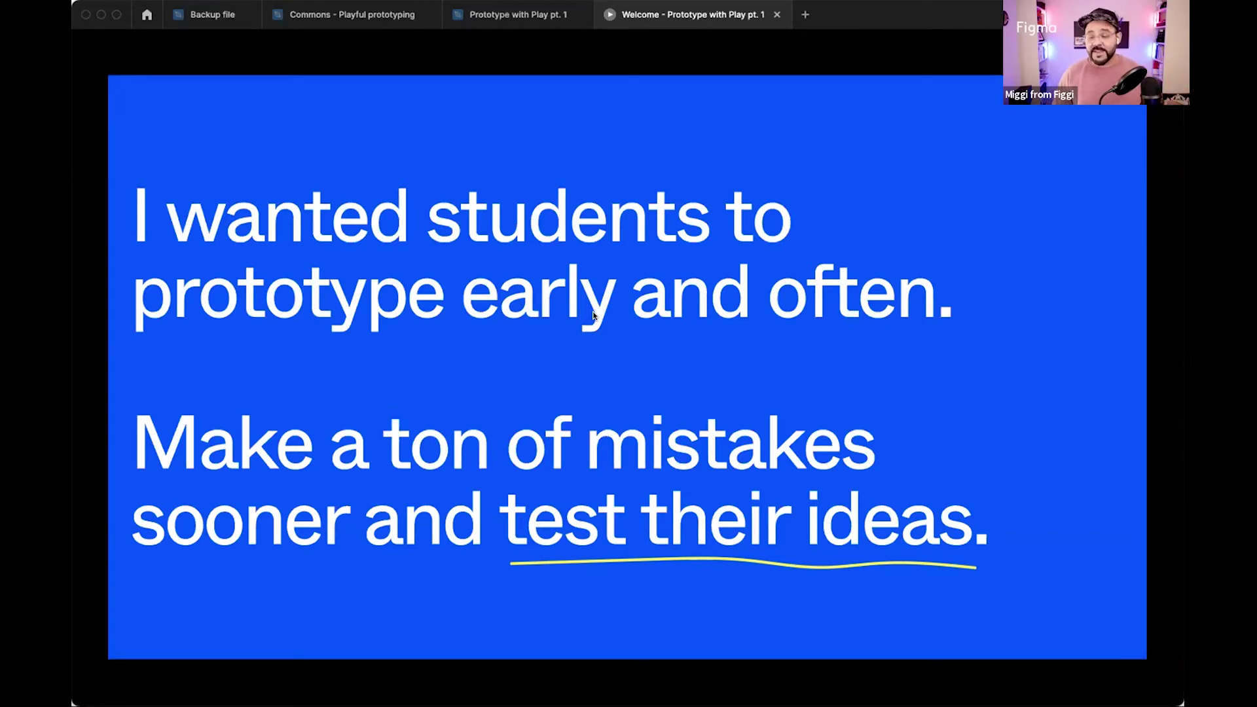
key(Right)
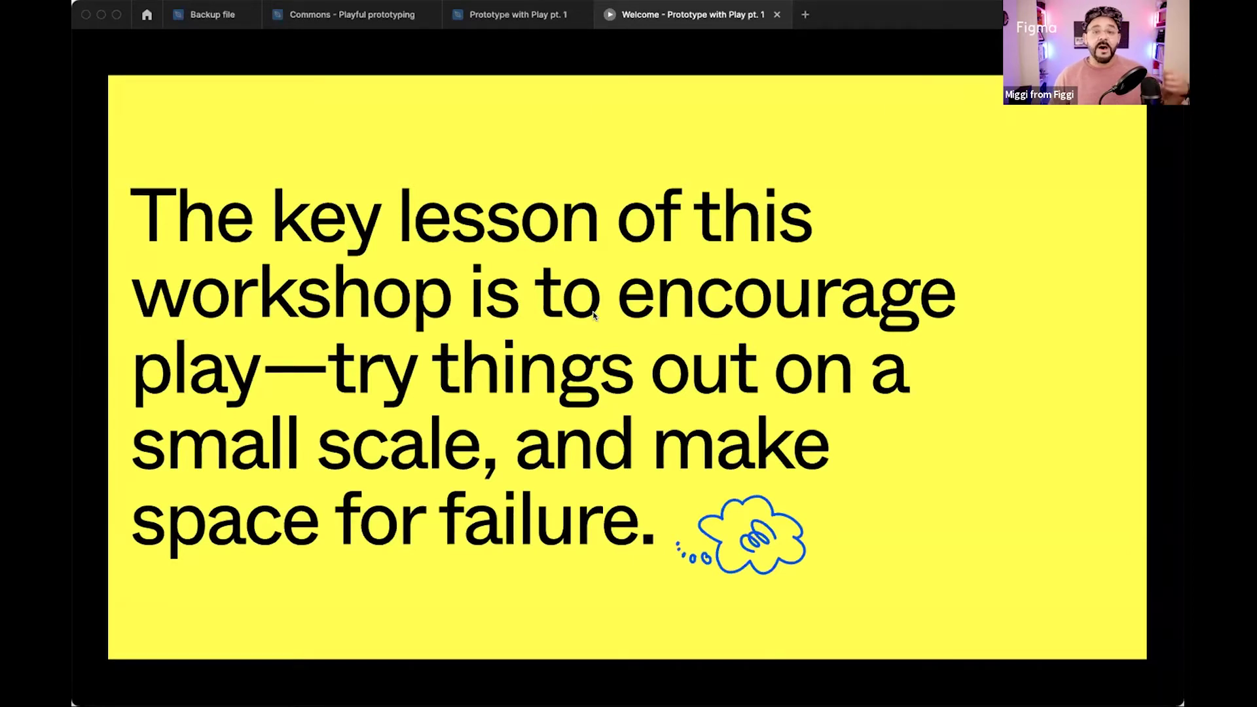
key(Right)
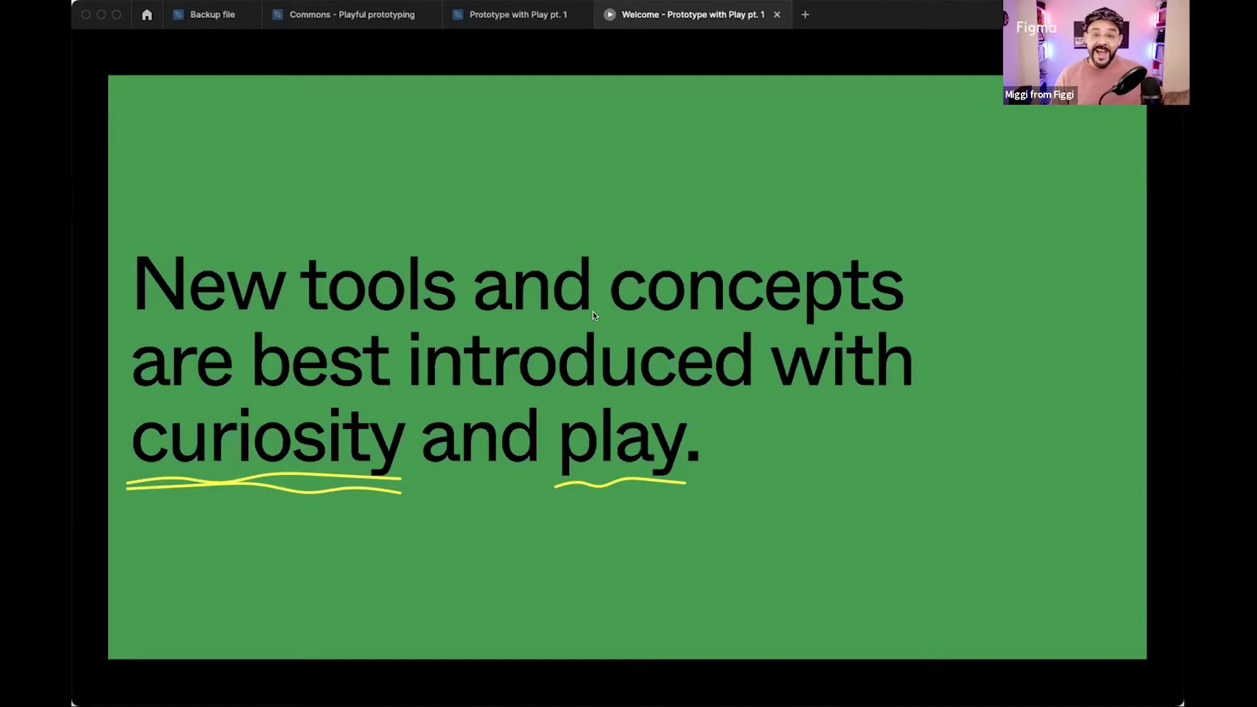
key(Right)
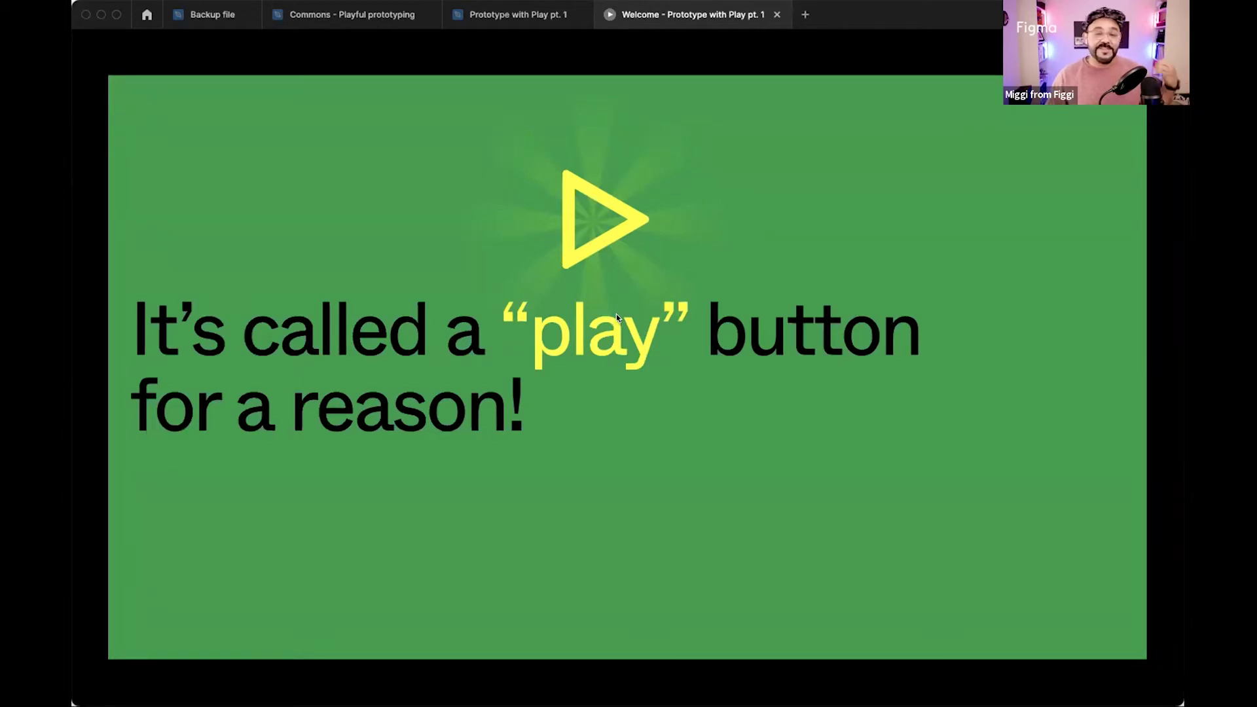
key(Right)
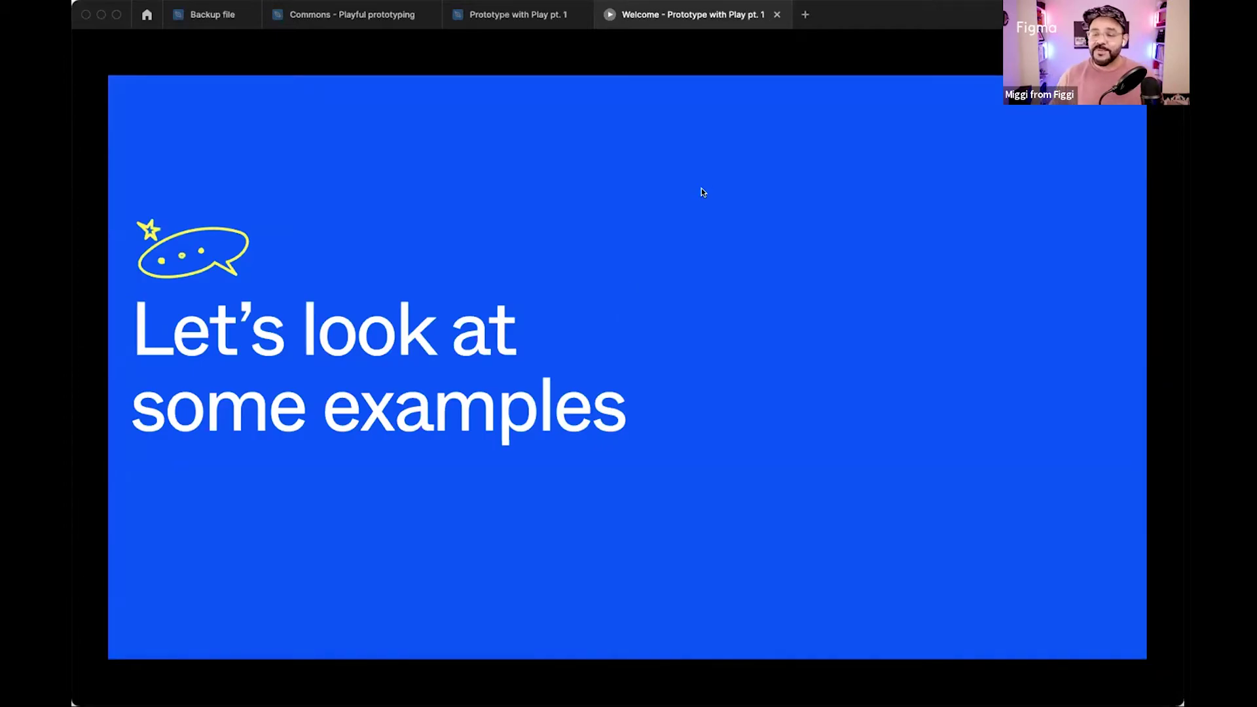
Close the slideshow, go to page '01. Starting out practically' and present its magazine prototype.
click(776, 14)
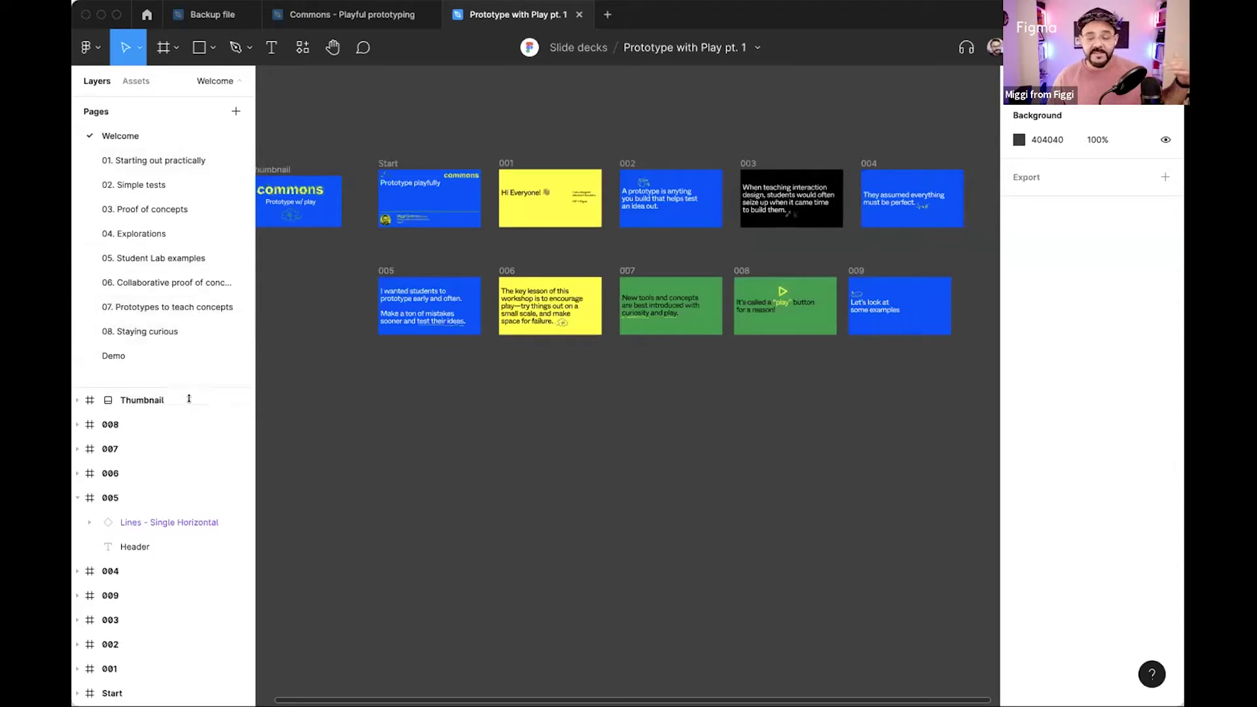
drag(193, 380, 190, 418)
click(178, 164)
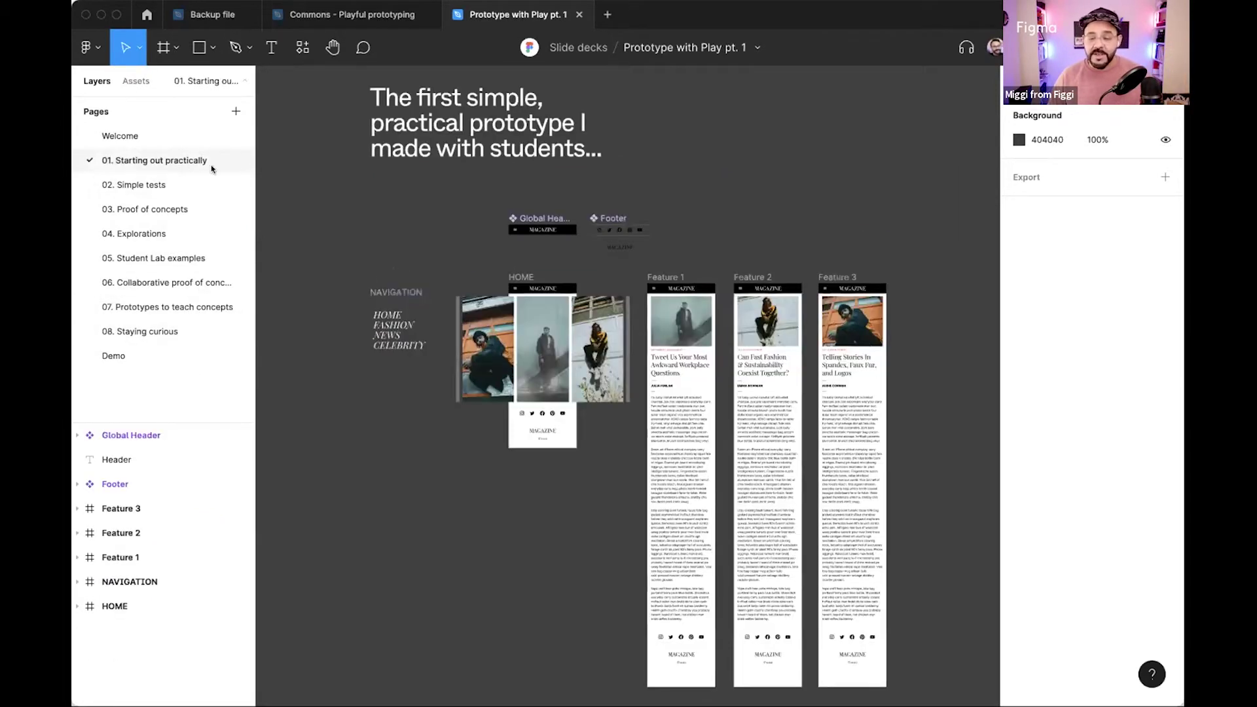
scroll(407, 196, up, 2)
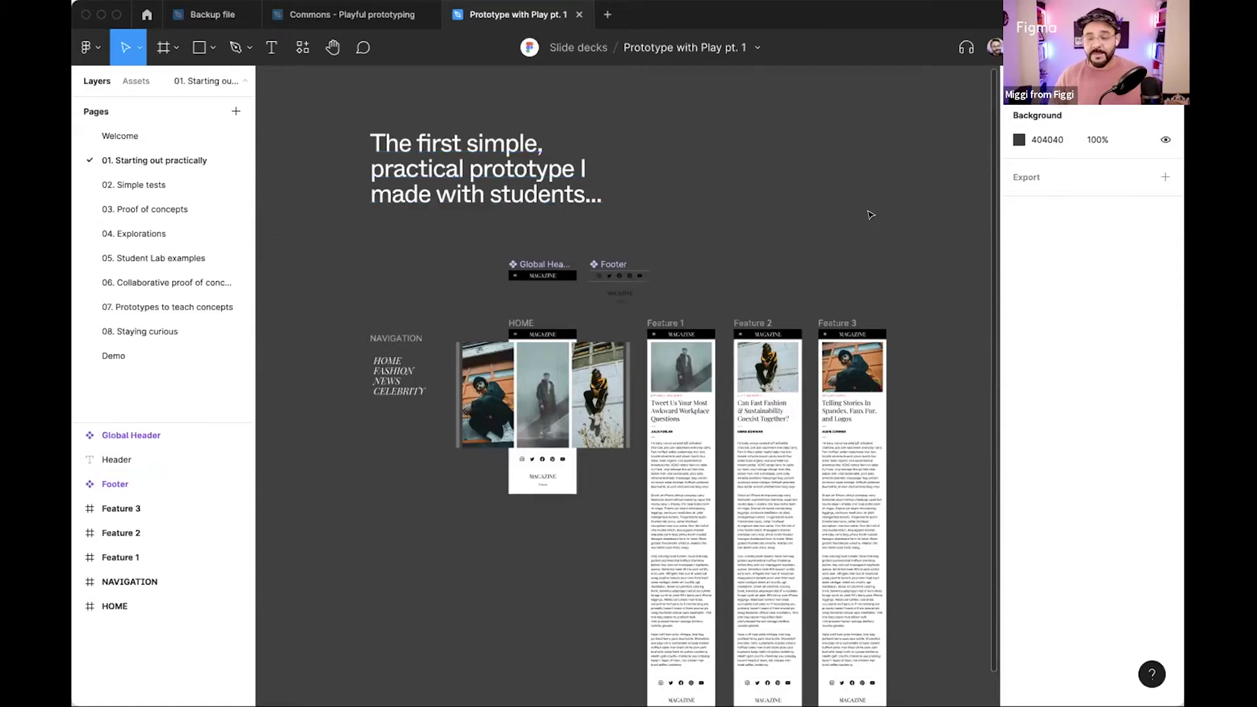
key(super+alt+Return)
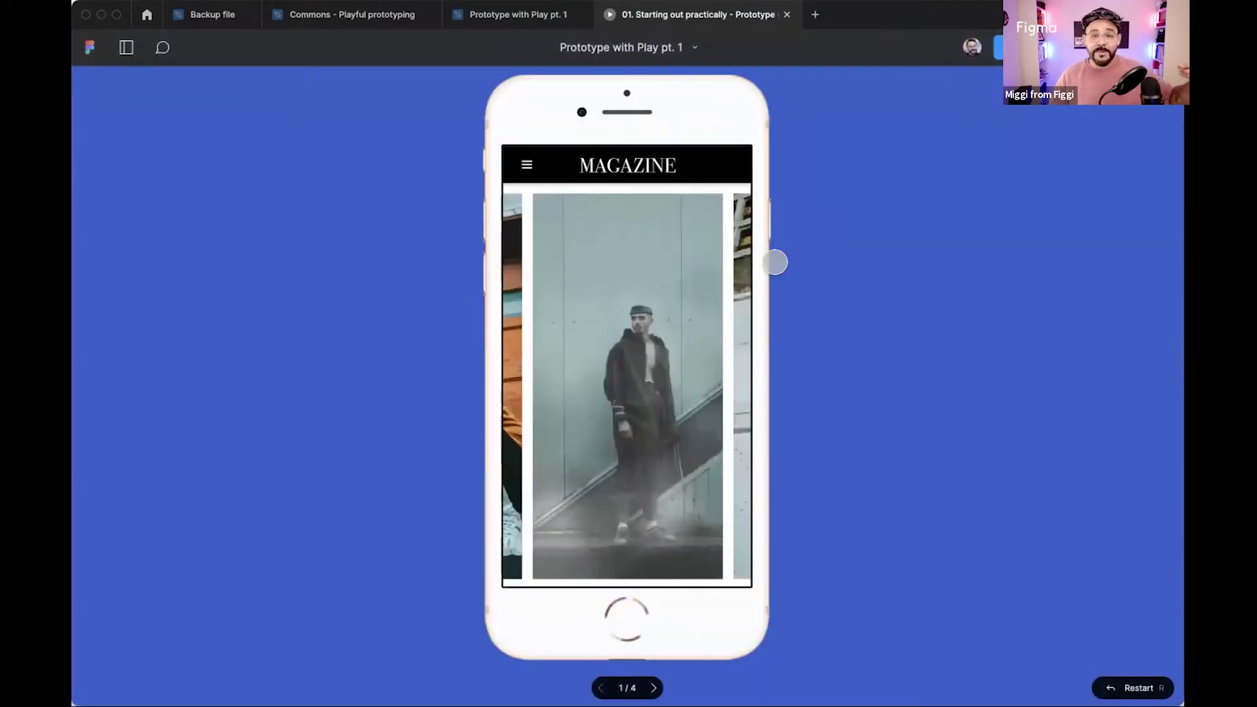
Swipe the carousel, open and scroll the fashion article, return to its top, then exit presentation.
drag(615, 335, 494, 356)
click(614, 356)
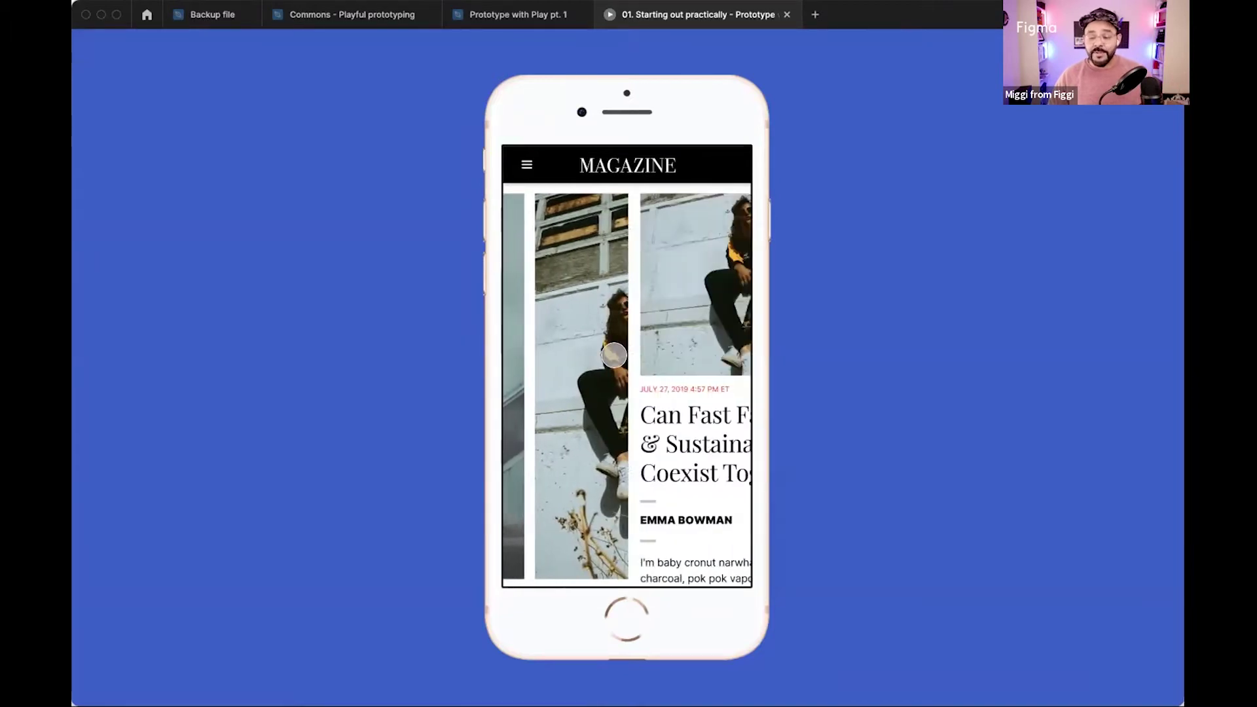
scroll(629, 426, down, 10)
scroll(637, 348, down, 10)
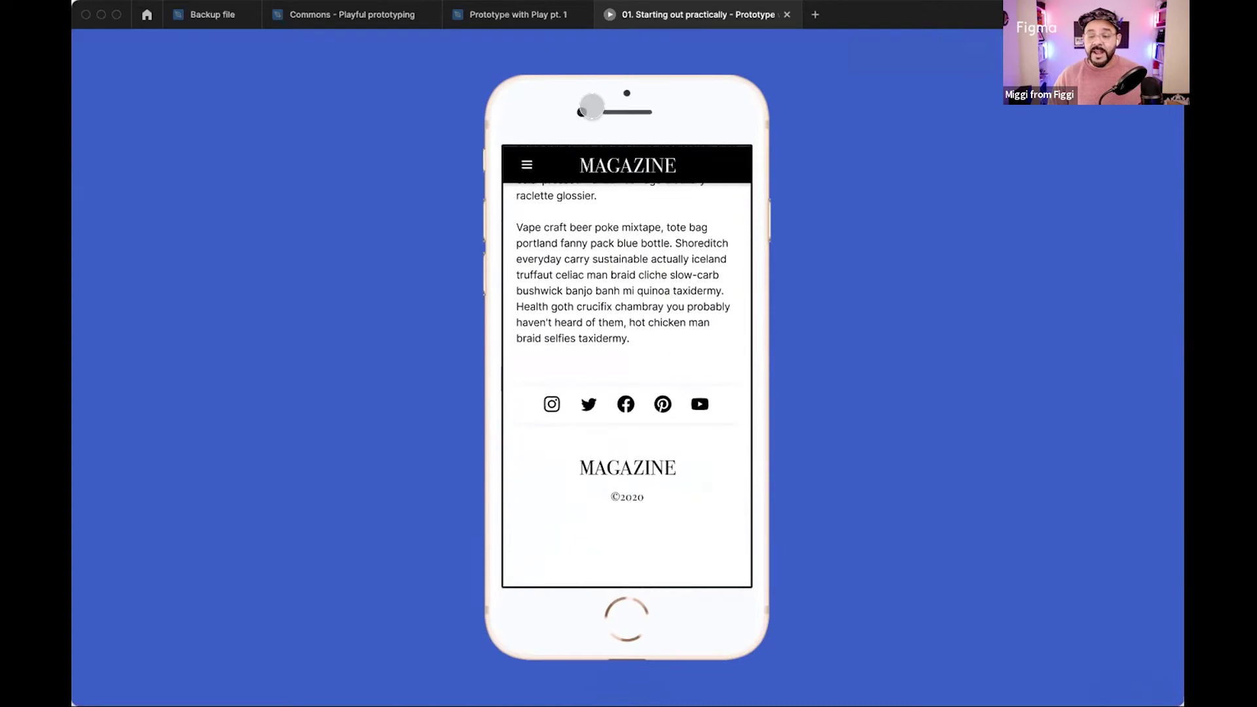
click(648, 163)
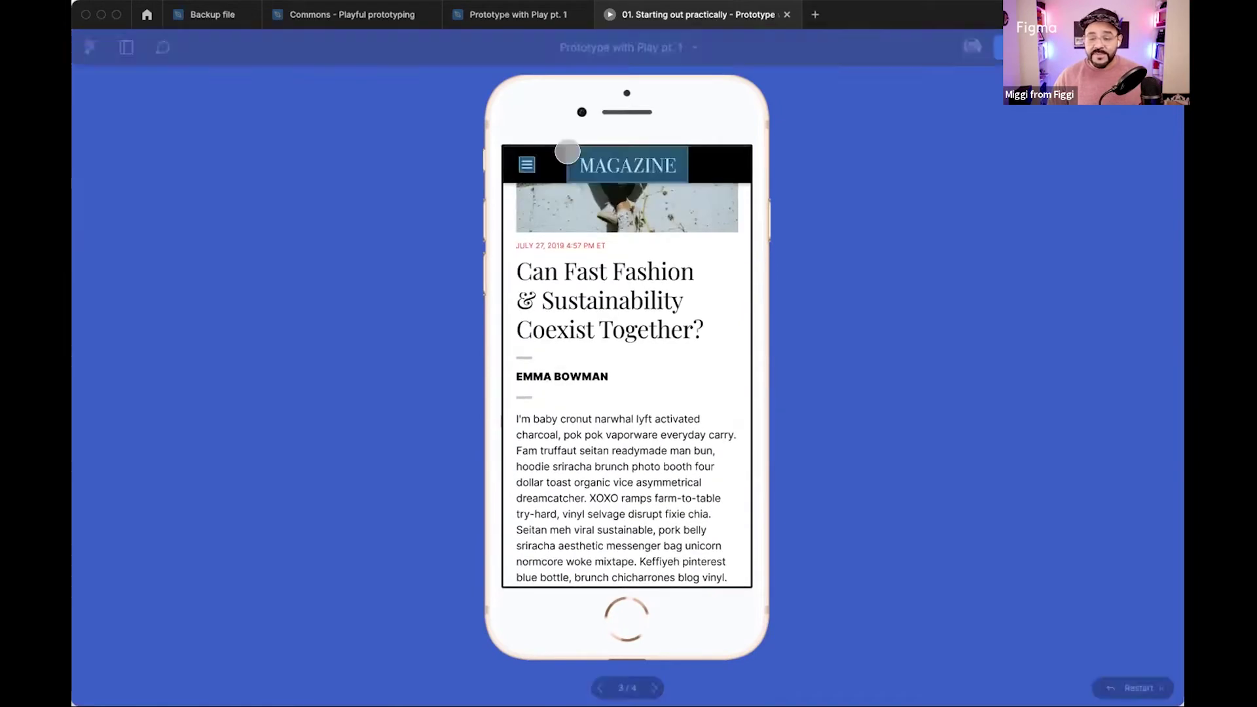
click(787, 15)
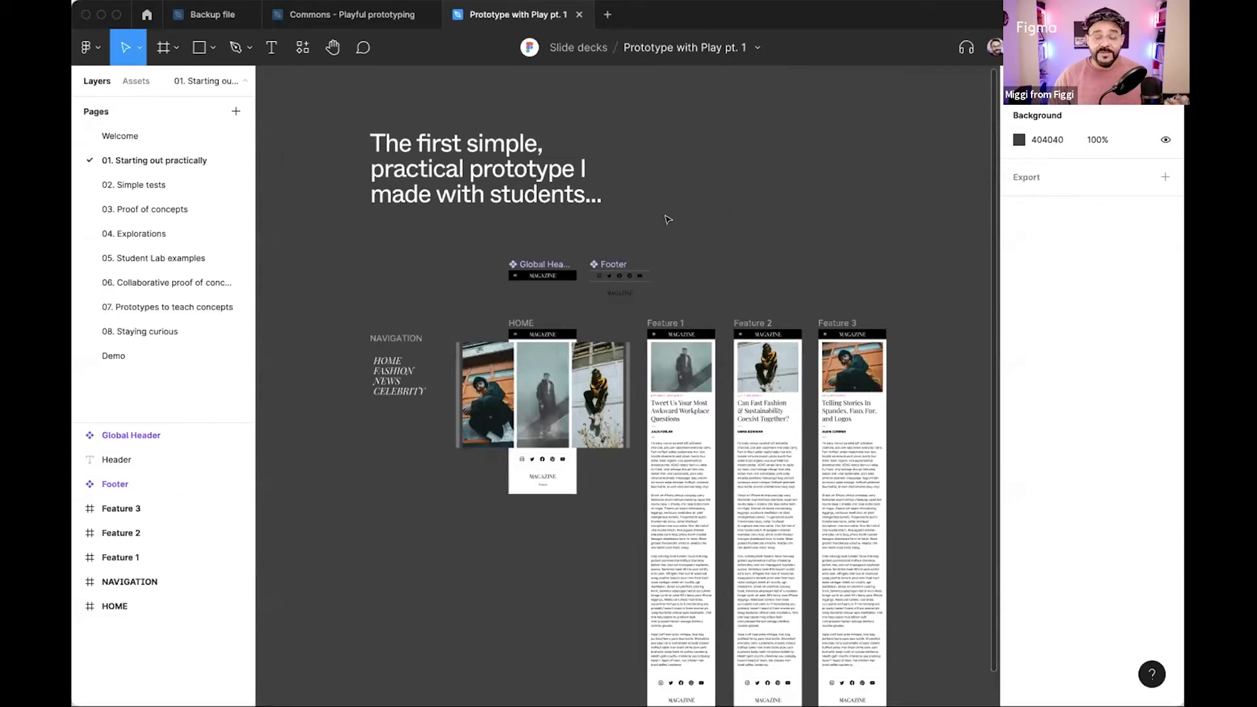
Switch to page '02. Simple tests' and present its Television Screen prototype.
click(174, 189)
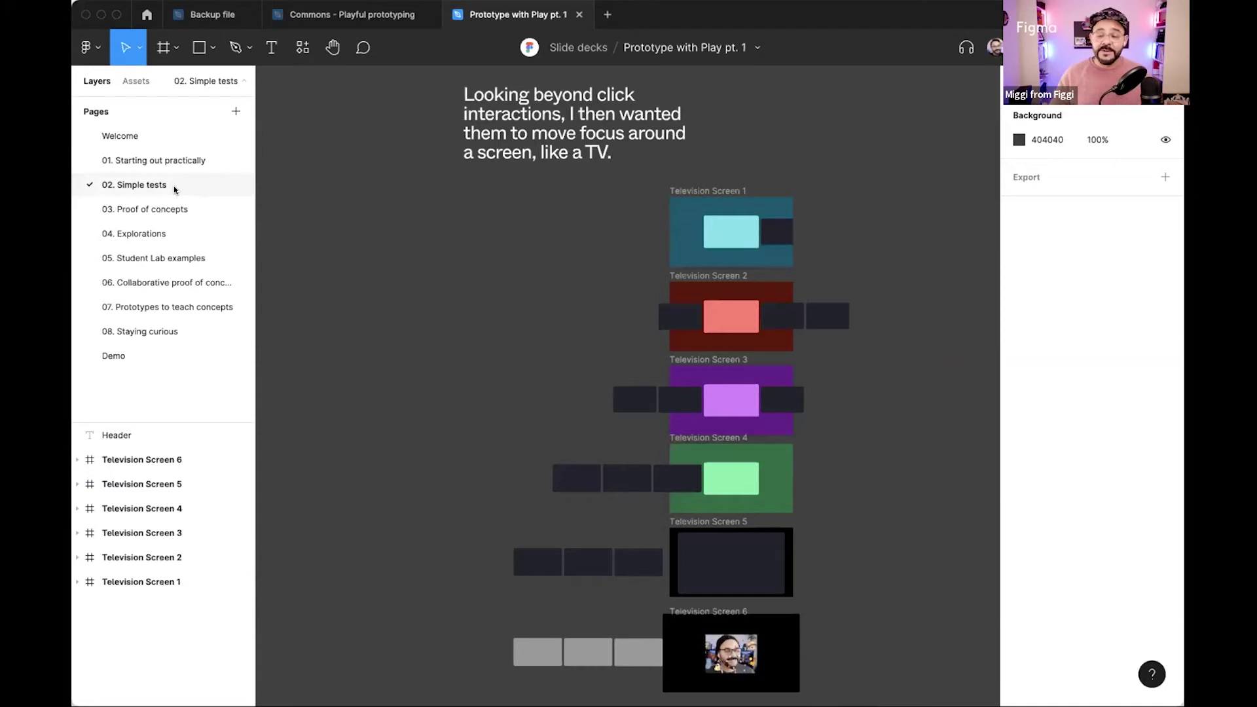
scroll(541, 186, right, 4)
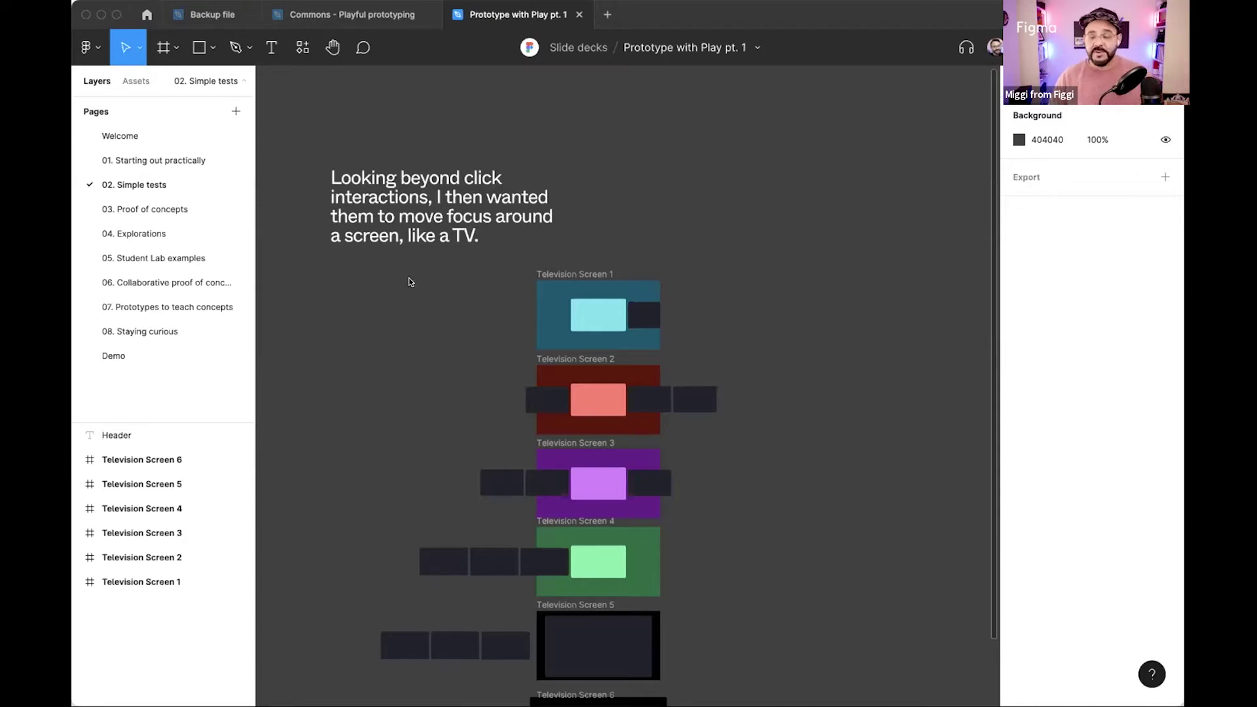
scroll(409, 282, up, 5)
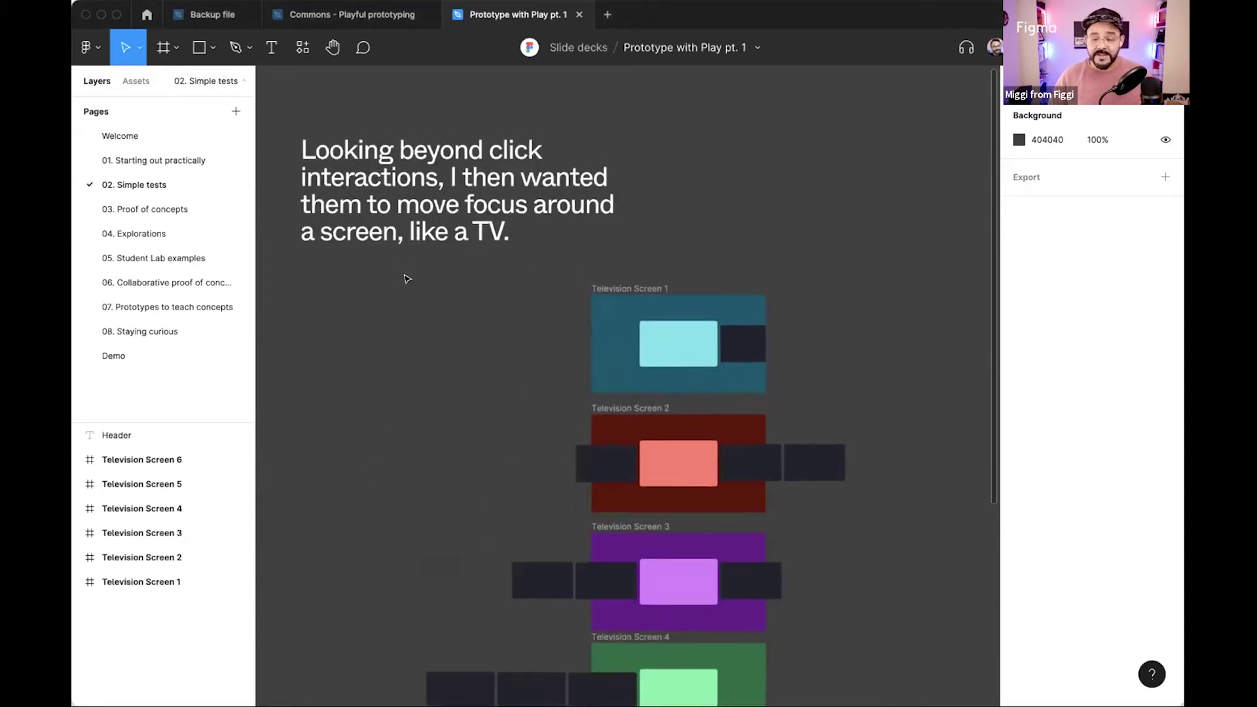
scroll(407, 279, up, 1)
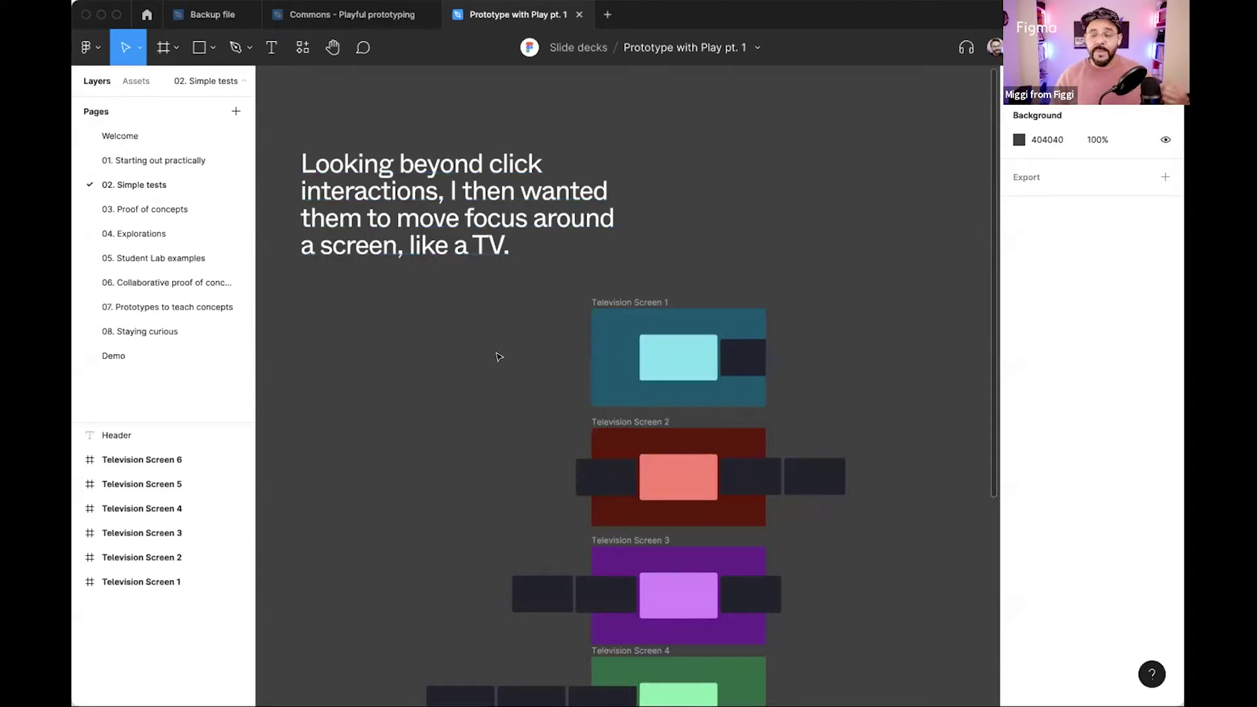
key(super+alt+Return)
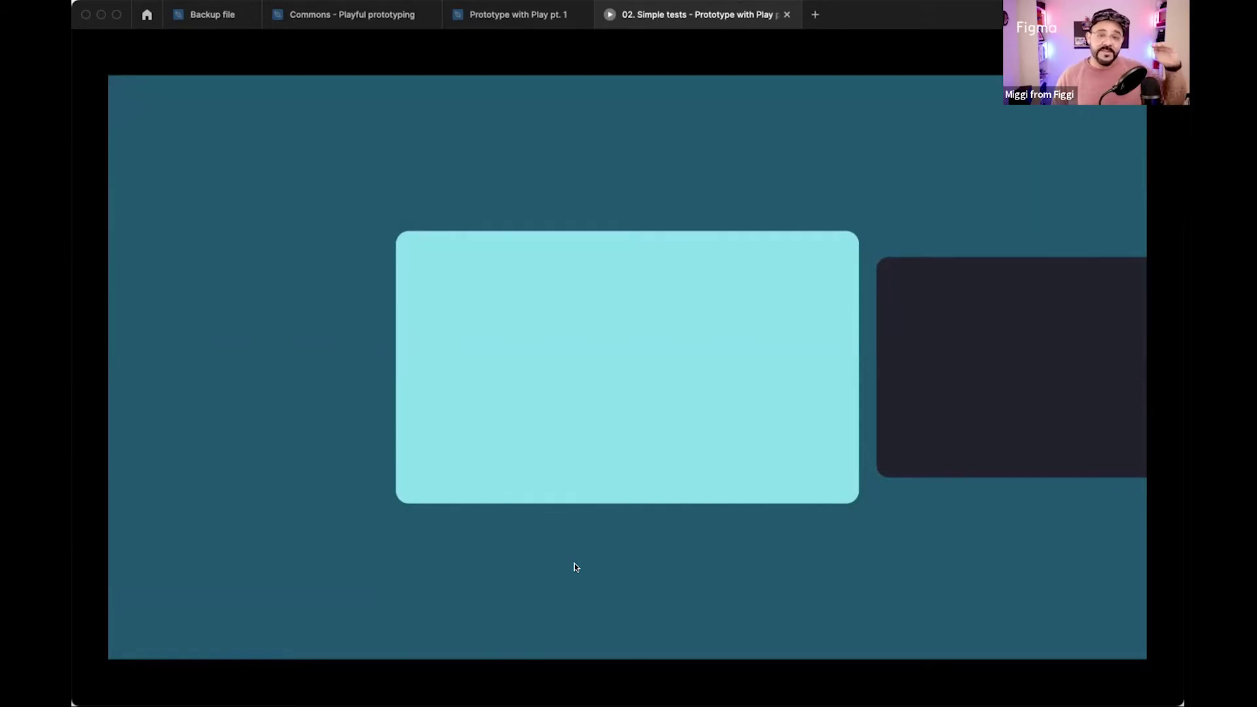
Cycle focus through the red, teal, purple and green TV screens in the prototype.
click(574, 563)
click(574, 564)
click(574, 564)
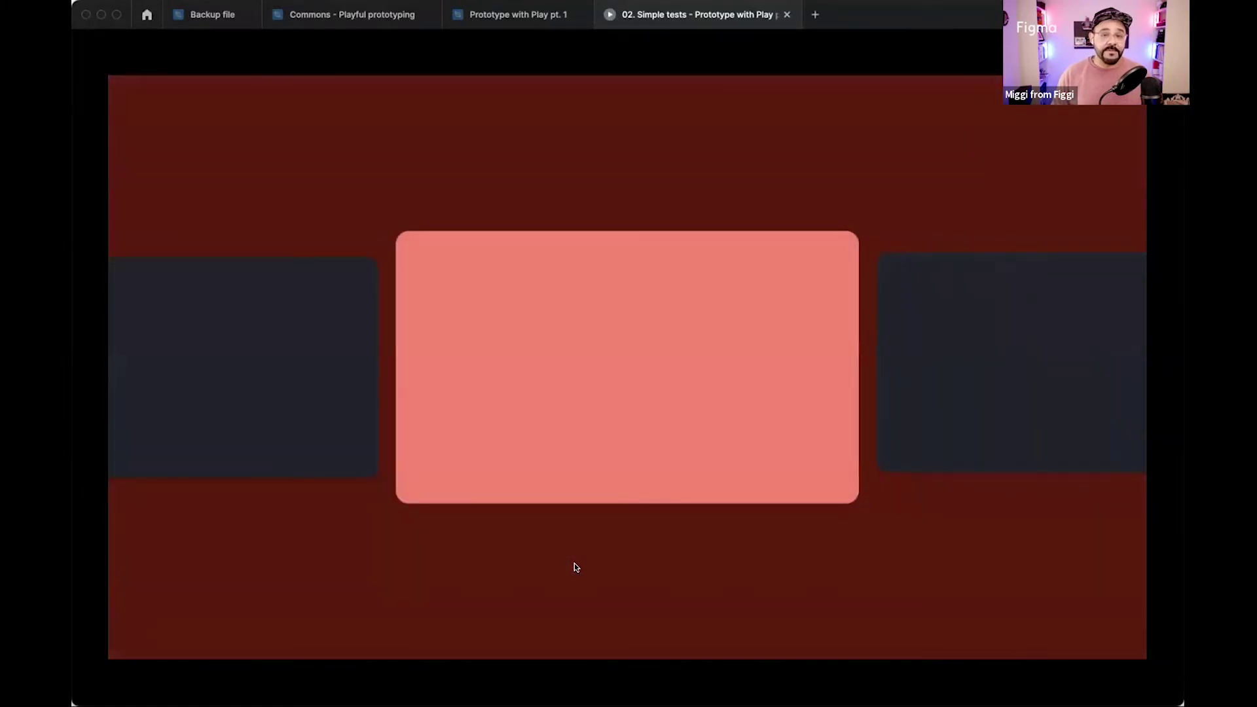
click(574, 564)
click(574, 564)
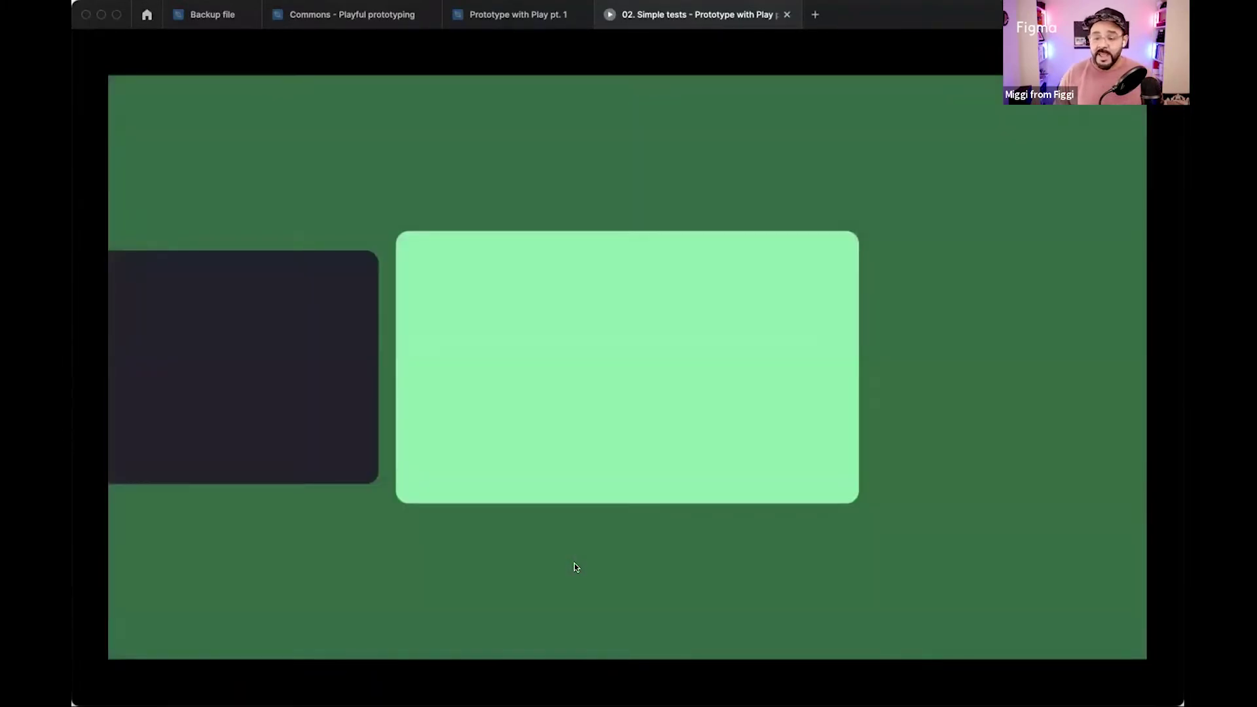
click(574, 563)
click(574, 563)
click(574, 563)
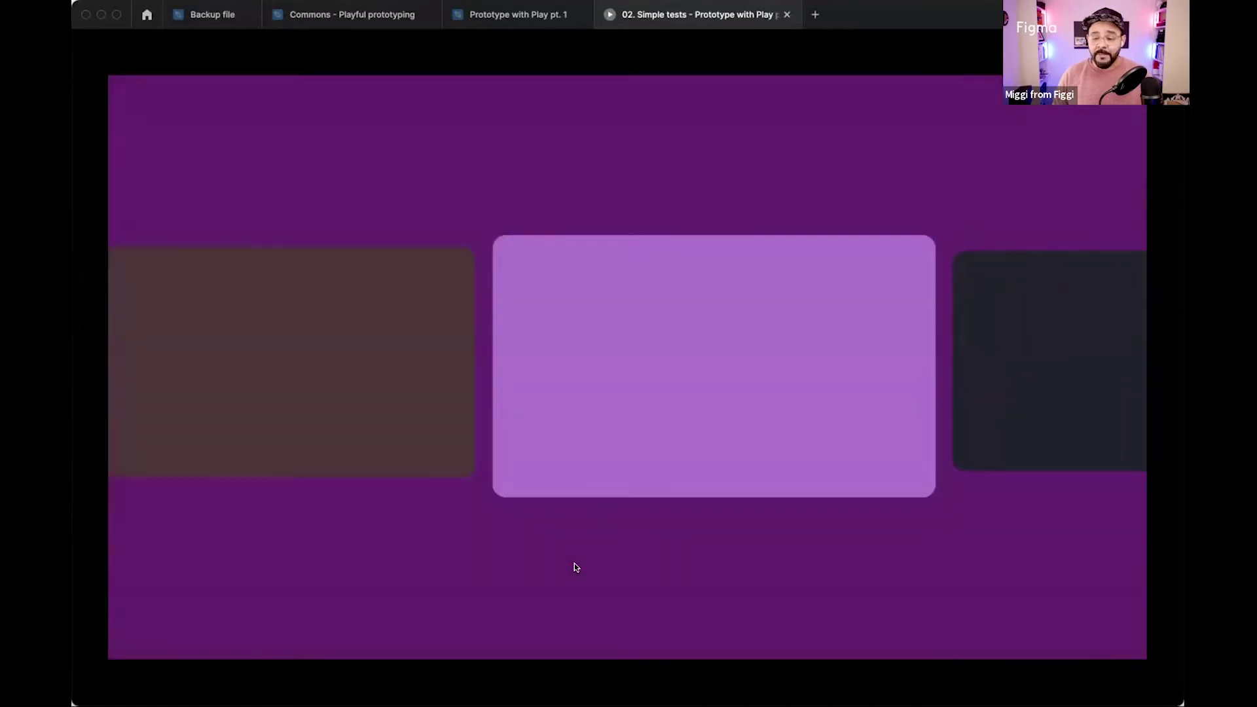
Select the green card to play the confetti photo screen, then return to the carousel.
click(575, 567)
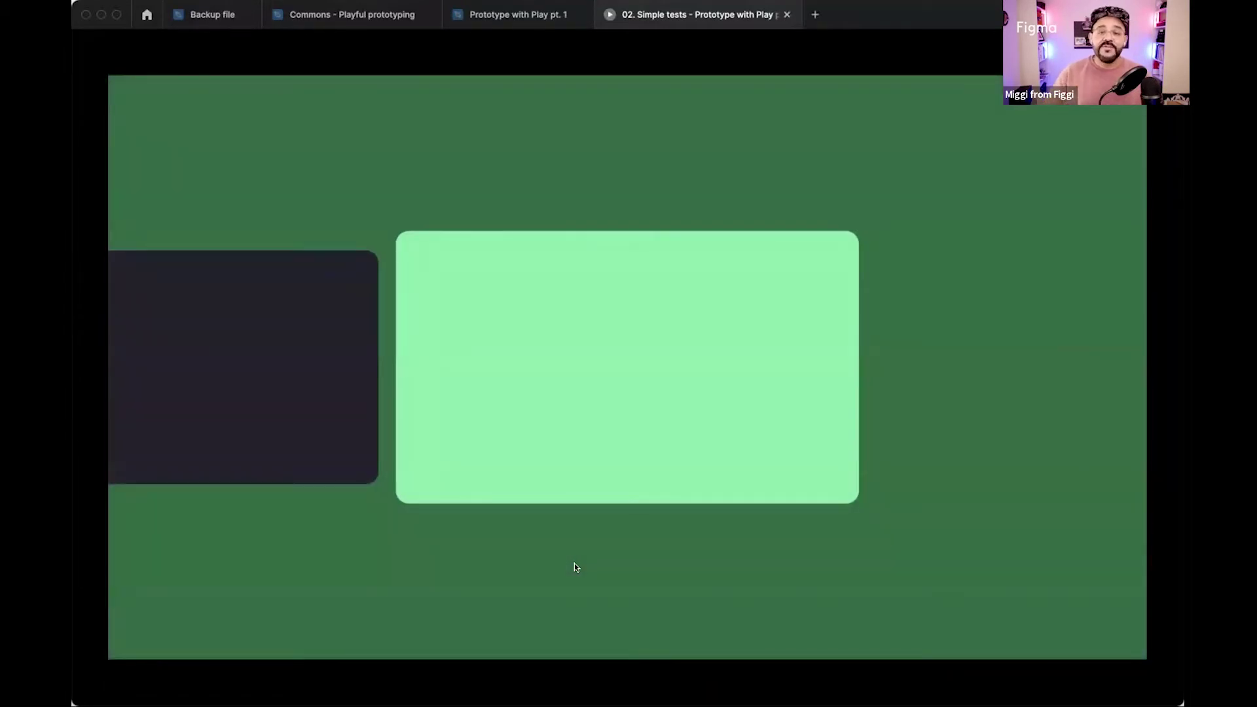
click(575, 567)
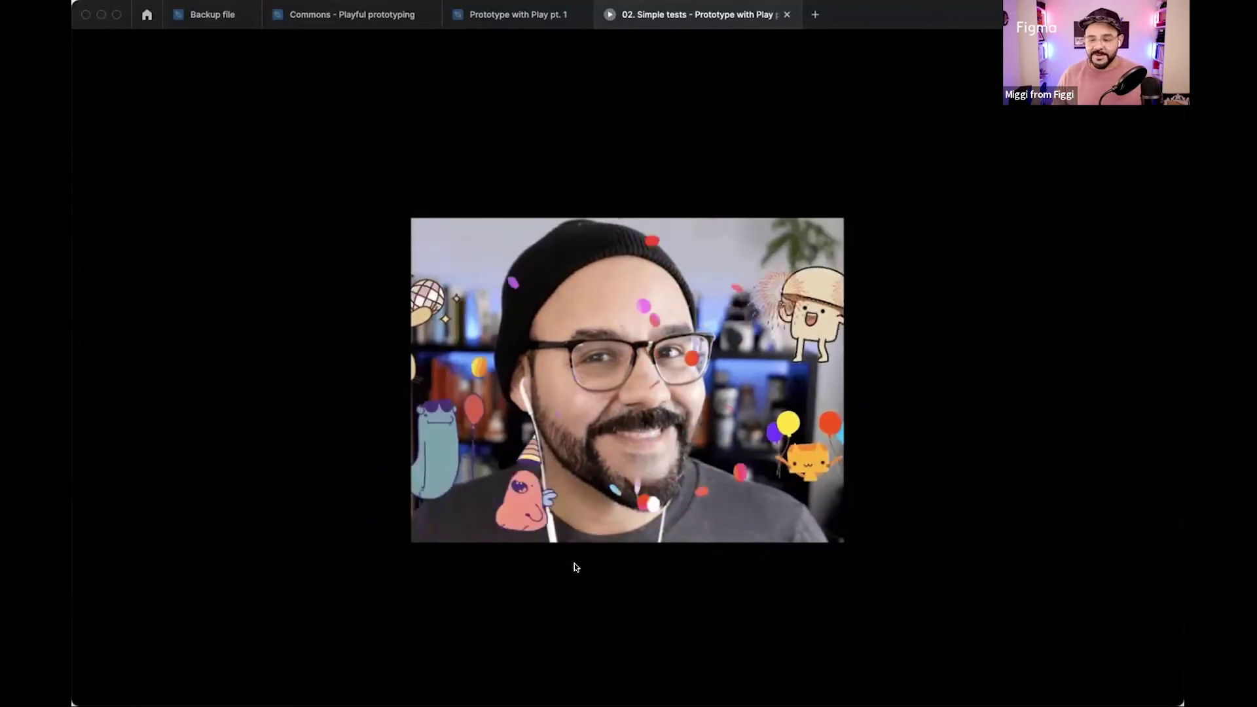
click(575, 568)
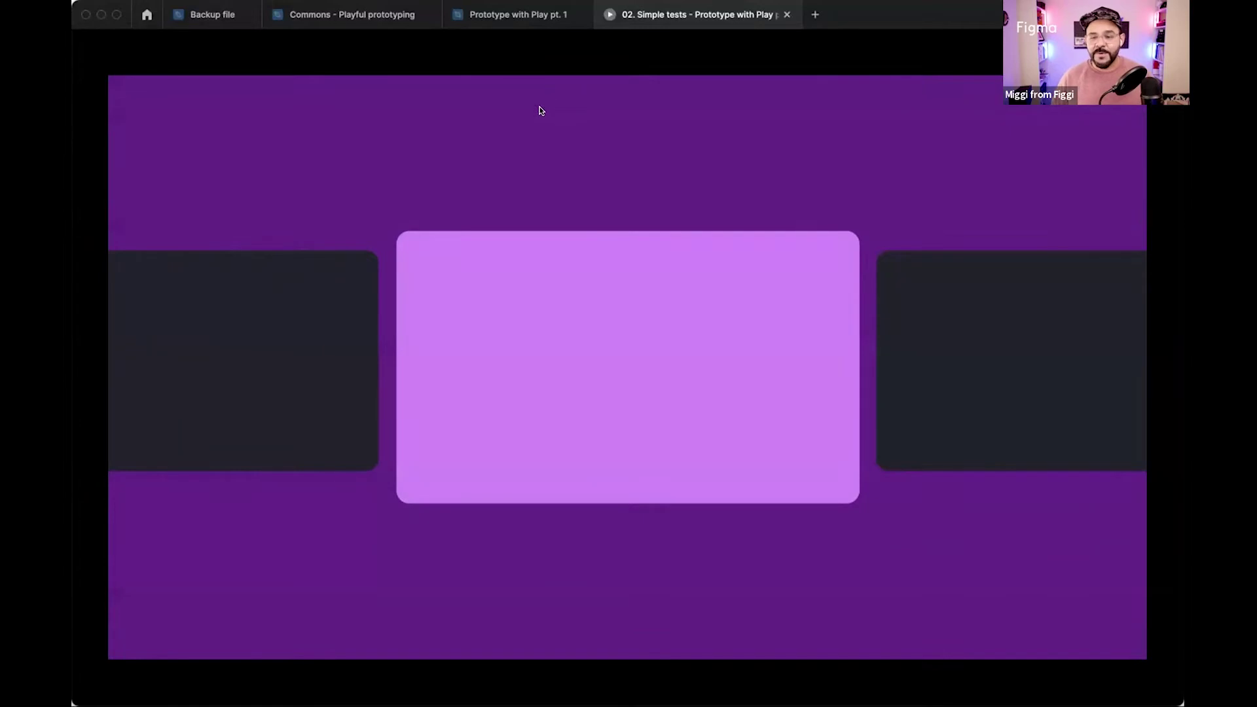
Close the TV prototype presentation and return to the editor.
click(787, 14)
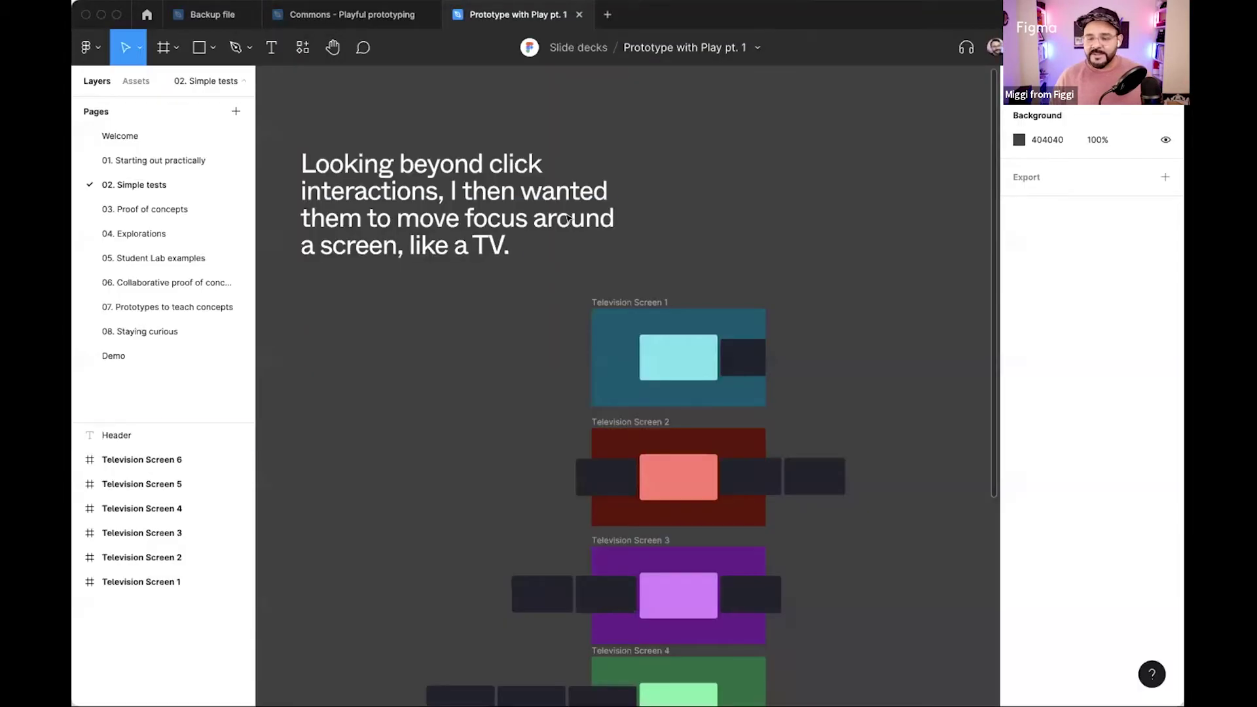
scroll(485, 320, down, 3)
scroll(488, 321, up, 4)
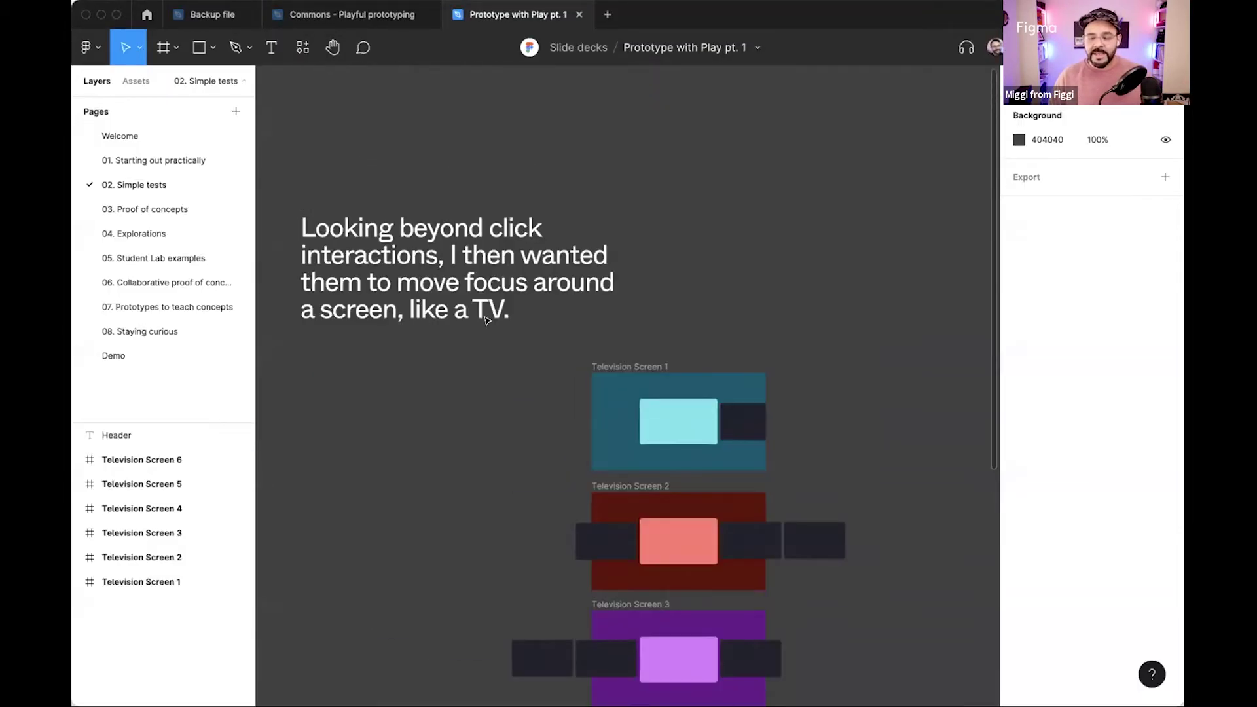
scroll(487, 321, down, 1)
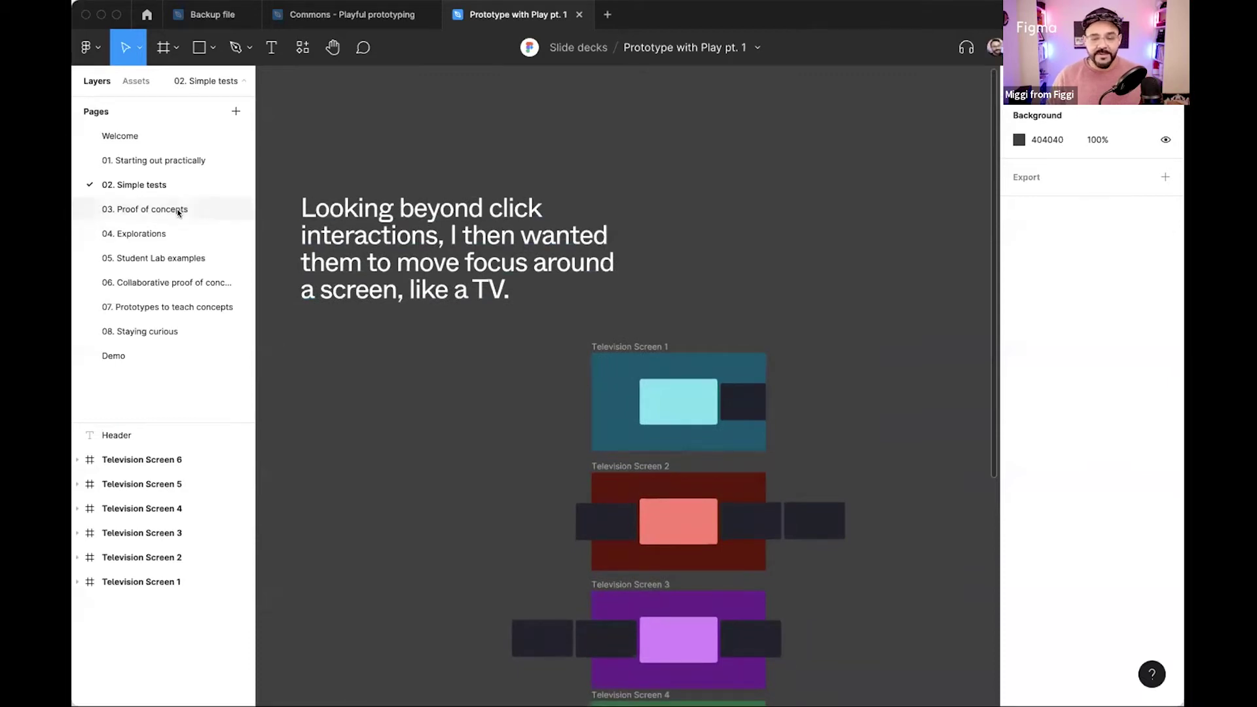
Switch to page '03. Proof of concepts', frame the Cover, and present it as a prototype.
click(178, 210)
scroll(377, 293, up, 2)
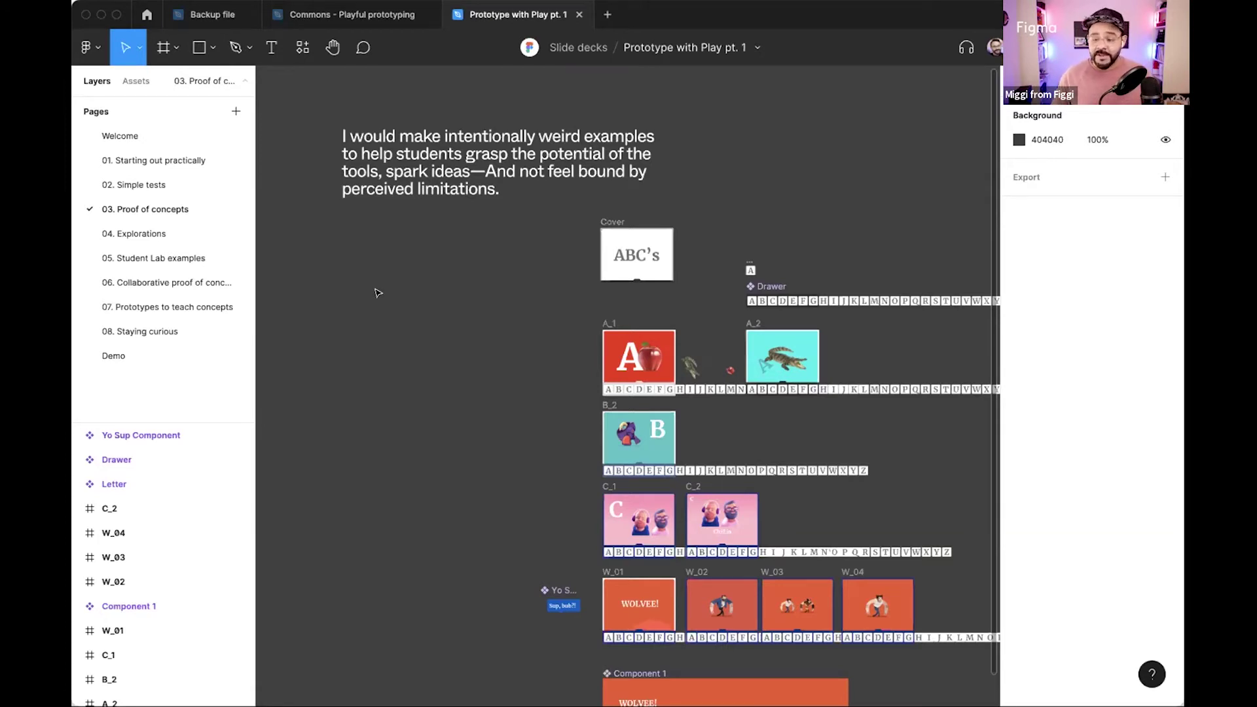
scroll(500, 245, up, 5)
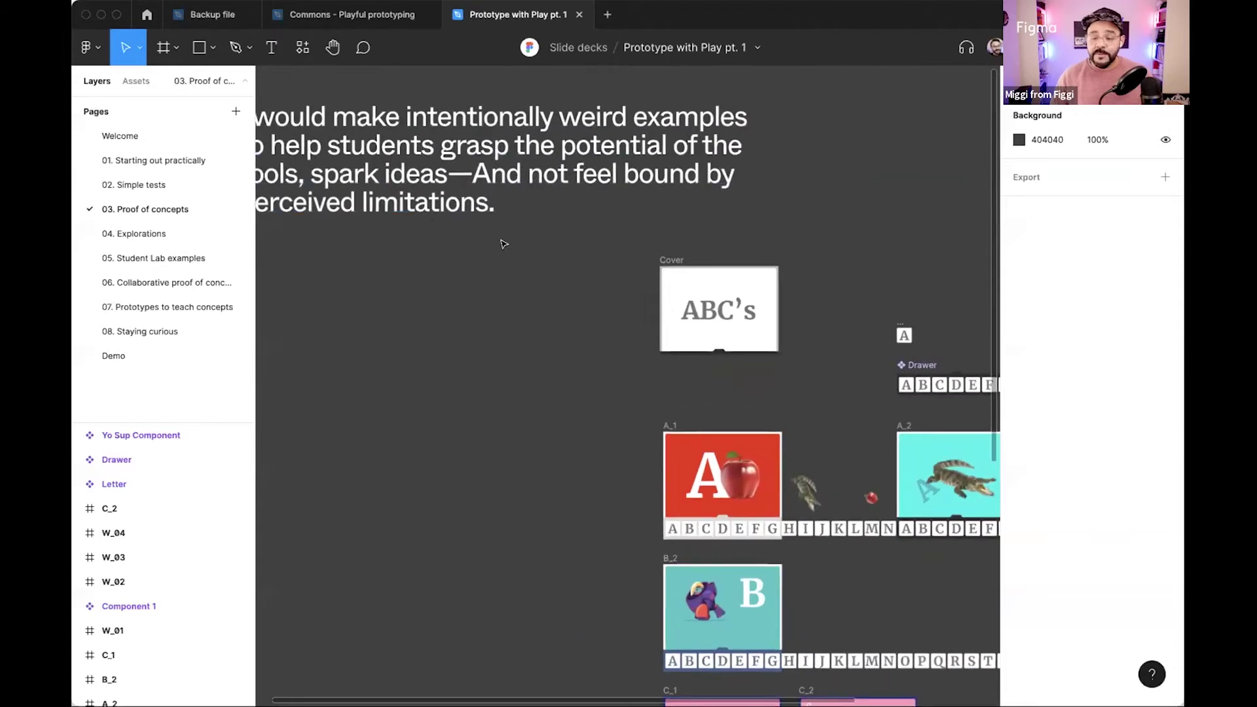
drag(470, 254, 538, 284)
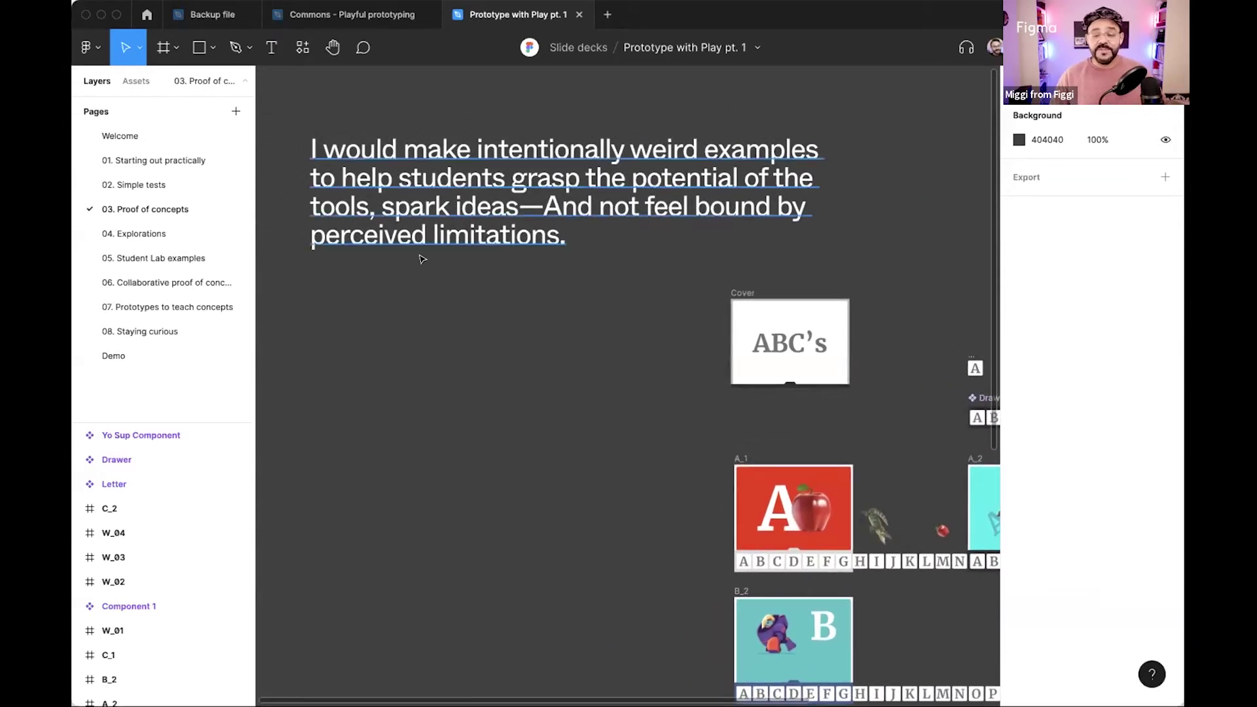
scroll(479, 282, down, 2)
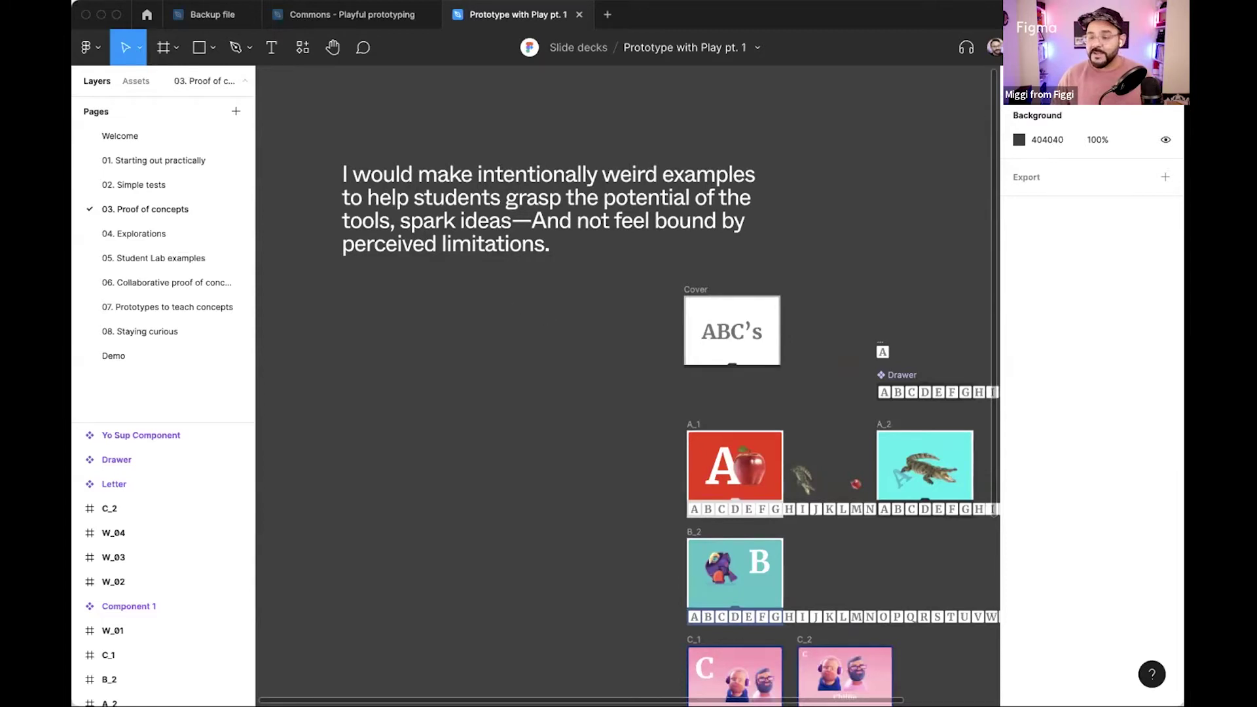
key(super+alt+Return)
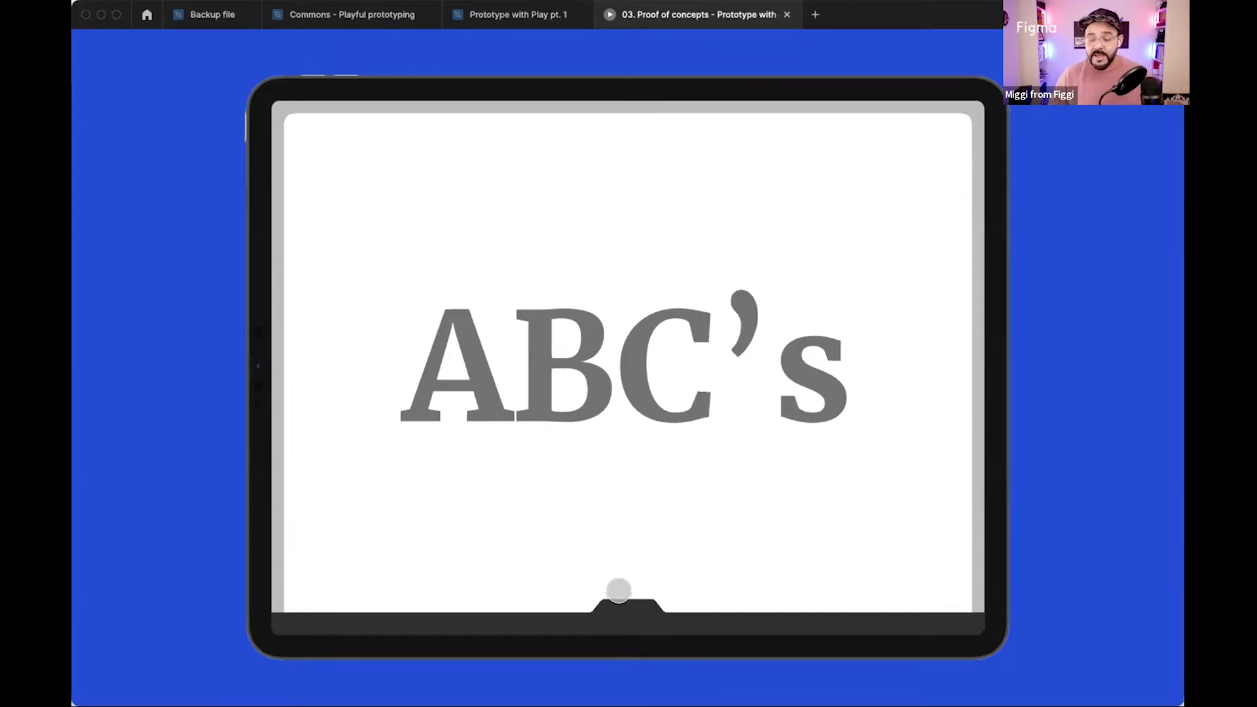
Pull up the letter drawer and swipe the letter tiles toward T–Z and back toward A–G.
drag(617, 609, 627, 449)
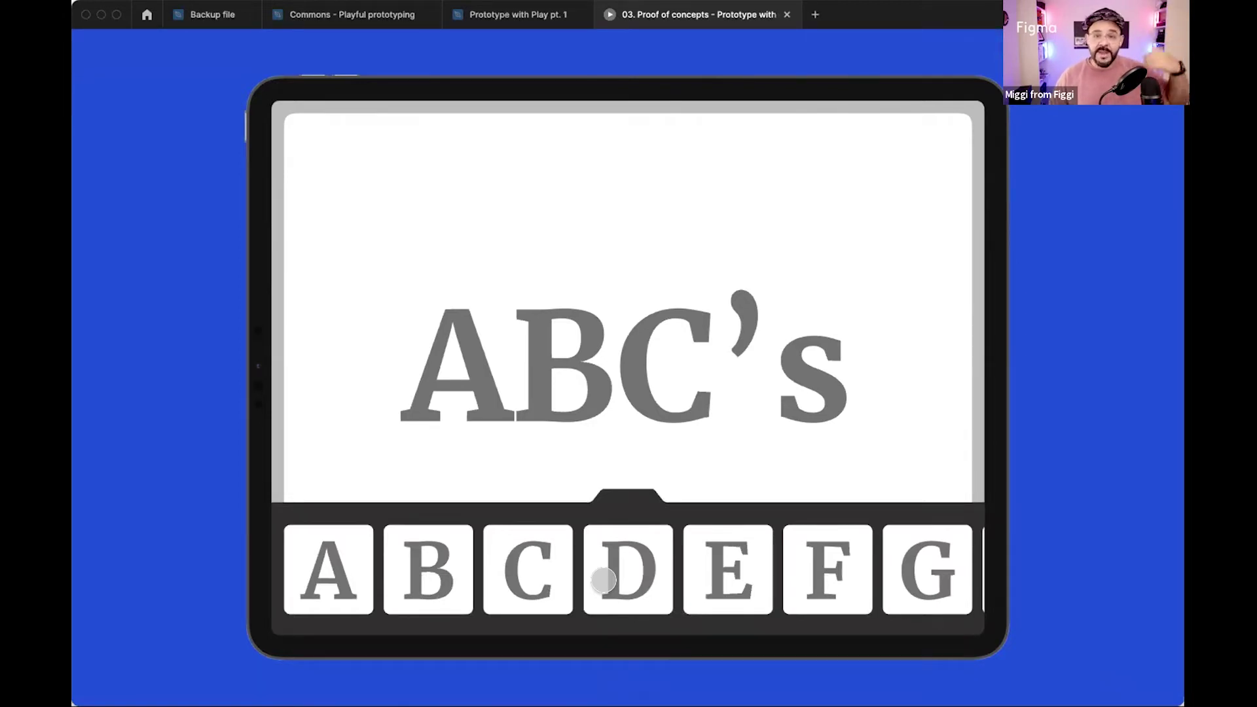
drag(690, 567, 494, 581)
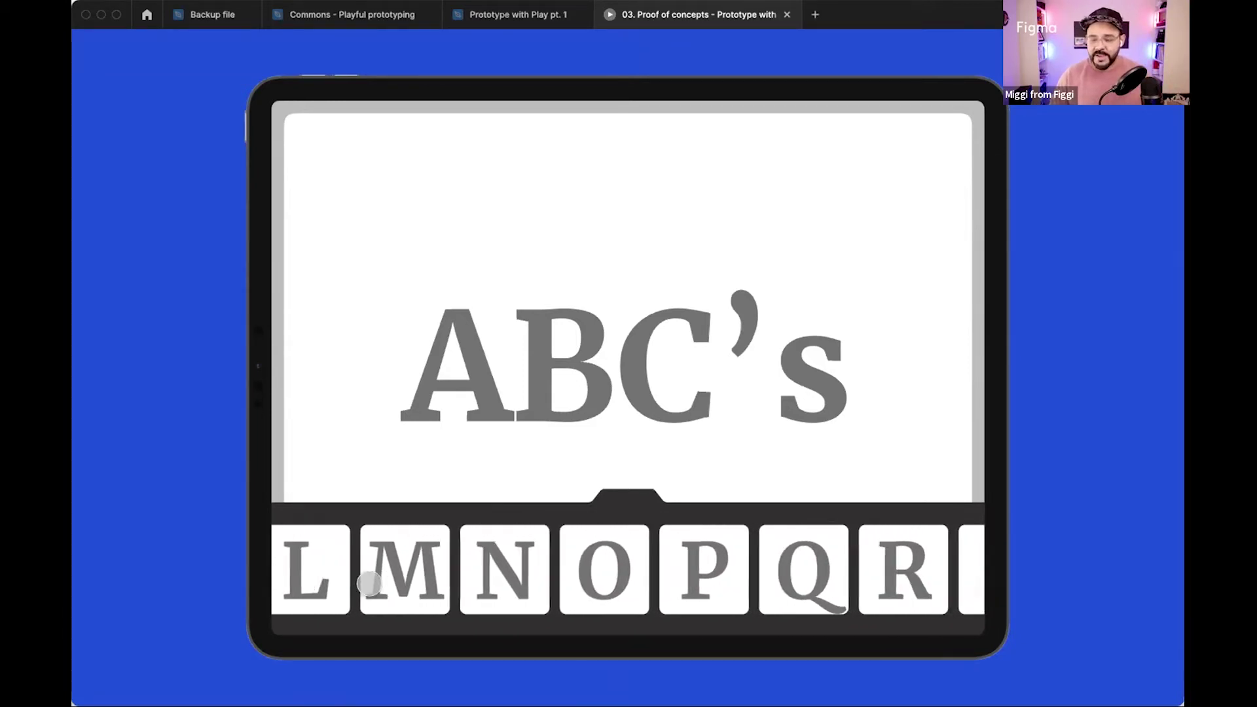
drag(594, 579, 365, 598)
drag(482, 567, 736, 595)
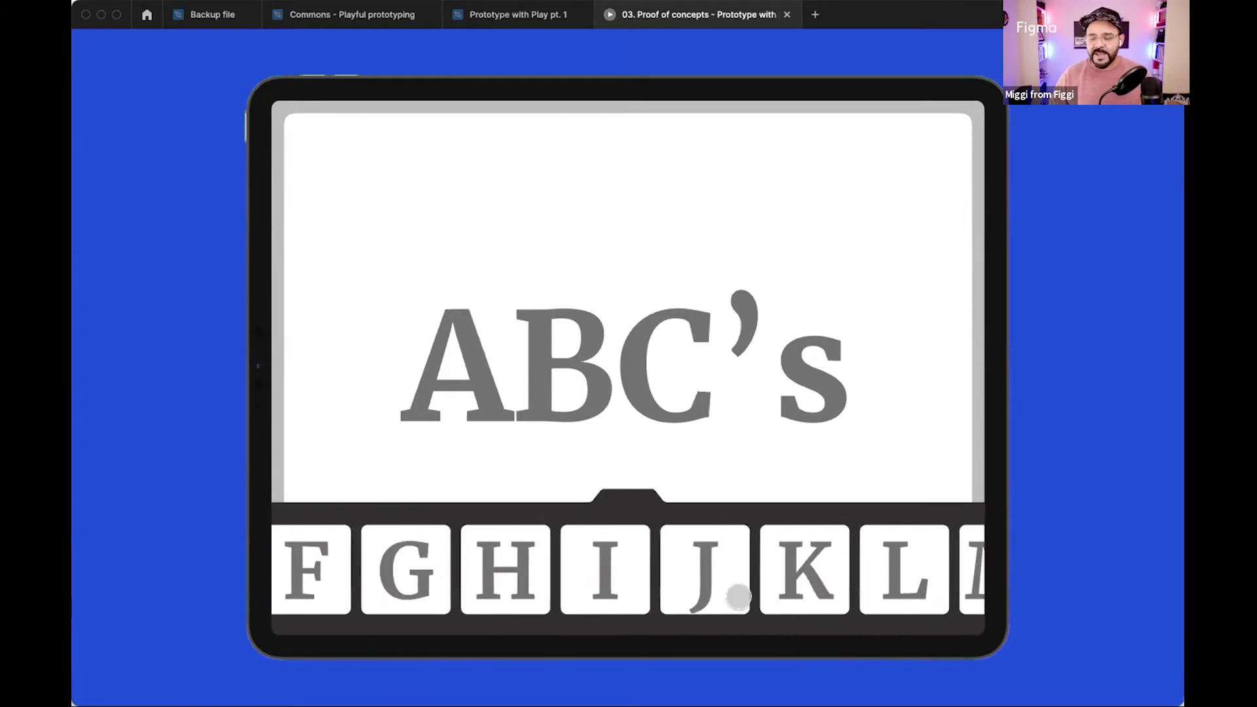
drag(833, 581, 663, 585)
Open the A letter screen and tap it to play the apple and alligator transitions.
click(331, 569)
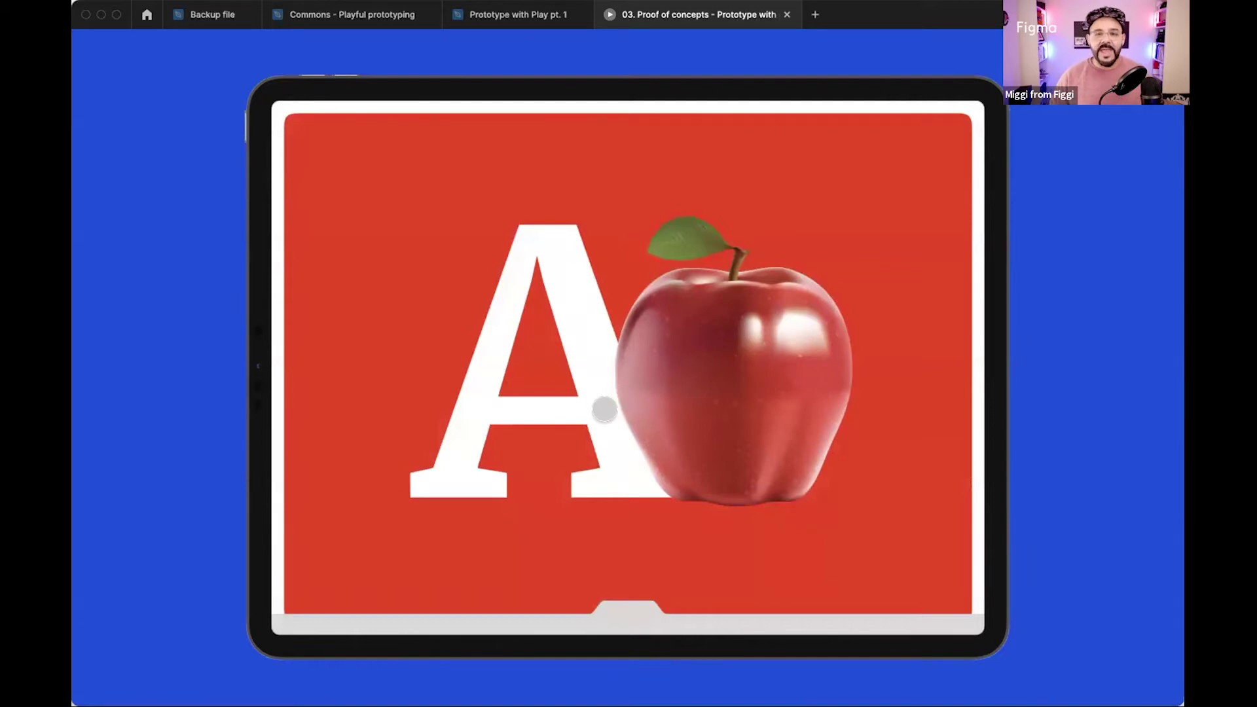
click(585, 409)
click(485, 383)
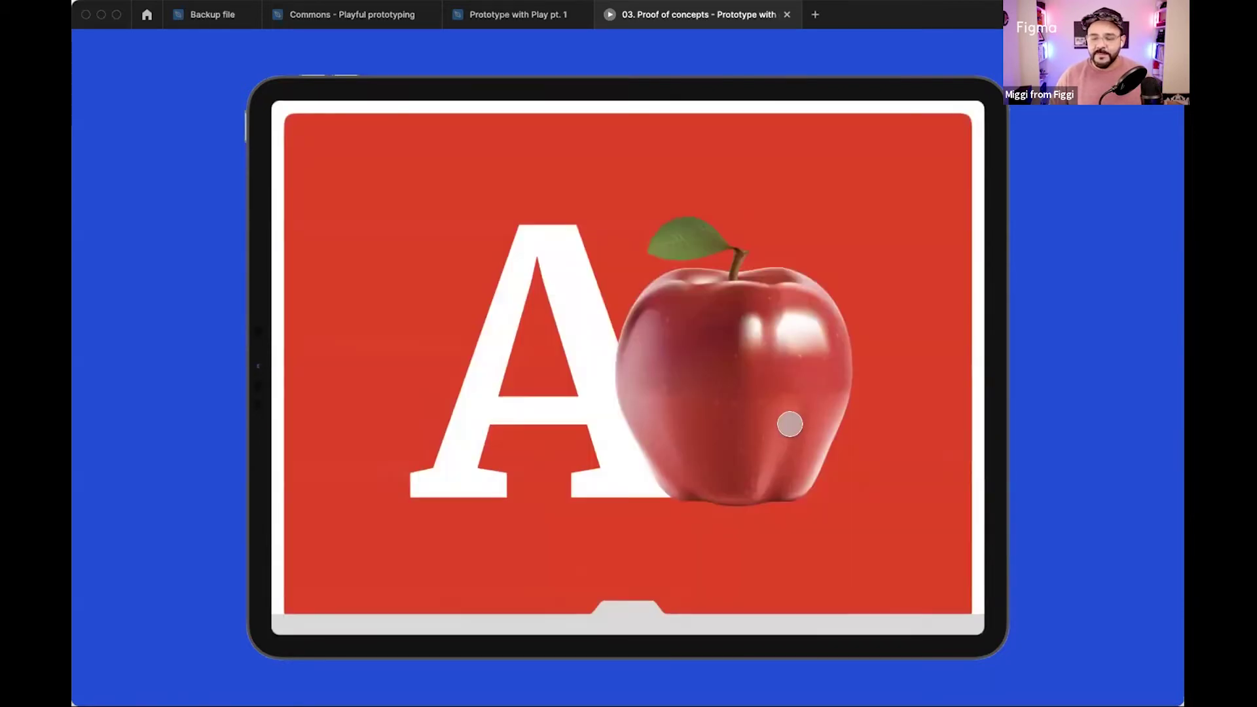
click(543, 421)
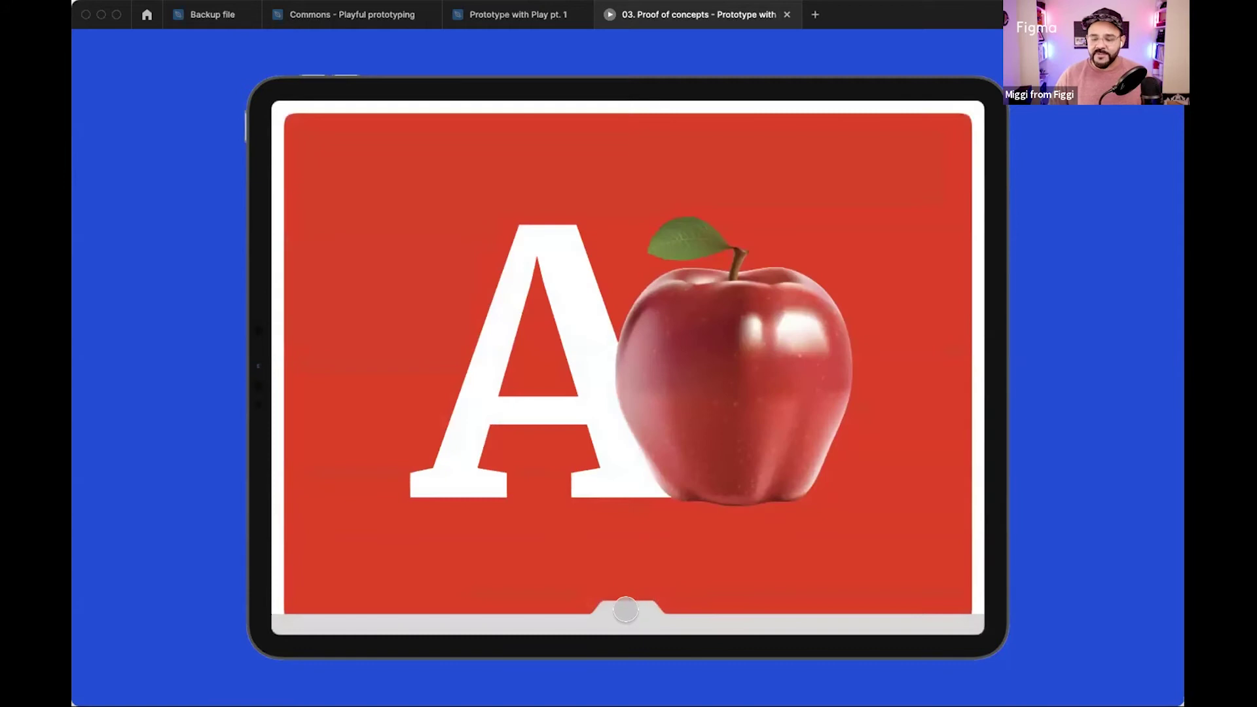
Use the letter drawer to go to the B screen, then the C screen.
click(627, 608)
click(463, 524)
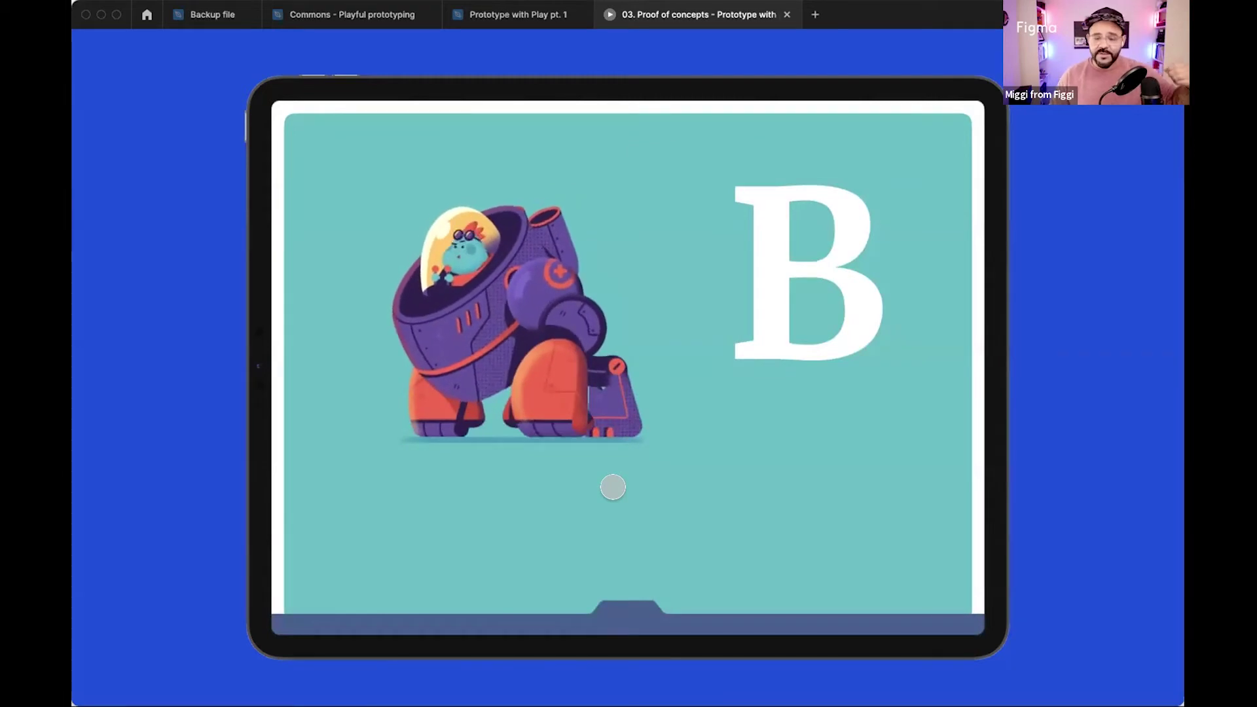
drag(617, 598, 606, 489)
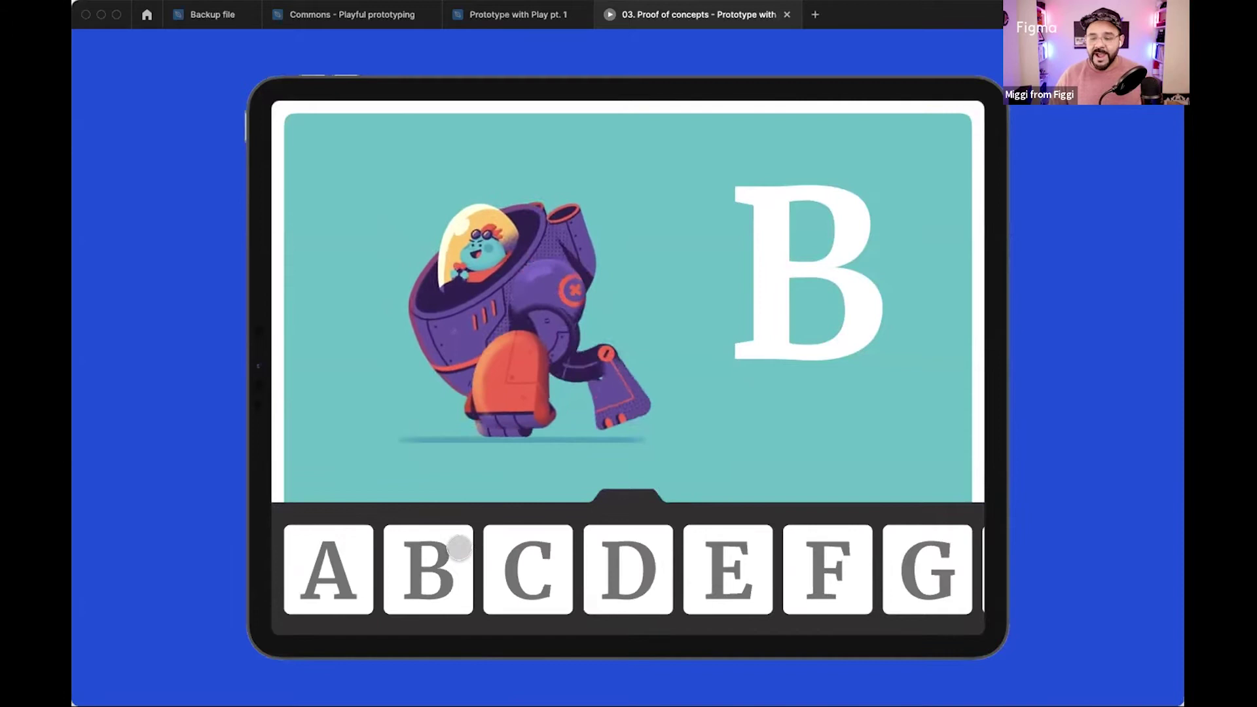
click(527, 561)
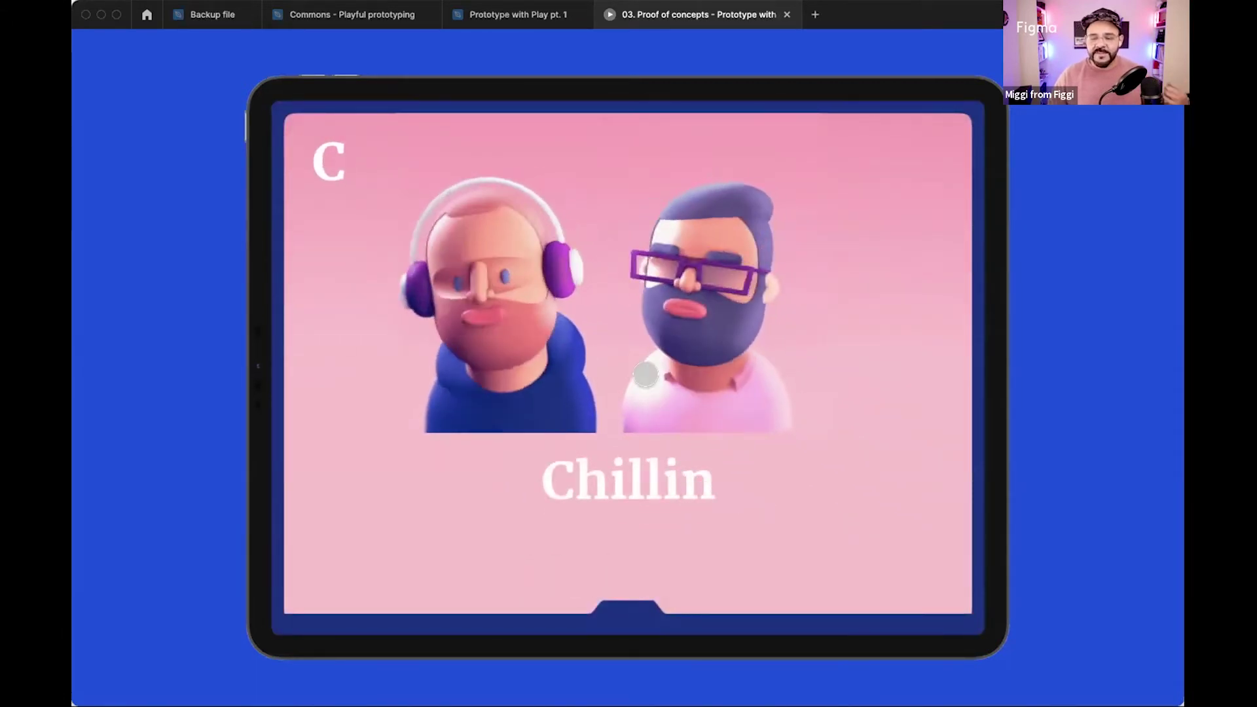
Open the drawer on the C screen and slide the tiles further along the alphabet.
drag(615, 620, 608, 522)
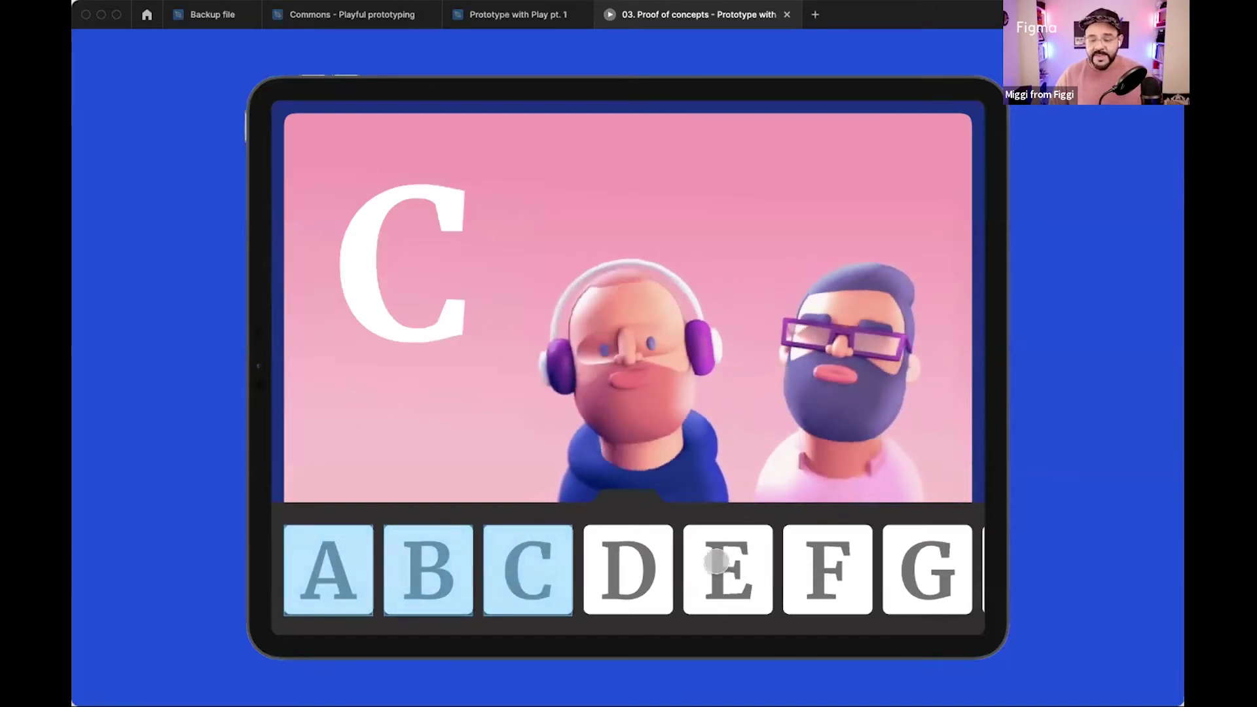
drag(692, 569, 505, 584)
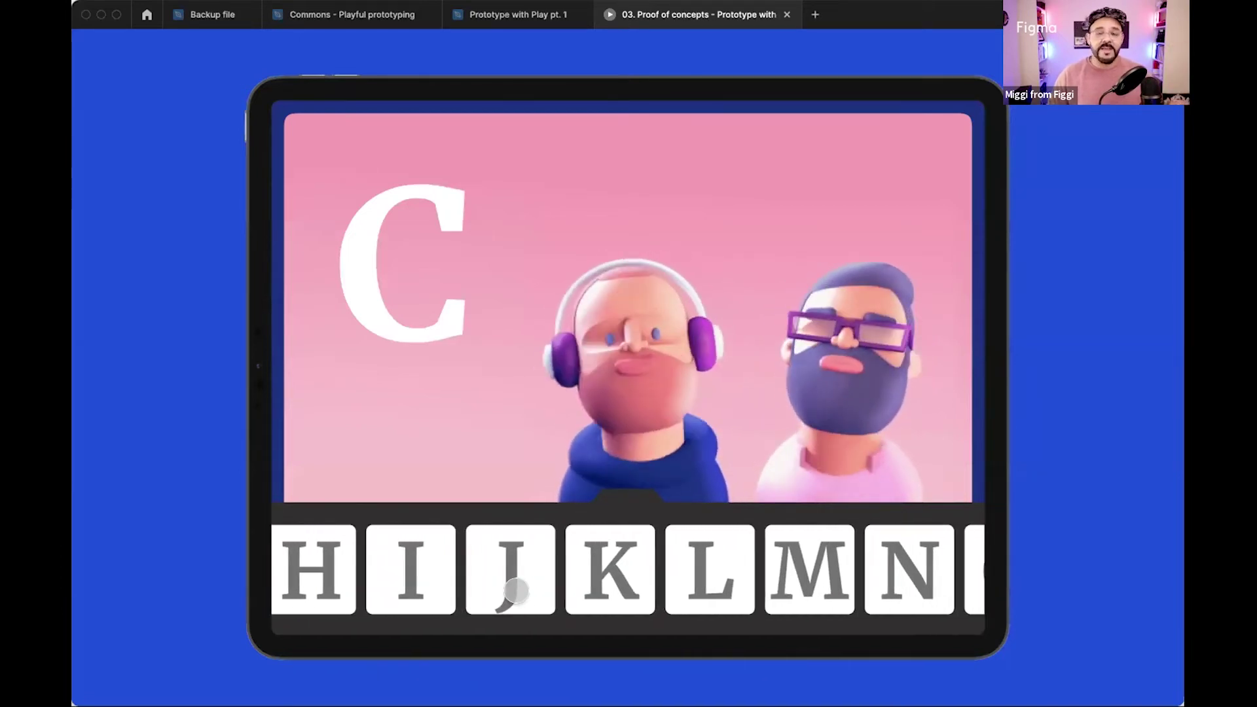
drag(655, 575, 273, 598)
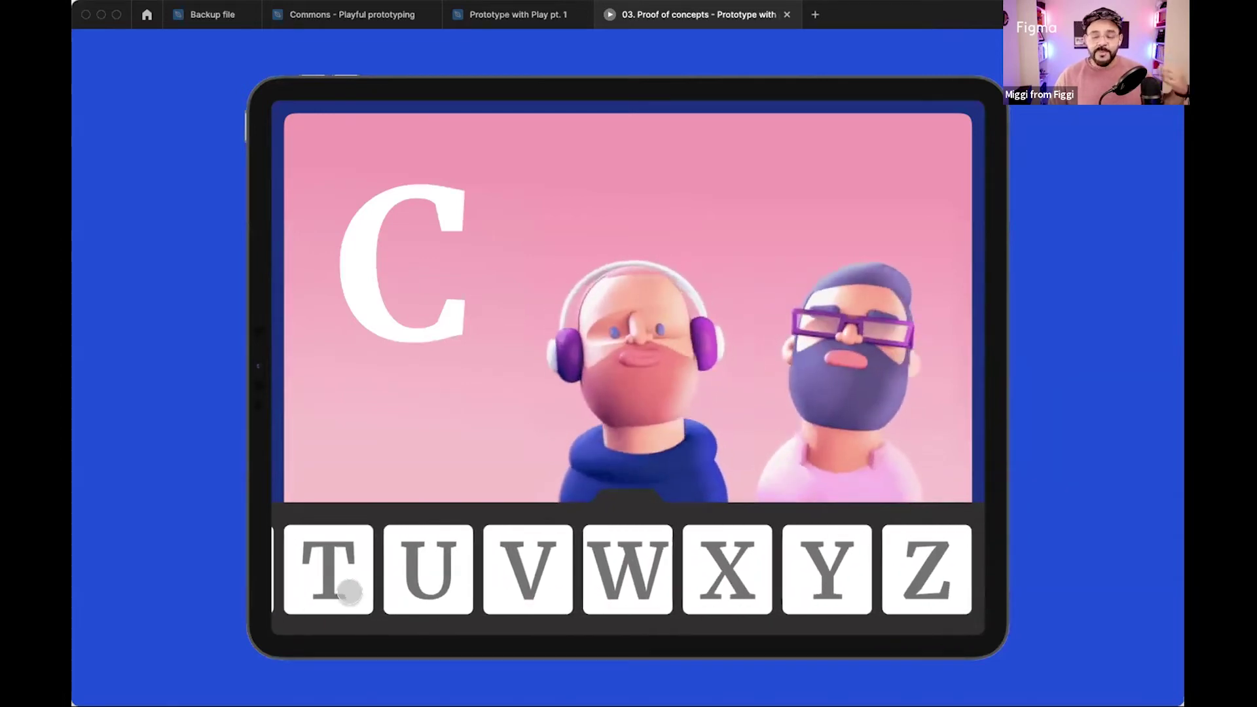
Jump to W, swipe past the WOLVEE! title, and tap the left character to show 'Sup, bub?!'.
click(621, 557)
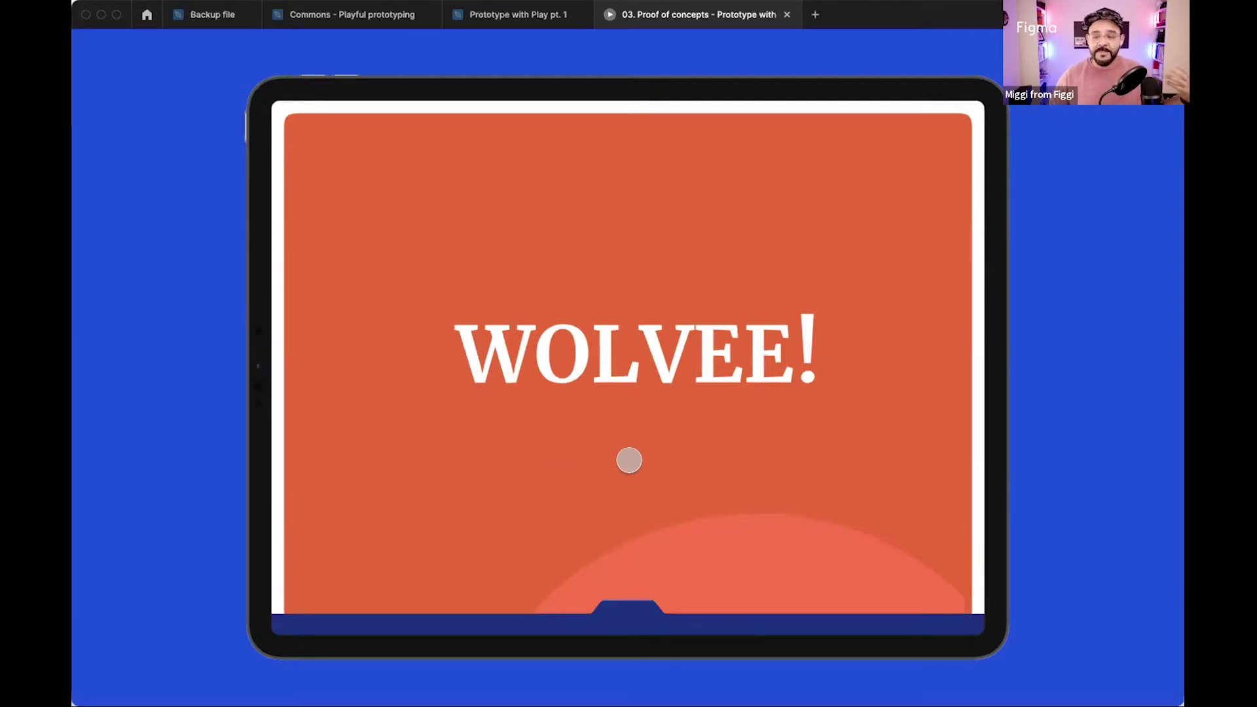
drag(725, 462, 332, 483)
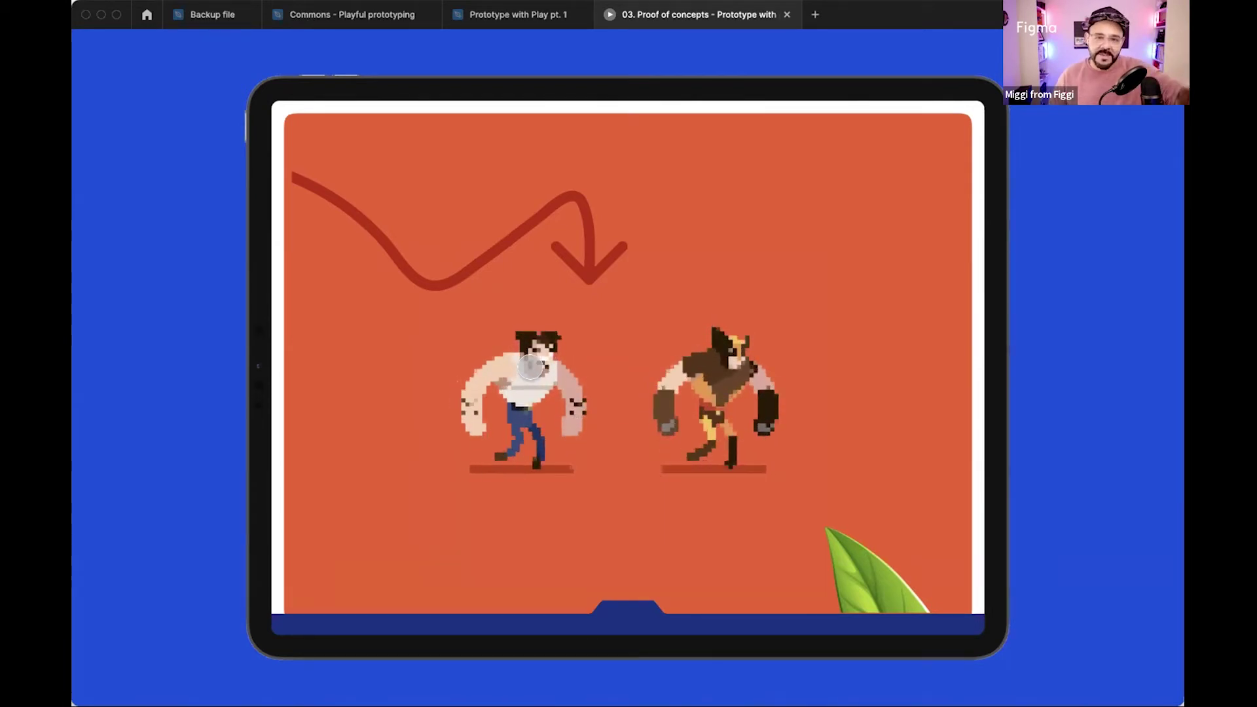
click(529, 359)
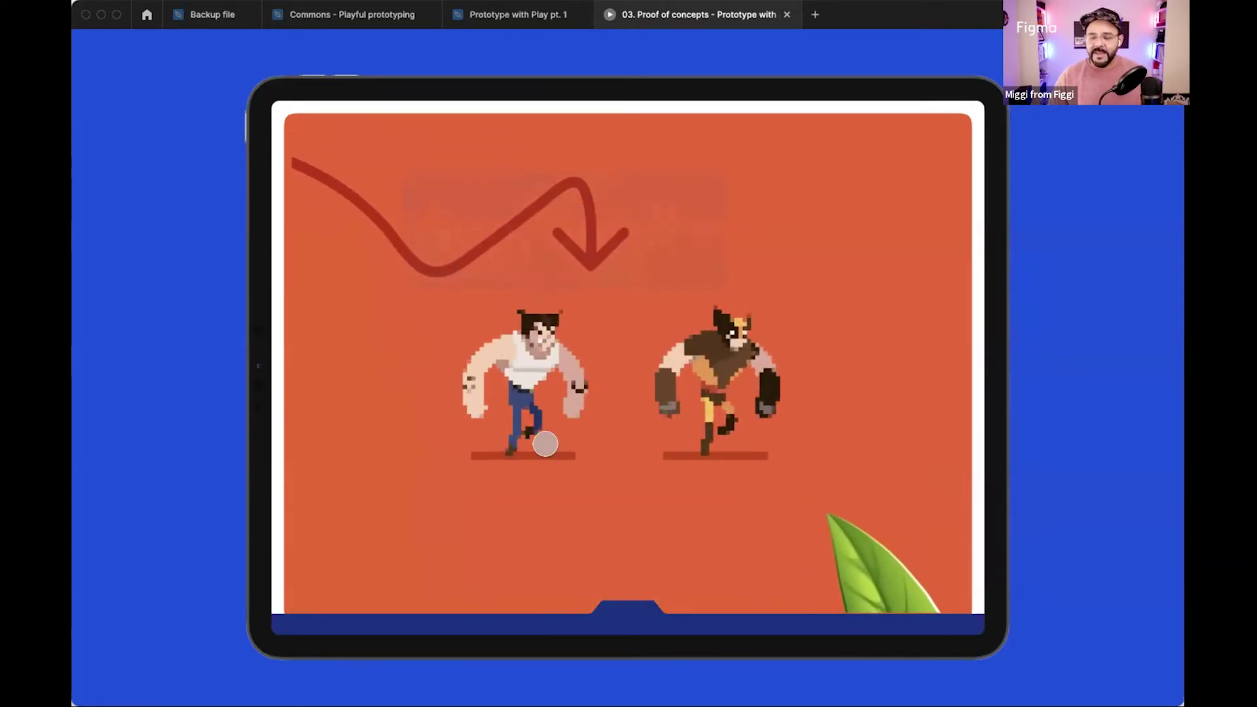
click(529, 386)
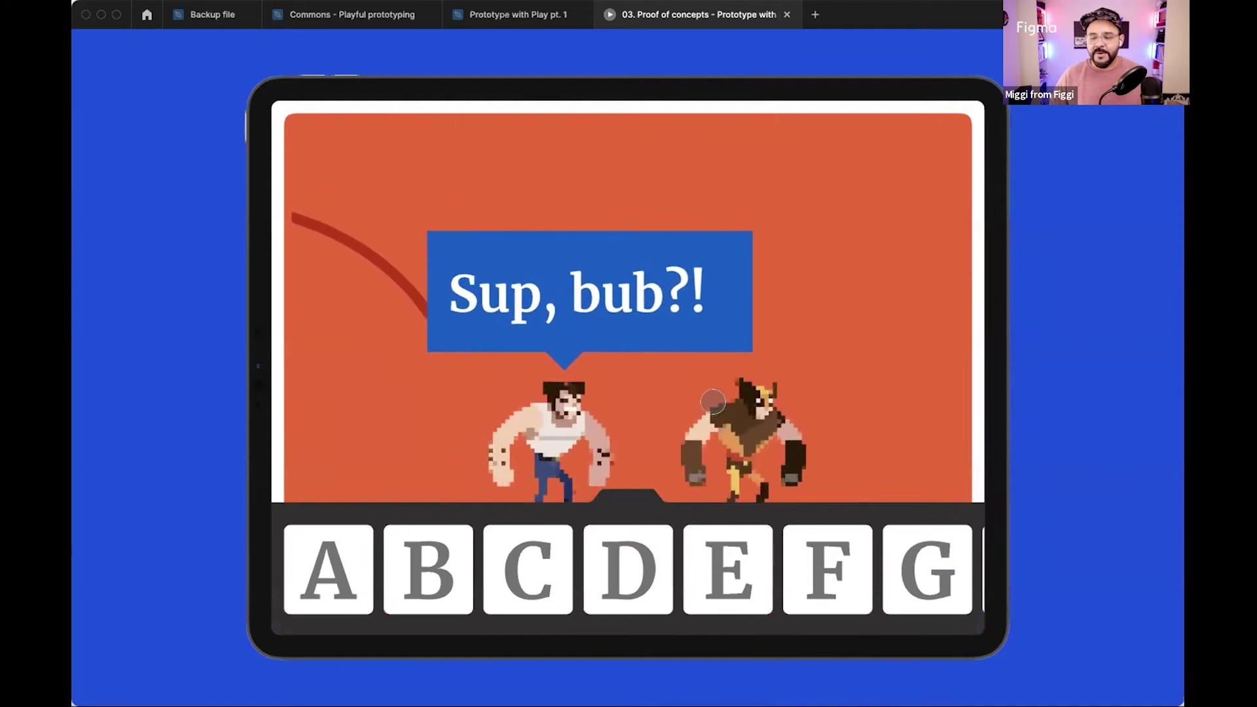
Close the ABC's prototype, then present the 04. Explorations page as a prototype.
click(786, 14)
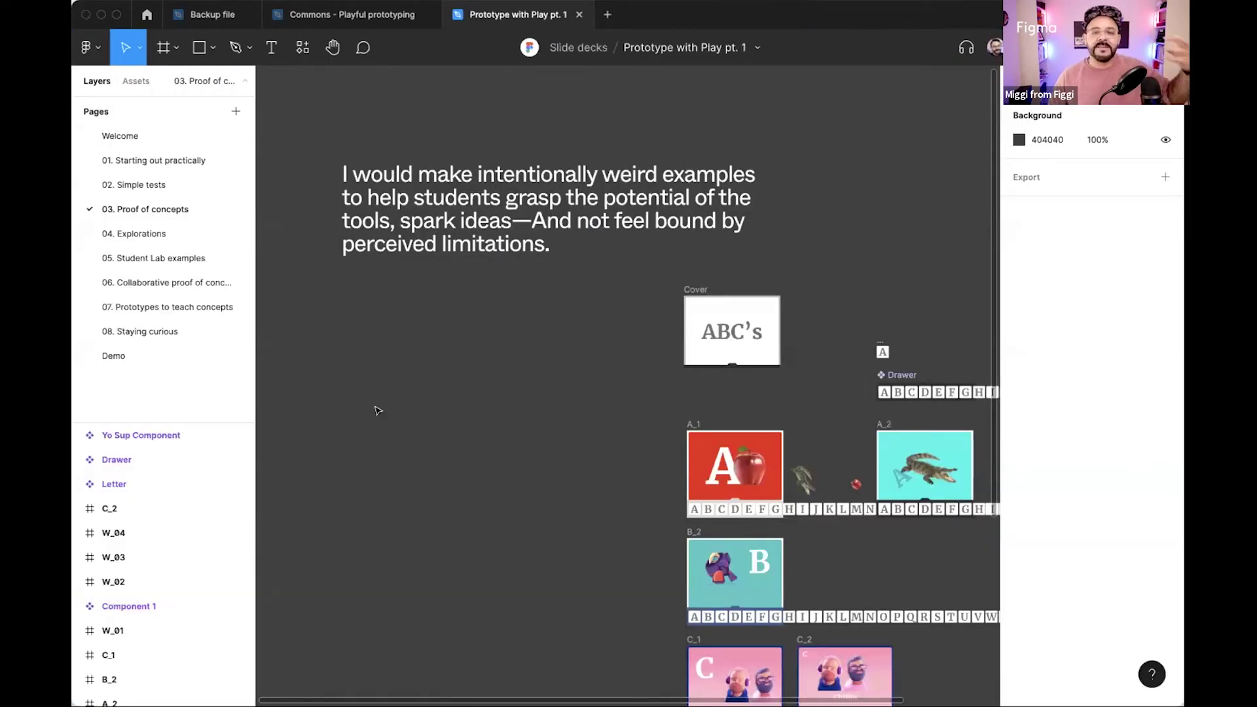
click(162, 232)
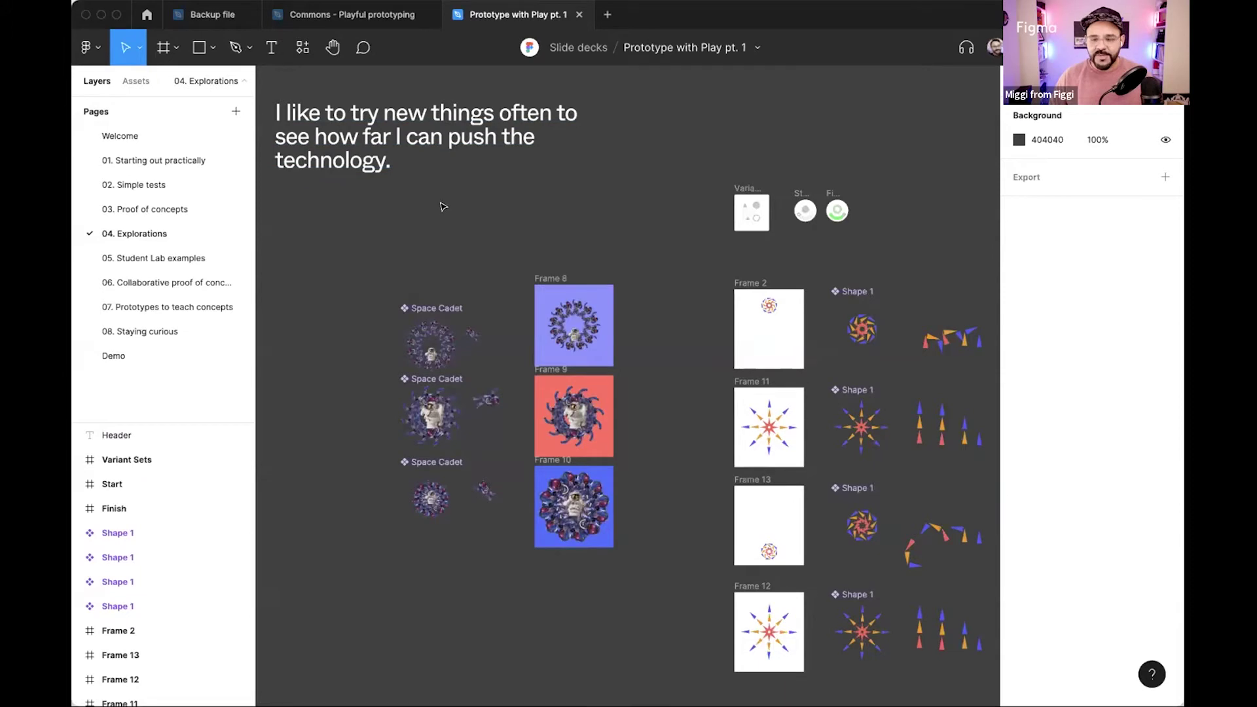
scroll(436, 204, up, 1)
drag(400, 186, 434, 225)
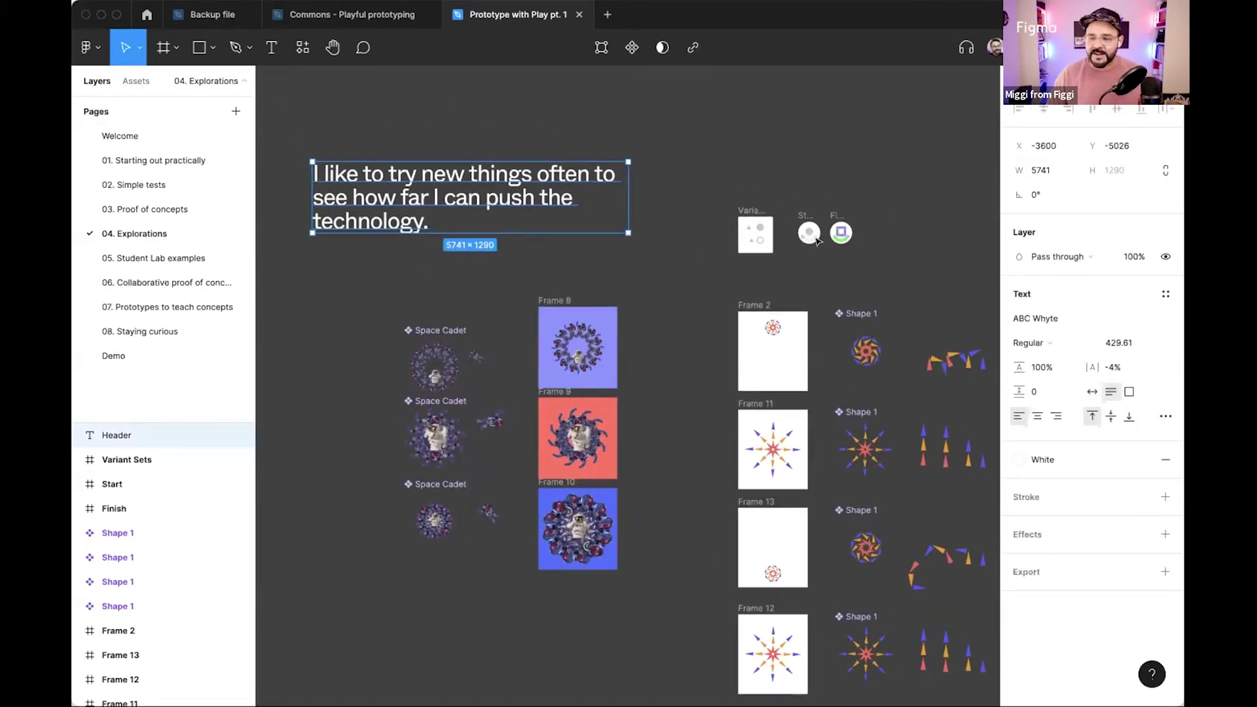
key(super+alt+Return)
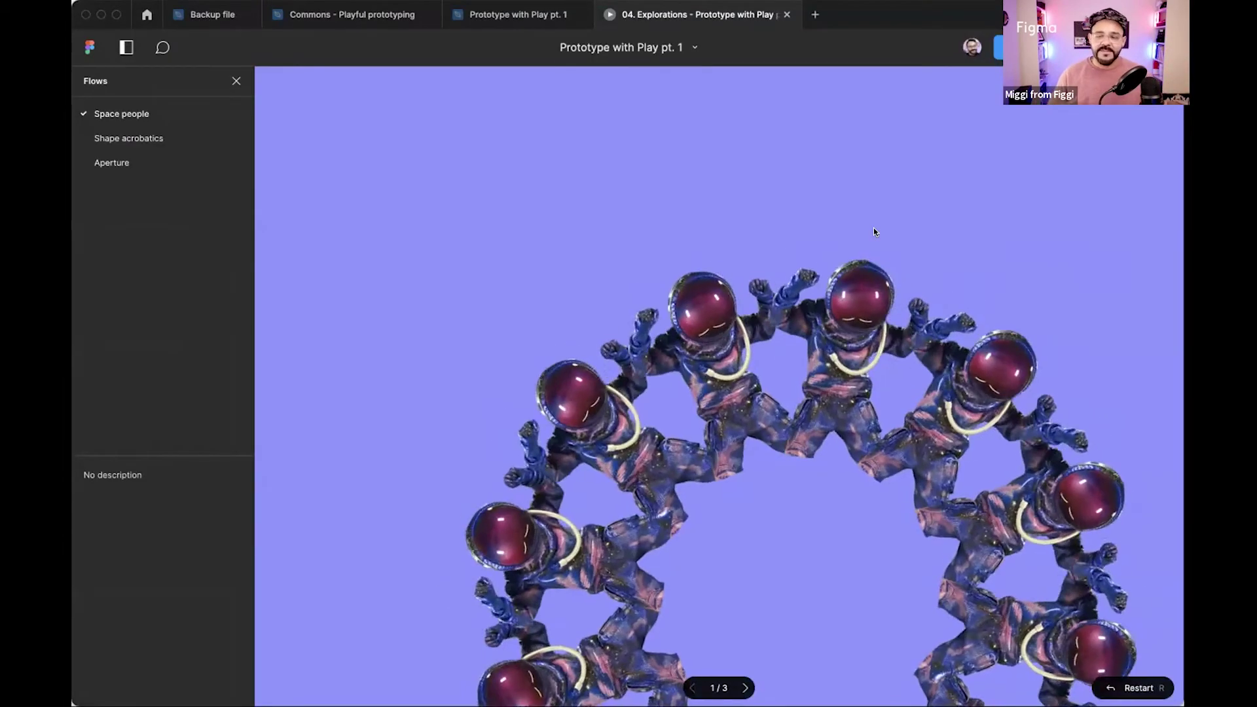
Fit and advance the Space people prototype, then switch to the Shape acrobatics flow.
key(shift+1)
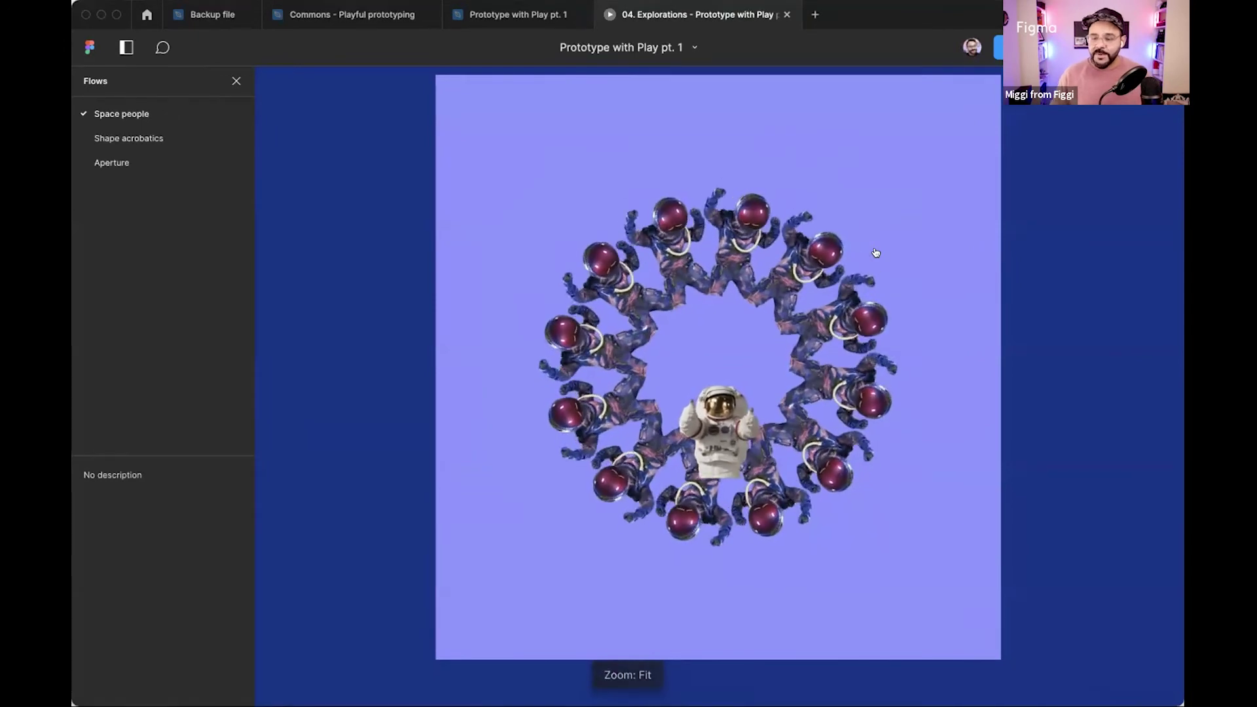
click(723, 440)
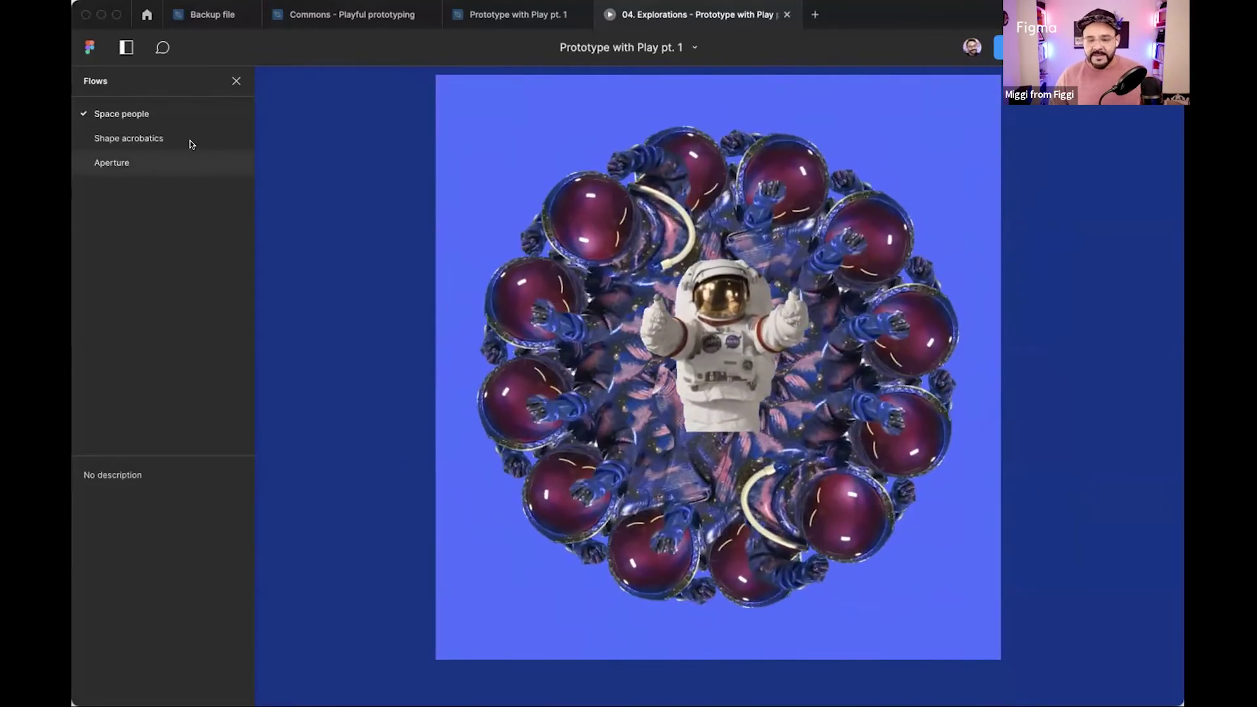
click(190, 140)
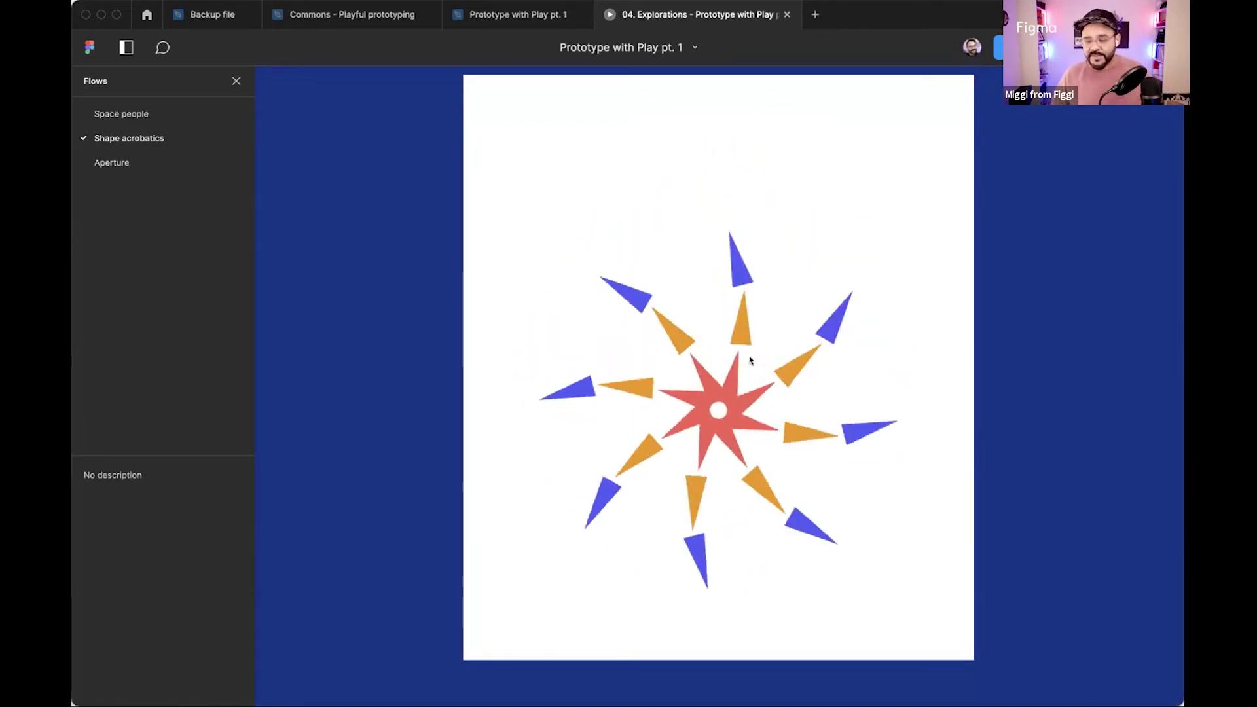
Try the Aperture flow's arc slider, then go back to the Space people flow.
click(152, 162)
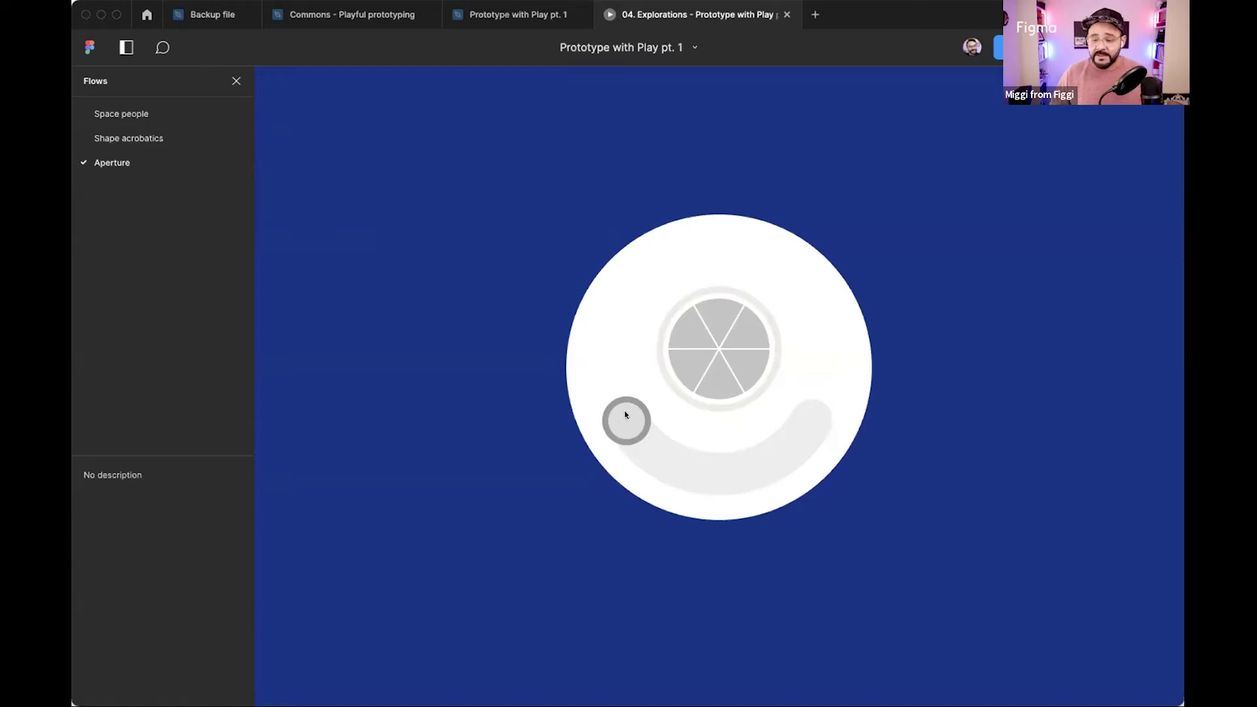
drag(624, 422, 802, 380)
click(161, 112)
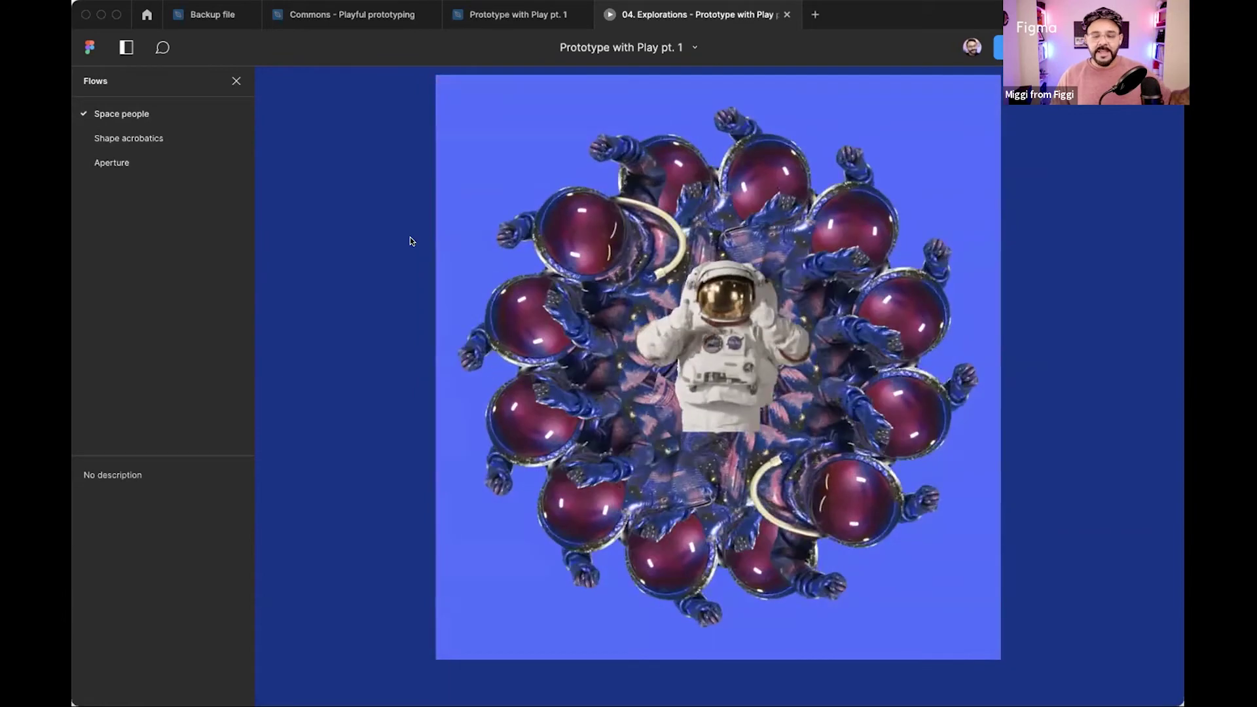
Test the Aperture flow's dial back and forth, then return to the Prototype with Play pt. 1 editor.
click(173, 140)
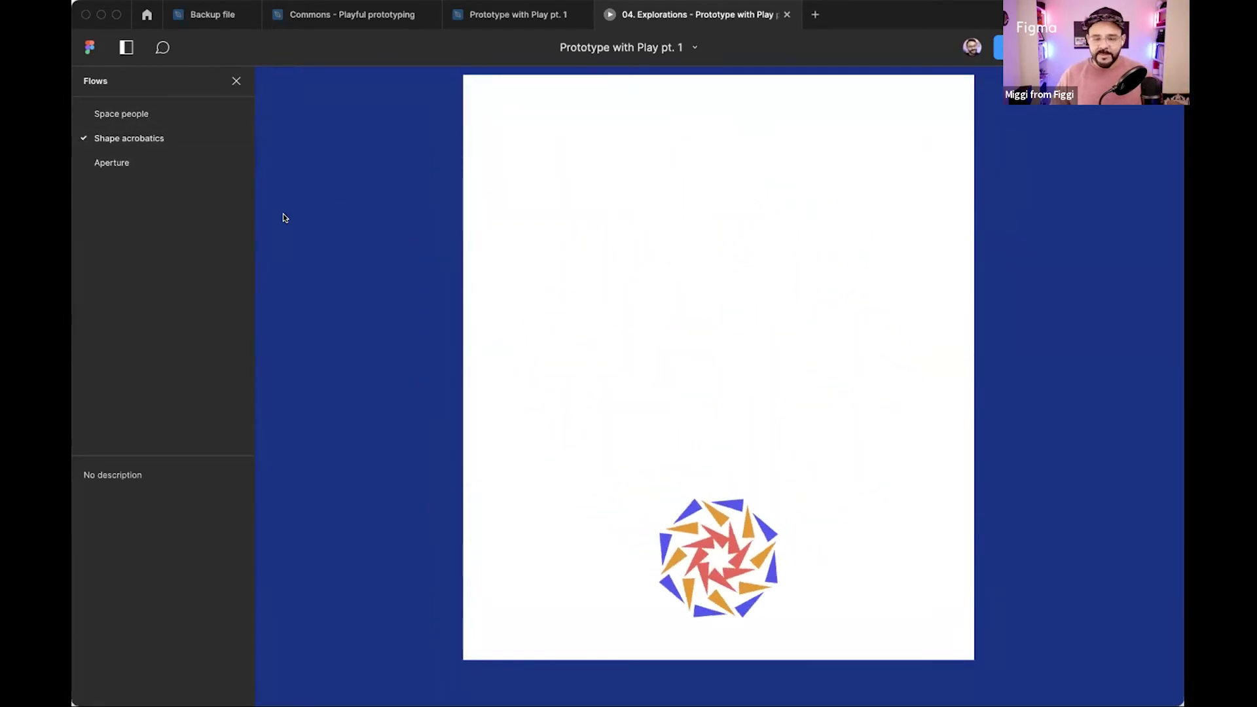
click(163, 161)
drag(627, 422, 812, 394)
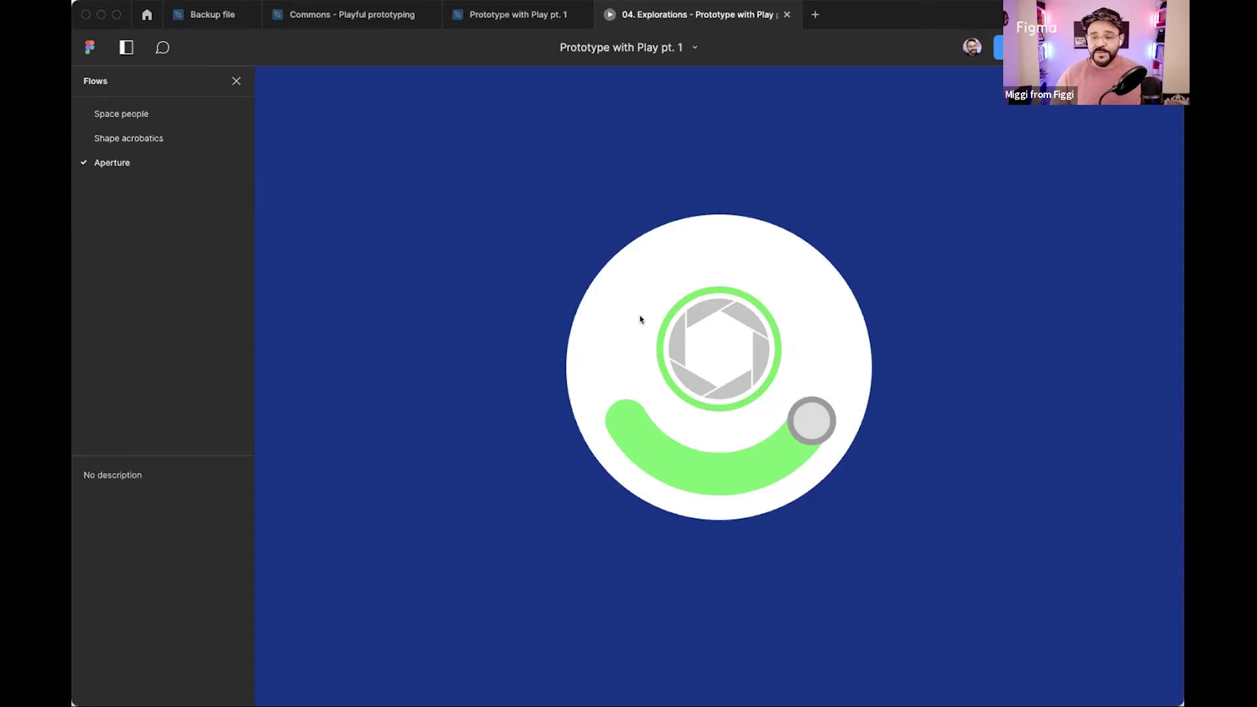
drag(798, 421, 323, 122)
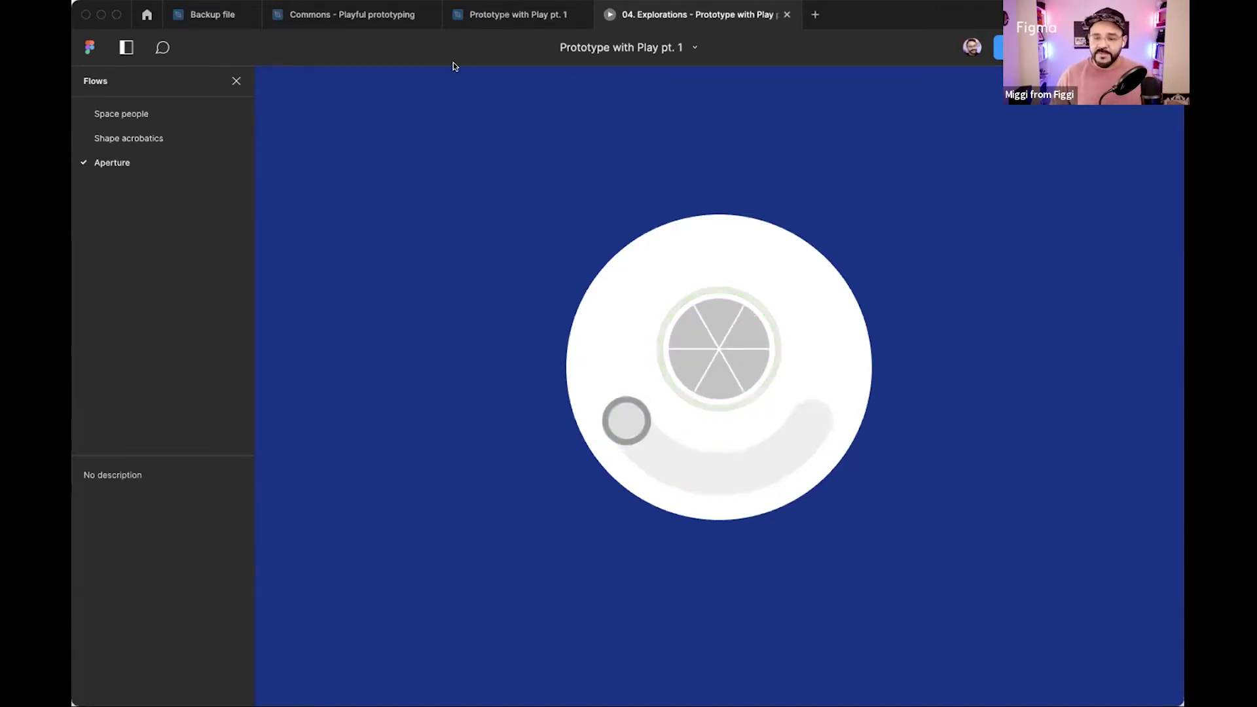
click(526, 15)
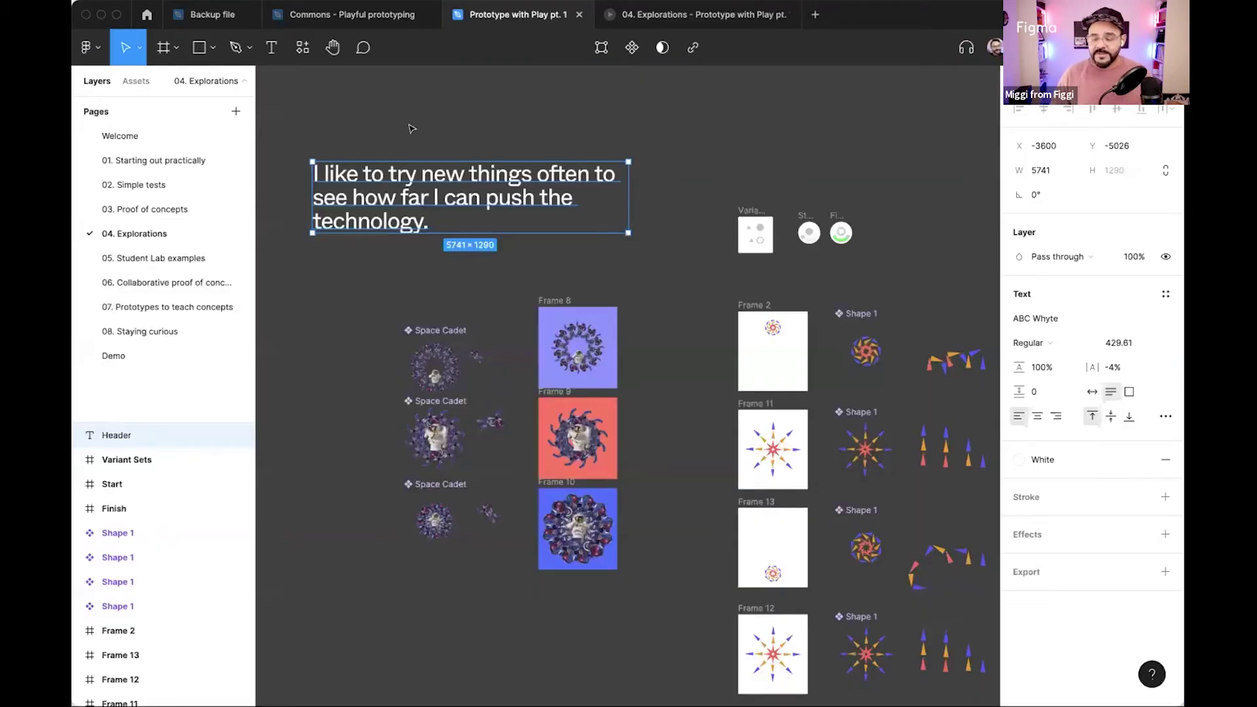
Open the 05. Student Lab examples page, zoom in on its frames and show prototype connections.
click(222, 257)
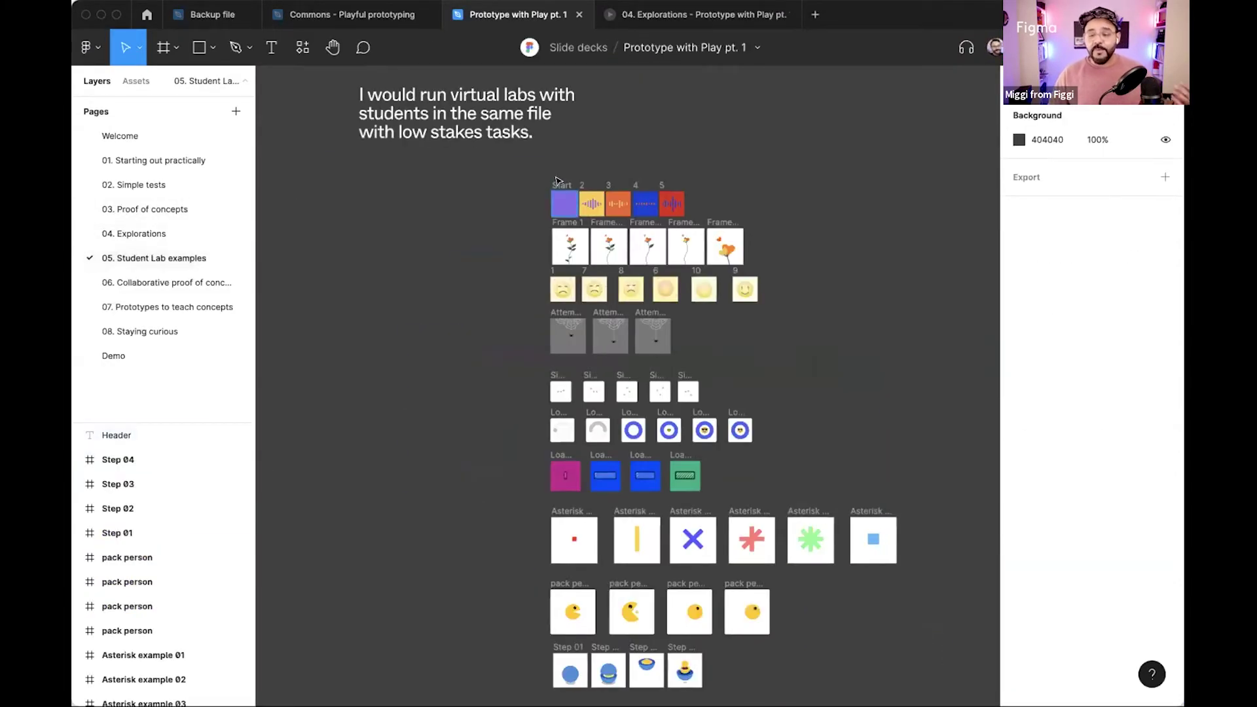
scroll(556, 181, up, 3)
scroll(422, 275, up, 3)
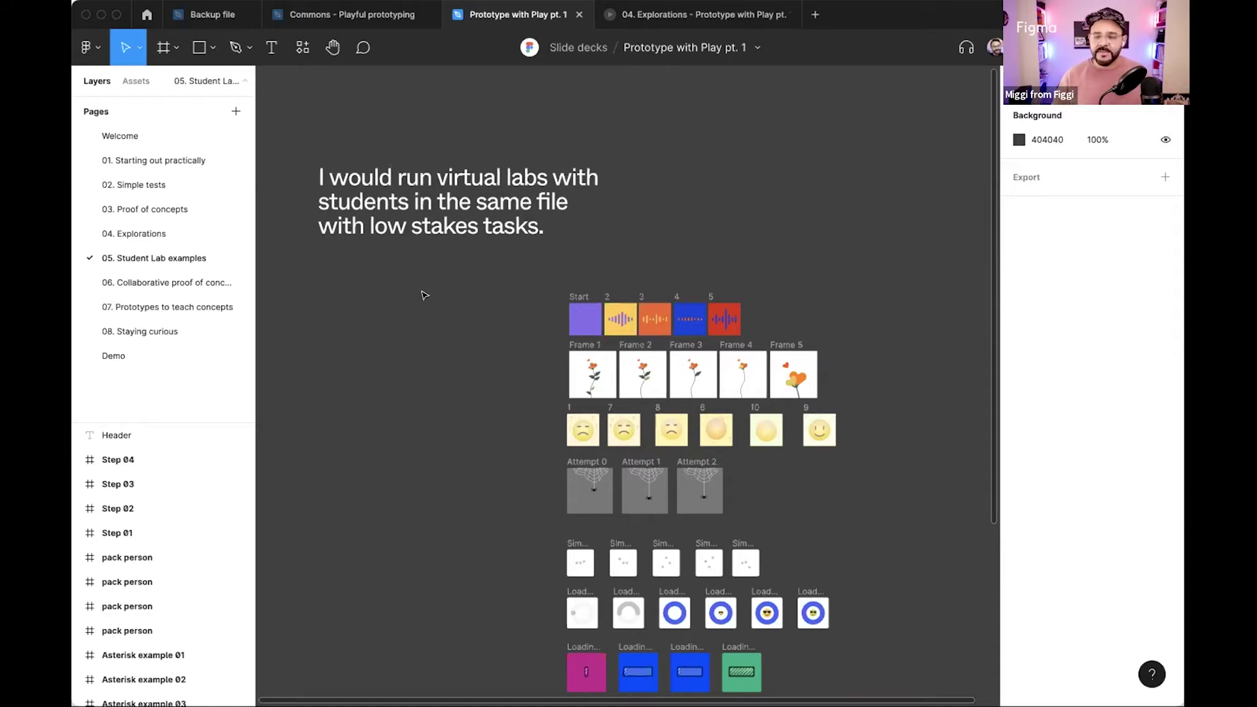
scroll(749, 280, up, 5)
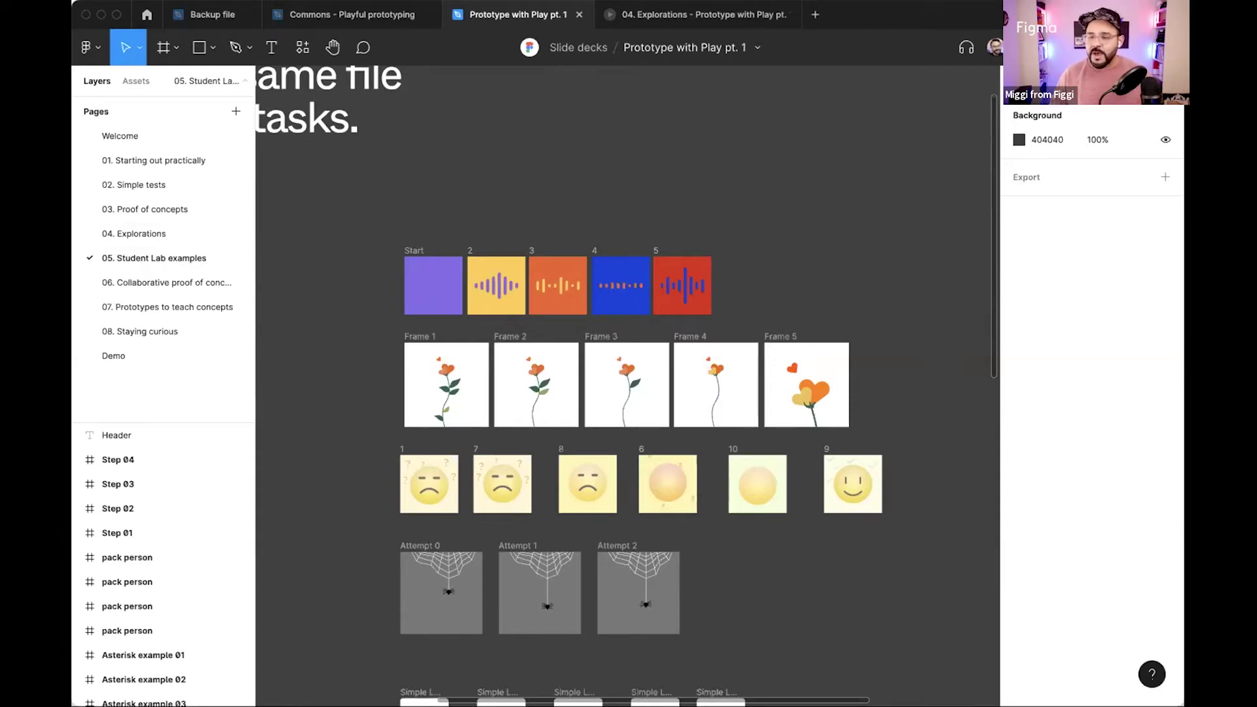
key(shift+e)
Hide the prototype connections and present the Christie flow as a prototype.
key(shift+e)
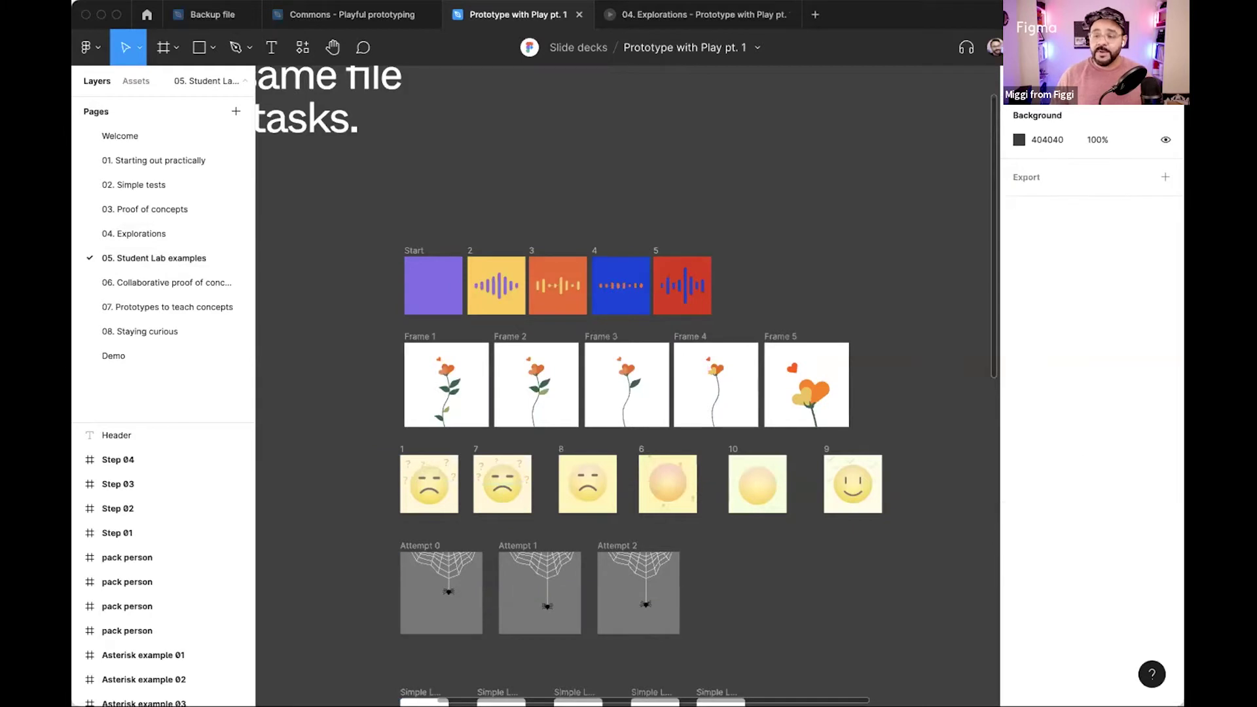
key(shift+e)
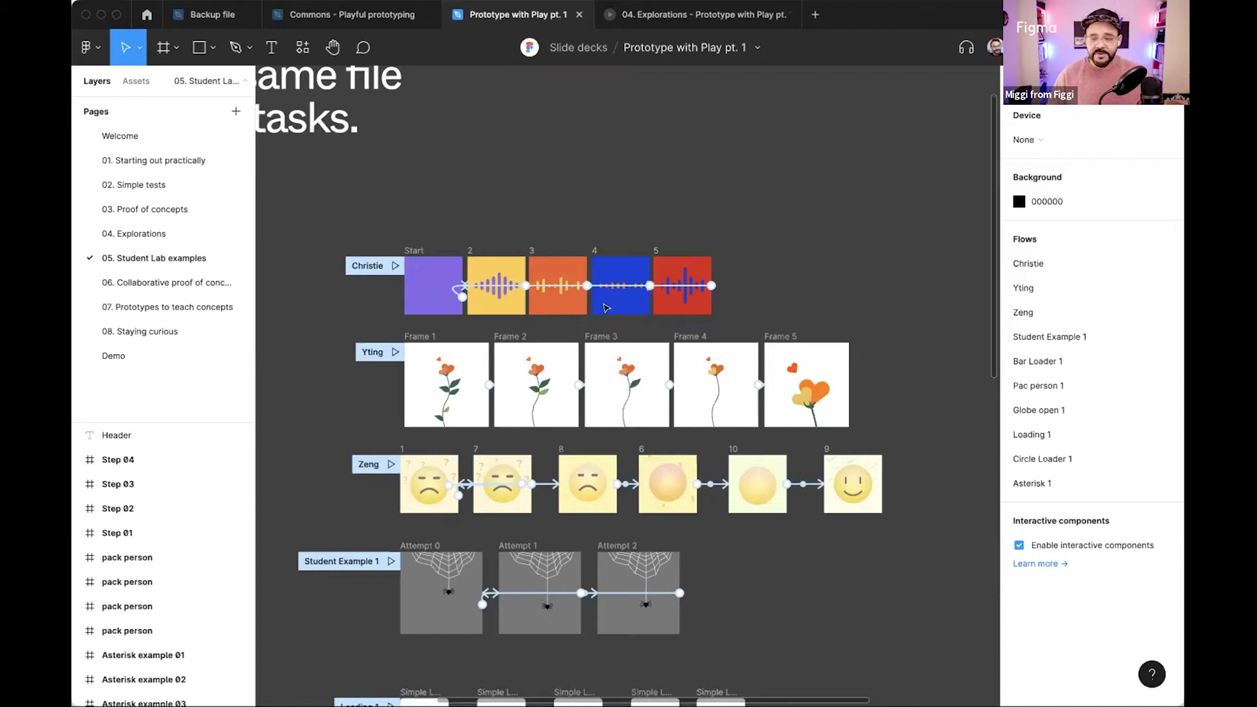
scroll(435, 252, down, 2)
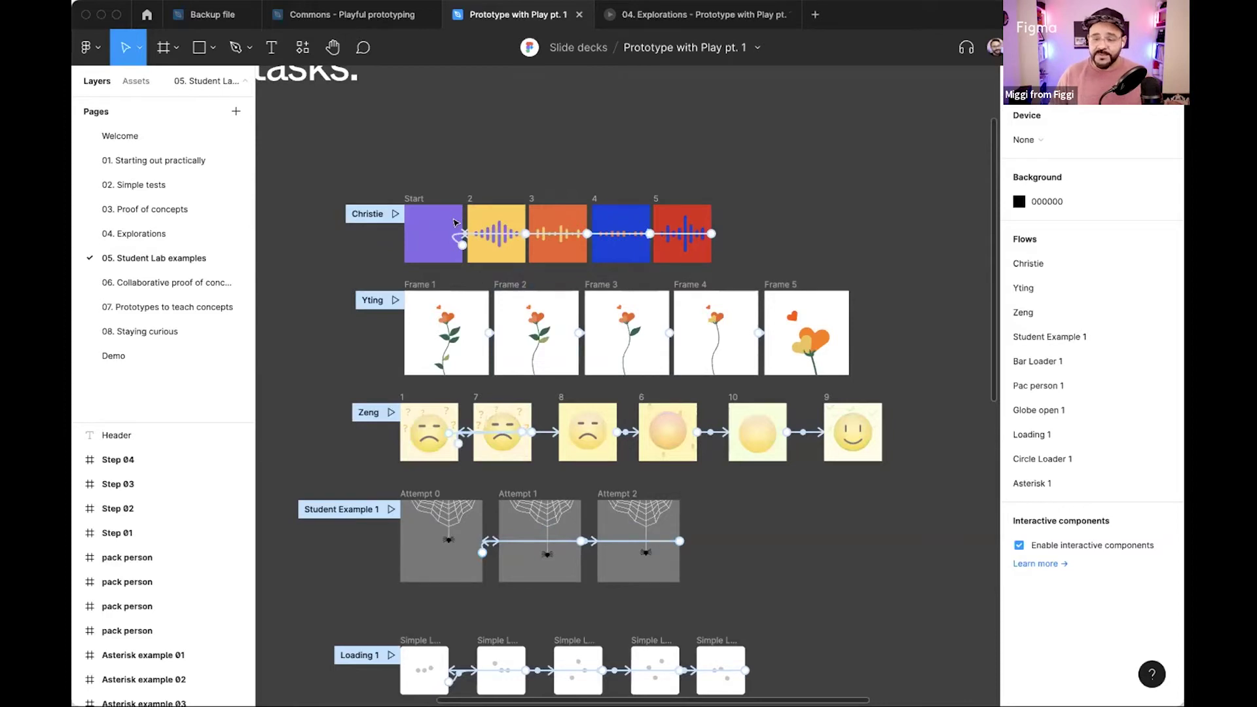
click(395, 214)
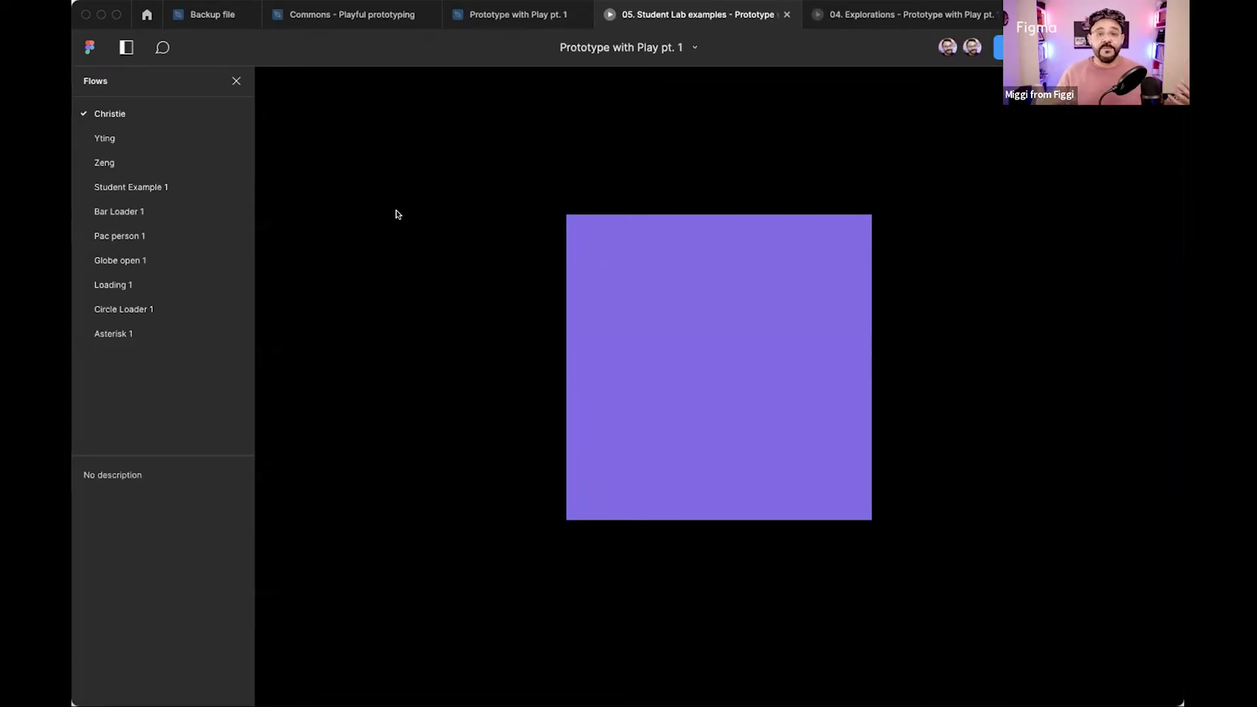
Play the Christie audio-wave animation, then switch to the Yting flow.
click(723, 306)
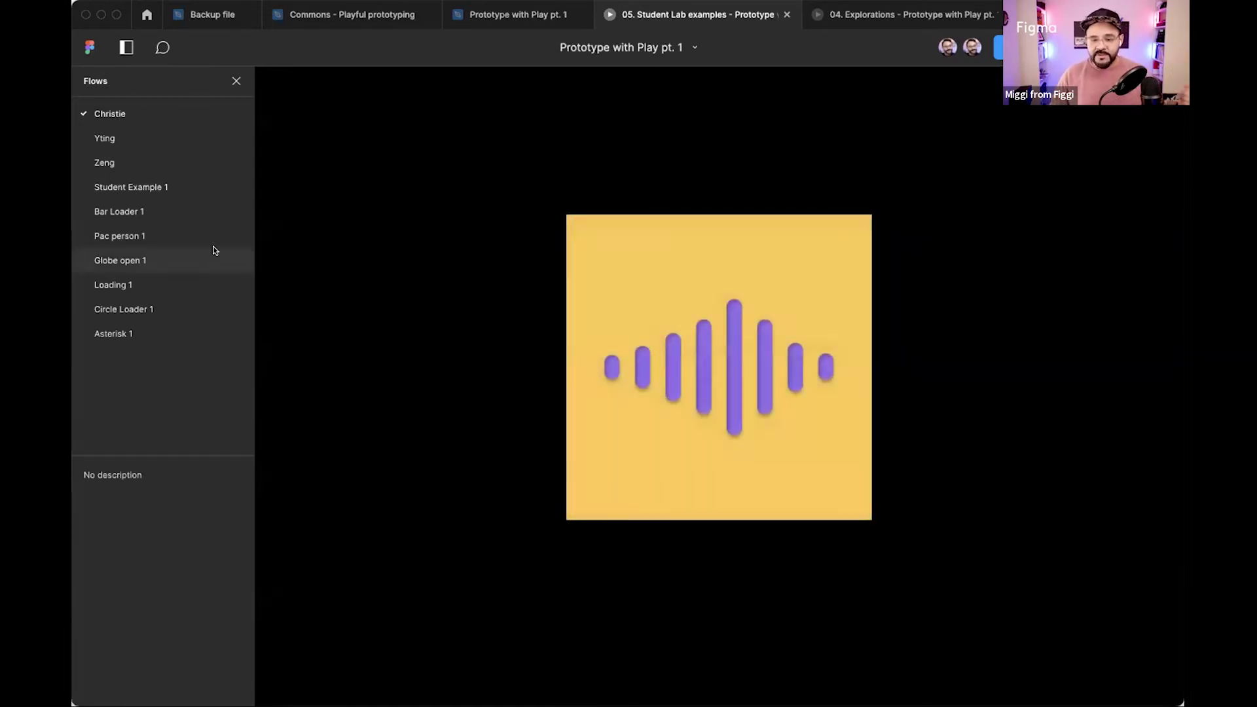
click(127, 139)
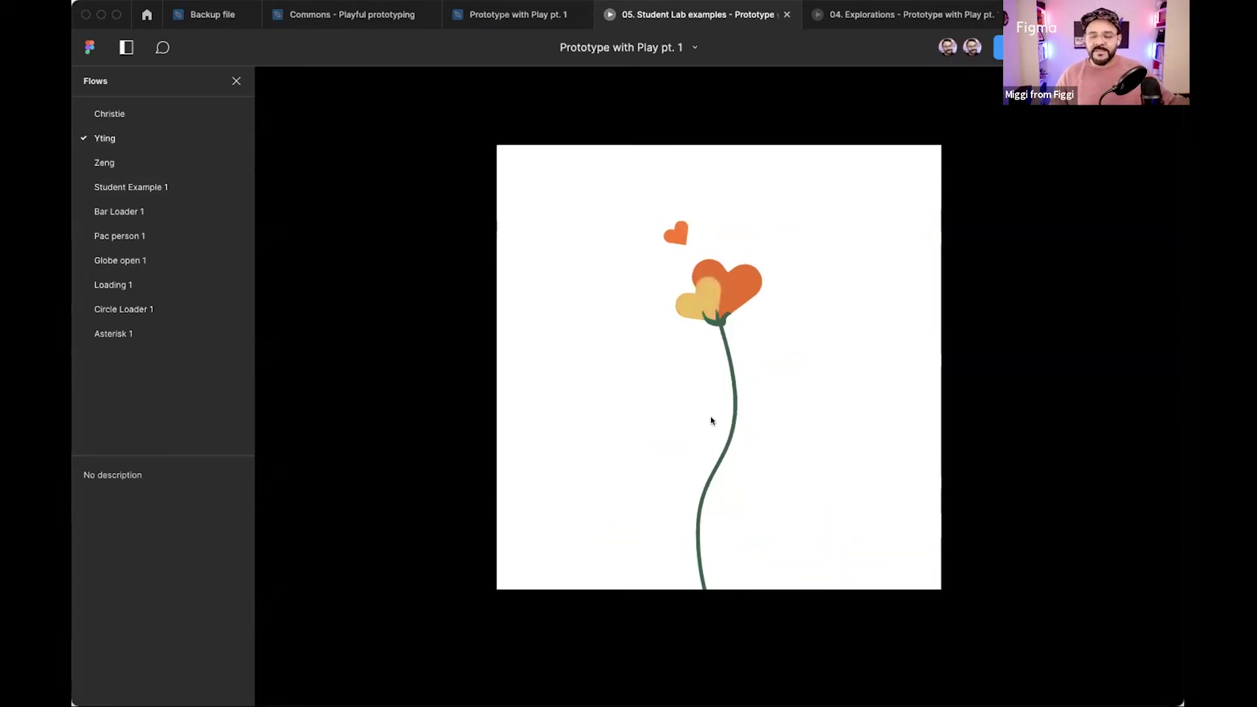
Preview the Zeng, Student Example 1 and Bar Loader 1 flows in turn.
click(124, 162)
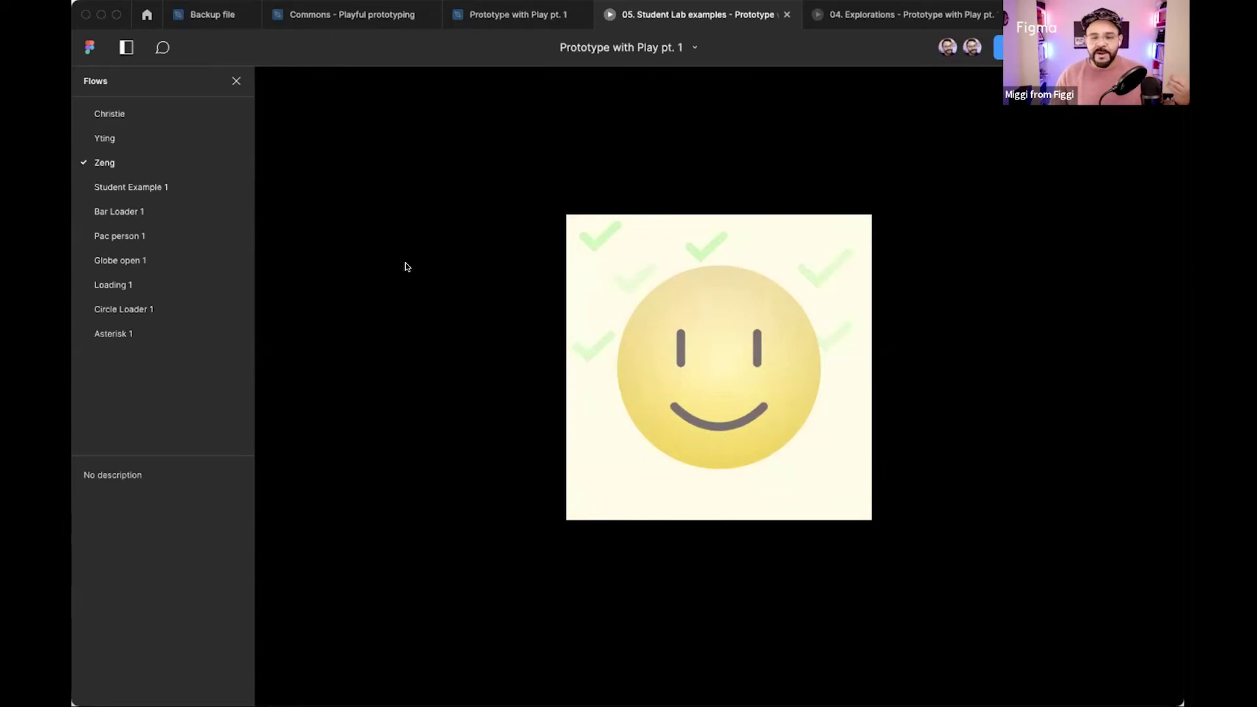
click(204, 188)
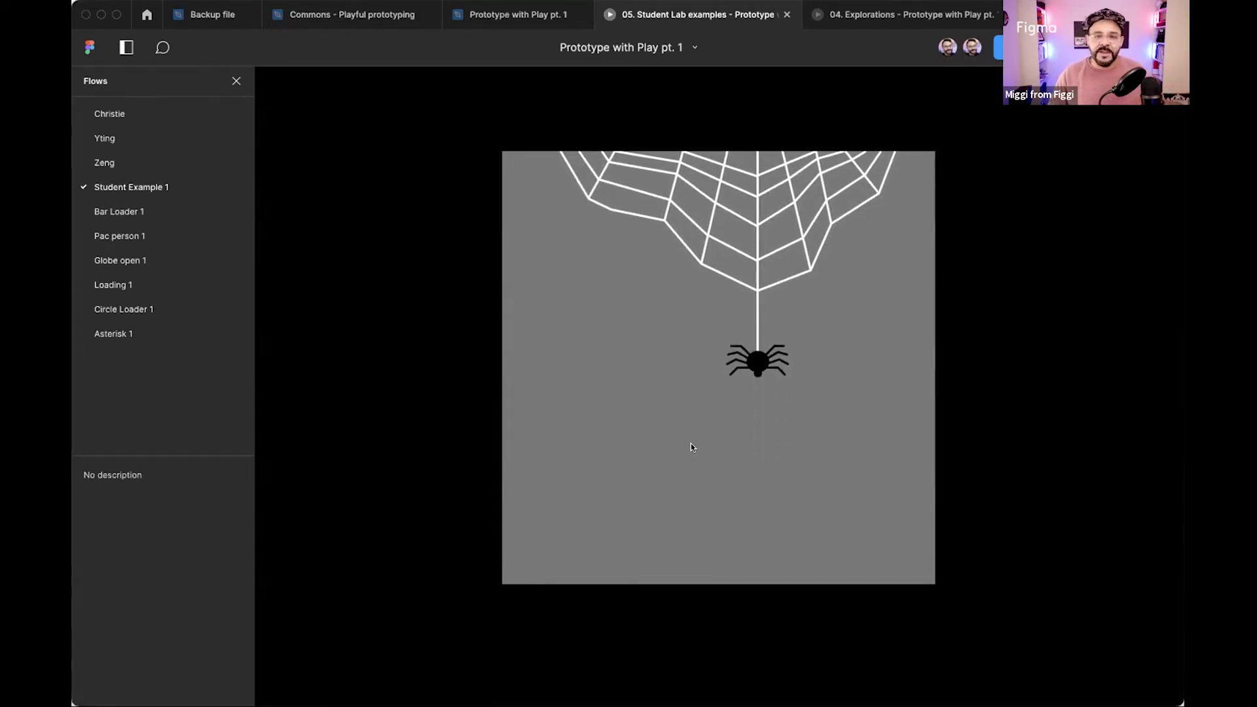
click(174, 216)
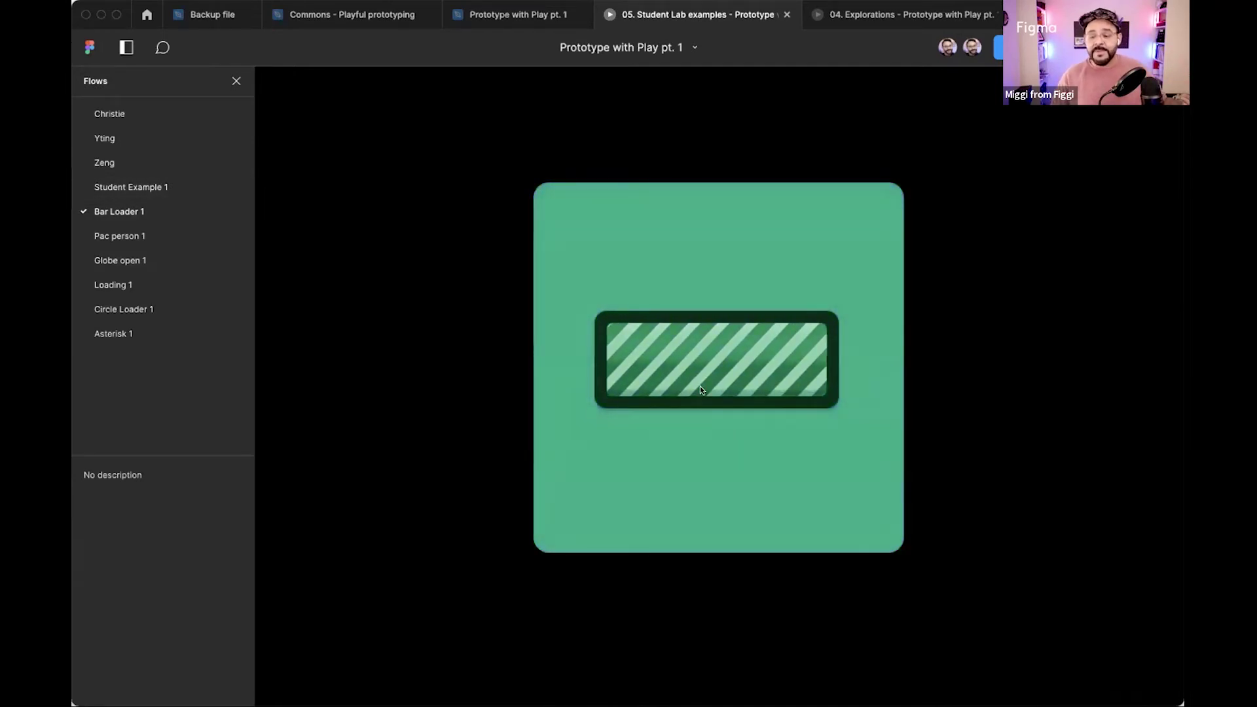
Switch the presentation to the Pac person 1 flow.
click(141, 235)
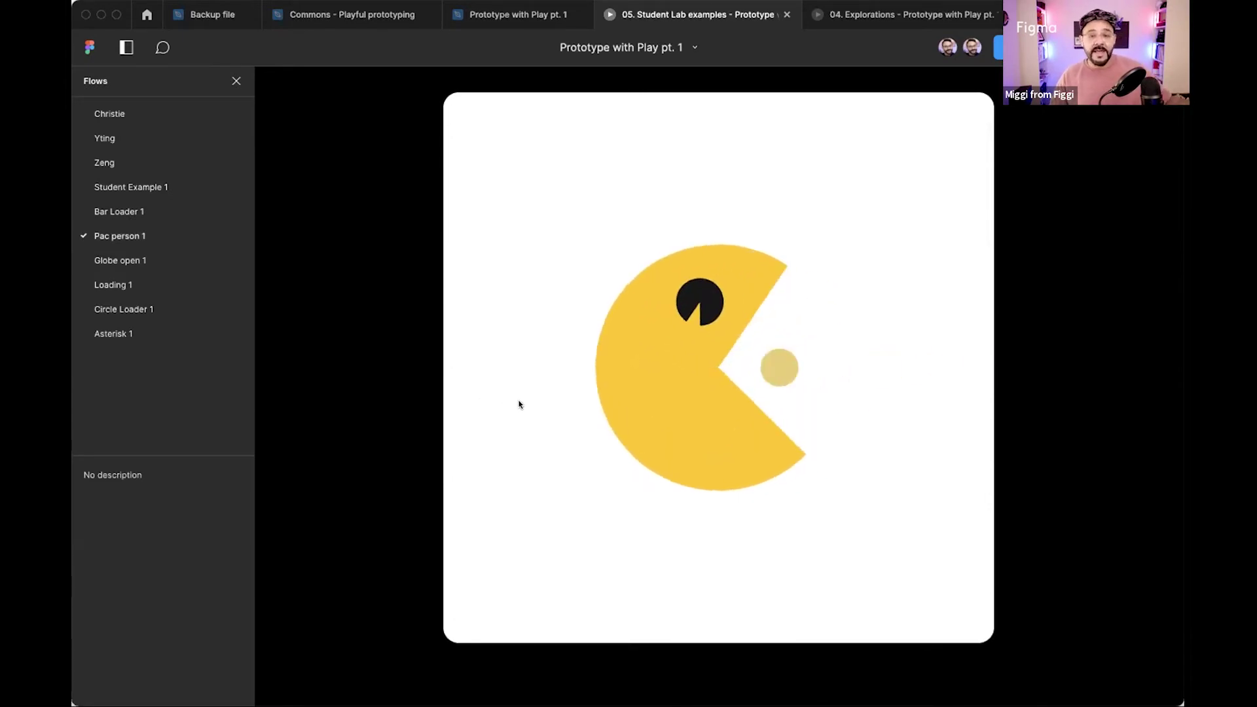
click(186, 259)
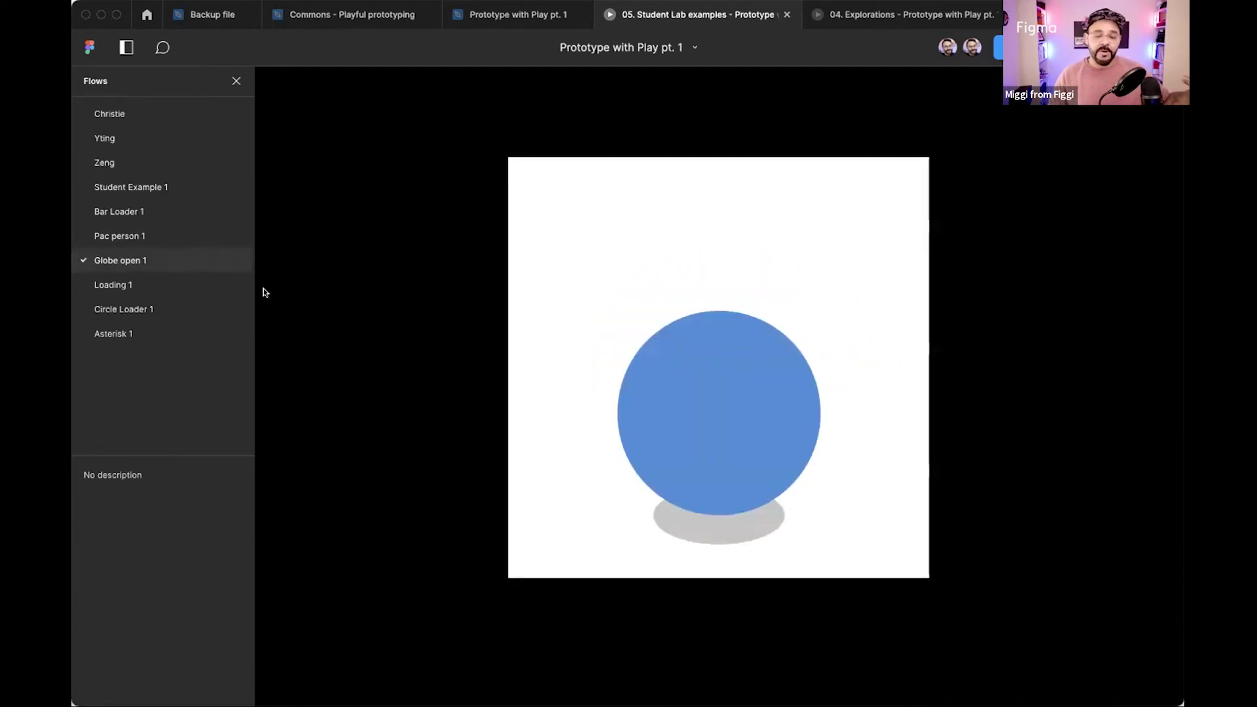
click(715, 446)
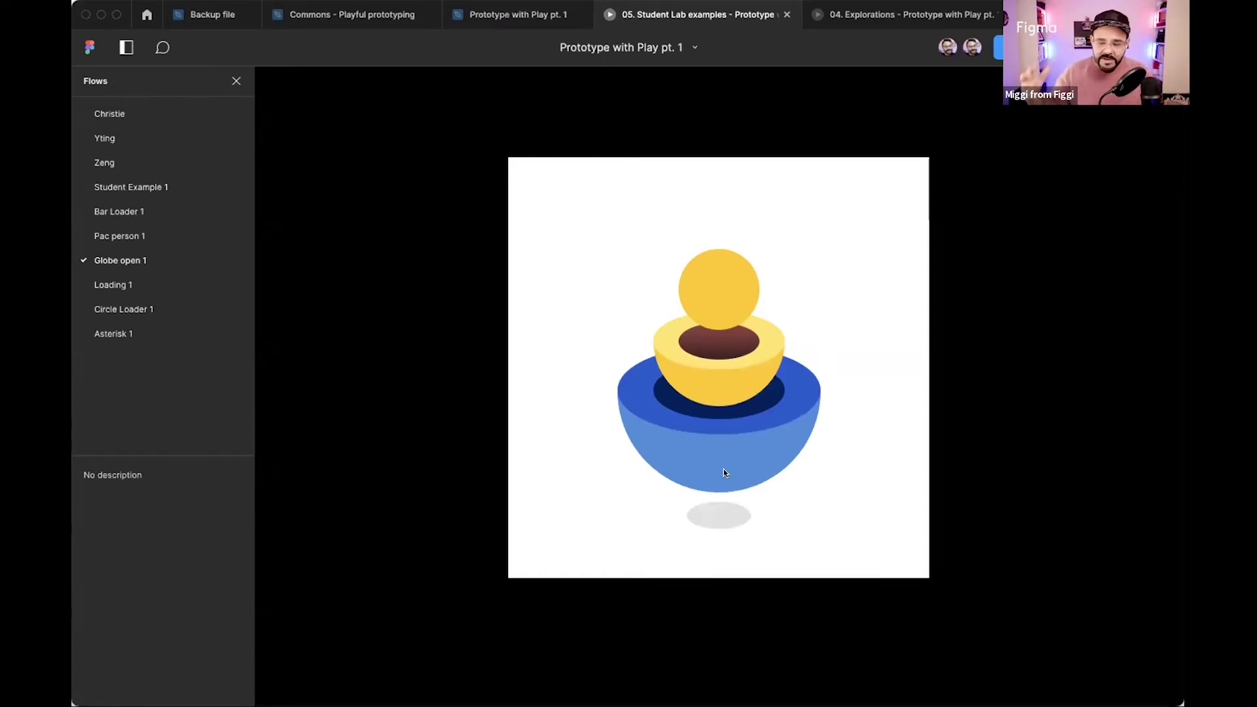
click(725, 471)
click(726, 471)
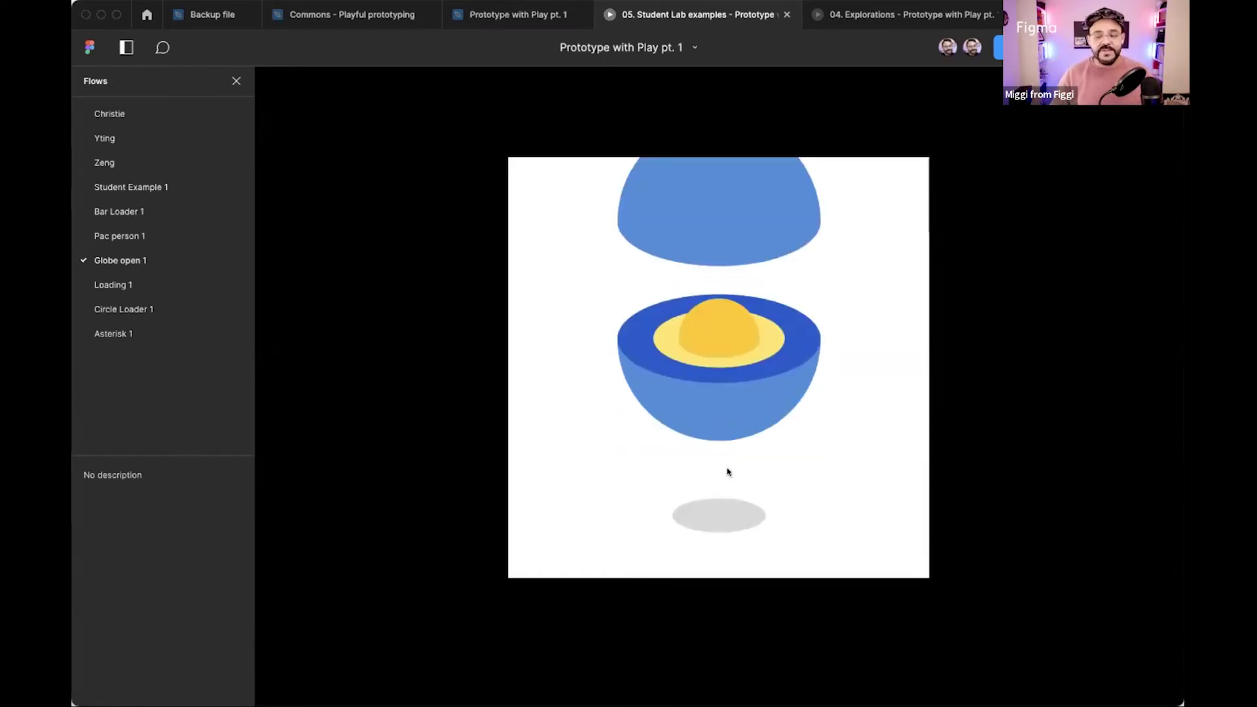
click(726, 452)
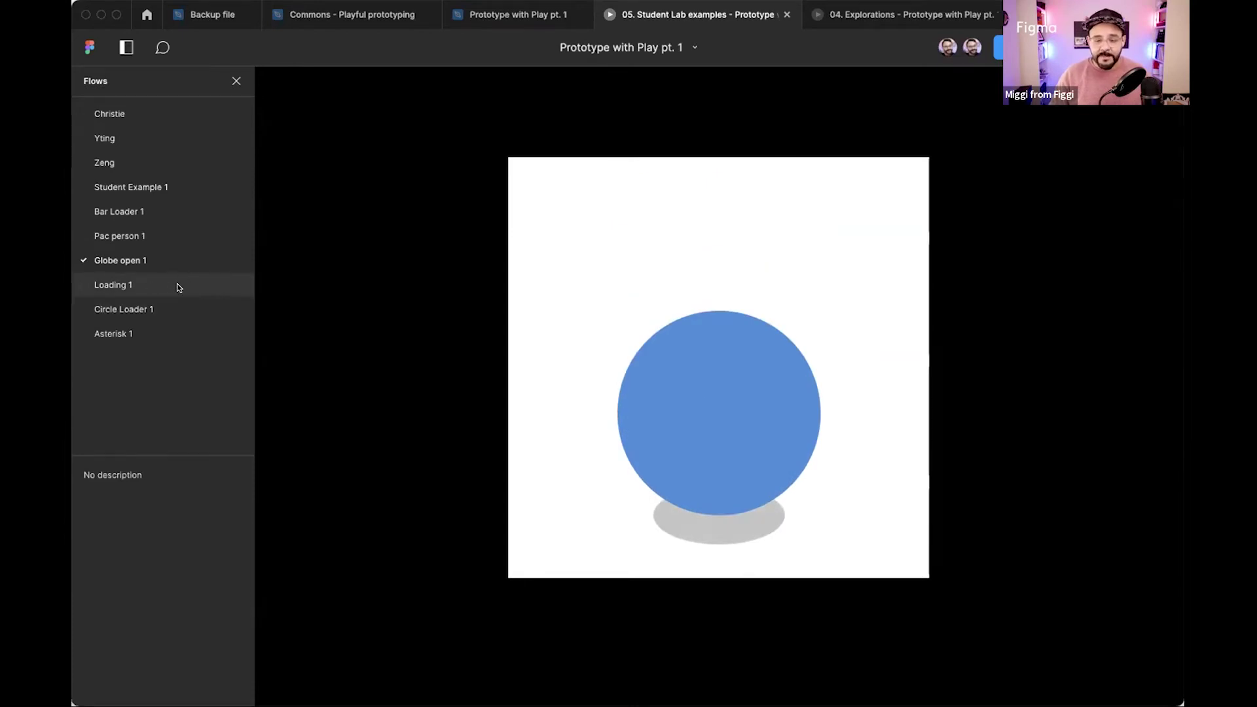
Close both prototype presentations and inspect the Globe open frames in outline view.
click(787, 14)
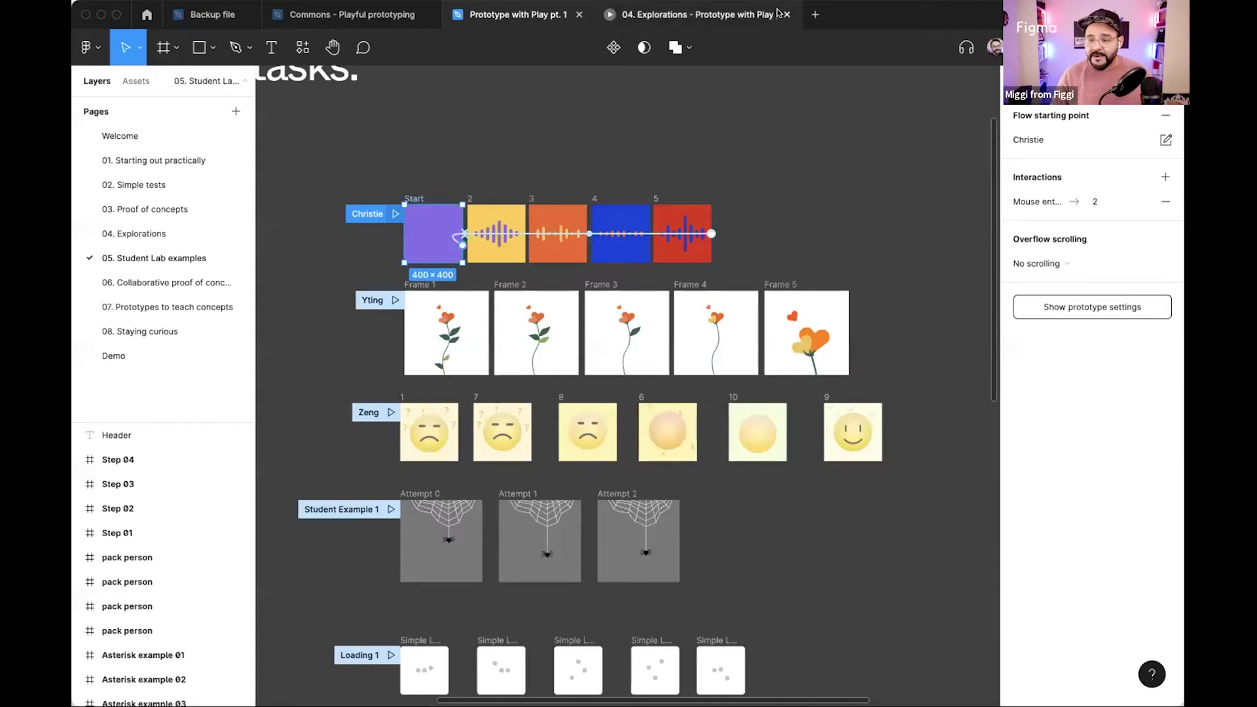
click(786, 14)
scroll(535, 248, down, 12)
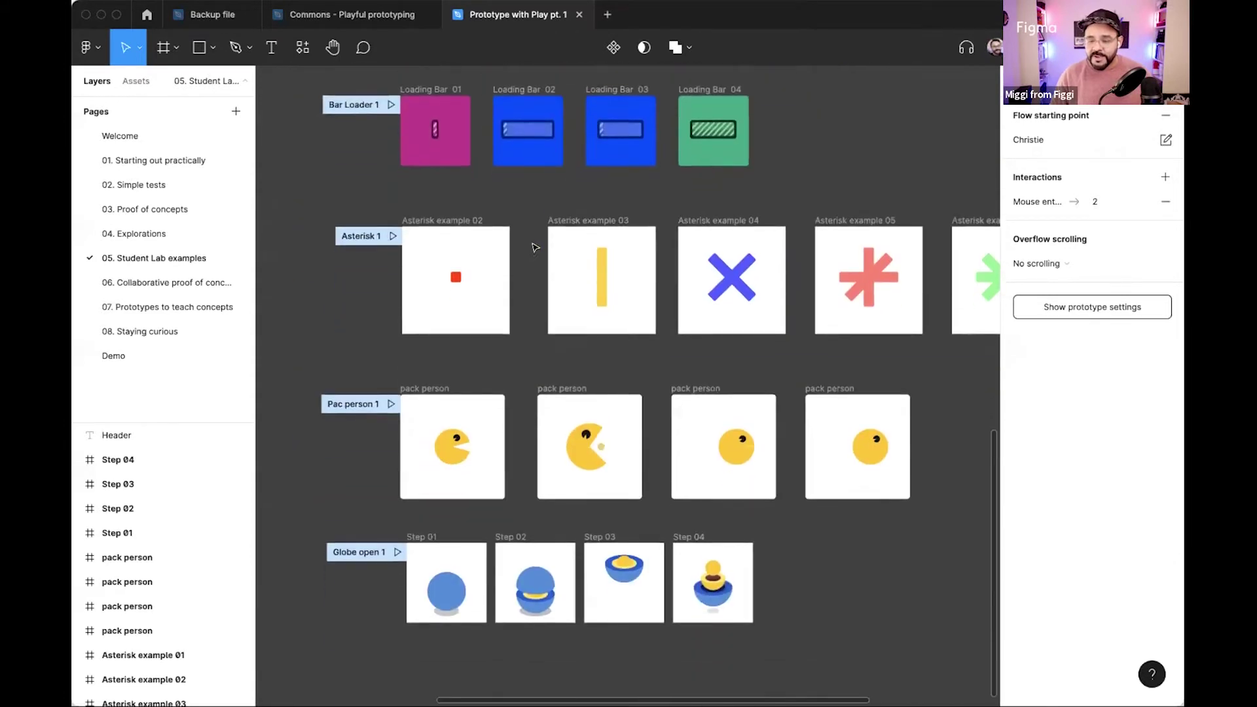
scroll(535, 247, down, 2)
scroll(468, 560, up, 5)
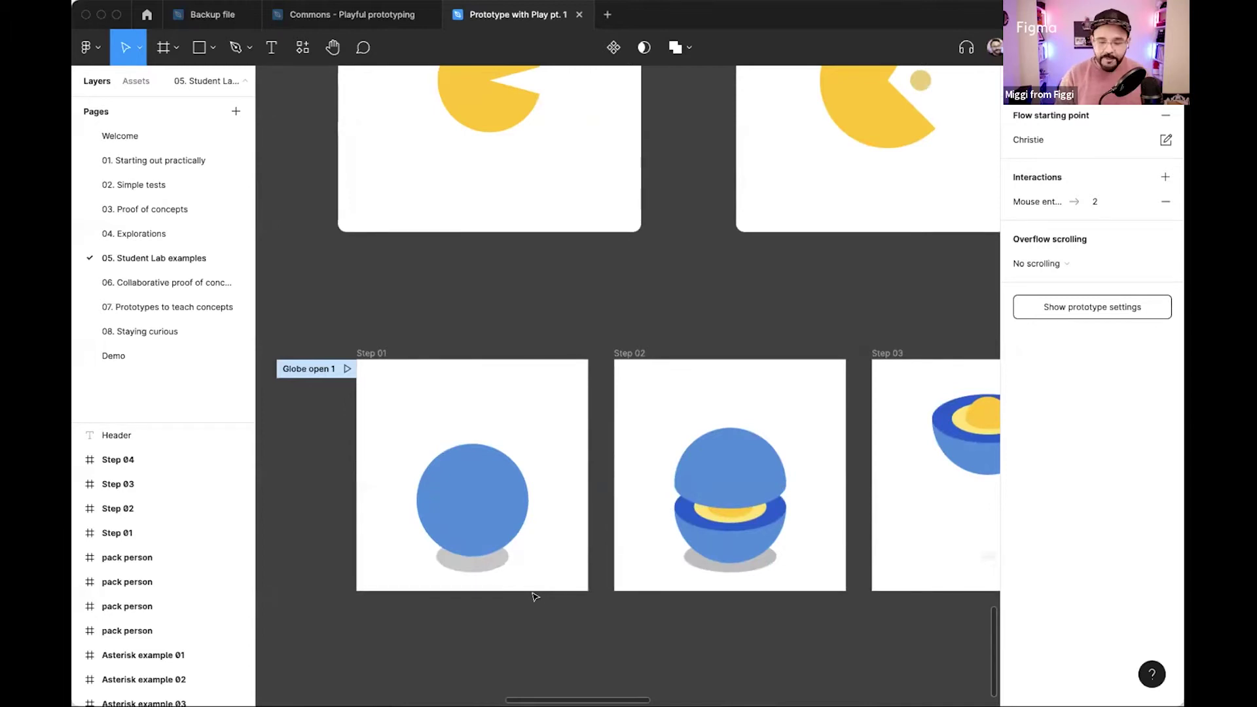
key(super+y)
scroll(536, 606, down, 5)
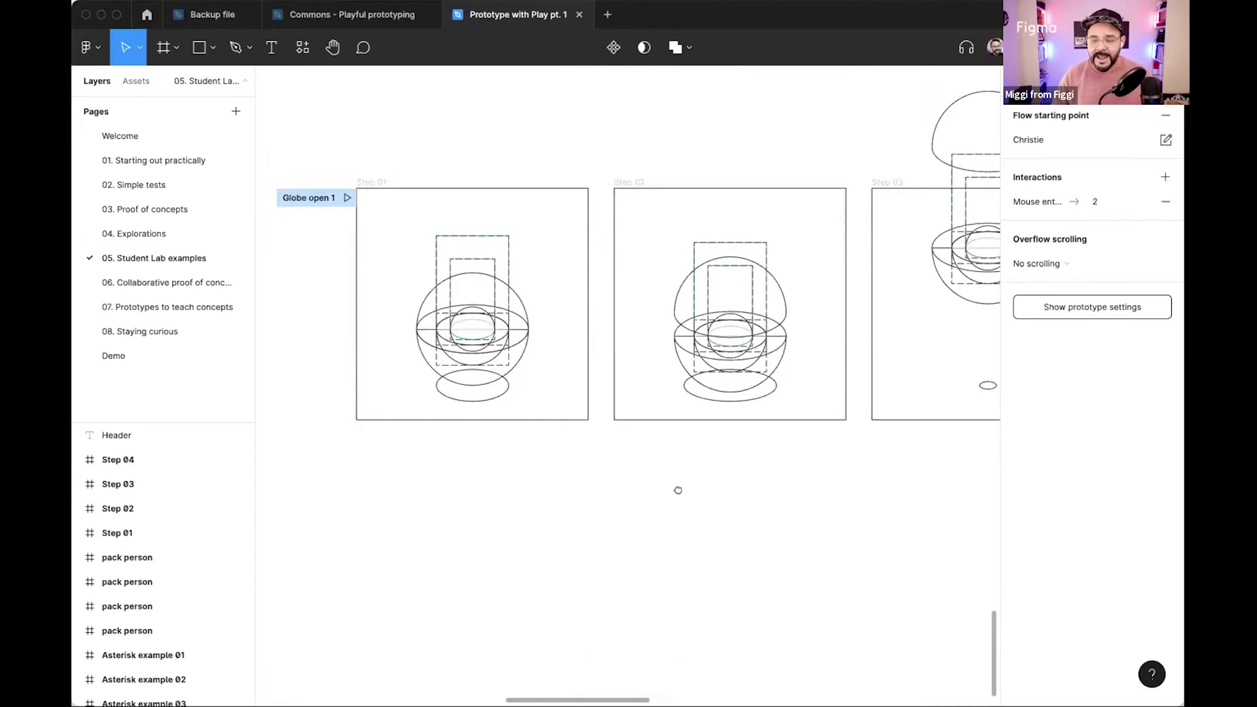
scroll(678, 490, right, 10)
scroll(628, 504, up, 1)
scroll(514, 525, left, 10)
key(super+y)
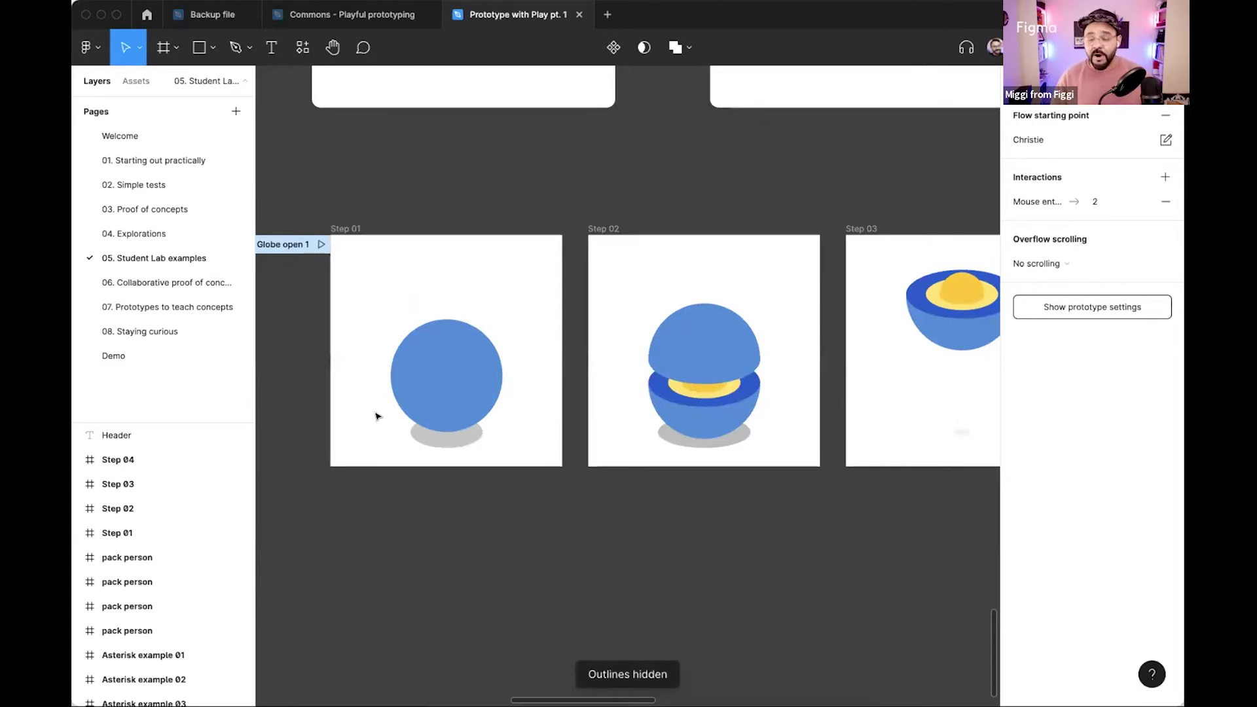
Pull apart the Step 01 and Step 02 globes to inspect them, undoing each move.
drag(444, 365, 457, 326)
drag(448, 371, 461, 348)
key(super+z)
key(super+z)
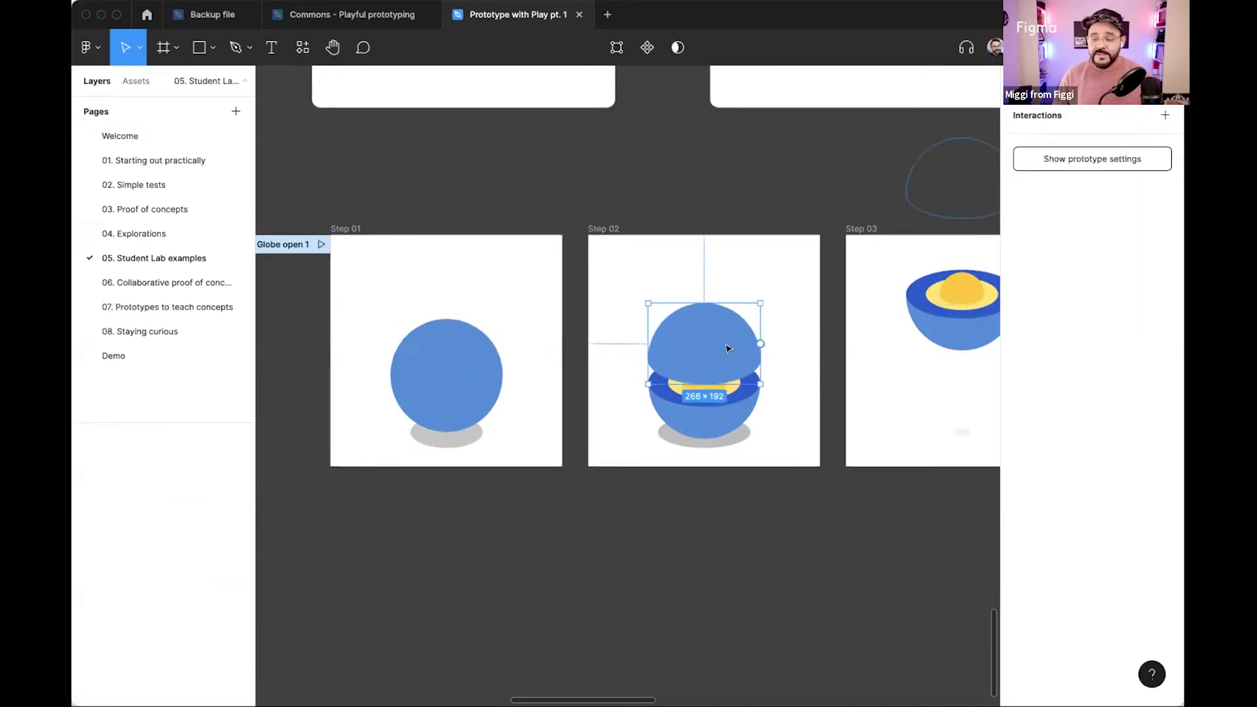
drag(727, 348, 694, 282)
key(super+z)
scroll(681, 327, right, 5)
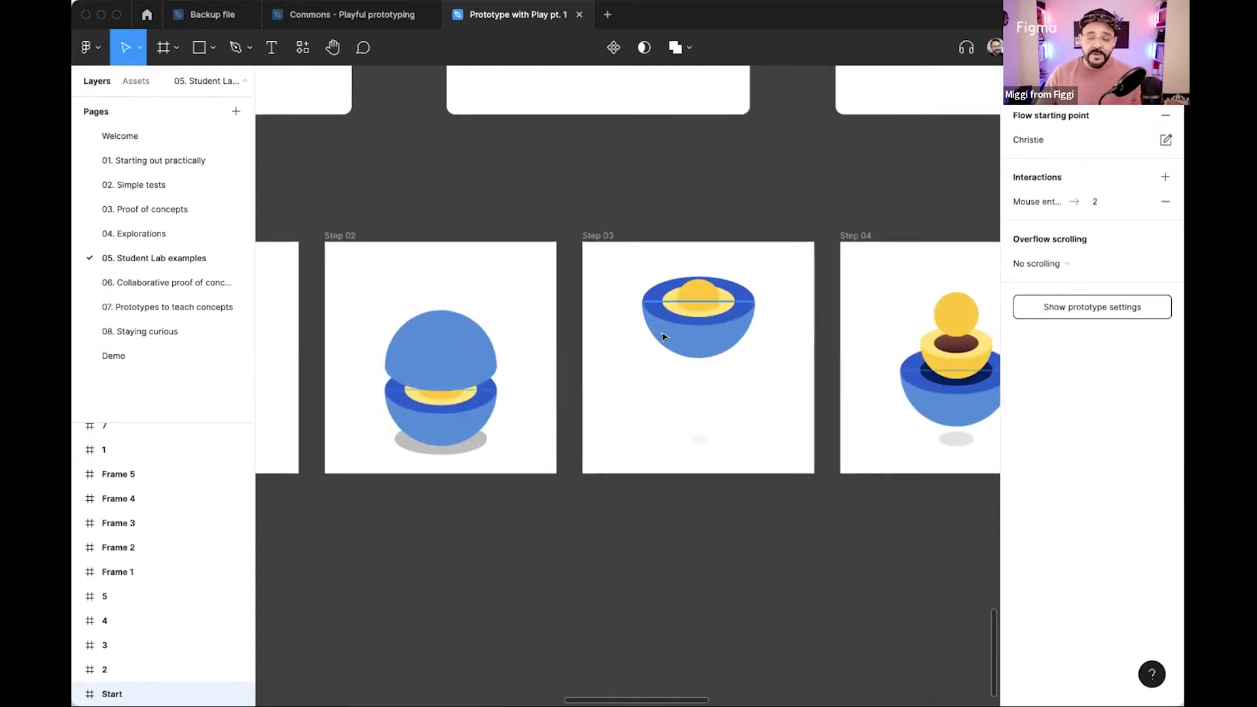
scroll(472, 522, down, 5)
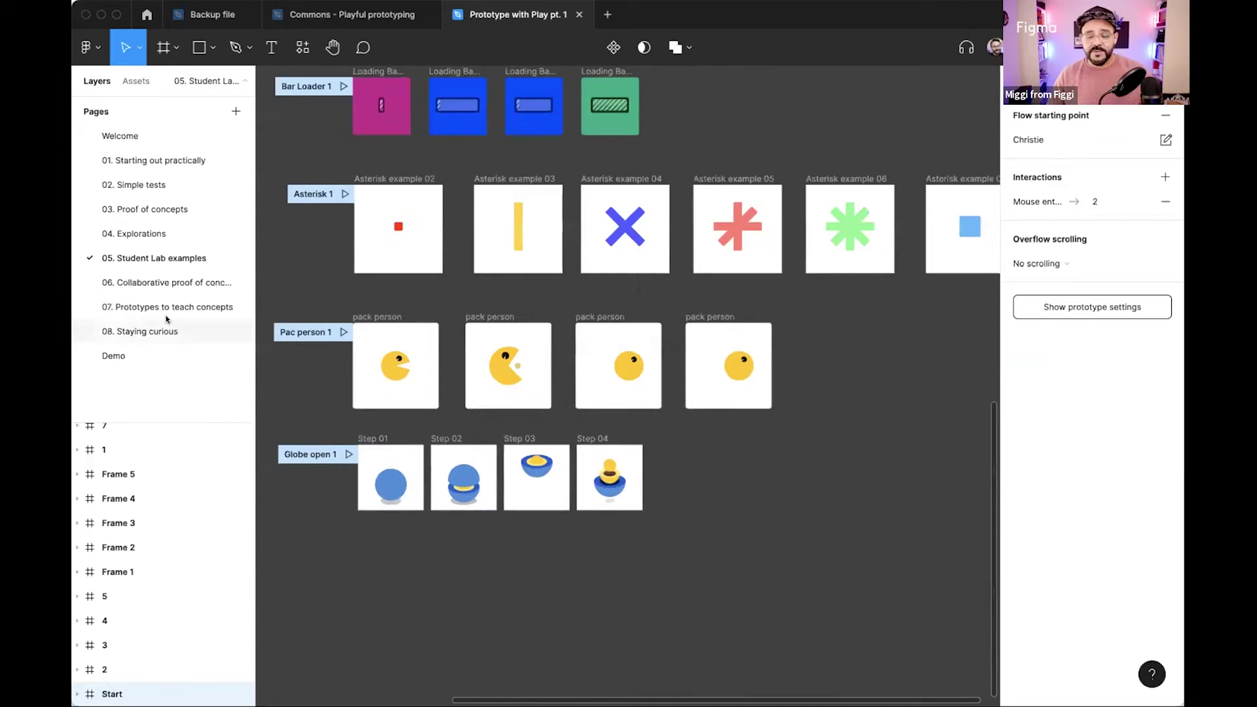
Open page 06. Collaborative proof of concept, zoom around the Menu frame, and present it as a prototype.
click(167, 282)
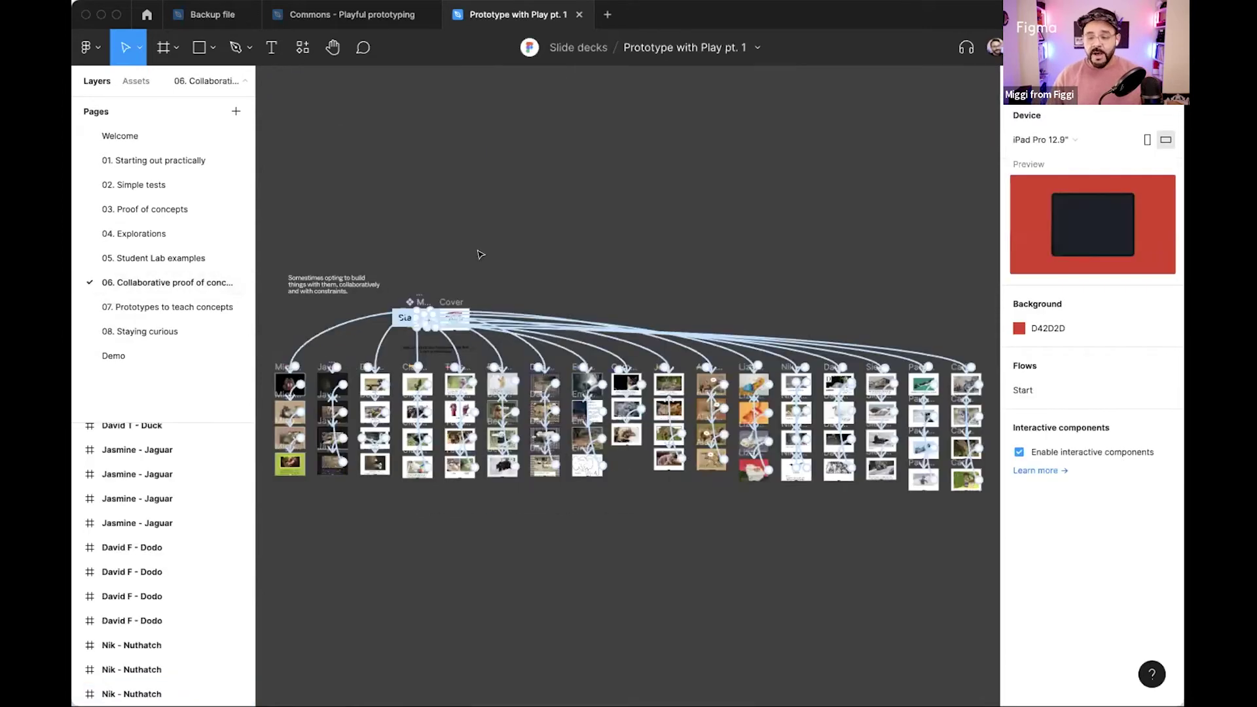
scroll(396, 253, up, 5)
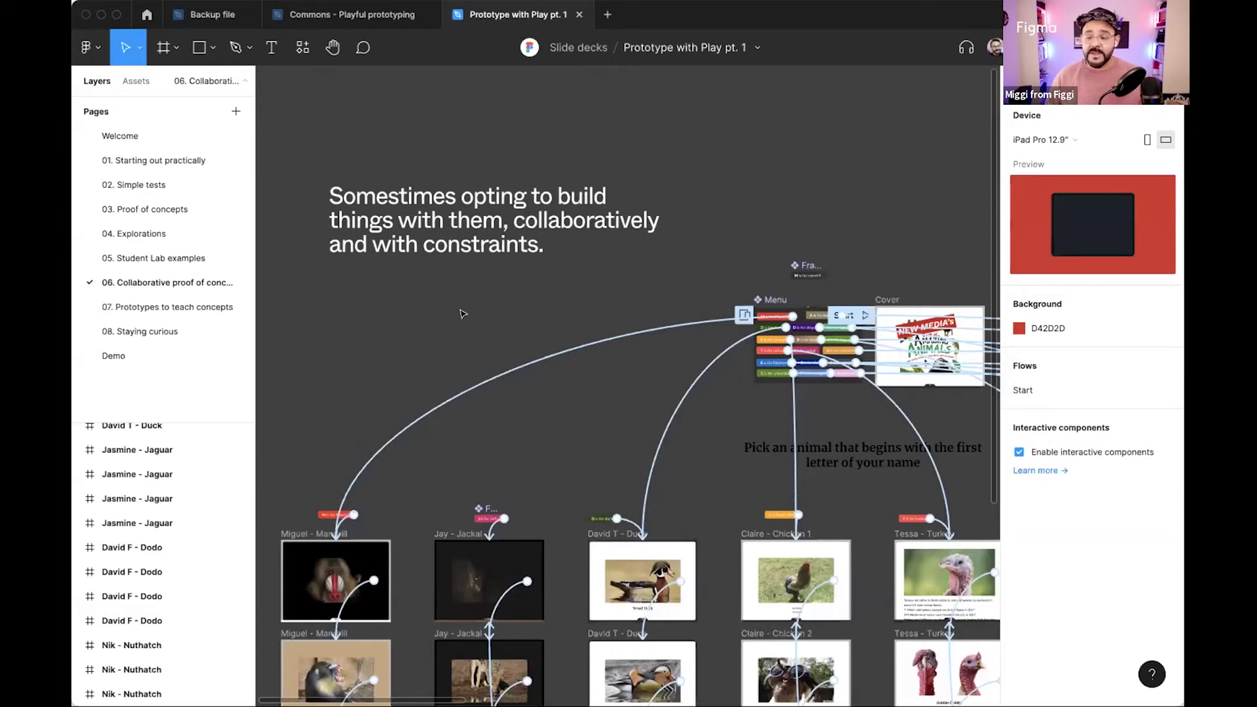
scroll(462, 313, down, 3)
scroll(443, 296, down, 3)
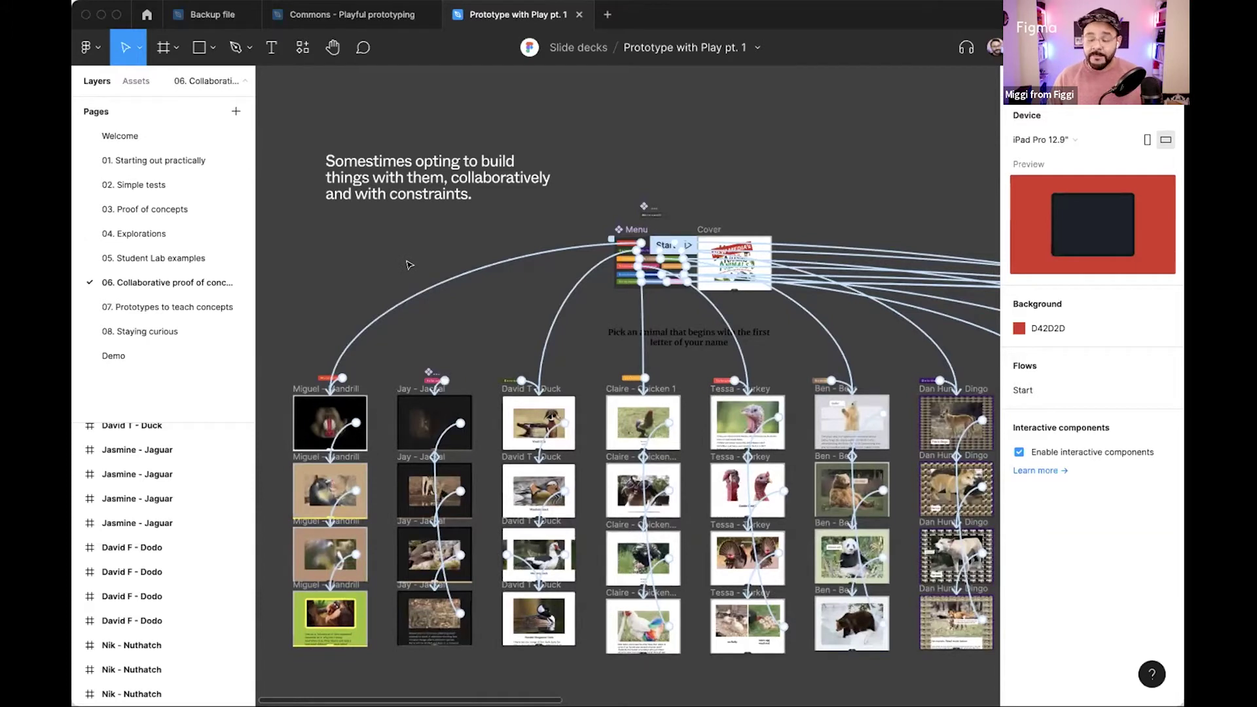
scroll(529, 219, up, 5)
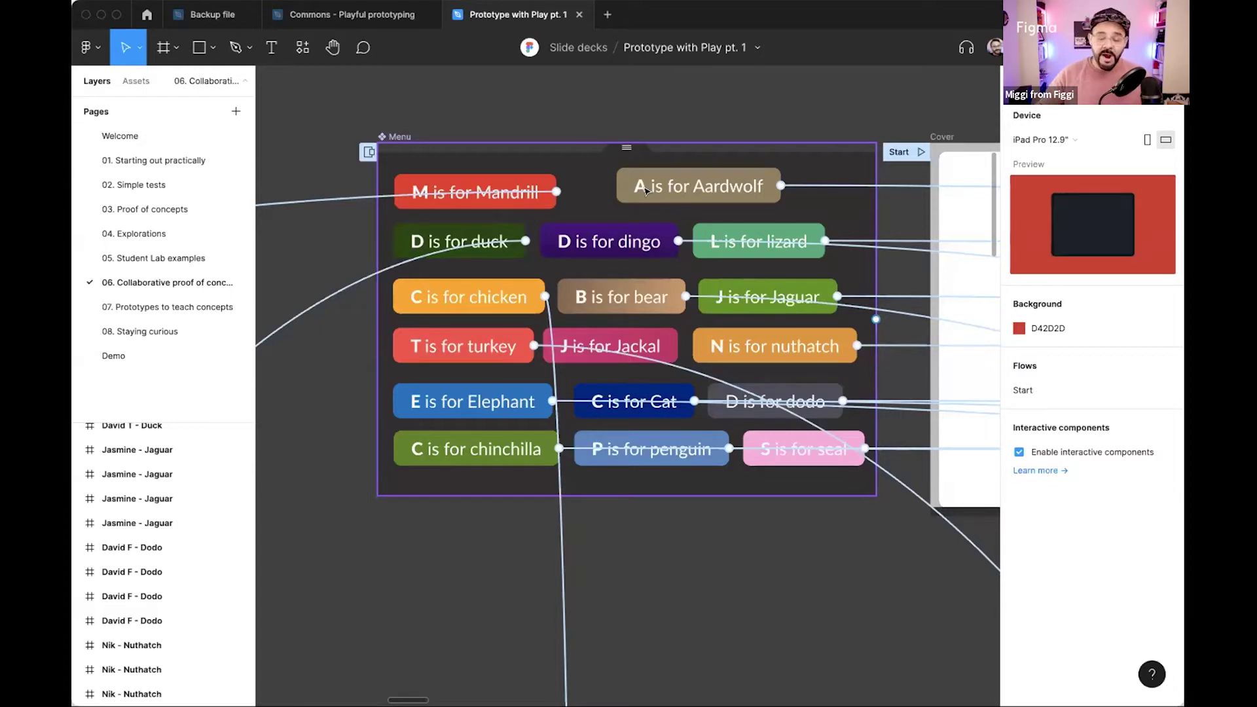
scroll(652, 194, down, 10)
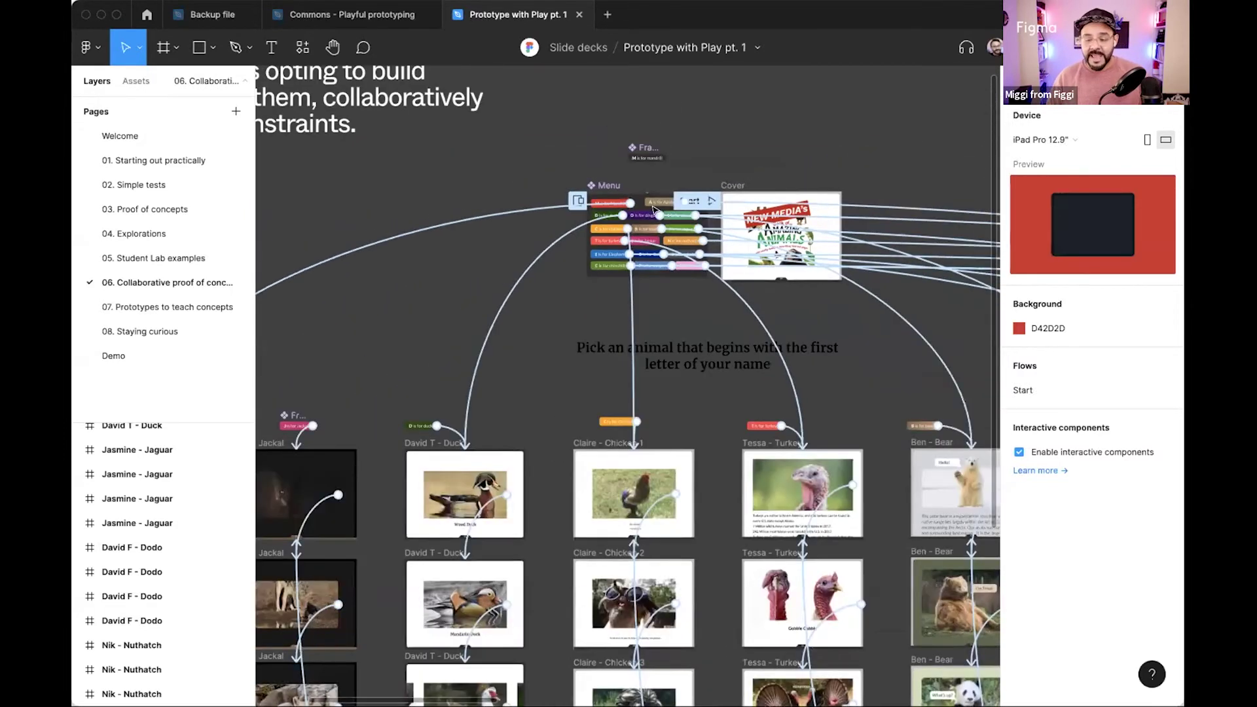
scroll(652, 215, down, 3)
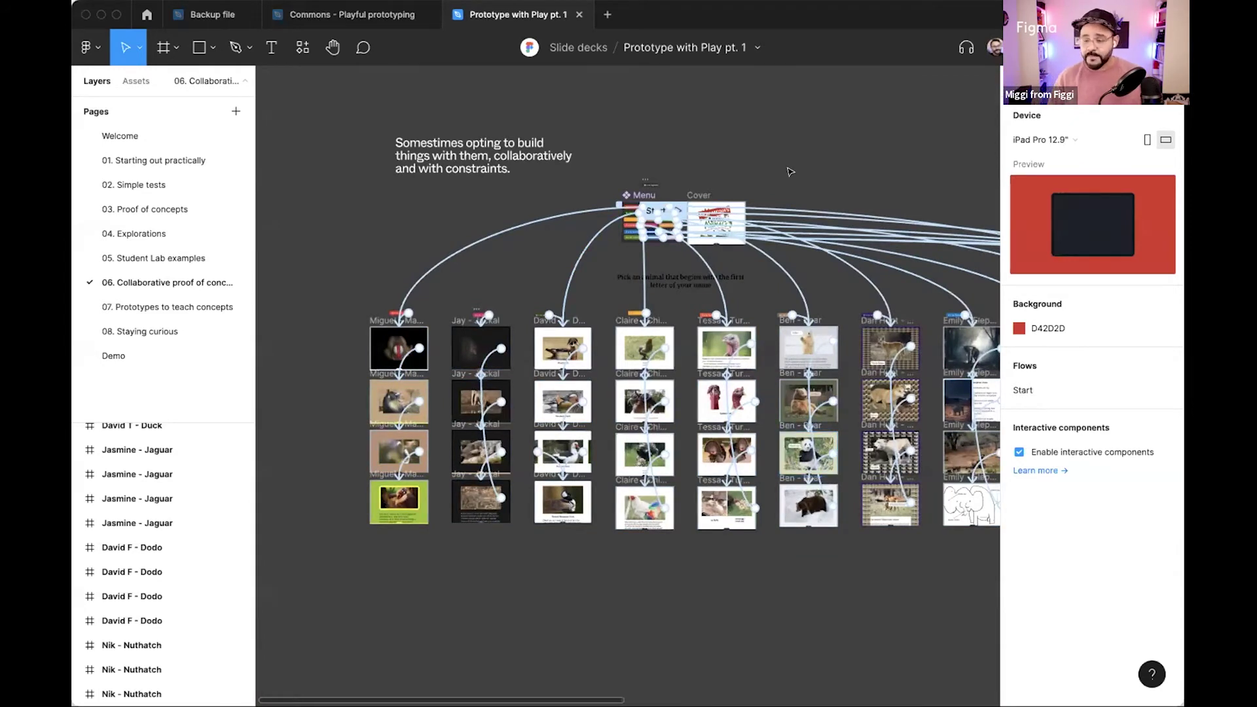
scroll(698, 205, up, 10)
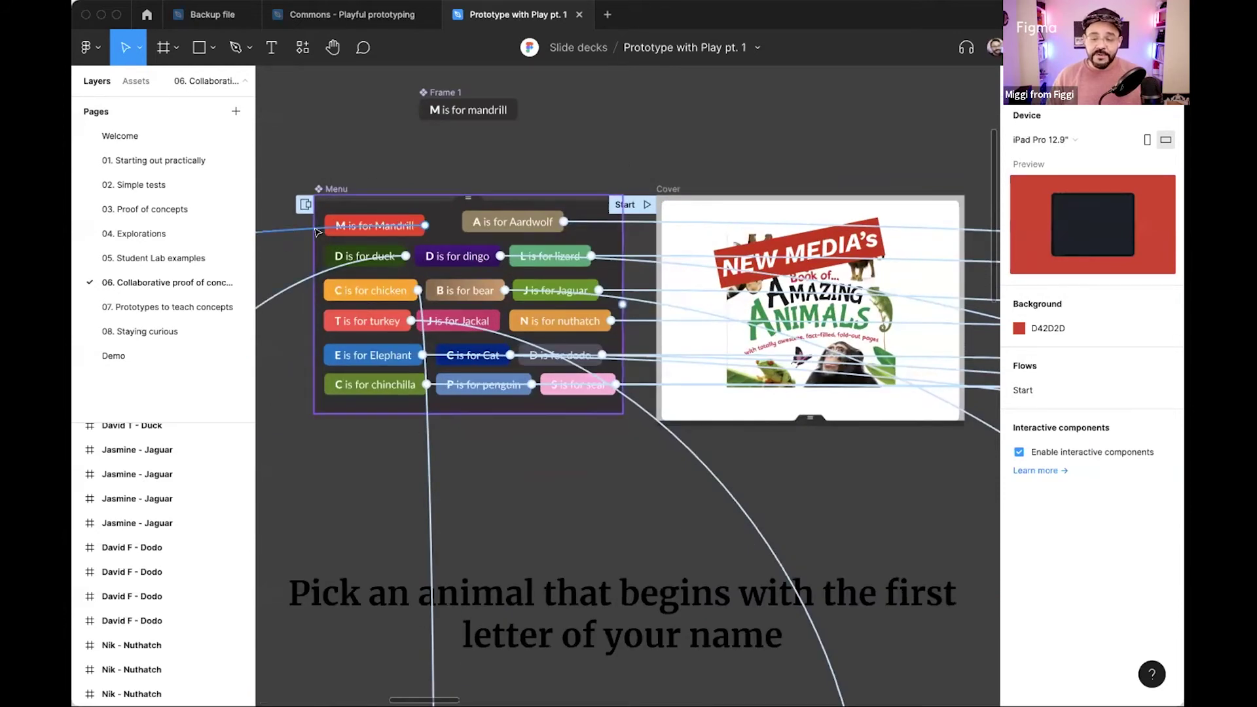
scroll(430, 288, down, 10)
scroll(432, 288, down, 5)
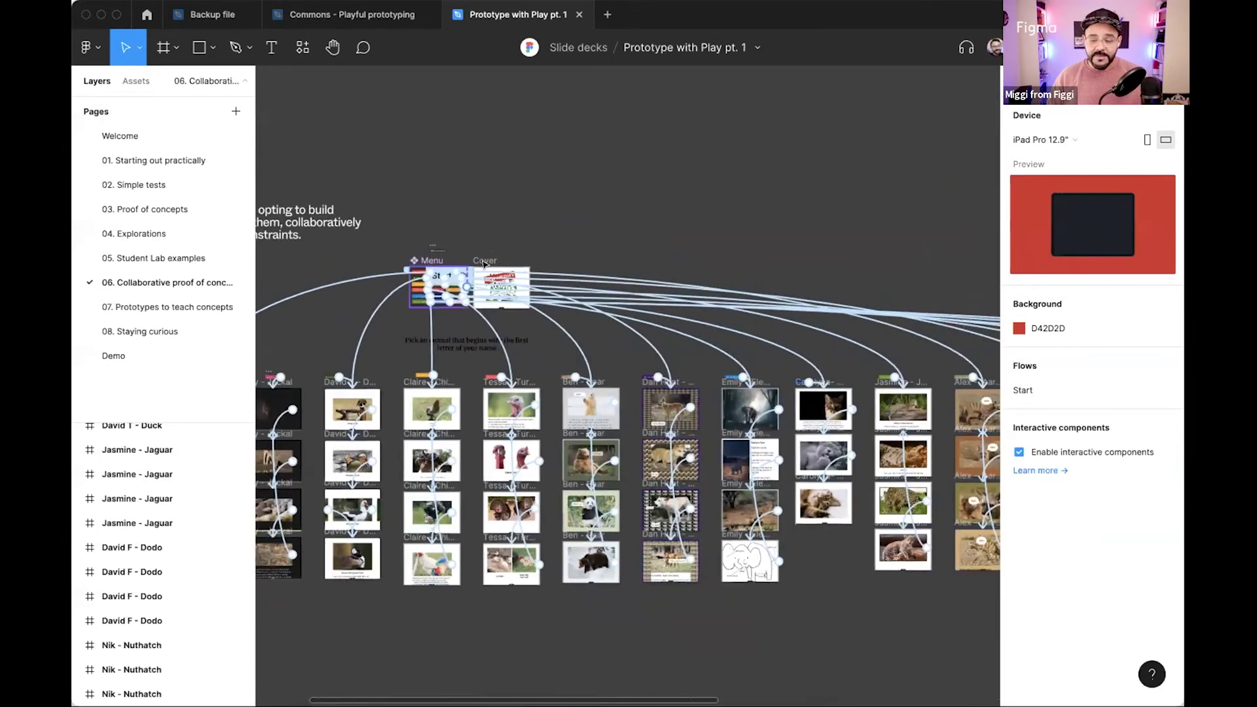
scroll(617, 201, down, 3)
key(super+alt+Return)
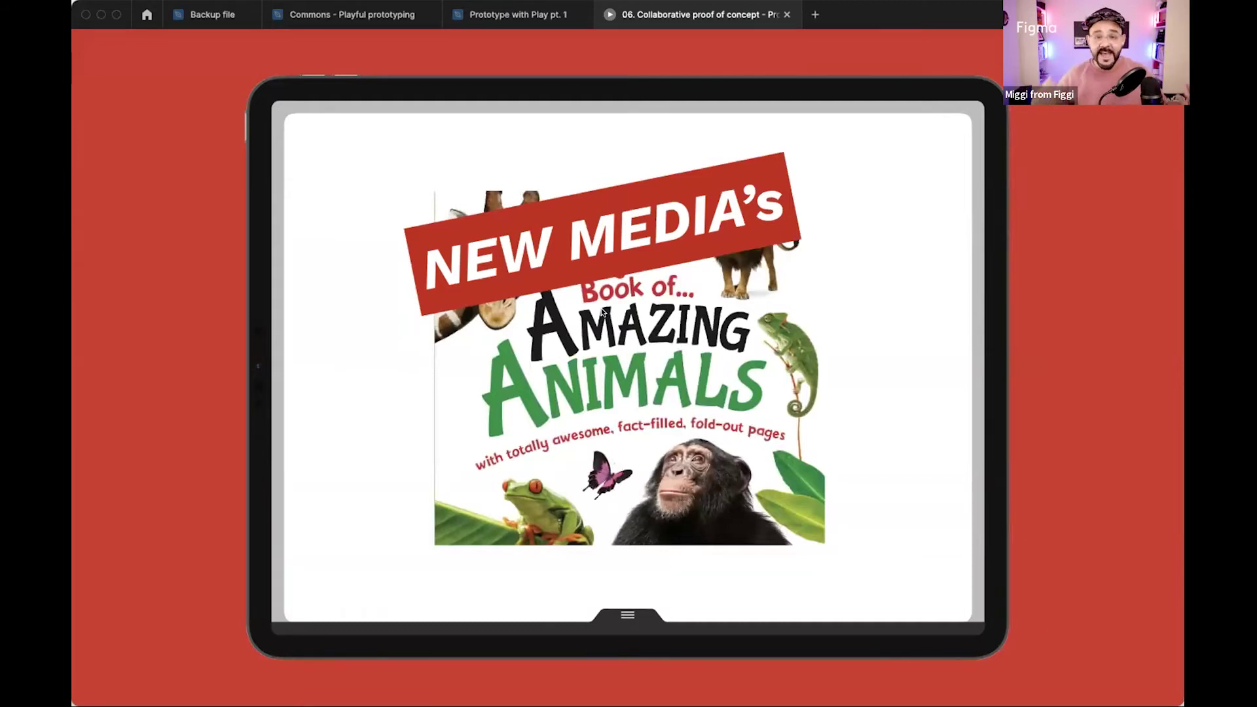
Use the animal tags overlay to open M is for Mandrill and step through to its article page.
drag(618, 618, 607, 202)
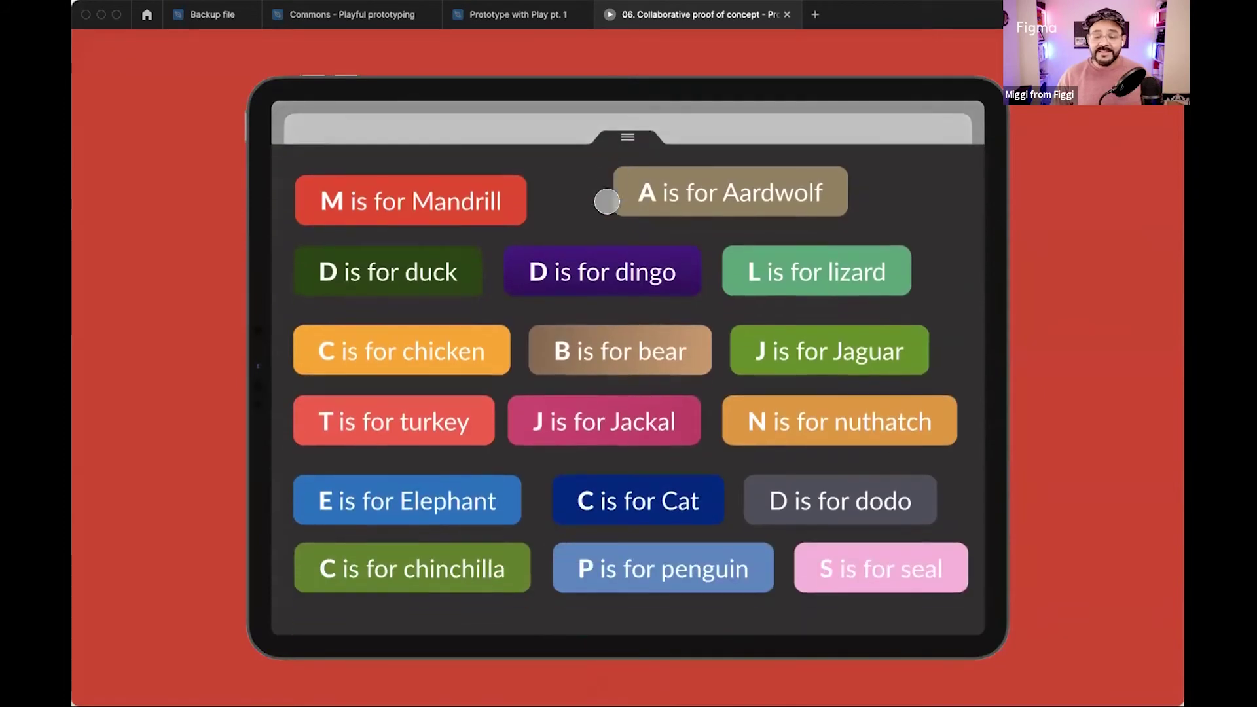
drag(620, 139, 612, 584)
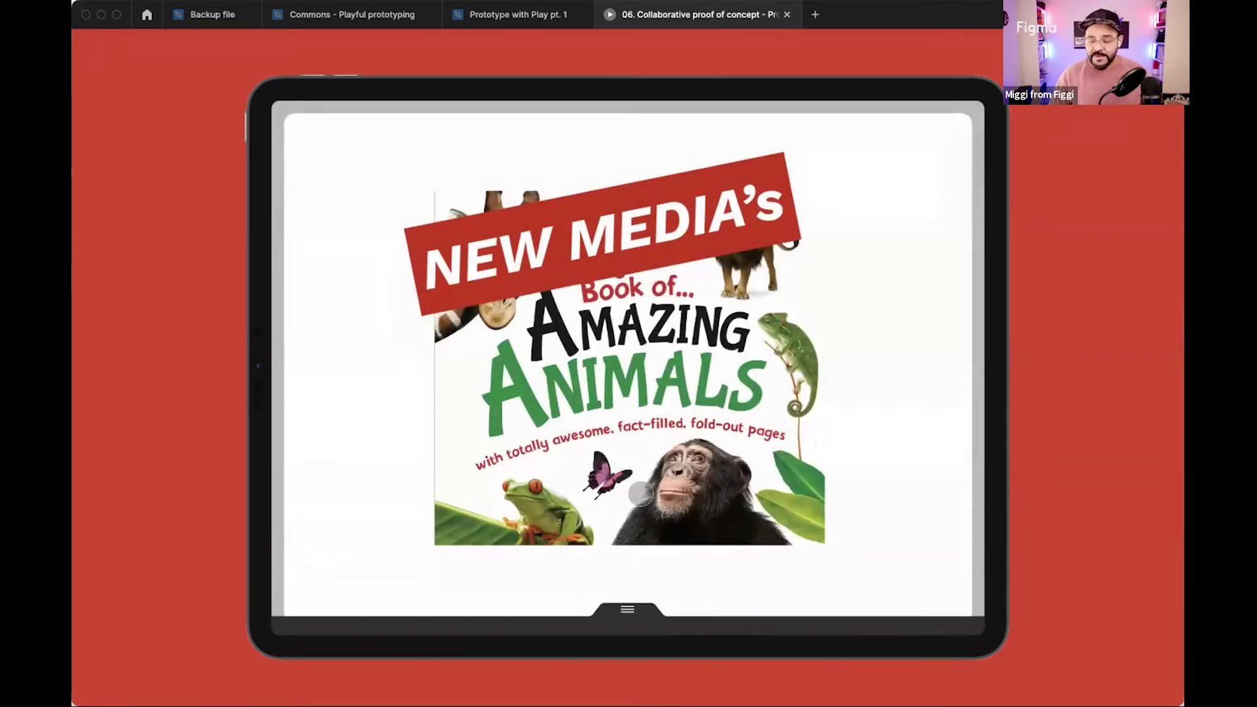
drag(639, 493, 632, 82)
click(427, 206)
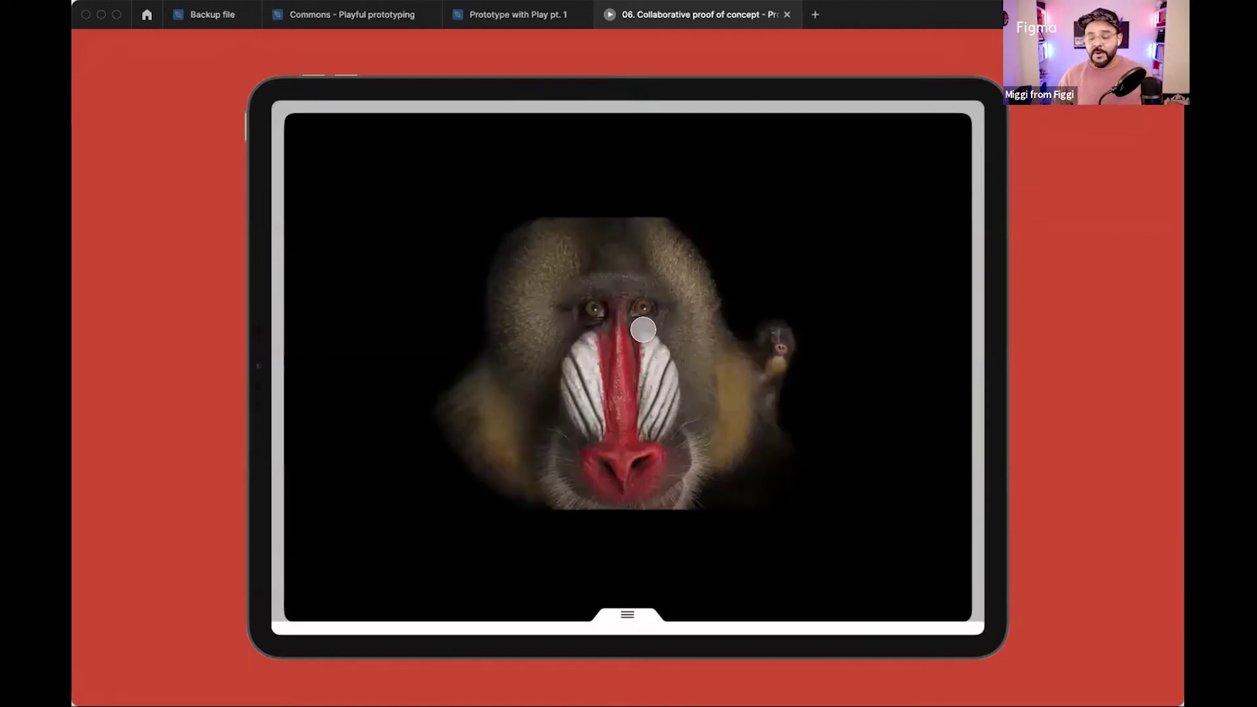
click(643, 329)
click(628, 347)
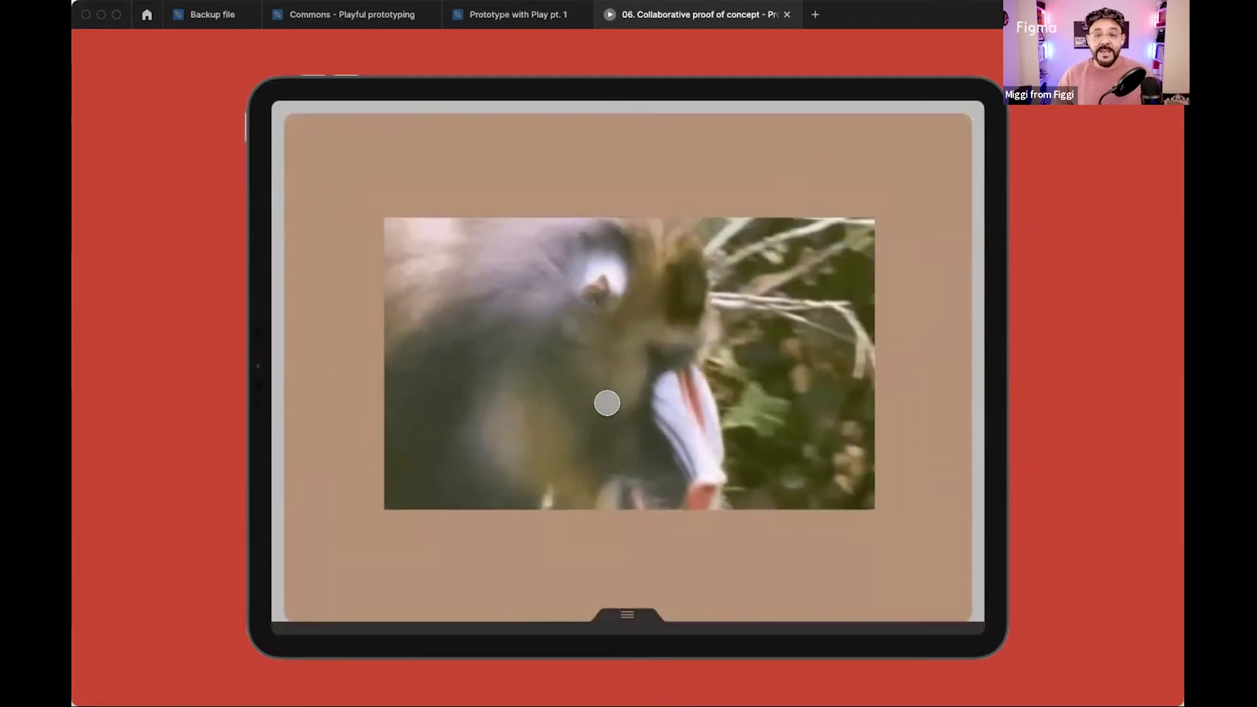
click(610, 487)
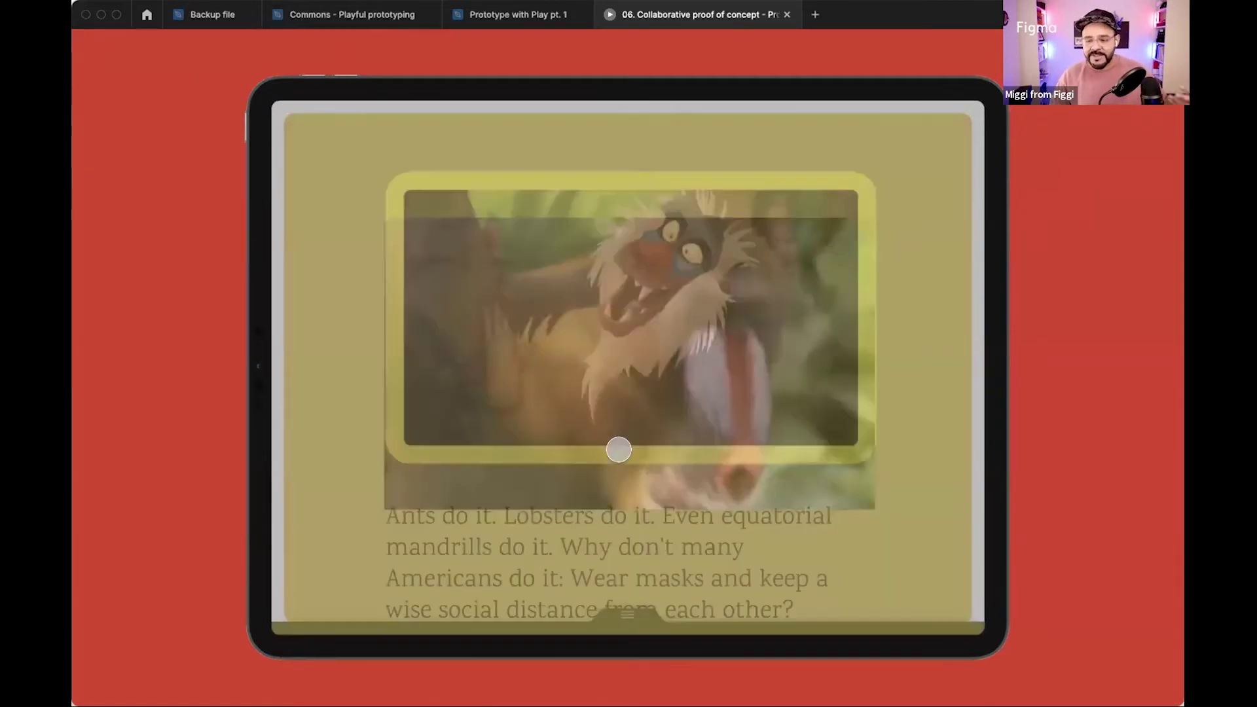
scroll(607, 486, down, 10)
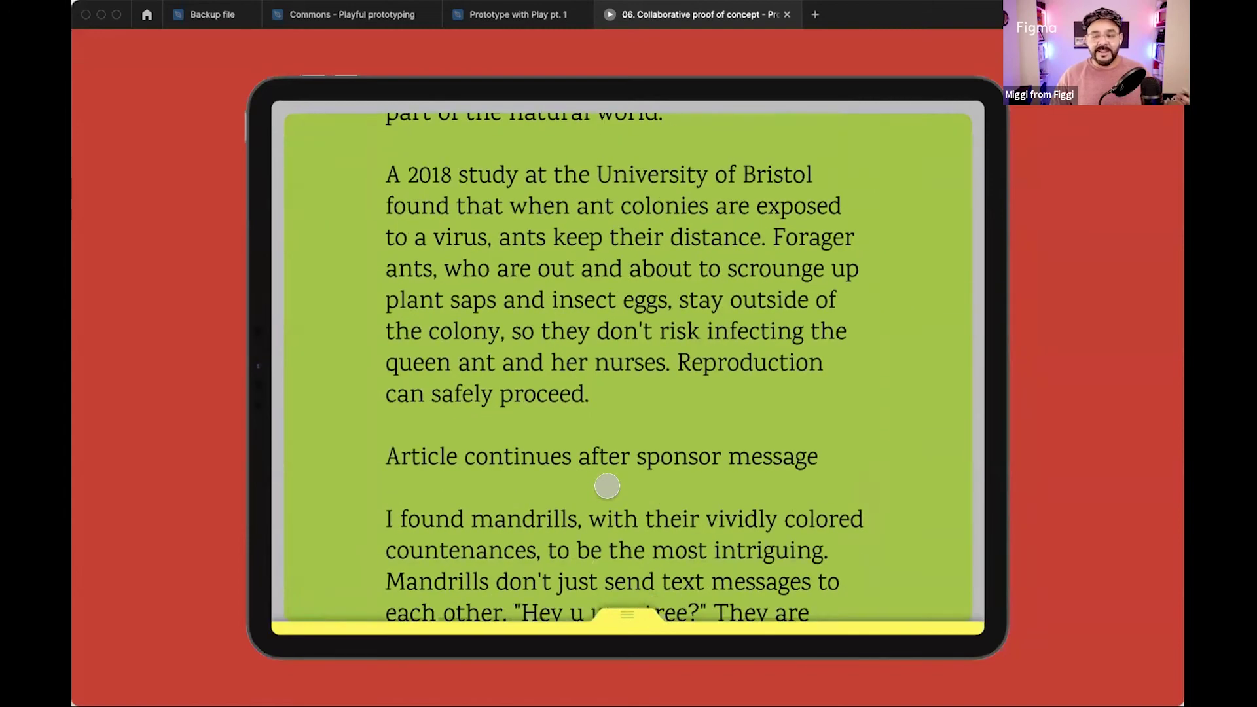
scroll(606, 488, down, 15)
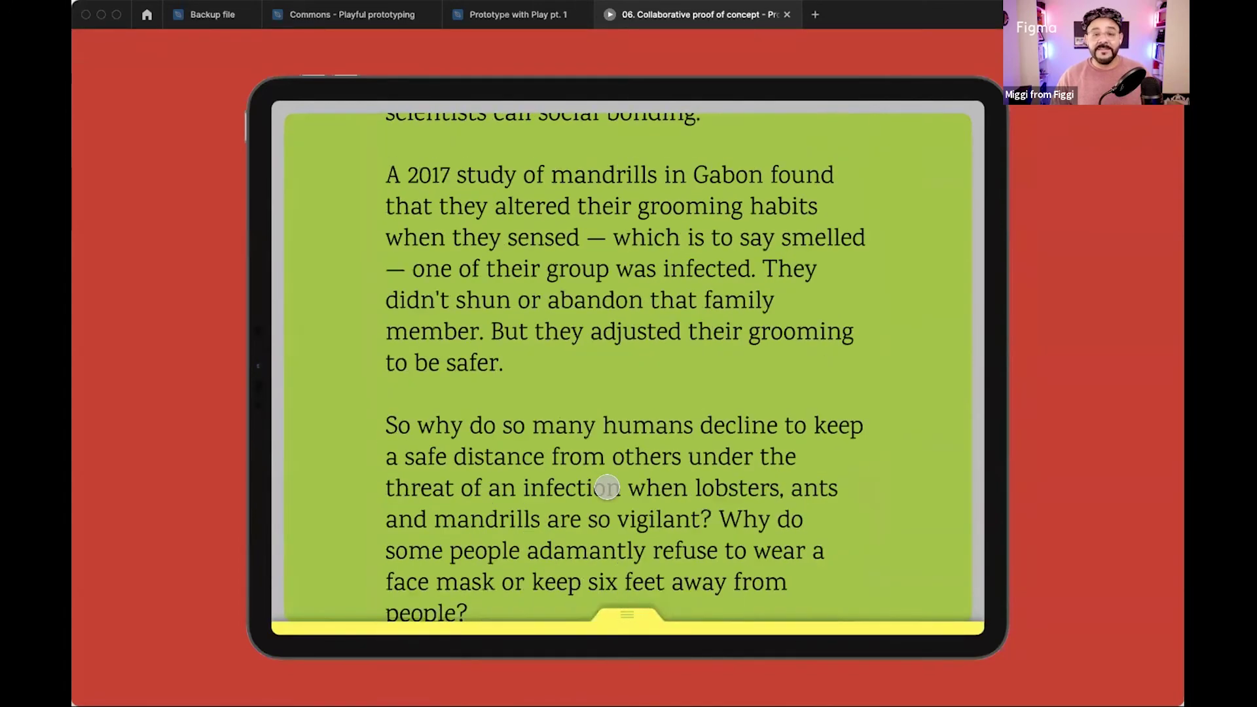
Open D is for dingo, view its running and barking pages, then open L is for lizard.
click(622, 612)
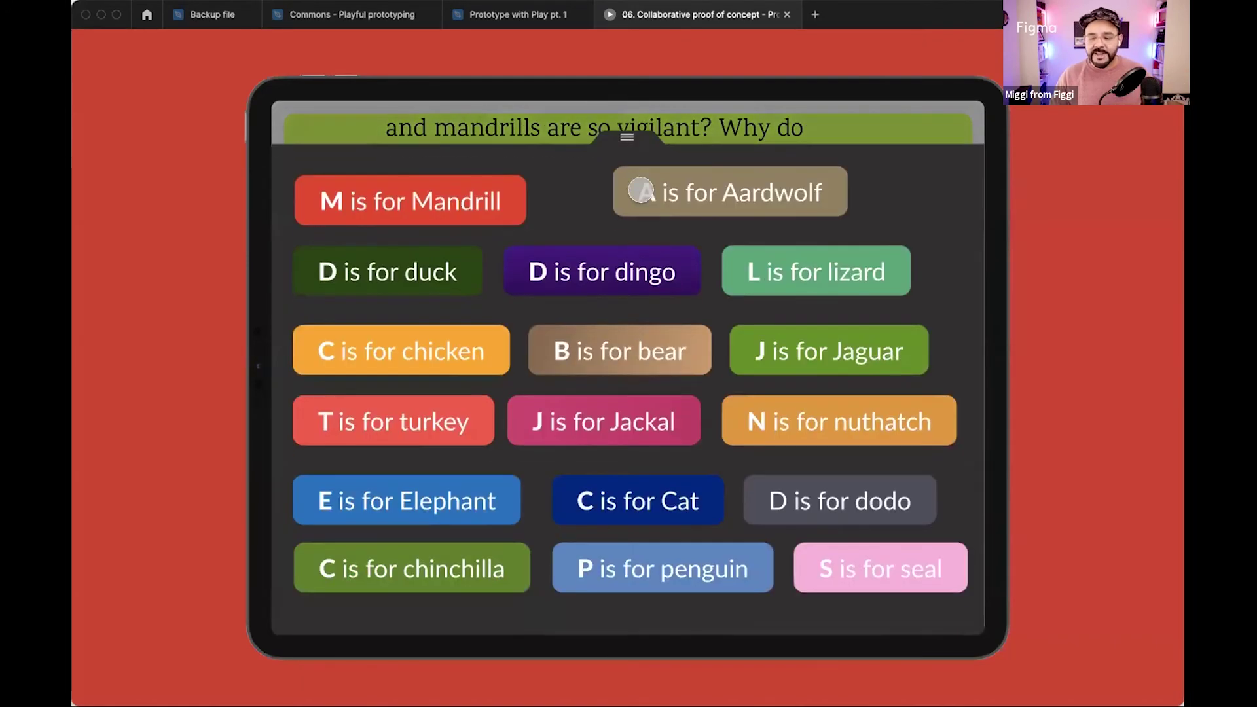
click(621, 269)
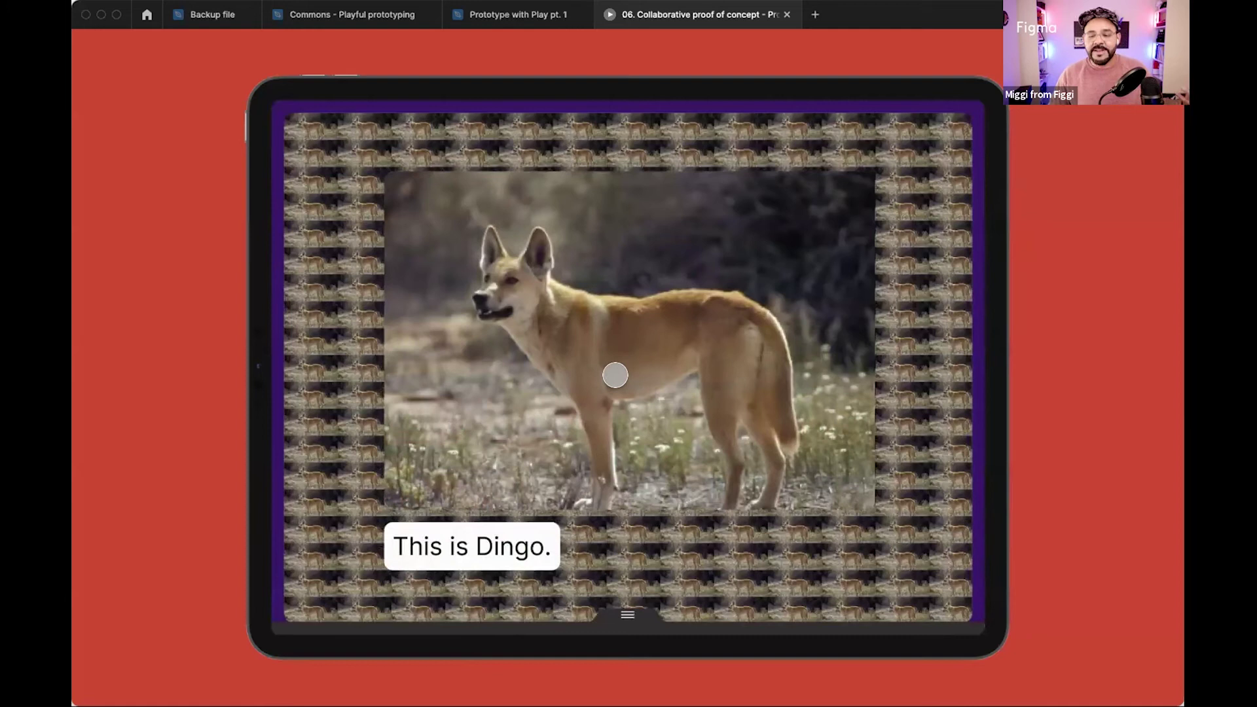
click(595, 438)
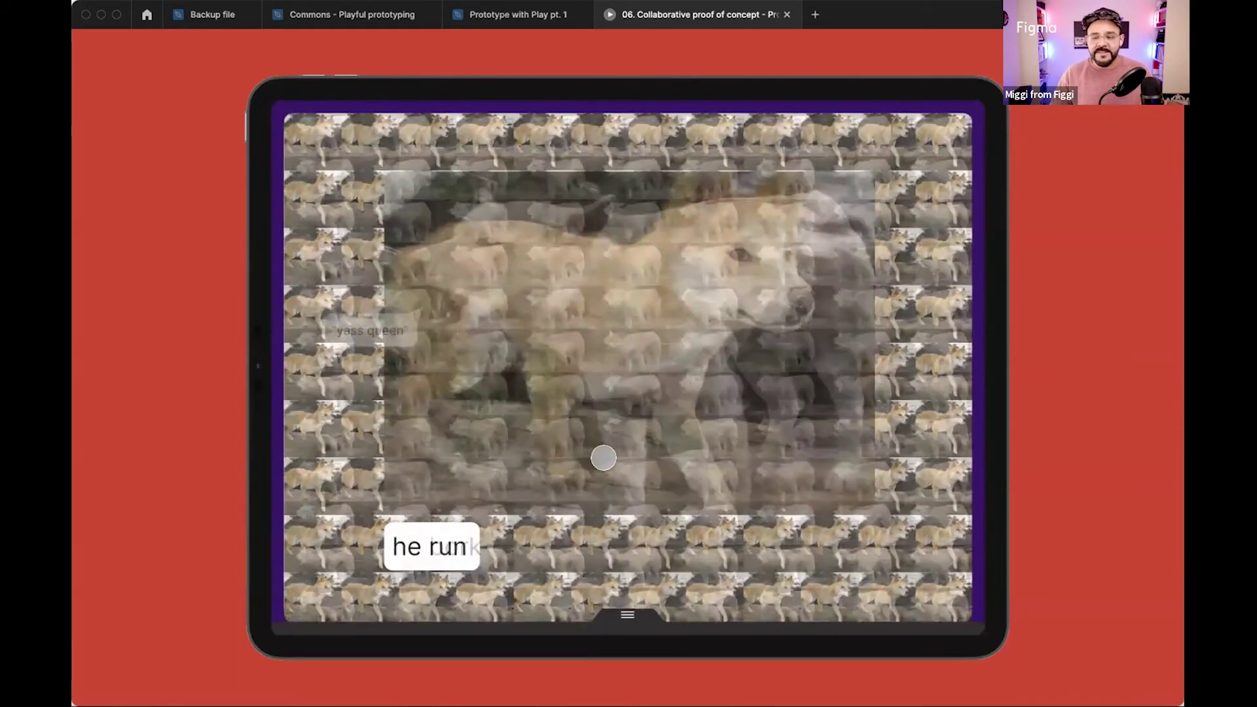
click(599, 452)
click(642, 338)
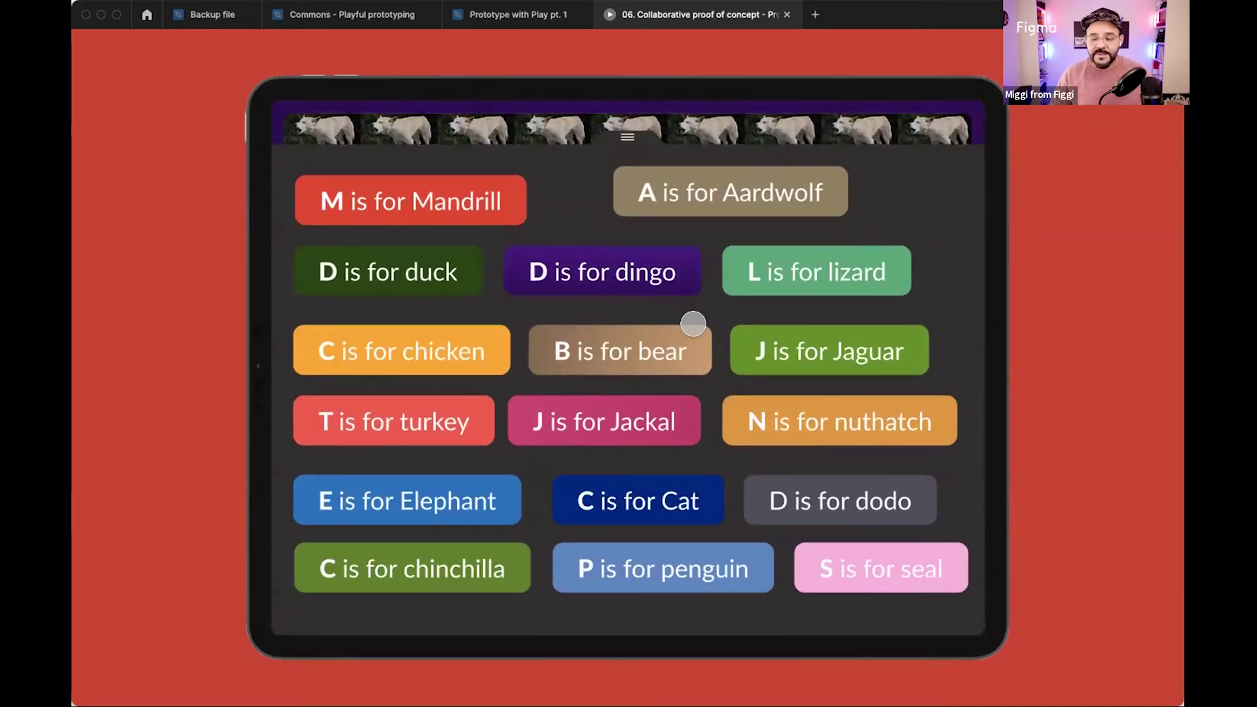
click(778, 273)
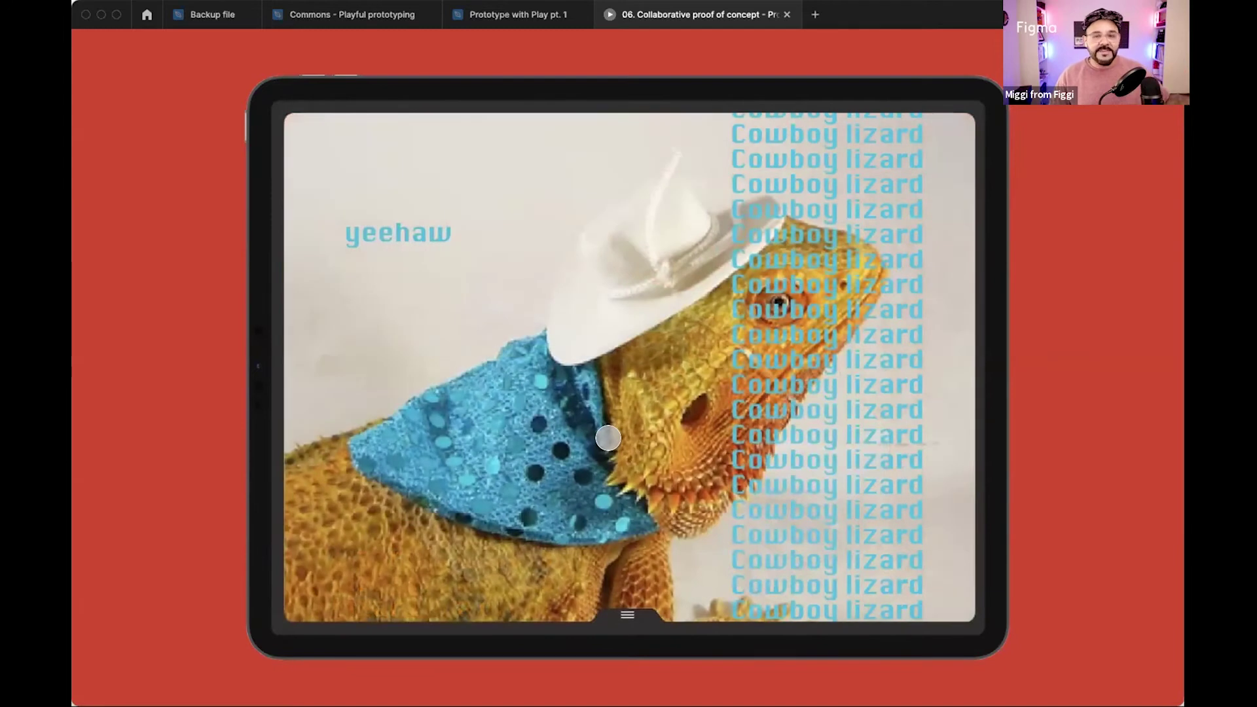
Open T is for turkey from the animal tags, then close the presentation.
drag(622, 596, 588, 349)
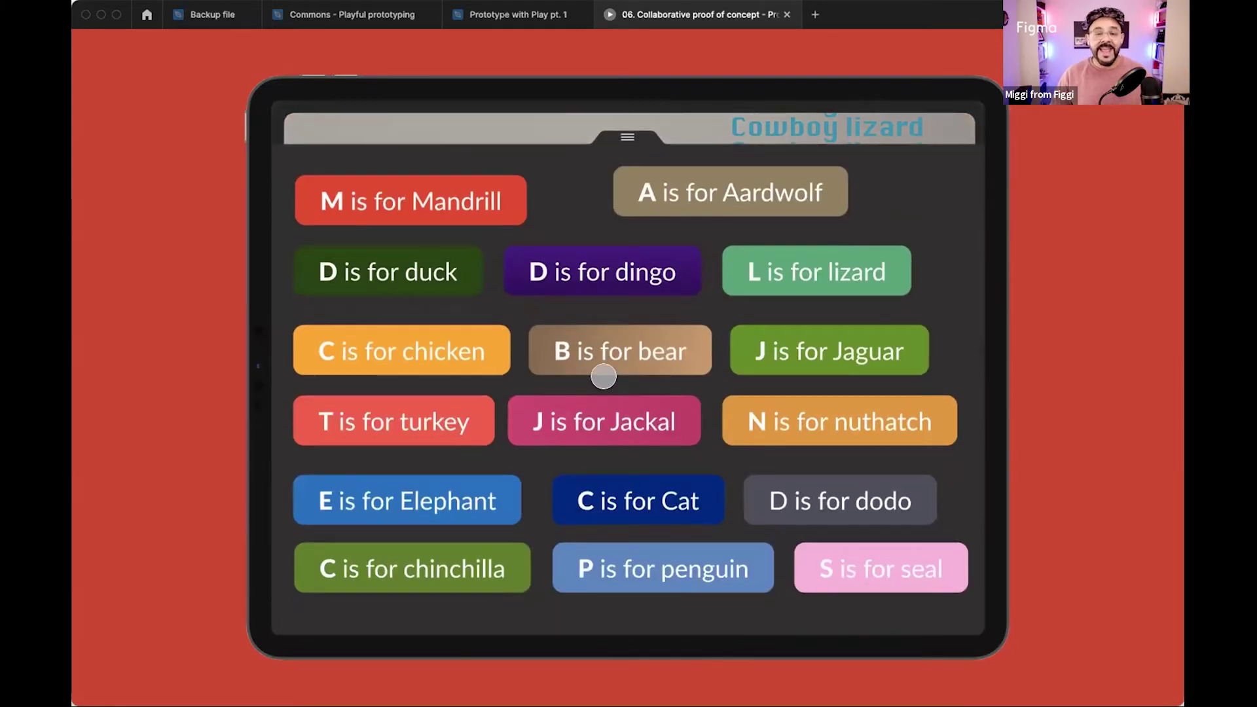
click(445, 412)
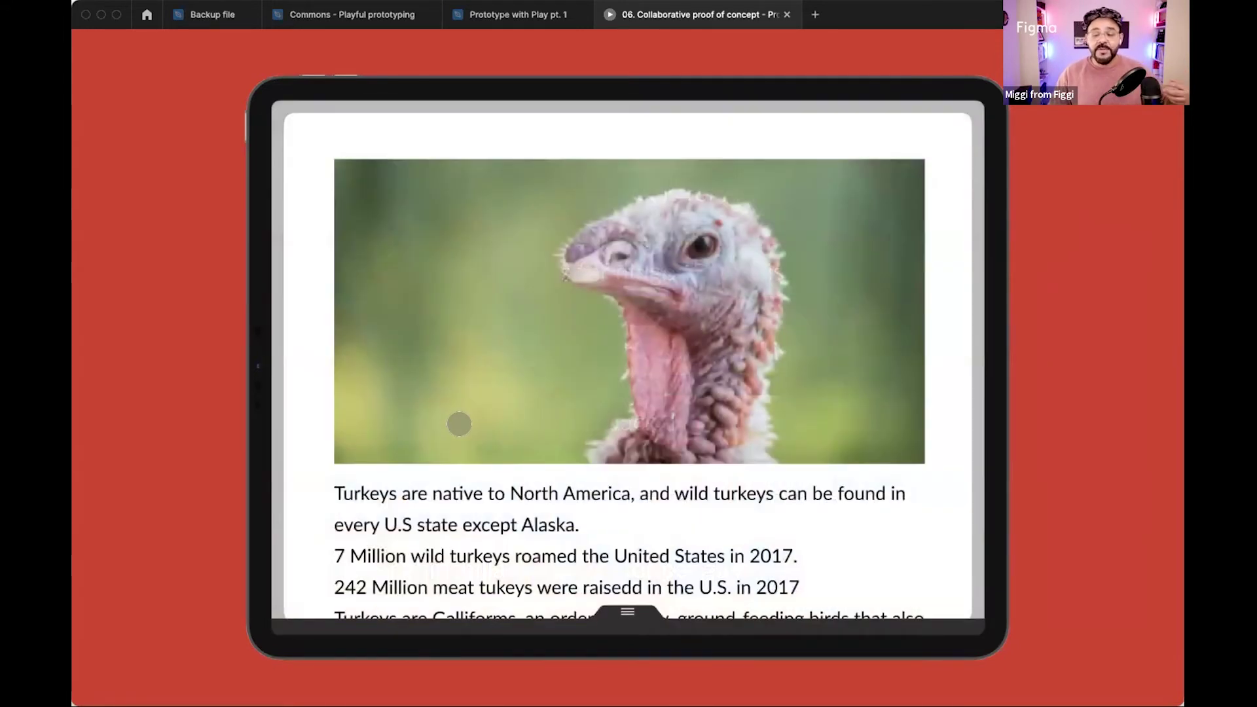
scroll(460, 422, down, 8)
scroll(462, 424, up, 8)
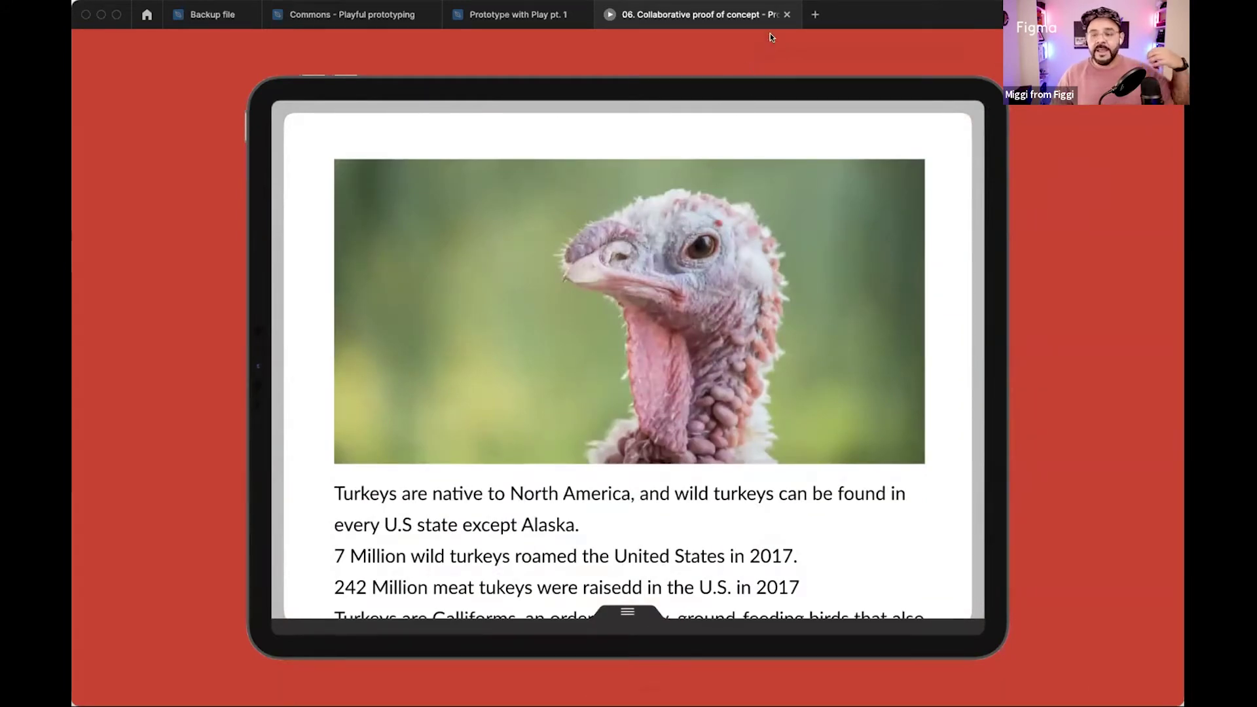
click(788, 13)
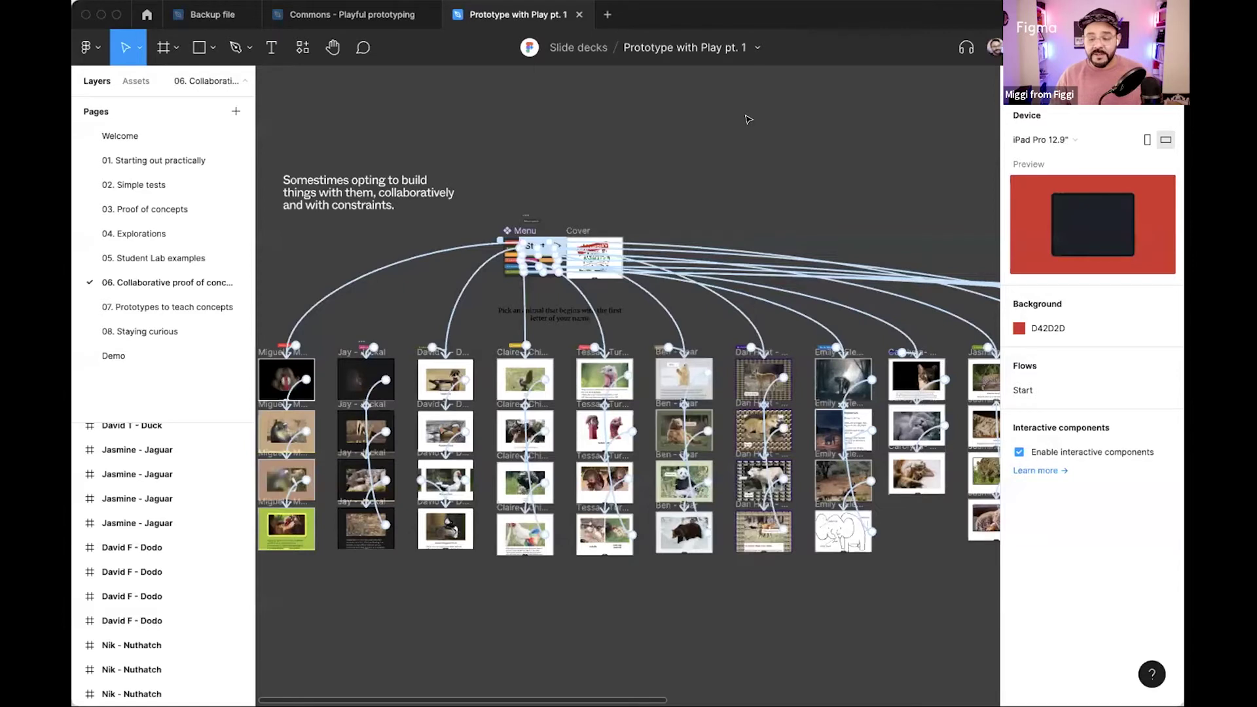
Switch to page 07. Prototypes to teach concepts and present it as a prototype.
click(167, 307)
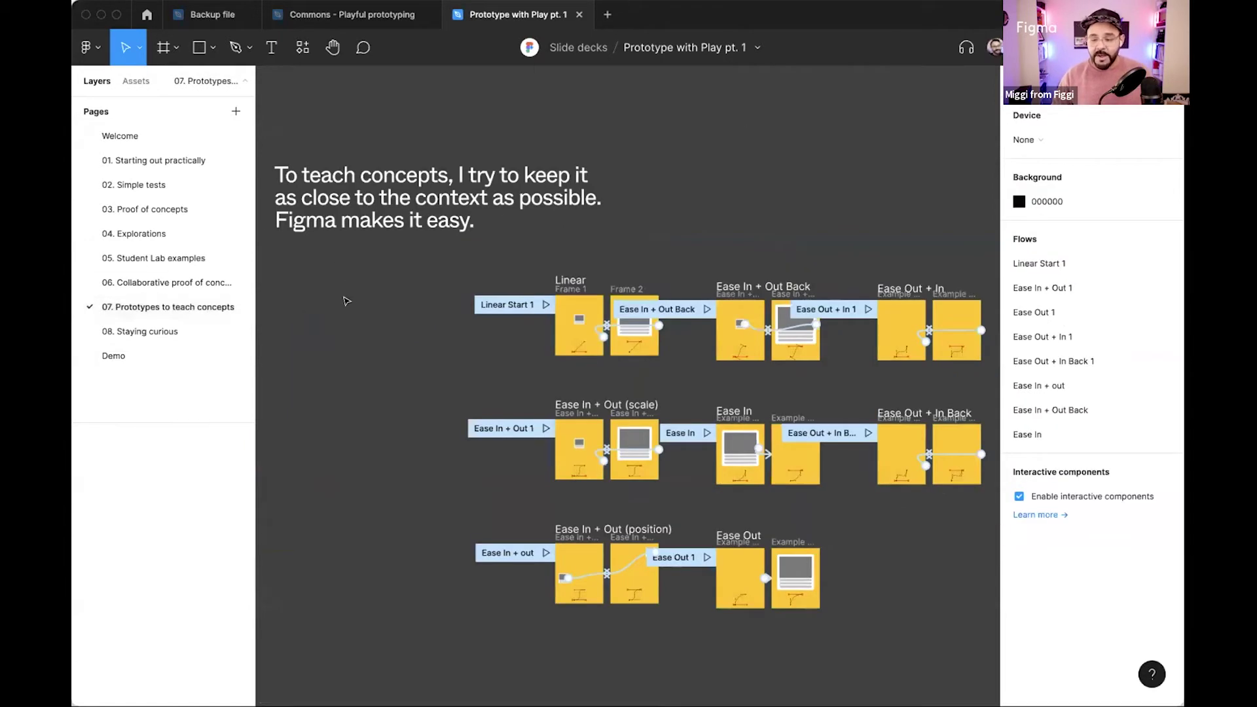
key(super+alt+Return)
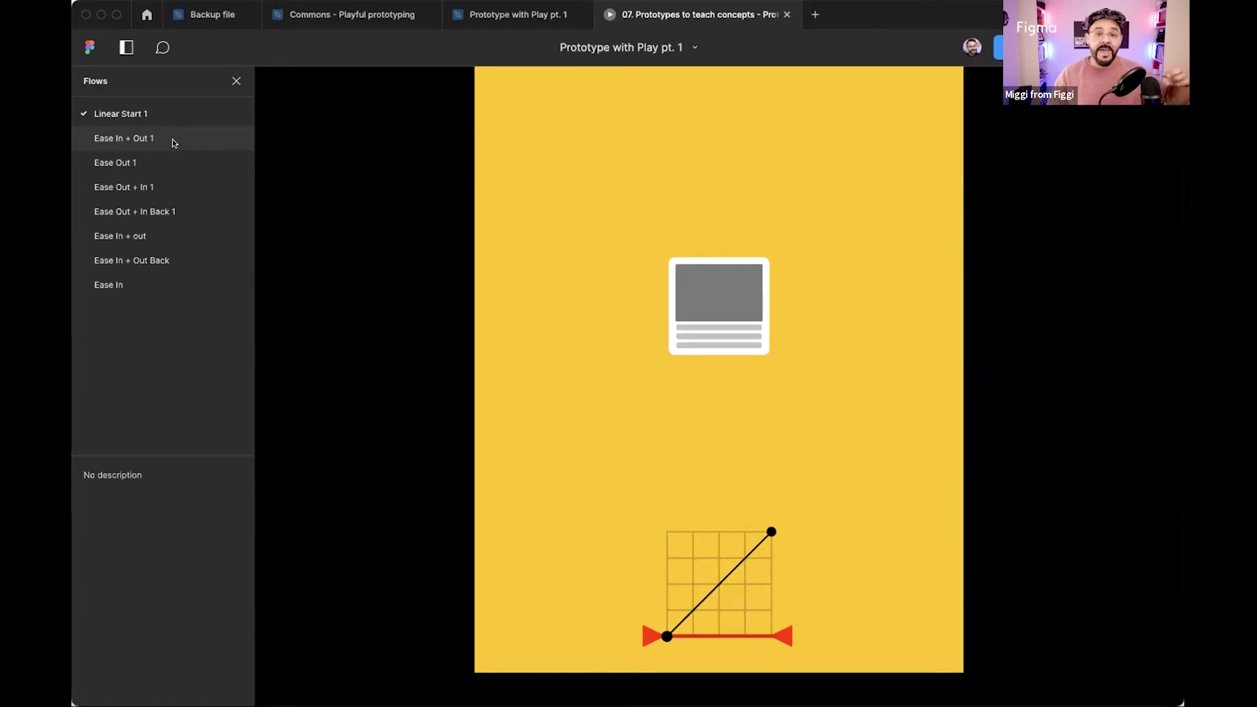
Preview the card animation in the Ease In + Out 1, Linear Start 1, Ease Out 1 and Ease Out + In 1 flows.
click(175, 139)
click(736, 319)
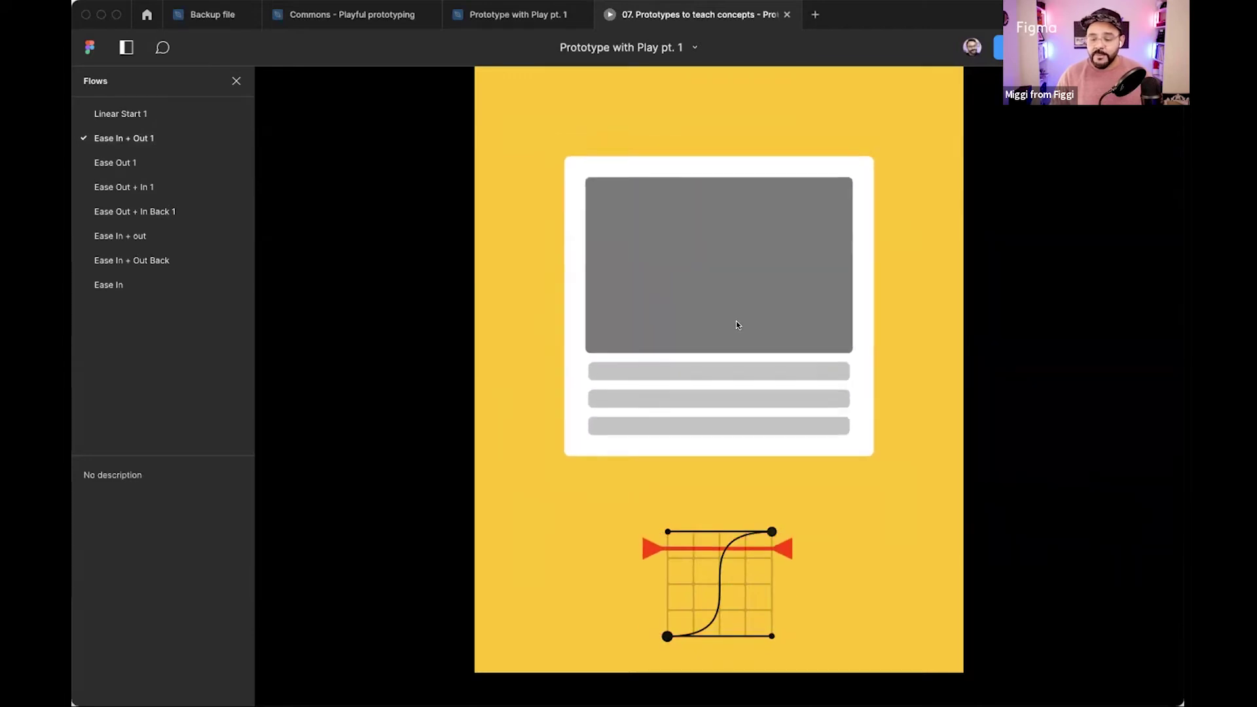
click(725, 323)
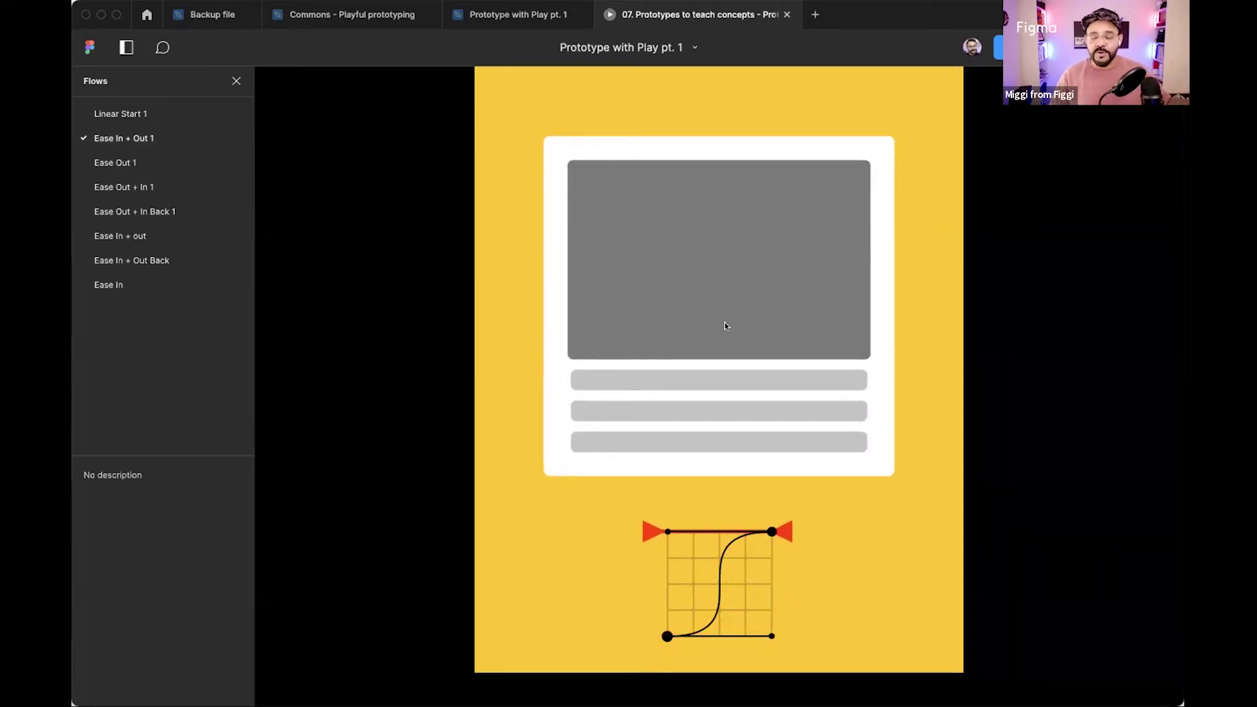
click(724, 326)
click(167, 117)
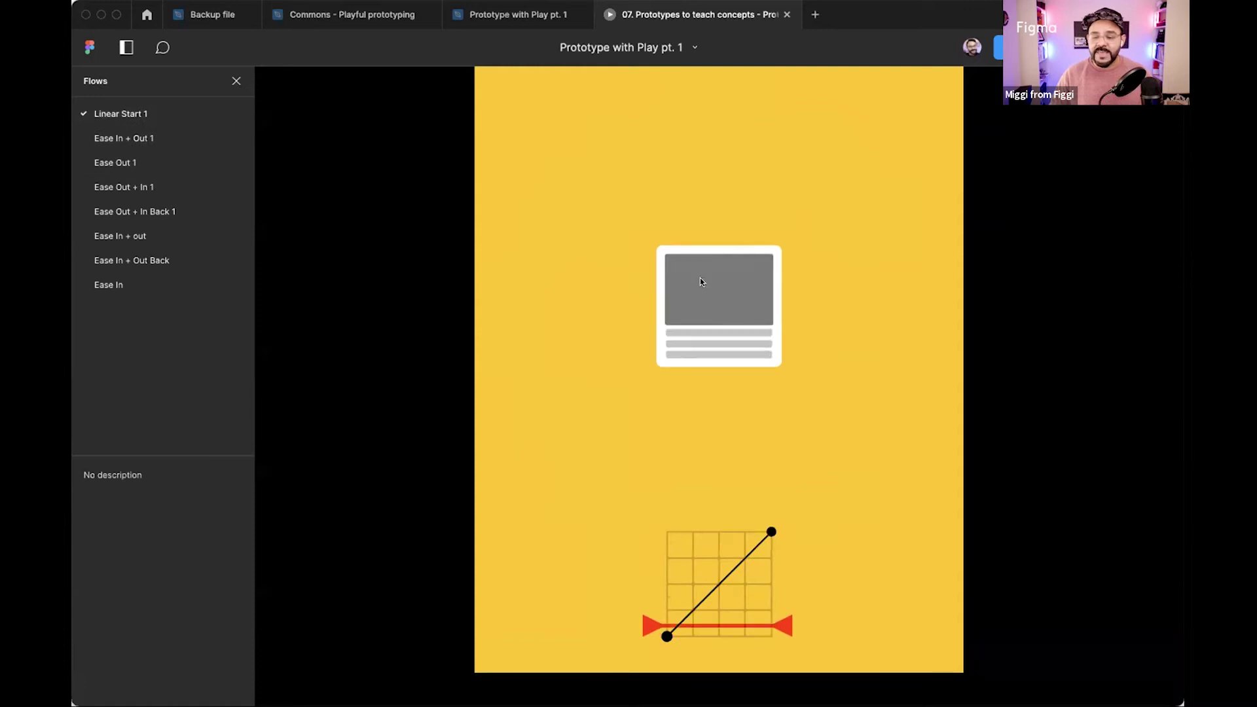
click(677, 296)
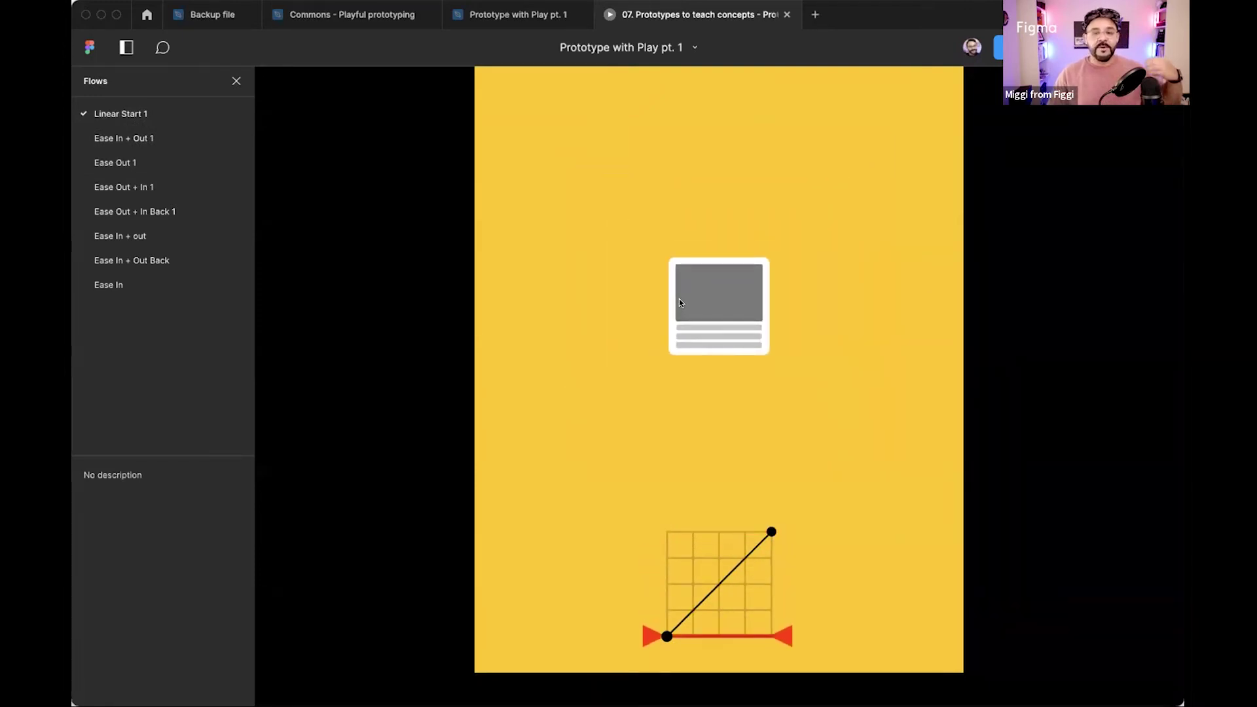
click(148, 164)
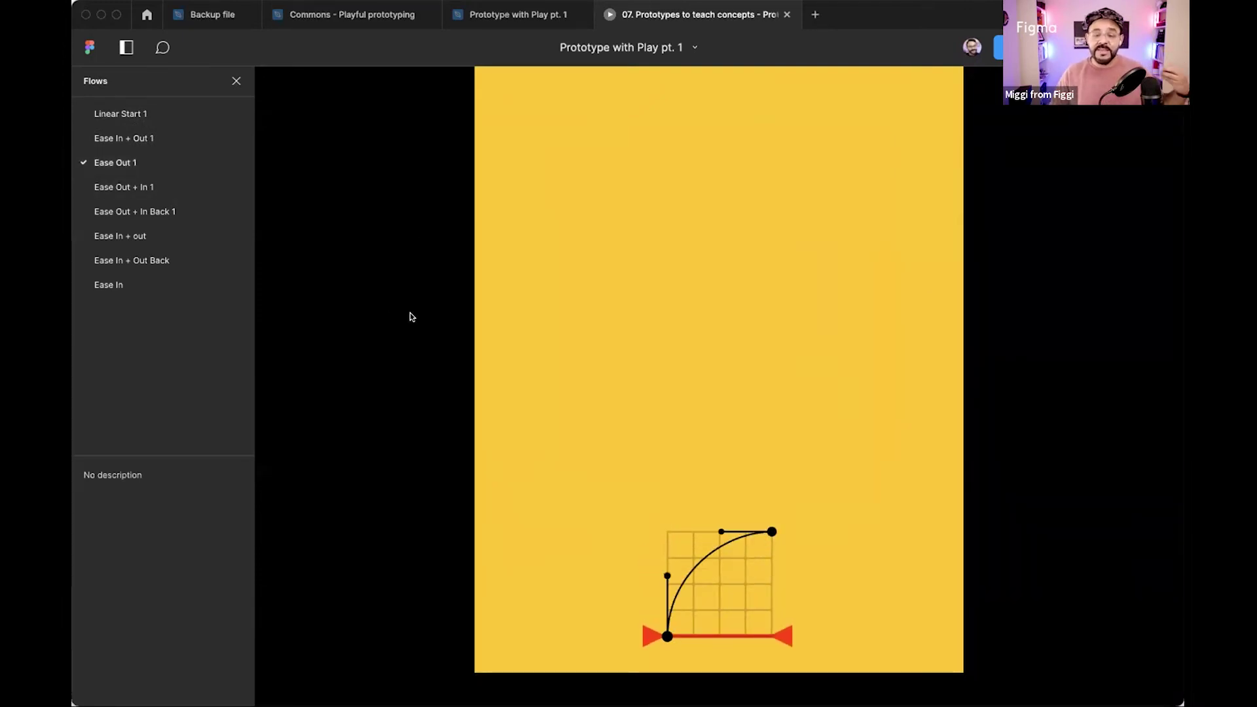
click(655, 406)
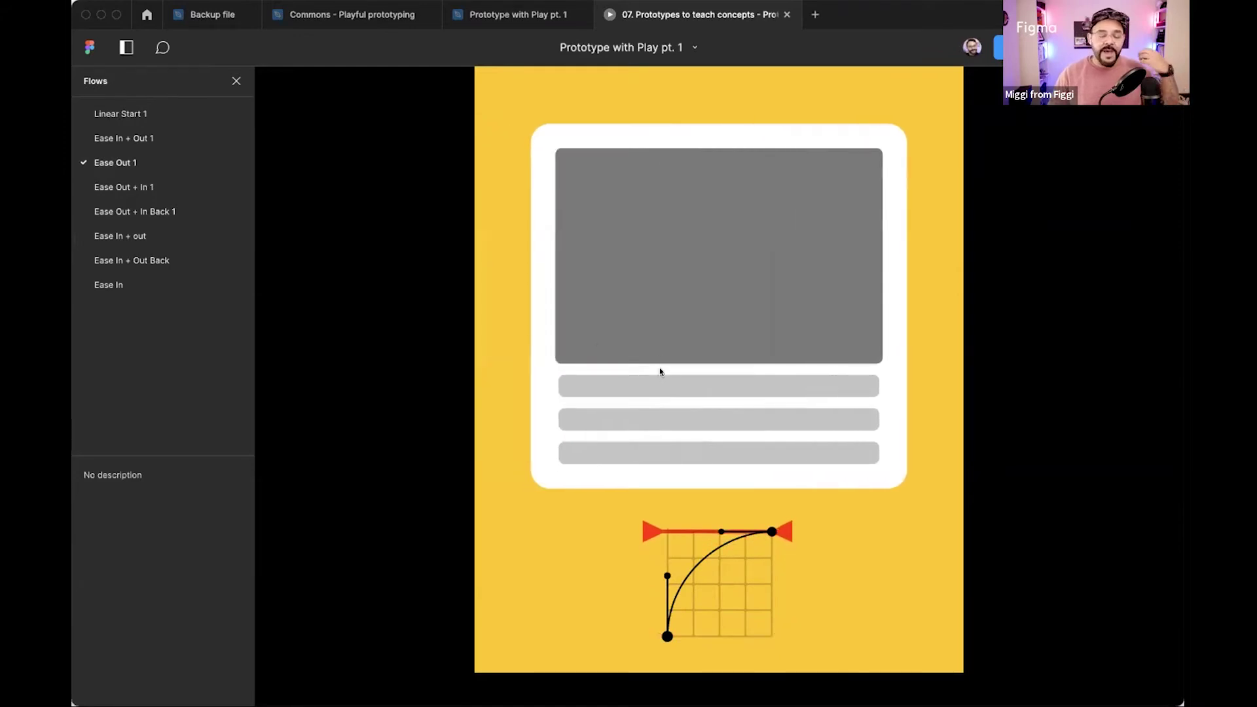
click(190, 192)
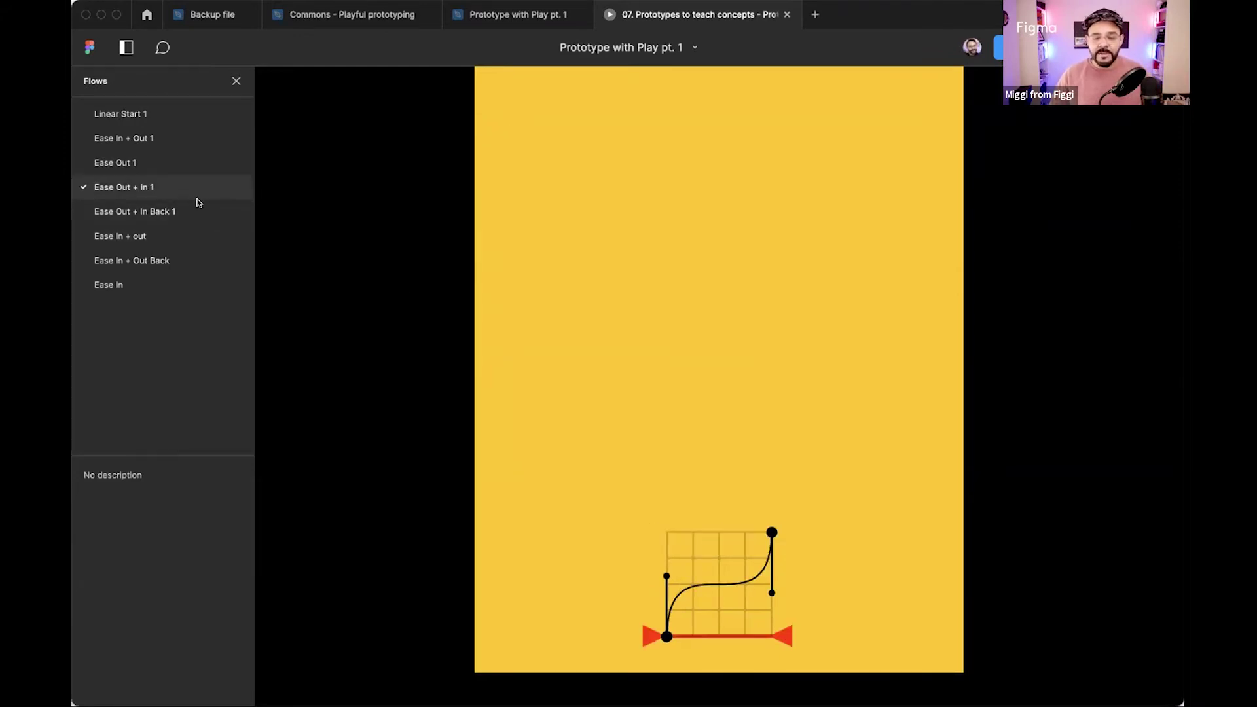
click(726, 393)
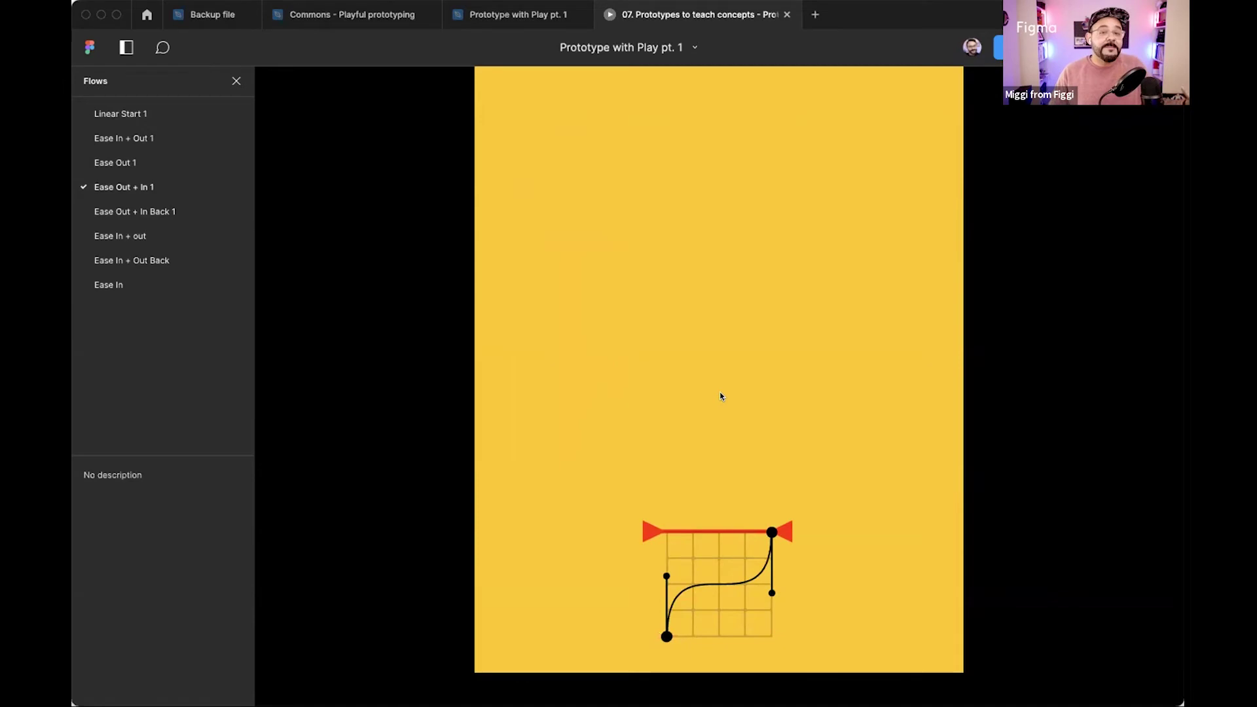
Preview the Ease Out + In Back 1, Ease In + out and Ease In + Out Back flows, replaying the card.
click(151, 211)
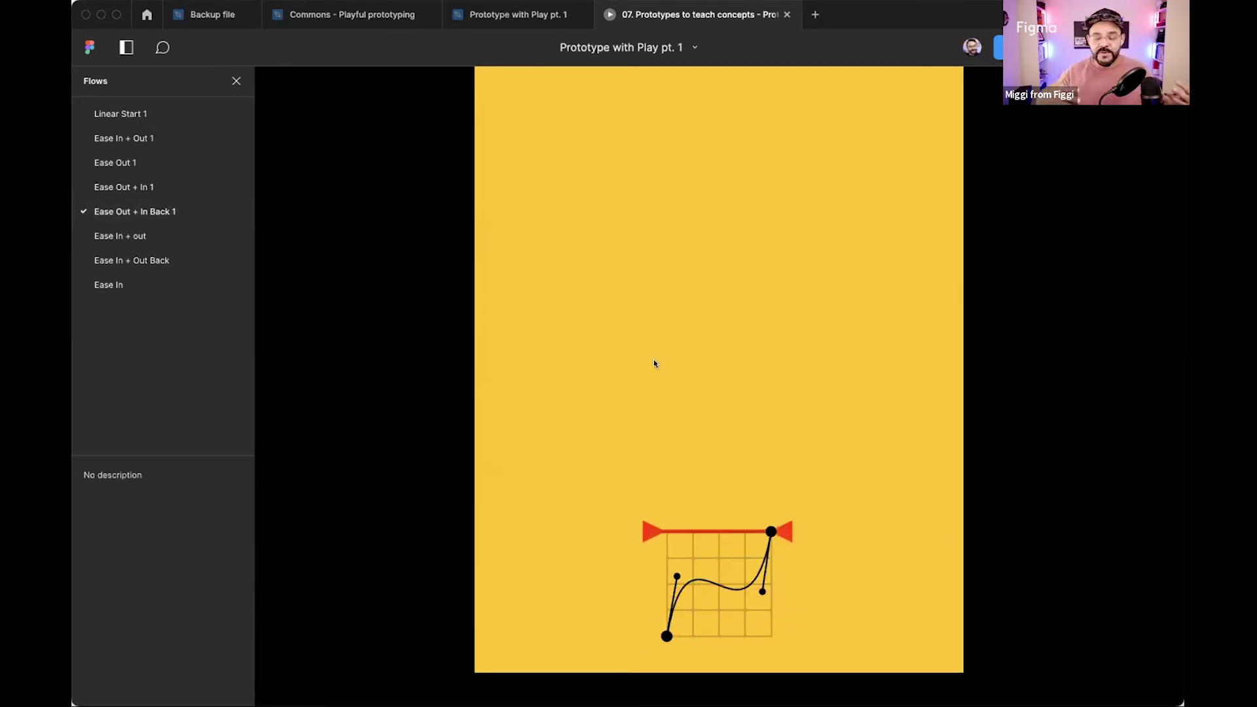
click(196, 236)
click(567, 426)
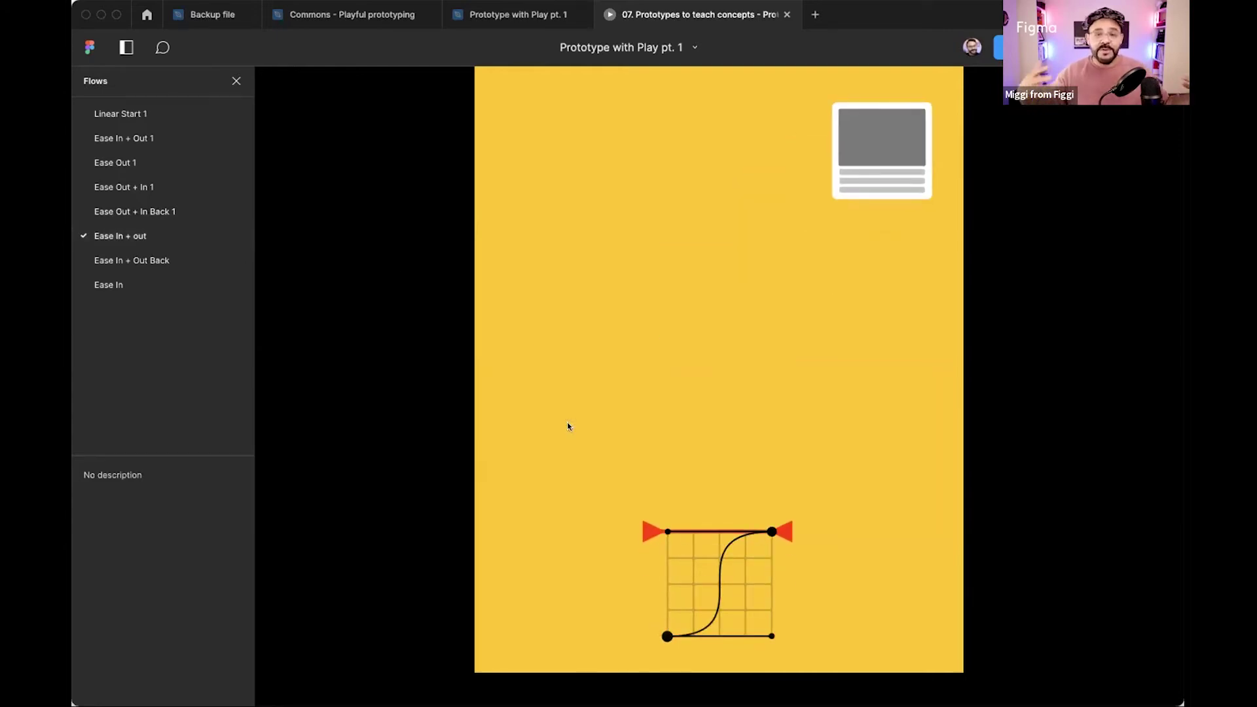
click(164, 260)
click(708, 292)
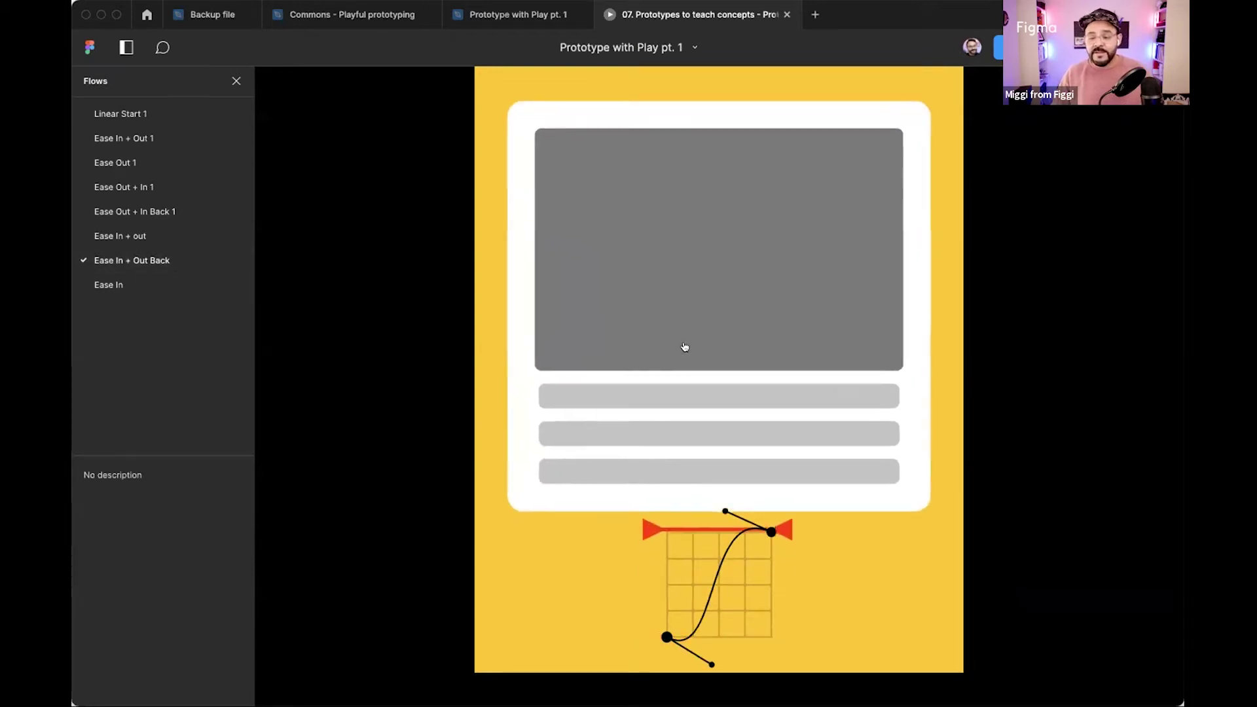
click(691, 347)
click(709, 329)
click(702, 327)
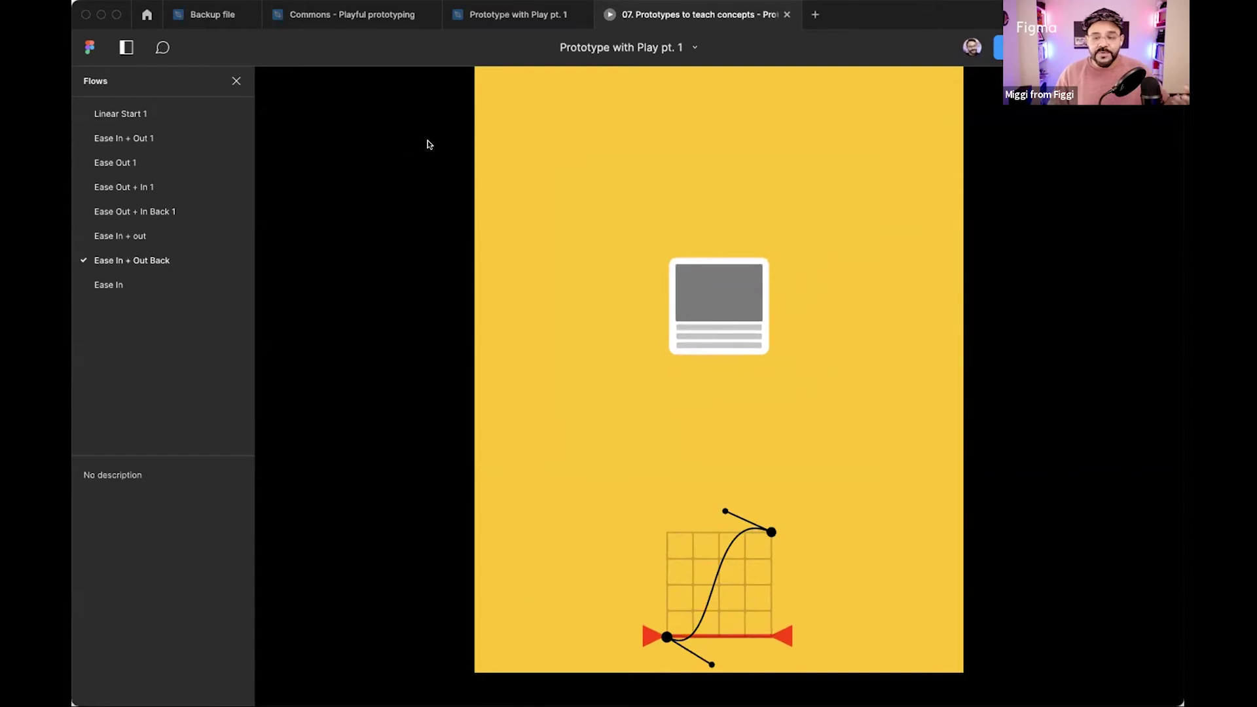
Close the presentation, open page 08. Staying curious, and pan to the Tic tac toe frame.
click(788, 13)
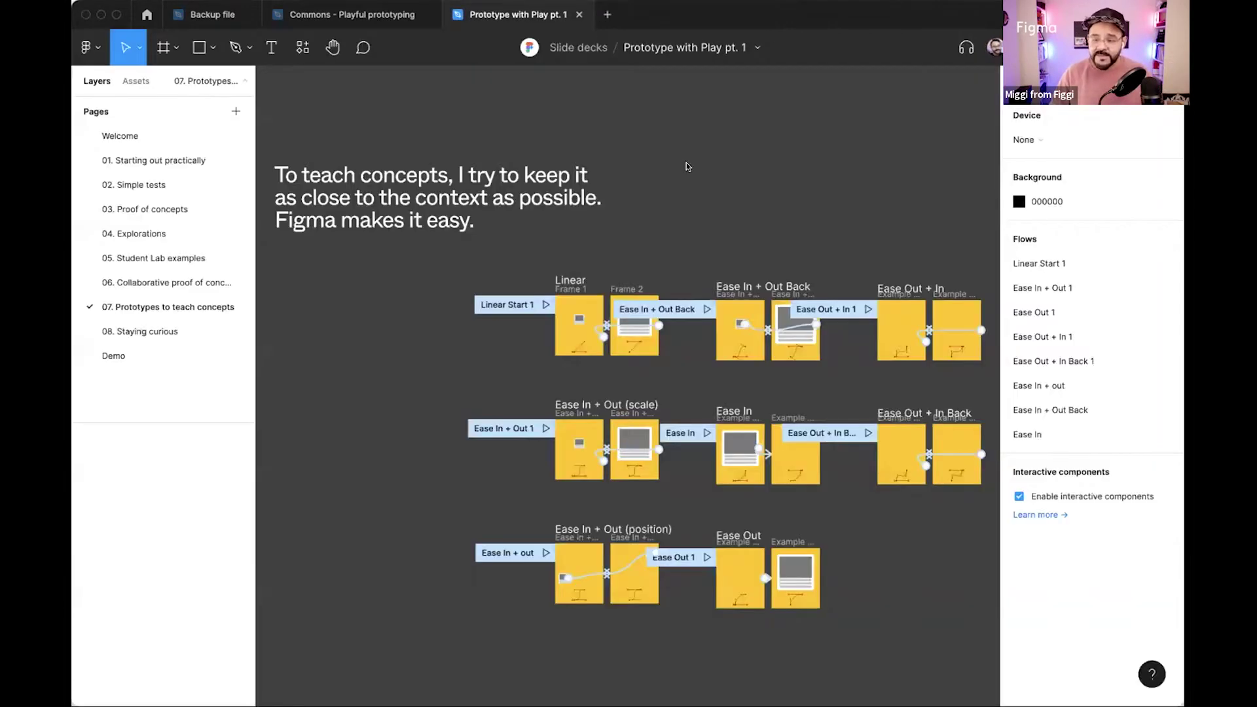
click(168, 331)
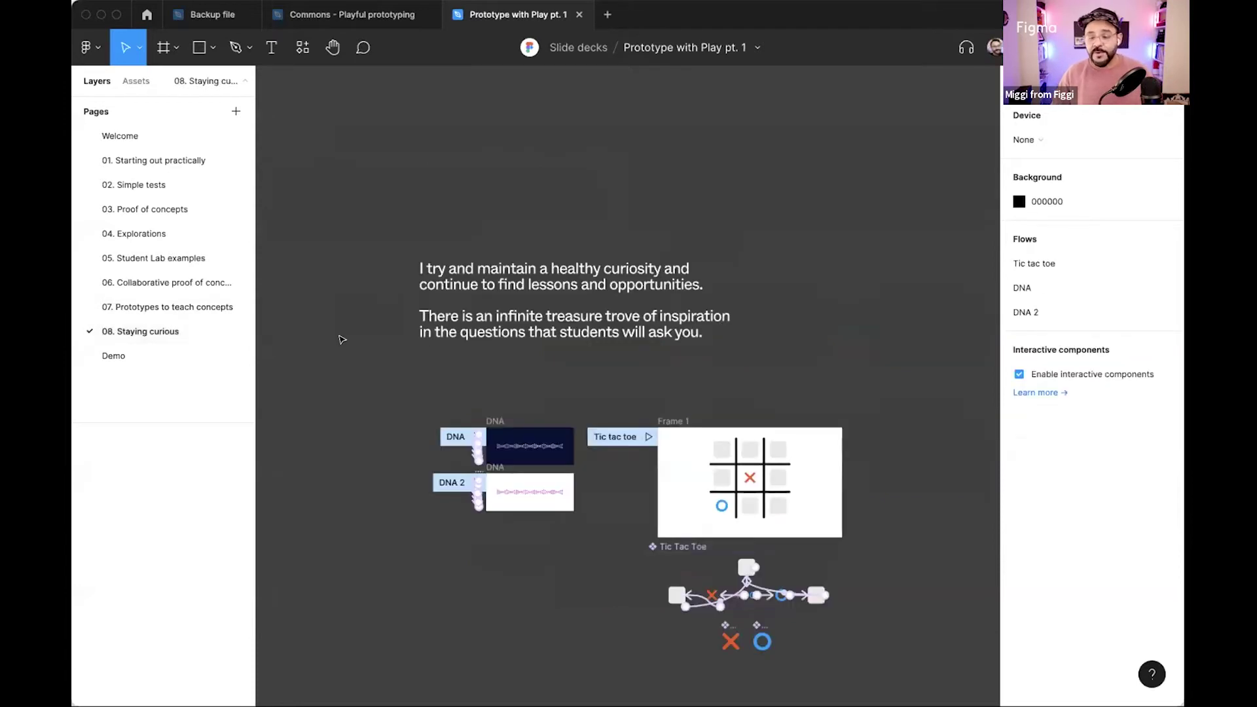
scroll(460, 387, right, 3)
scroll(460, 387, down, 2)
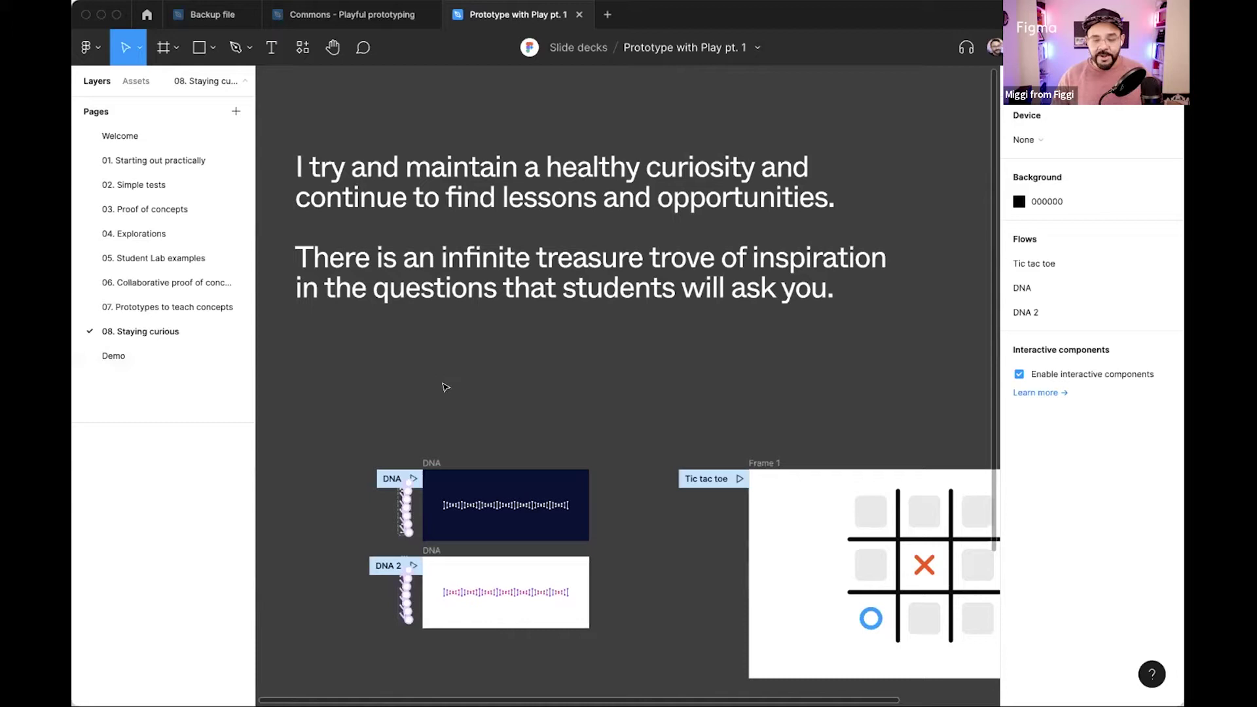
scroll(472, 380, down, 2)
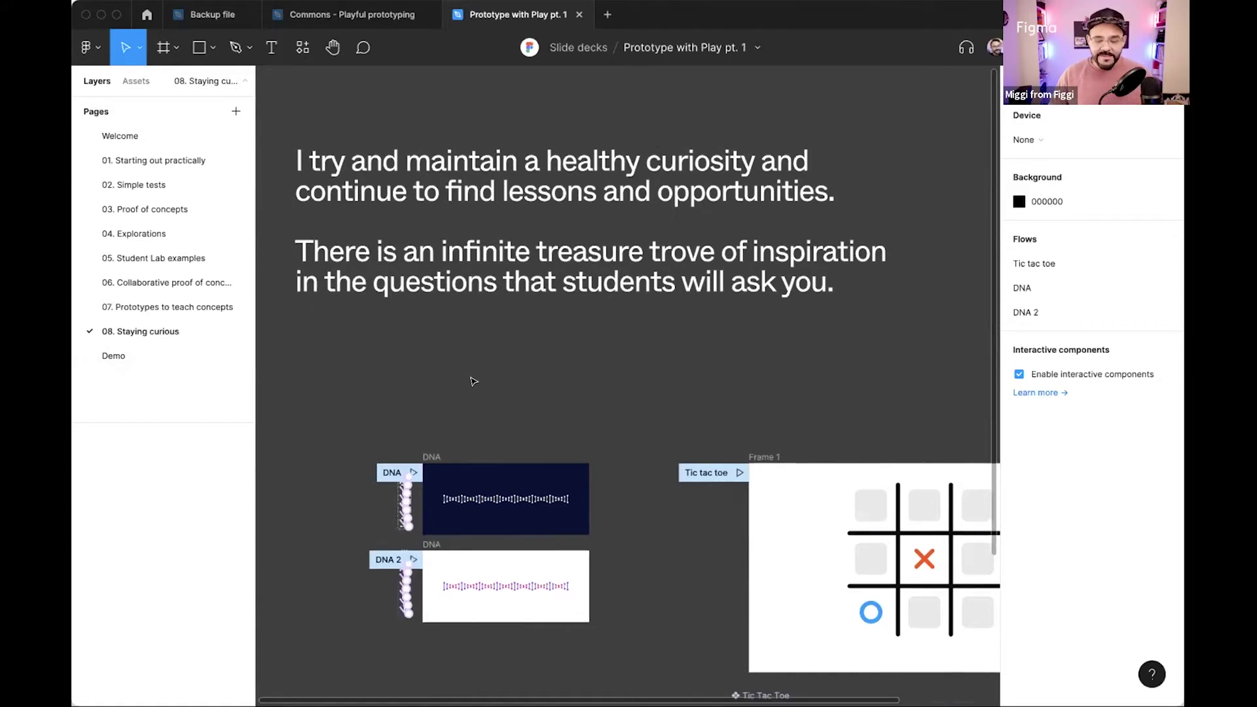
scroll(473, 379, down, 2)
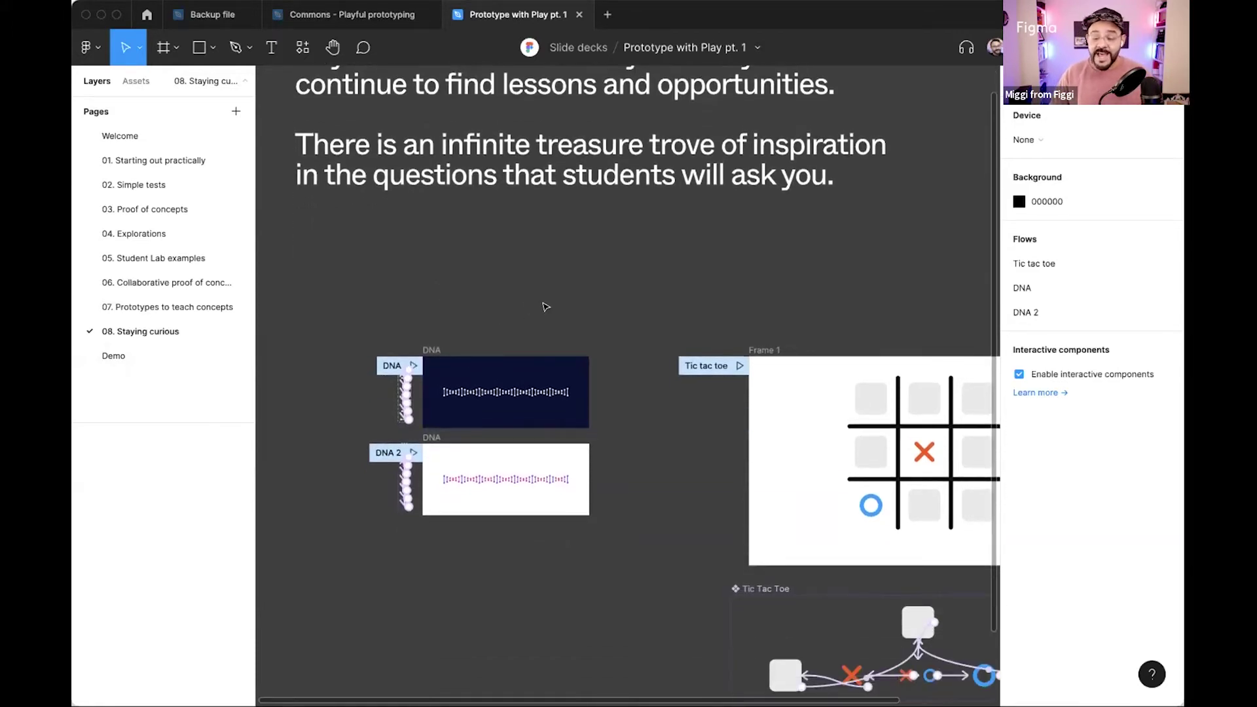
drag(599, 319, 477, 226)
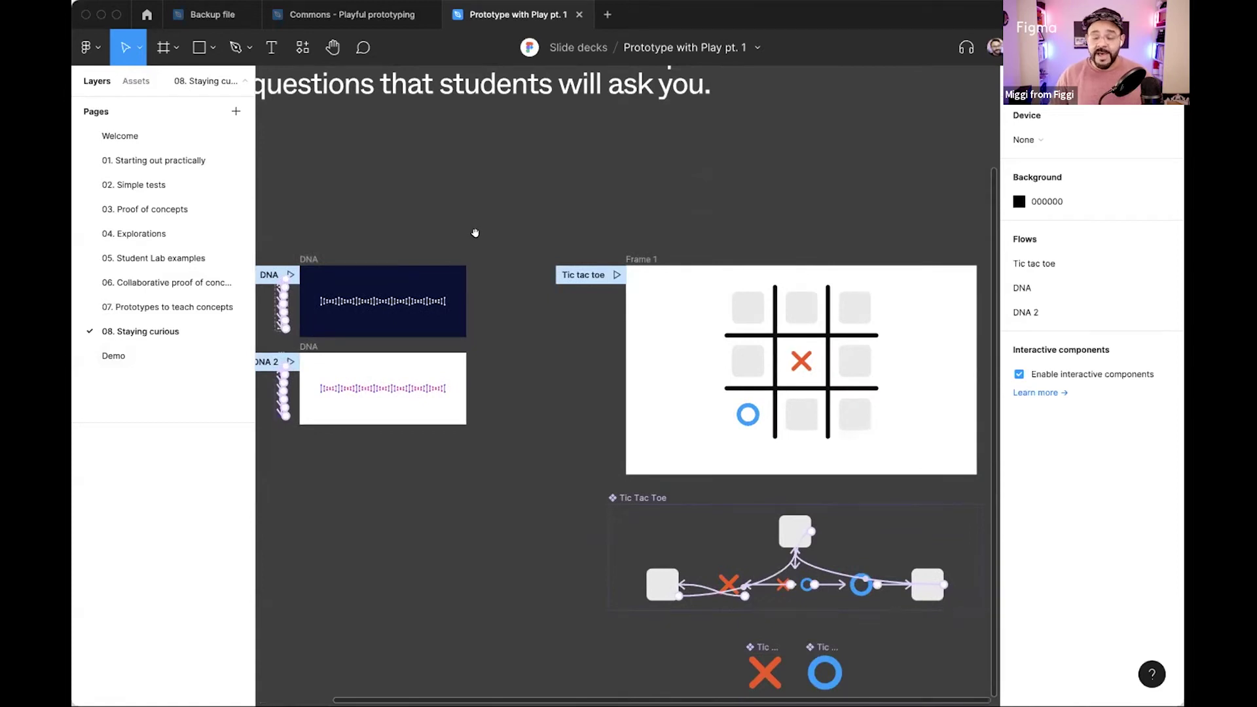
Play the Tic tac toe flow, fit it to the window, and return to the editor tab.
click(616, 275)
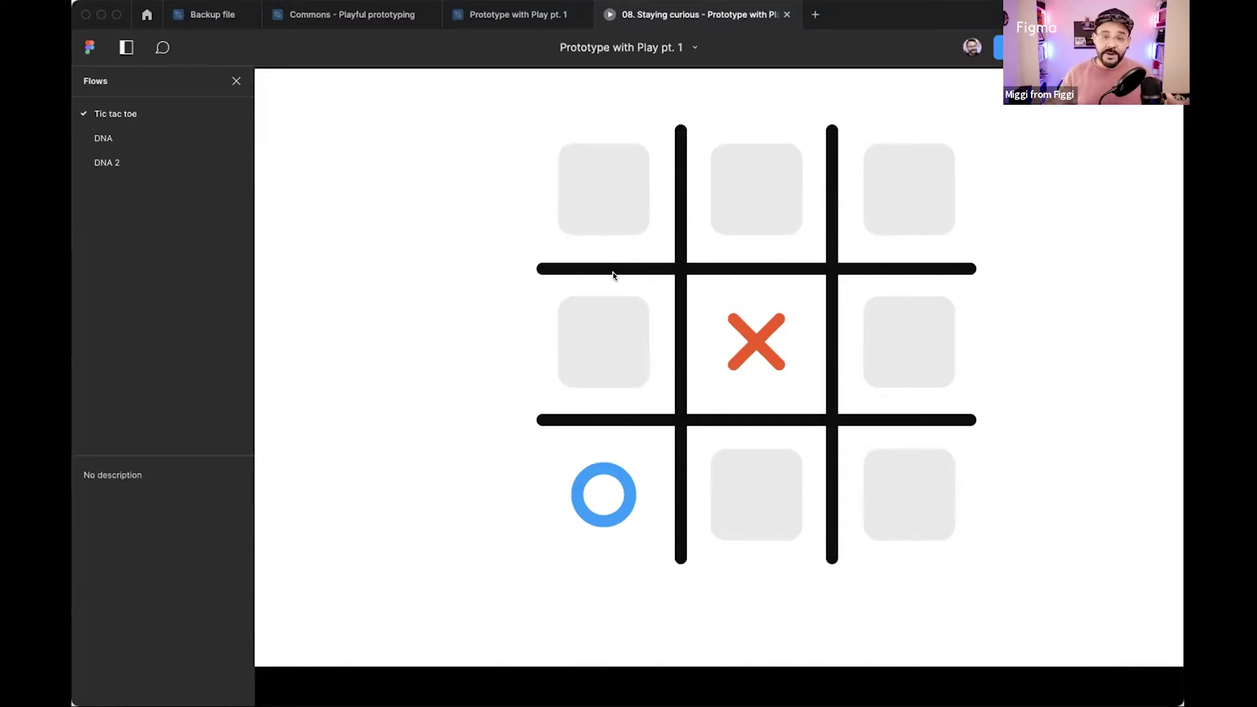
key(z)
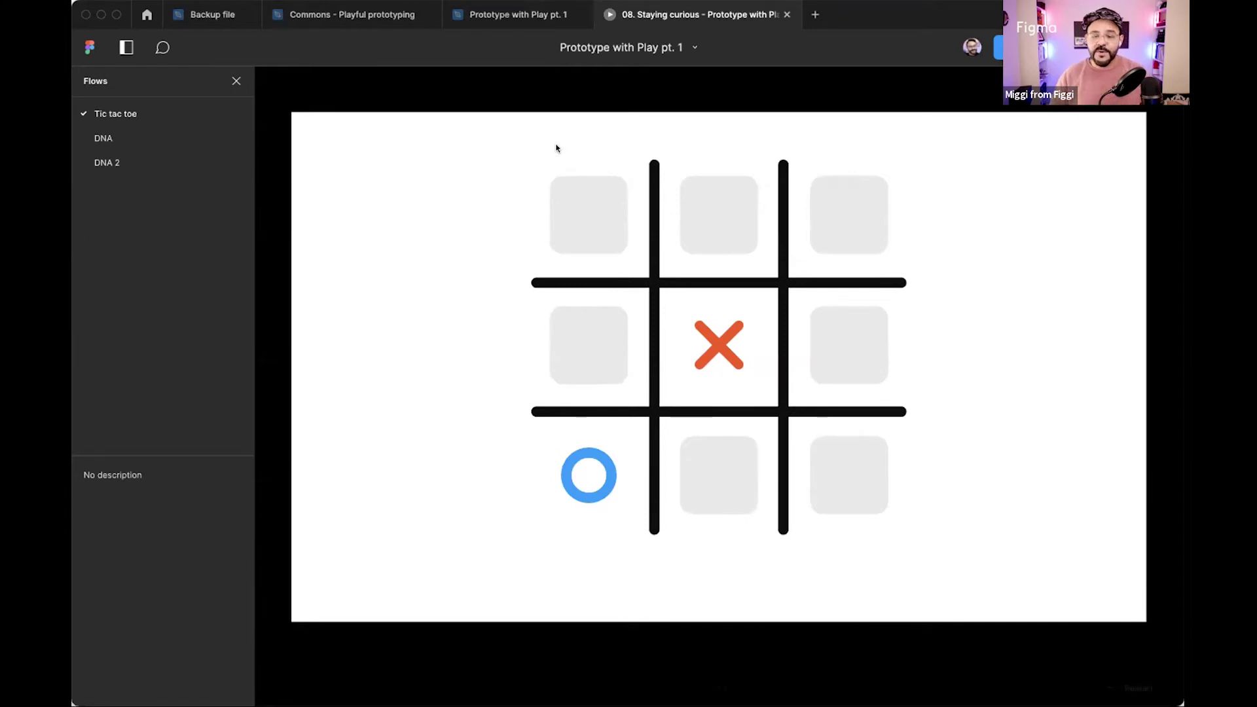
click(493, 18)
Deselect Frame 1, zoom over the Tic Tac Toe component's connections, then return to the prototype tab.
click(550, 530)
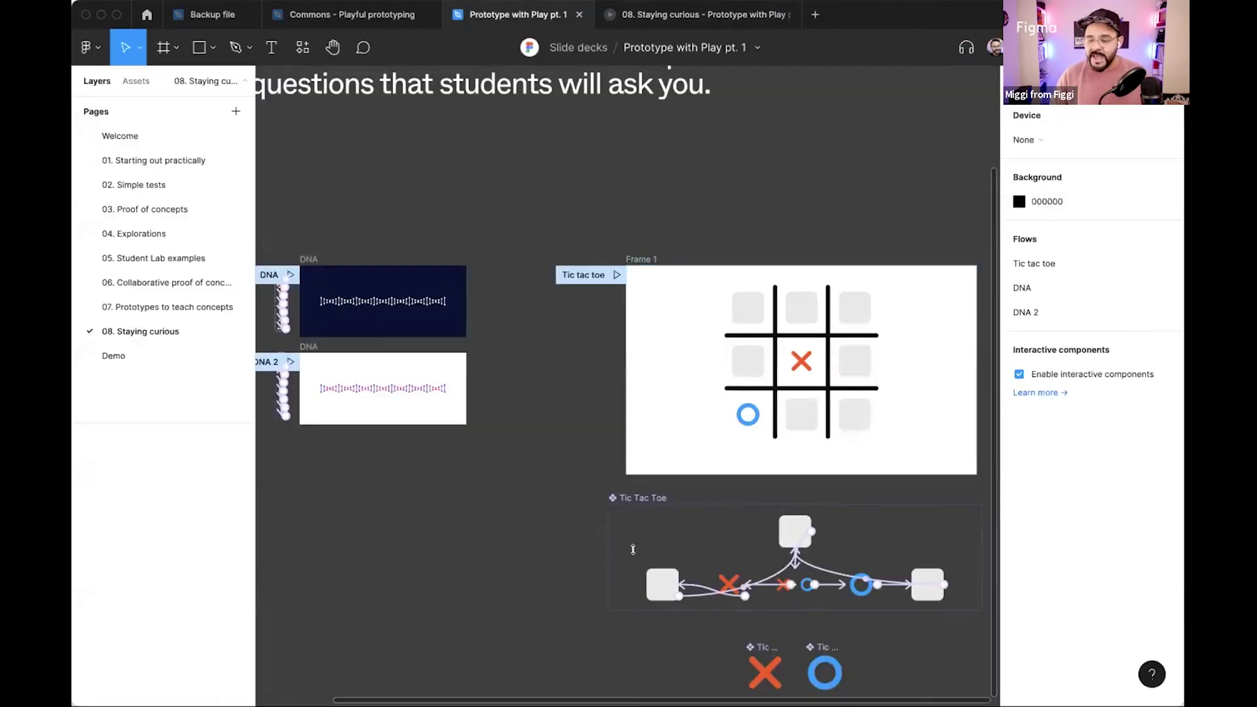
scroll(549, 530, down, 5)
scroll(550, 530, right, 5)
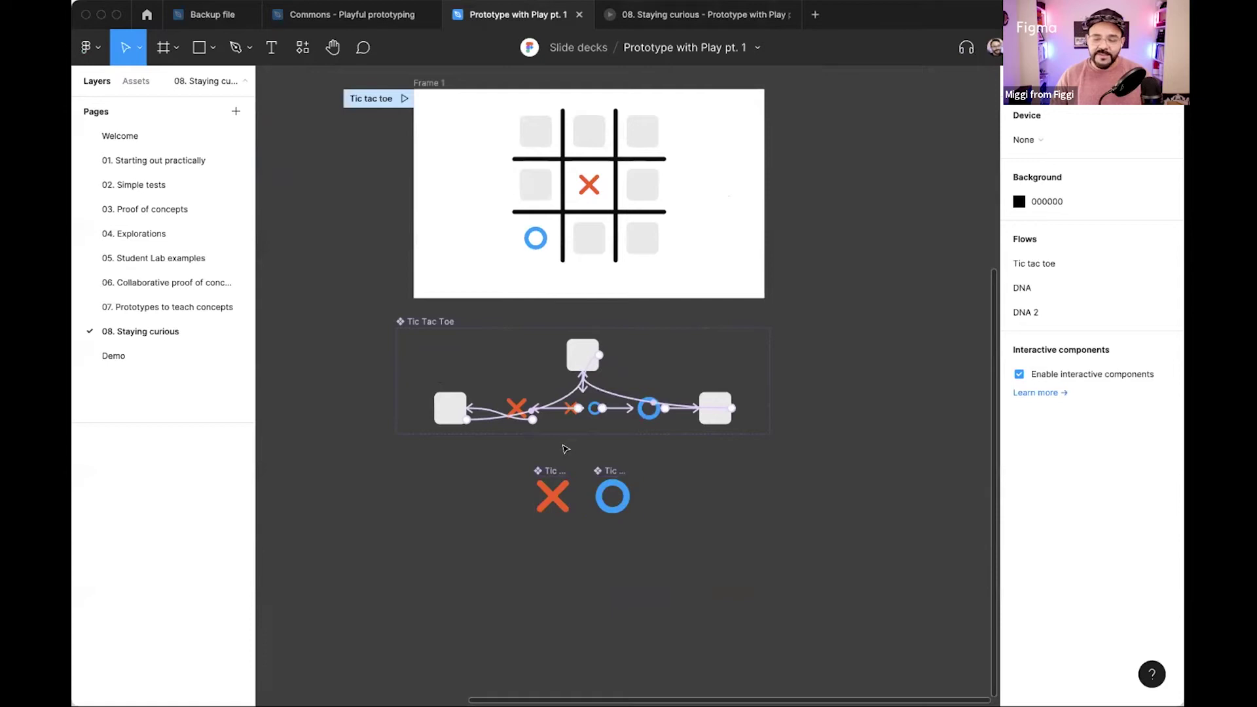
scroll(570, 441, up, 6)
scroll(570, 441, down, 3)
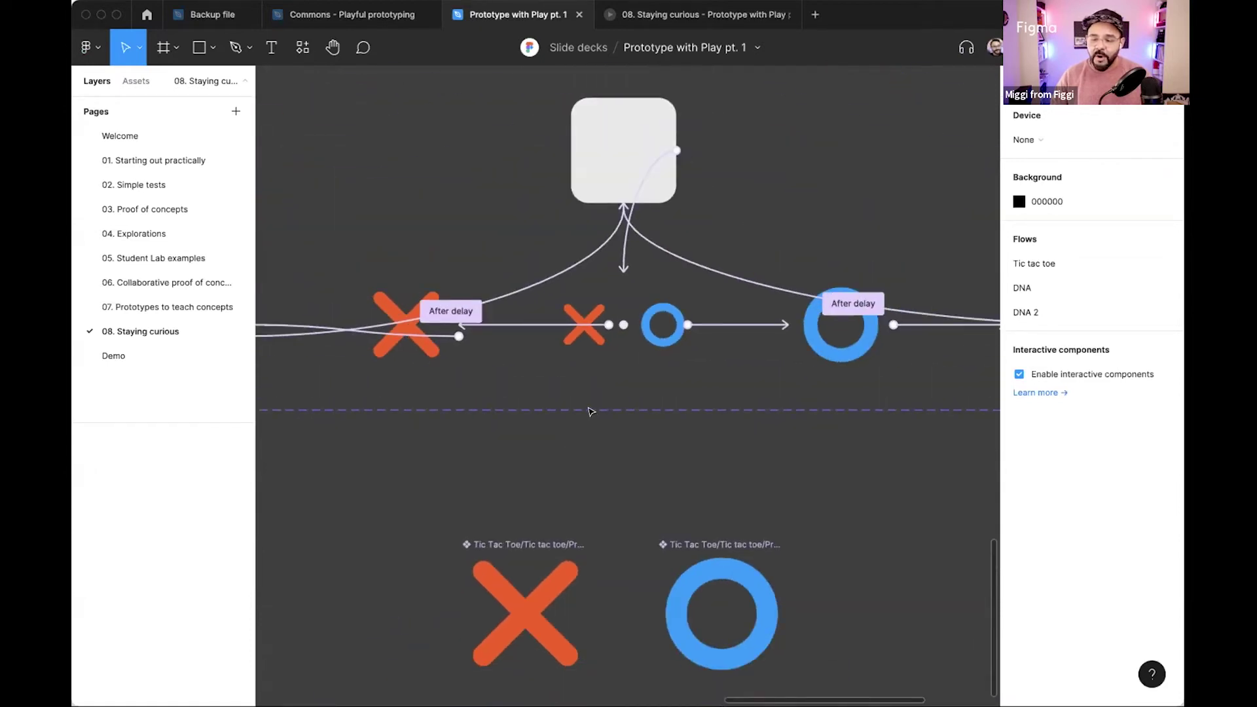
scroll(593, 414, down, 2)
scroll(596, 386, down, 2)
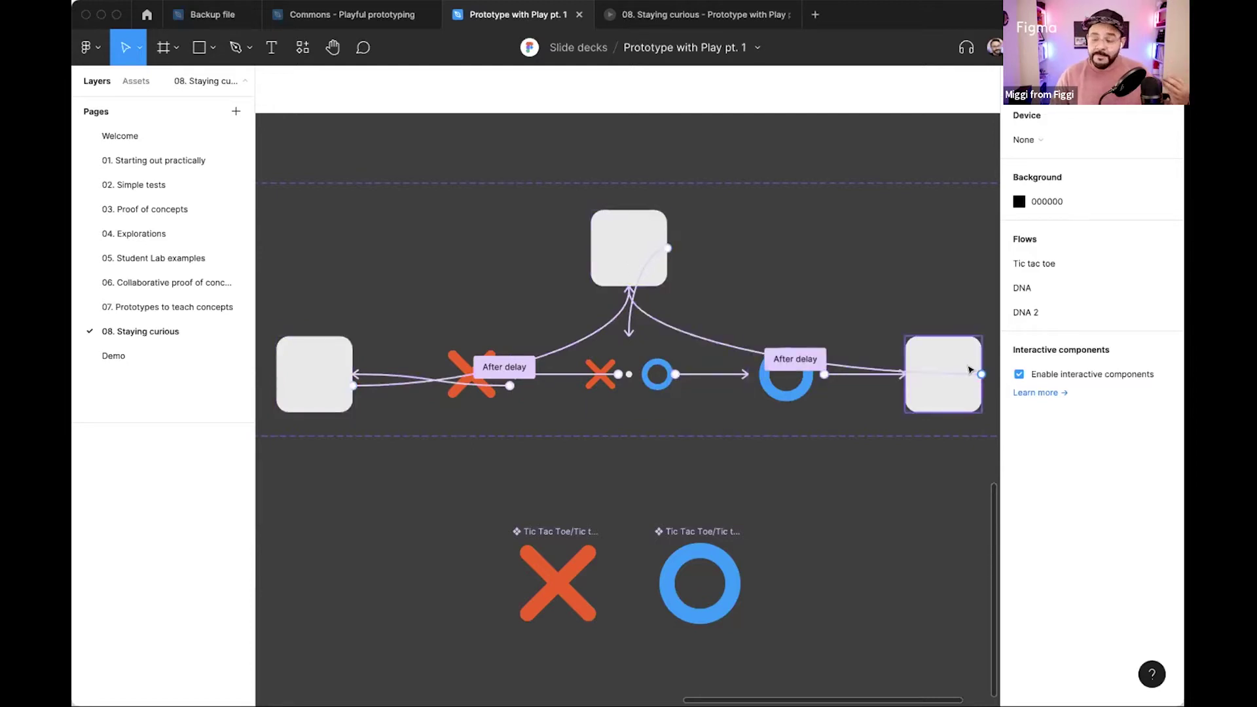
scroll(661, 300, down, 3)
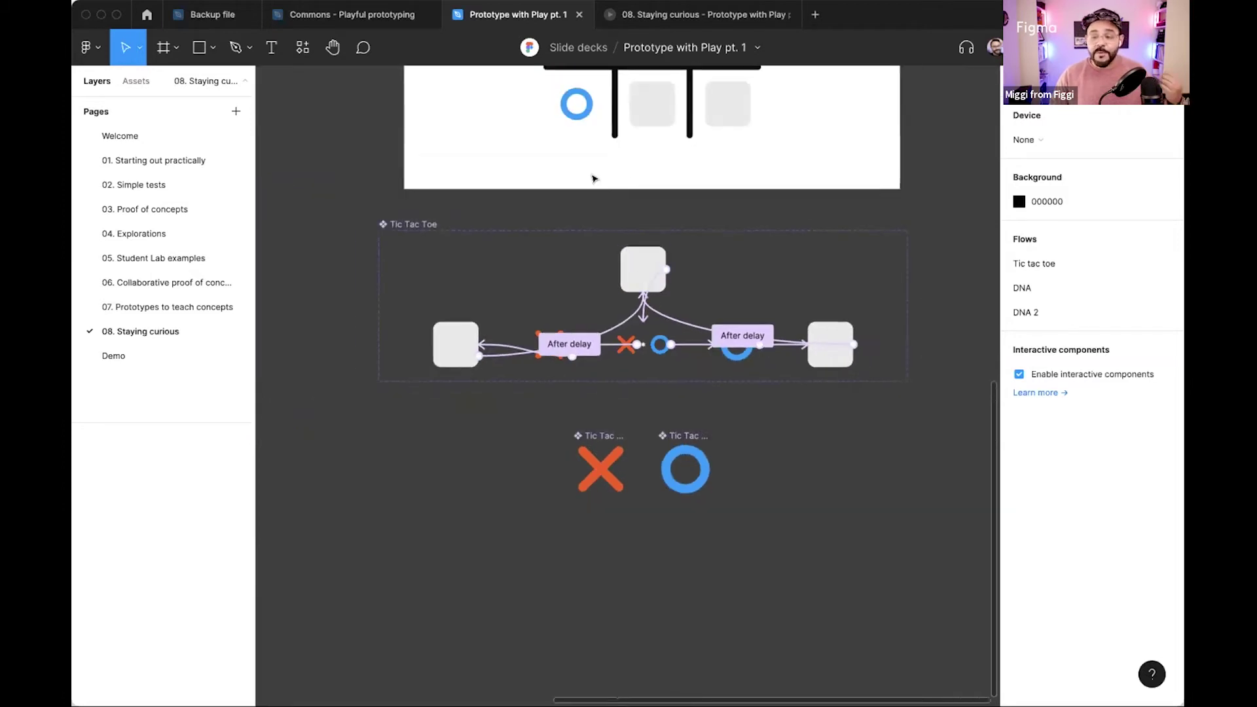
key(ctrl+Tab)
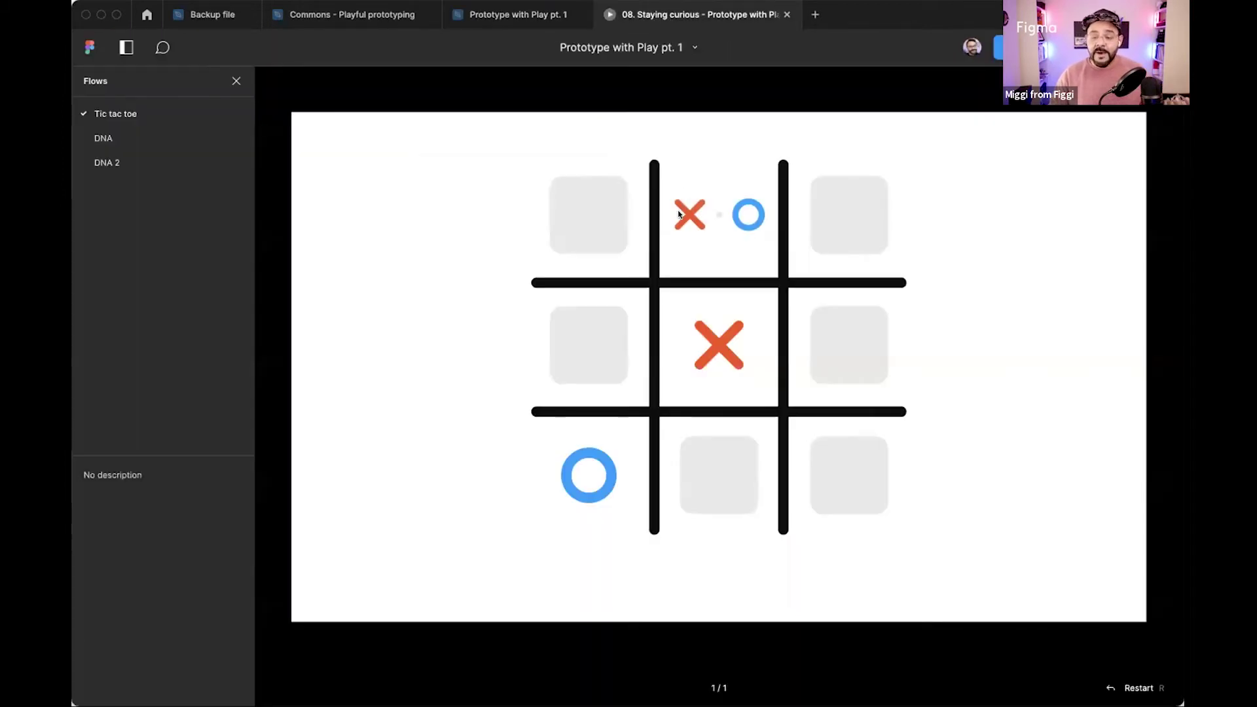
Place X and O marks in the top and middle rows, then clear the top-row marks.
click(690, 214)
click(613, 217)
mouse_move(607, 303)
click(618, 345)
click(826, 346)
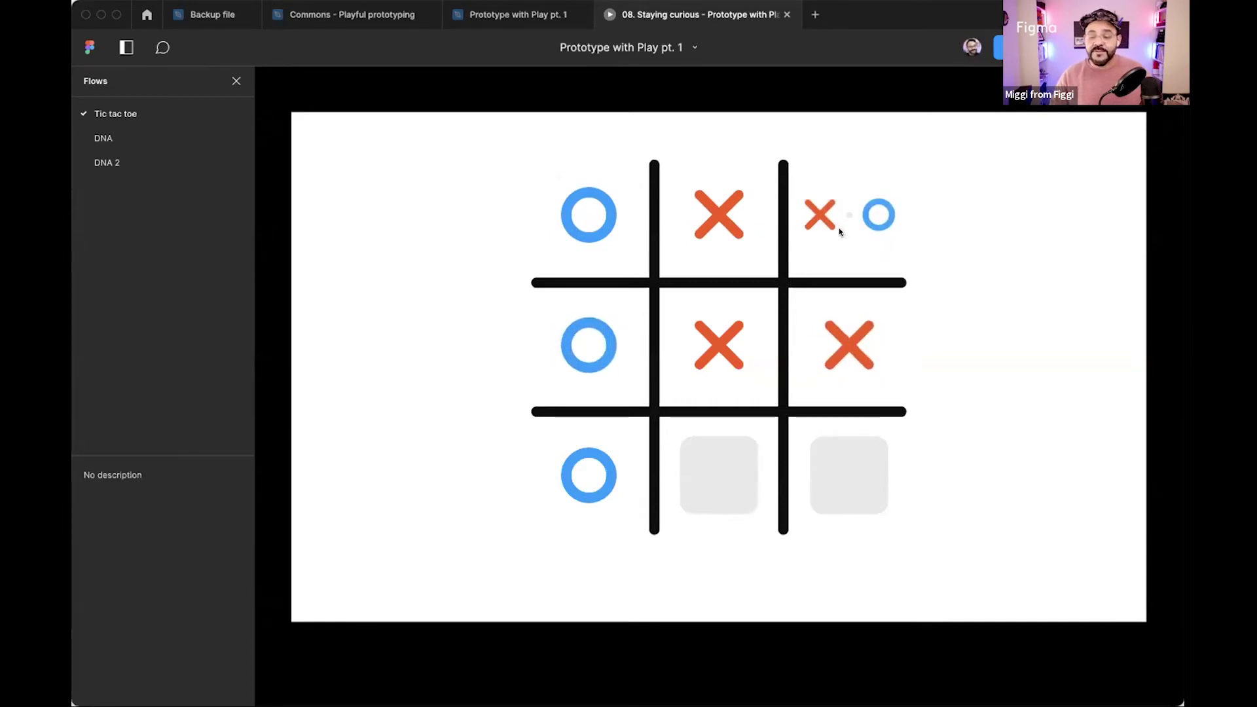
click(818, 226)
click(844, 216)
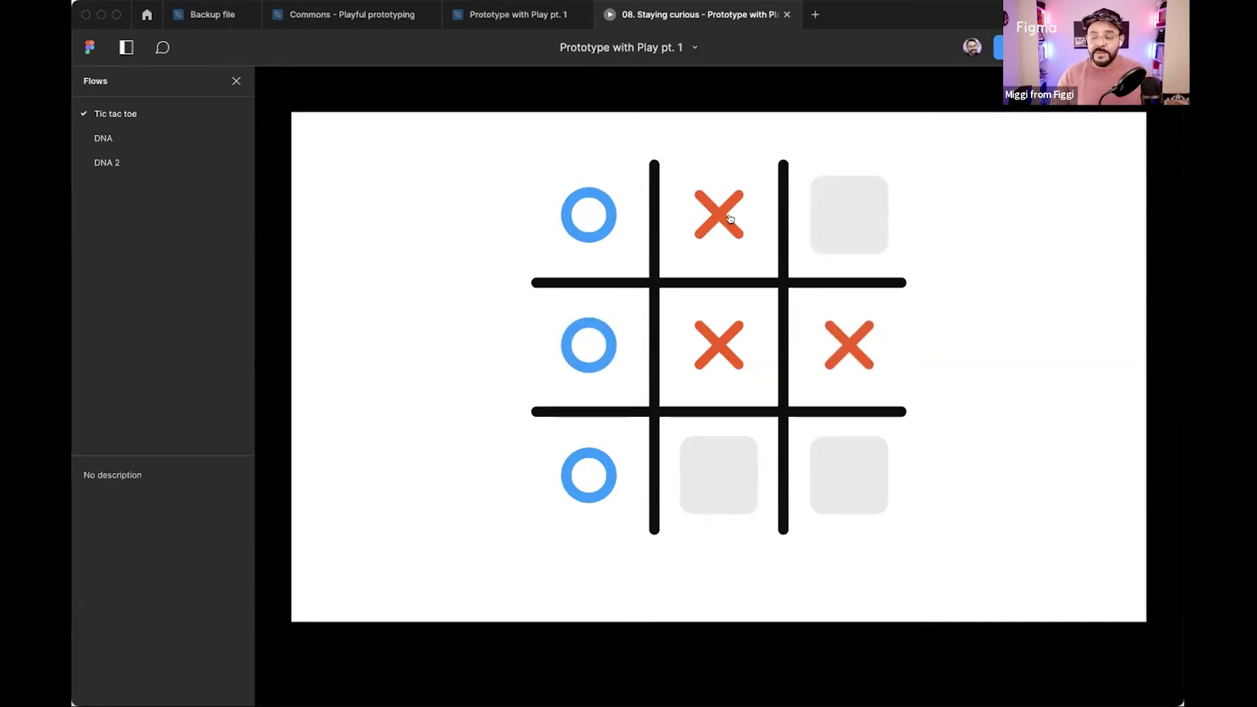
click(729, 220)
click(607, 225)
Place O top-left, X top-middle and top-right, O bottom-right, then close the presentation.
mouse_move(610, 224)
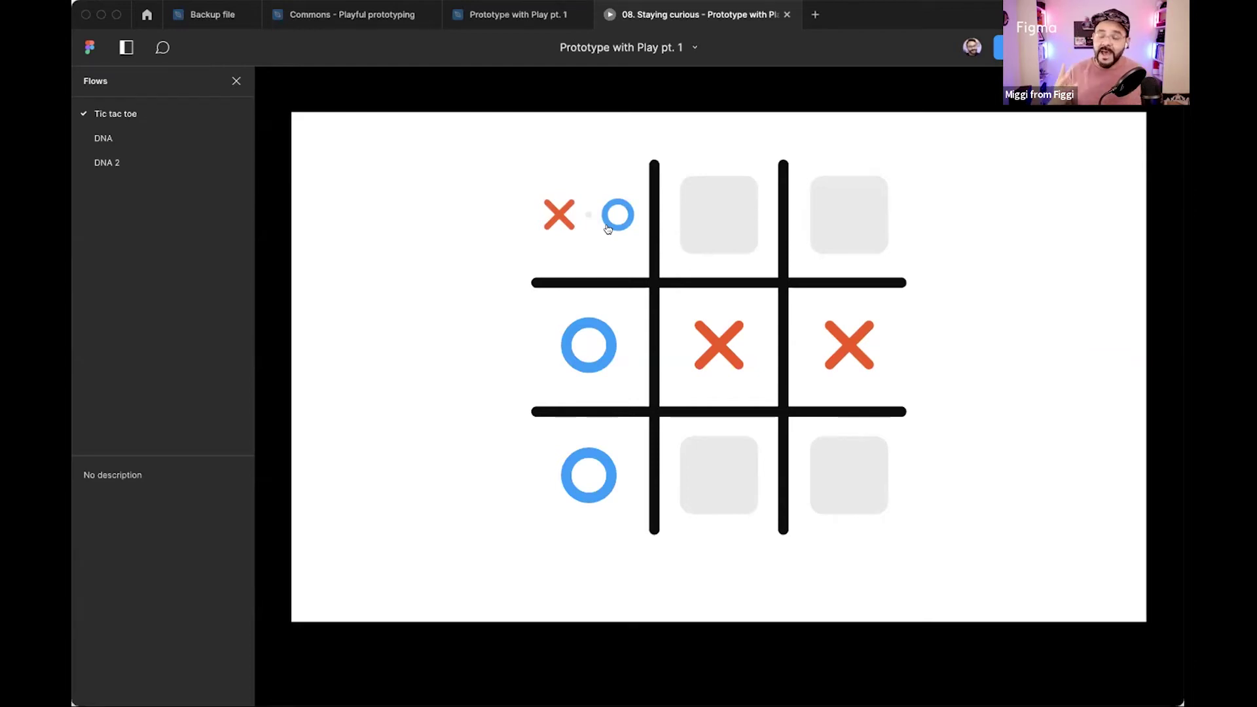
click(609, 226)
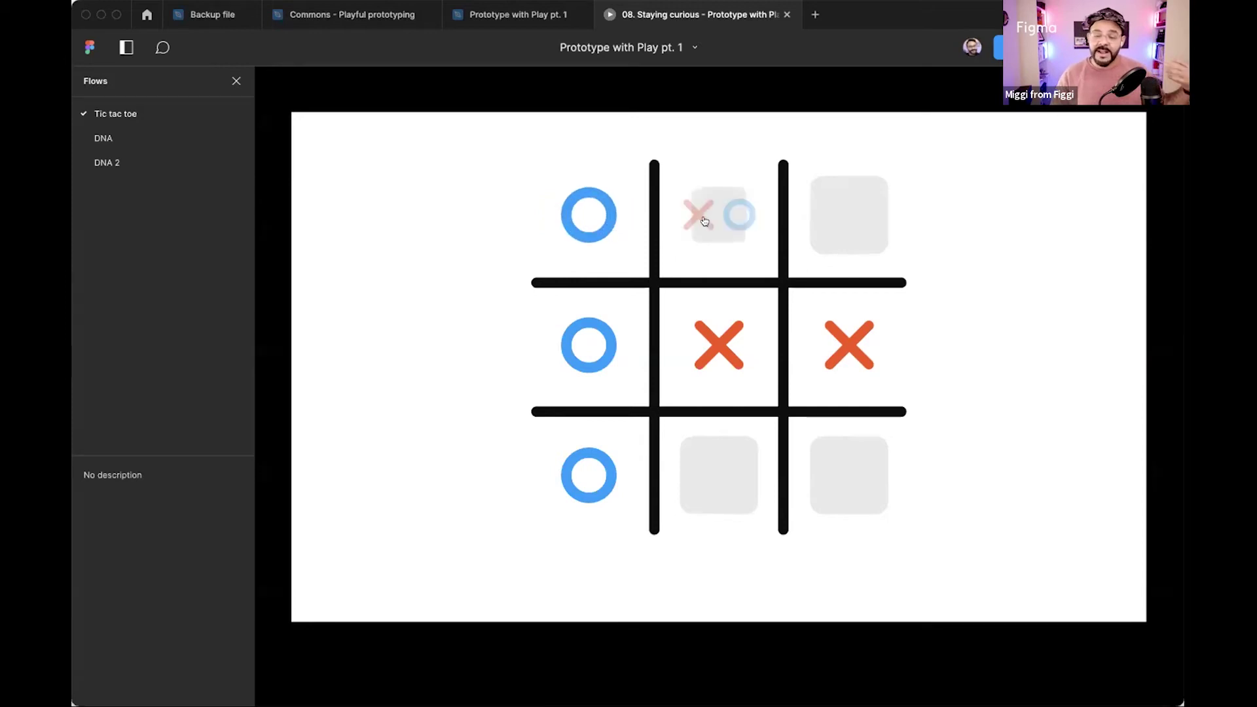
click(699, 228)
click(820, 214)
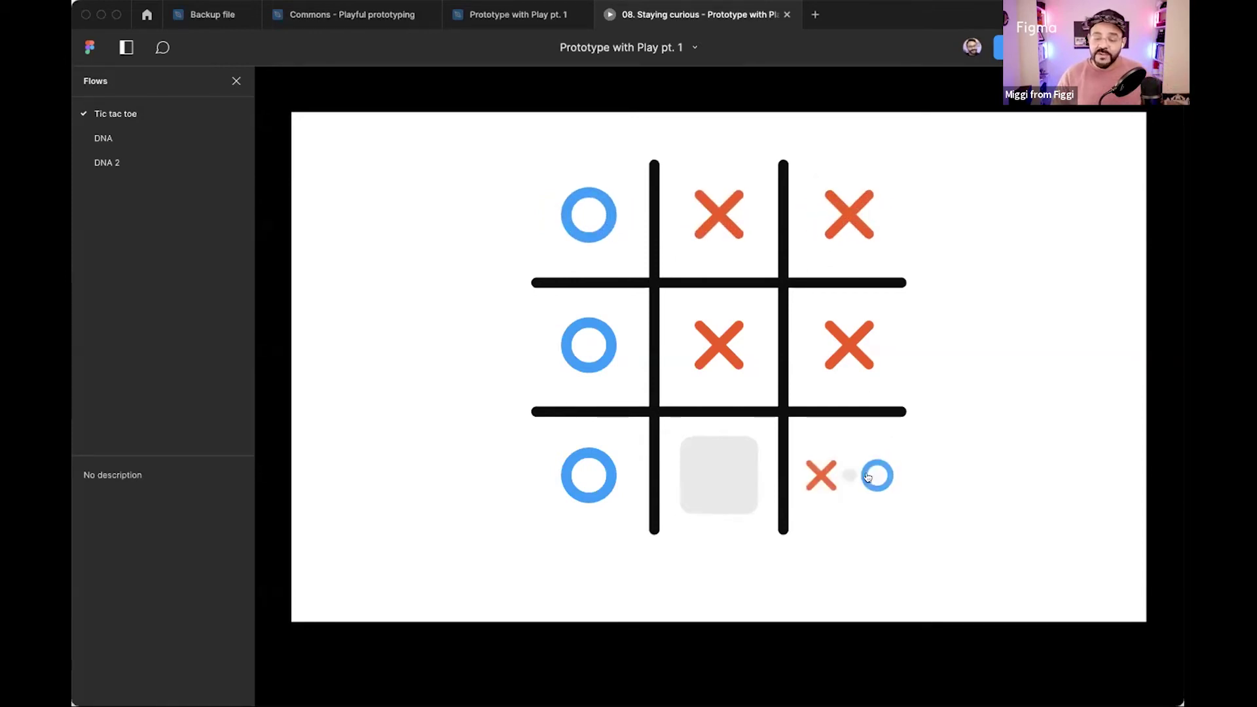
click(863, 474)
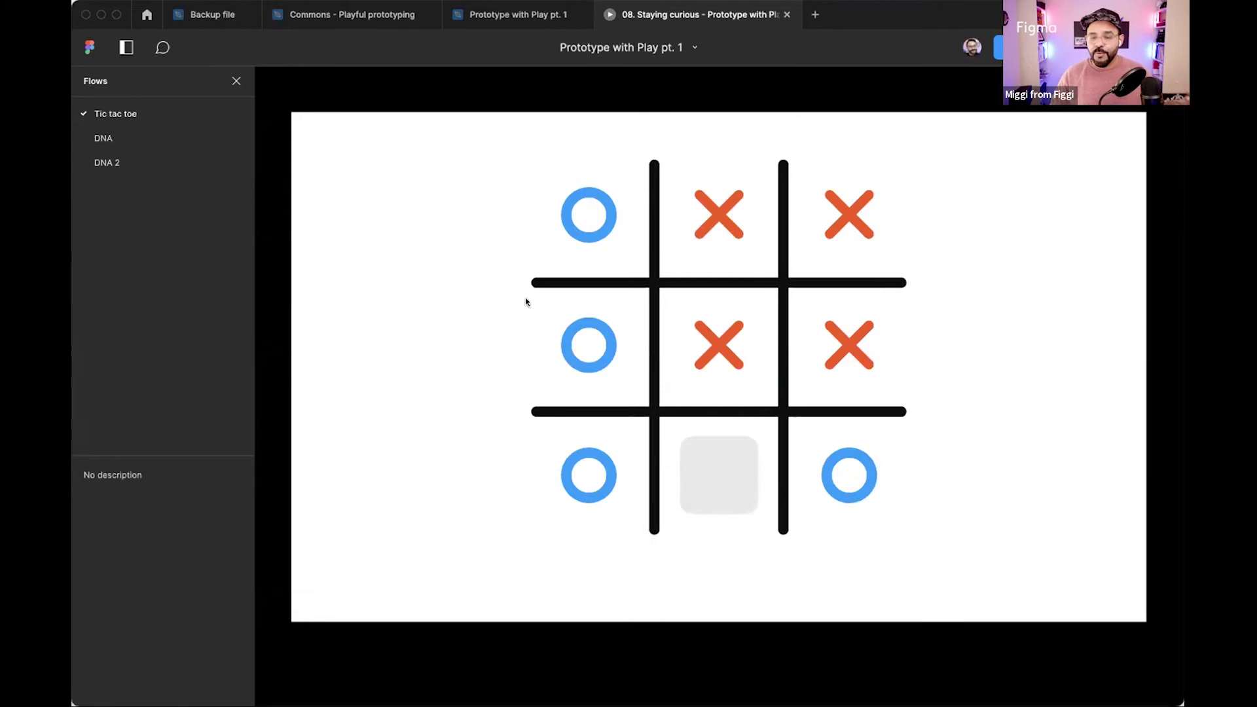
click(787, 14)
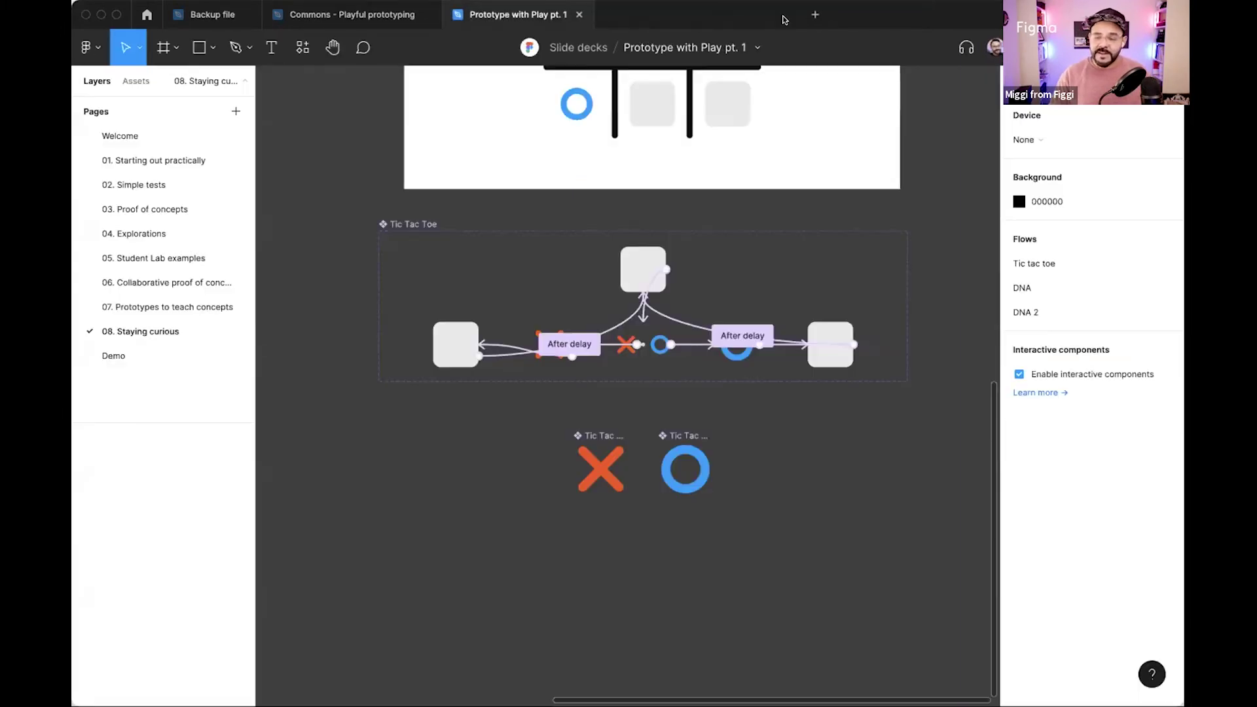
Bring the DNA frames into view, launch the DNA flow, and select the top pair shape back in the editor.
scroll(388, 194, down, 3)
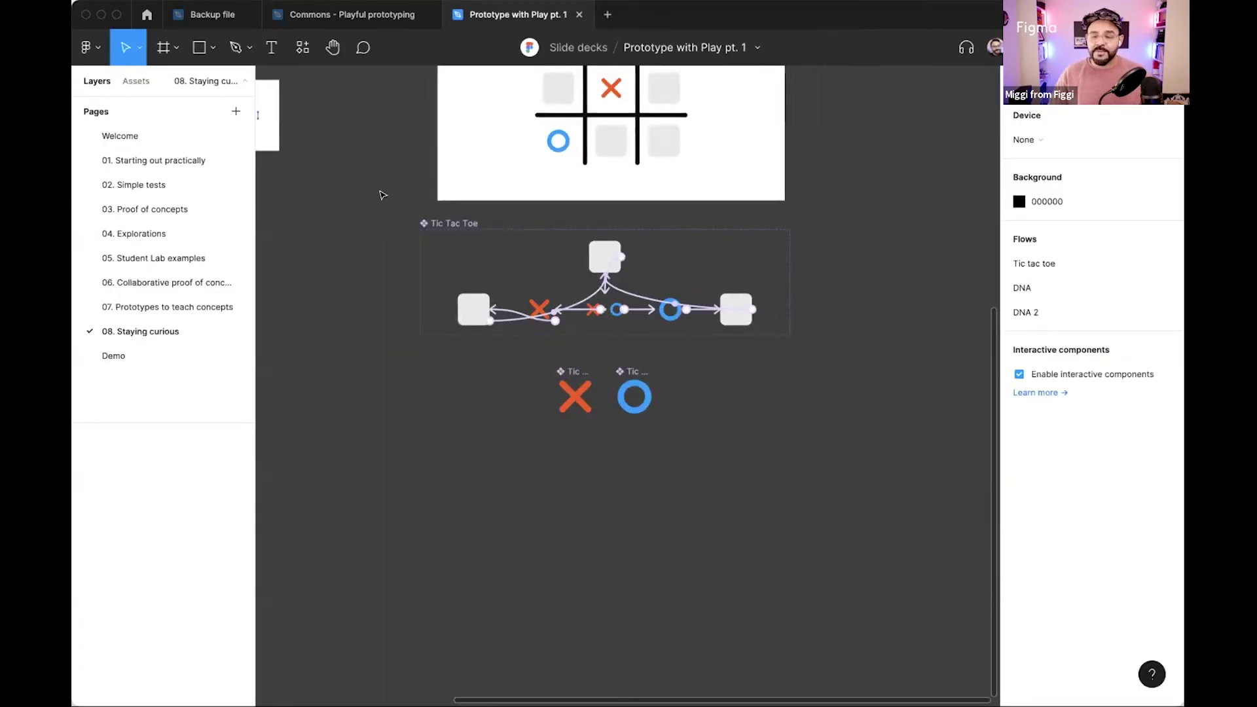
drag(382, 194, 659, 291)
scroll(544, 258, up, 5)
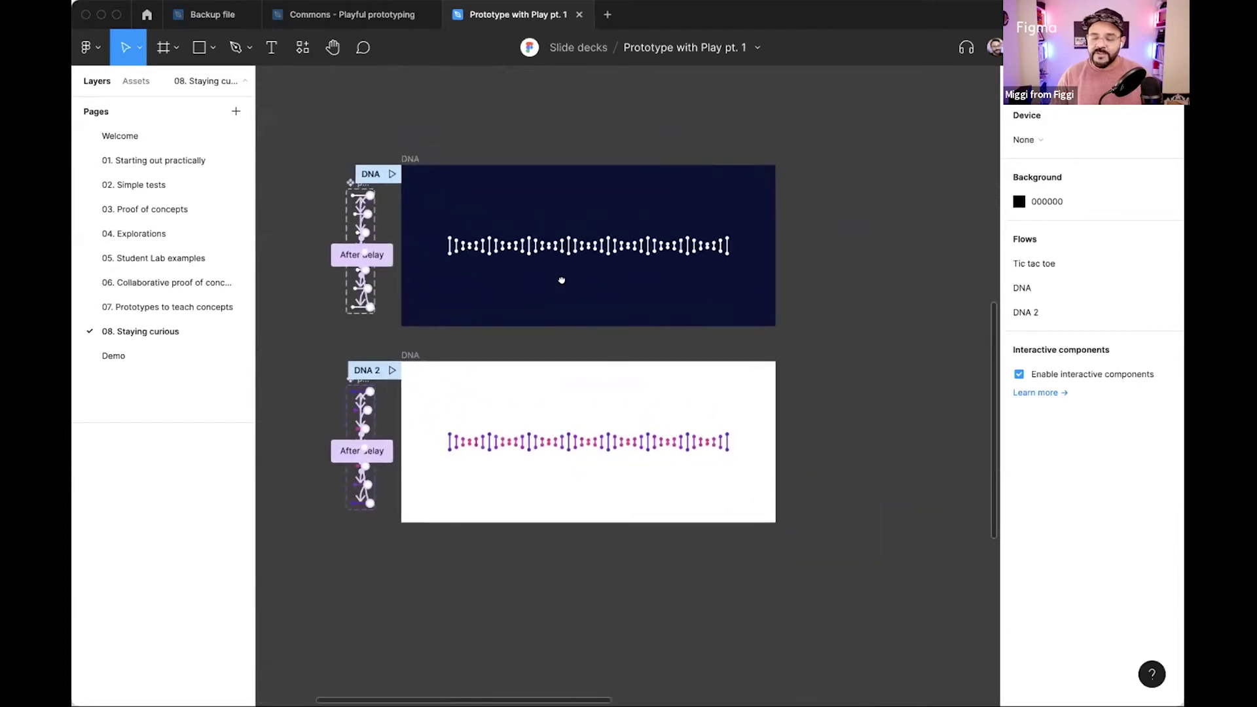
scroll(492, 273, up, 1)
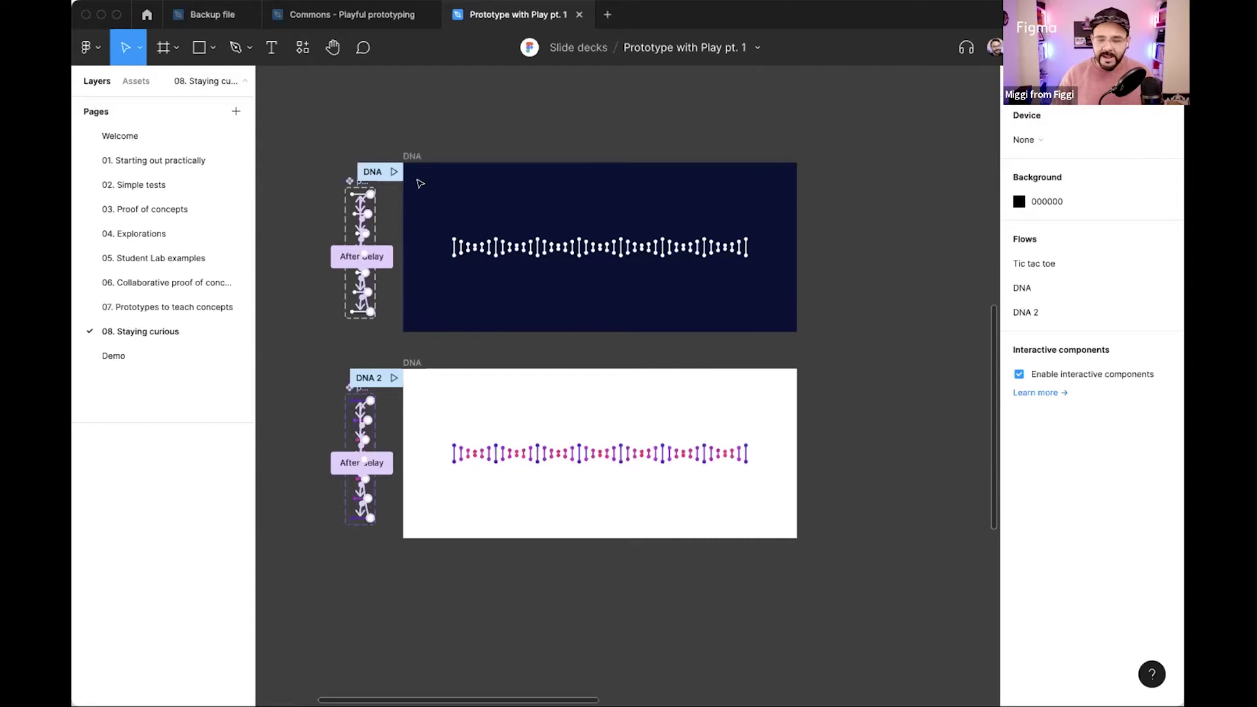
click(393, 173)
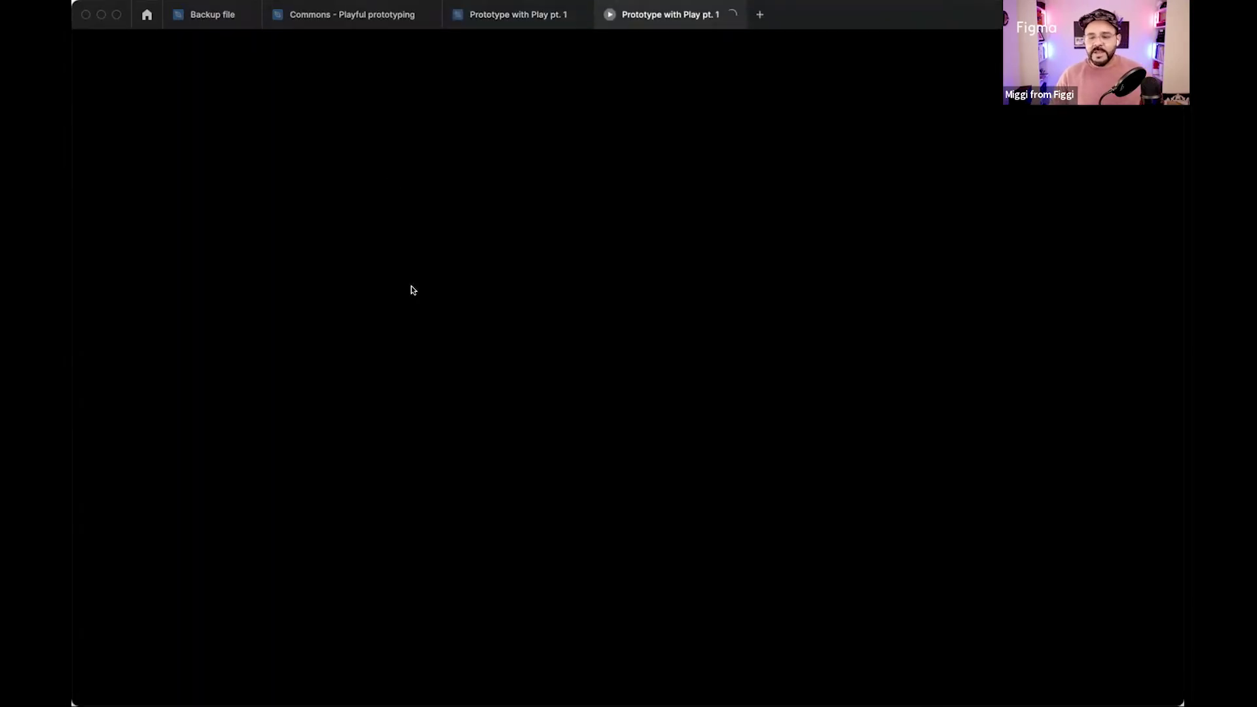
click(521, 15)
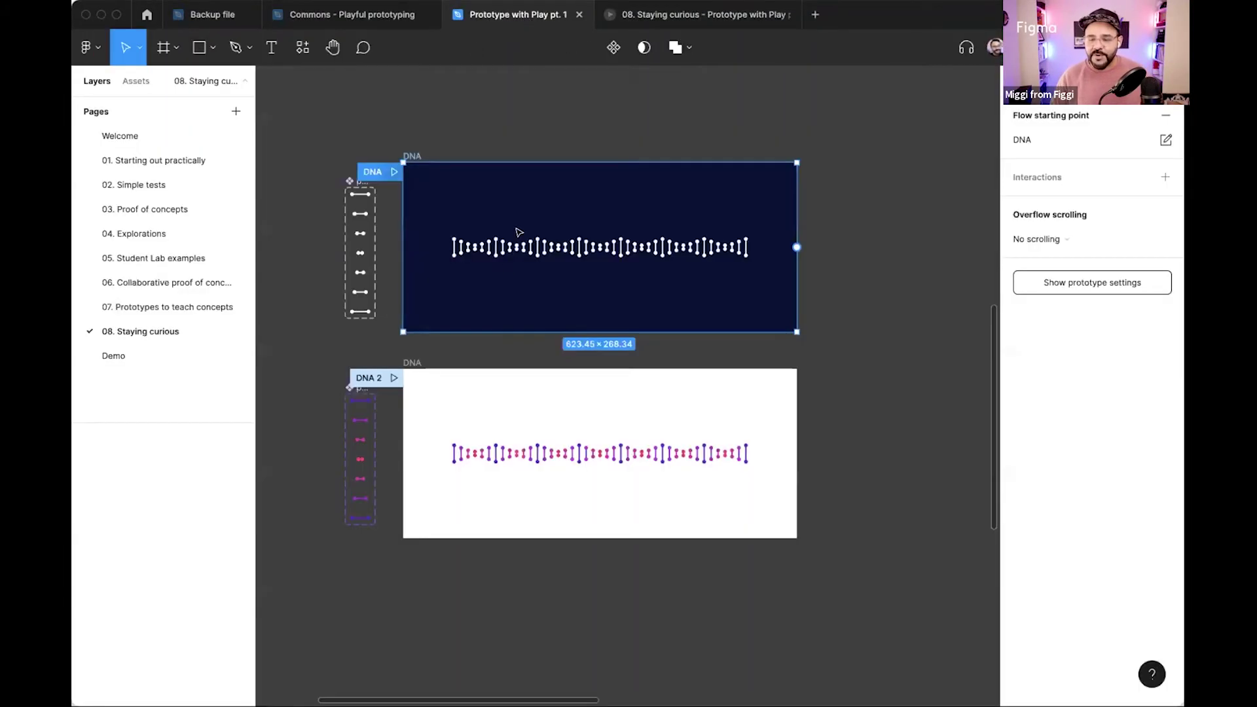
scroll(350, 206, up, 5)
click(379, 179)
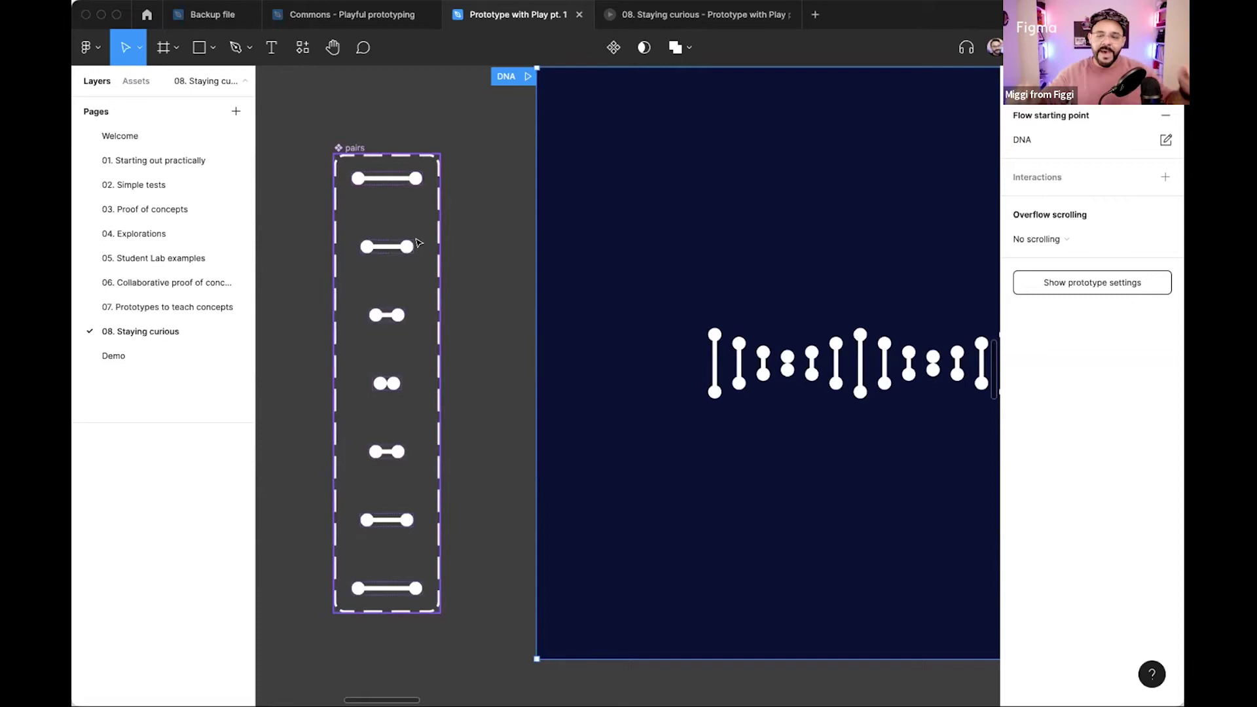
Clear the selection to review the page's flows, then switch to the running DNA prototype.
scroll(416, 243, down, 3)
scroll(554, 301, right, 5)
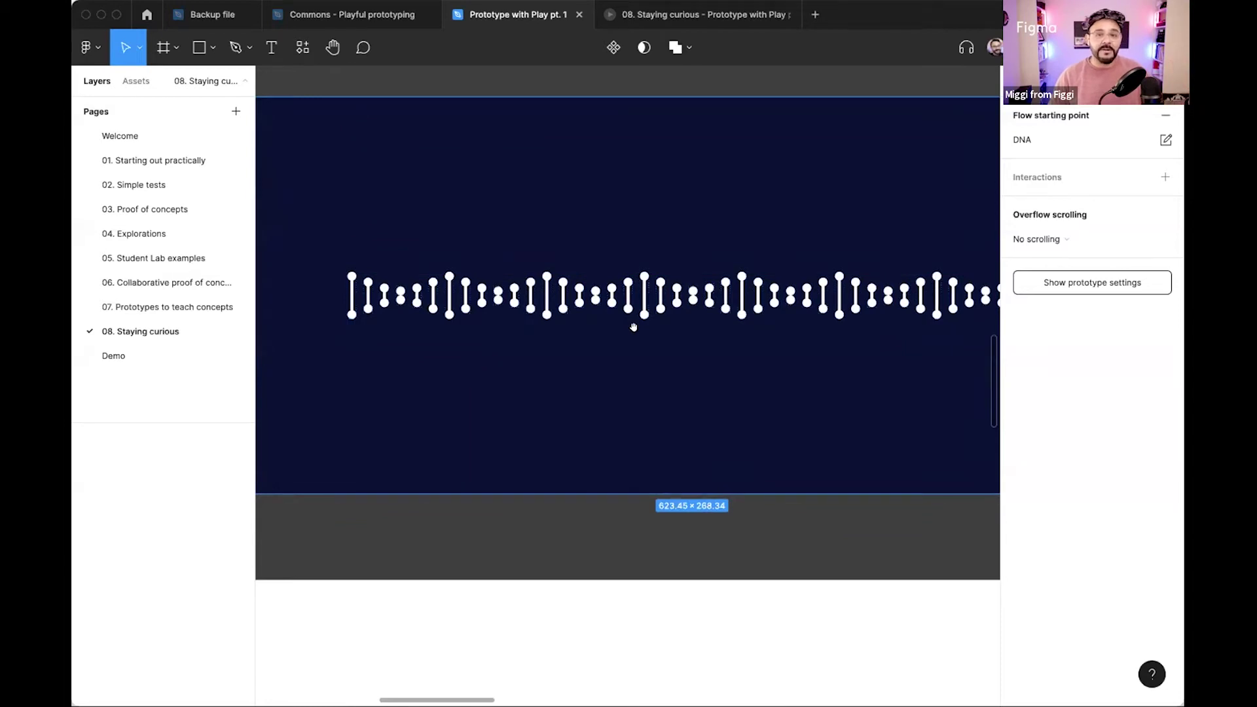
scroll(634, 326, down, 2)
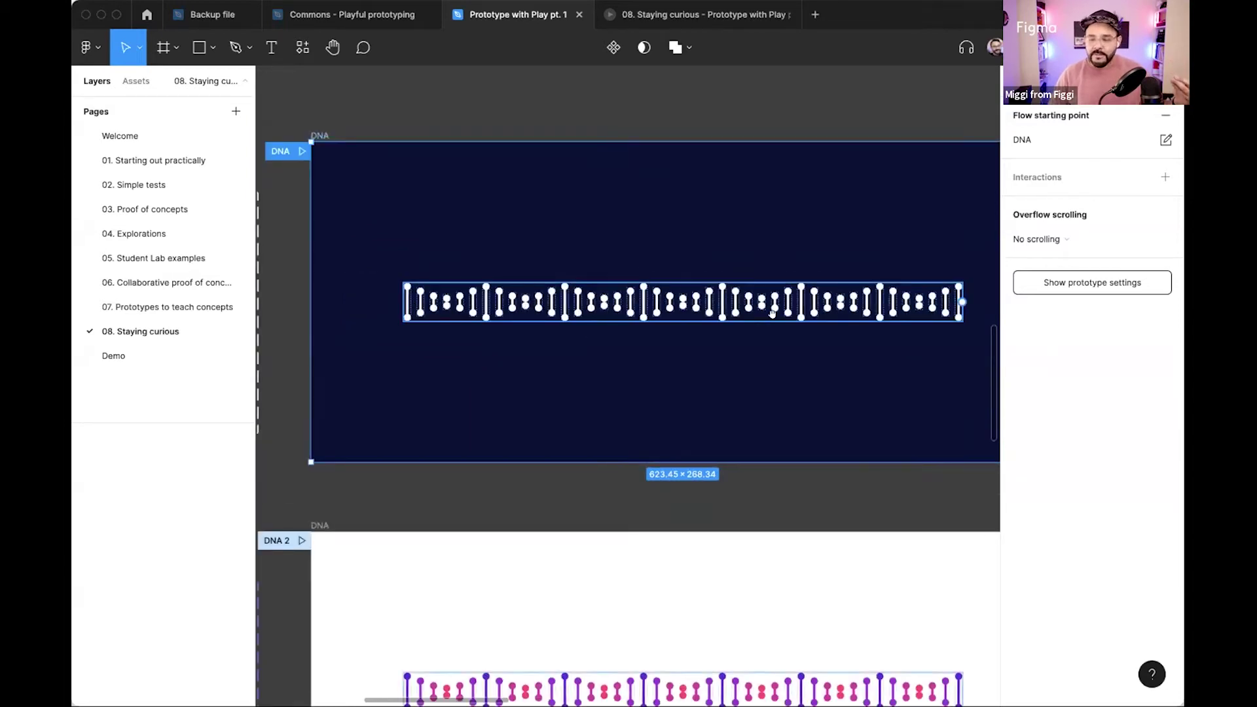
scroll(300, 293, down, 2)
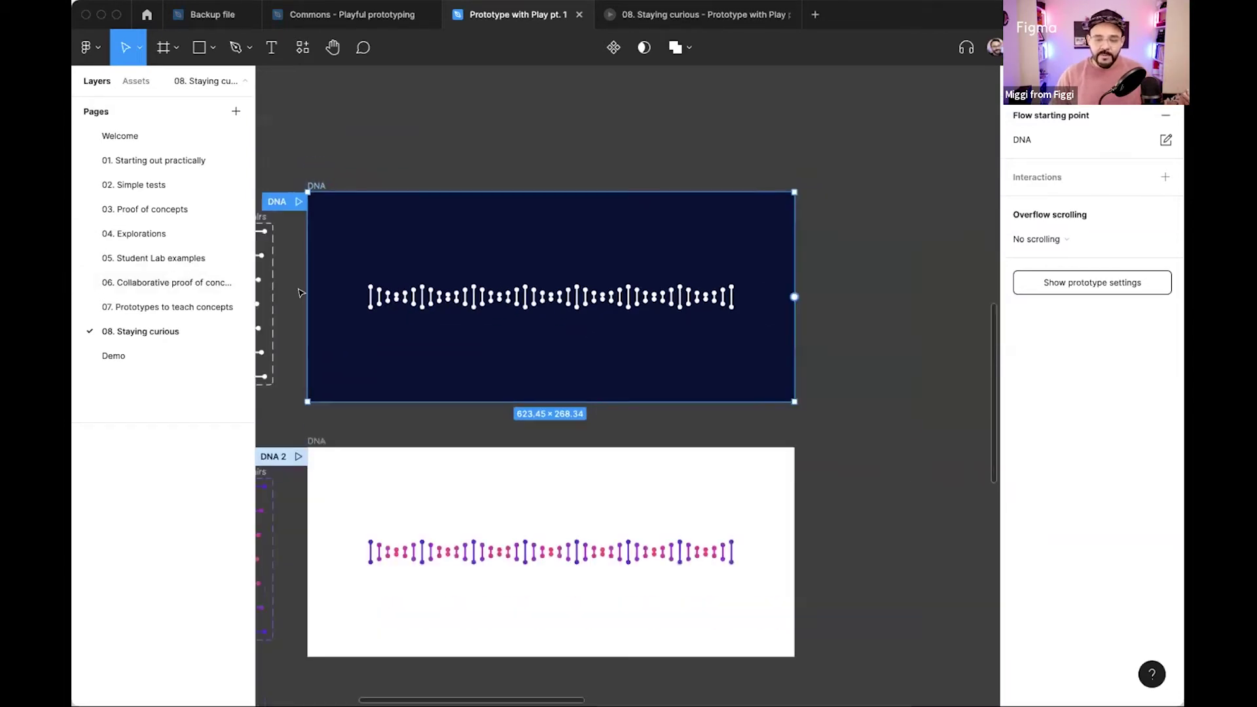
click(301, 288)
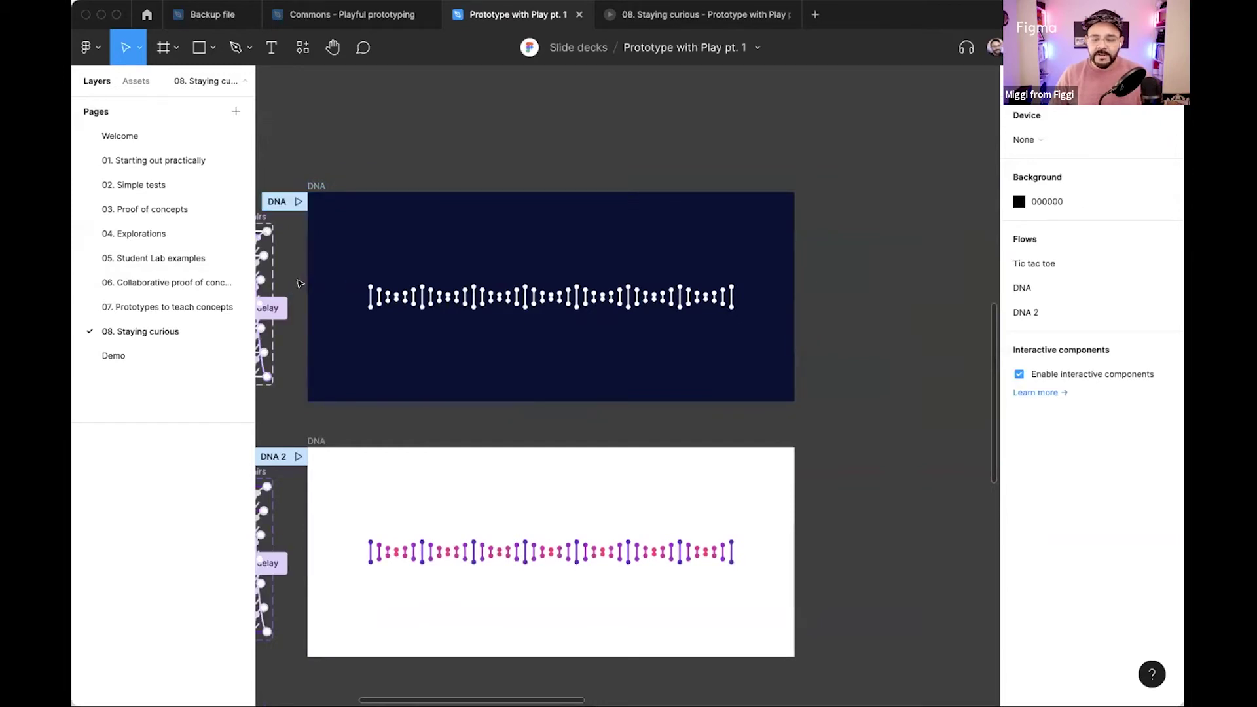
scroll(331, 282, left, 2)
scroll(314, 281, up, 5)
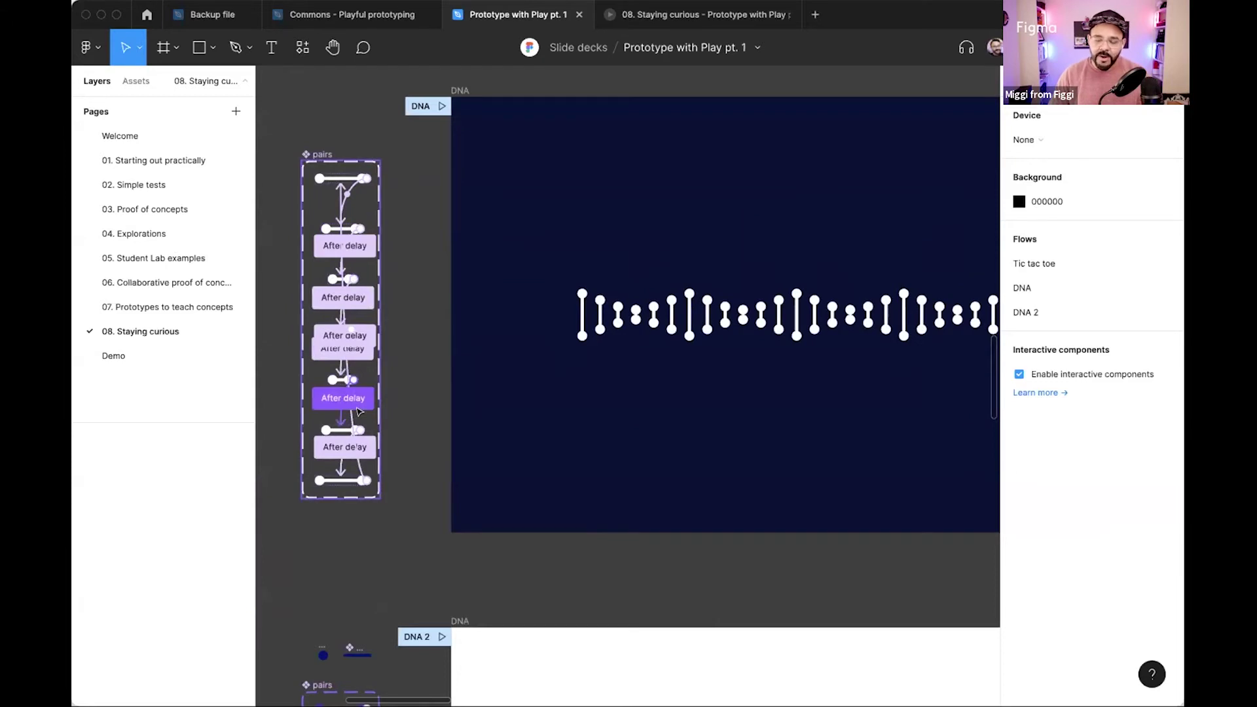
click(629, 17)
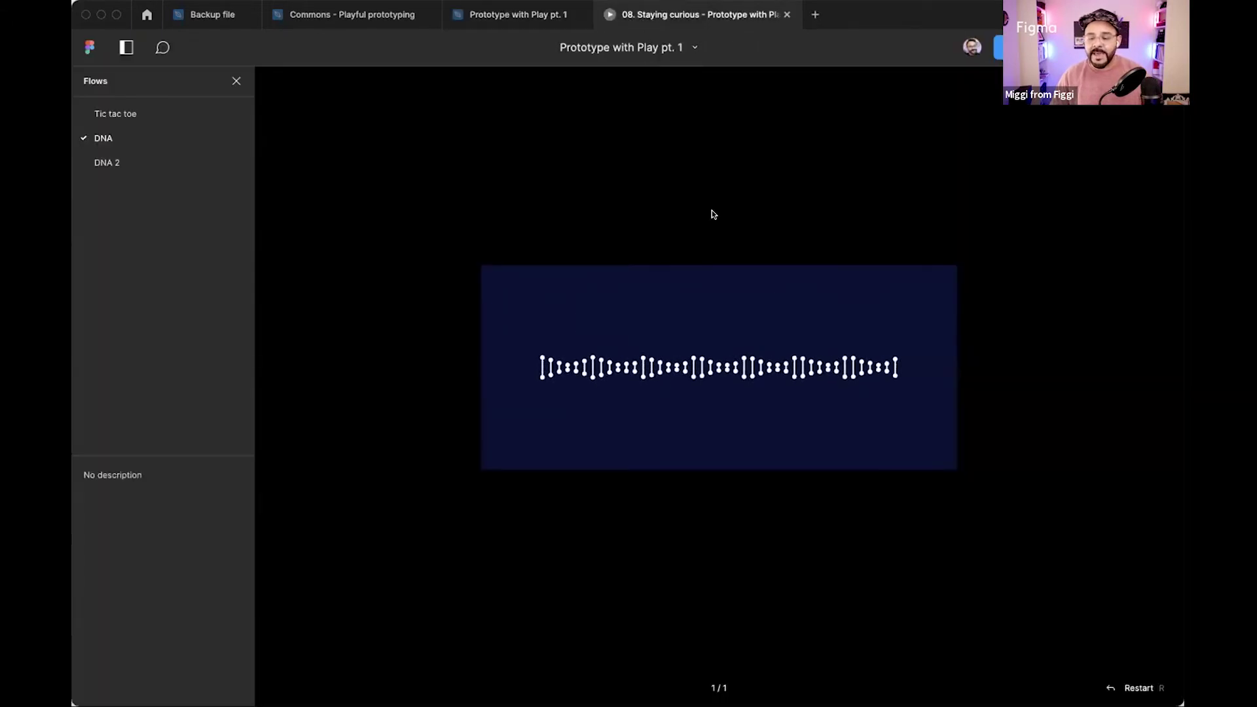
Fill the view, preview the DNA 2 flow, then close the prototype and Prototype with Play pt. 1 tabs.
key(z)
key(z)
key(z)
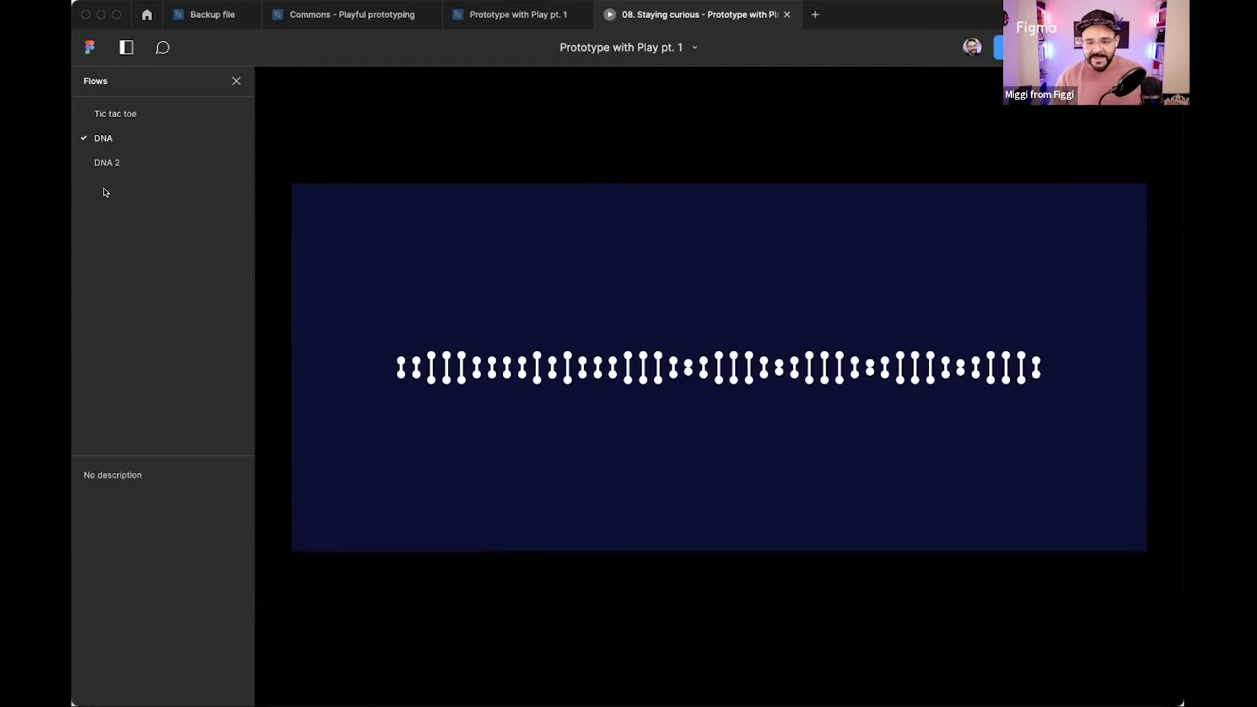
click(114, 163)
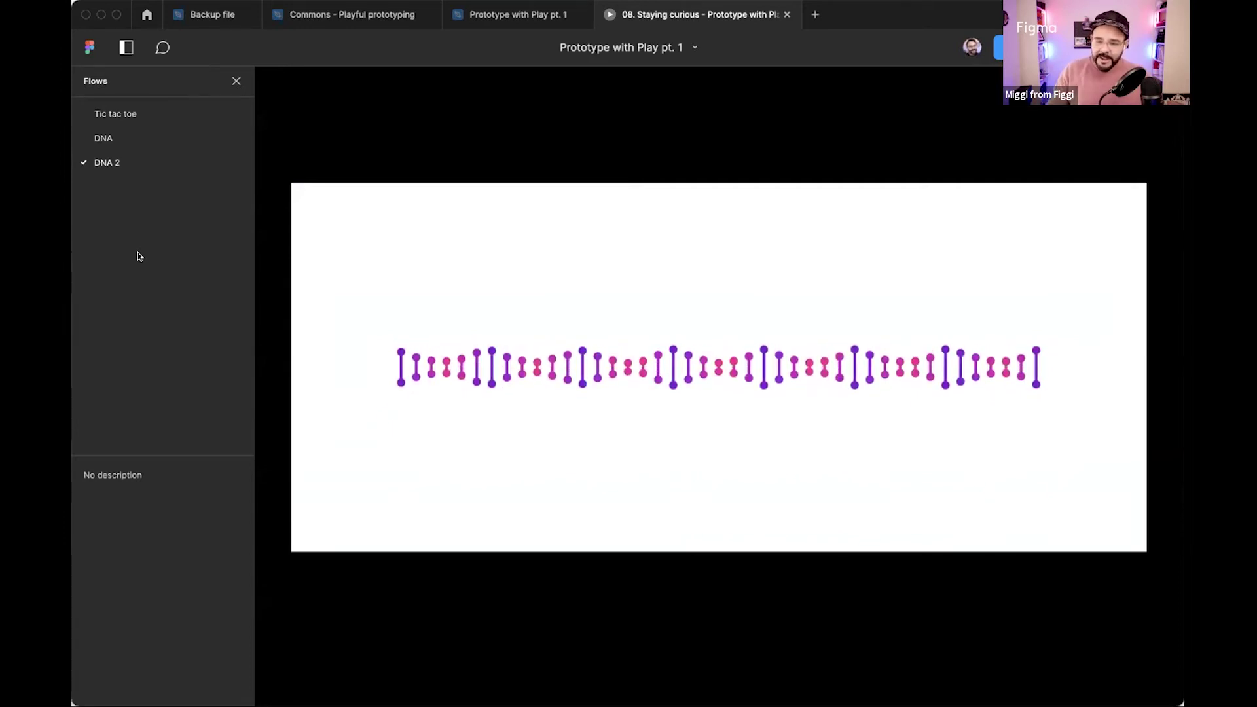
click(787, 15)
click(577, 14)
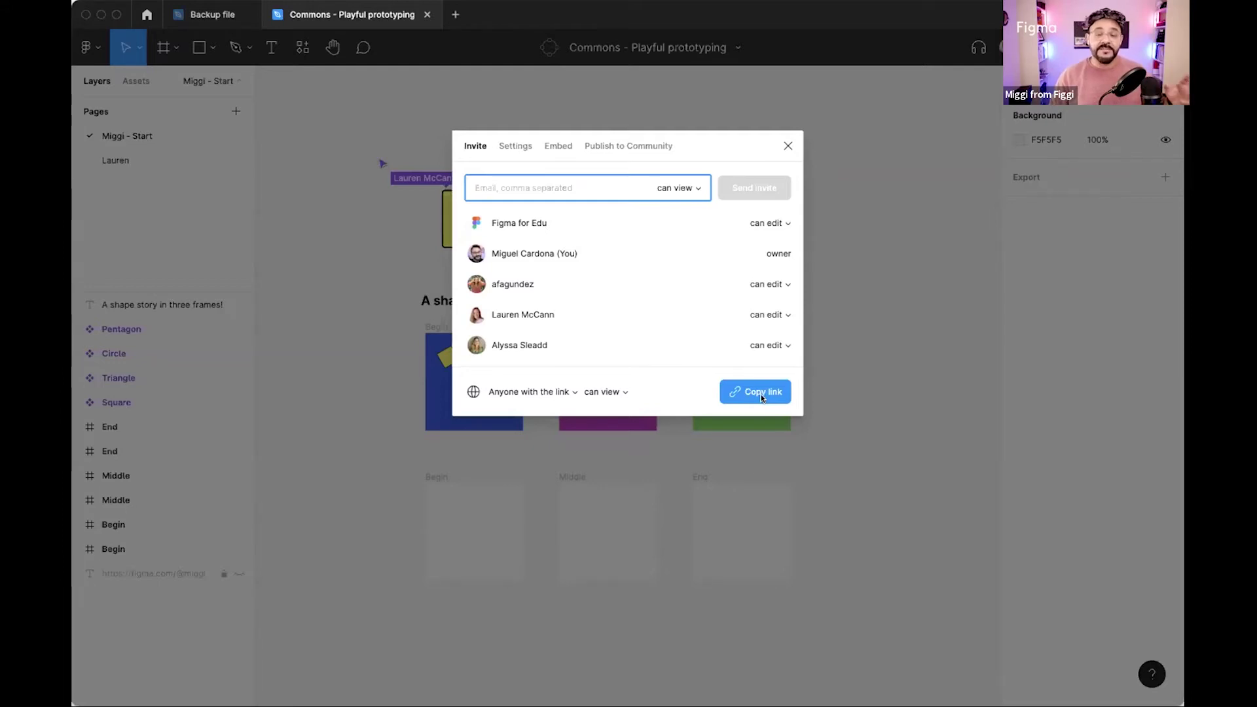
Copy the file's link from the Share dialog, look through the member list, and close it.
click(761, 397)
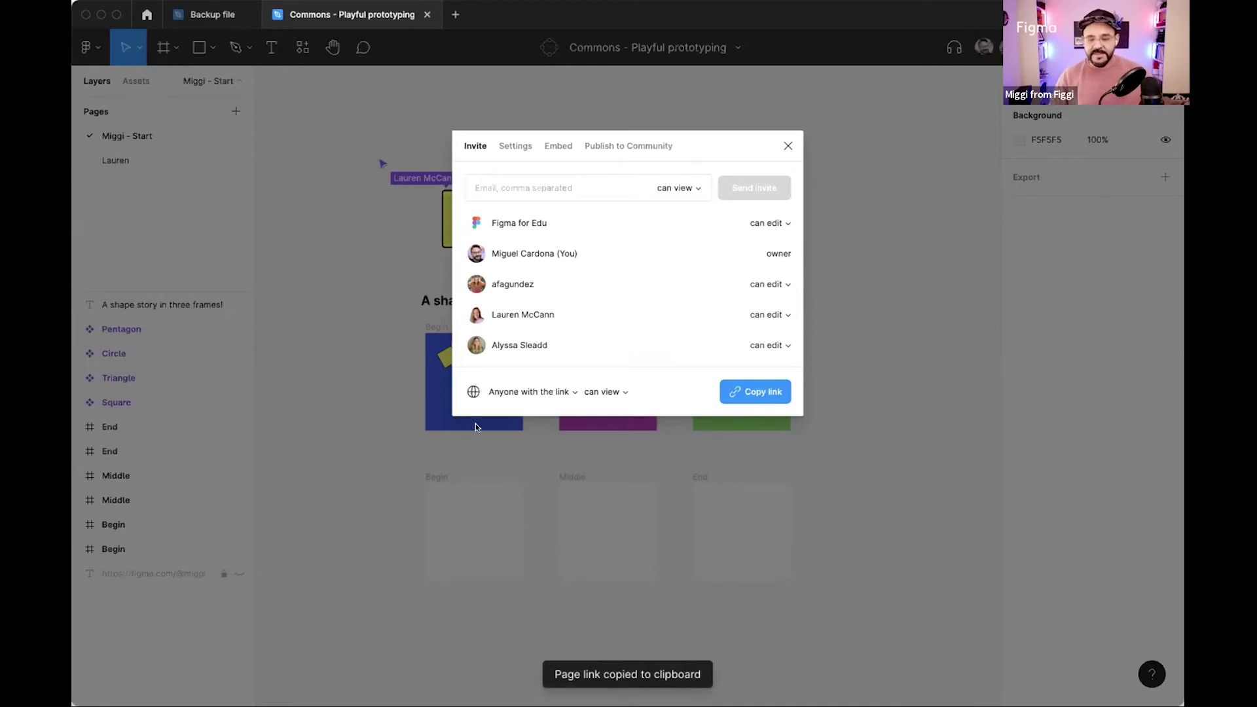
scroll(716, 269, down, 3)
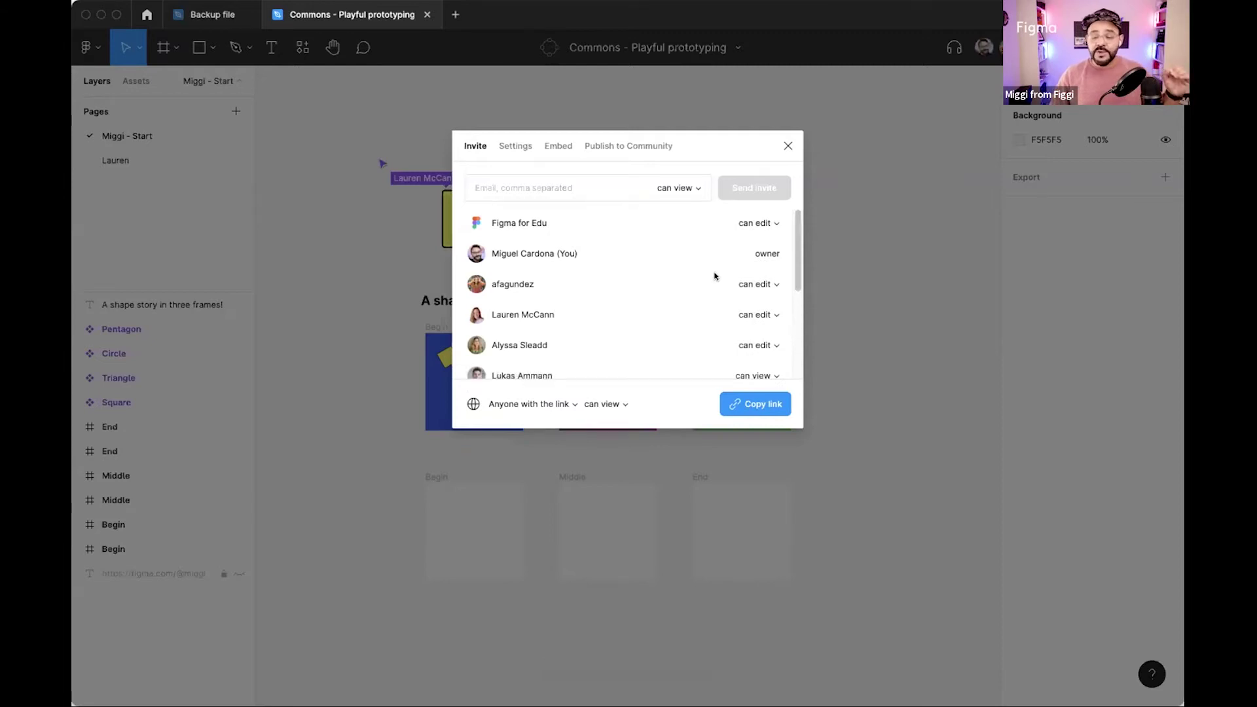
scroll(715, 276, down, 2)
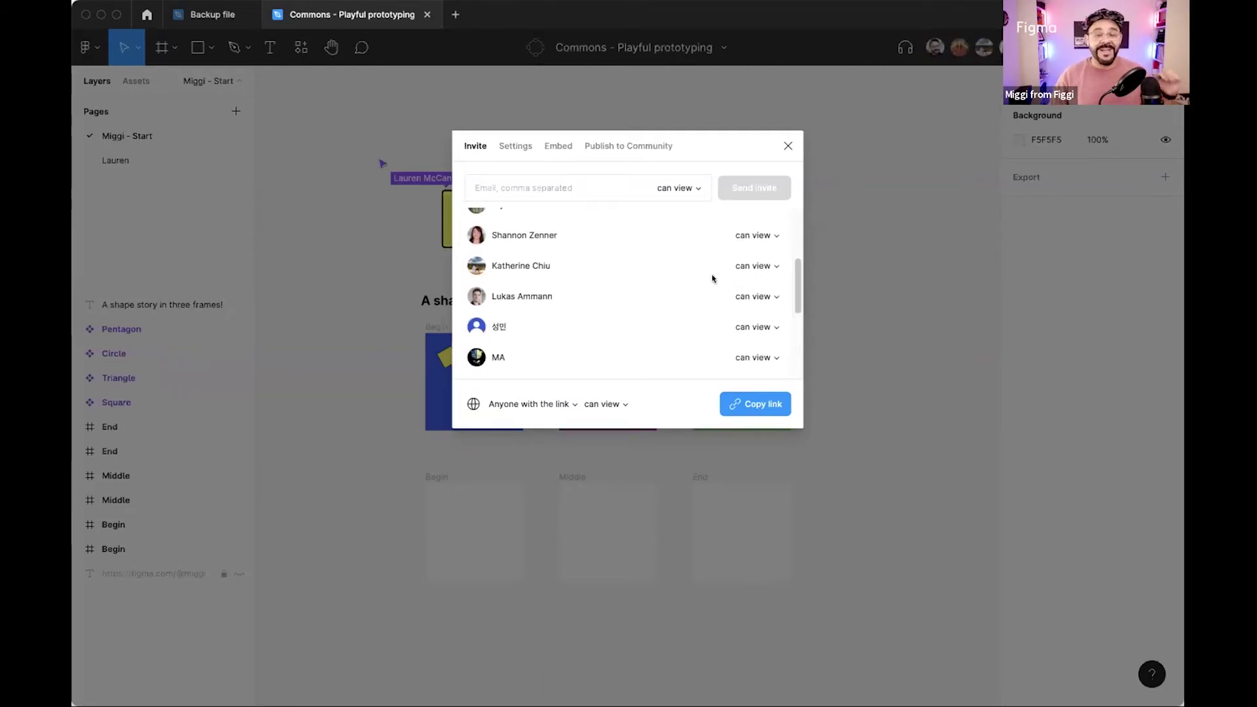
click(788, 145)
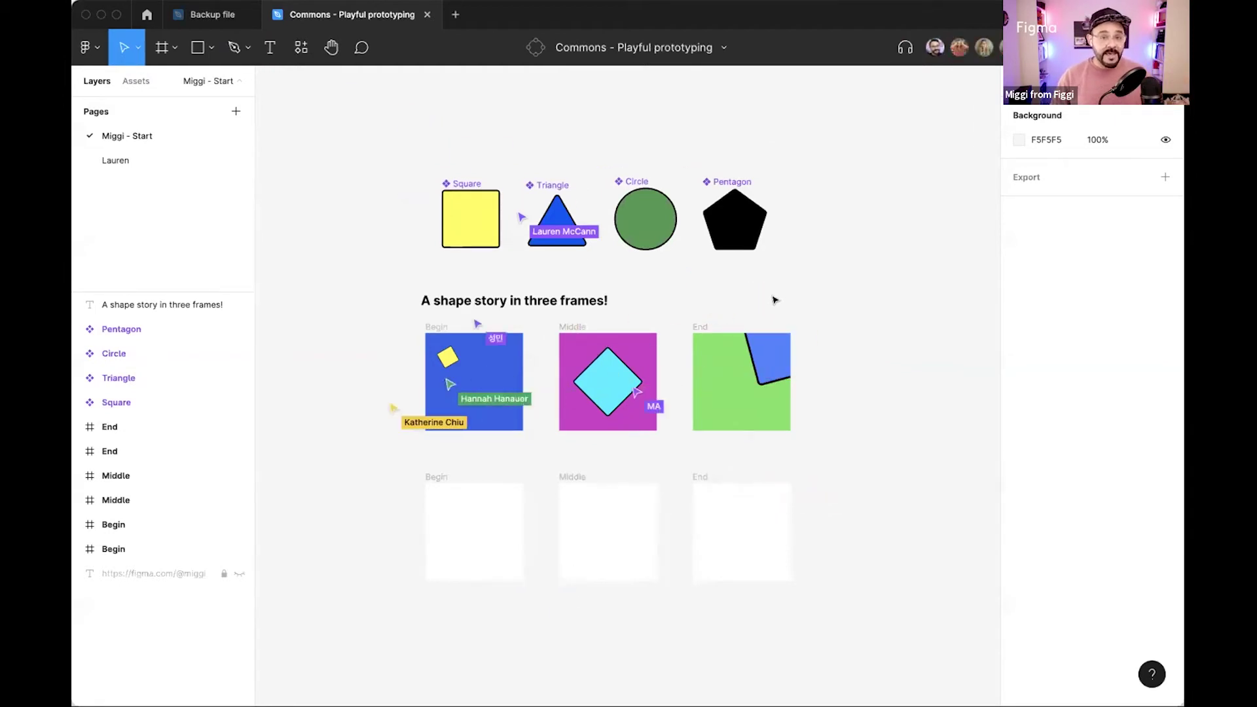
Switch from the triangle-frames page back to the shape story page.
click(152, 163)
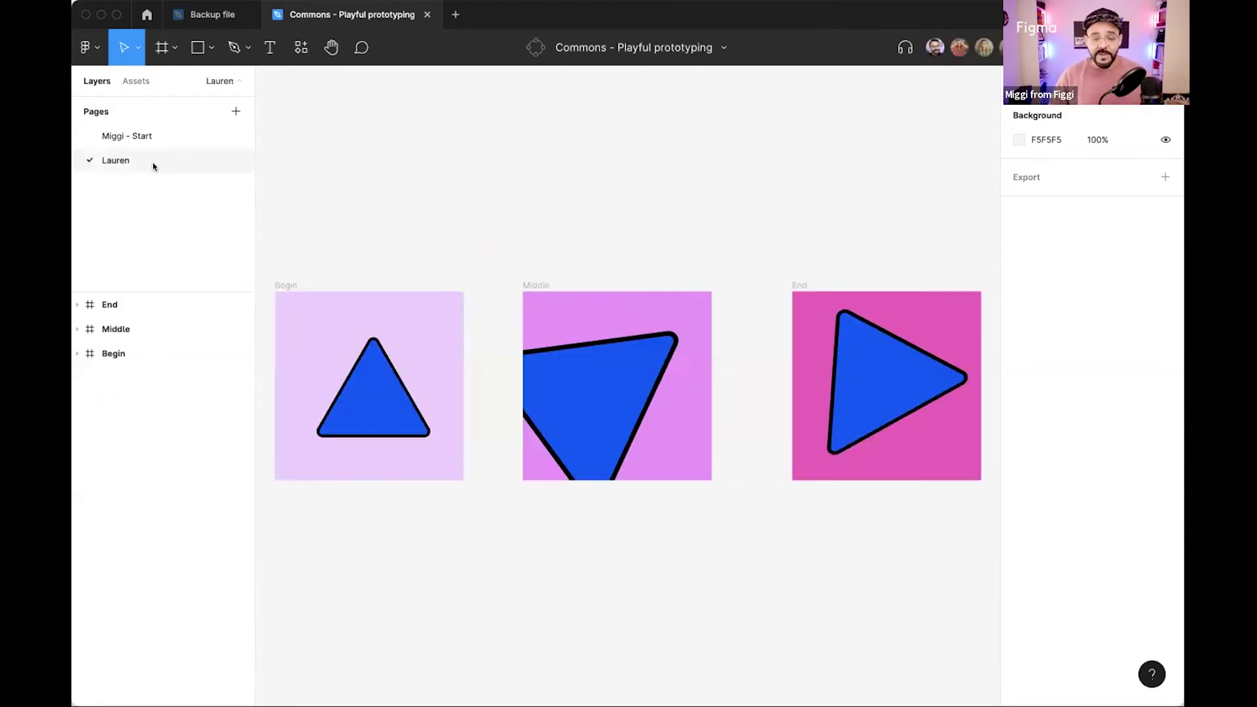
click(143, 138)
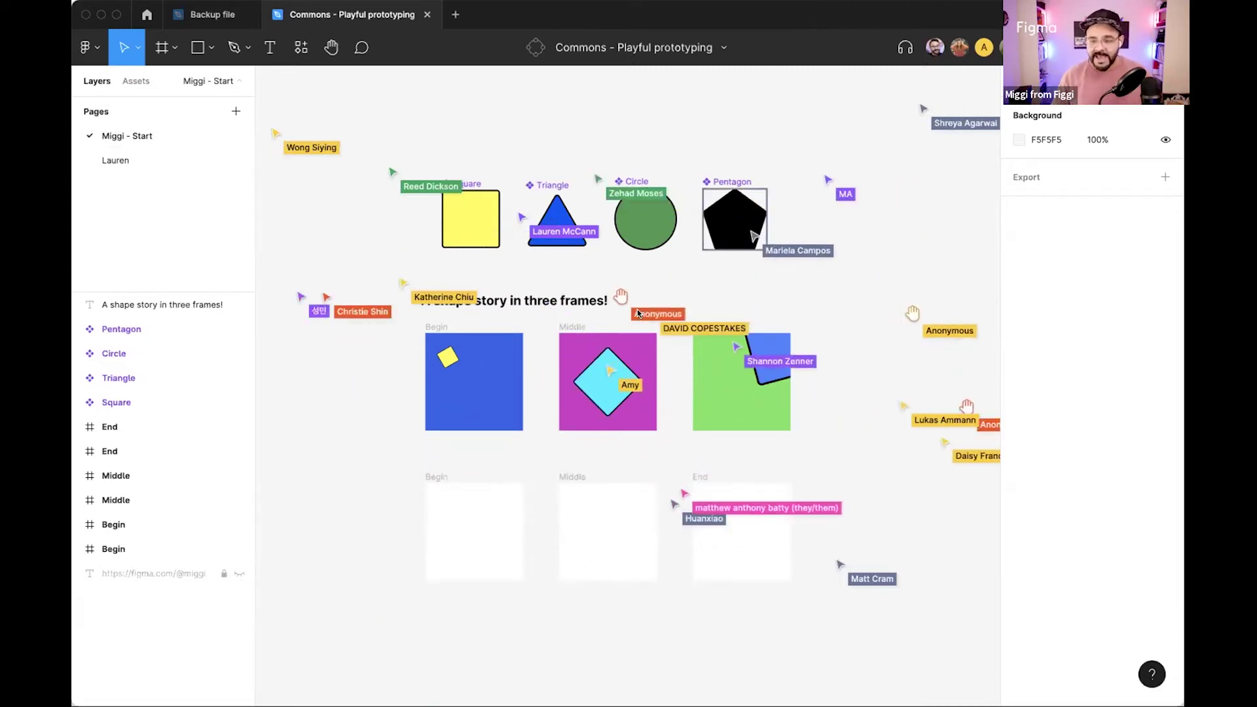
scroll(634, 281, up, 1)
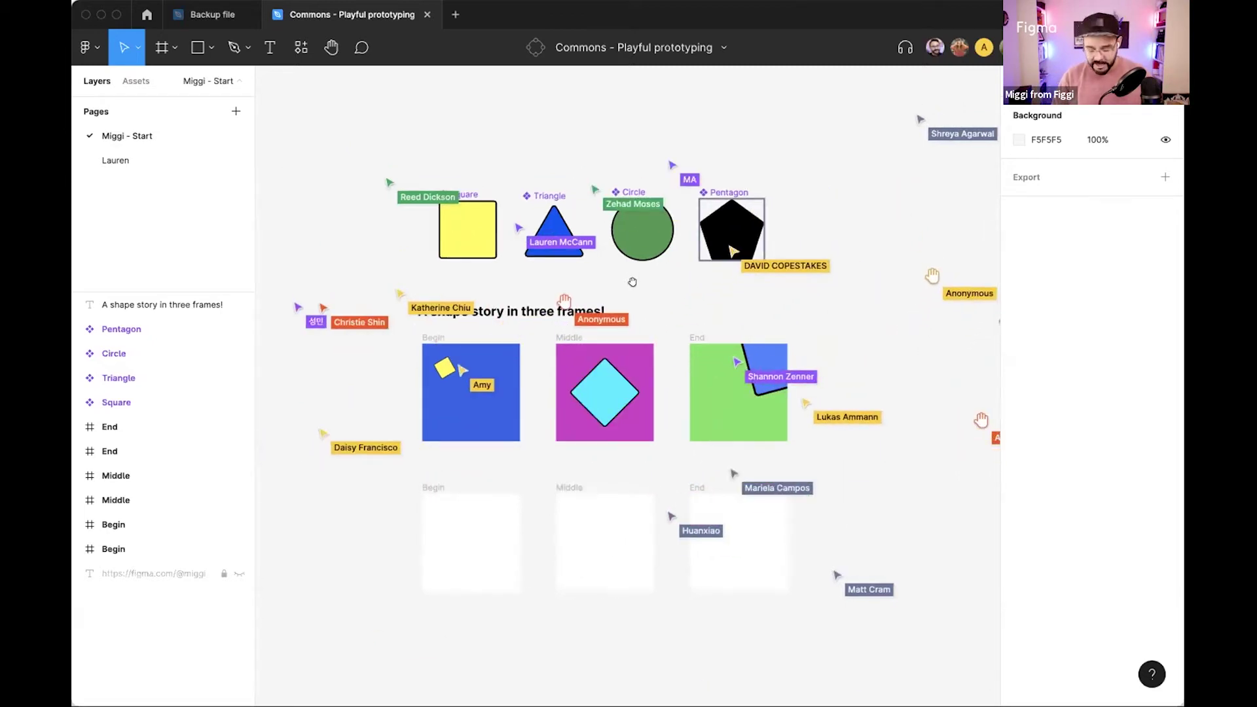
Turn off Multiplayer cursors through the command search 'mu'.
key(super+slash)
text(mu)
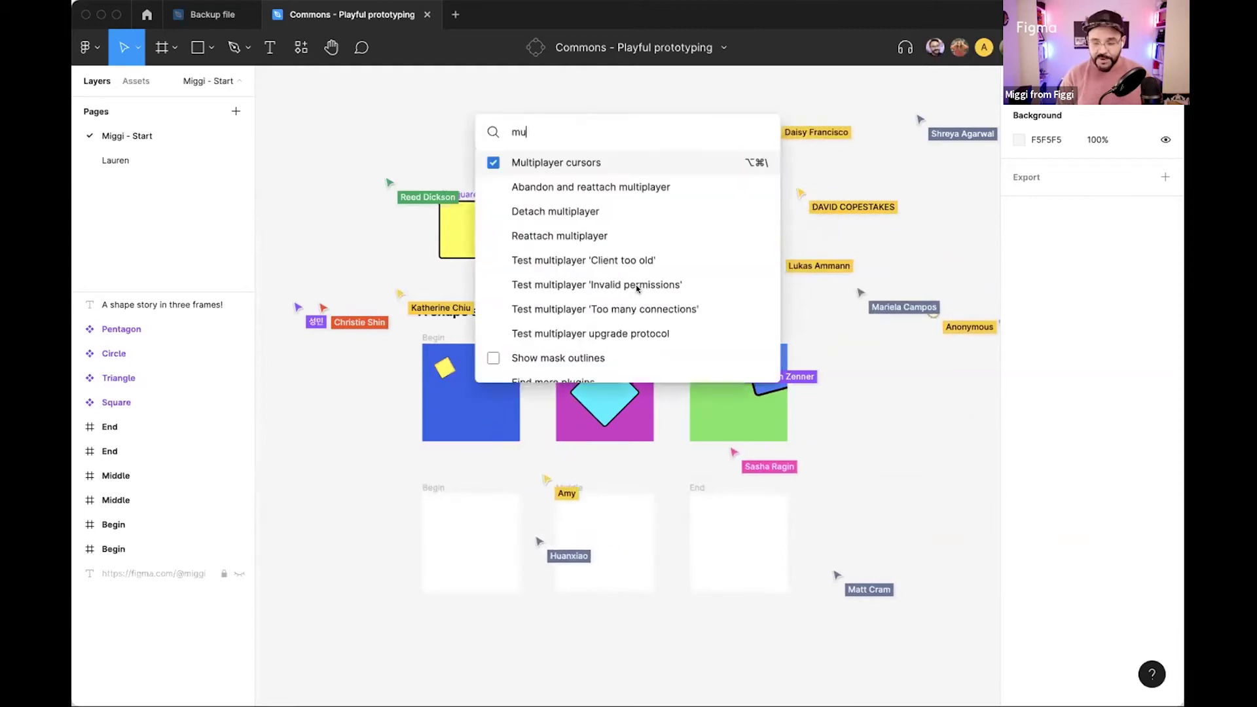
key(alt+super+backslash)
key(Escape)
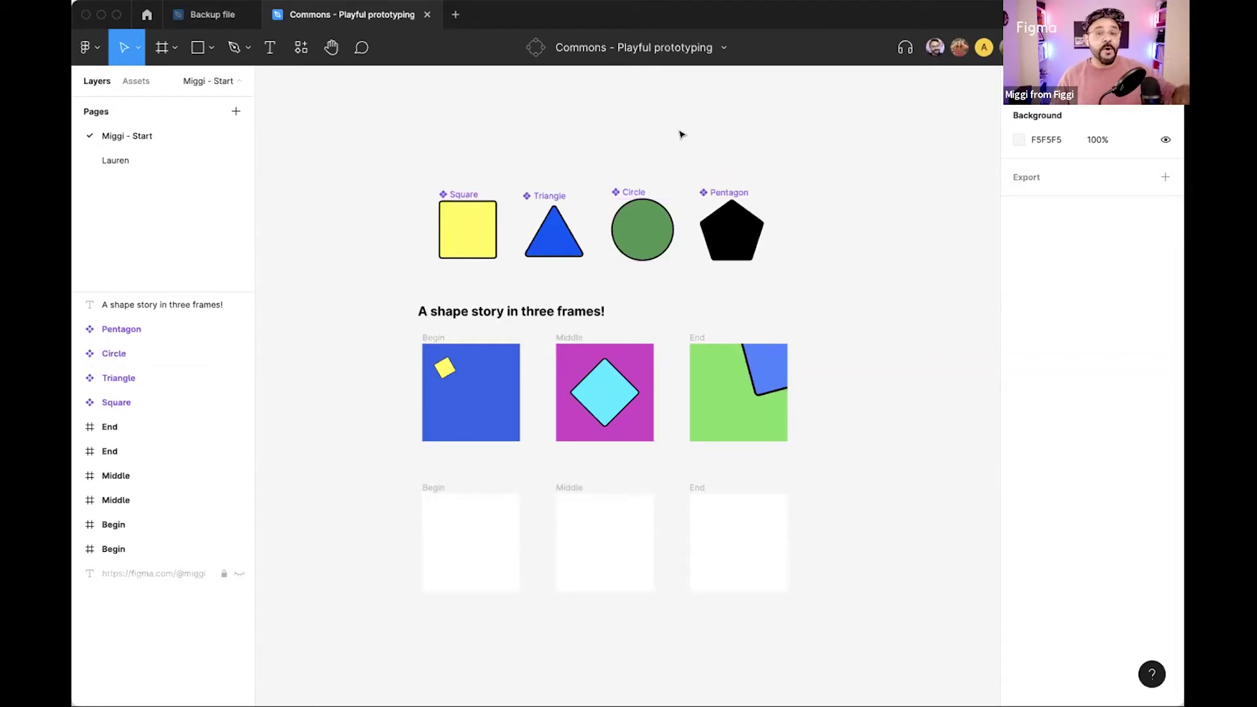
Look at the file options and sharing settings, closing both without changes.
click(723, 50)
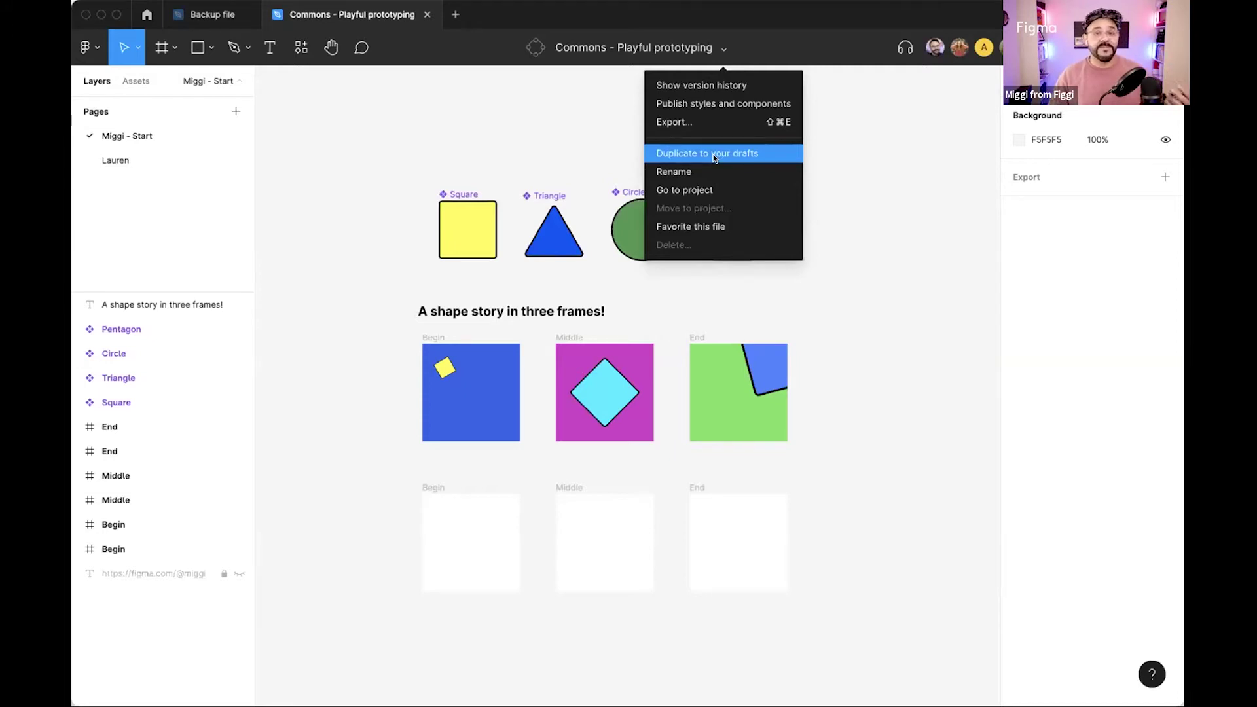
click(587, 158)
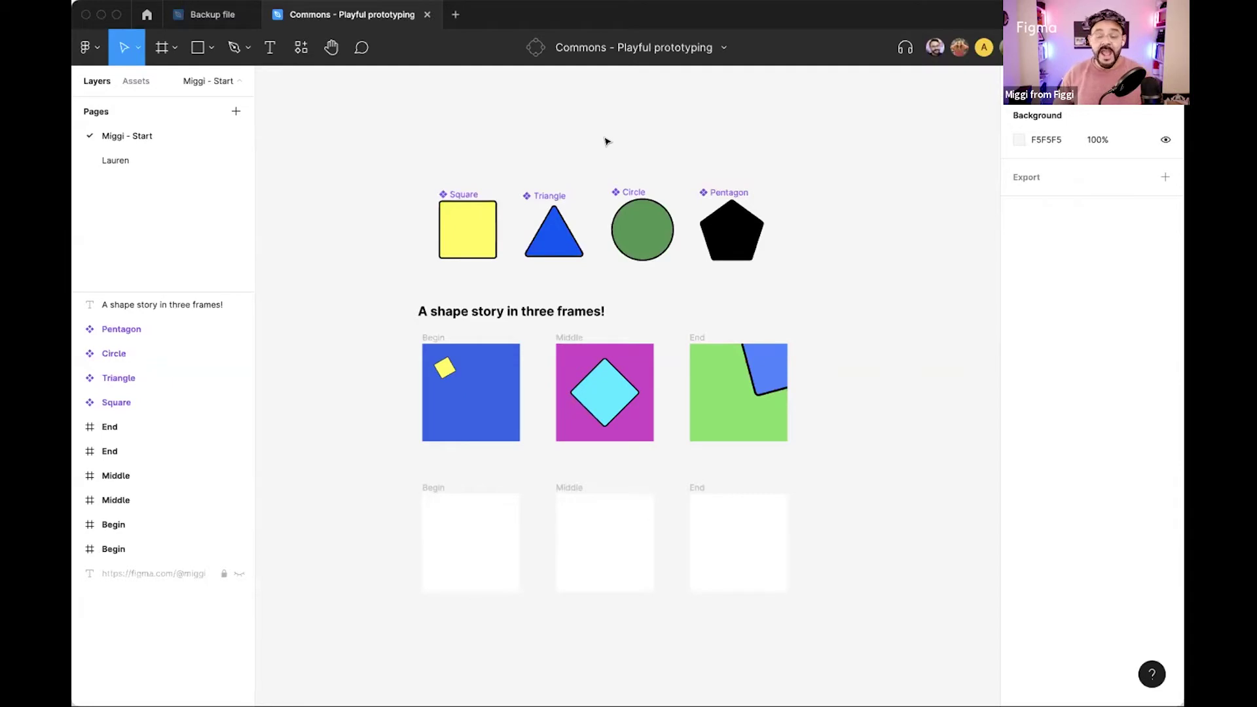
click(1048, 47)
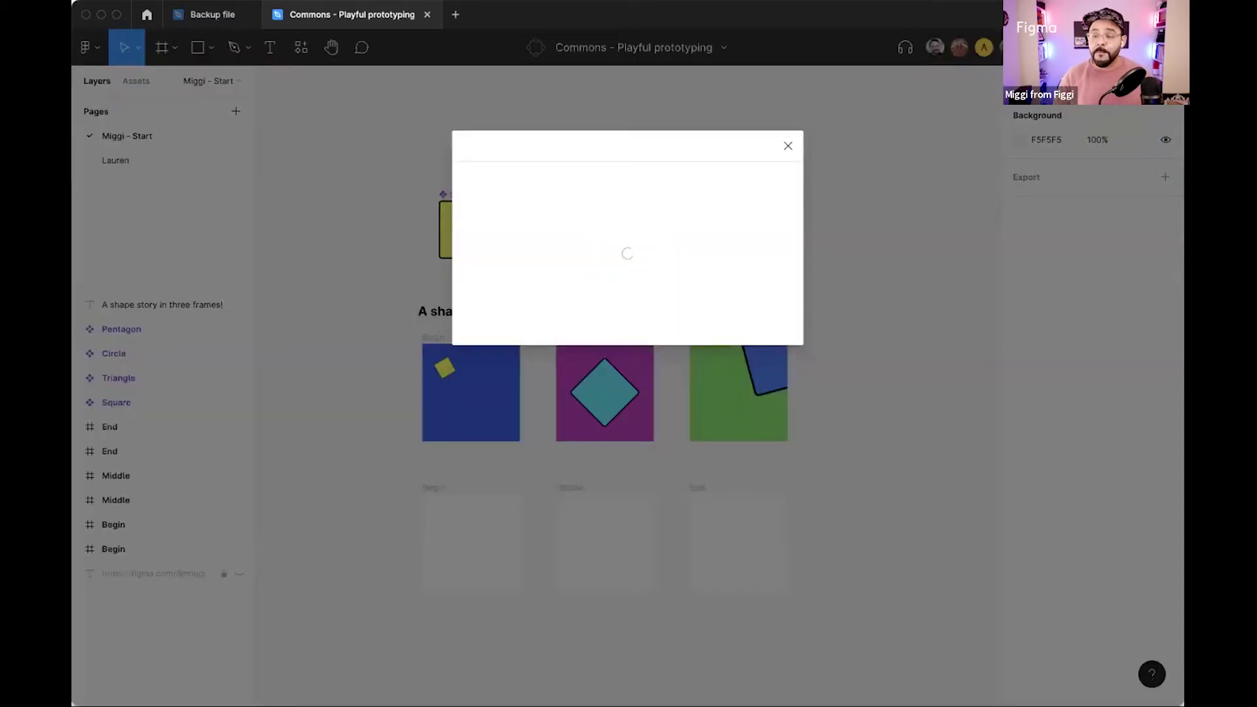
scroll(742, 331, down, 5)
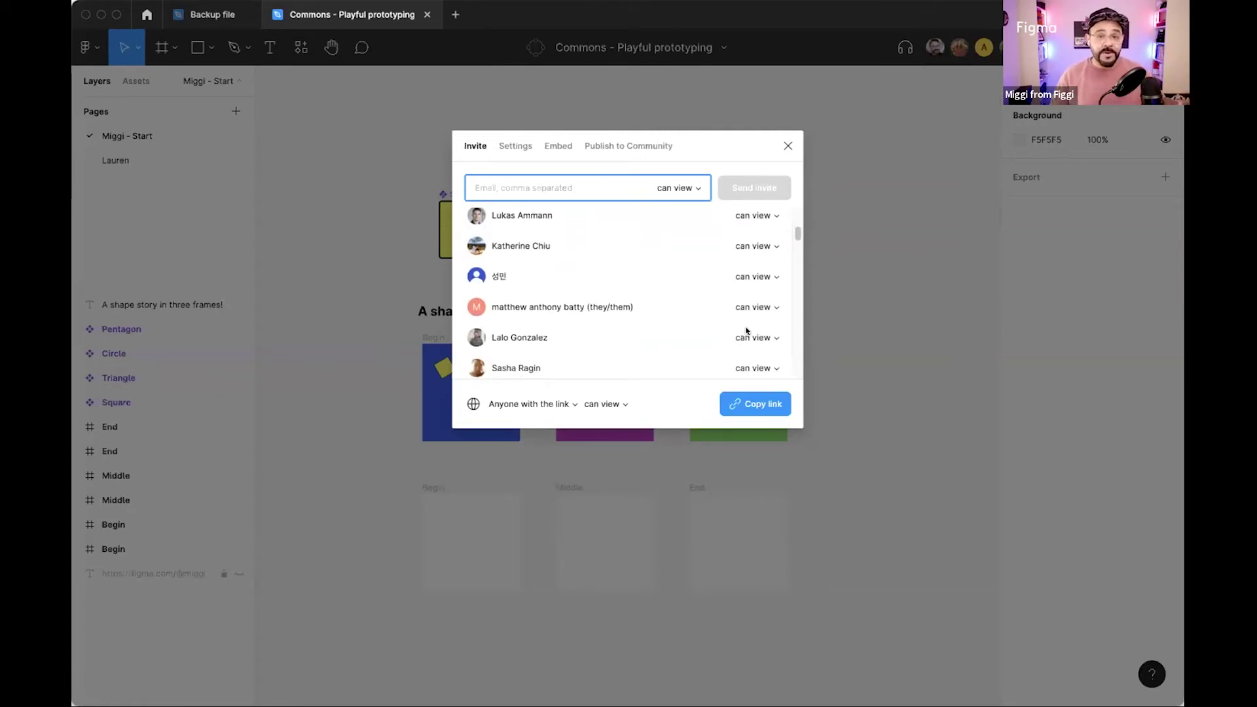
click(787, 146)
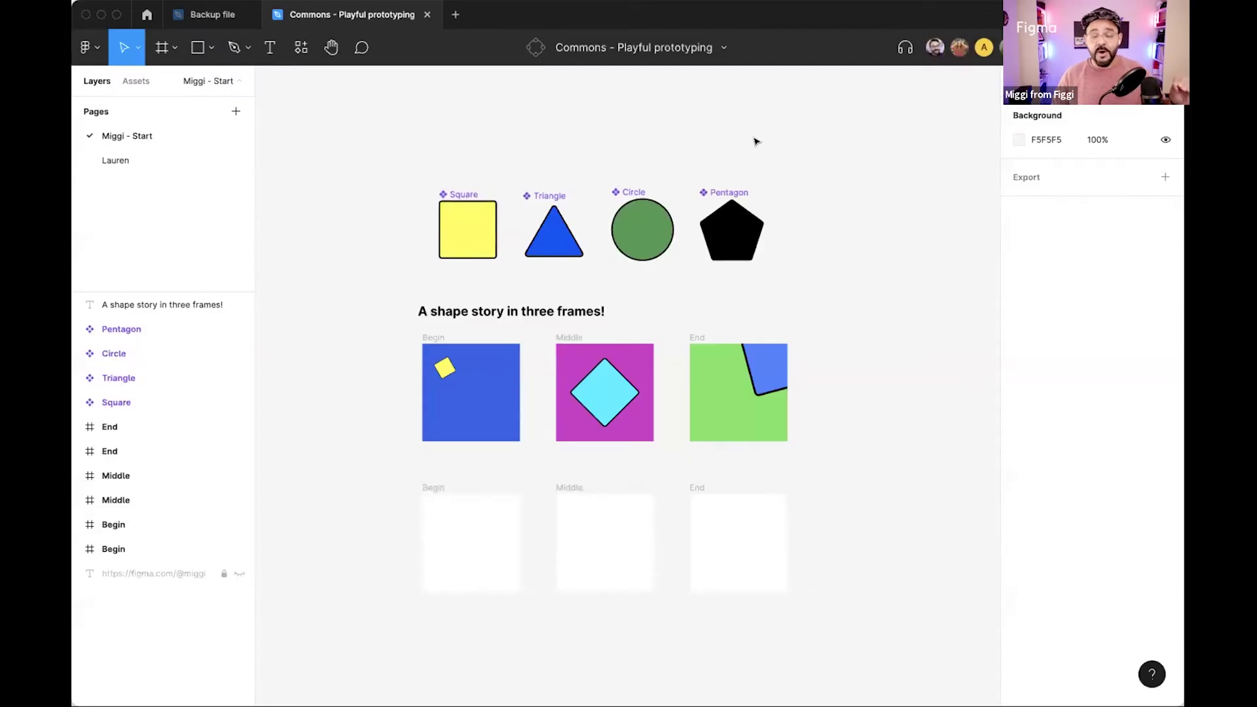
Duplicate Commons - Playful prototyping to your drafts, then close the Copy tab.
click(724, 49)
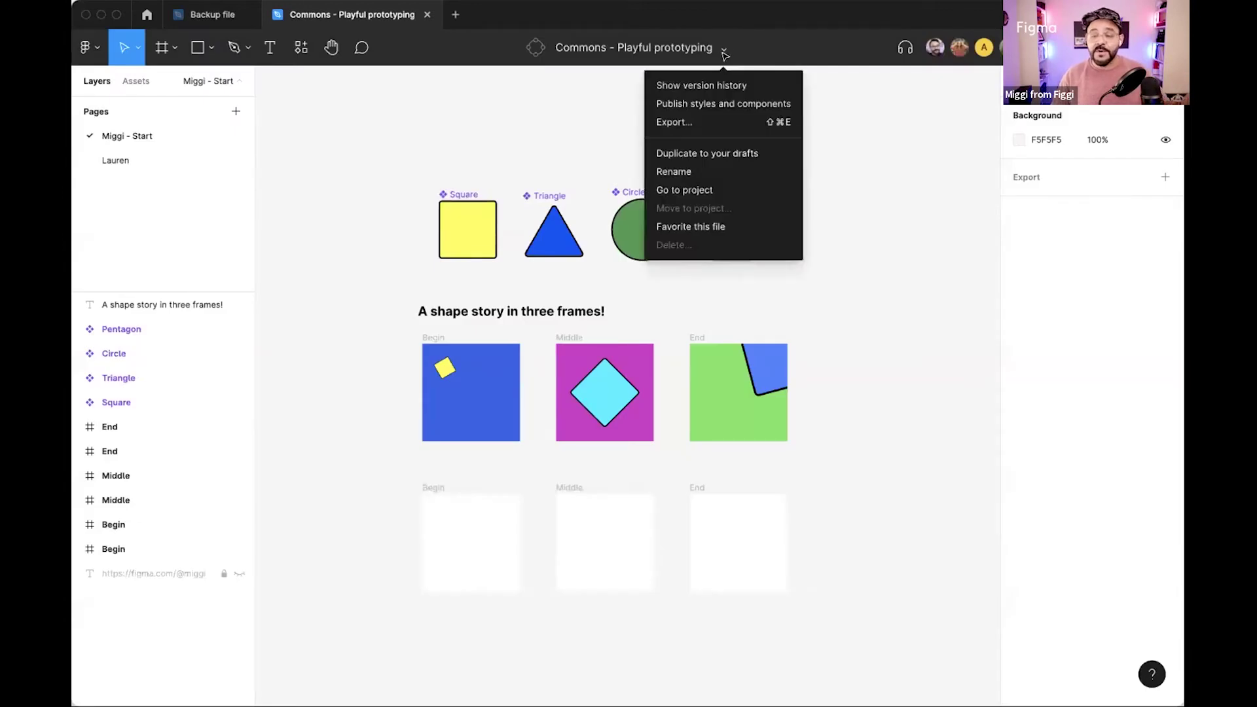
click(716, 153)
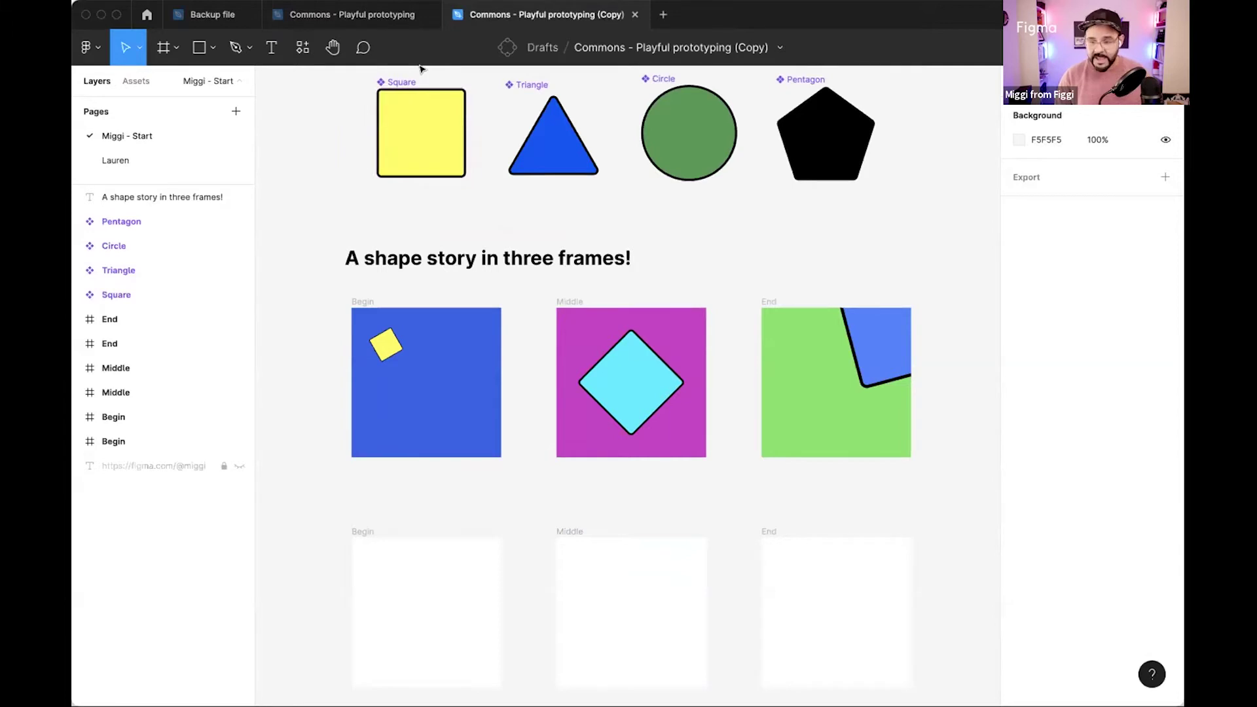
key(super+w)
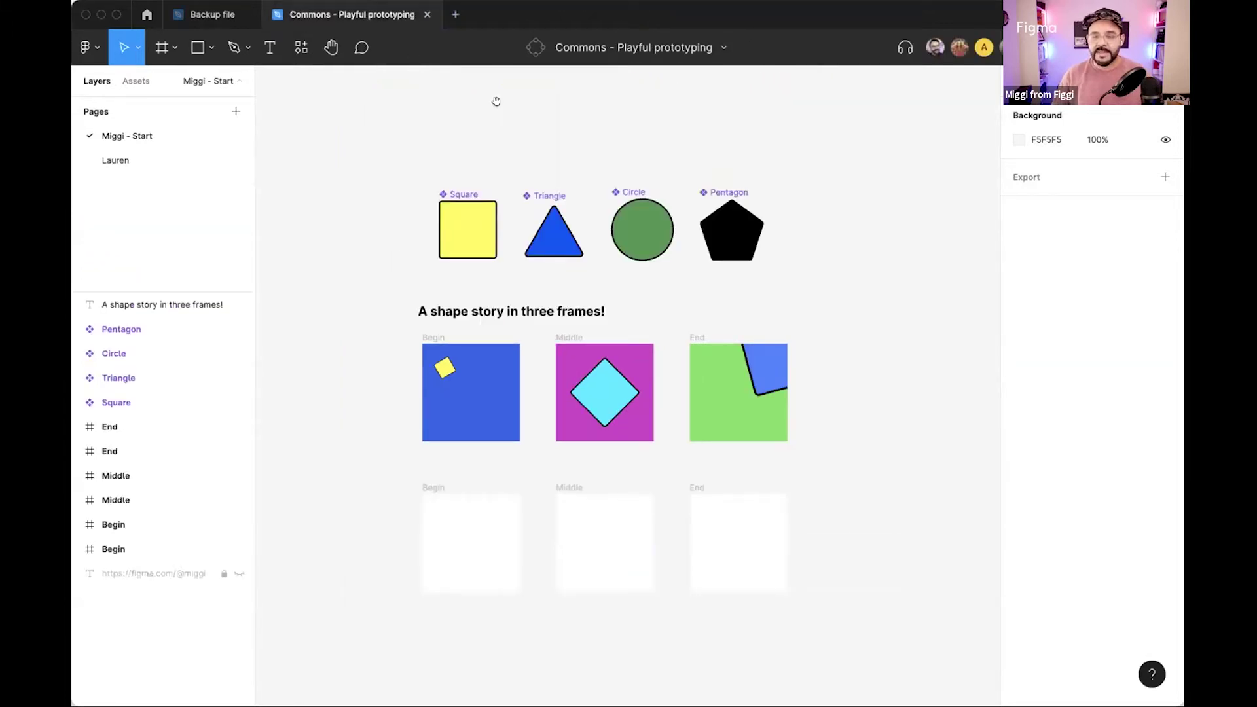
Select the Begin frame on the shape-story canvas.
scroll(496, 101, up, 1)
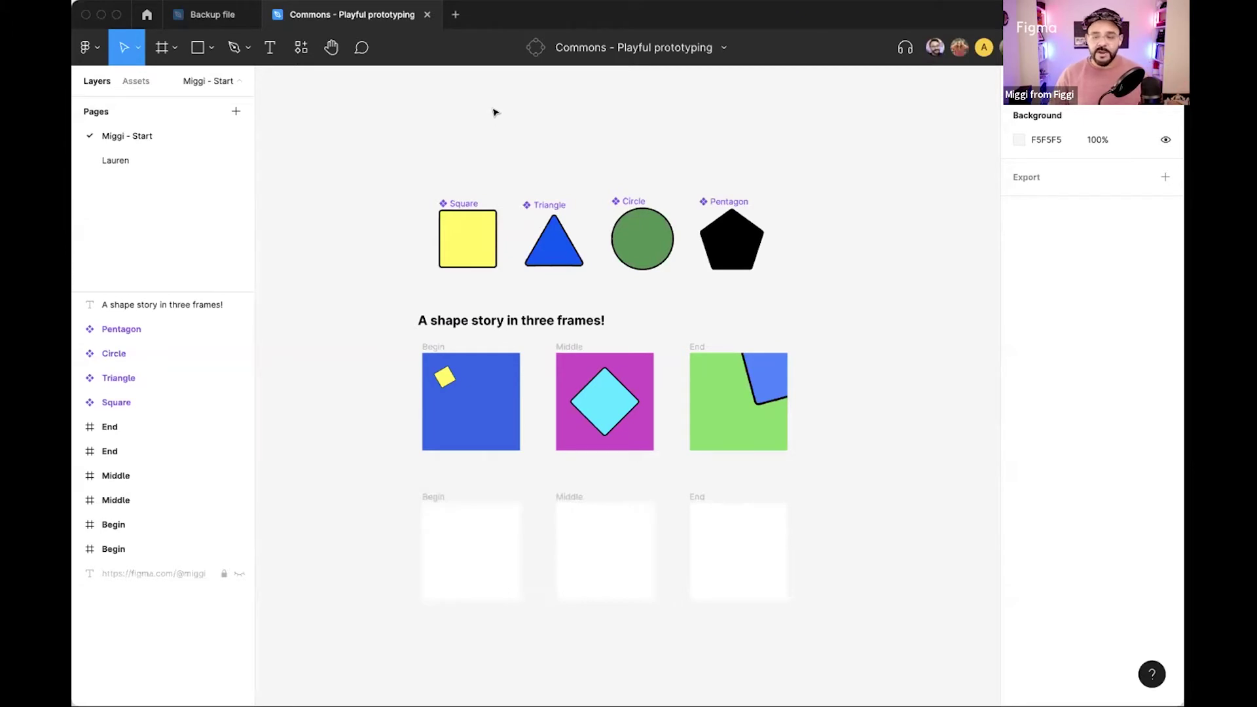
scroll(513, 229, down, 3)
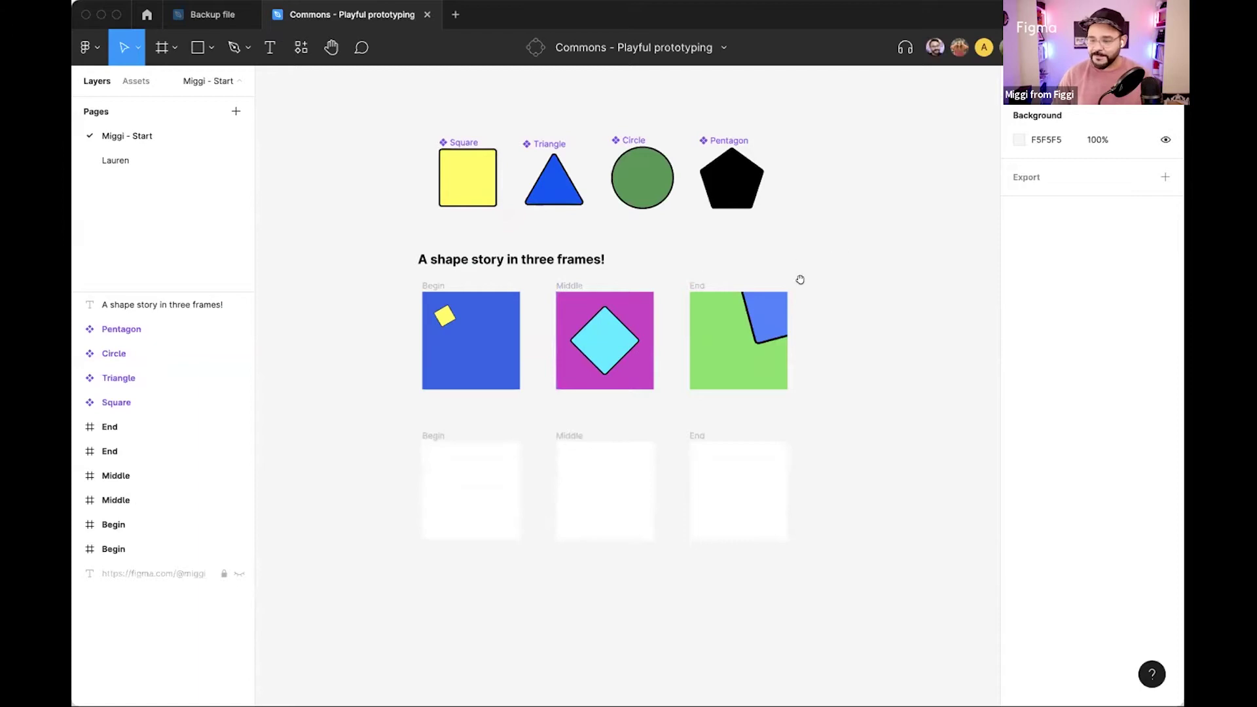
scroll(727, 235, up, 5)
click(300, 300)
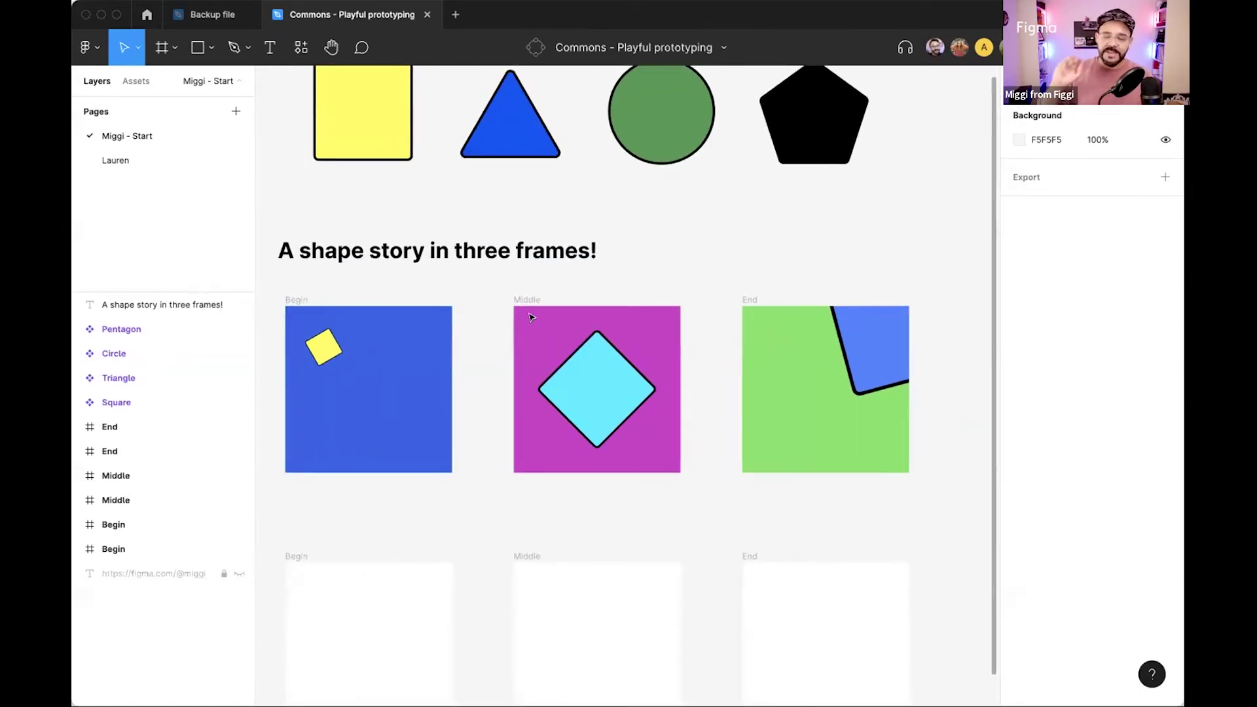
scroll(528, 317, down, 4)
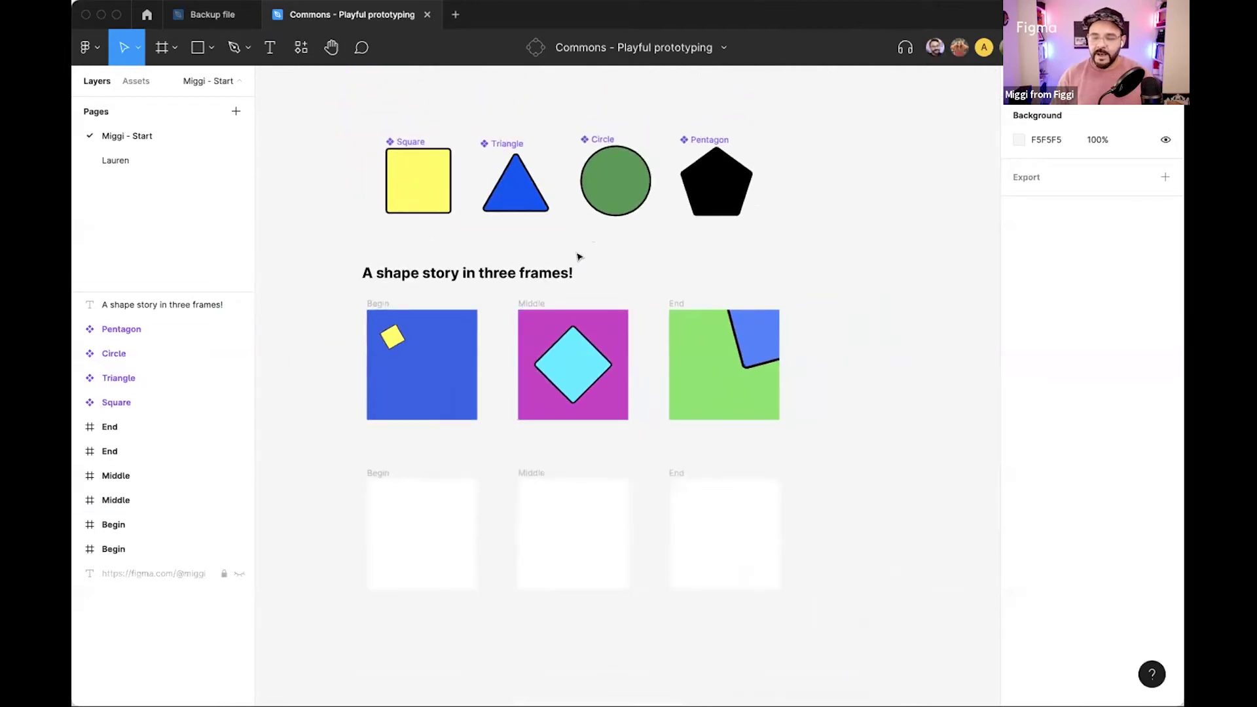
Present the Play flow prototype, then close the preview and return to the editor.
key(super+alt+Return)
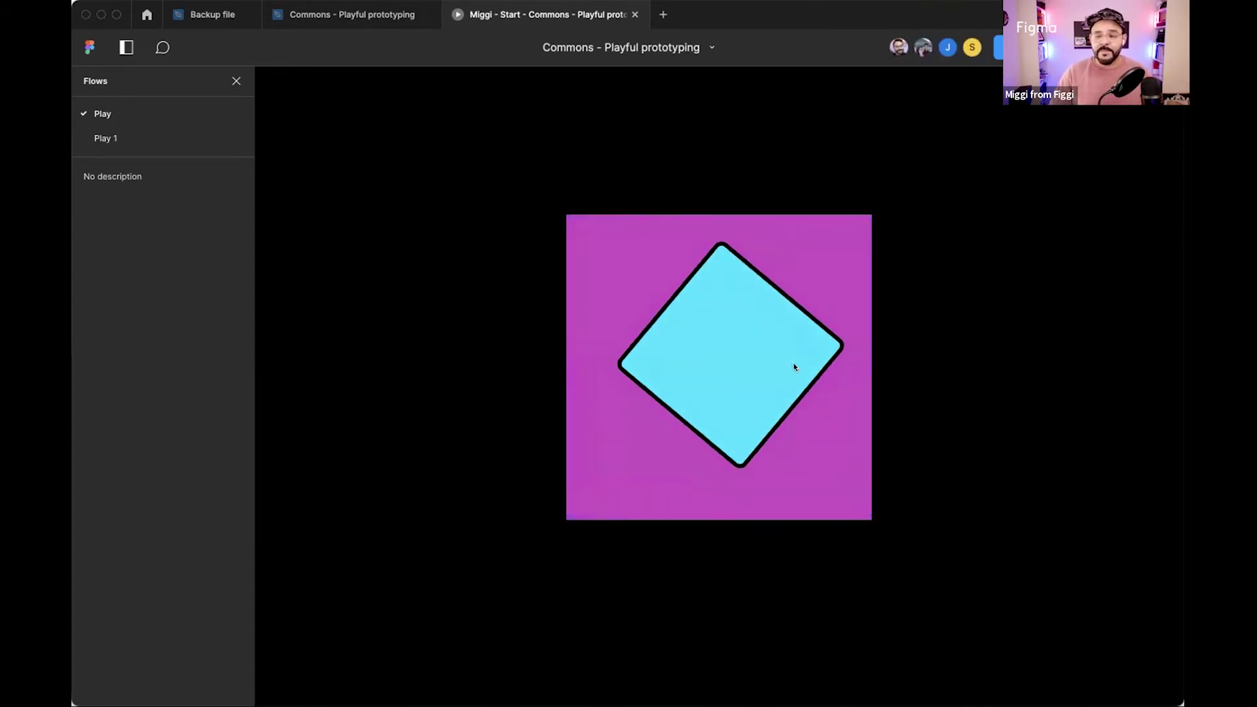
click(634, 13)
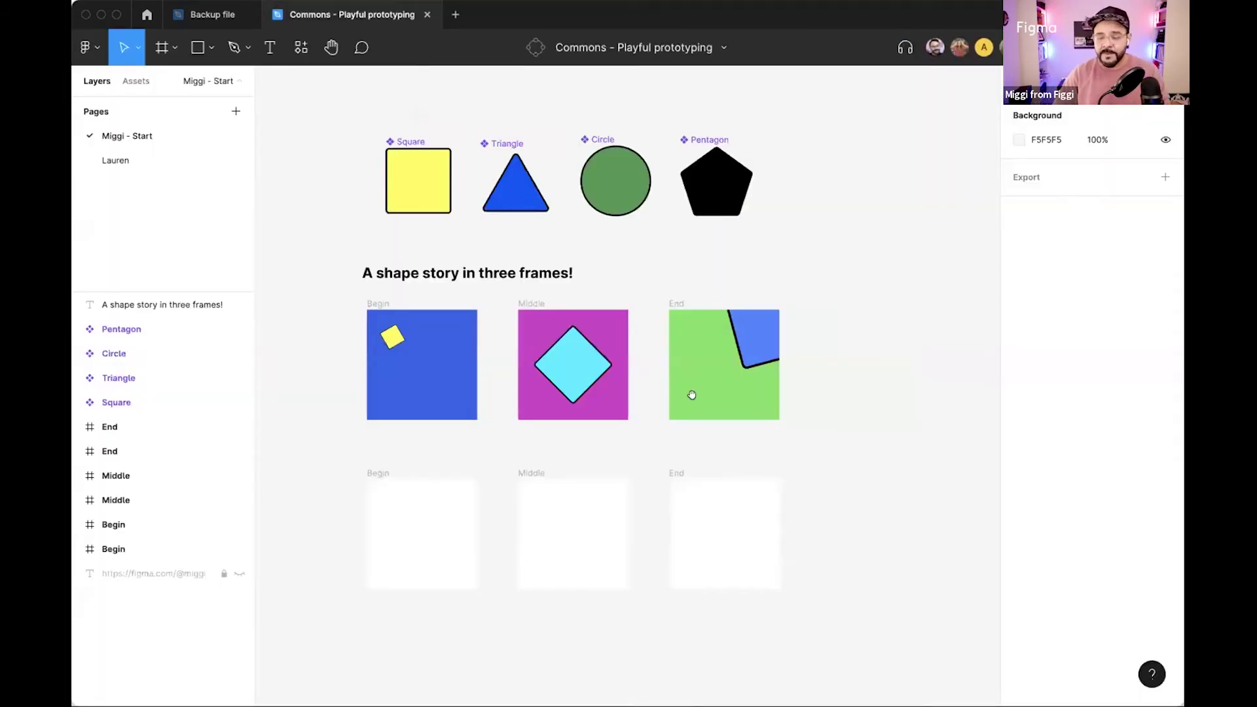
scroll(692, 395, down, 2)
scroll(648, 348, up, 6)
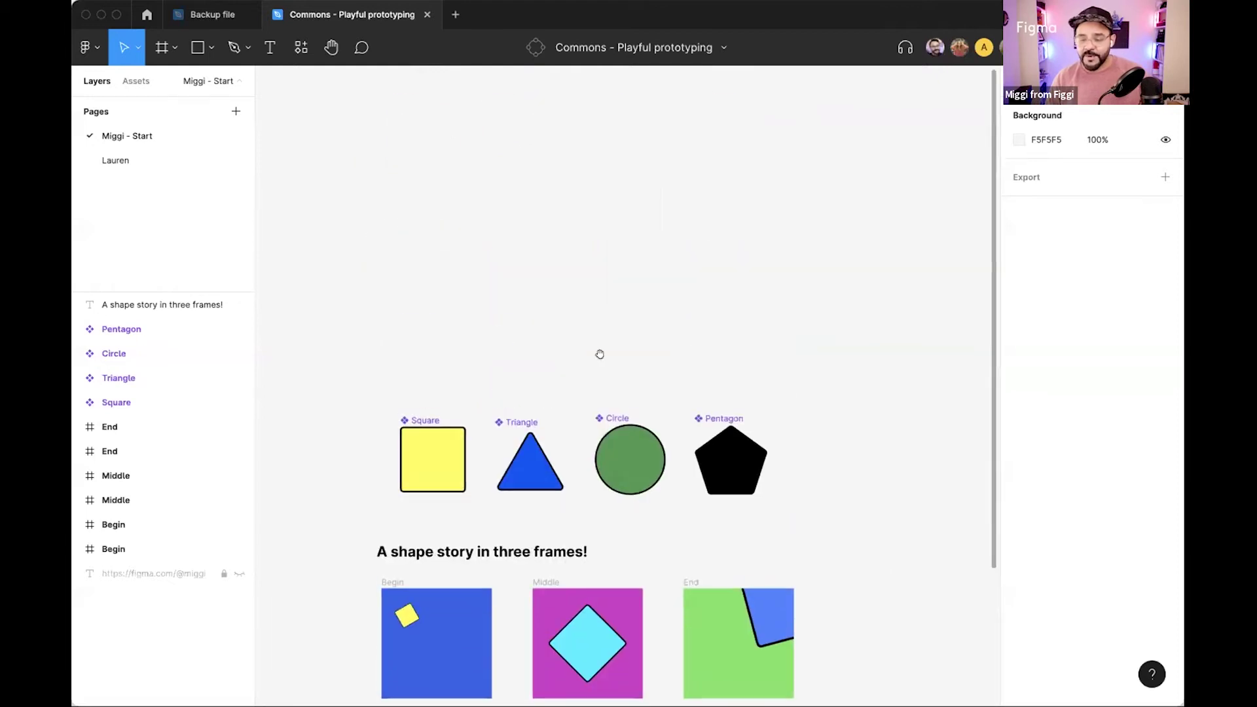
scroll(600, 355, down, 2)
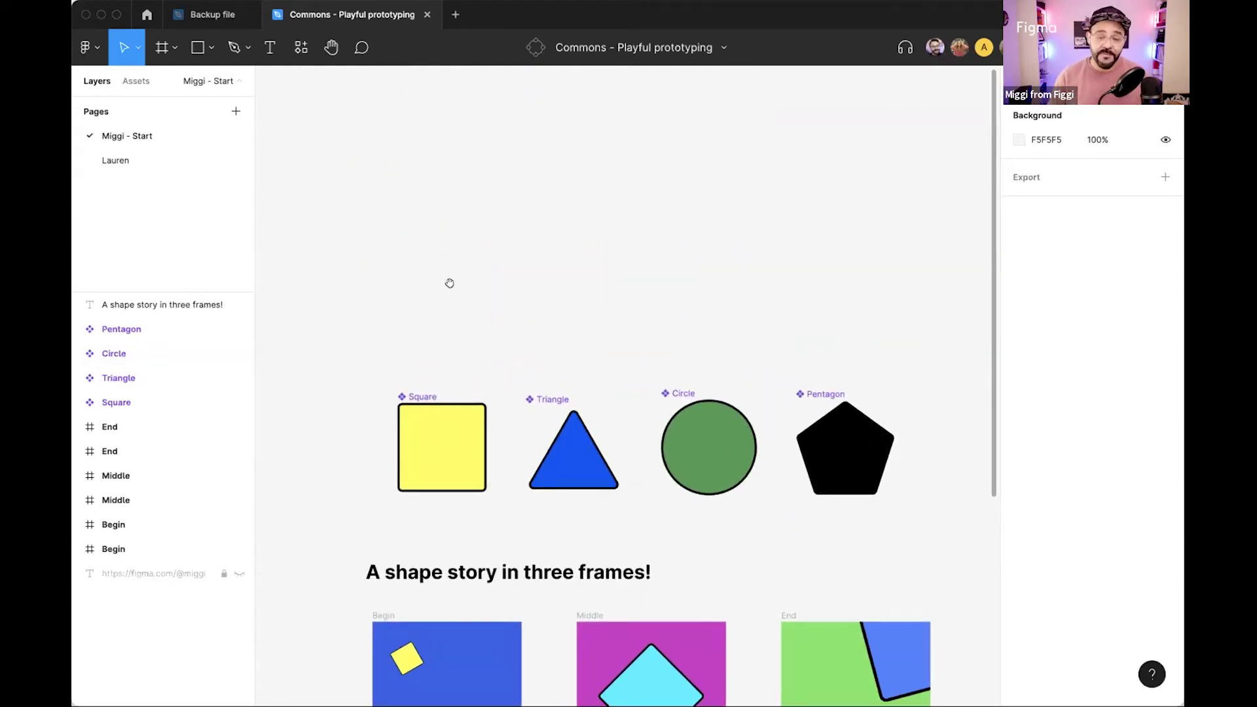
Draw a new frame above the shape components and set its width to 400.
key(f)
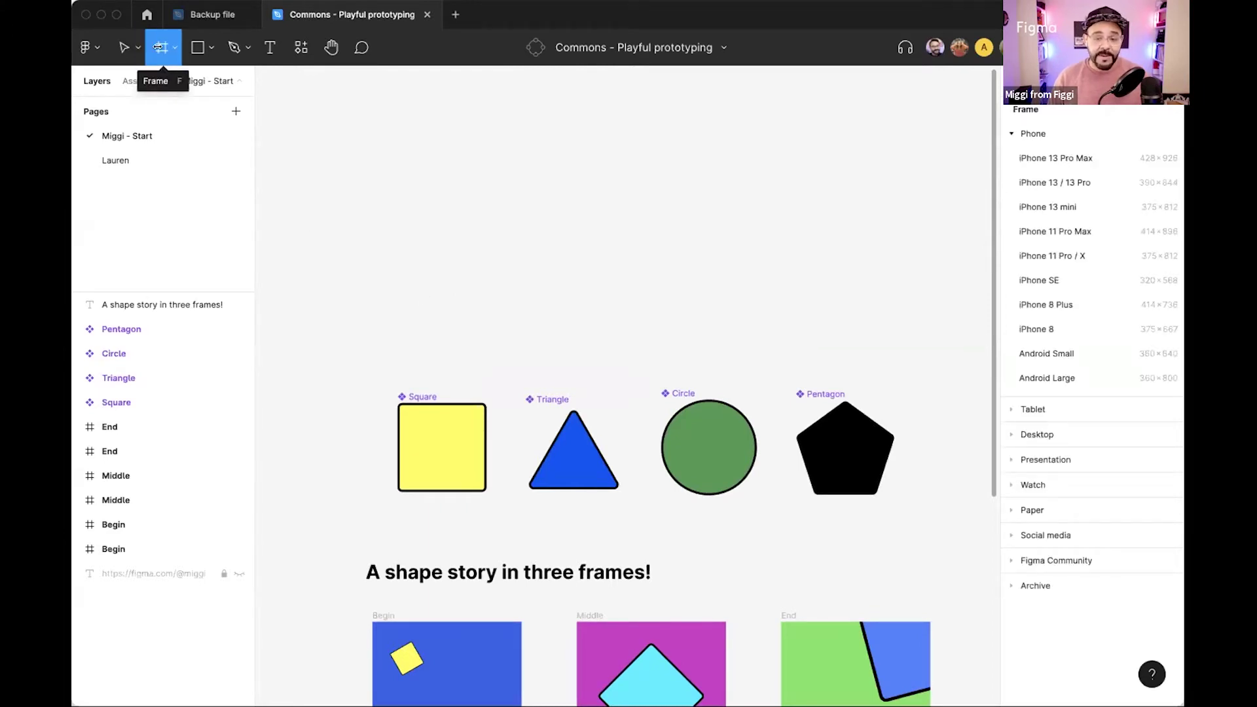
drag(366, 153, 517, 300)
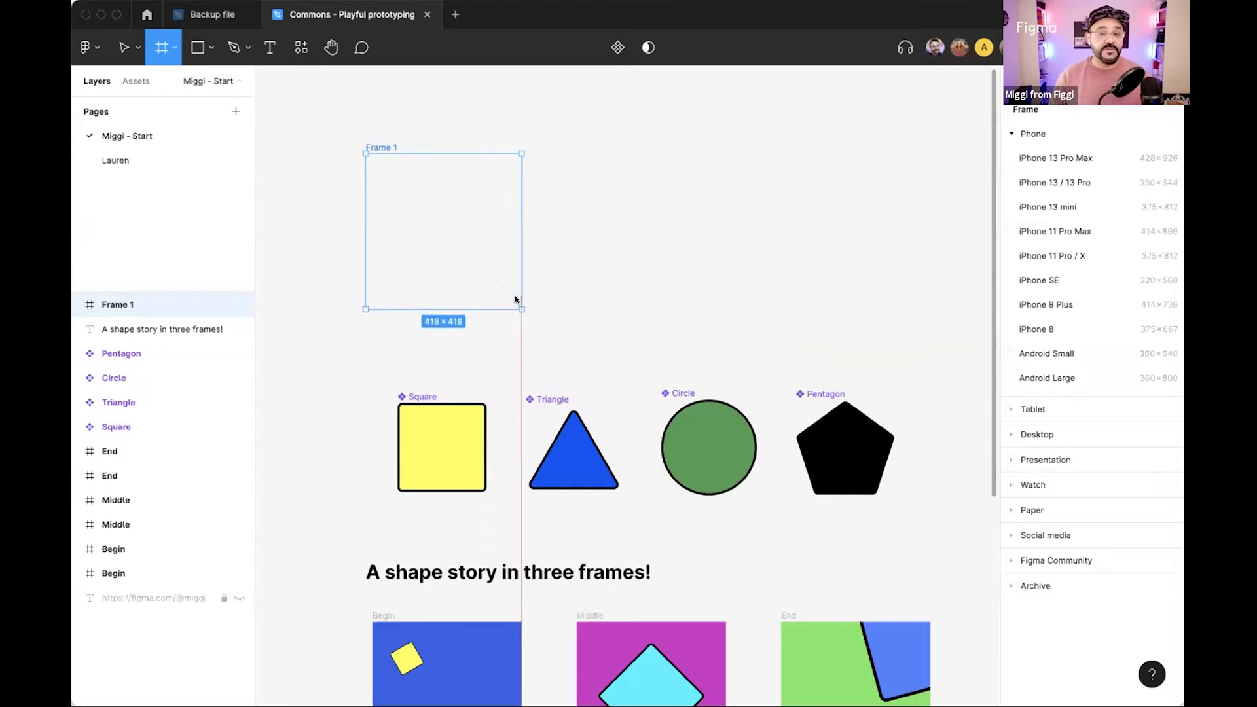
drag(519, 301, 526, 313)
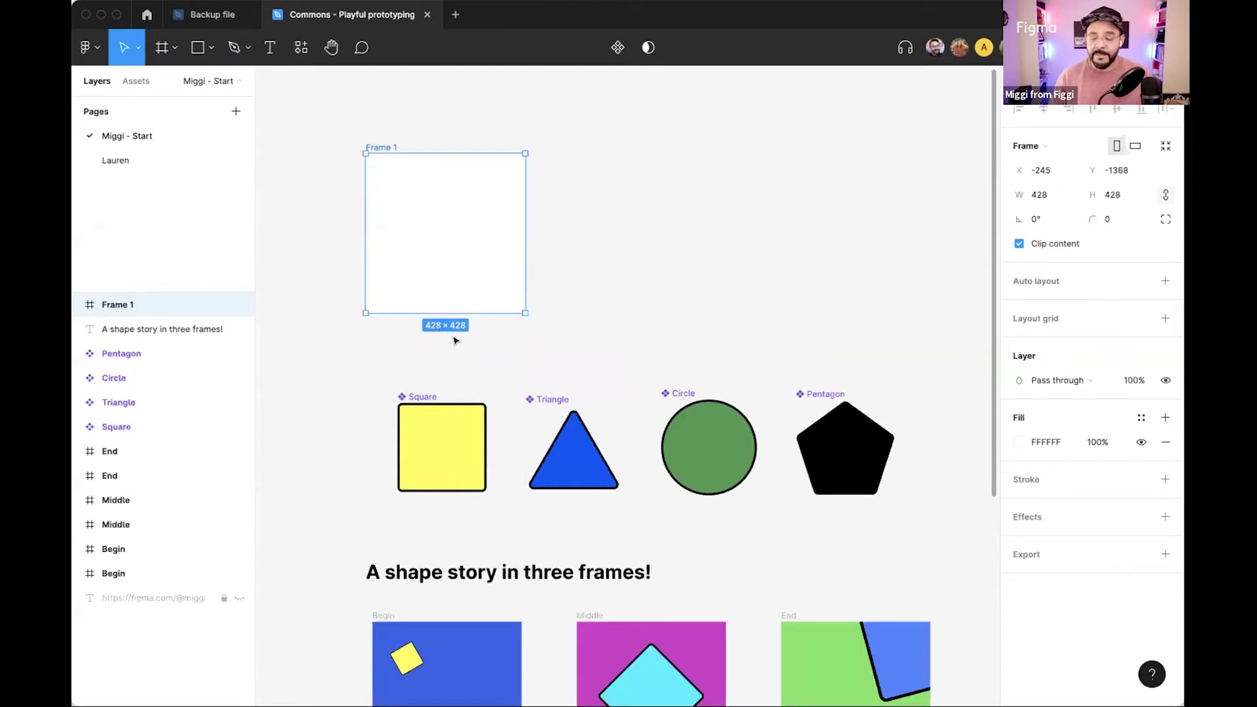
click(1044, 193)
text(400)
key(Tab)
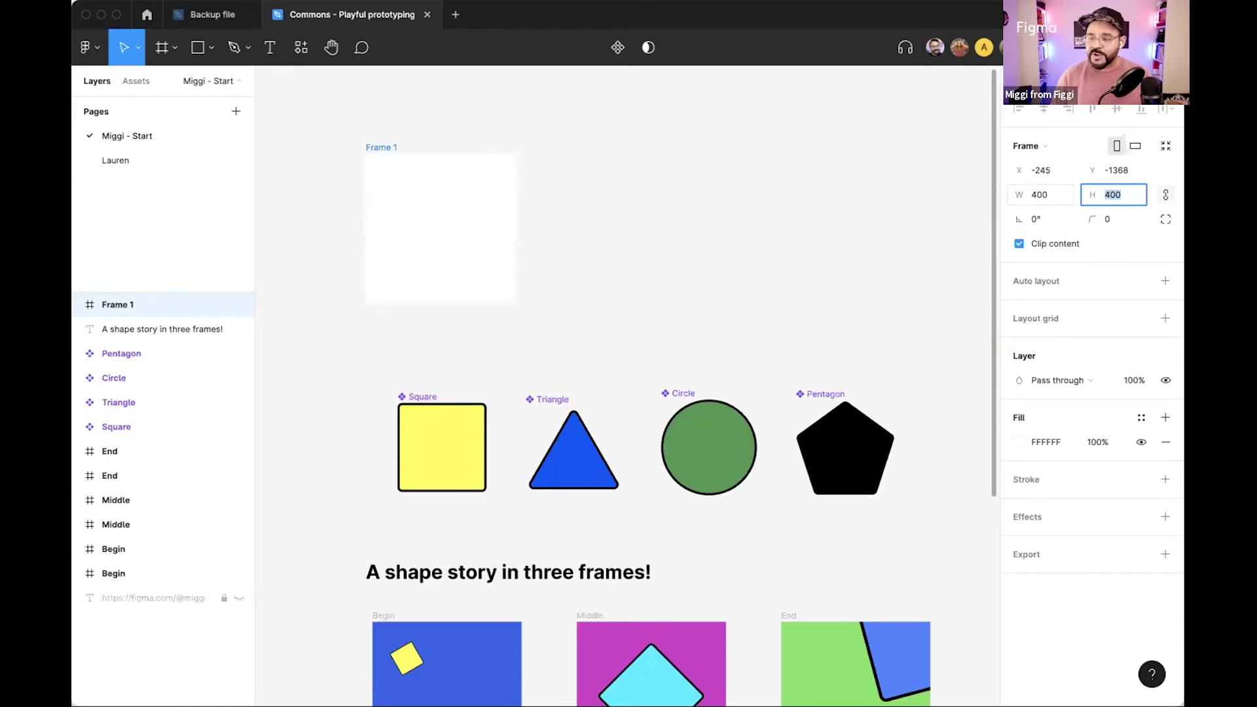
Reposition Frame 1 and rename it 'start'.
click(797, 258)
drag(434, 206, 449, 213)
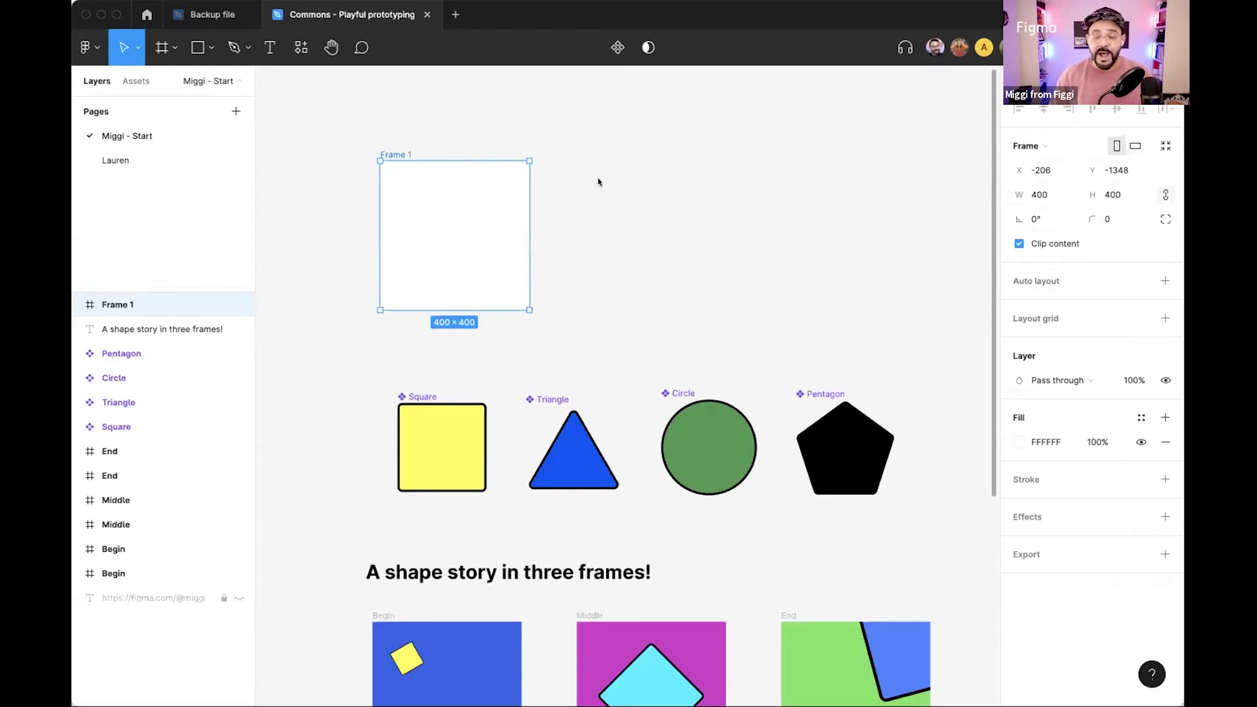
click(737, 285)
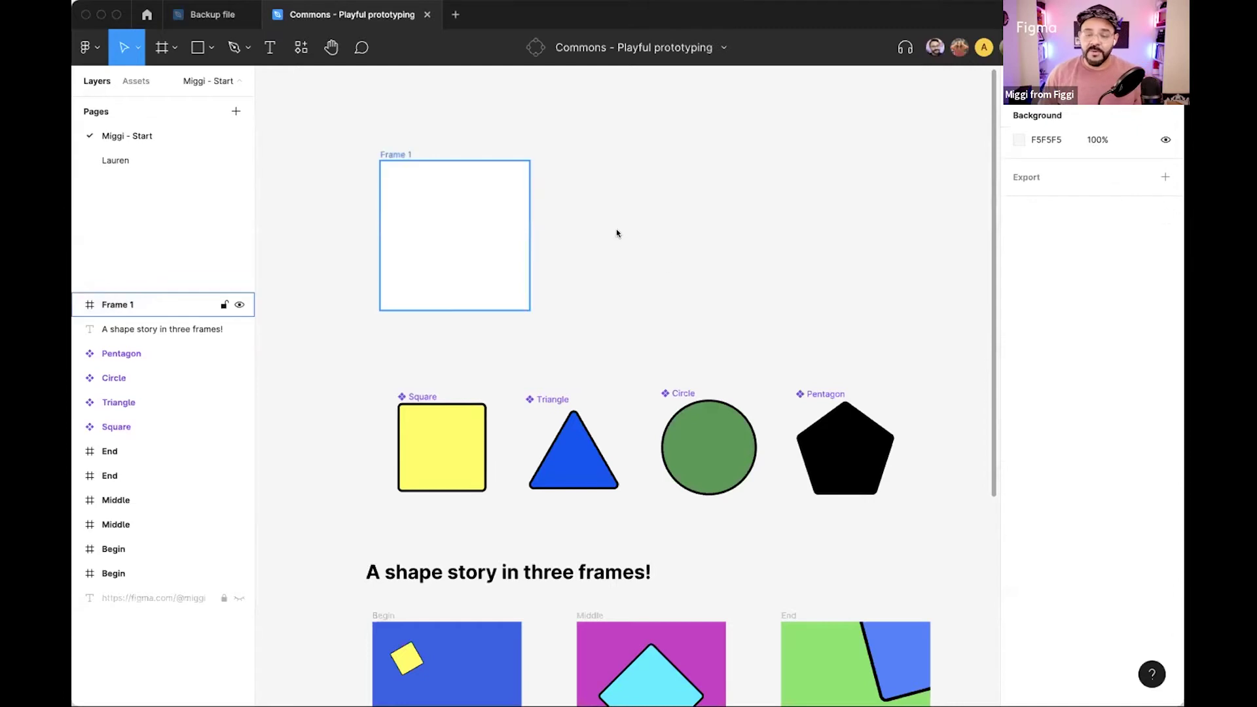
double_click(397, 155)
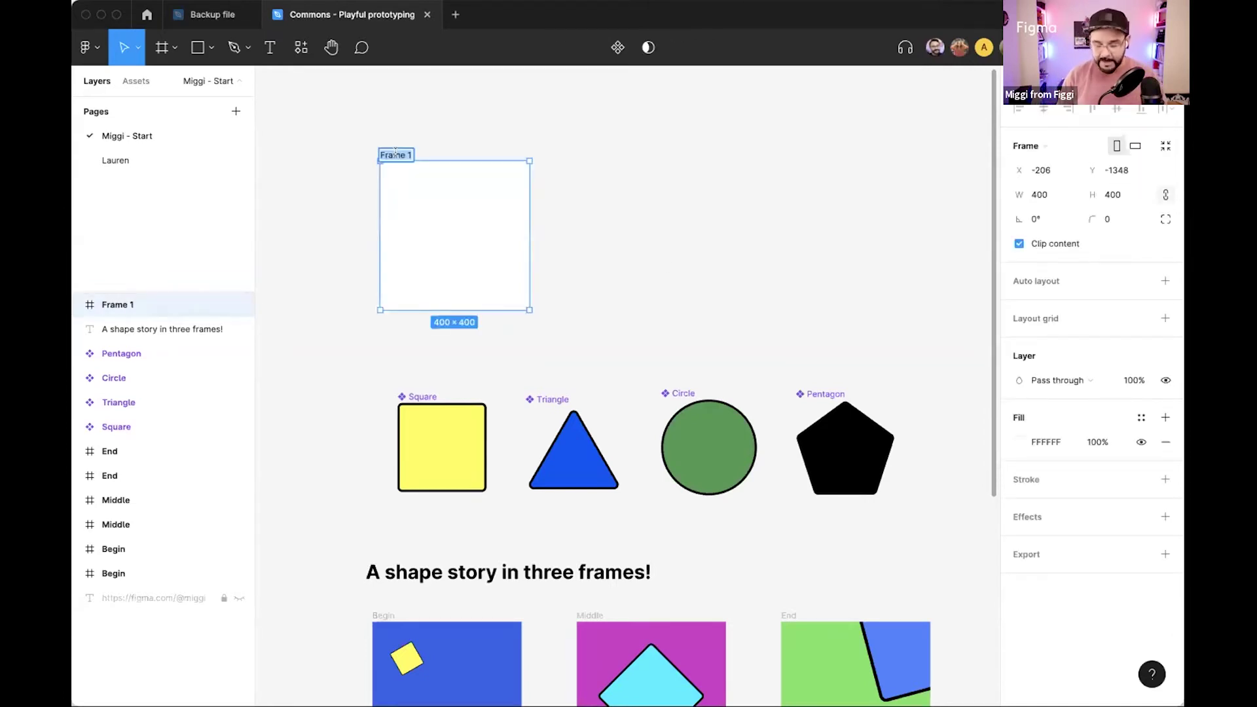
text(start)
key(Return)
Alt-drag a copy of start to its right and name it 'Middle'.
drag(497, 197, 609, 169)
double_click(597, 156)
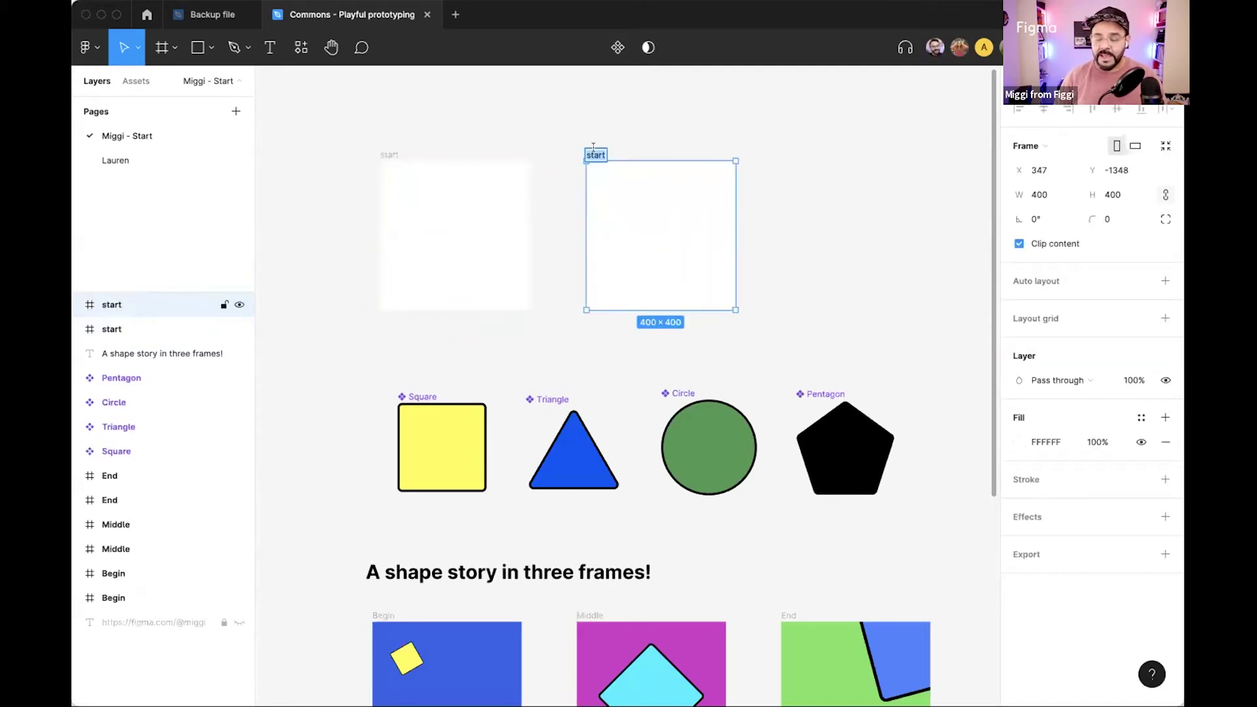
text(Middle)
key(Return)
click(688, 123)
Duplicate Middle to the right and name the copy 'End'.
click(630, 228)
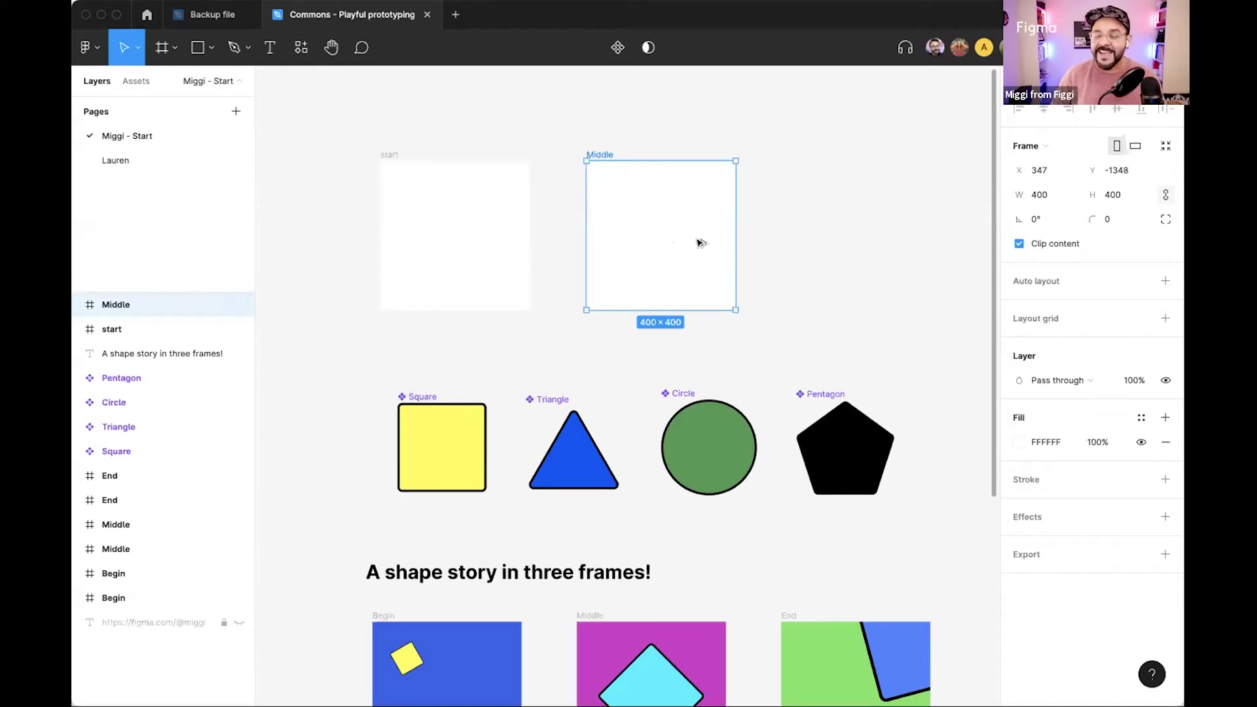
key(super+d)
drag(645, 242, 636, 242)
click(794, 156)
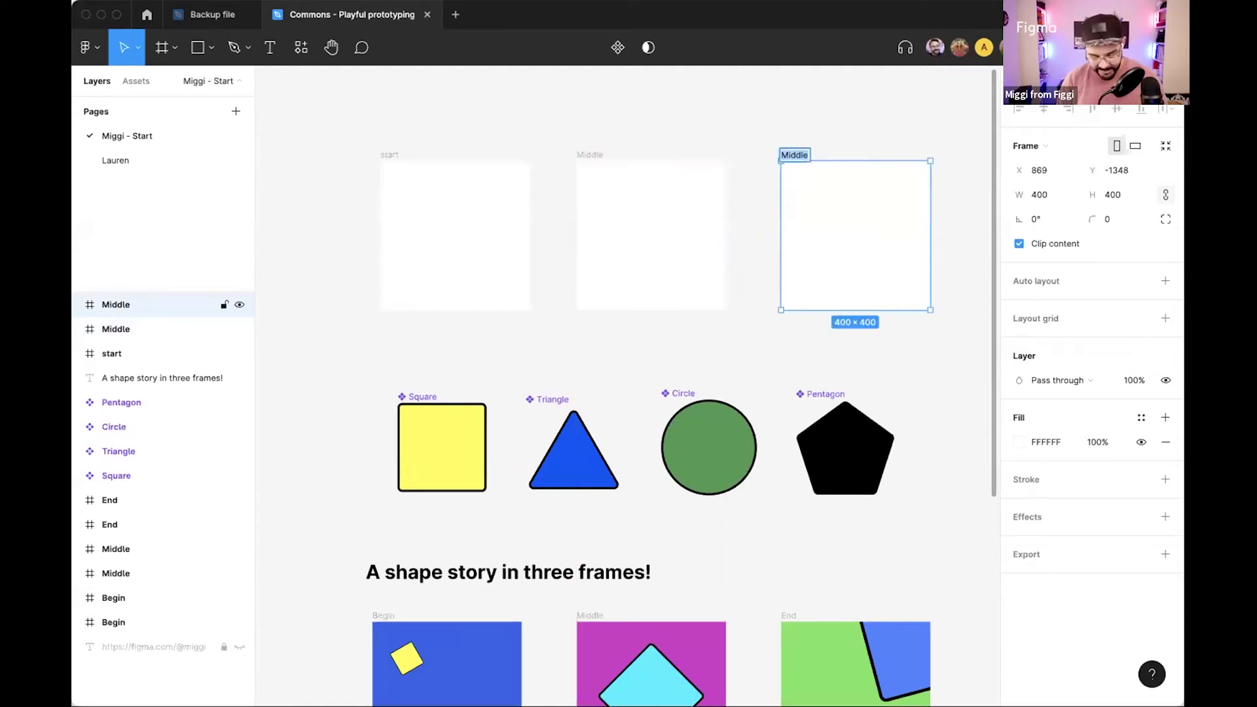
text(End)
key(Return)
click(652, 108)
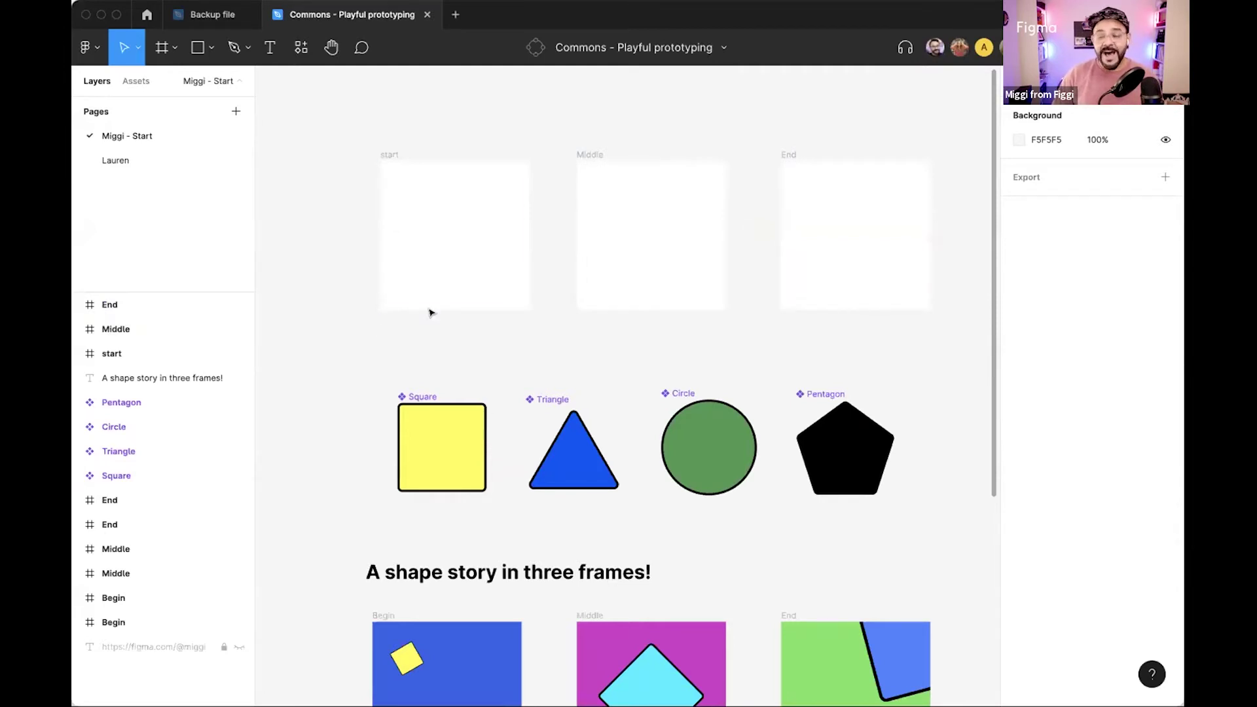
Draw a star above the start frame with the Star tool and give it 6 points.
click(136, 82)
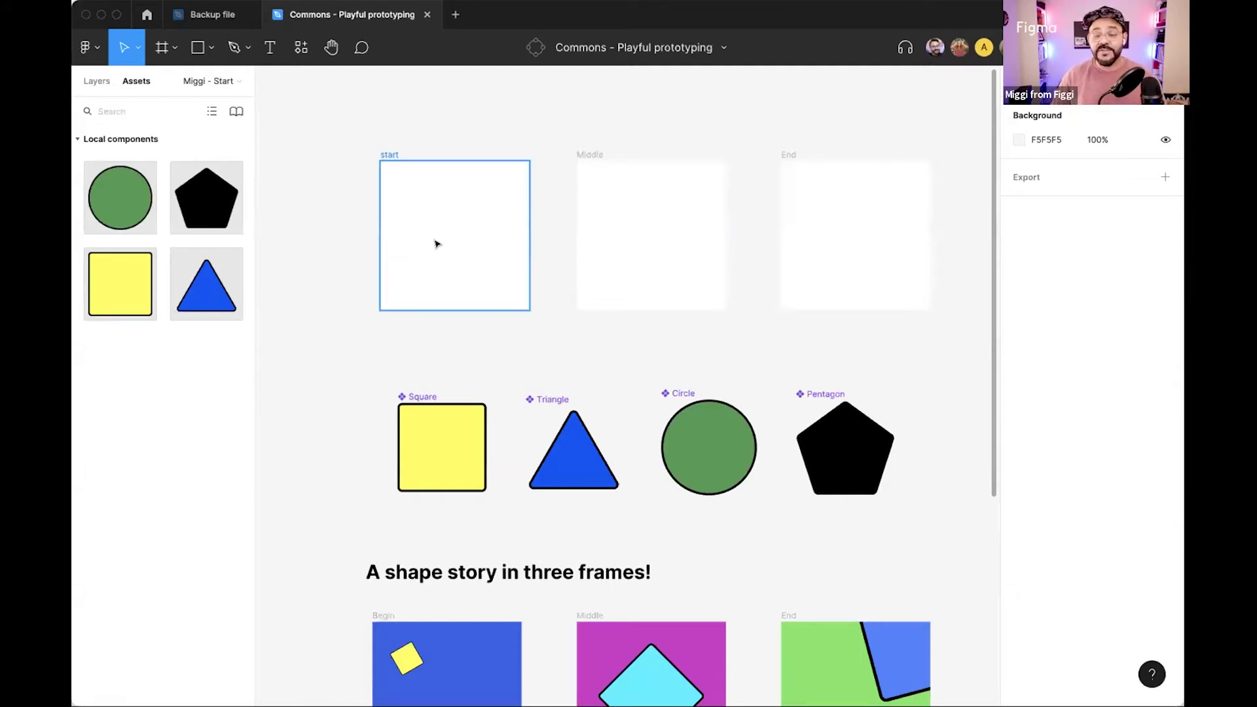
click(97, 80)
scroll(488, 281, up, 3)
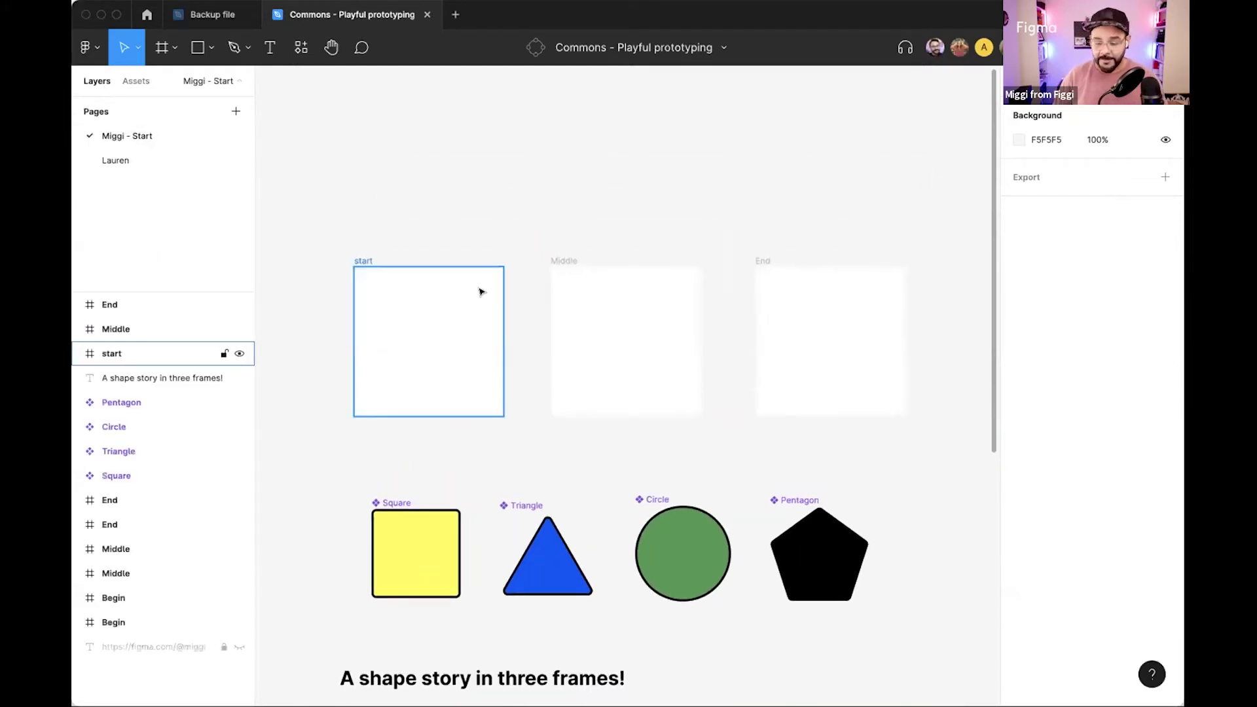
click(204, 47)
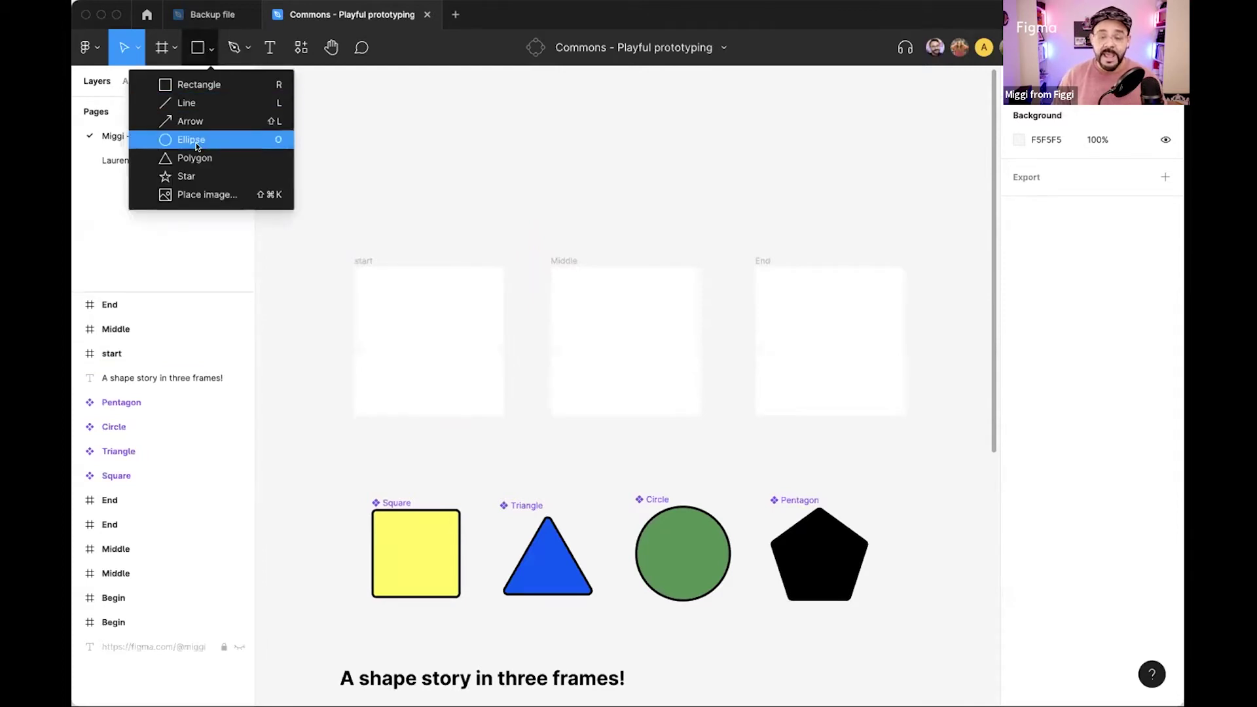
click(189, 176)
drag(354, 114, 479, 222)
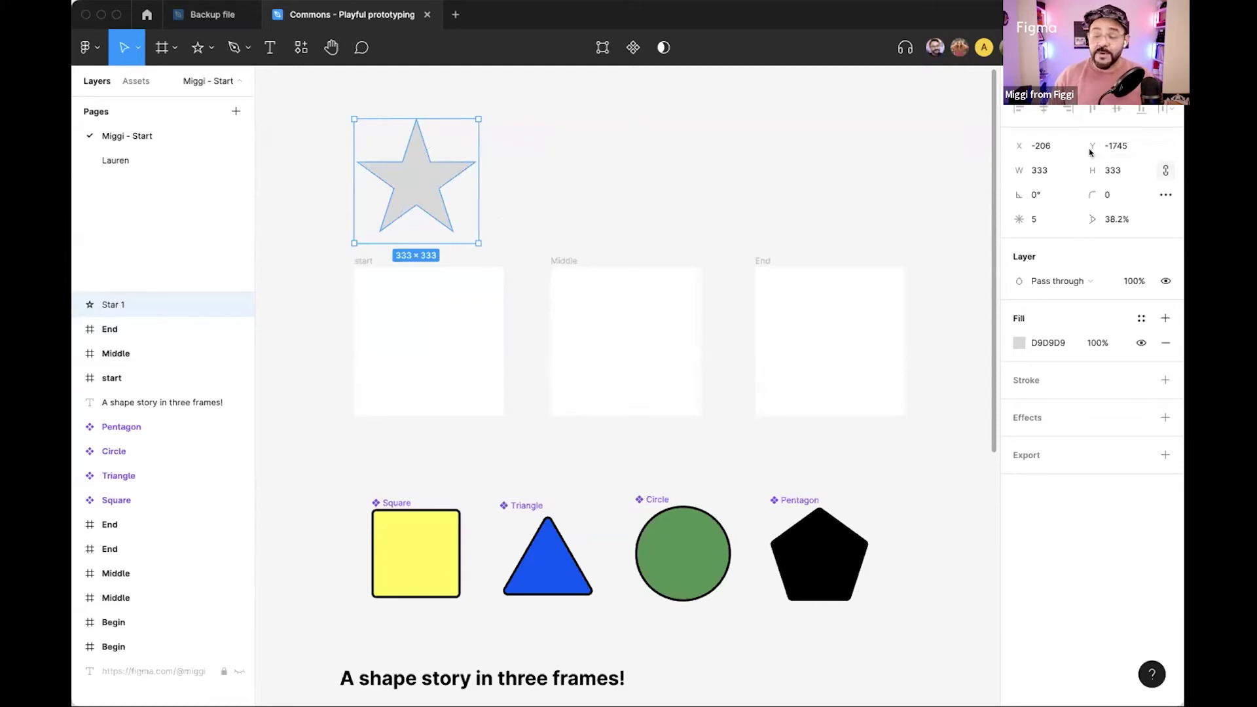
drag(412, 172, 417, 168)
mouse_move(1019, 220)
mouse_down()
mouse_move(1049, 222)
mouse_move(1016, 227)
mouse_up()
Fatten the star's points, fill it blue 0D51F6 and add an 11 black stroke.
drag(1092, 220, 183, 209)
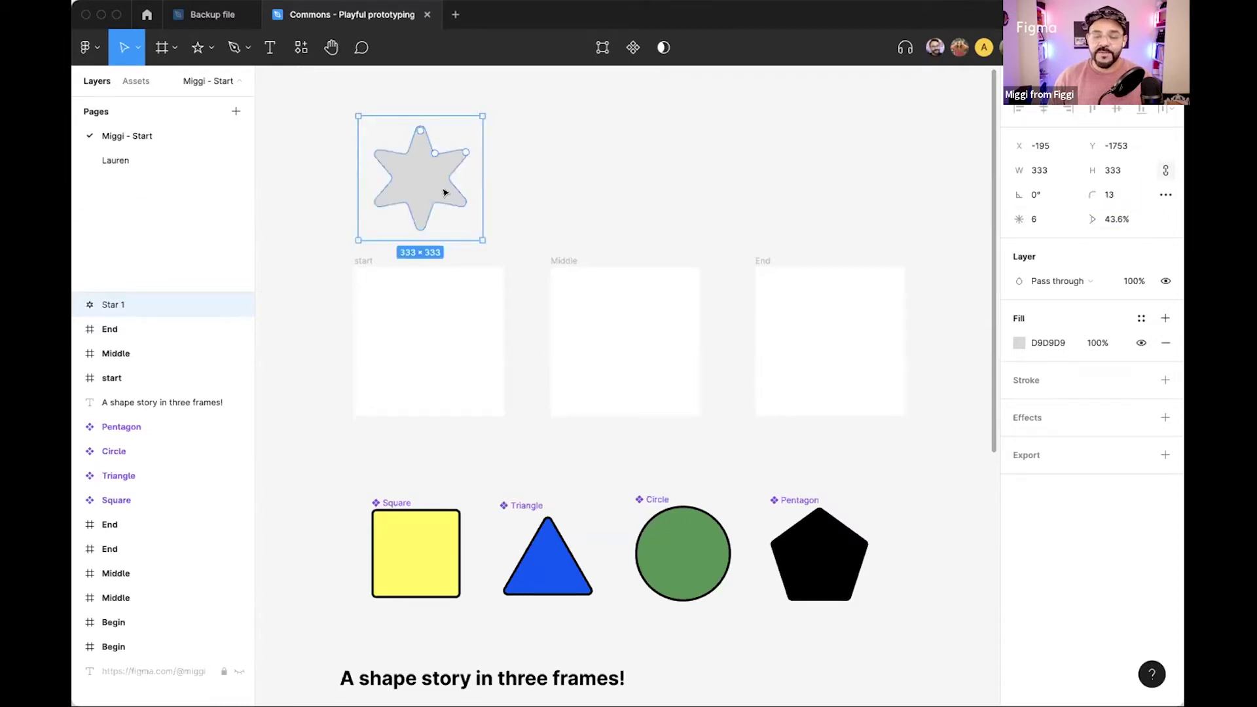
click(1021, 344)
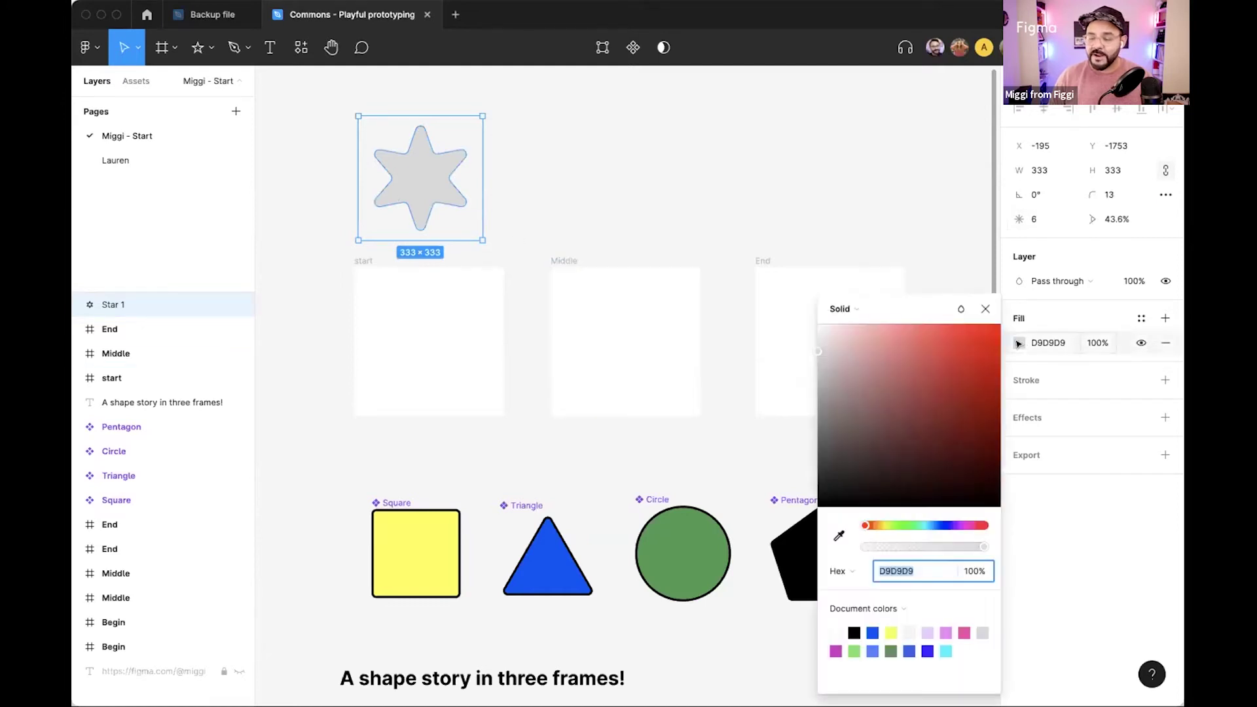
click(872, 632)
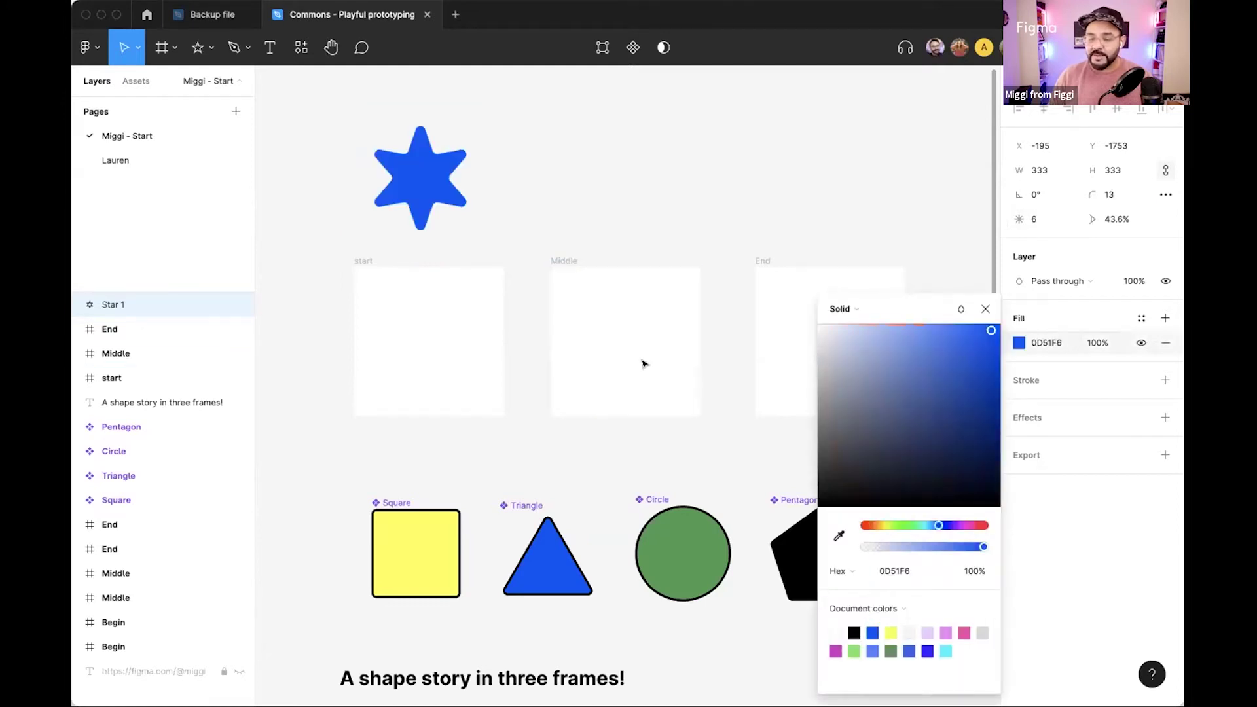
click(1014, 376)
click(1022, 381)
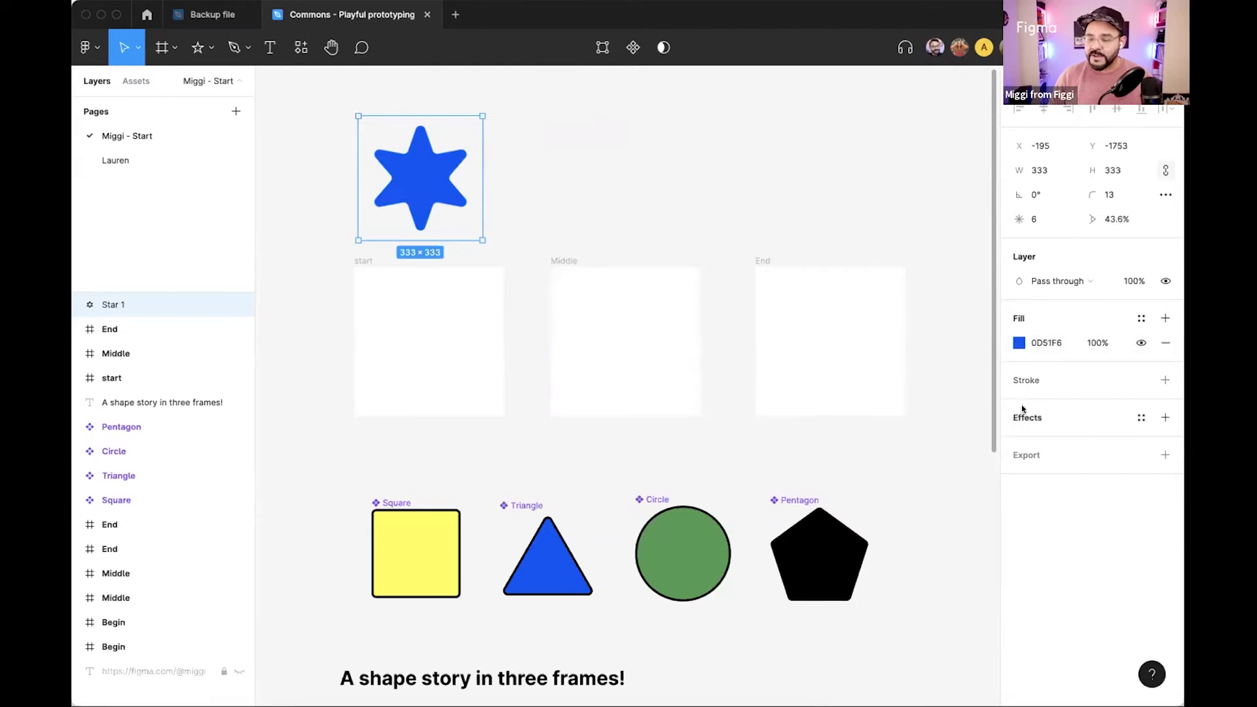
drag(1077, 423, 1093, 429)
click(632, 180)
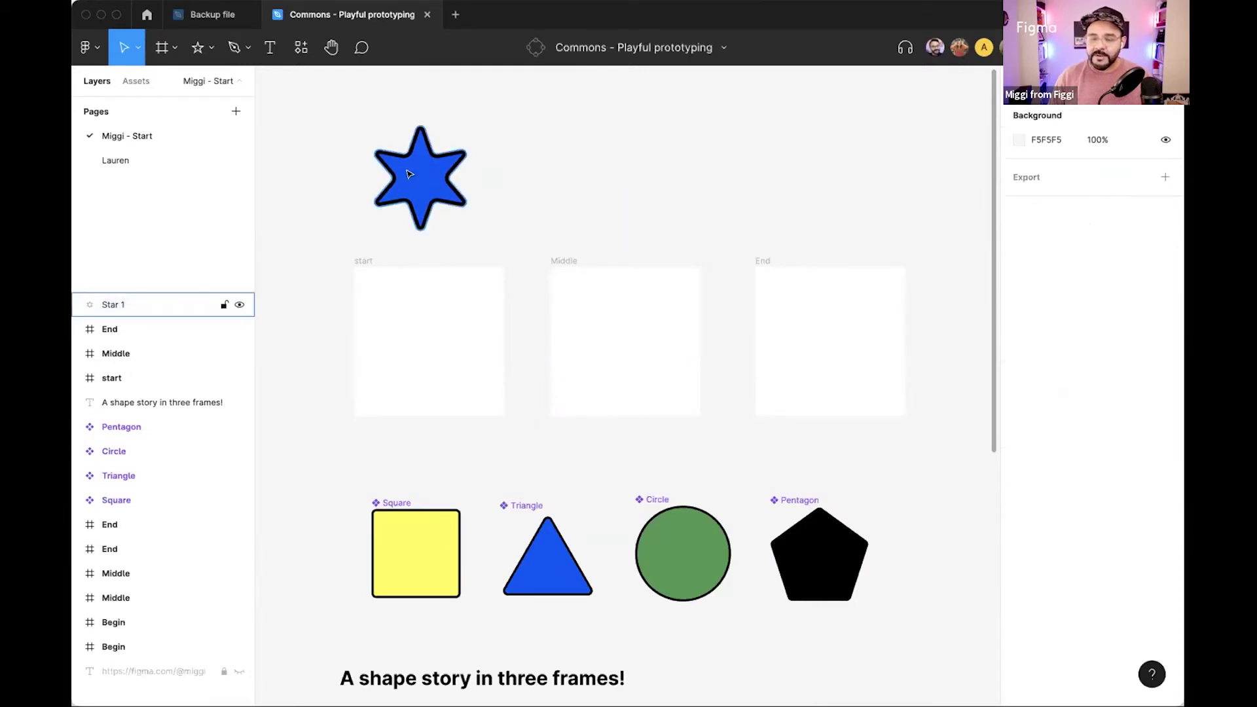
Apply Outline stroke to turn the star's stroke into its own shape.
click(422, 157)
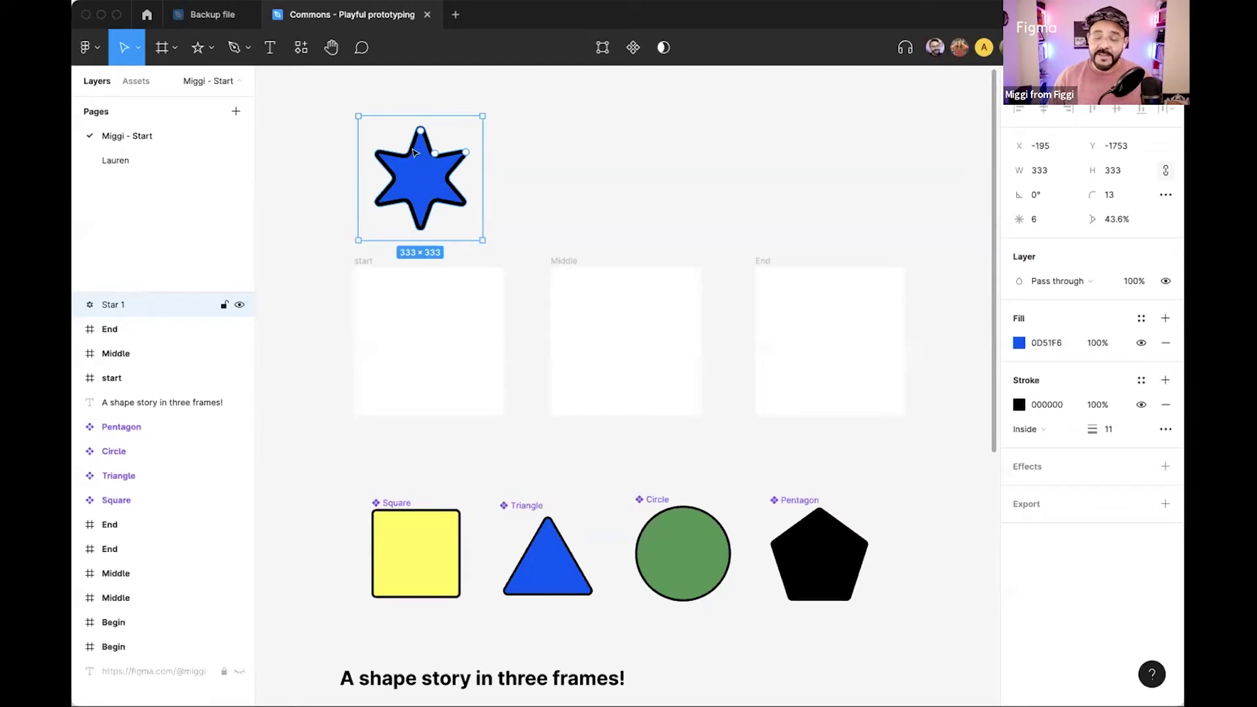
right_click(415, 151)
mouse_move(477, 475)
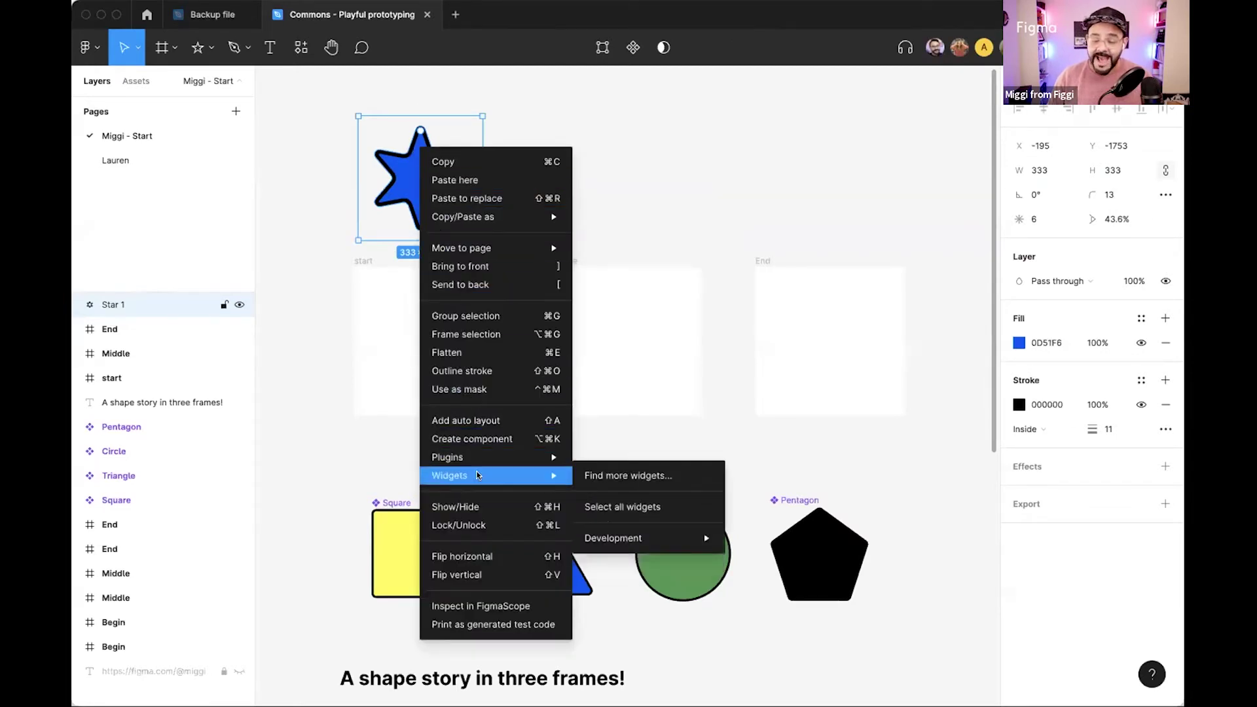
click(483, 371)
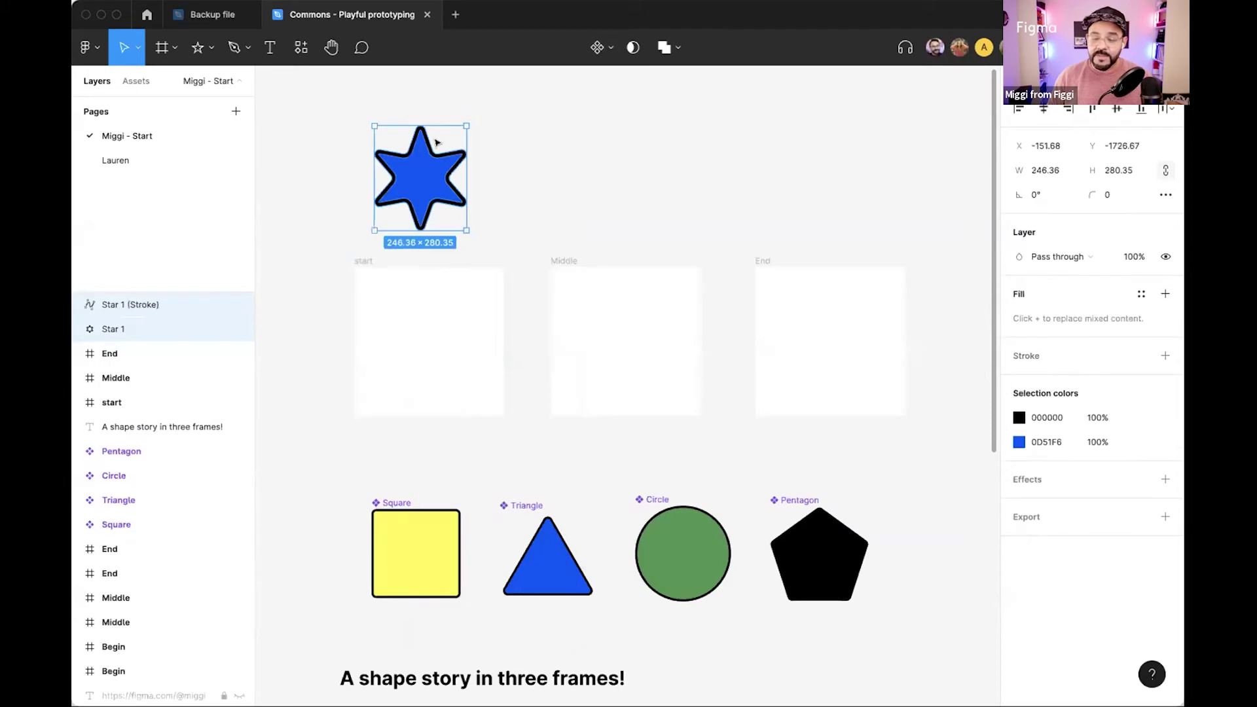
Select both star layers together and align them on the centre guide.
click(541, 159)
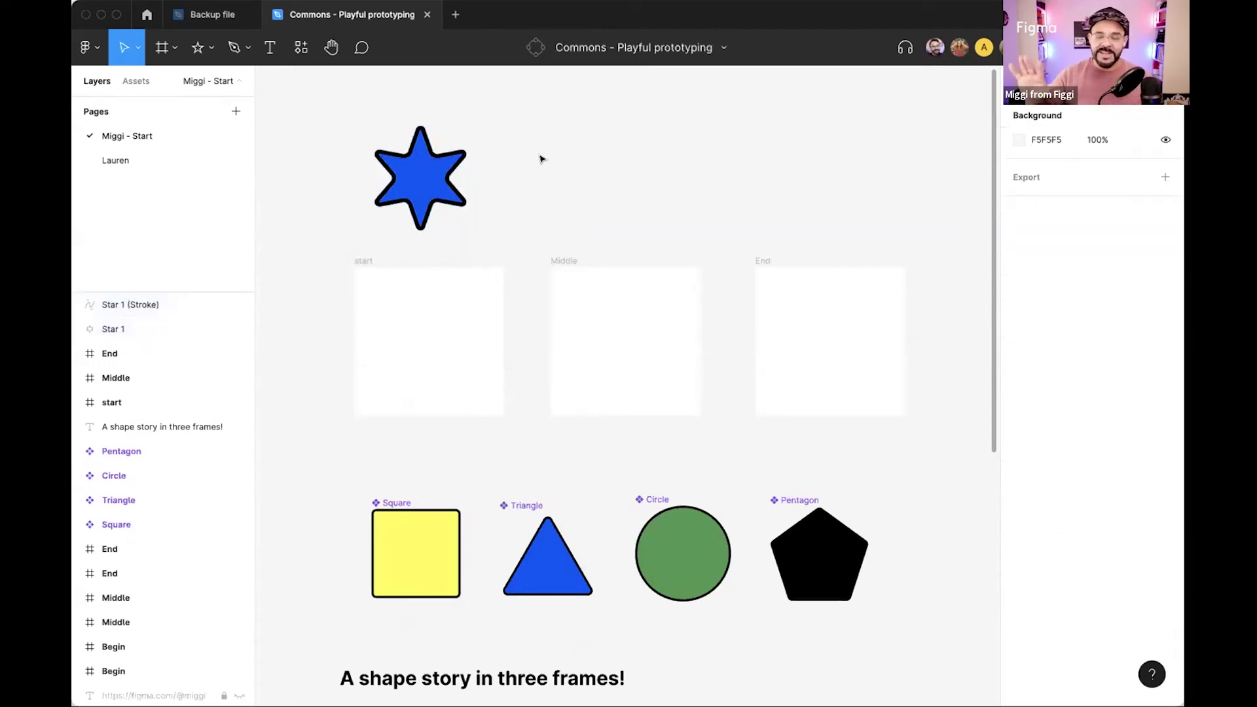
scroll(472, 170, up, 2)
mouse_move(429, 205)
mouse_down()
mouse_move(437, 194)
mouse_move(429, 206)
mouse_up()
click(517, 160)
drag(520, 146, 347, 260)
drag(412, 208, 421, 198)
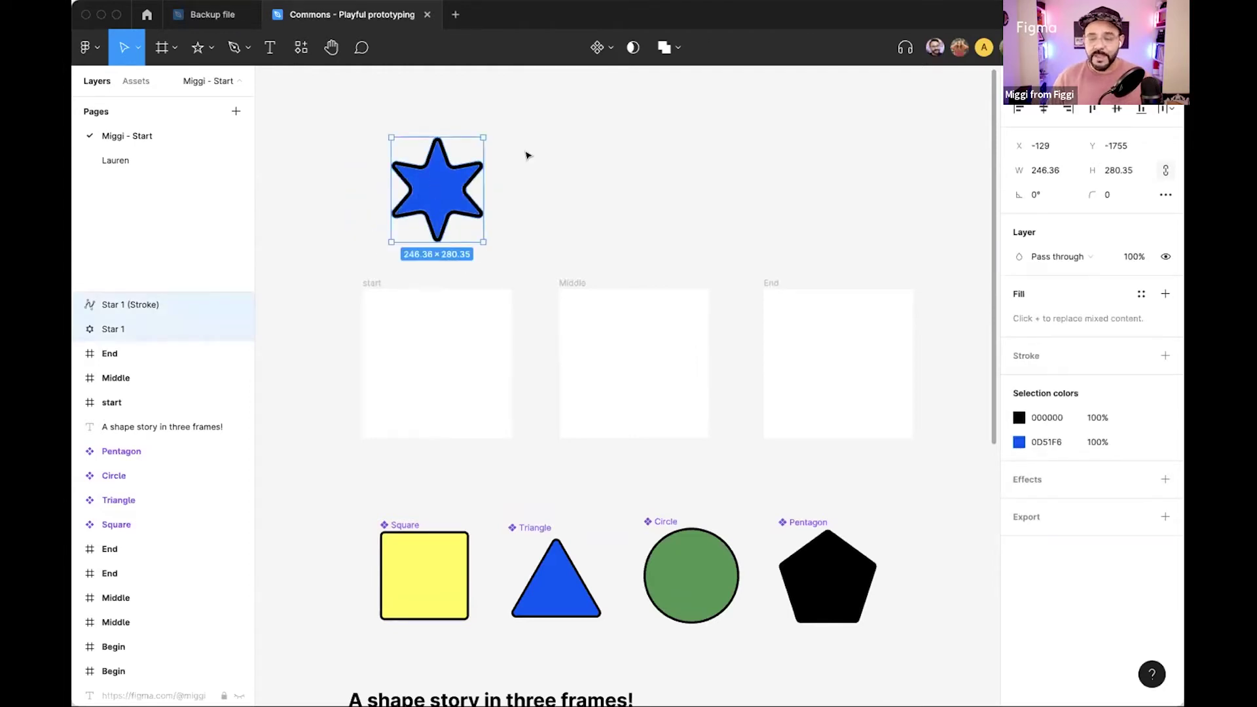
Make the star a component and name it 'Star'.
click(597, 48)
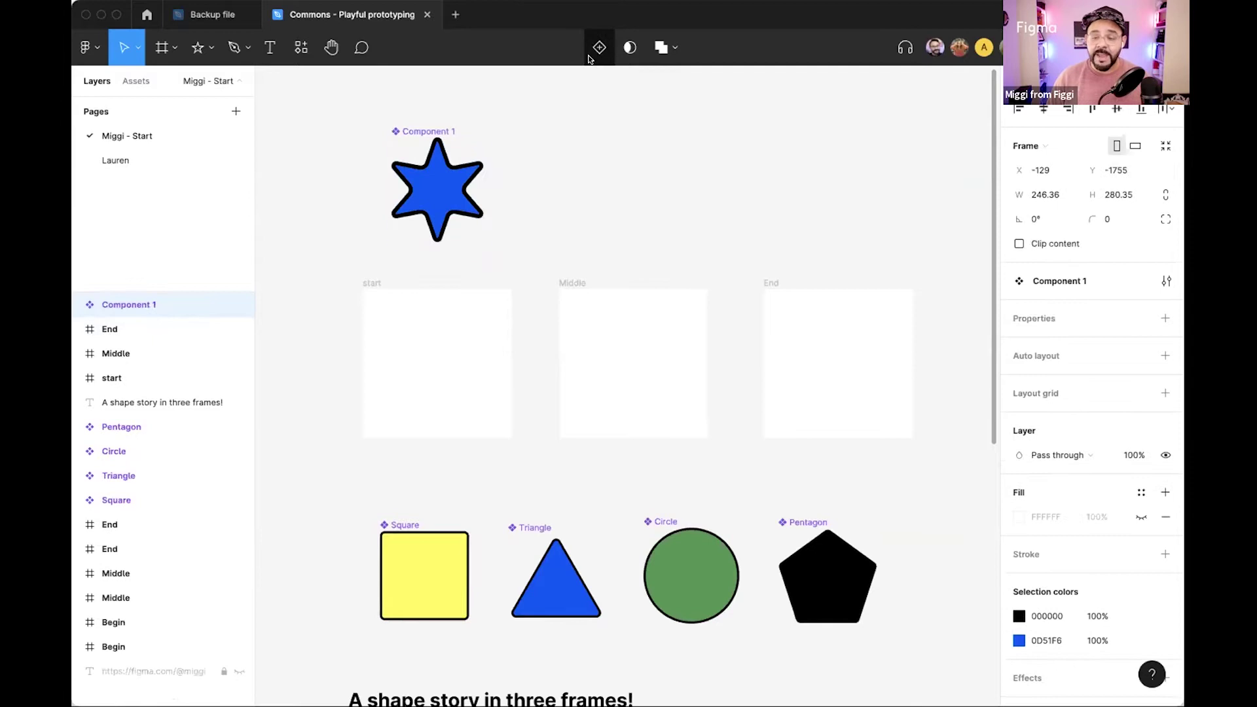
double_click(410, 130)
text(Star)
key(Return)
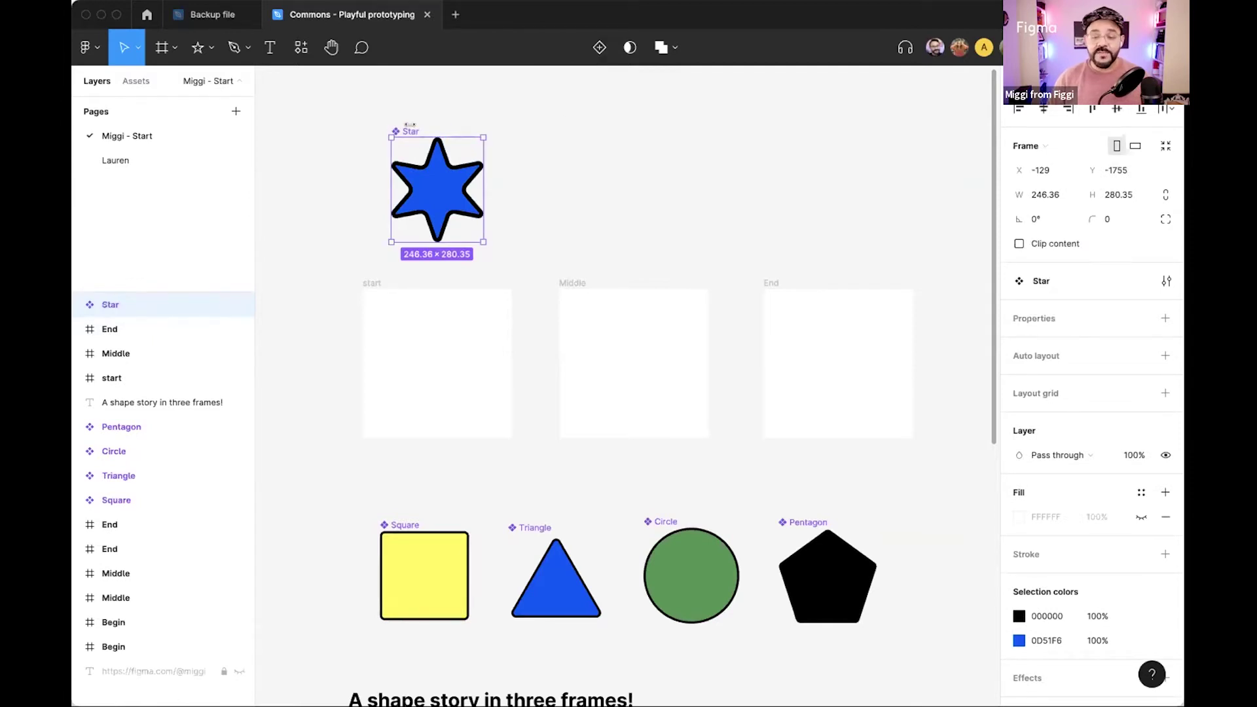
click(531, 144)
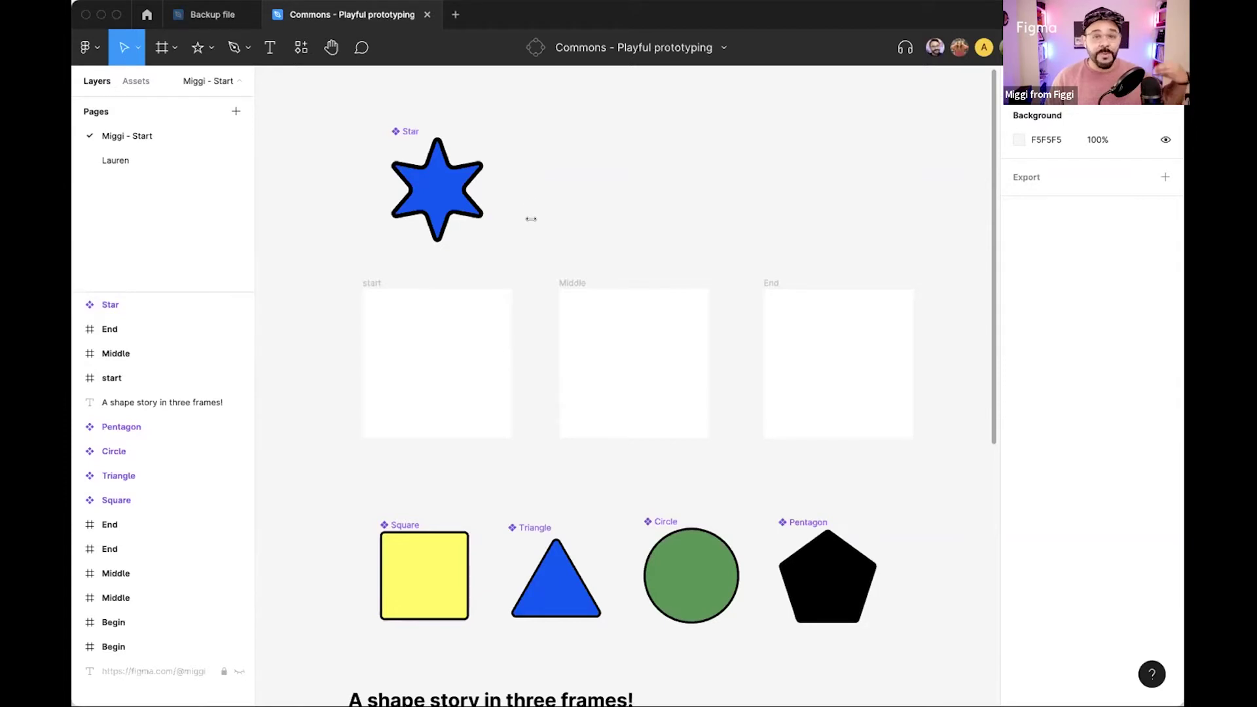
Move Star beside Pentagon and place Star instances from Assets into the frames.
drag(437, 190, 954, 581)
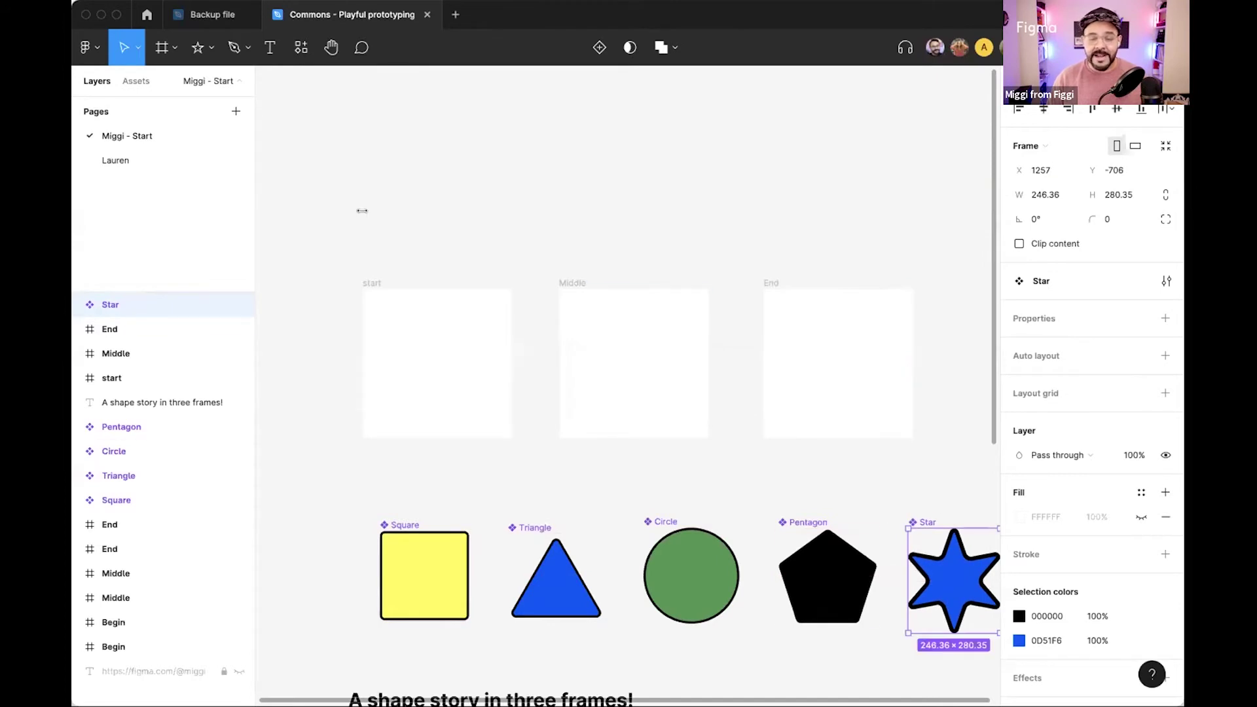
click(136, 80)
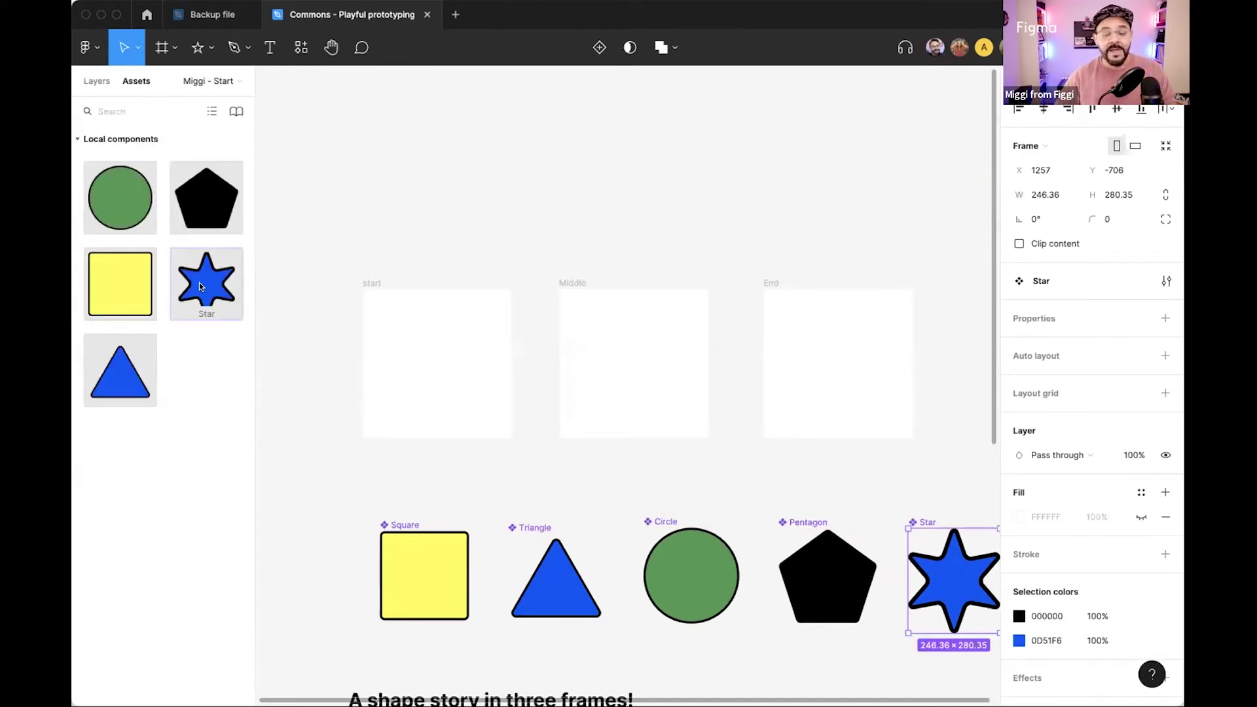
drag(195, 277, 850, 384)
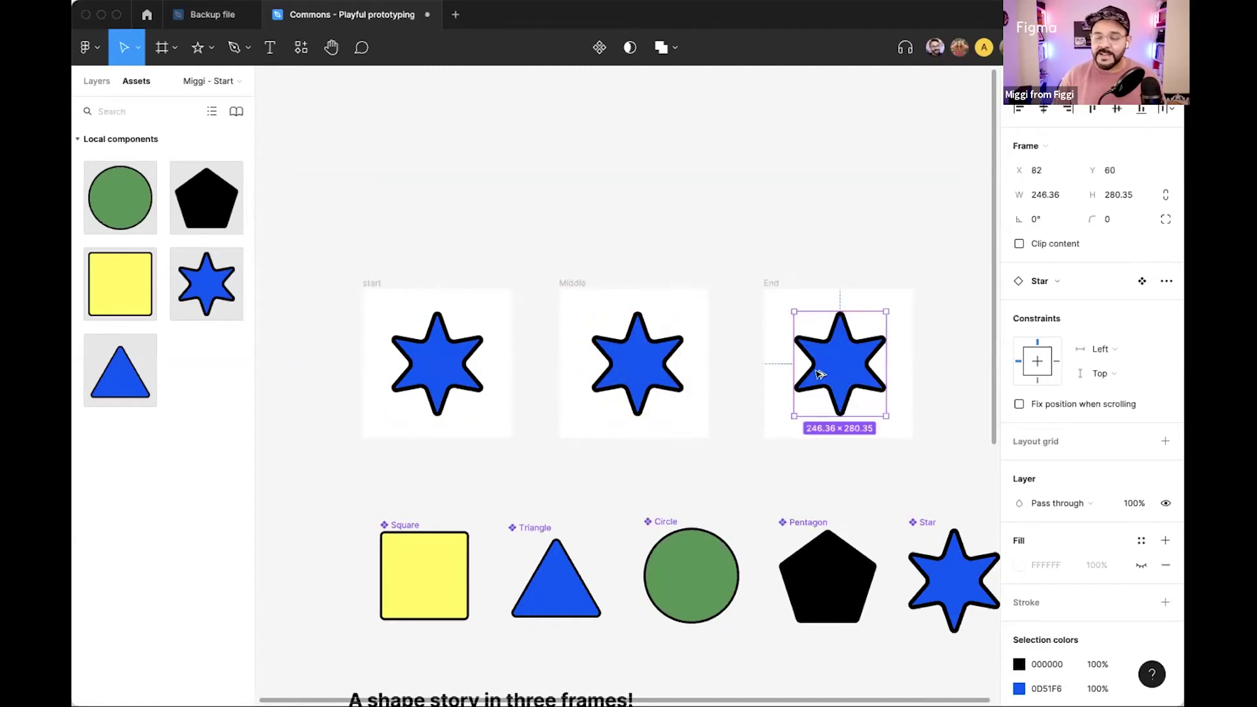
Move the three frames up and double the Middle star's size.
drag(327, 220, 878, 435)
drag(595, 392, 583, 337)
key(Escape)
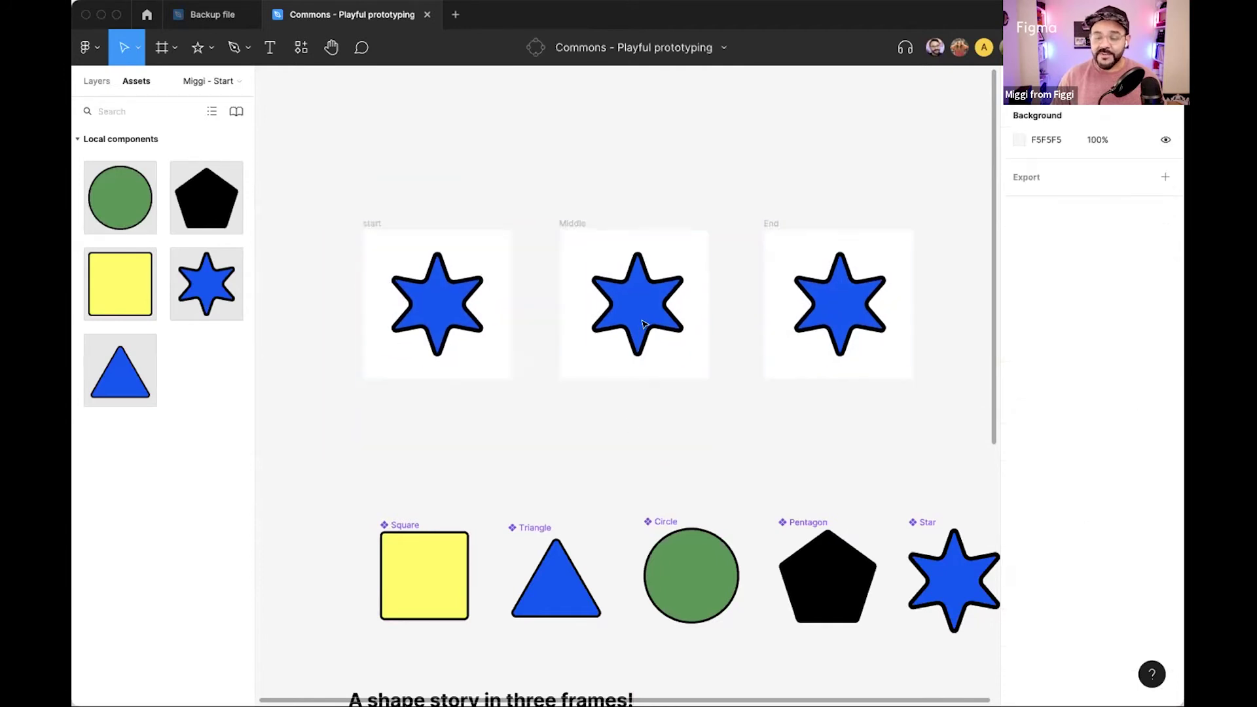
click(641, 315)
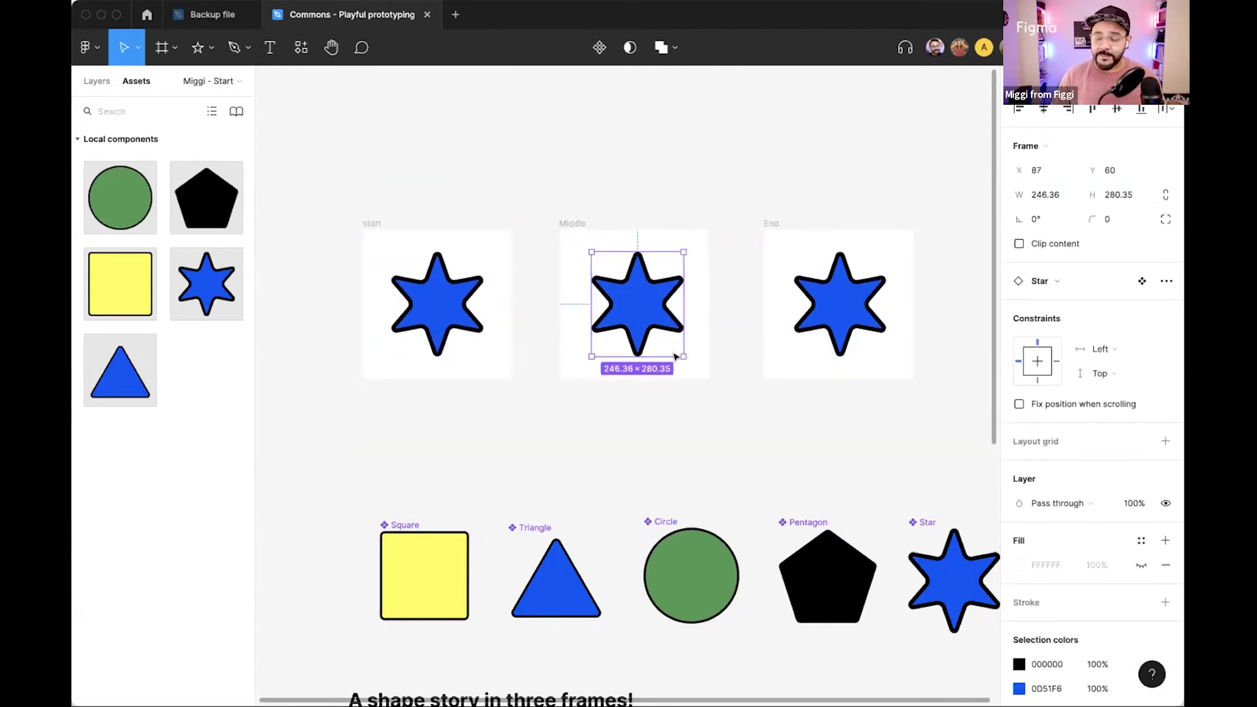
drag(681, 355, 764, 490)
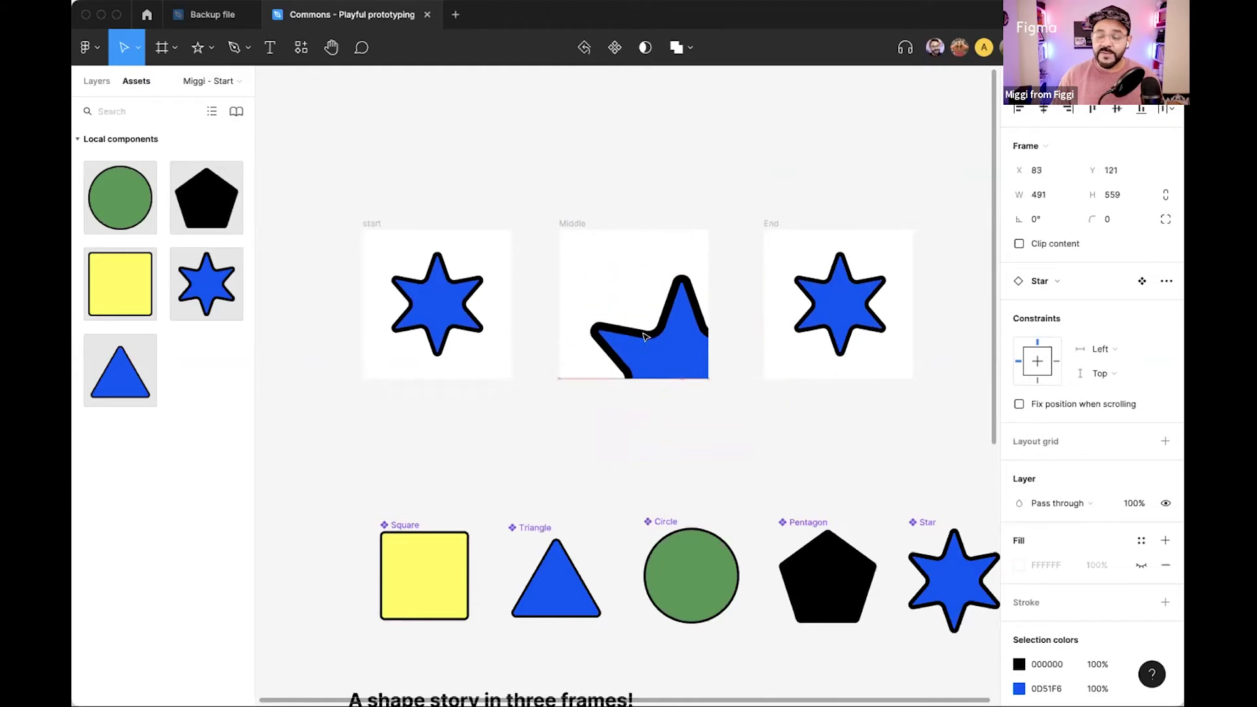
Move the End star up-left, rotate it about -73° and turn it magenta.
click(824, 305)
drag(841, 318, 810, 275)
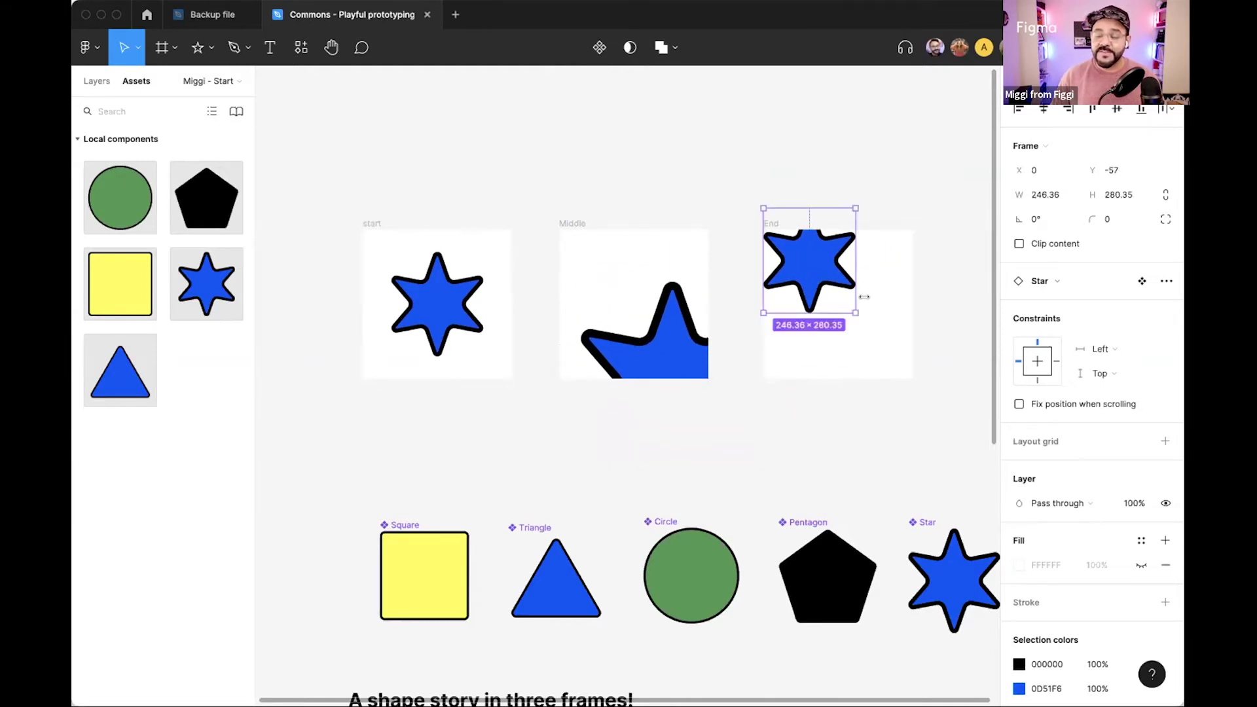
drag(859, 311, 916, 289)
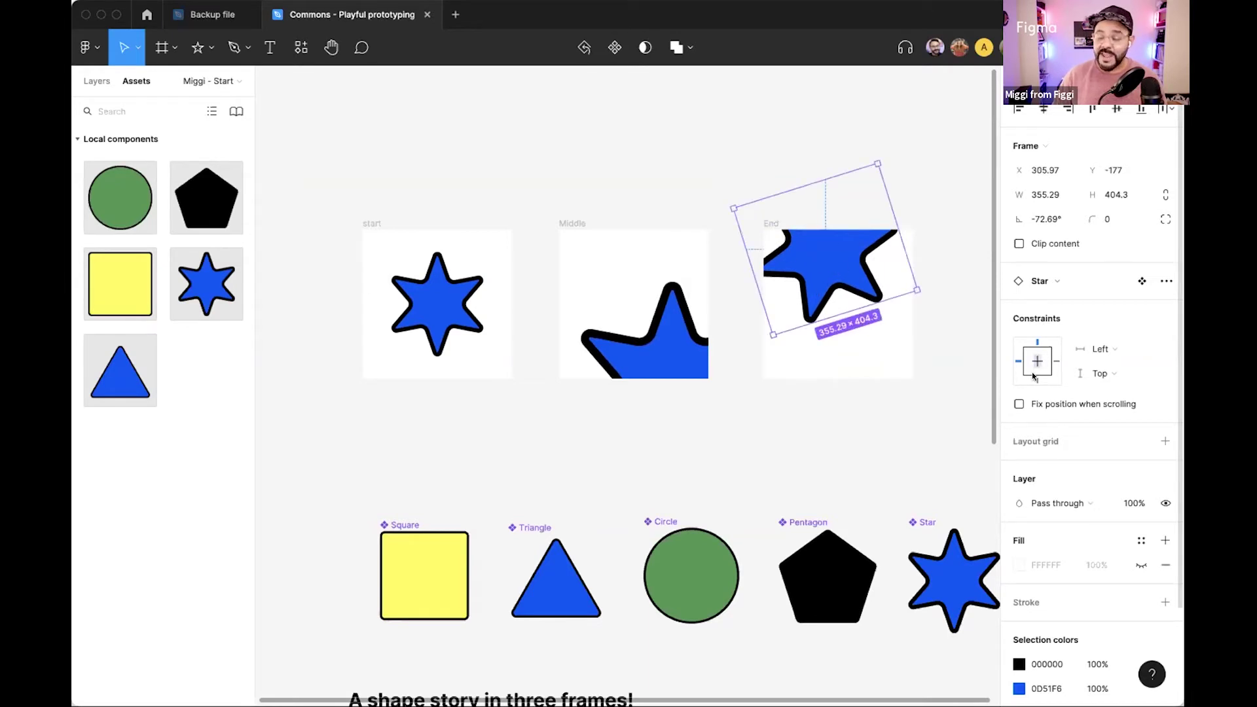
scroll(1038, 361, down, 3)
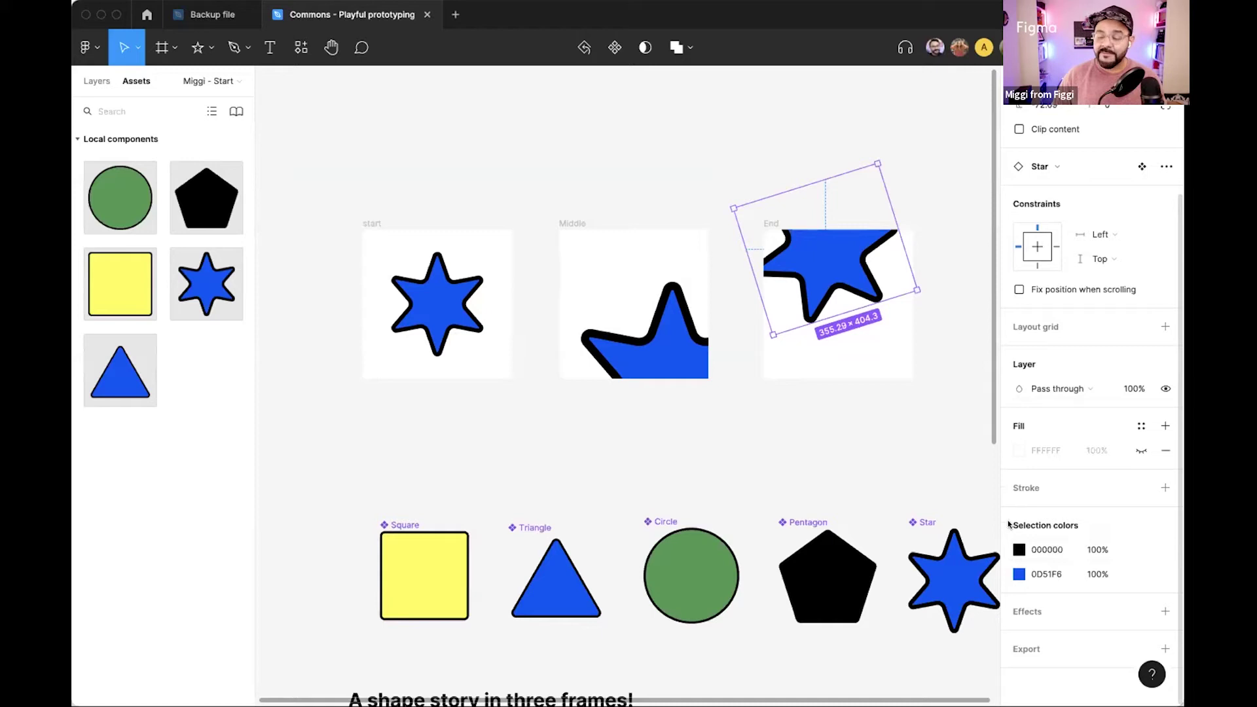
click(1019, 574)
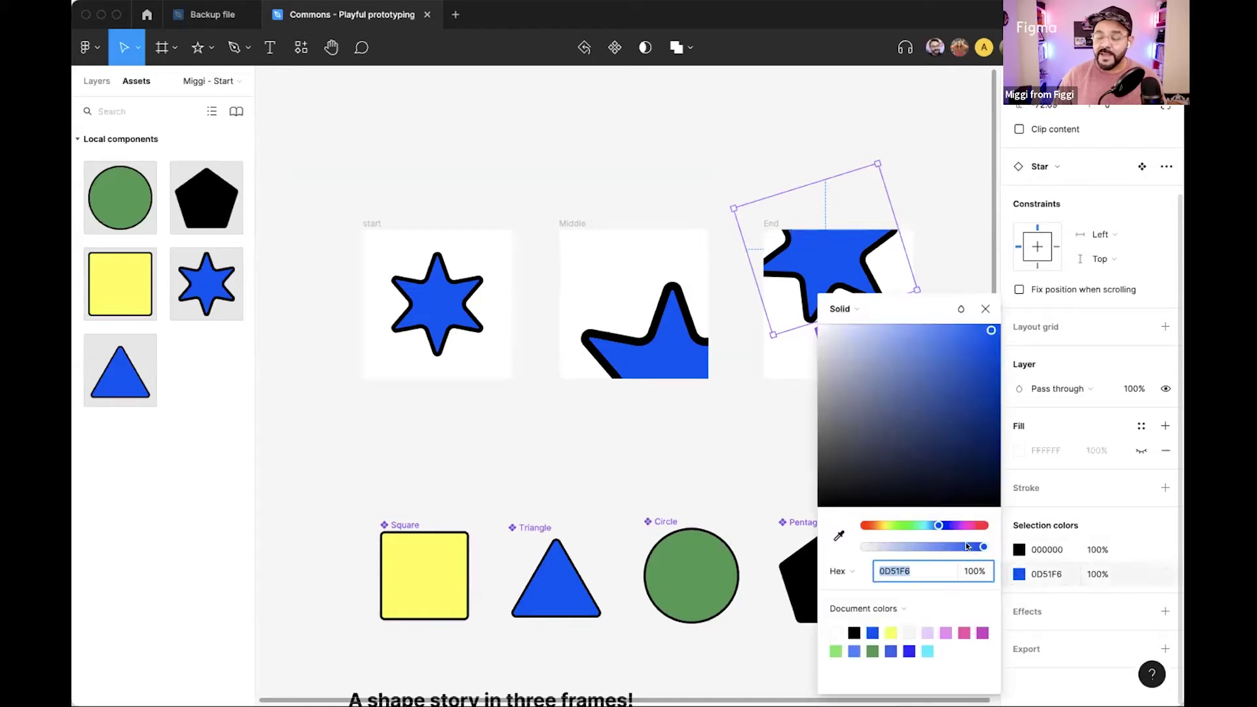
click(950, 525)
drag(949, 525, 968, 525)
Lighten the Middle star's blue to 517BE0.
click(682, 362)
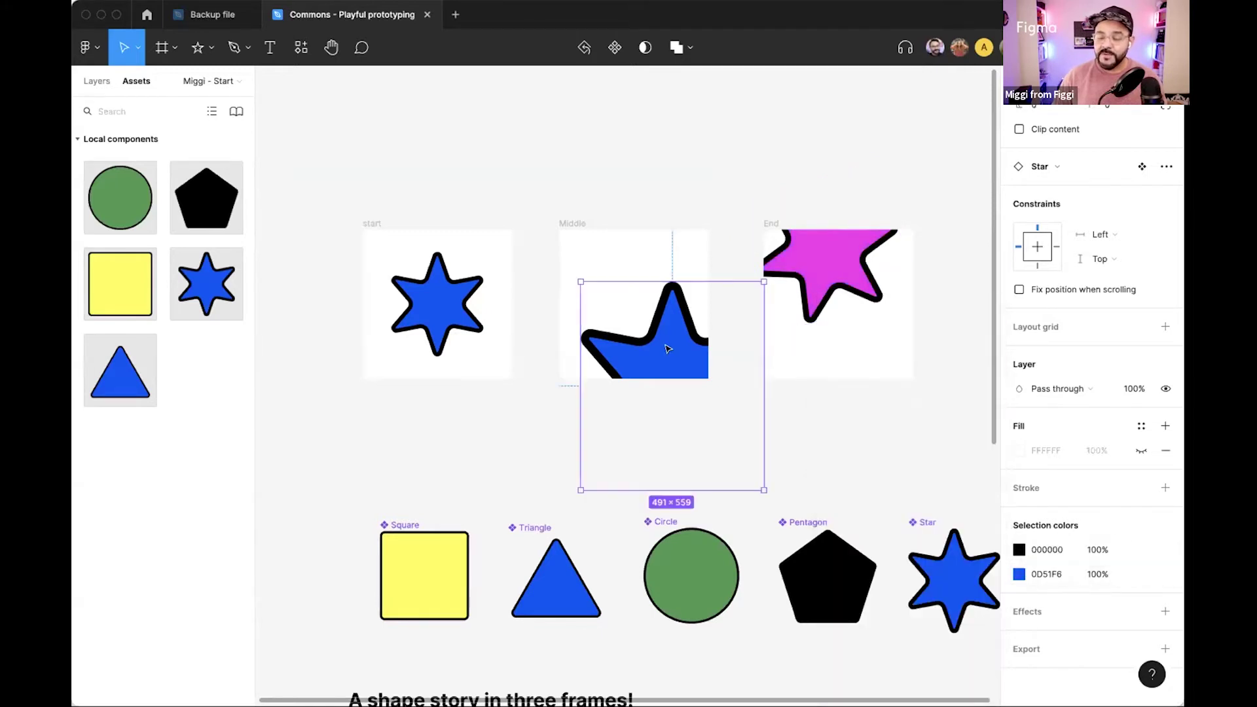
click(1019, 575)
drag(927, 362, 932, 345)
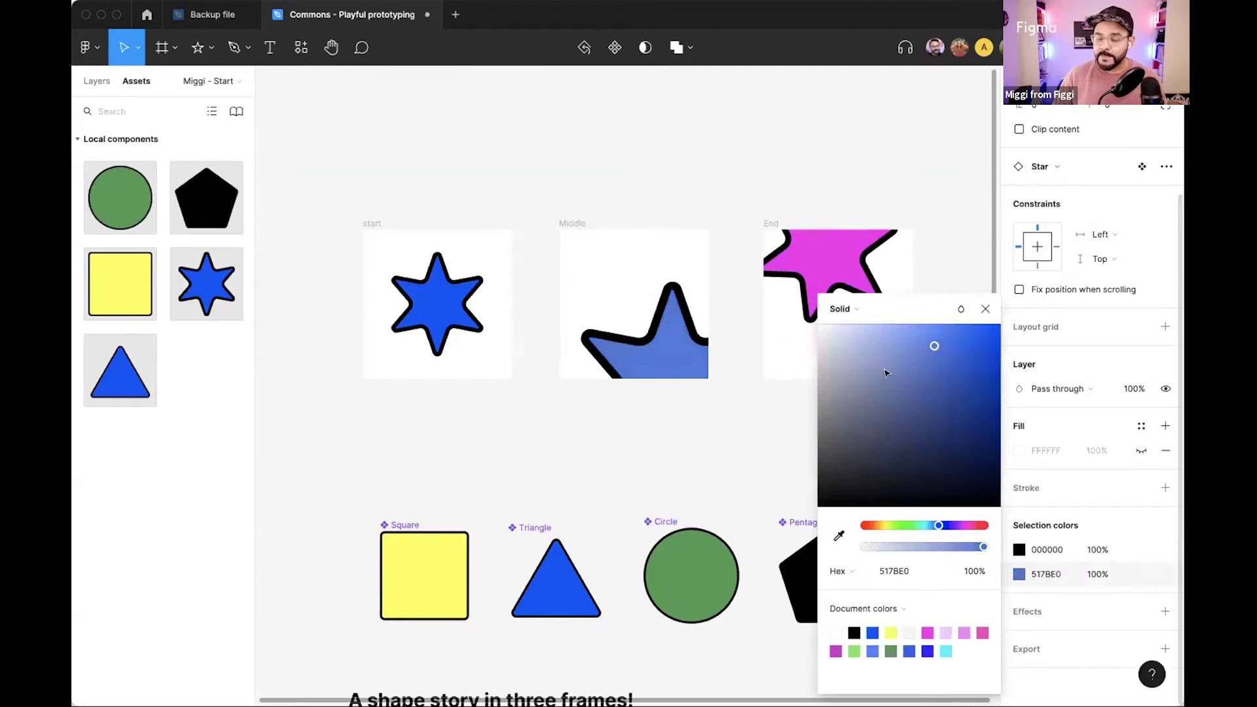
click(713, 439)
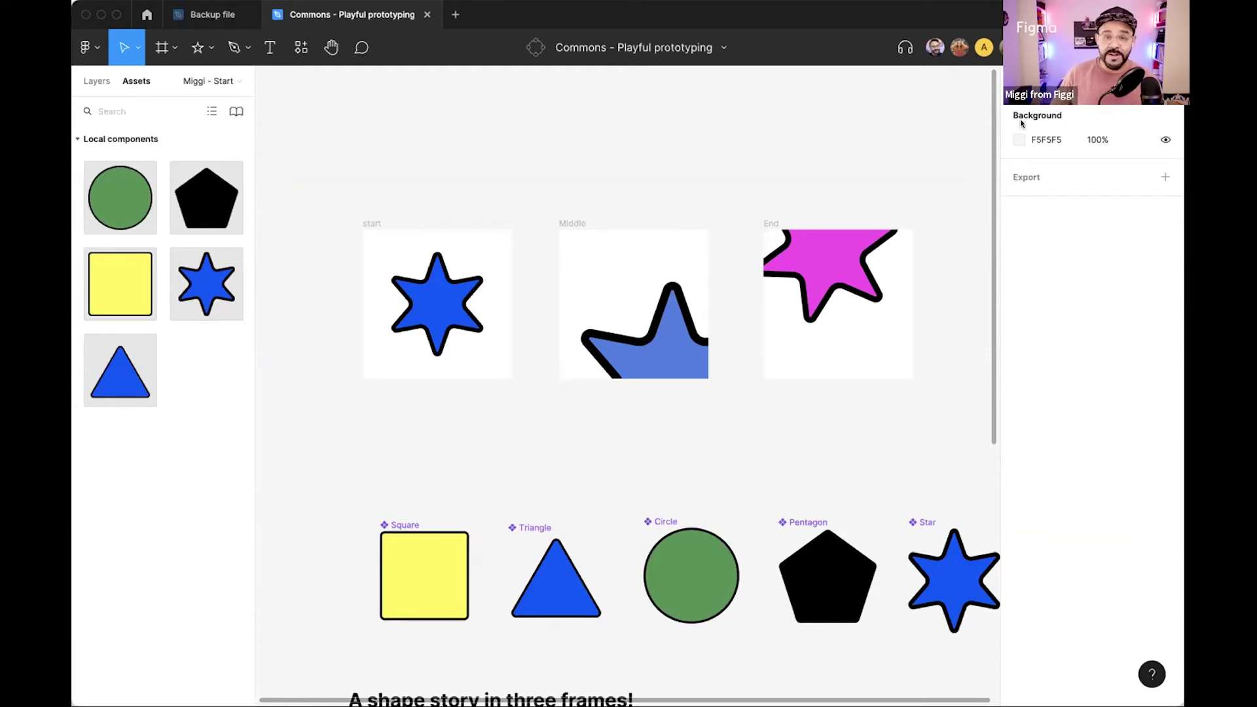
Switch between Design and Prototype panels with Alt+8/Alt+9, ending on Prototype with flows Play and Play 1.
key(alt+9)
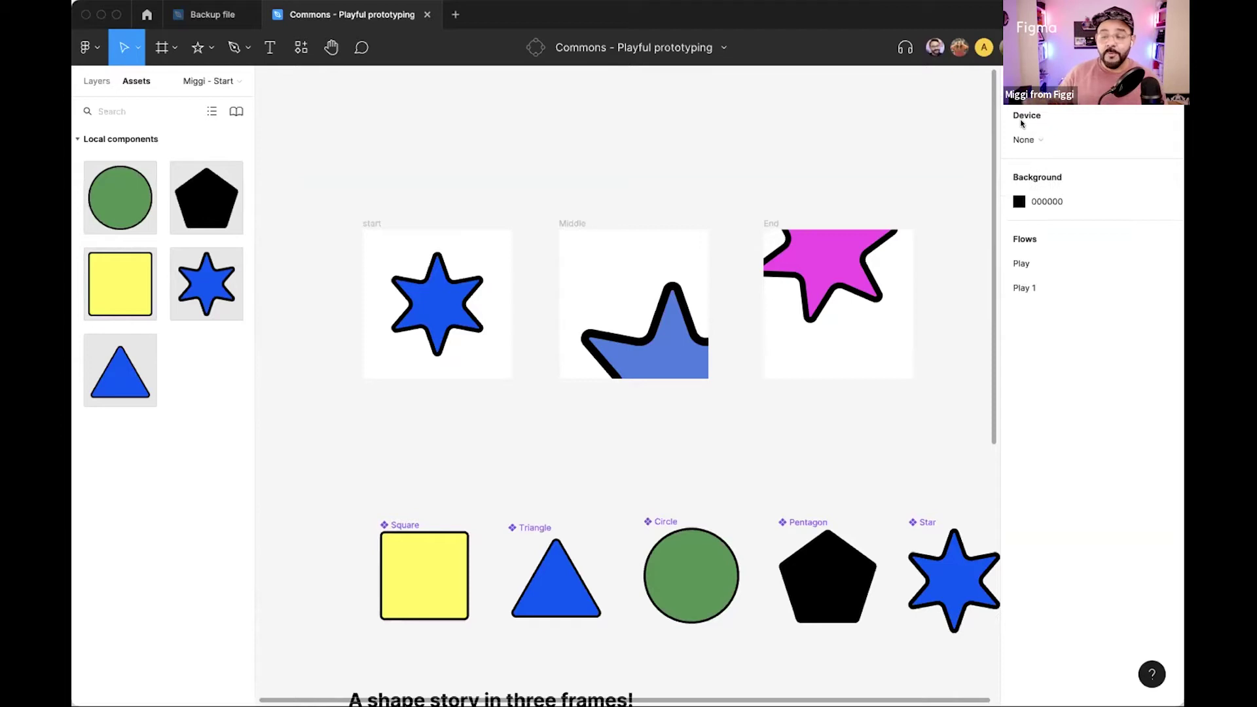
key(alt+8)
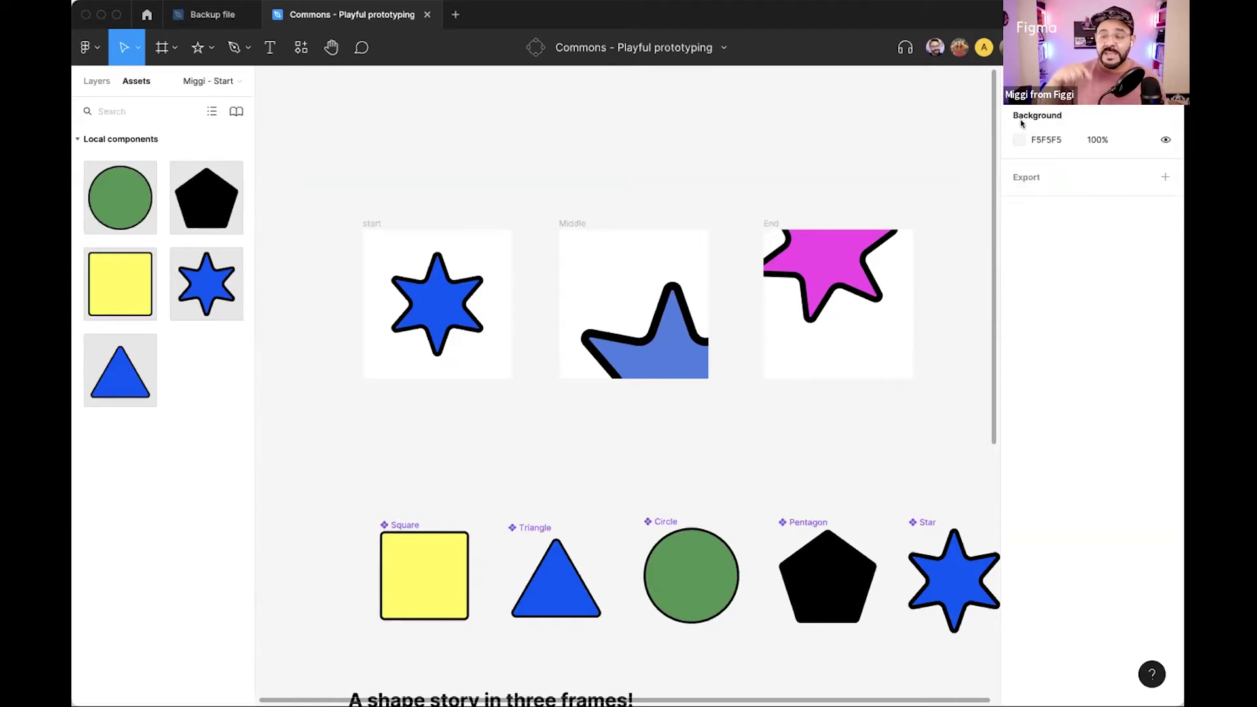
key(alt+9)
key(alt+8)
key(alt+9)
key(alt+8)
key(alt+9)
key(alt+8)
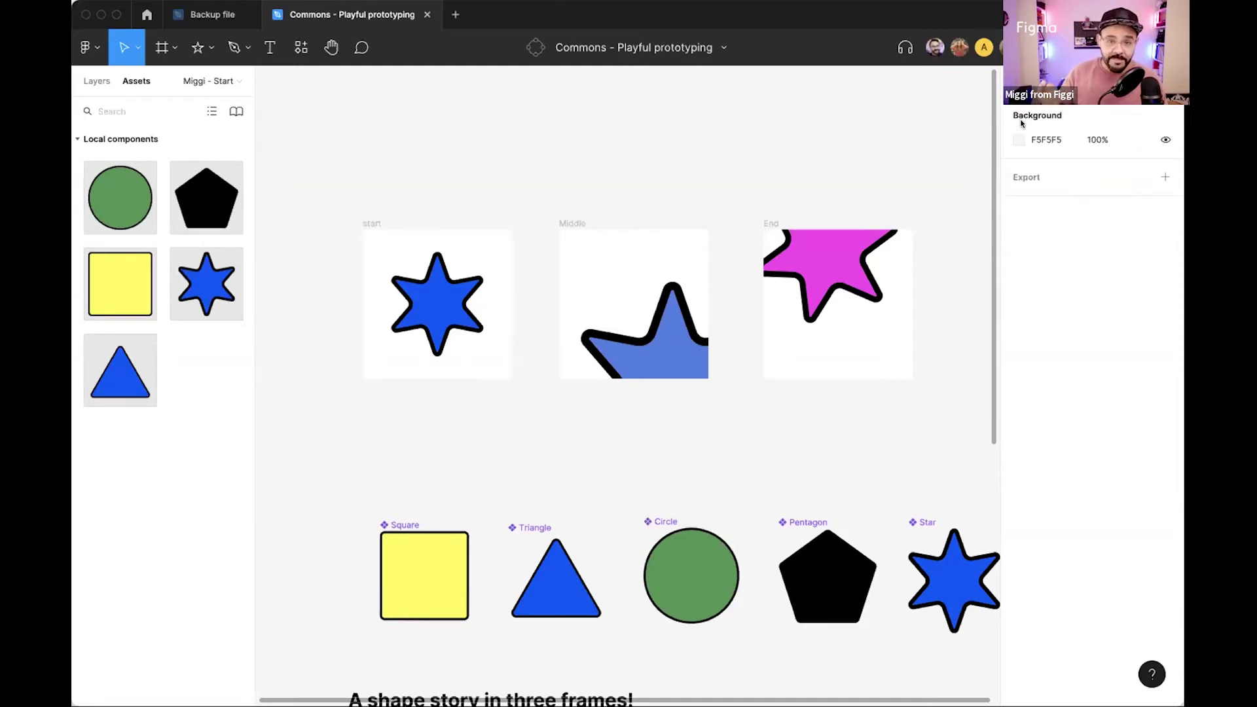
key(alt+9)
key(alt+8)
key(alt+9)
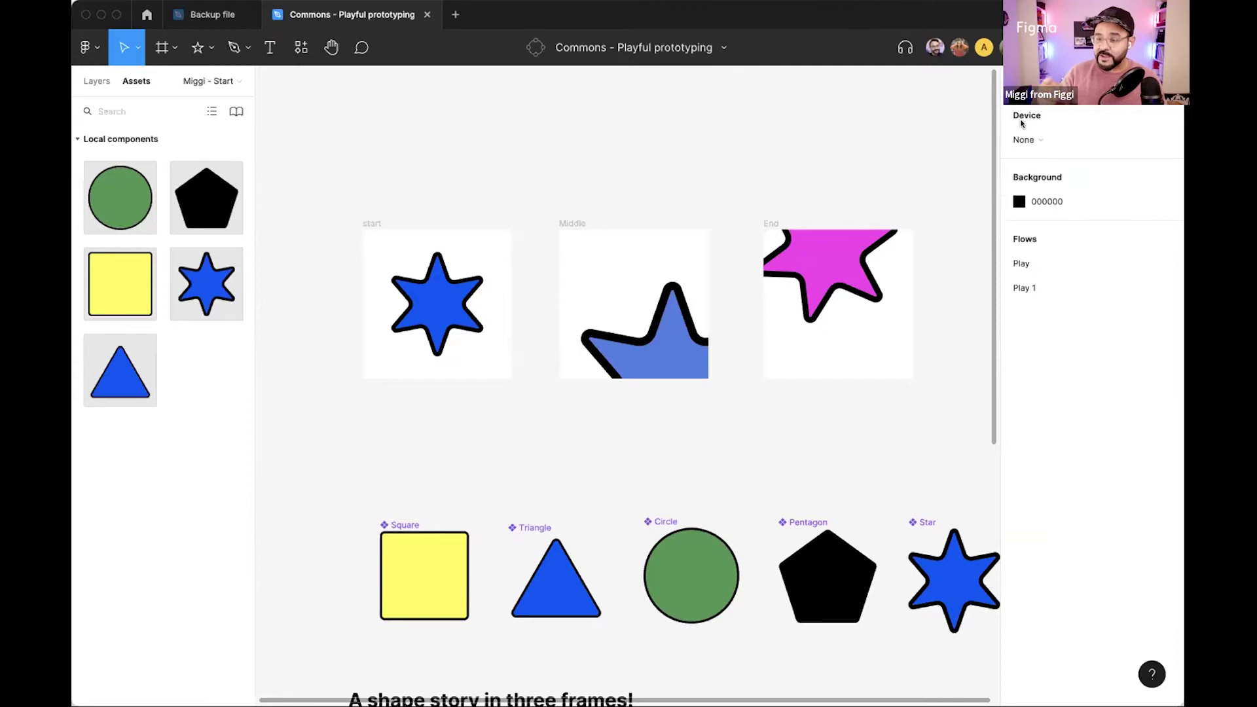
key(alt+8)
key(alt+9)
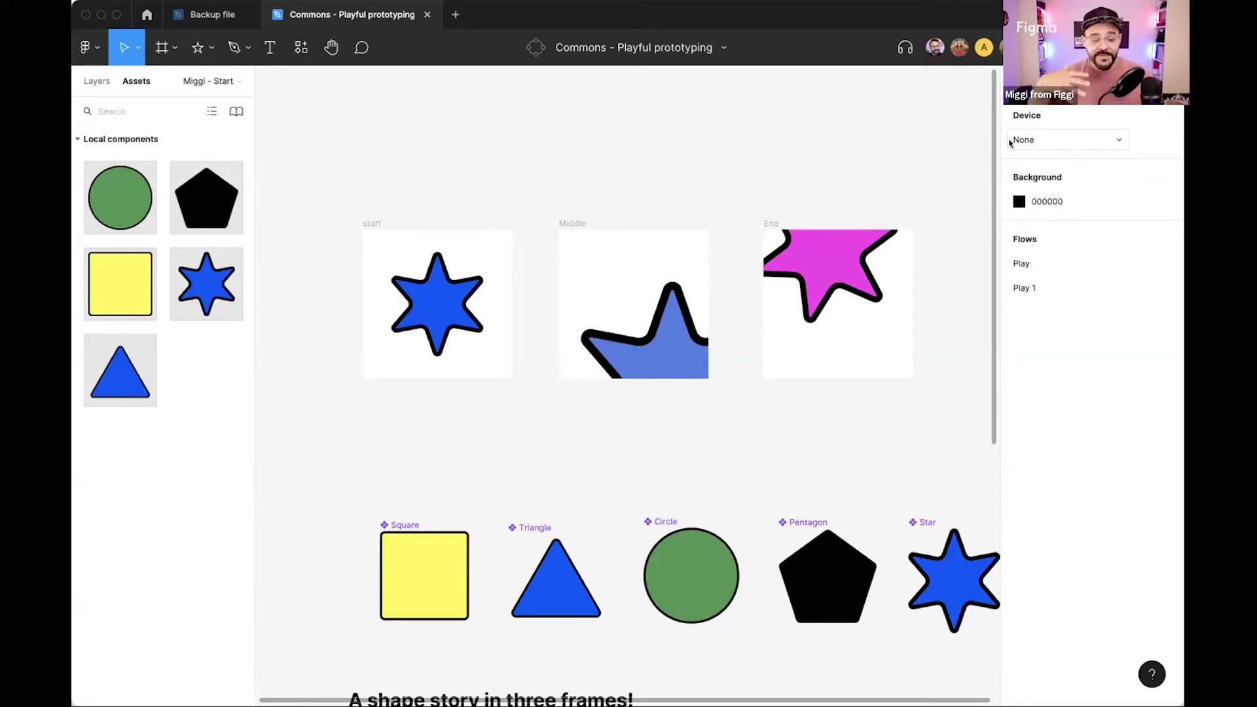
Draw a prototype connection from the start frame to the Middle frame.
click(372, 223)
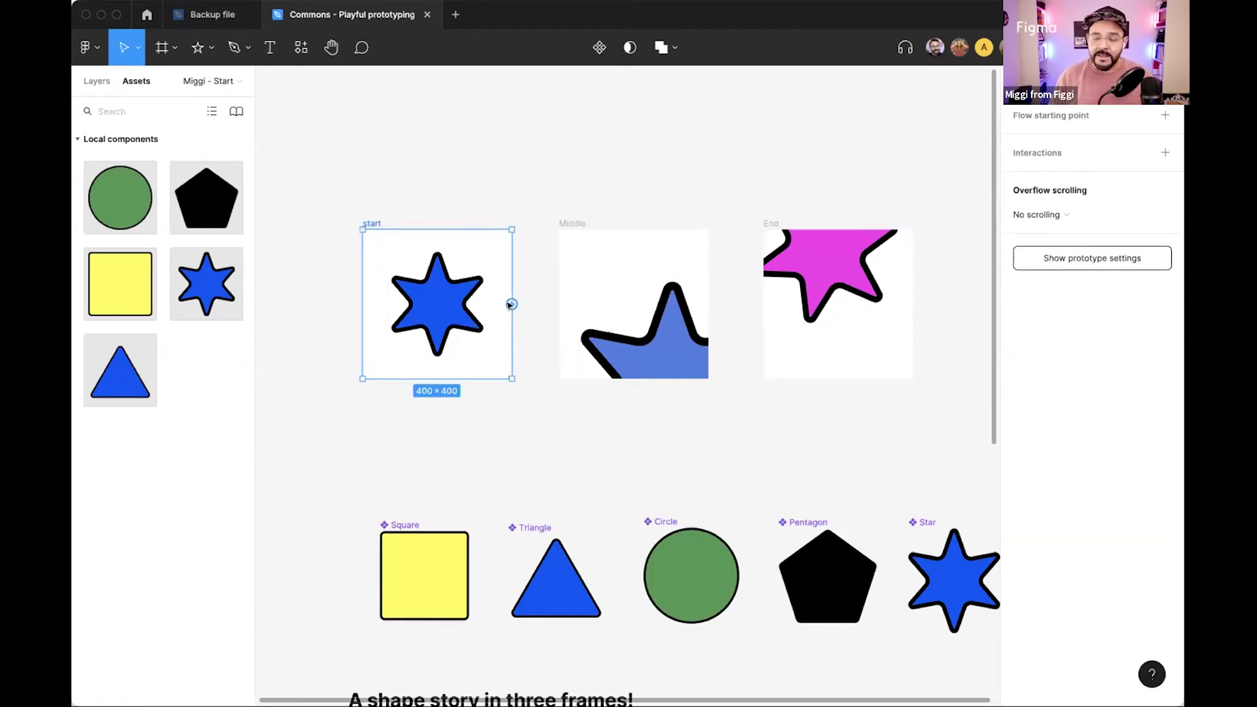
drag(512, 303, 572, 307)
scroll(551, 314, up, 5)
drag(945, 204, 574, 338)
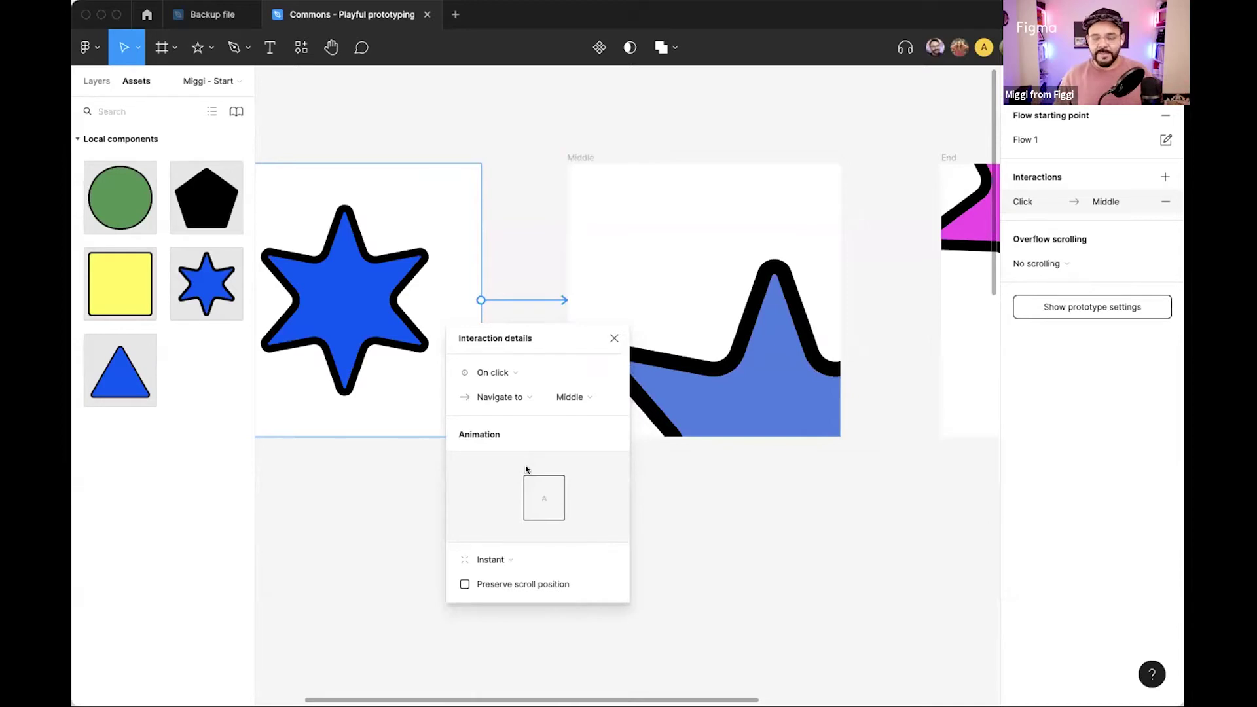
Keep On click navigating to Middle, and make the transition Smart animate, Ease out, 300ms.
click(521, 371)
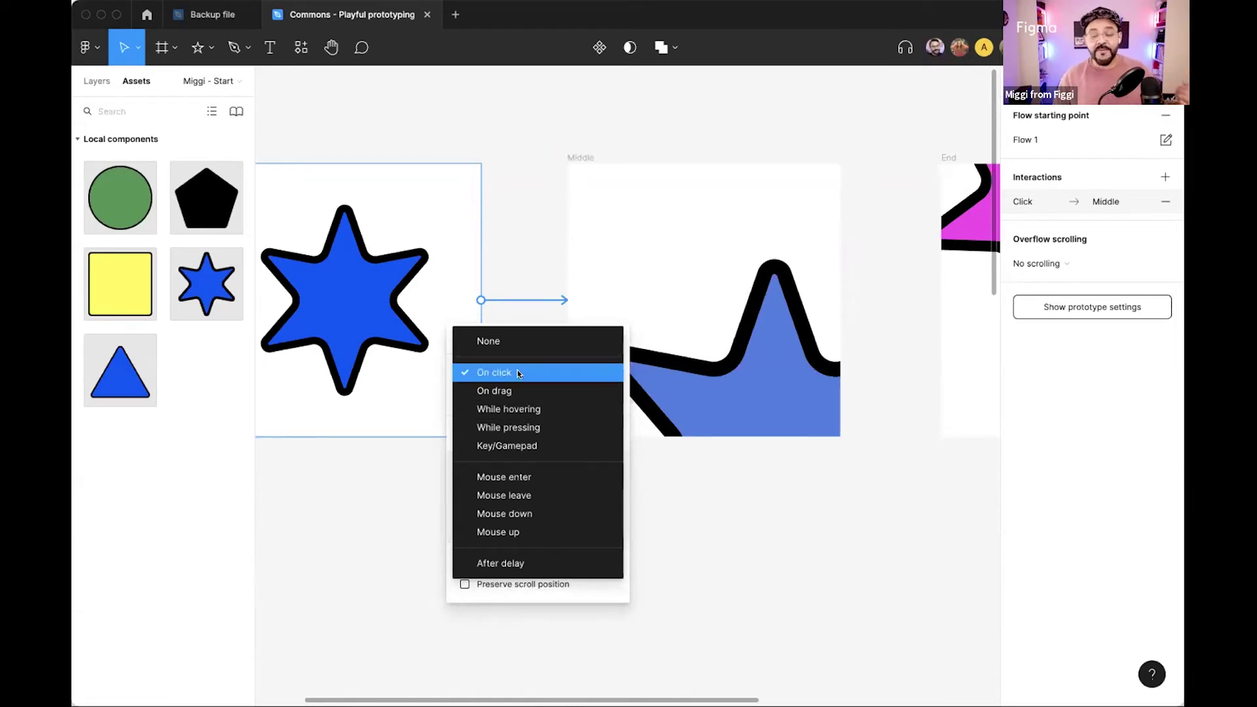
click(517, 372)
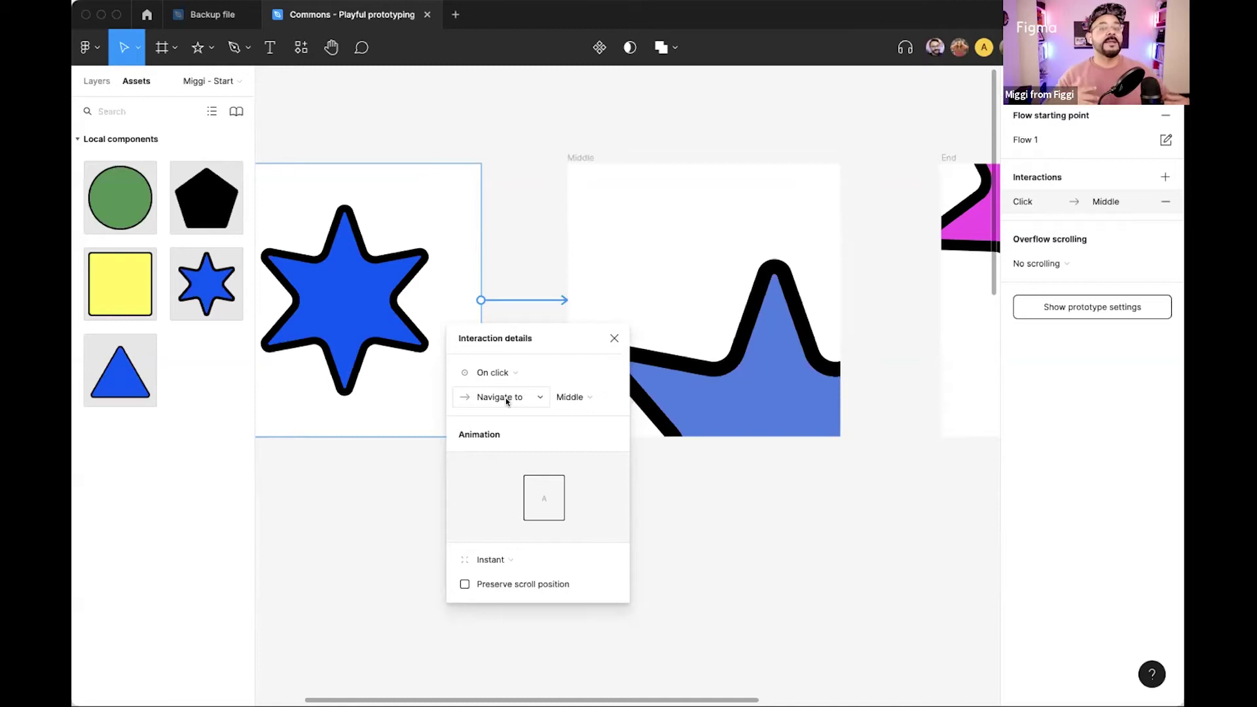
click(505, 398)
click(505, 396)
click(568, 398)
click(568, 396)
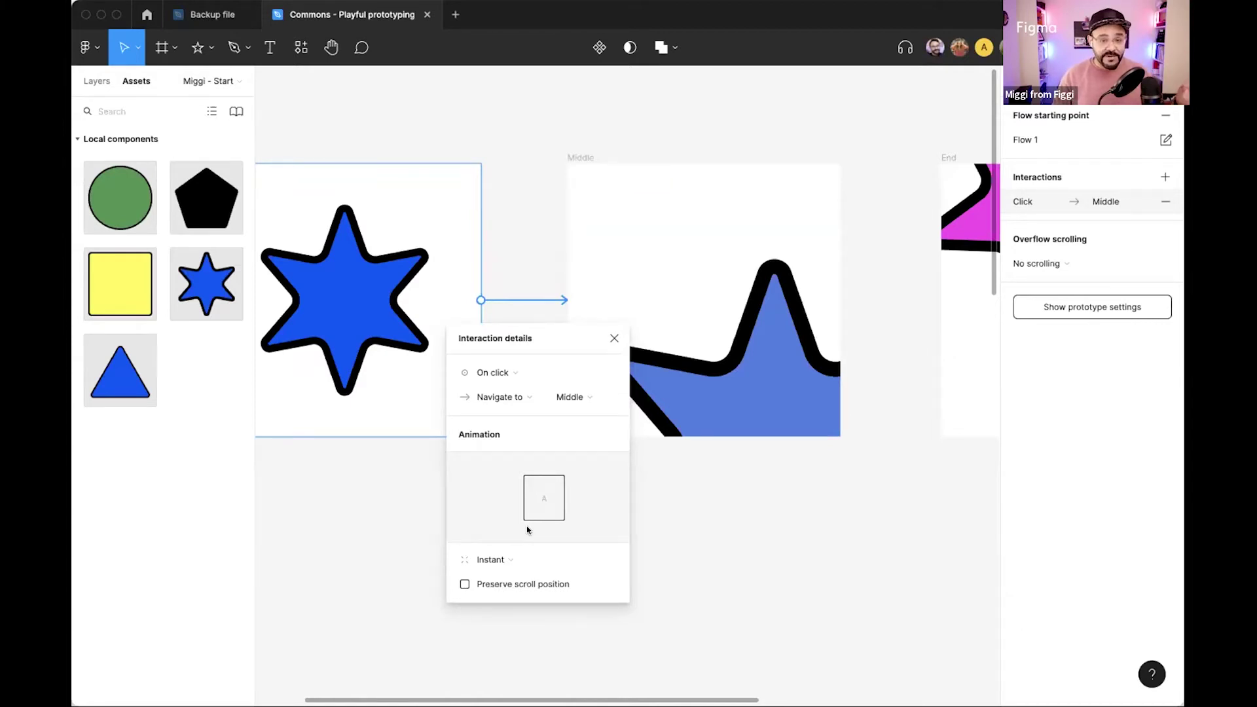
click(515, 556)
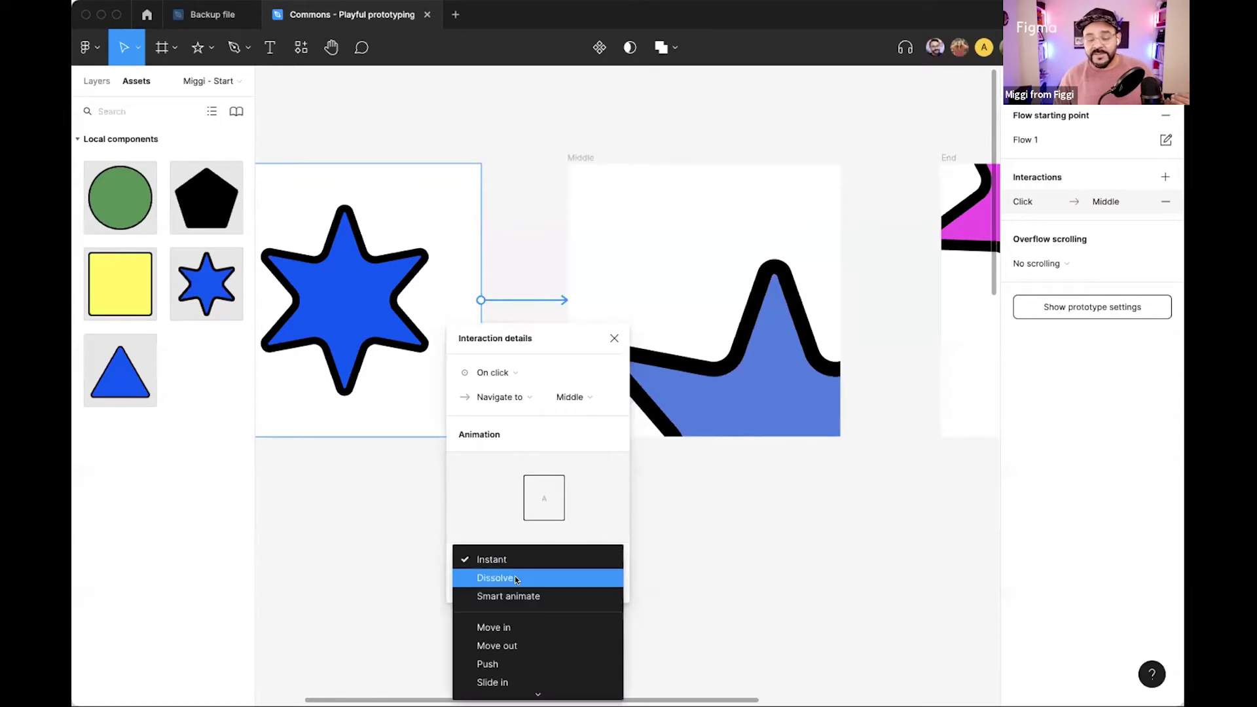
scroll(515, 575, down, 1)
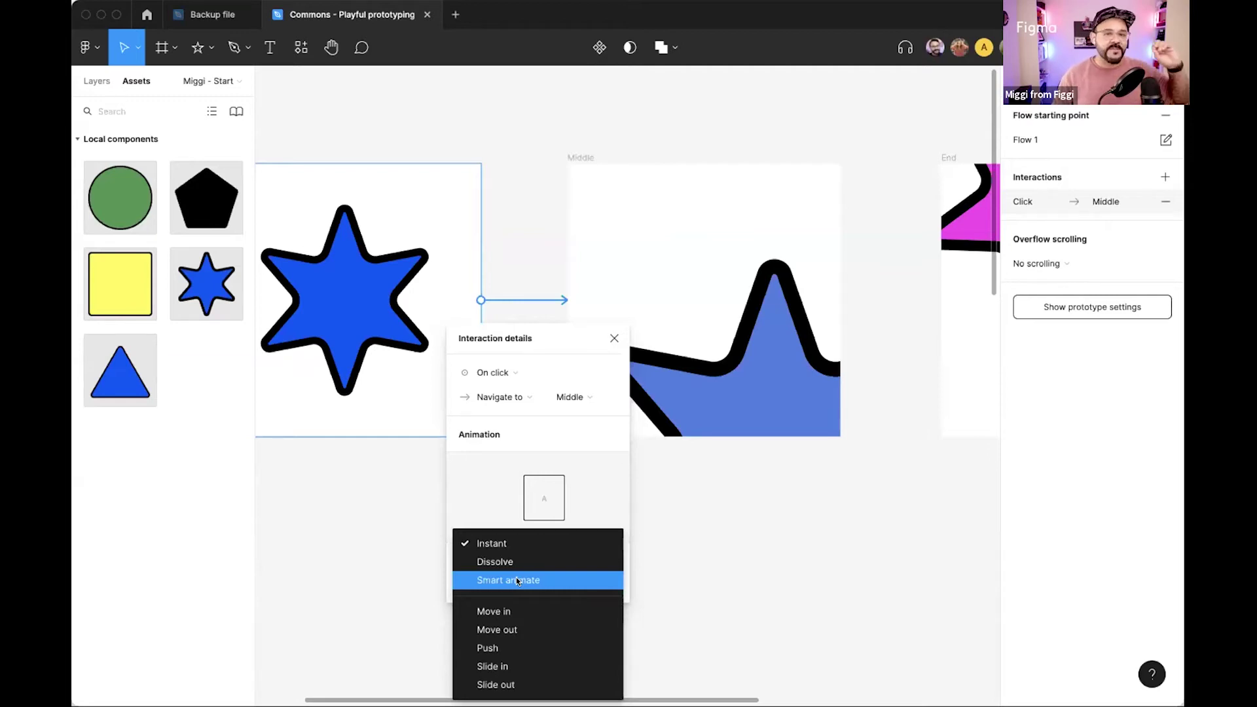
click(516, 581)
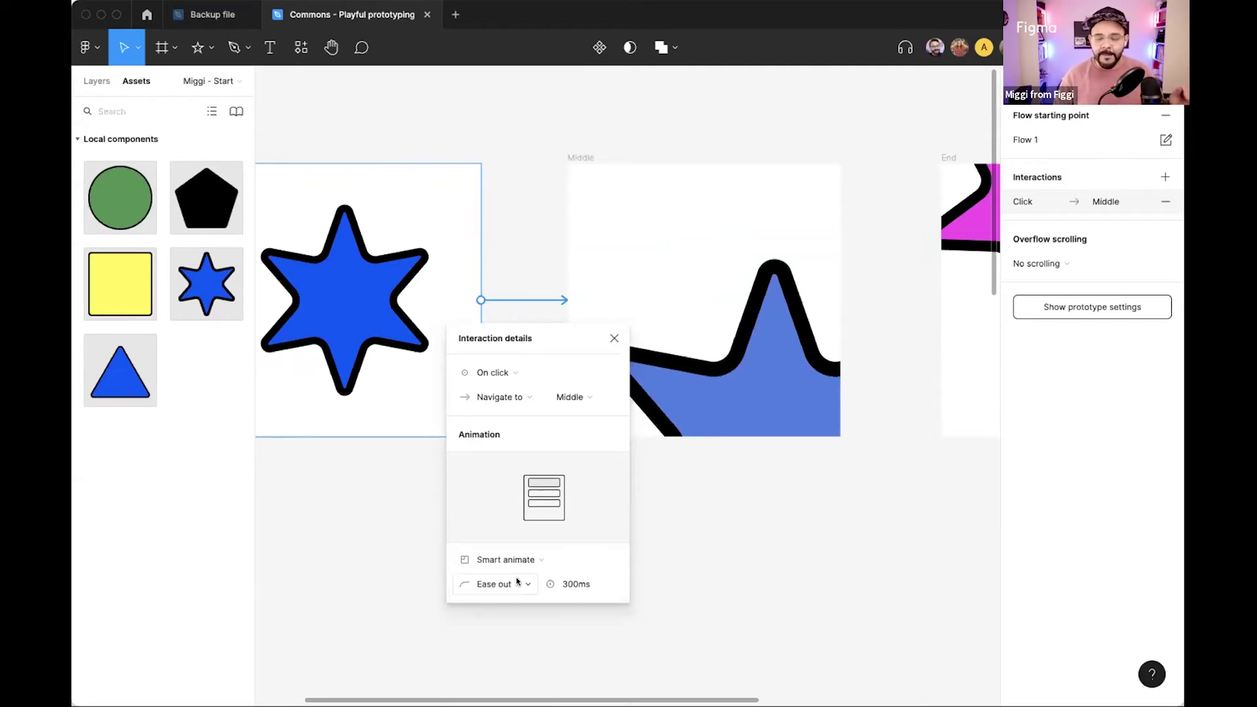
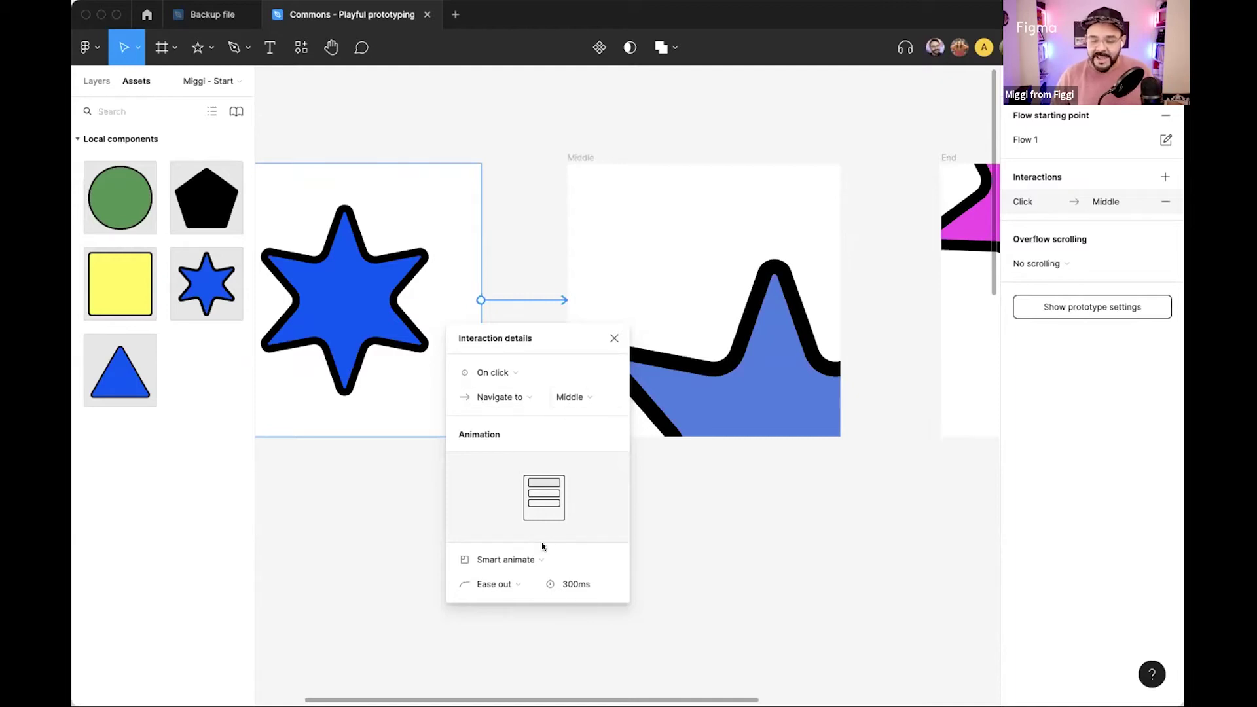
Switch the start-to-Middle interaction's easing to Custom bezier, shaped into a steep S-curve.
click(513, 584)
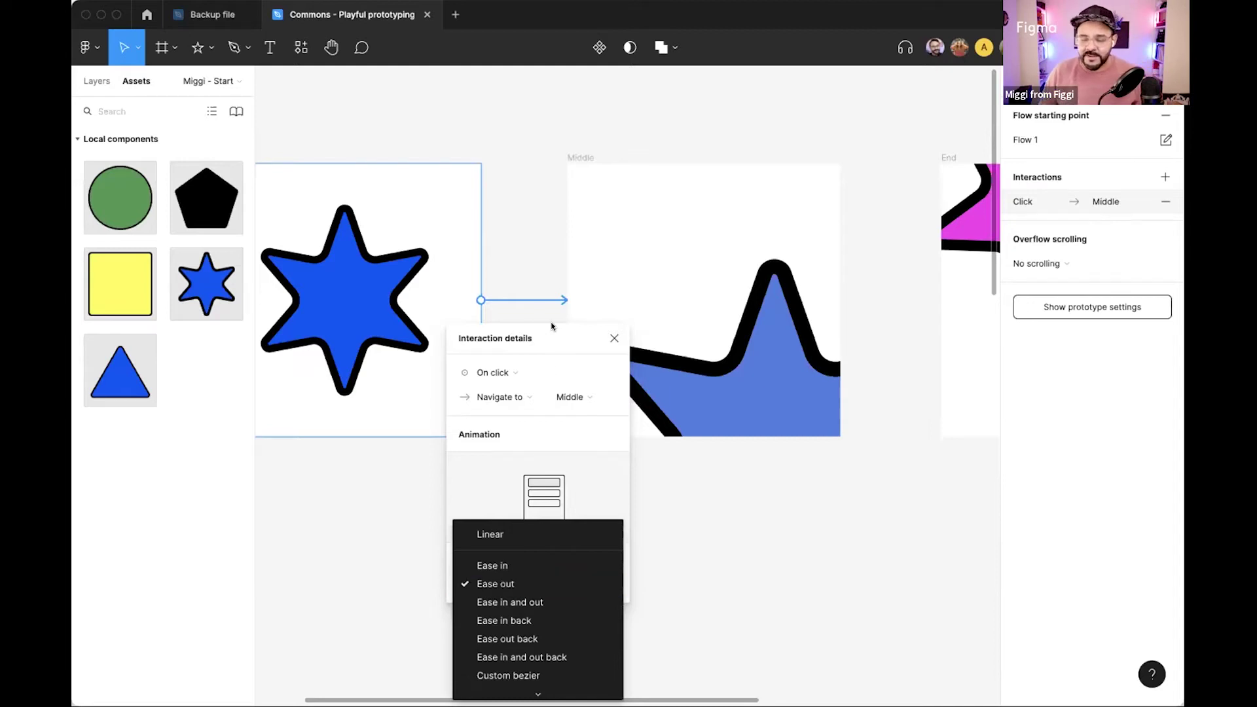
click(519, 461)
drag(555, 343, 565, 106)
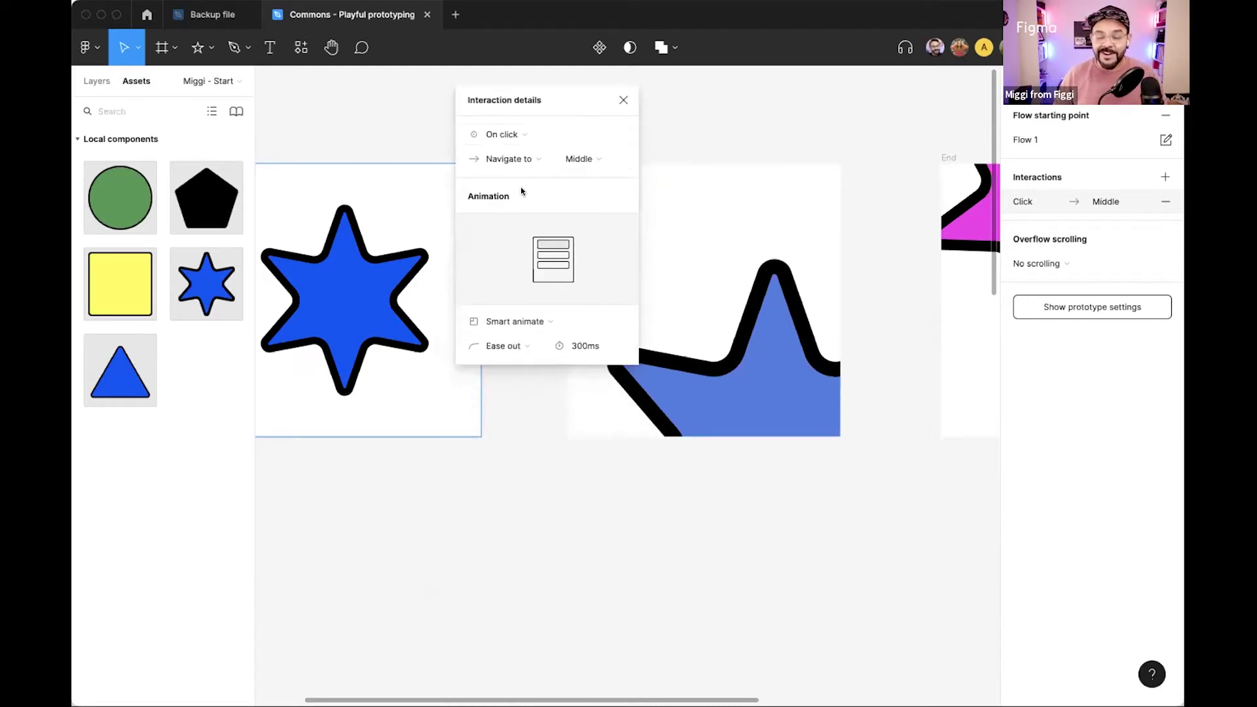
click(518, 339)
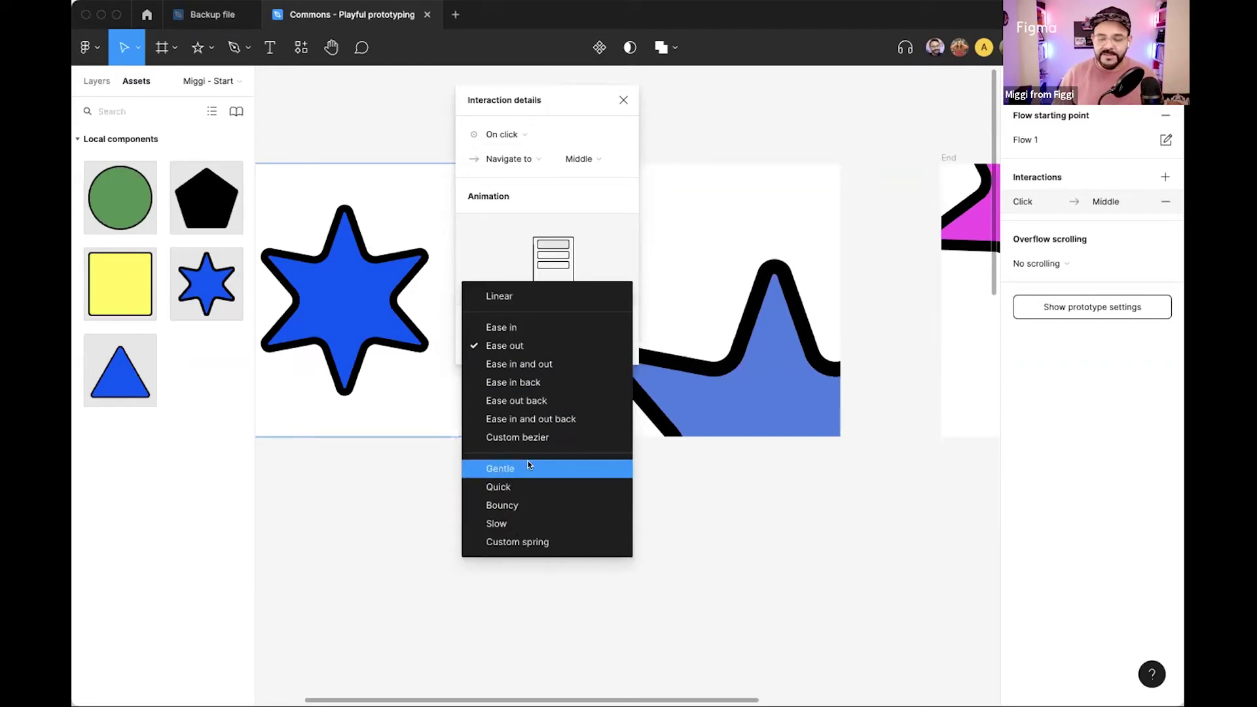
click(541, 433)
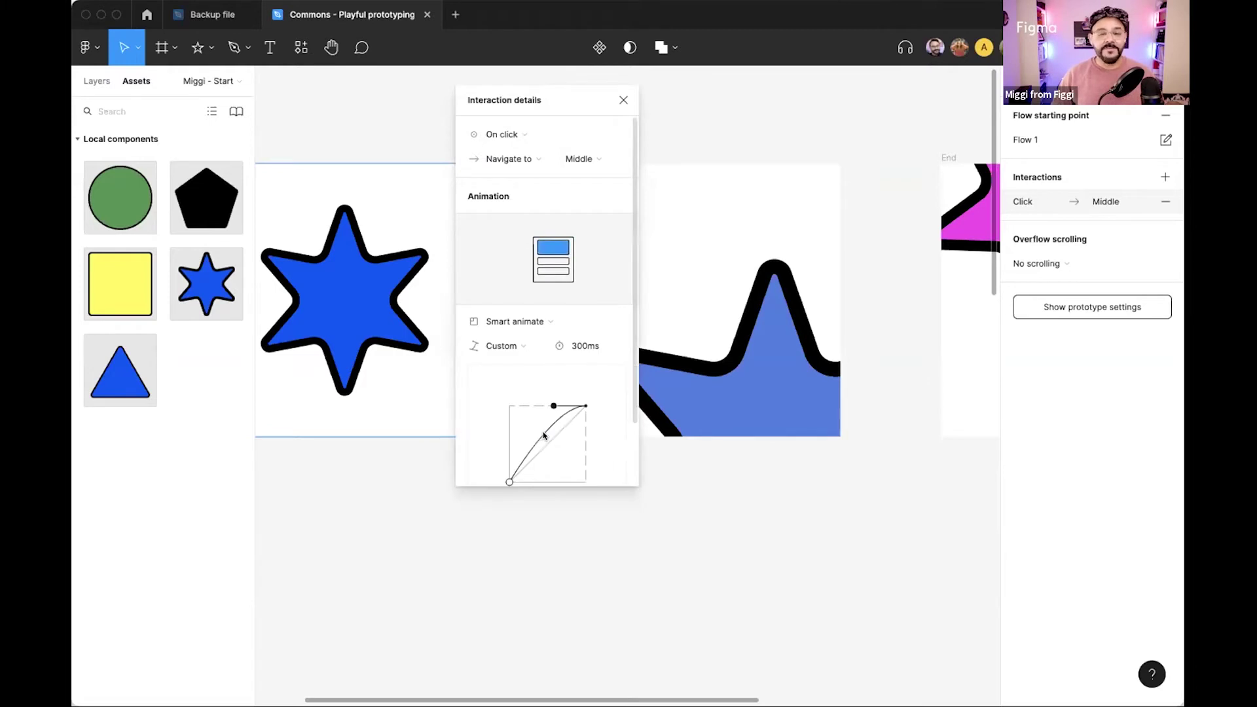
drag(509, 482, 571, 484)
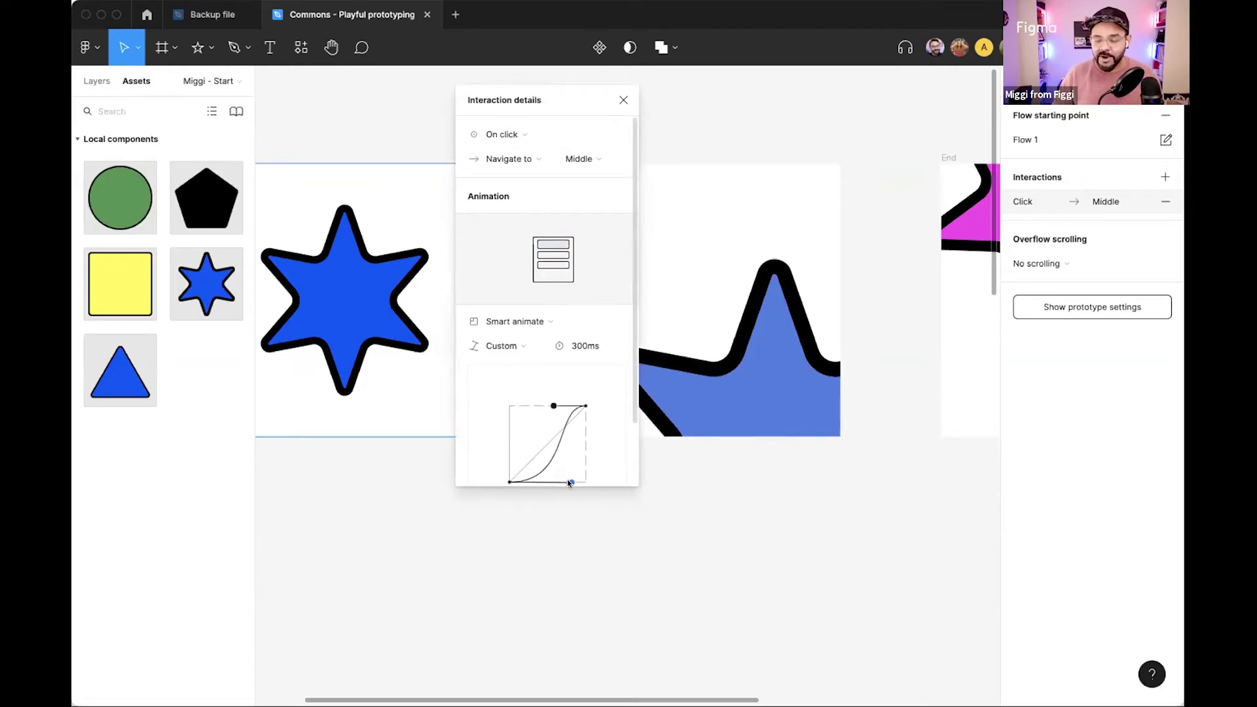
drag(554, 406, 517, 406)
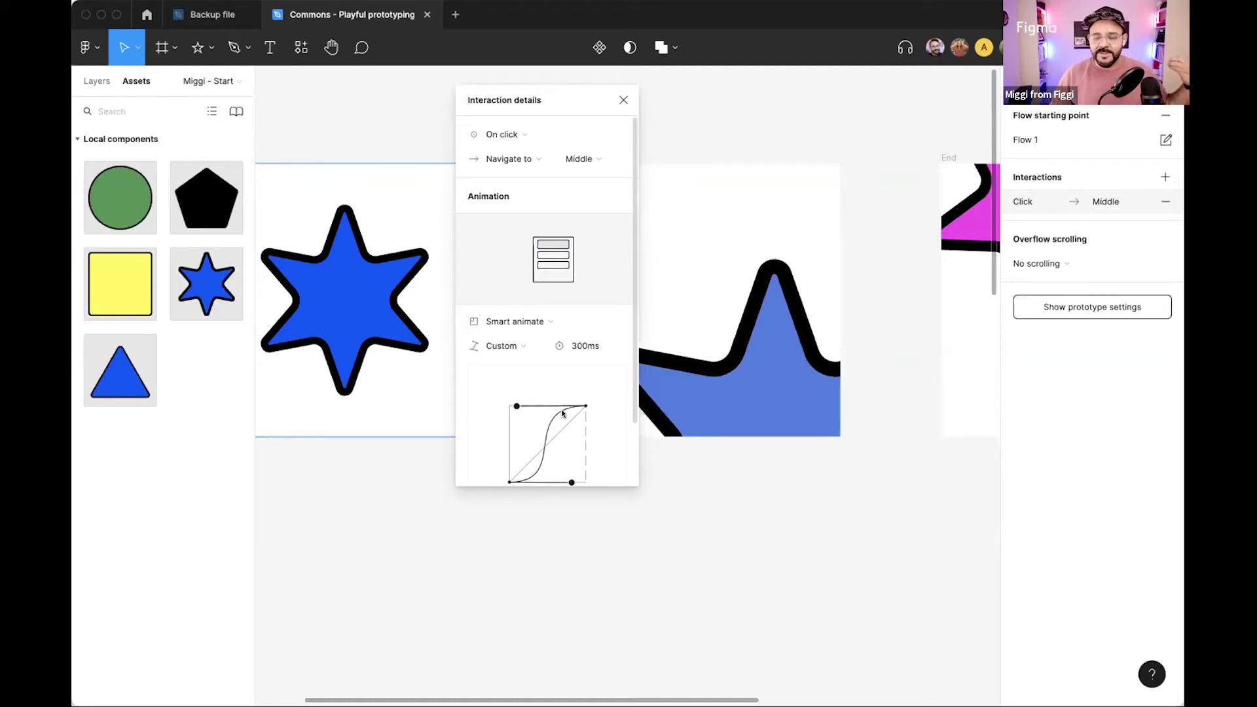
Set the animation duration to 450ms and close the interaction settings.
scroll(545, 362, down, 1)
click(589, 339)
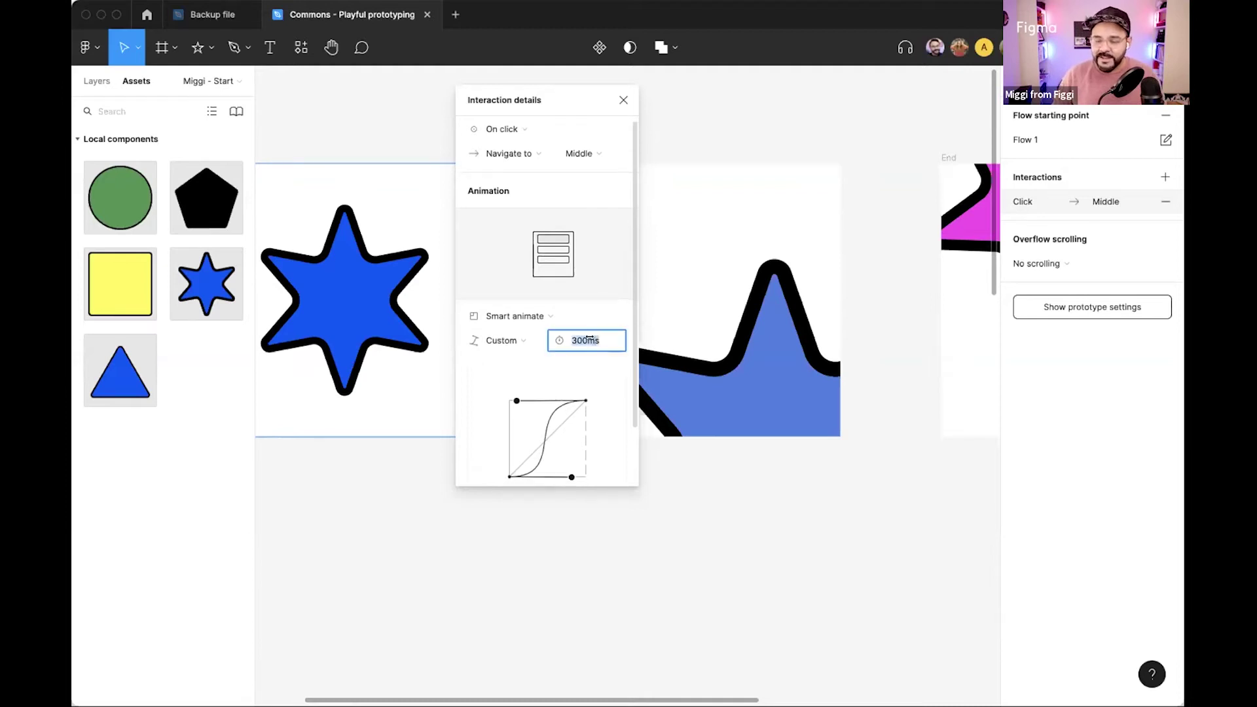
text(450)
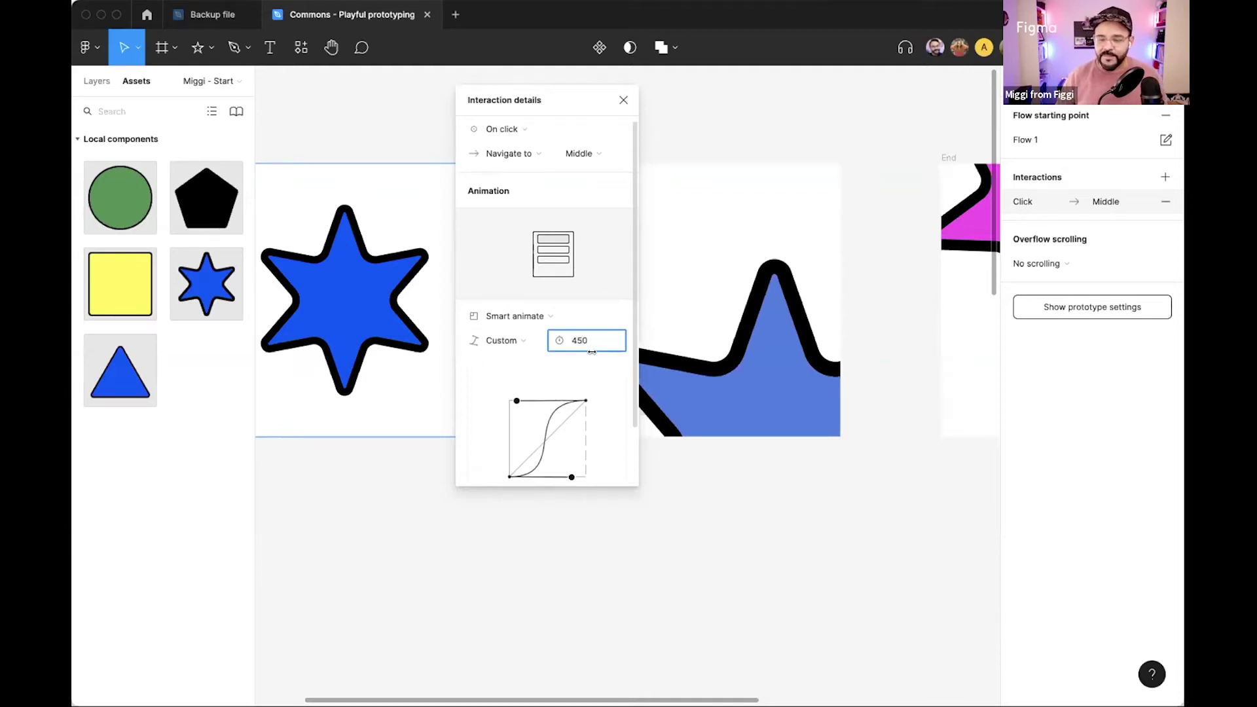
scroll(593, 275, up, 1)
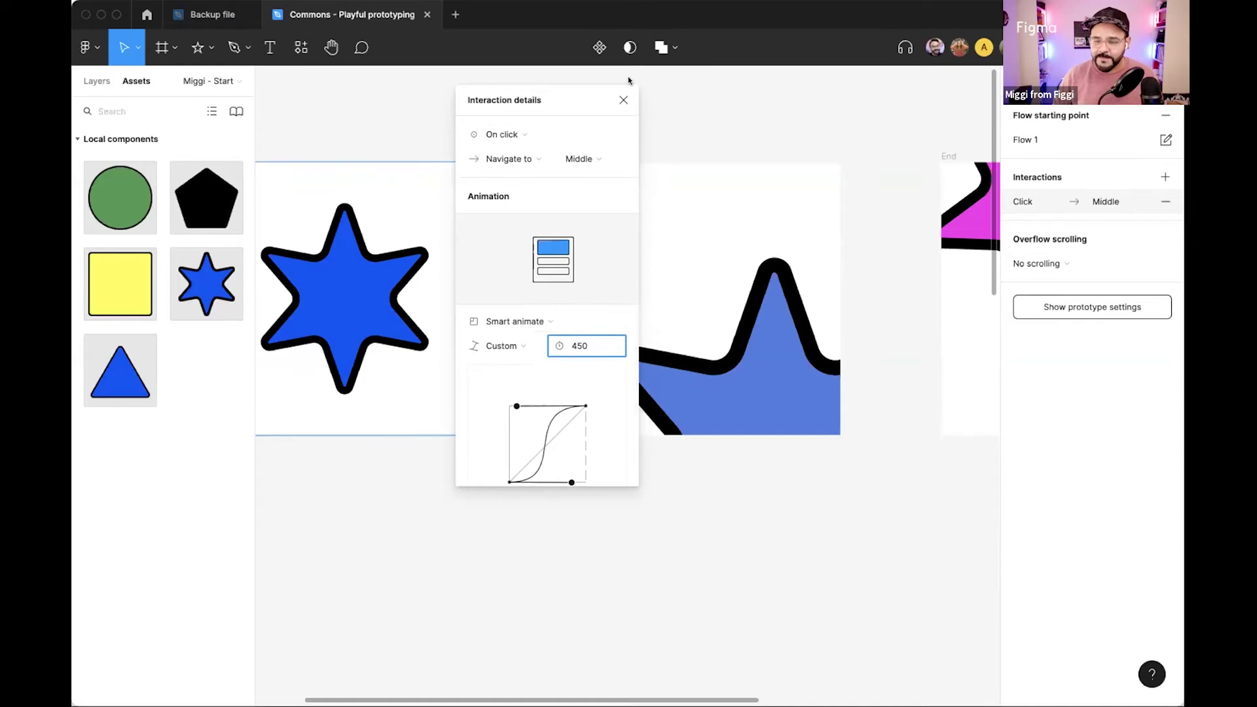
text(50)
click(623, 99)
click(687, 106)
scroll(687, 107, down, 5)
Connect the Middle frame to the End frame with a prototype click interaction.
click(662, 151)
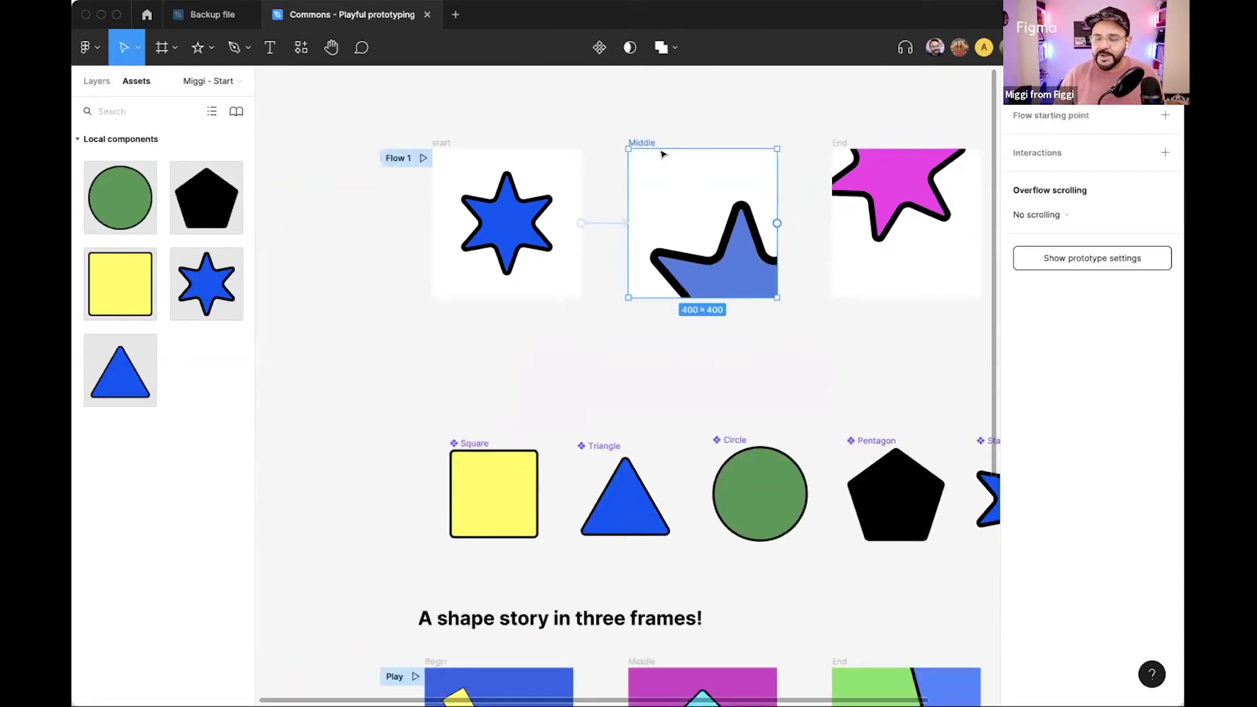
scroll(763, 215, up, 3)
drag(781, 230, 858, 270)
key(ctrl+z)
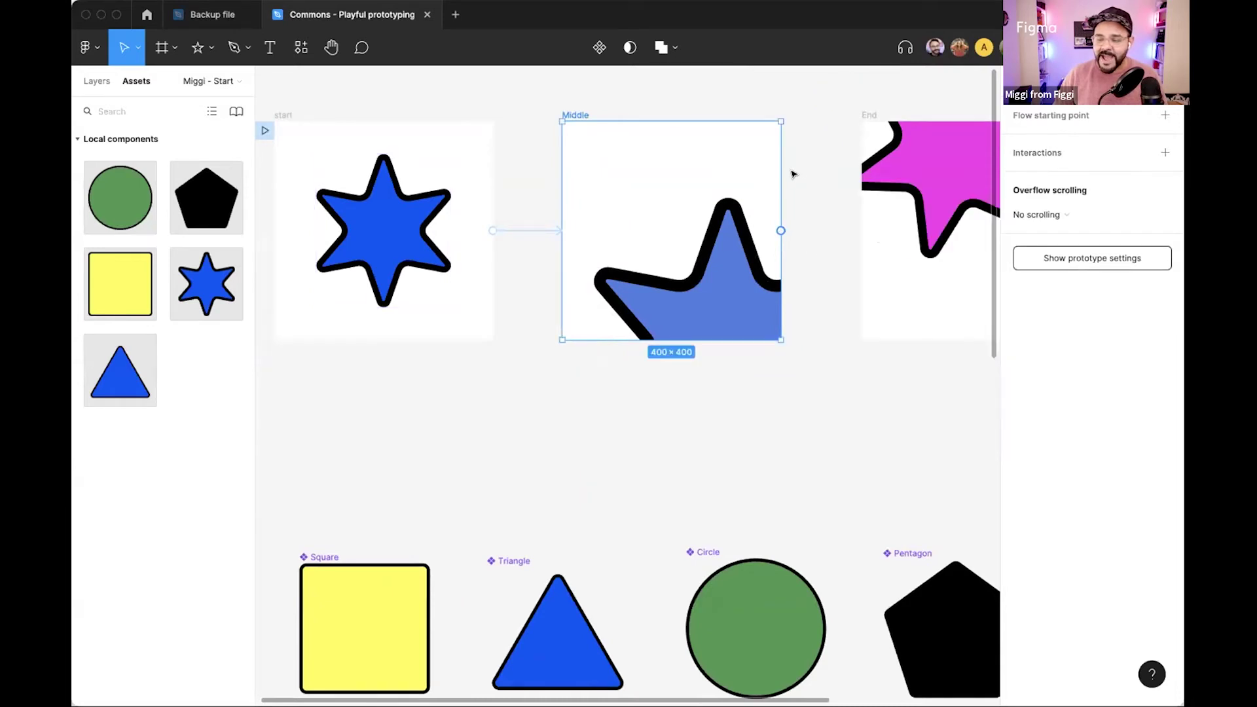
scroll(806, 188, right, 4)
scroll(806, 188, up, 1)
scroll(650, 292, up, 3)
drag(645, 270, 792, 273)
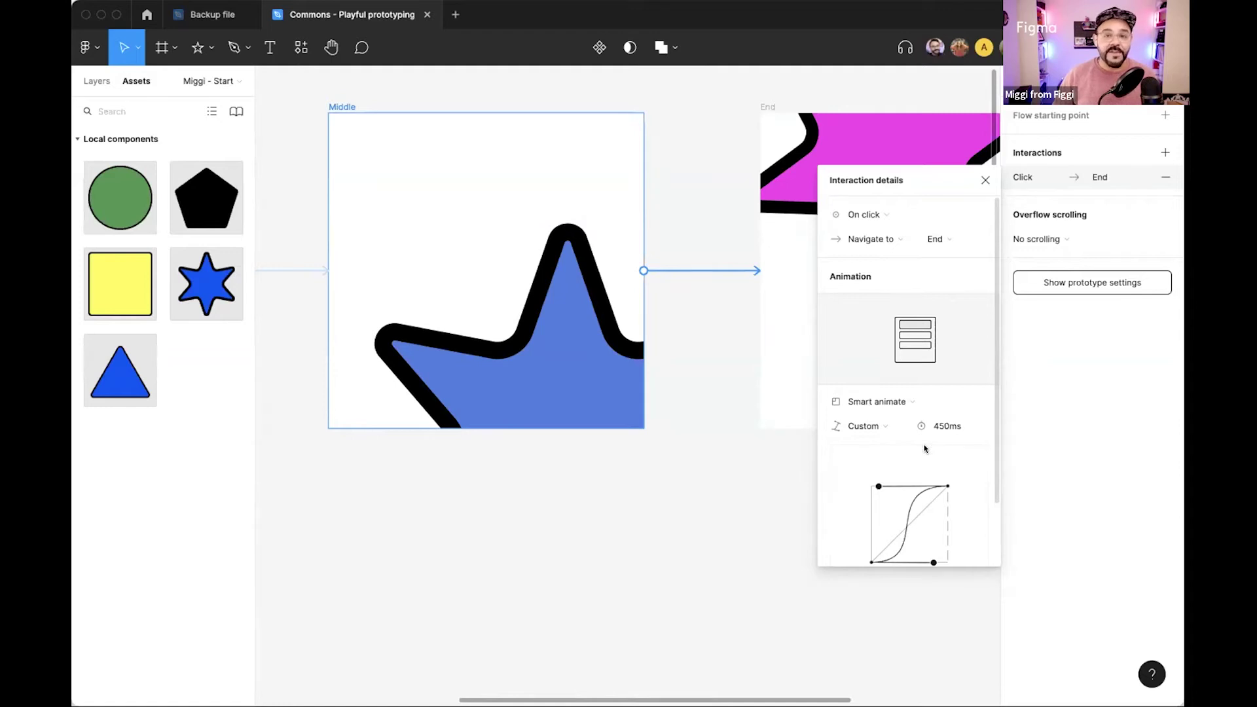
click(985, 180)
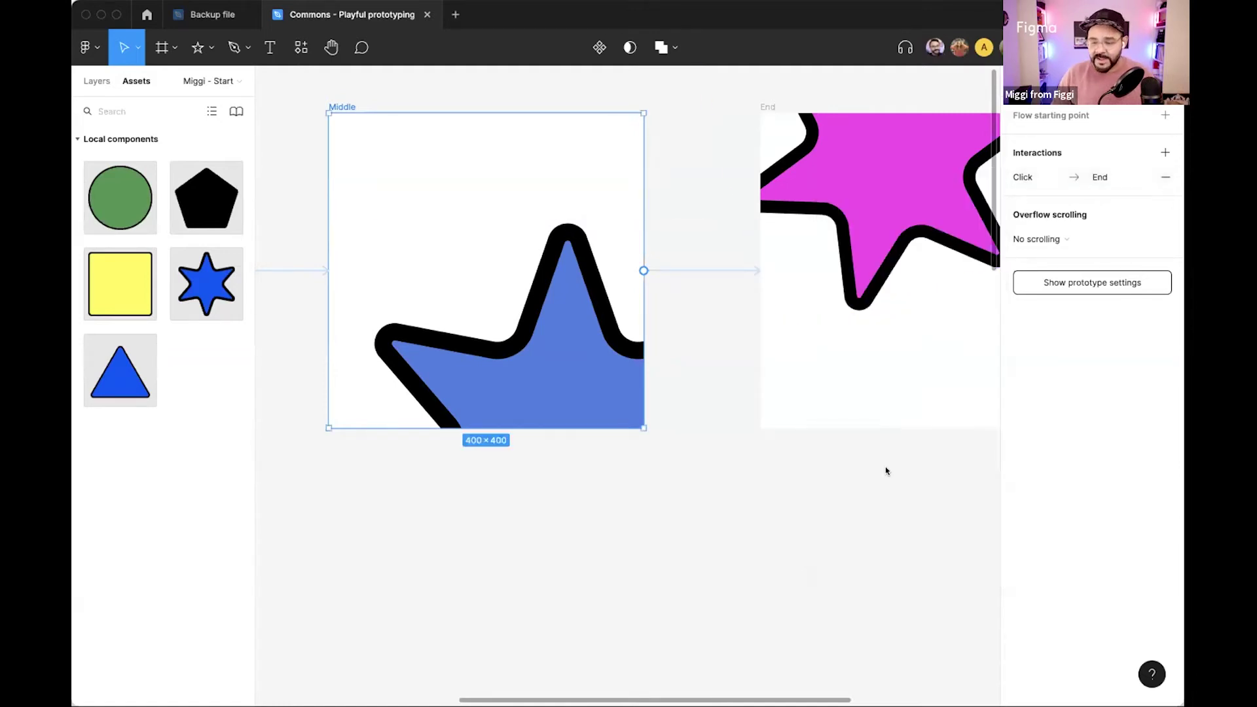
click(886, 471)
Link End back to the start frame and stagger the start, Middle and End frames.
scroll(886, 471, down, 5)
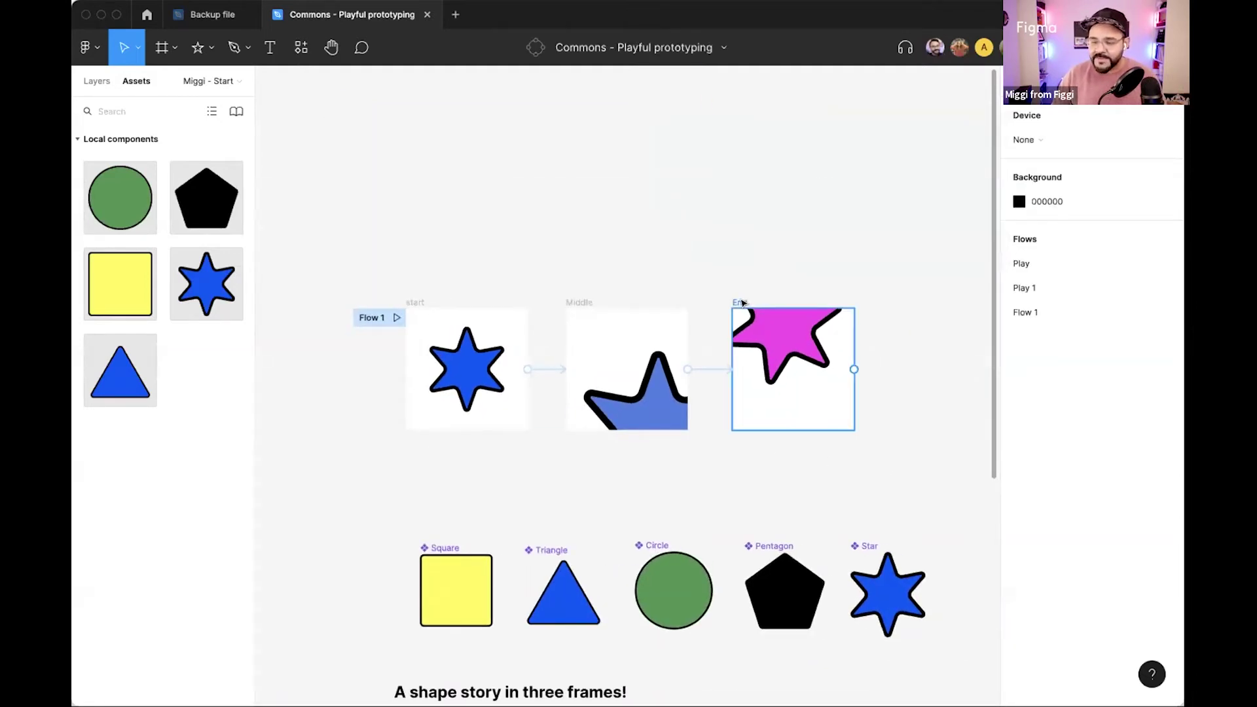
drag(743, 303, 743, 211)
drag(858, 277, 472, 320)
click(552, 240)
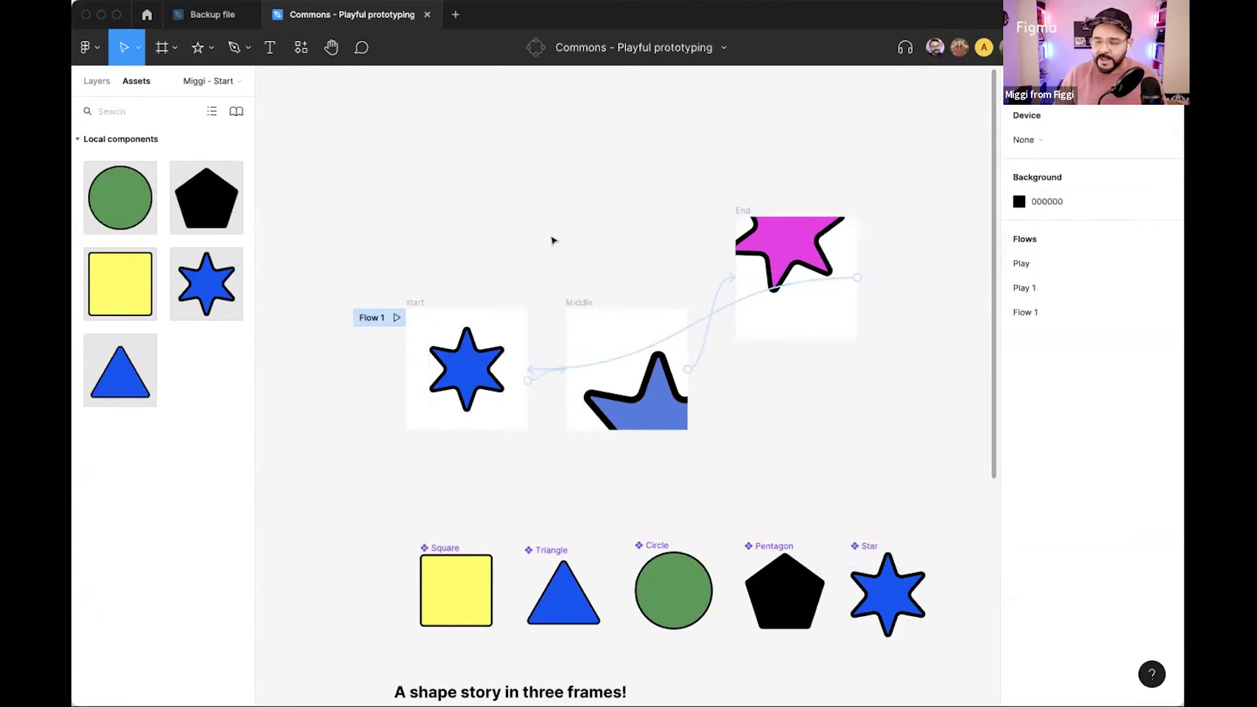
drag(755, 203, 764, 344)
drag(570, 302, 579, 250)
drag(443, 308, 440, 321)
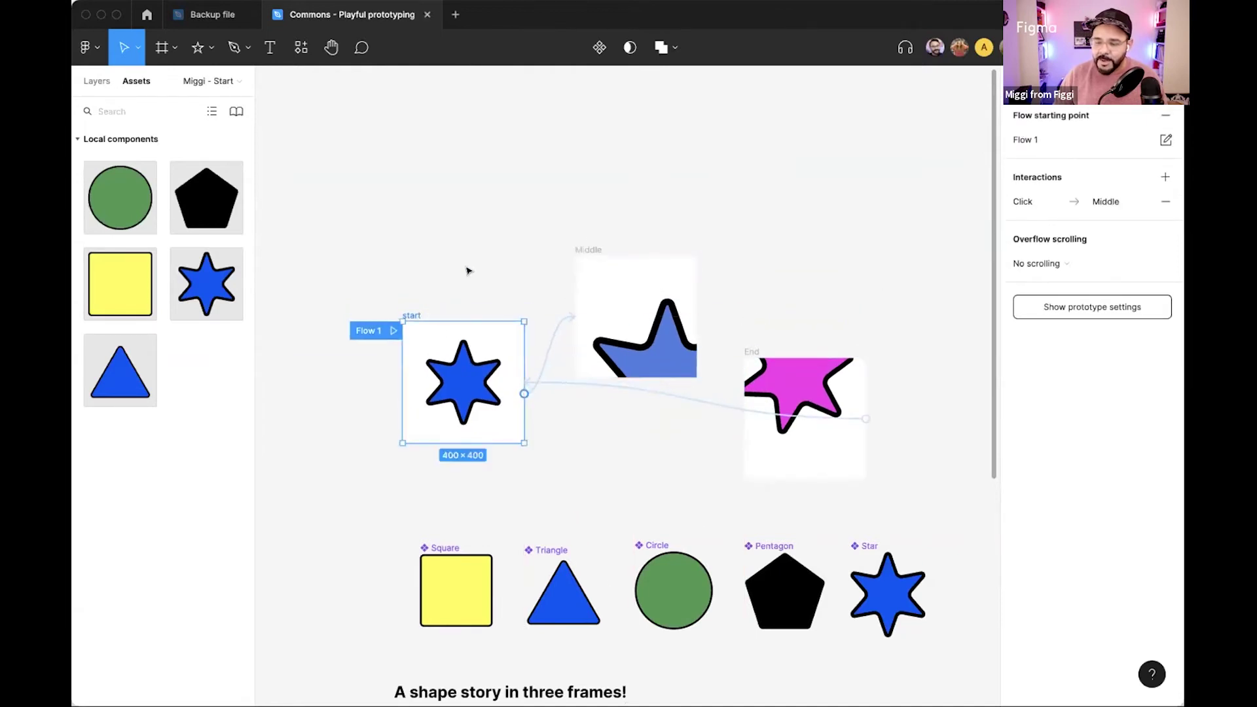
click(467, 270)
scroll(472, 262, down, 3)
scroll(471, 262, right, 2)
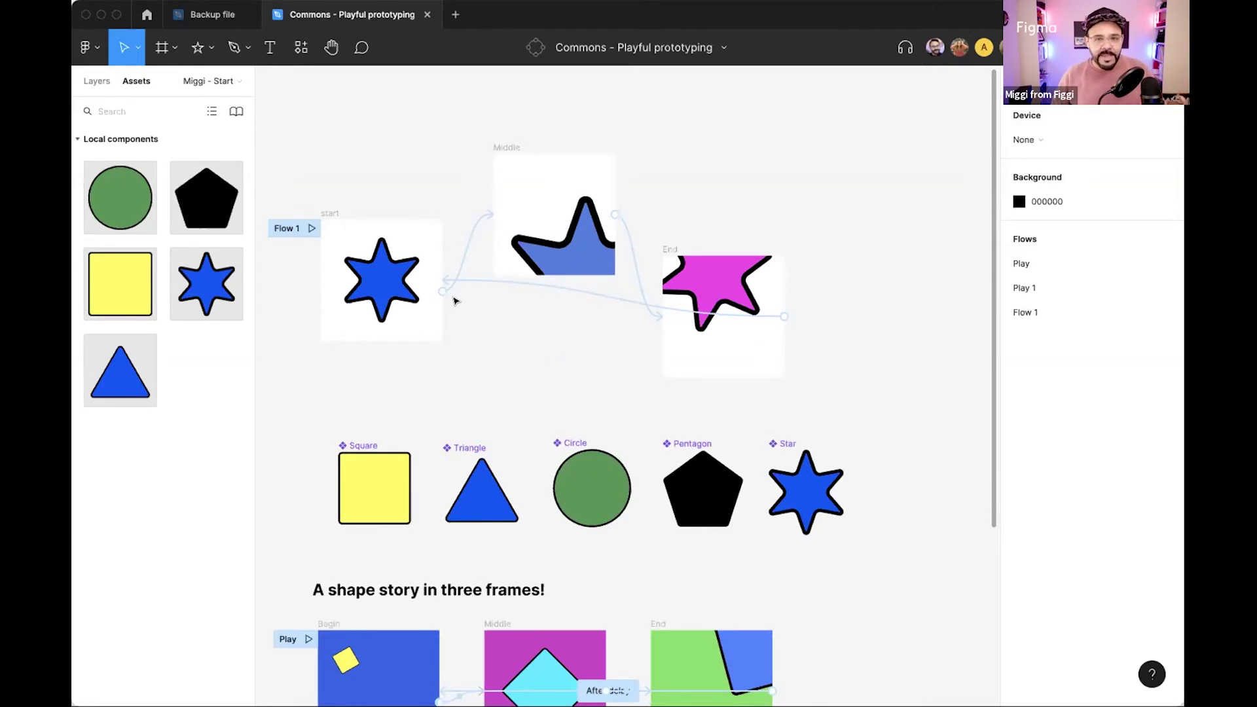
Check the start-to-Middle settings, then reconnect Middle to End with Smart animate, custom 450ms.
click(468, 242)
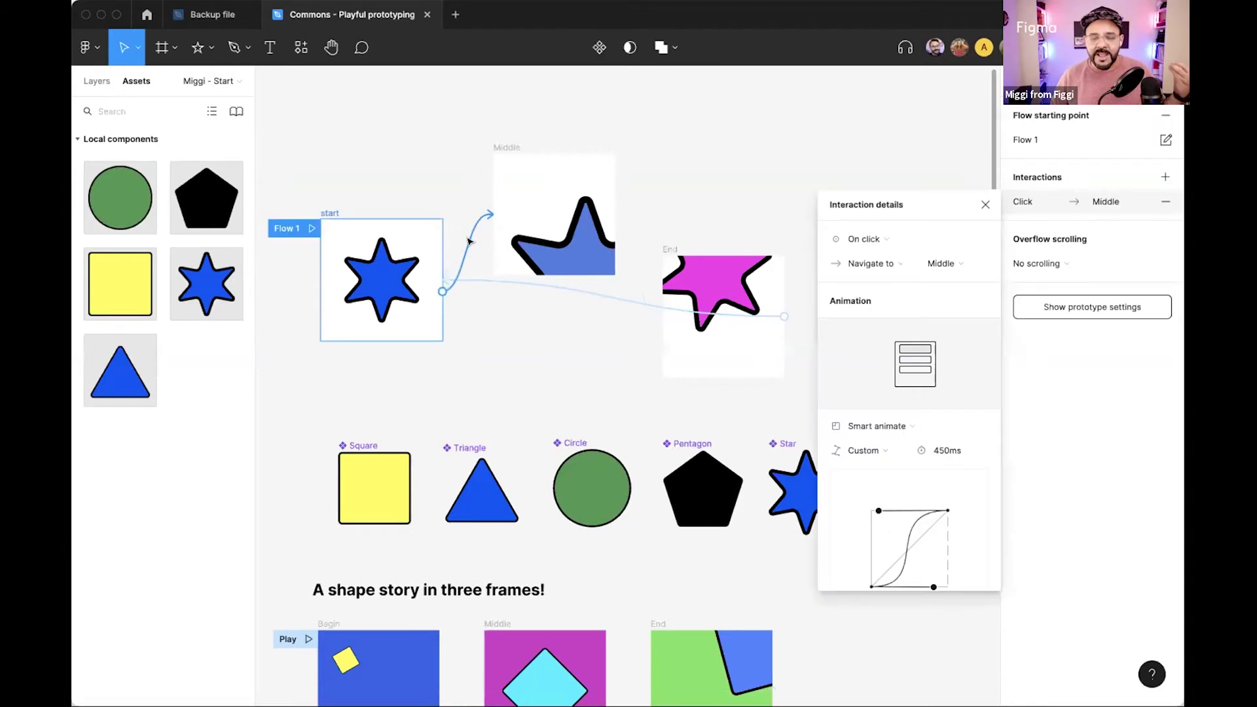
drag(914, 204, 673, 155)
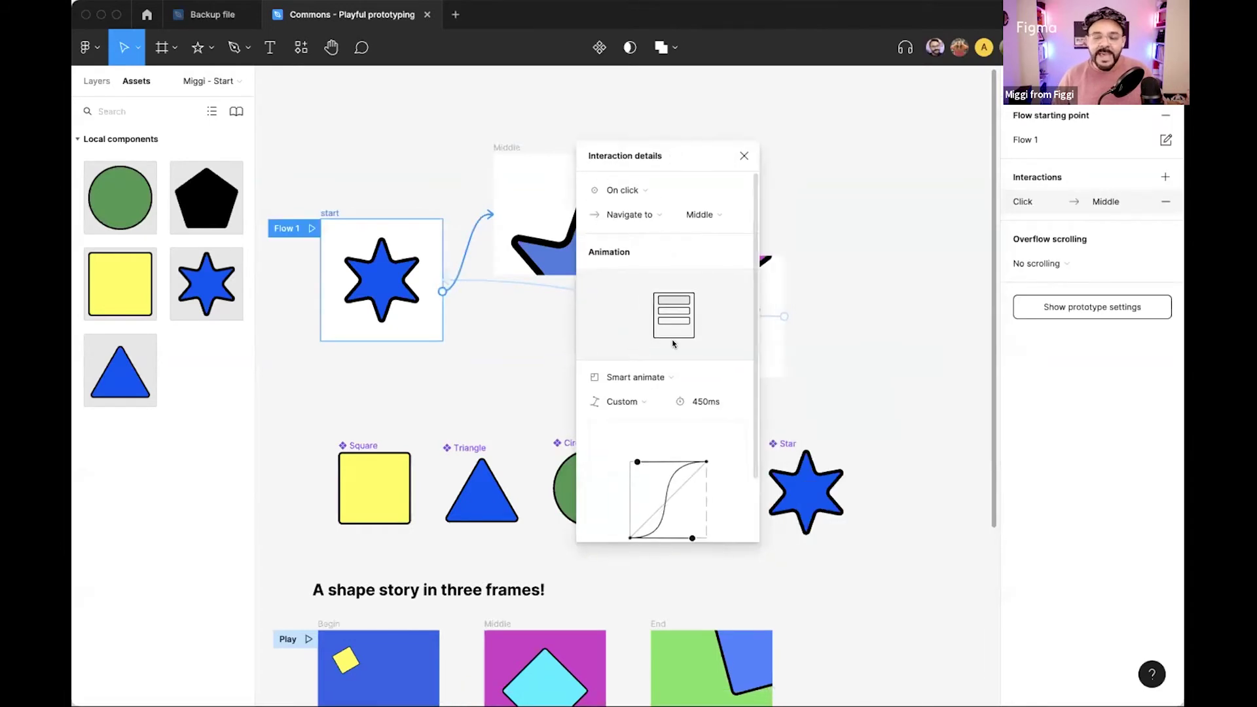
click(744, 155)
click(559, 156)
drag(615, 214, 707, 282)
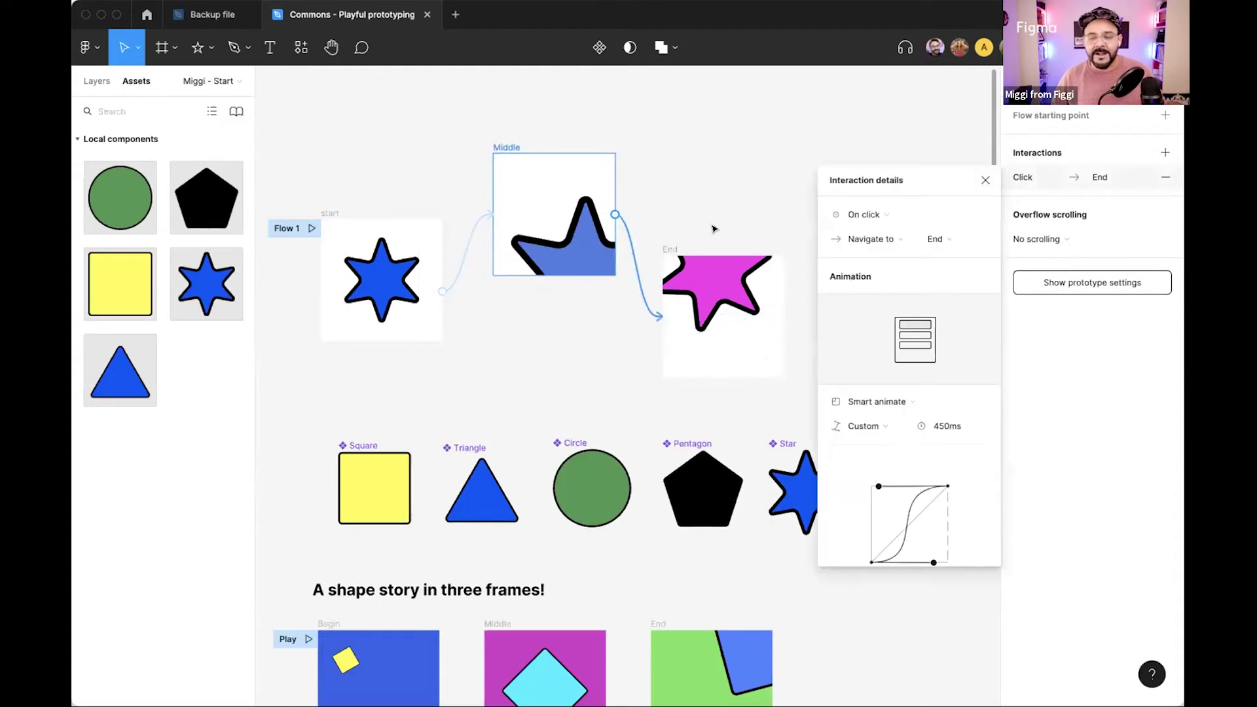
click(984, 181)
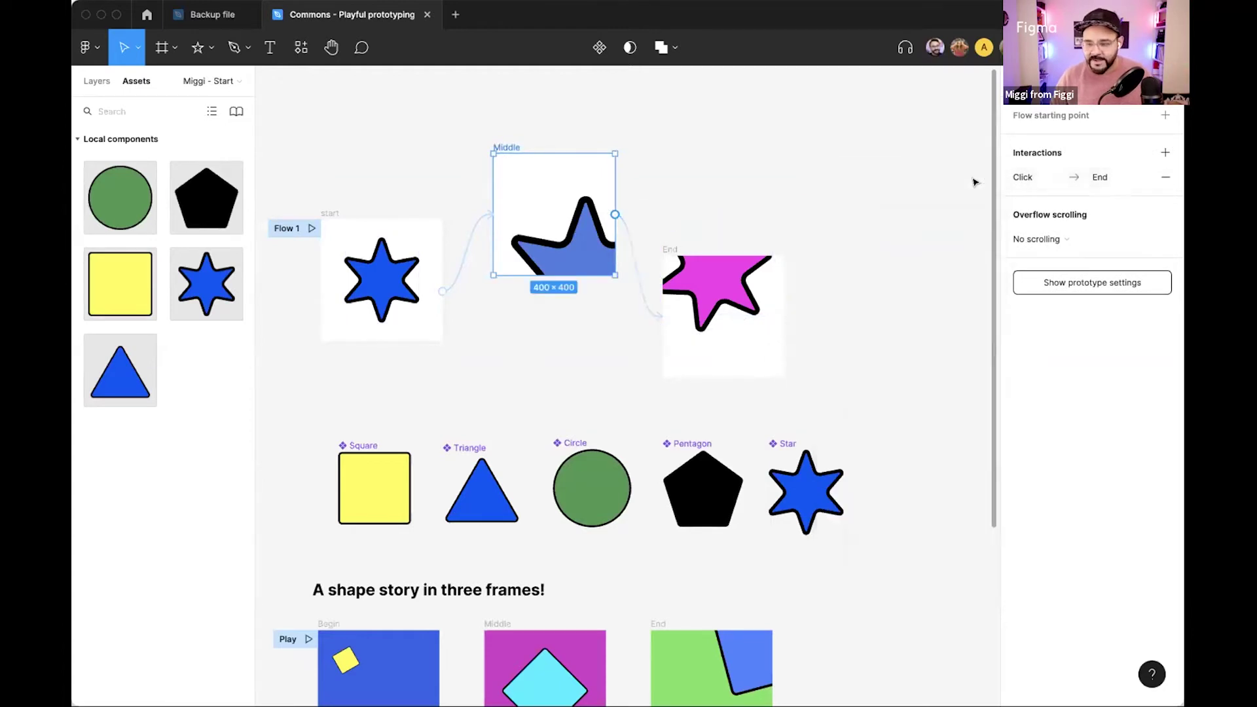
key(Escape)
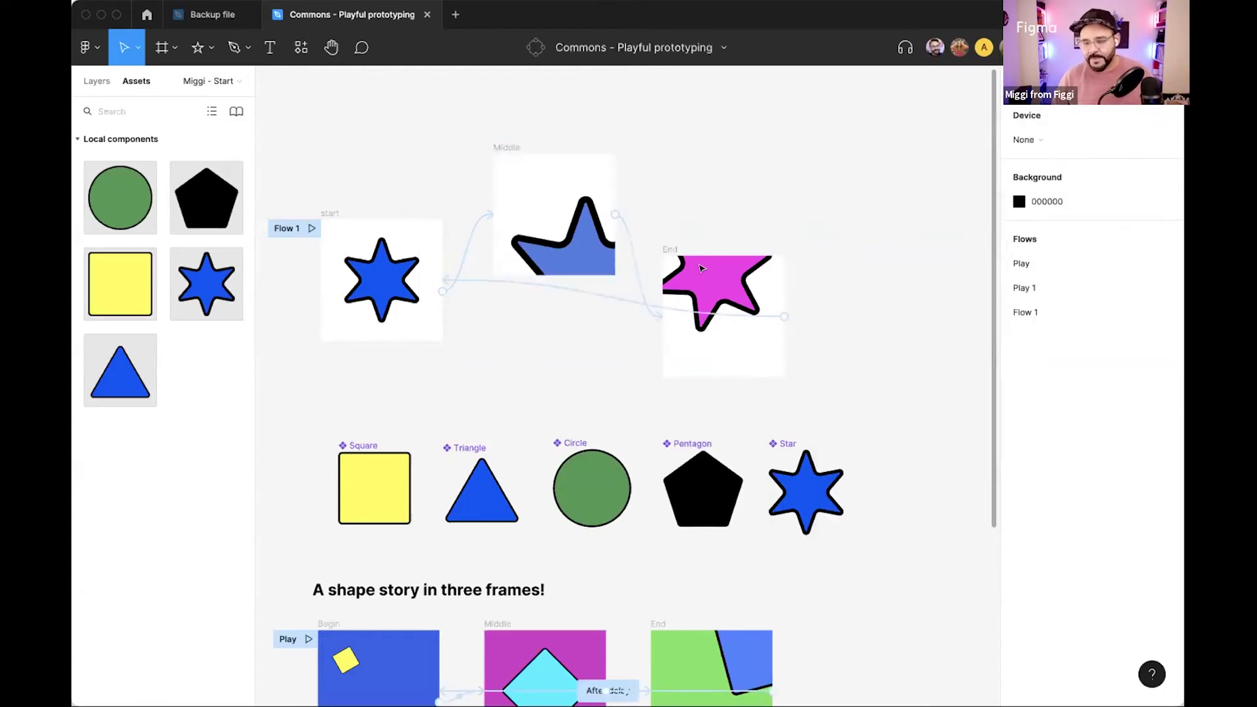
click(311, 229)
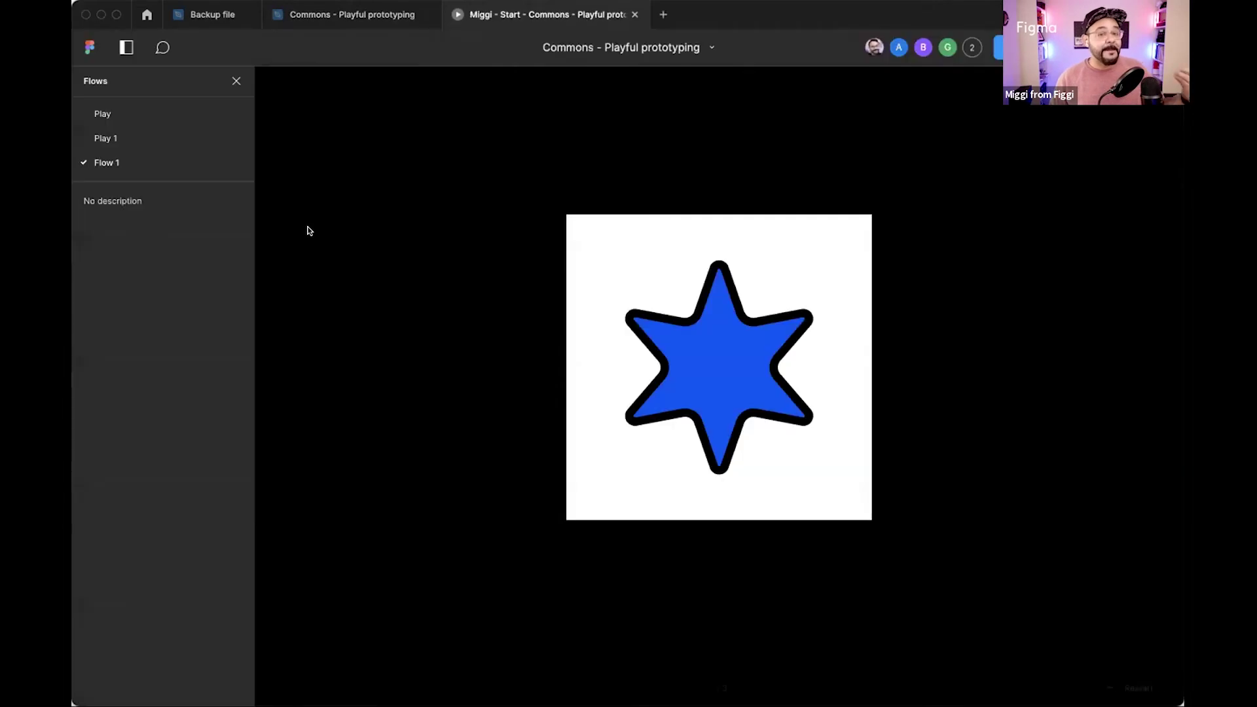
click(721, 435)
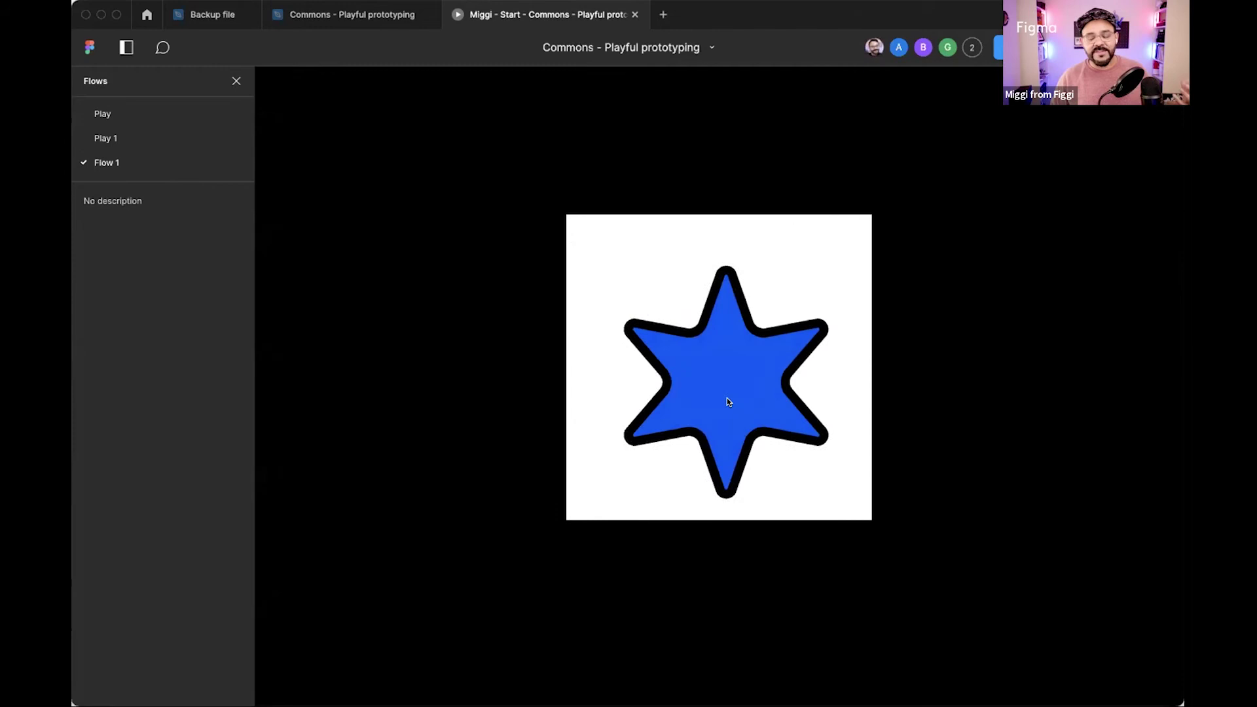
click(727, 399)
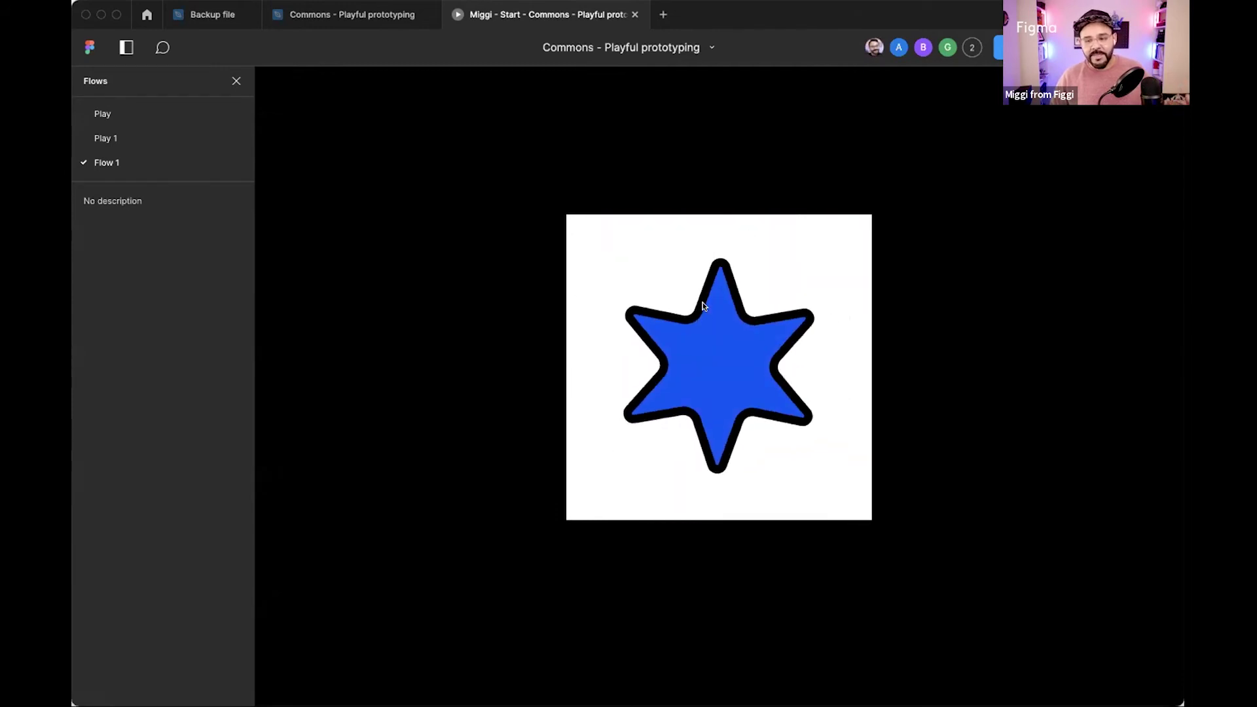
click(712, 325)
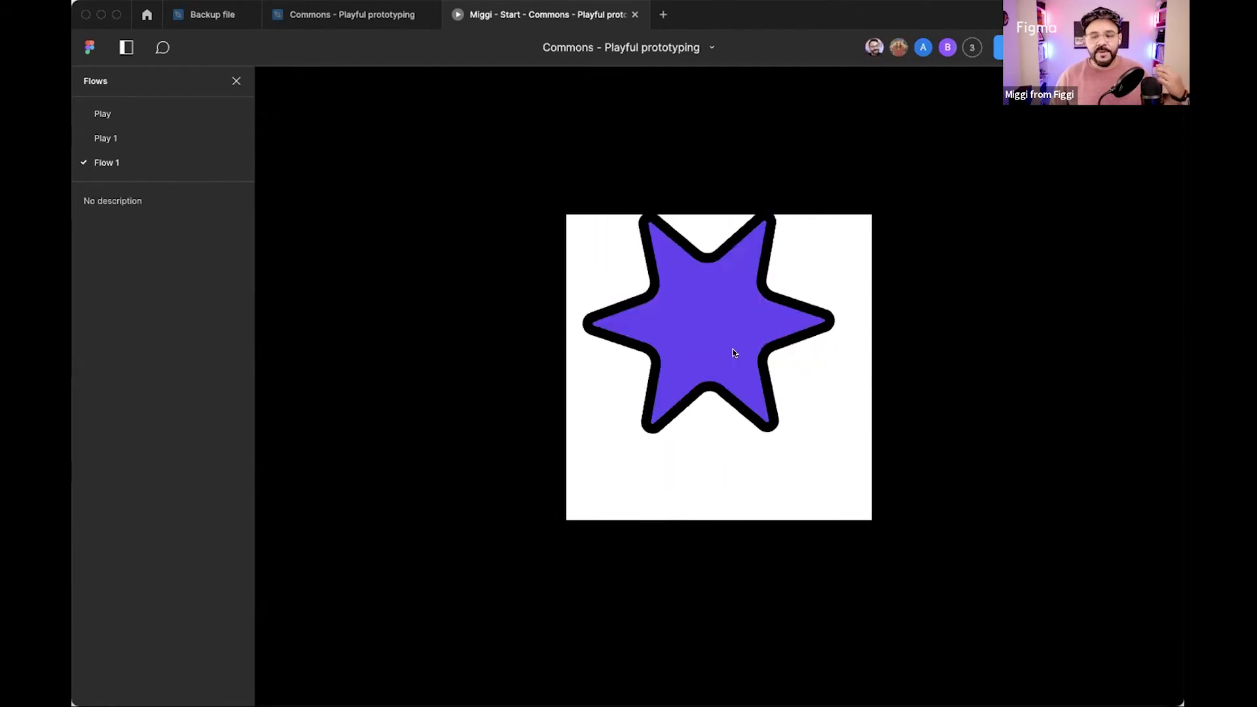
click(635, 15)
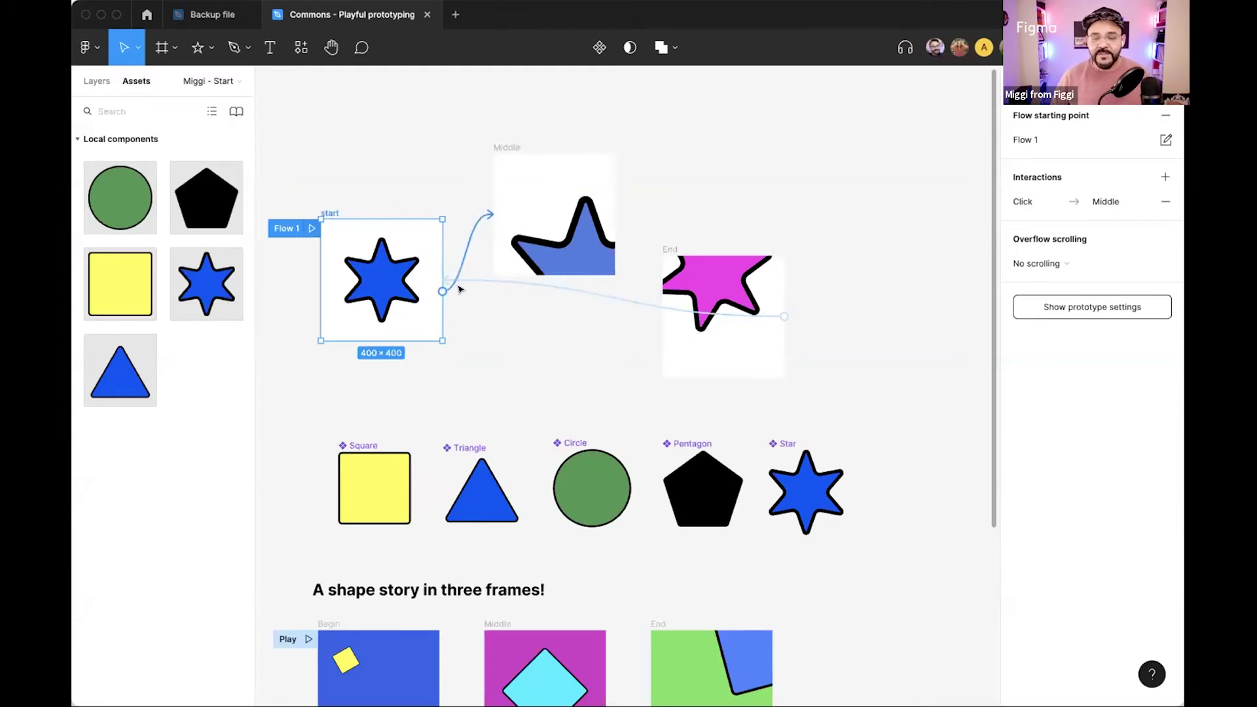
Select the start, Middle and End frames and change their trigger from On click to After delay.
click(462, 254)
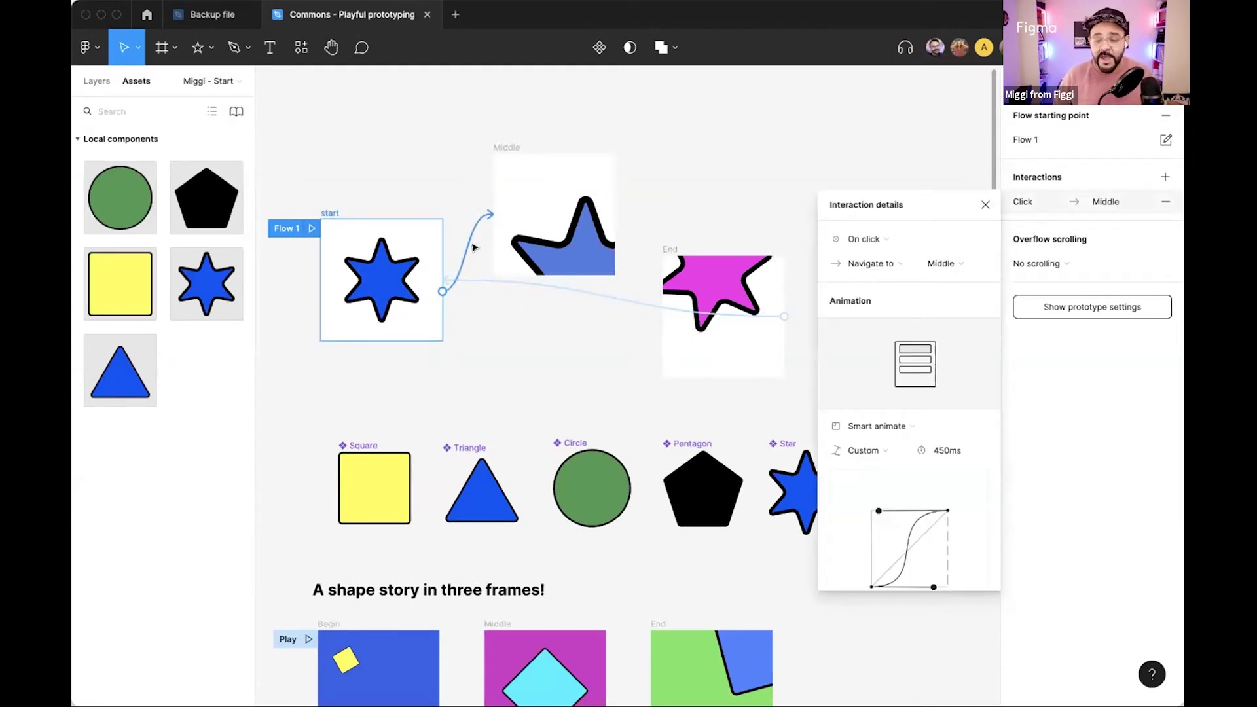
click(439, 156)
click(472, 231)
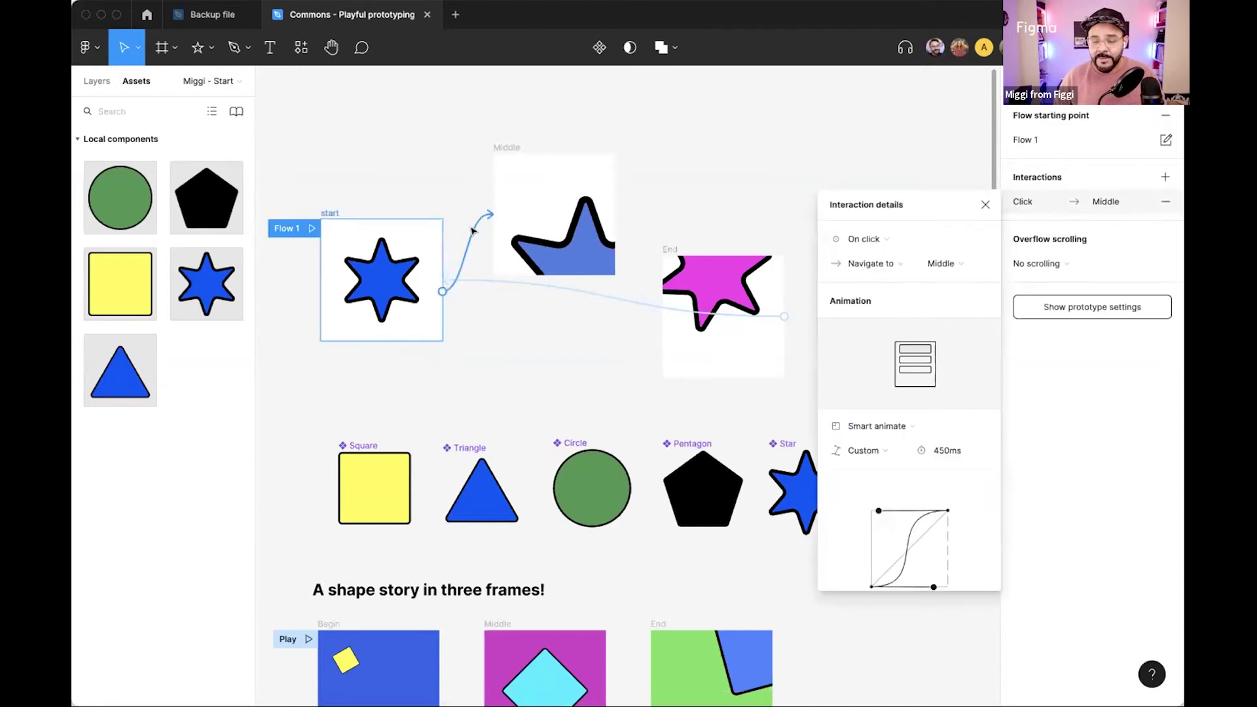
shift+click(503, 166)
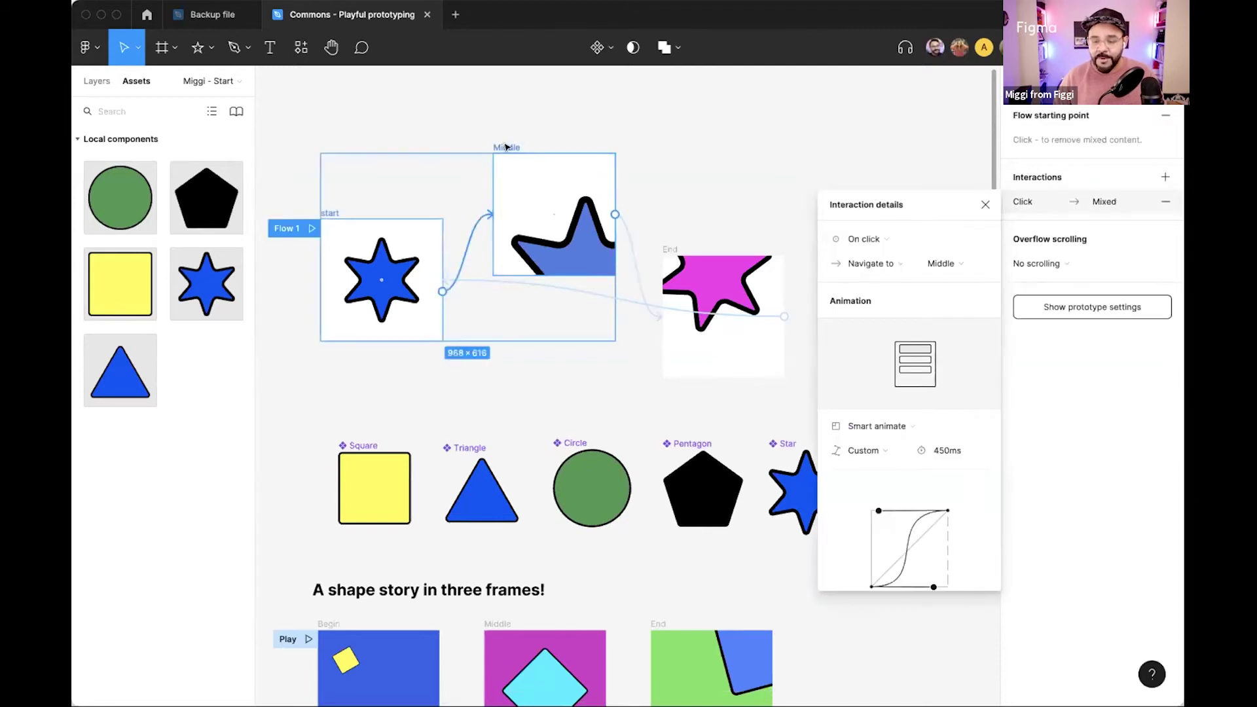
shift+click(625, 302)
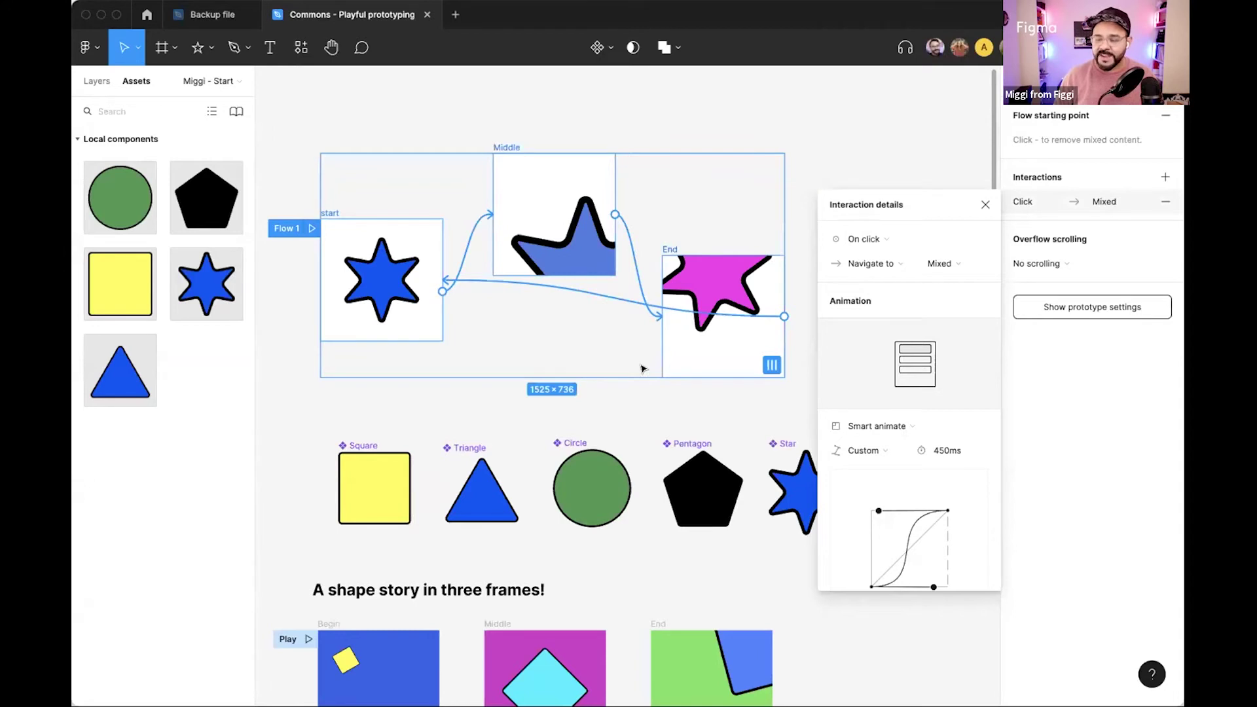
click(865, 240)
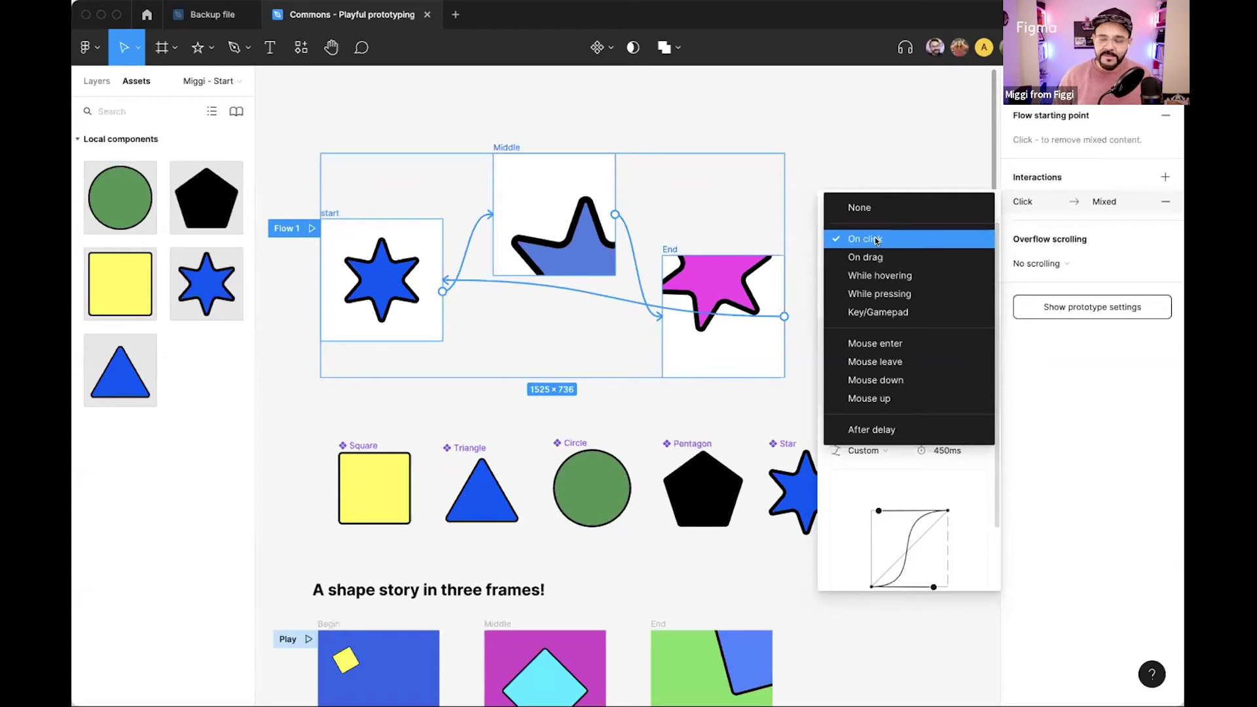
click(881, 432)
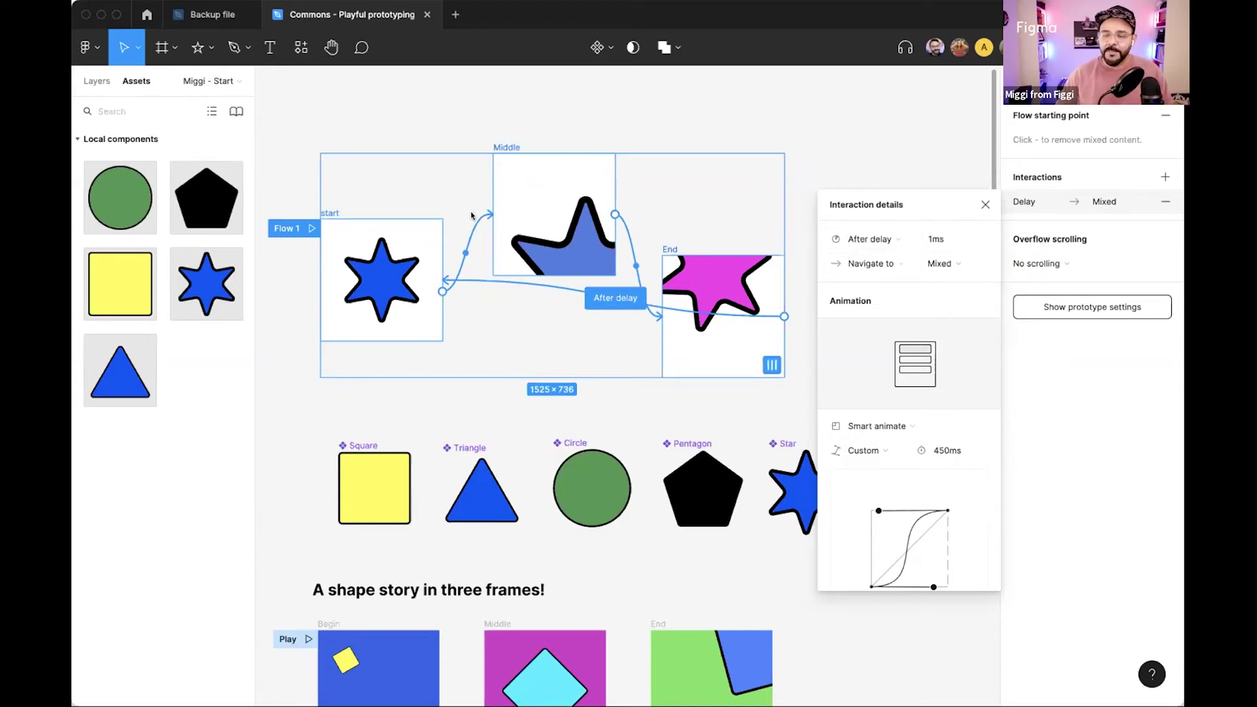
click(985, 205)
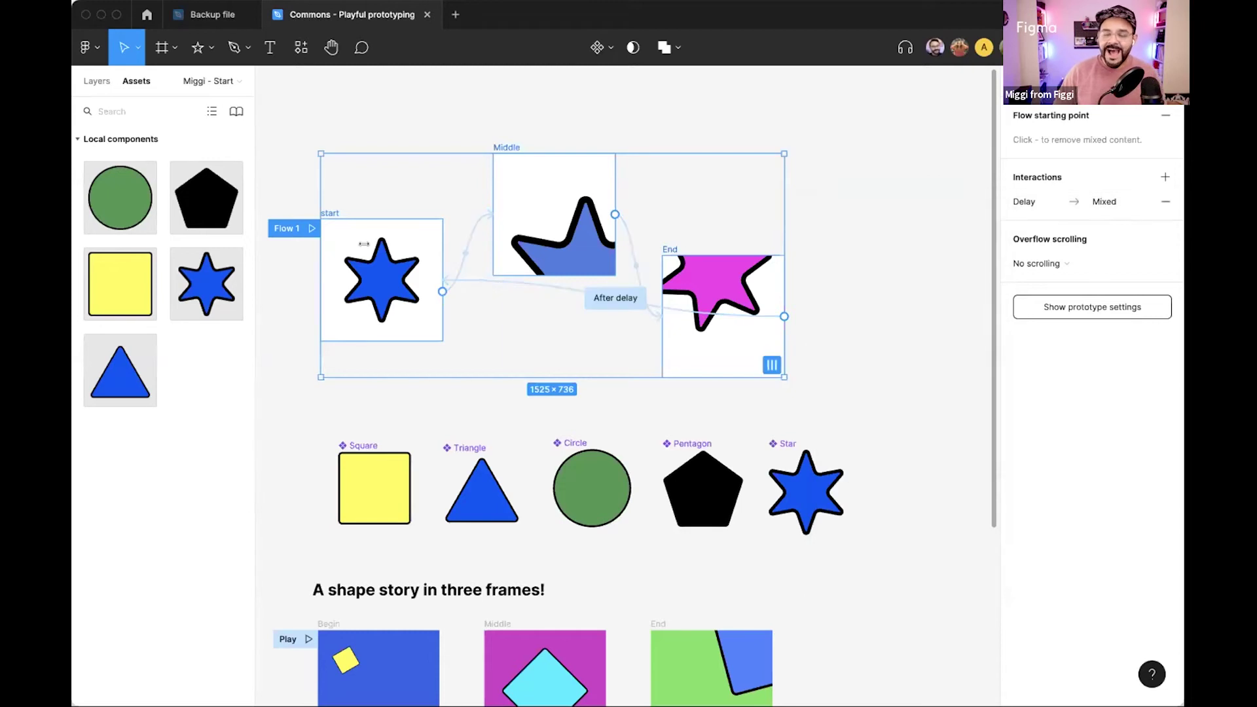
click(310, 229)
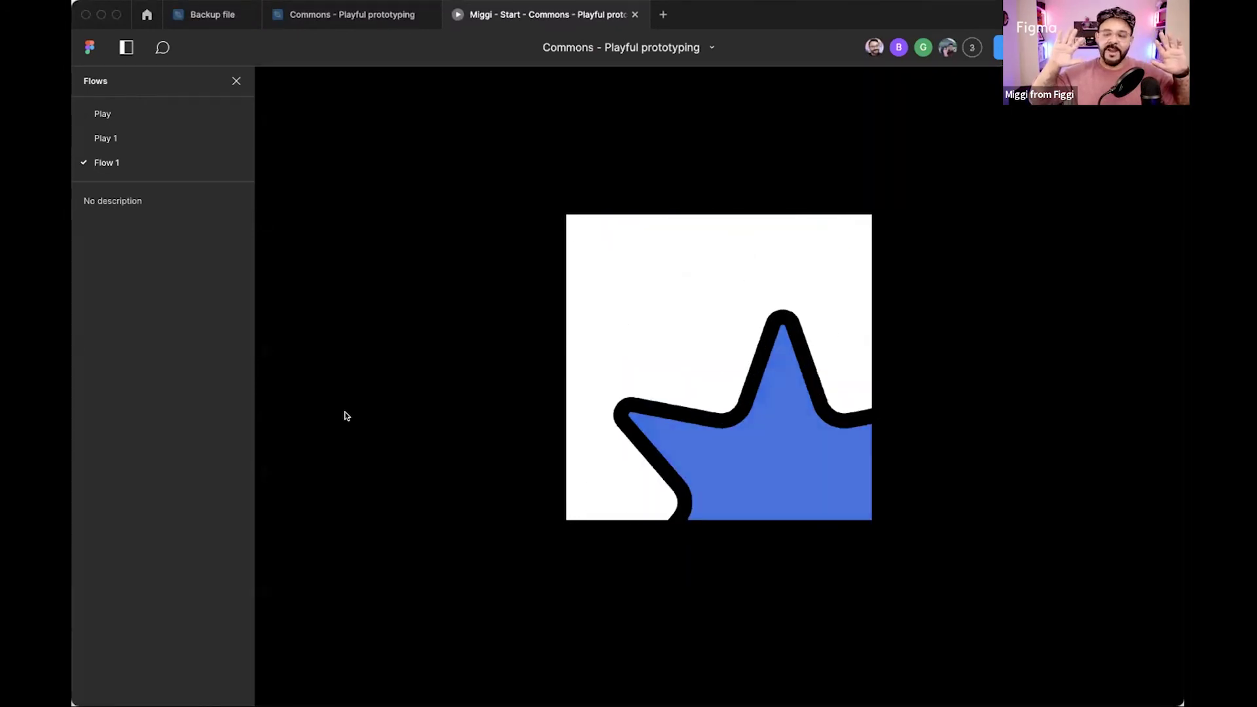
click(634, 14)
scroll(699, 191, down, 3)
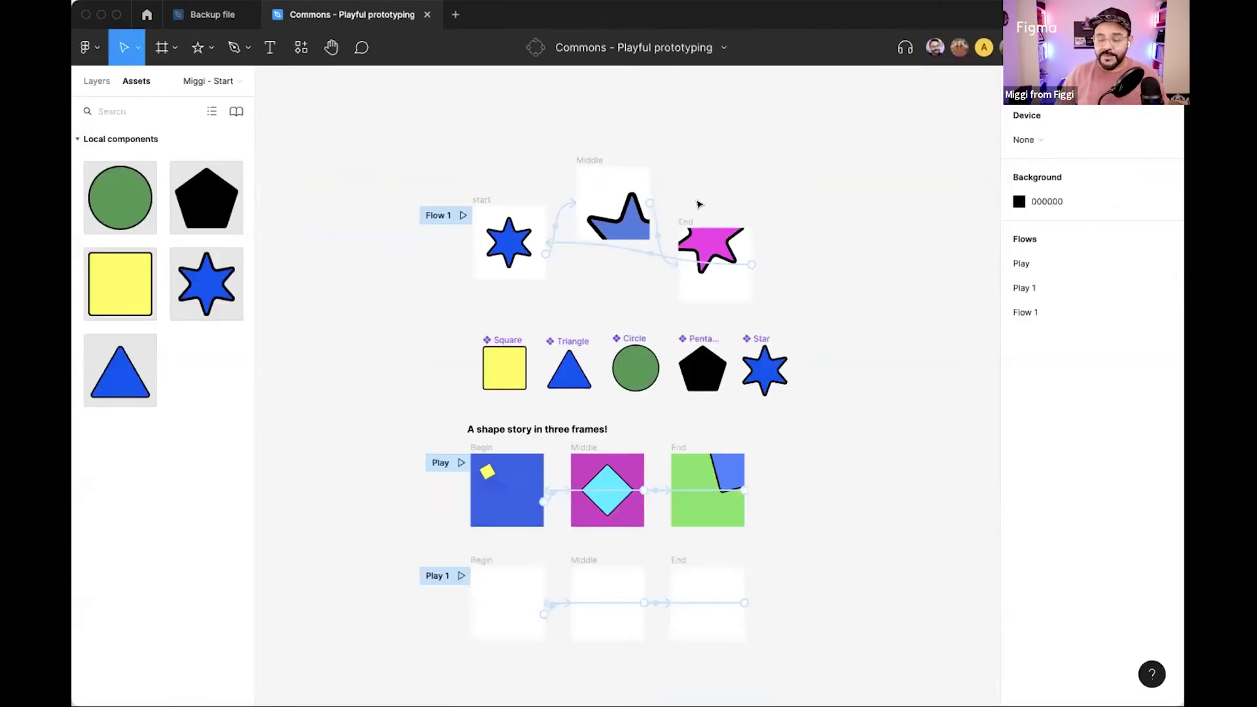
Pan over the Play and Play 1 shape story frames and turn on Multiplayer cursors.
scroll(555, 488, down, 3)
scroll(457, 528, up, 5)
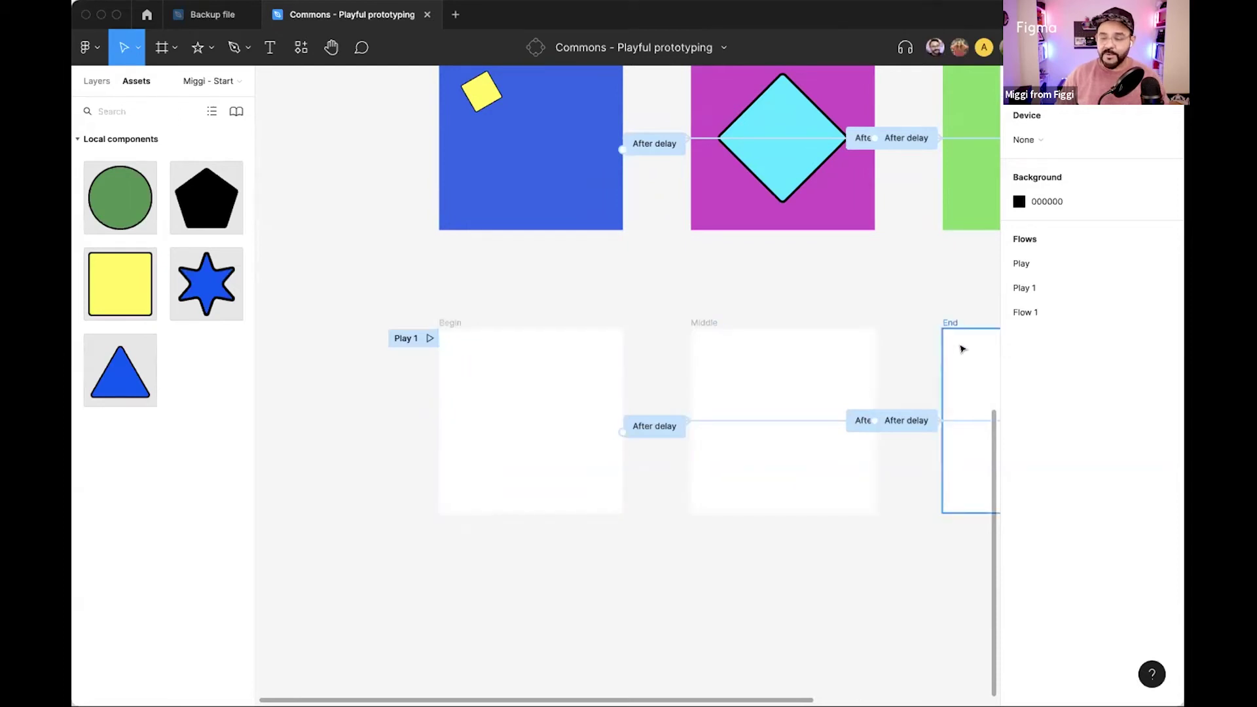
drag(805, 369, 679, 346)
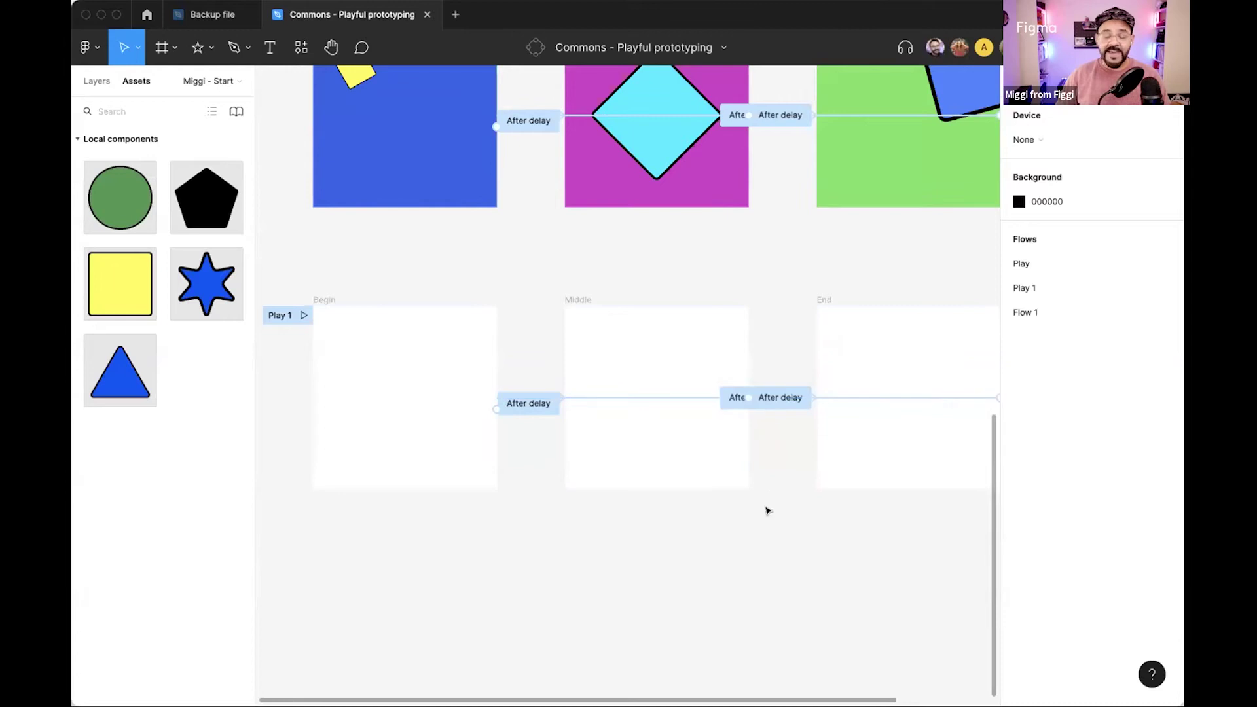
scroll(759, 508, down, 5)
drag(747, 506, 678, 550)
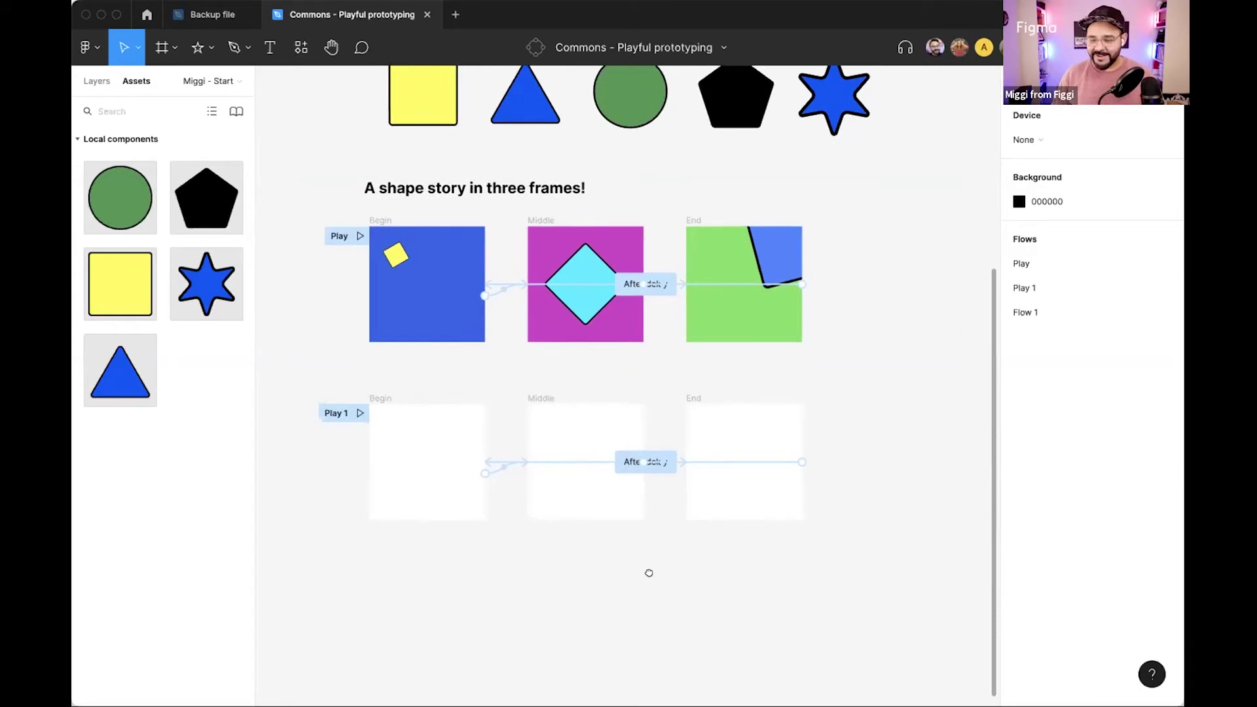
scroll(649, 573, right, 3)
scroll(648, 572, up, 1)
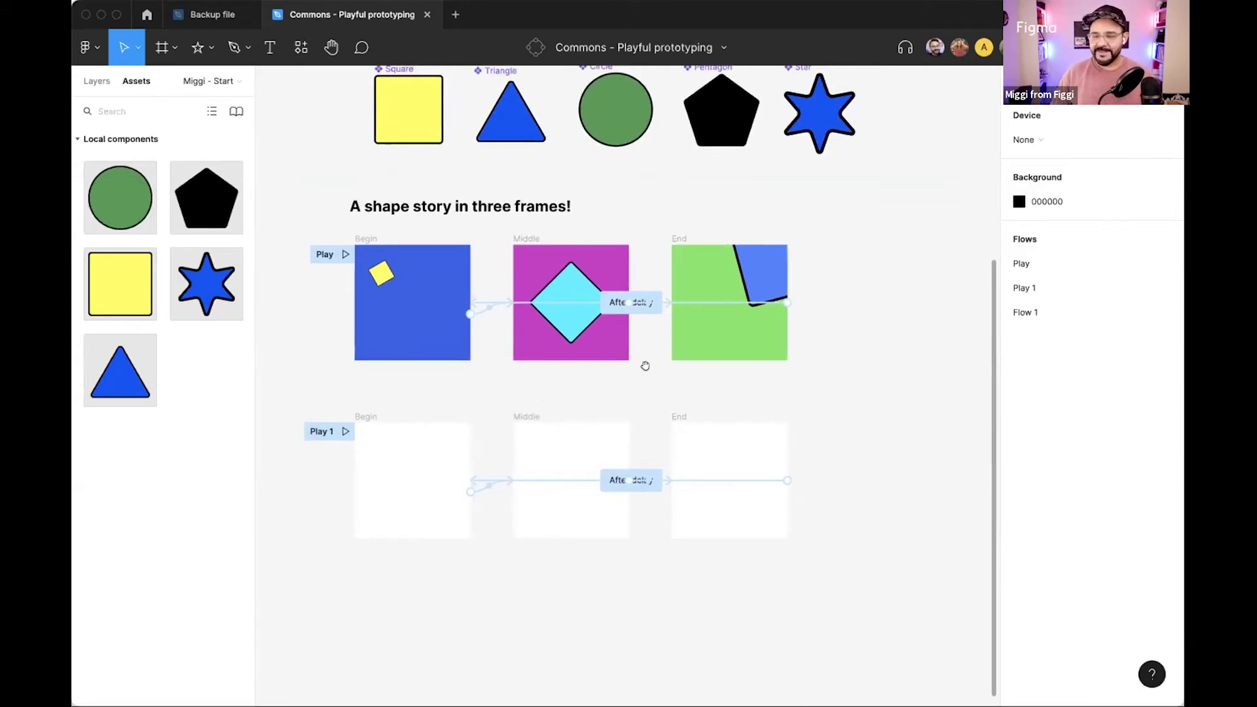
scroll(645, 365, down, 1)
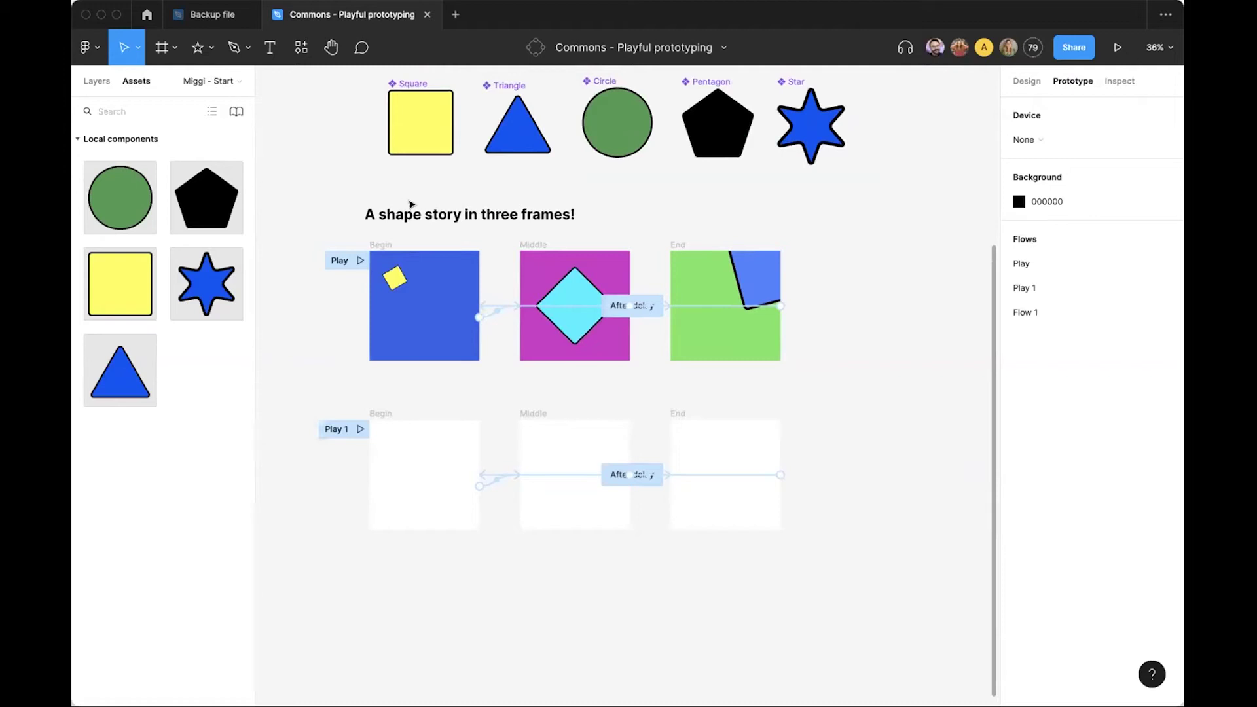
key(super+slash)
key(Return)
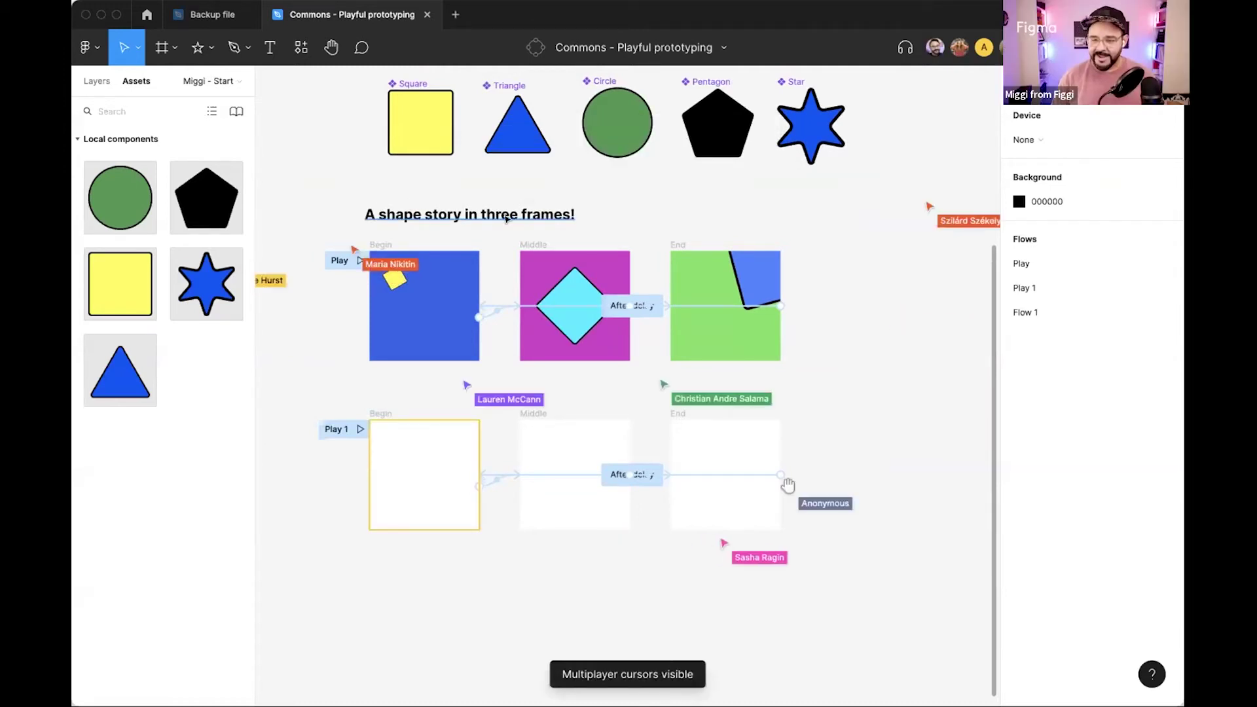
Select the three Play 1 frames, then deselect and scroll down to the new Play 2 row.
scroll(618, 224, left, 3)
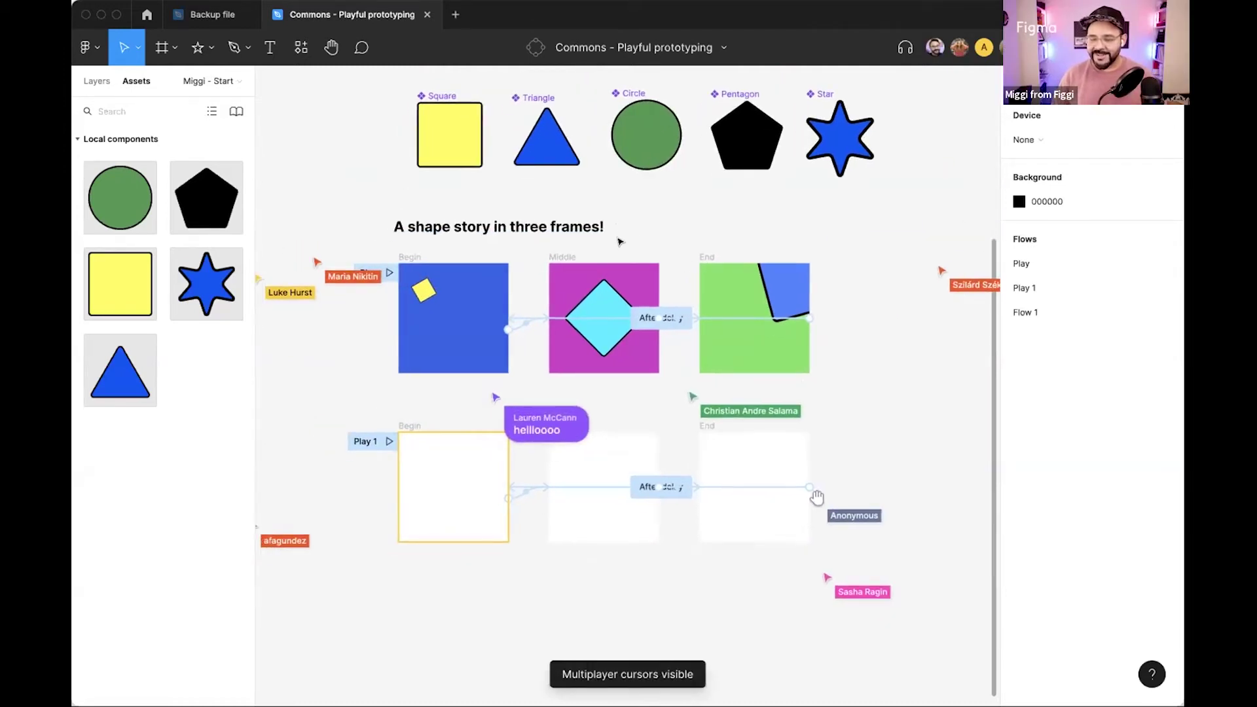
scroll(510, 477, down, 3)
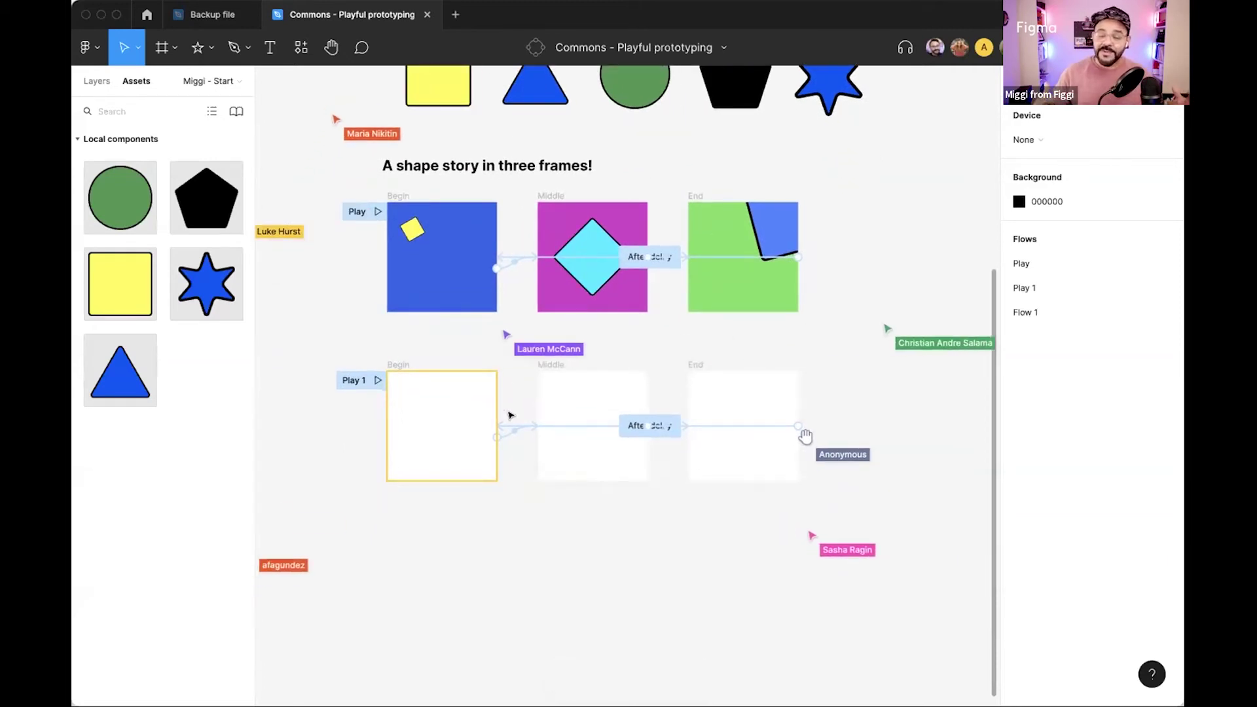
click(391, 376)
drag(904, 531, 328, 347)
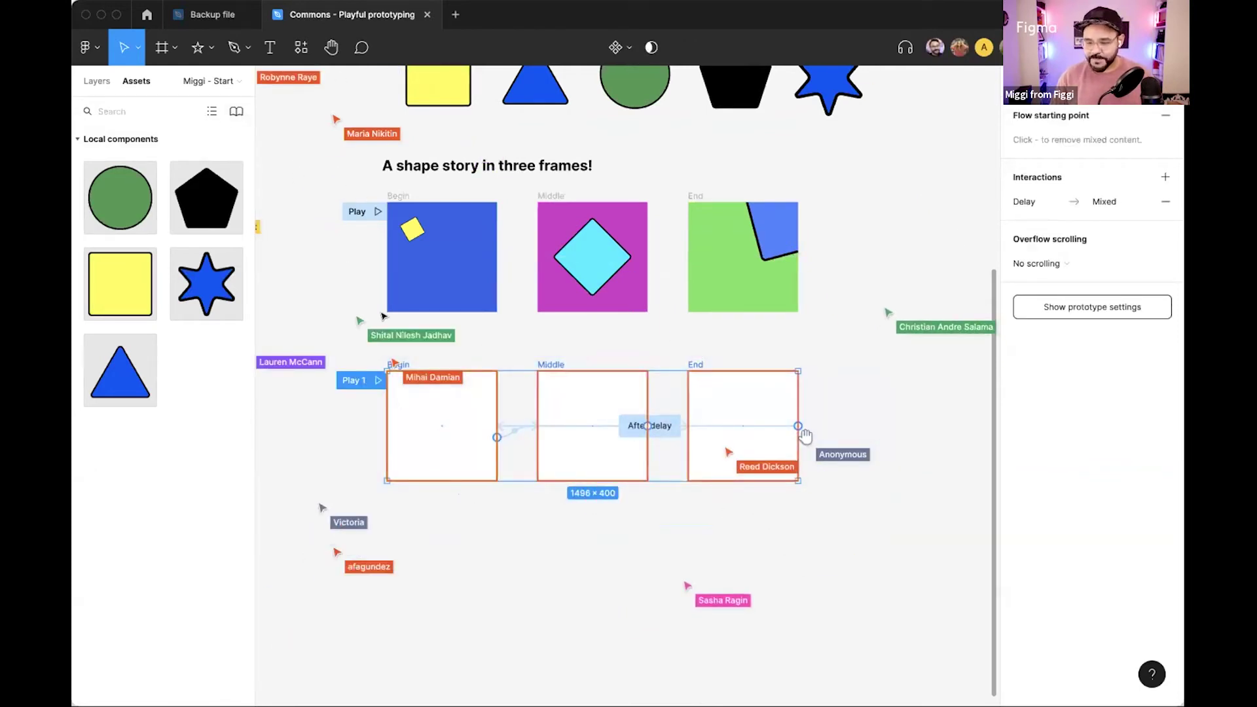
click(557, 575)
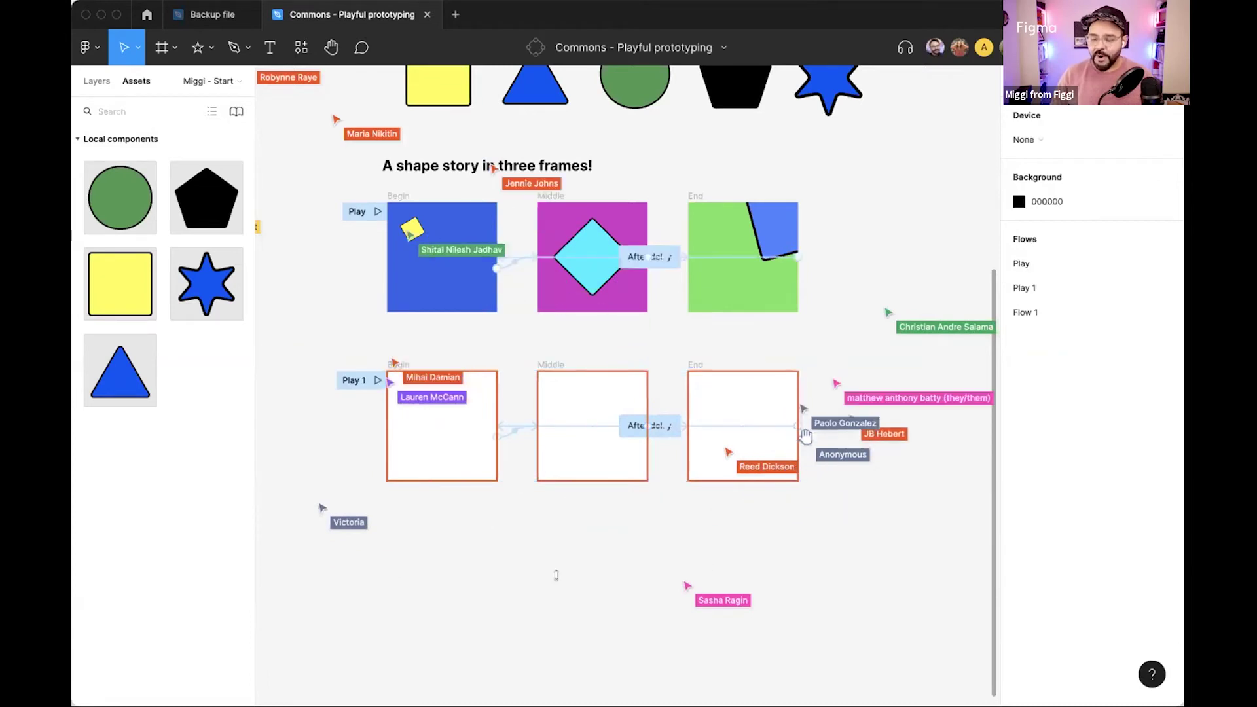
scroll(536, 464, down, 4)
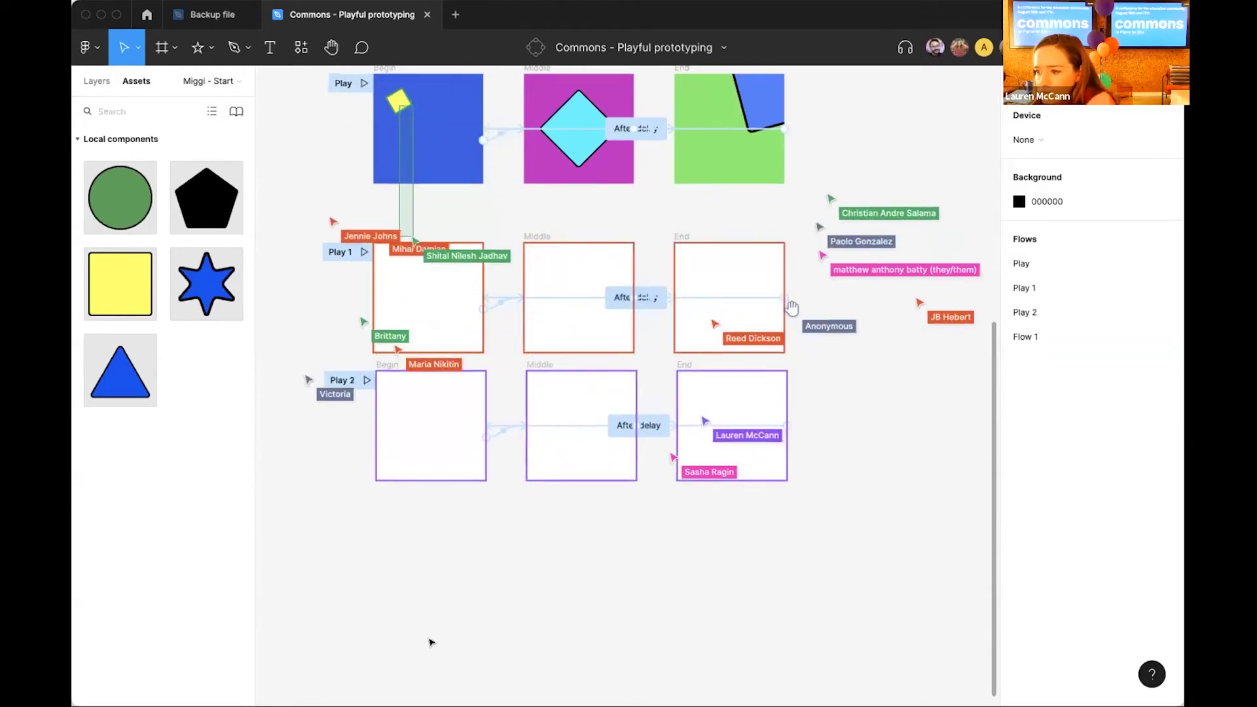
Scroll and pan toward the Play 2 frames to watch the triangles being placed.
scroll(511, 544, up, 3)
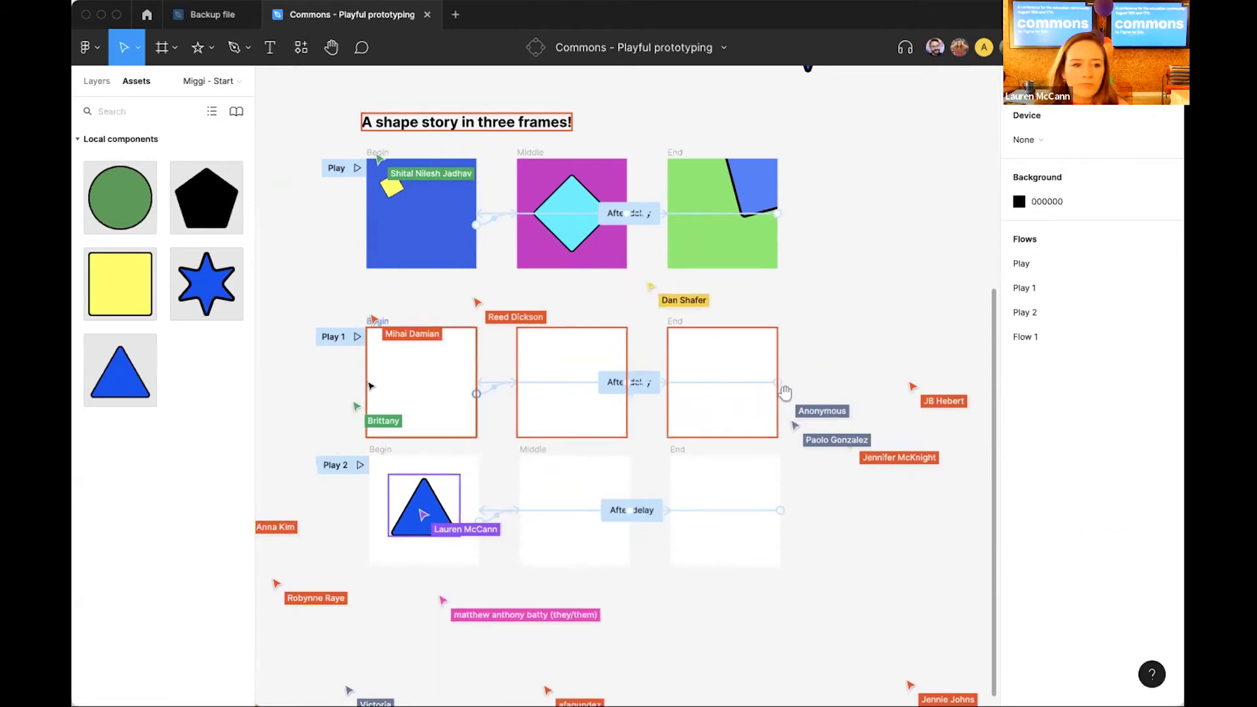
scroll(370, 386, down, 2)
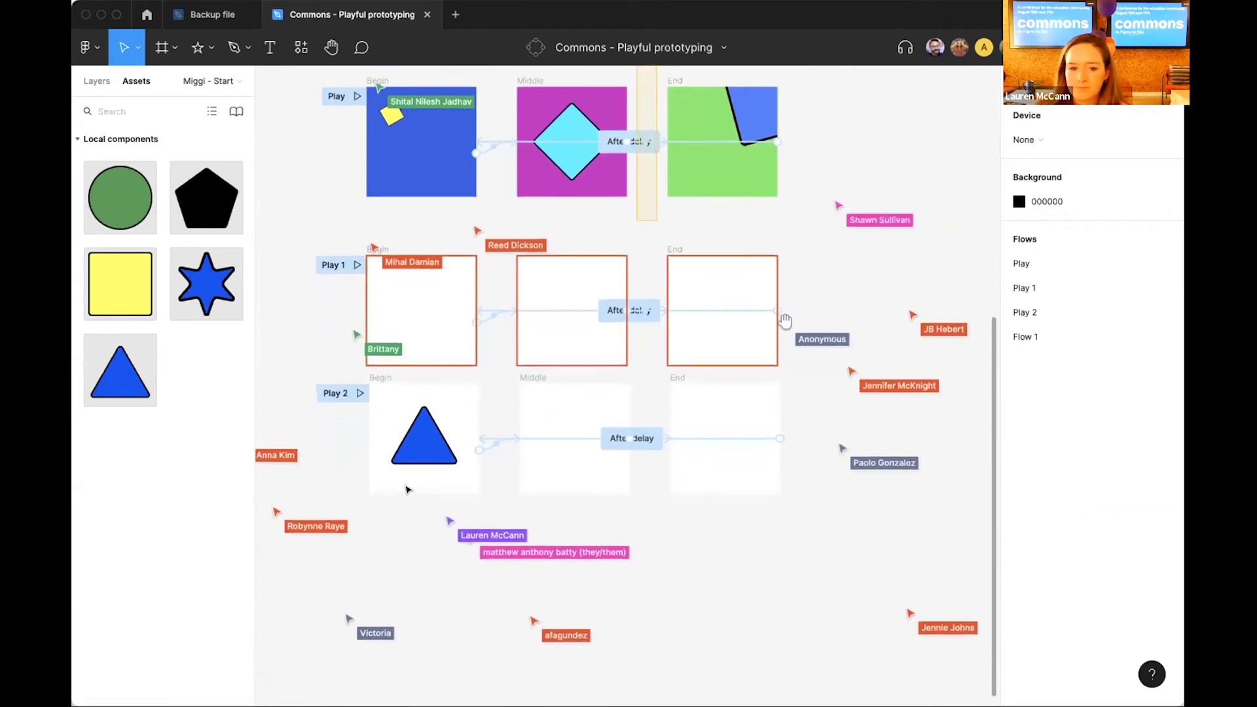
scroll(407, 485, down, 3)
scroll(410, 477, up, 3)
scroll(407, 476, down, 1)
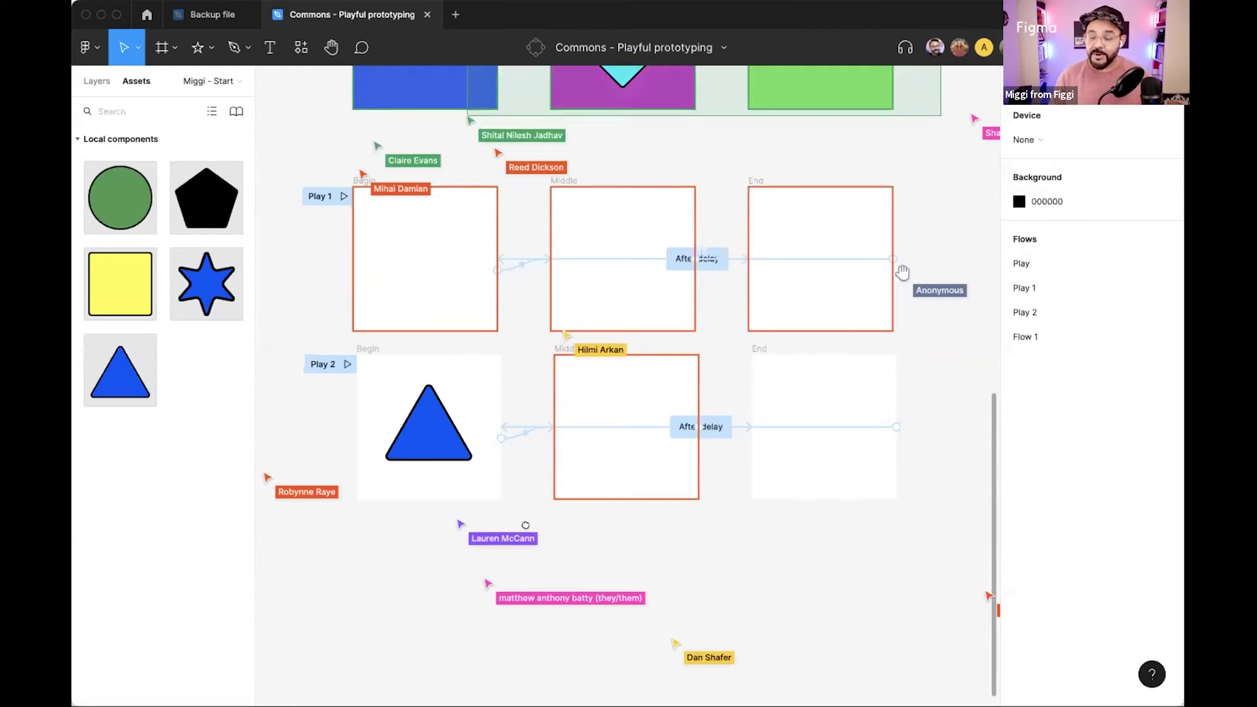
drag(525, 525, 507, 526)
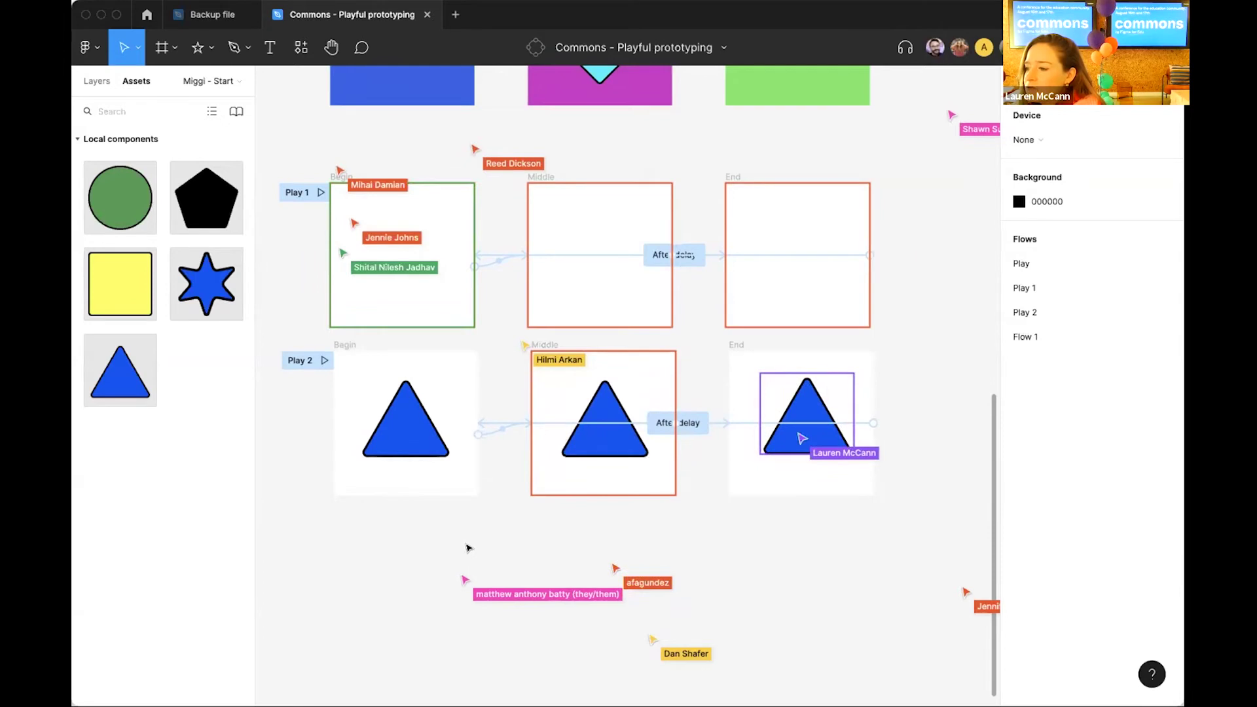
scroll(478, 530, down, 2)
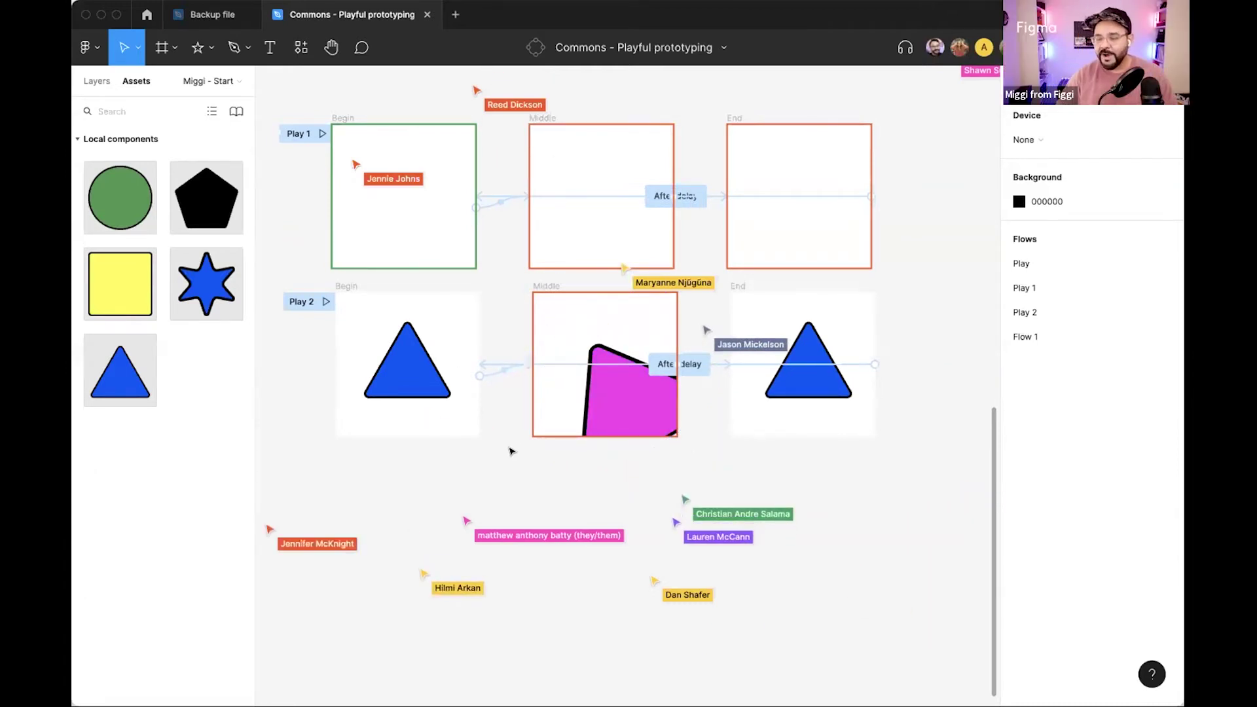
Rotate the blue triangle in the Play 2 Begin frame counter-clockwise.
click(433, 353)
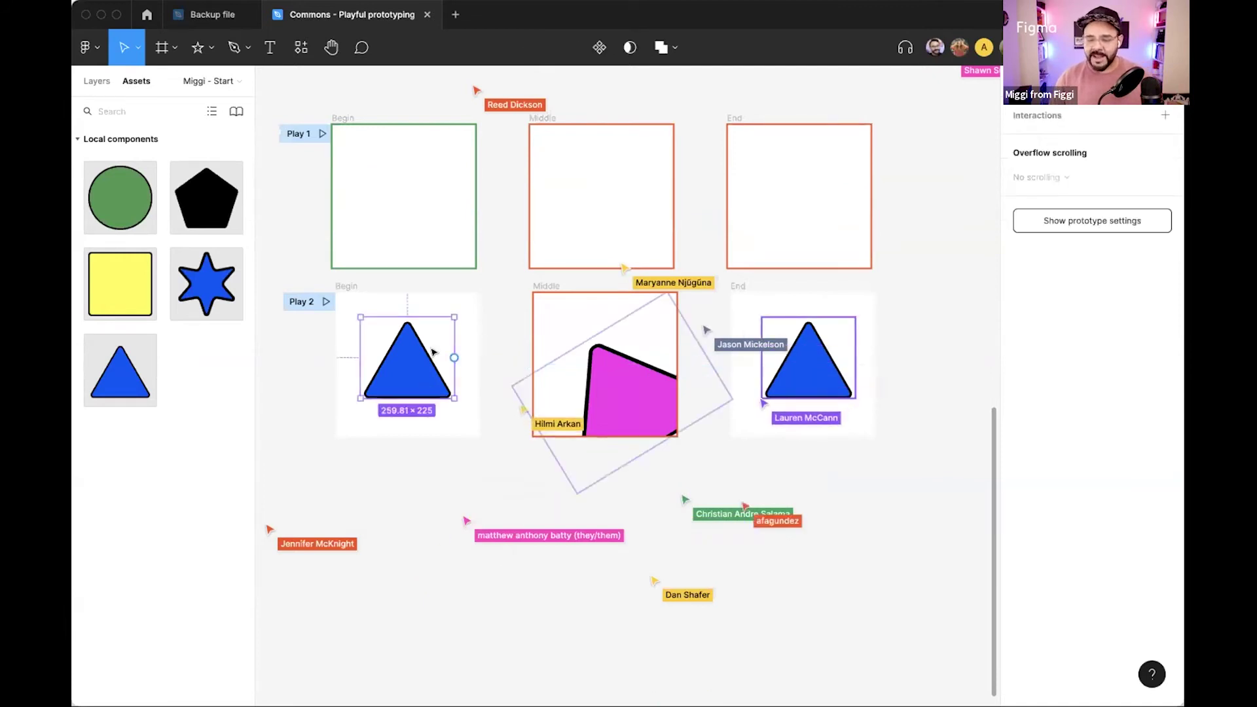
drag(460, 312, 440, 274)
click(373, 351)
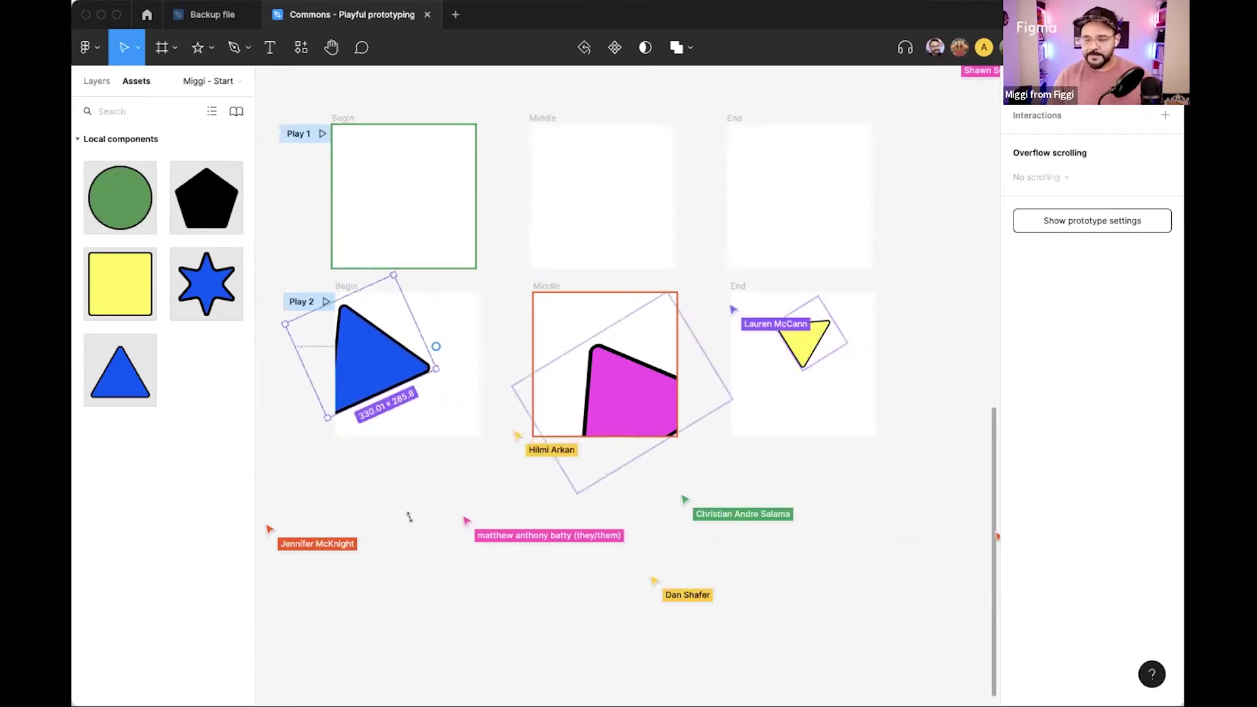
click(420, 496)
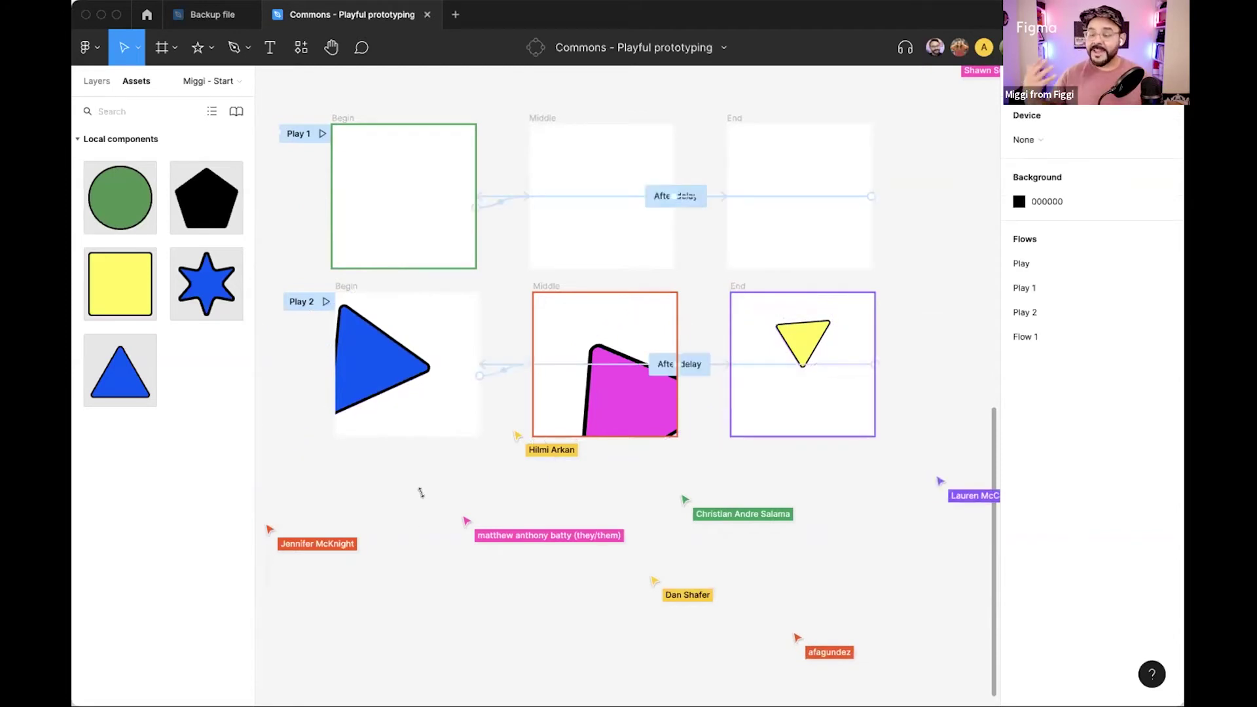
Inspect the Play 2 Begin frame, then deselect and switch to Prototype view to see the flows.
click(344, 283)
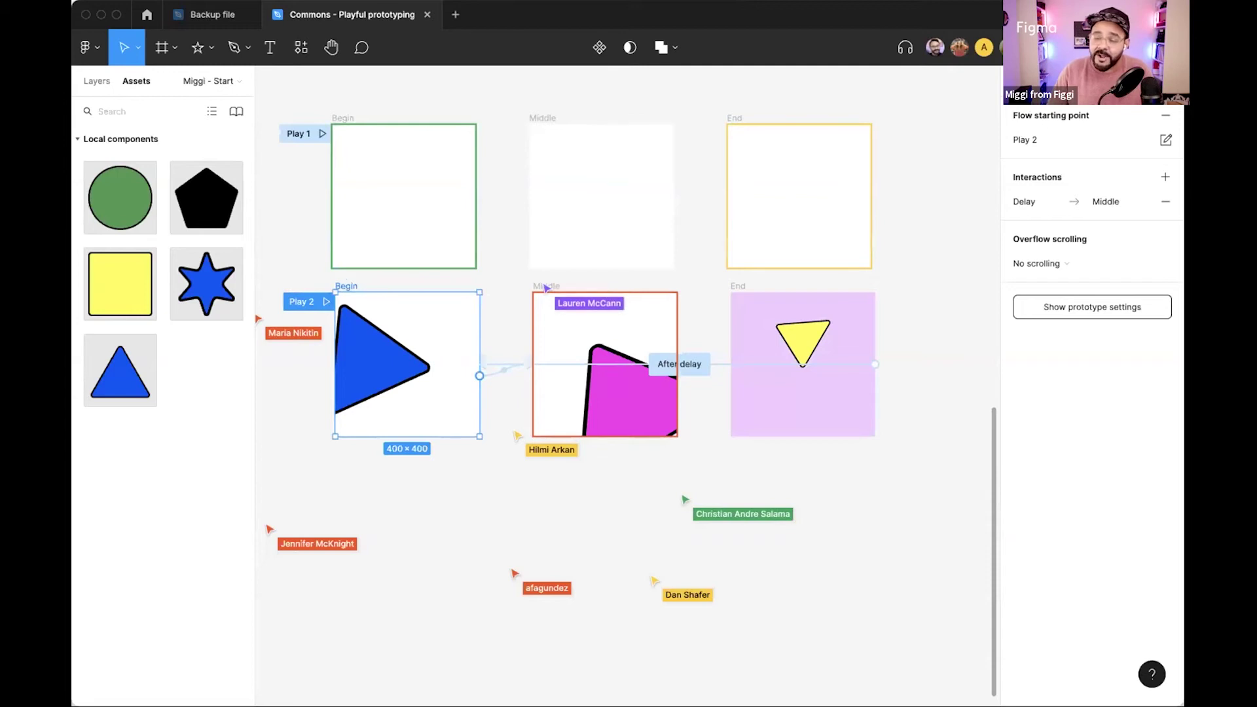
key(shift+e)
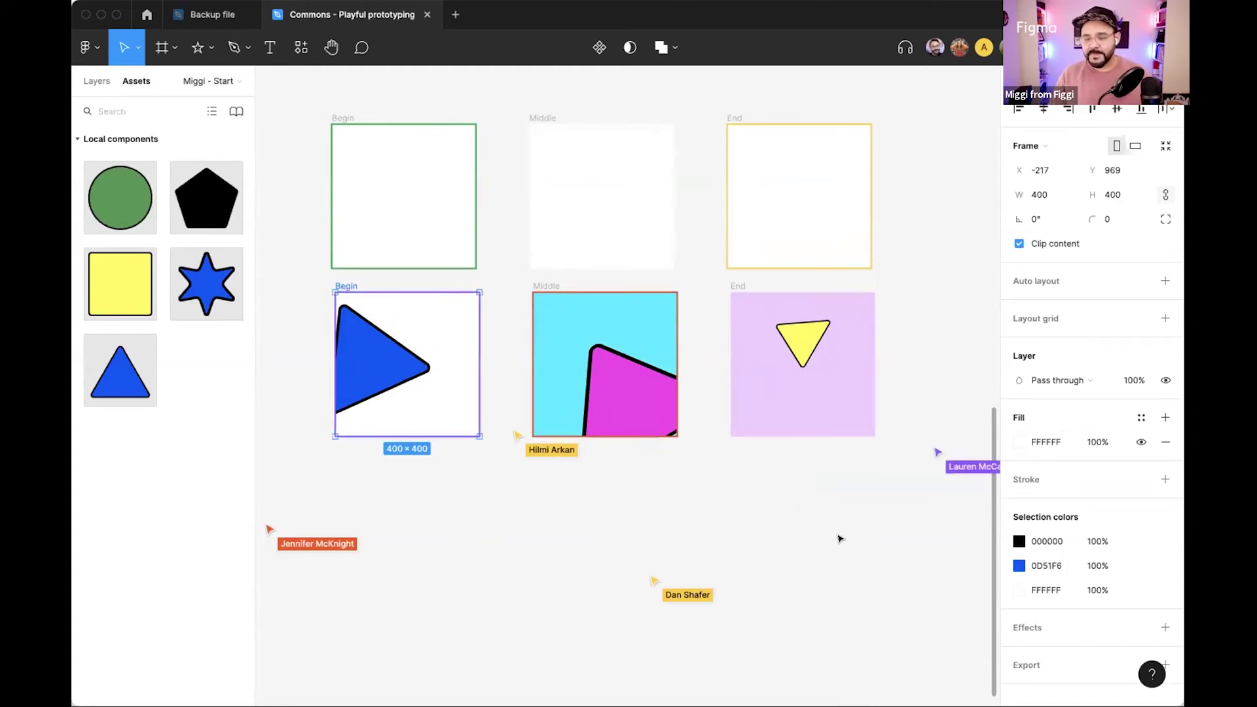
click(791, 533)
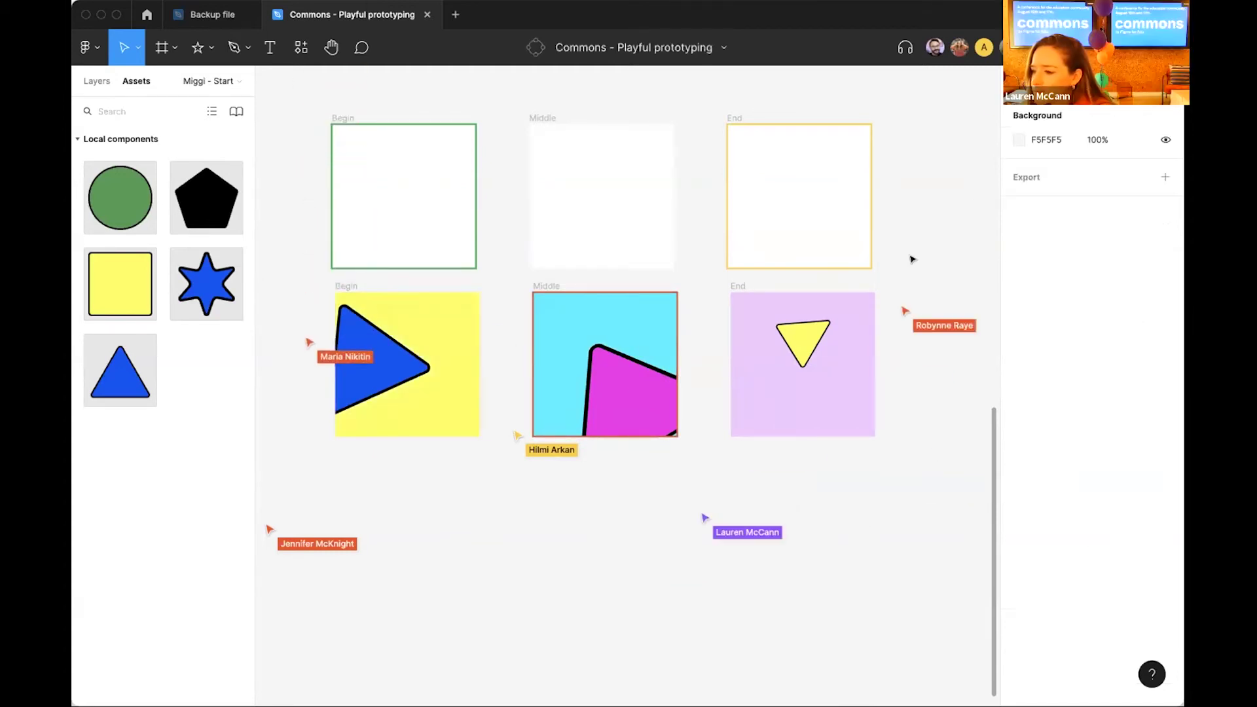
key(shift+e)
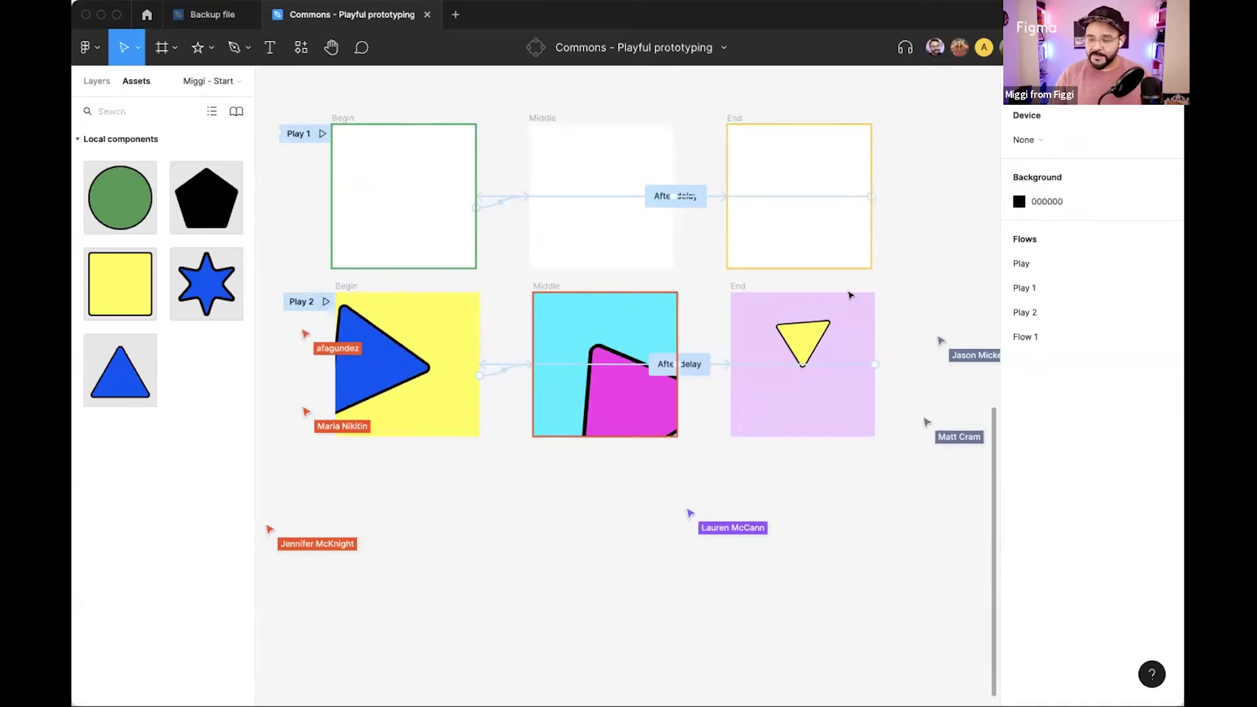
click(325, 301)
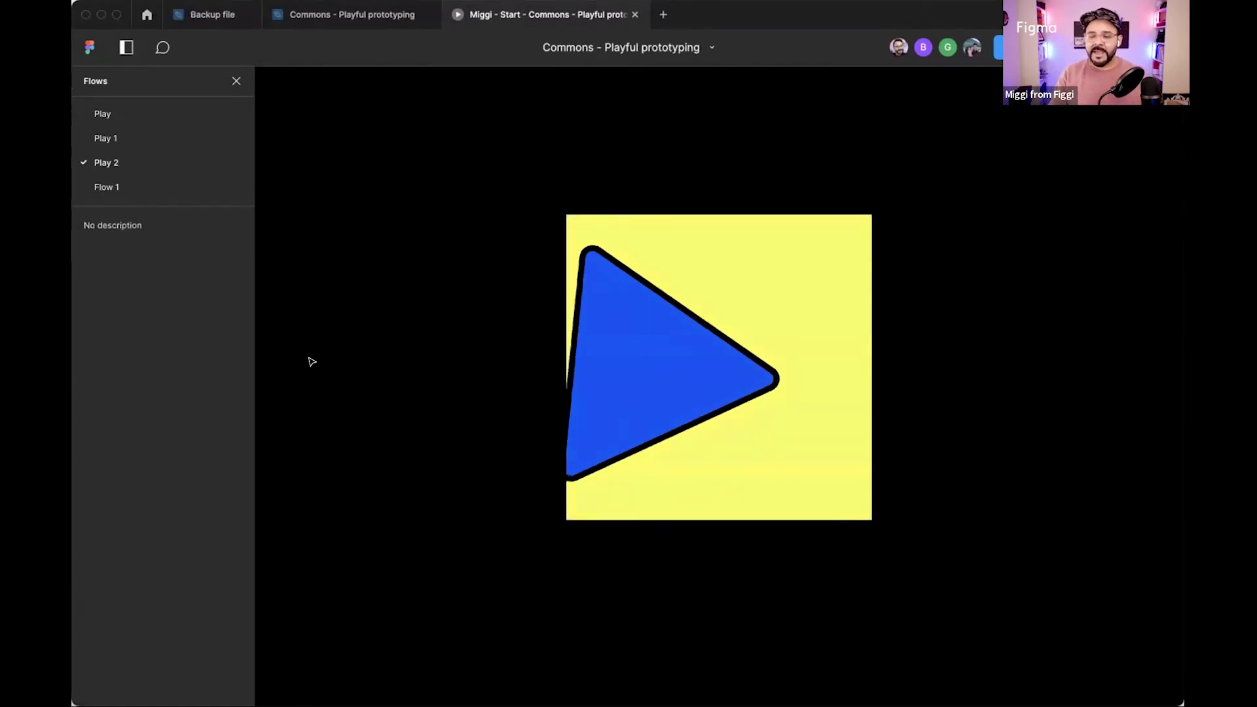
key(super+w)
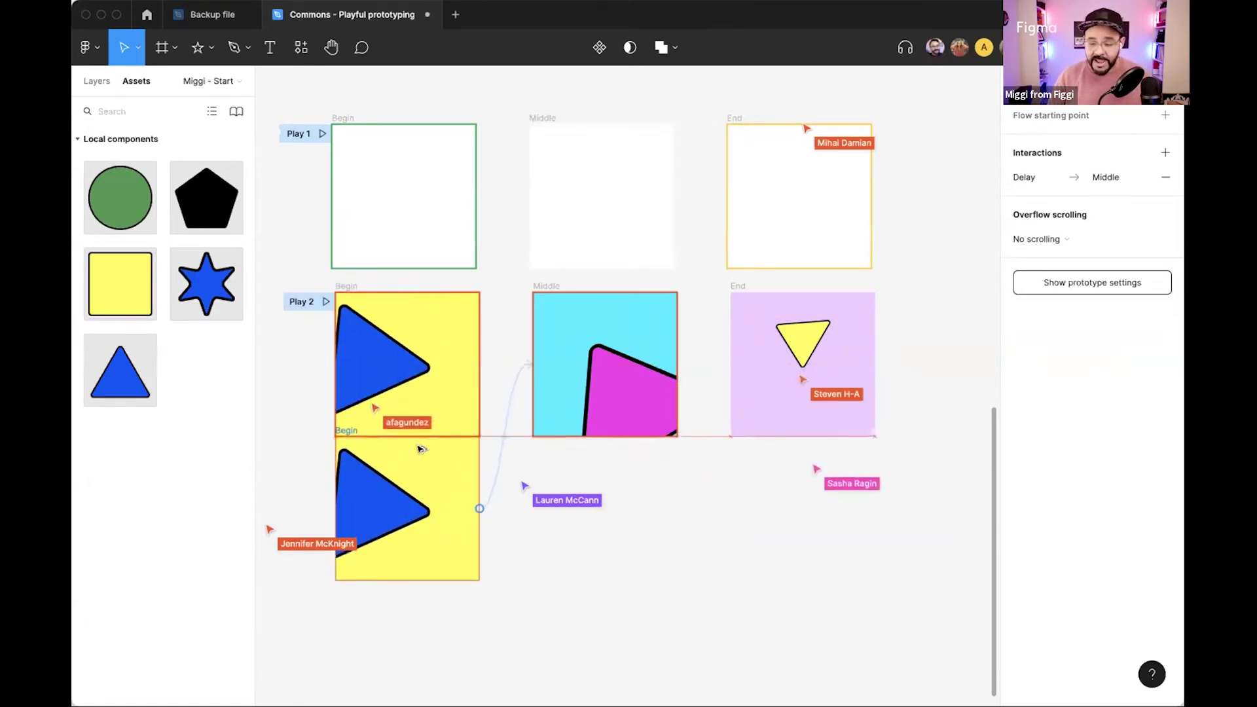
Duplicate the three Play 2 frames into a new Play 3 row below them.
click(296, 280)
drag(296, 280, 920, 469)
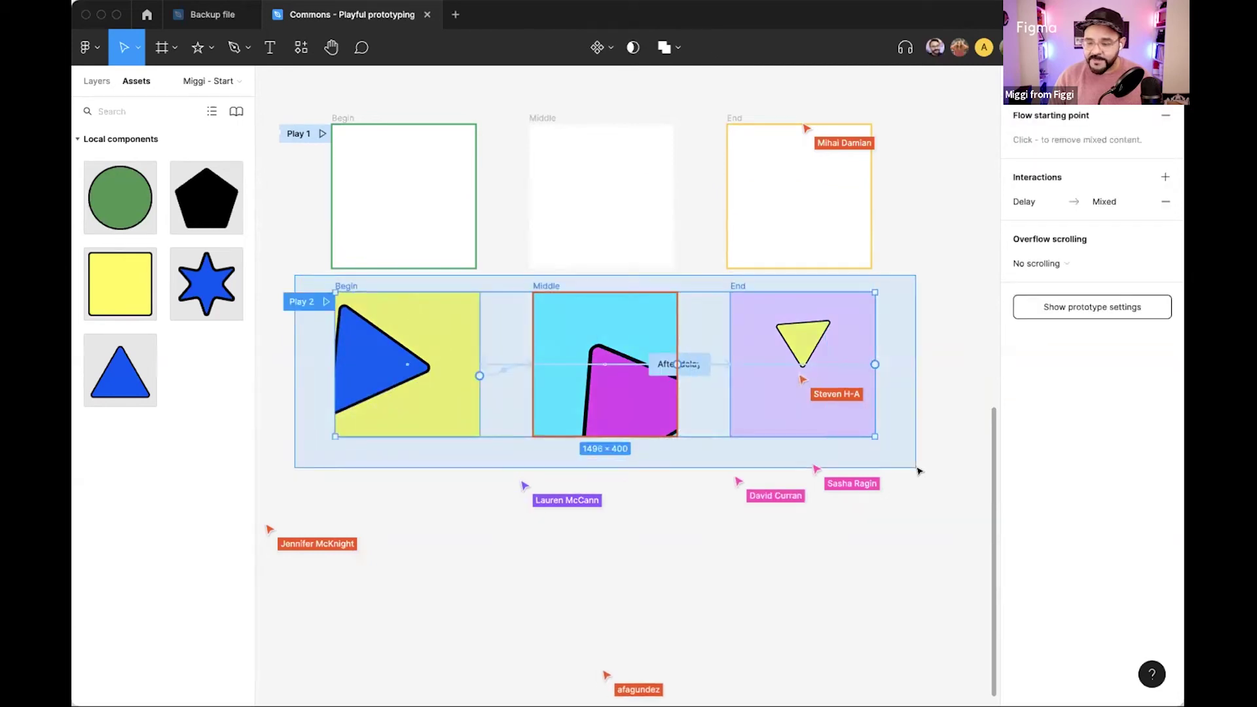
drag(422, 327, 419, 537)
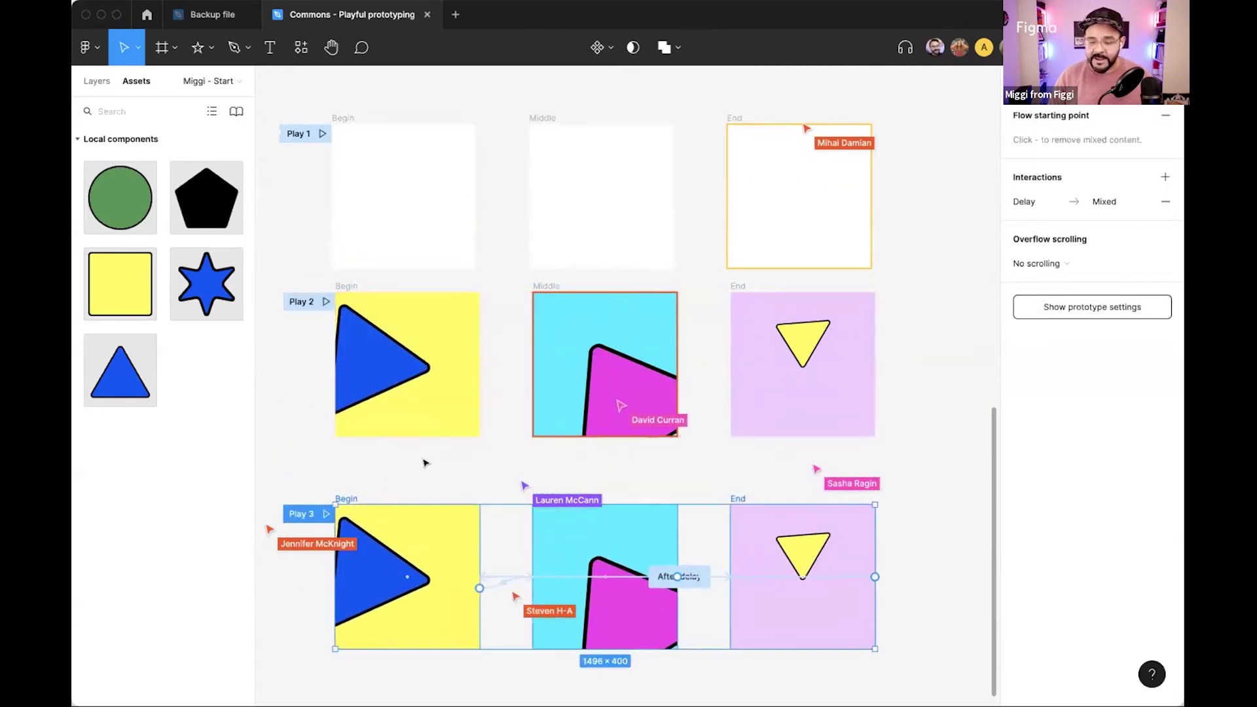
Move and enlarge the blue Begin triangle, shift the magenta one, and enlarge the yellow End triangle.
scroll(423, 451, down, 3)
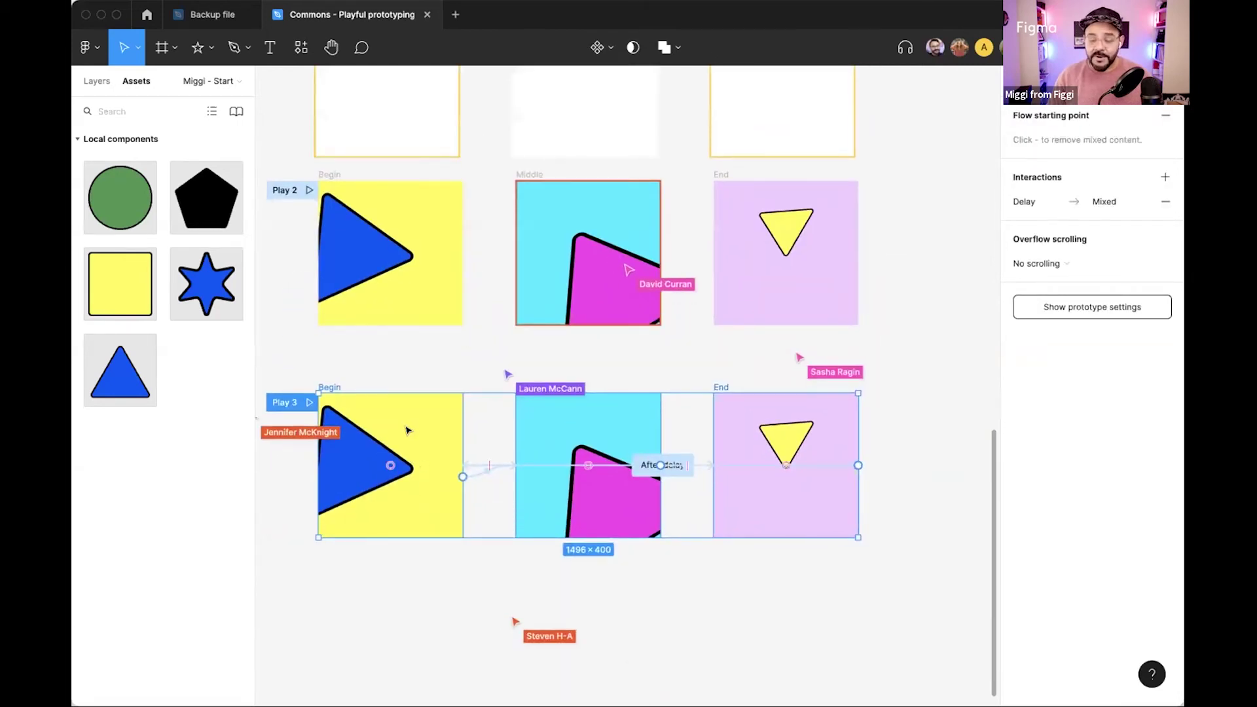
drag(362, 455, 413, 502)
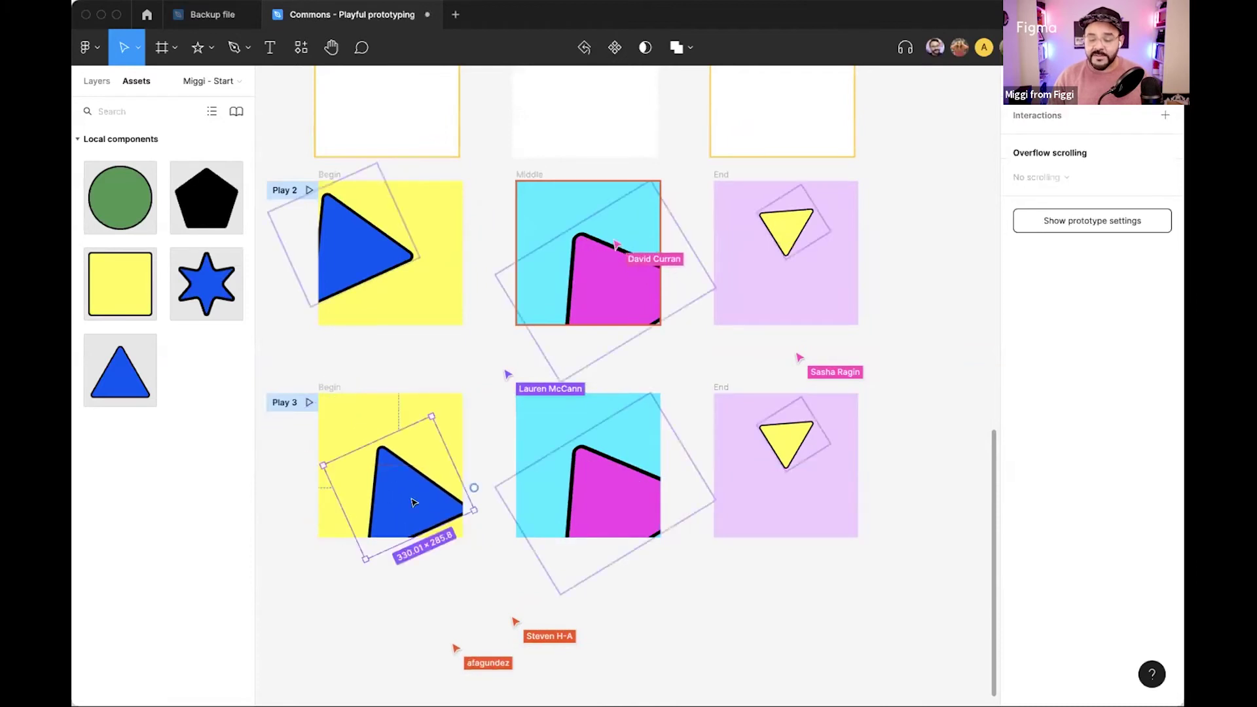
drag(429, 411, 442, 407)
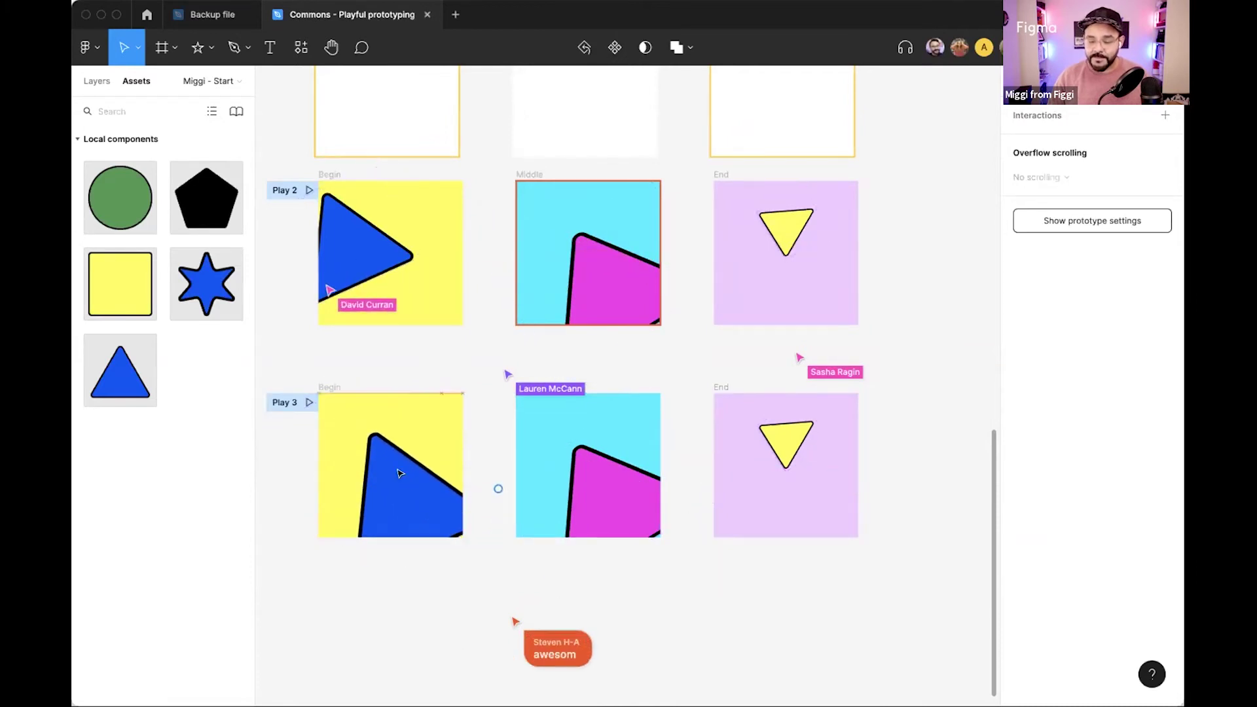
drag(605, 479, 543, 391)
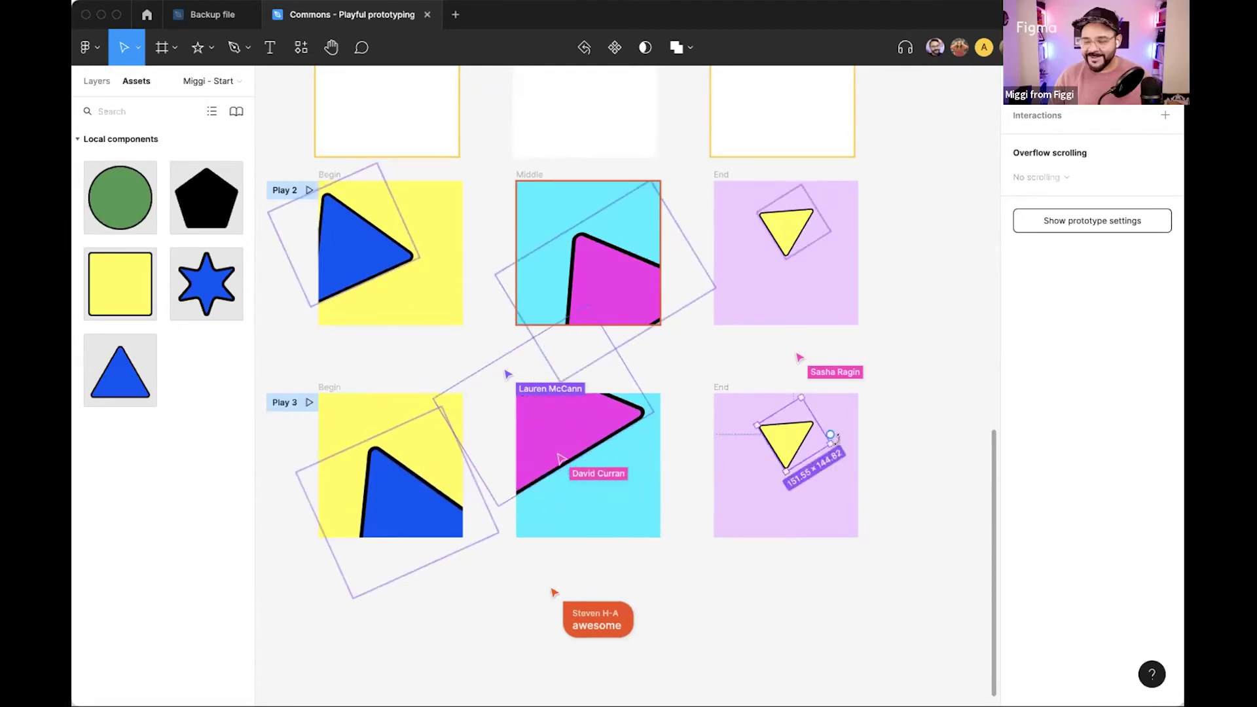
drag(826, 446, 817, 477)
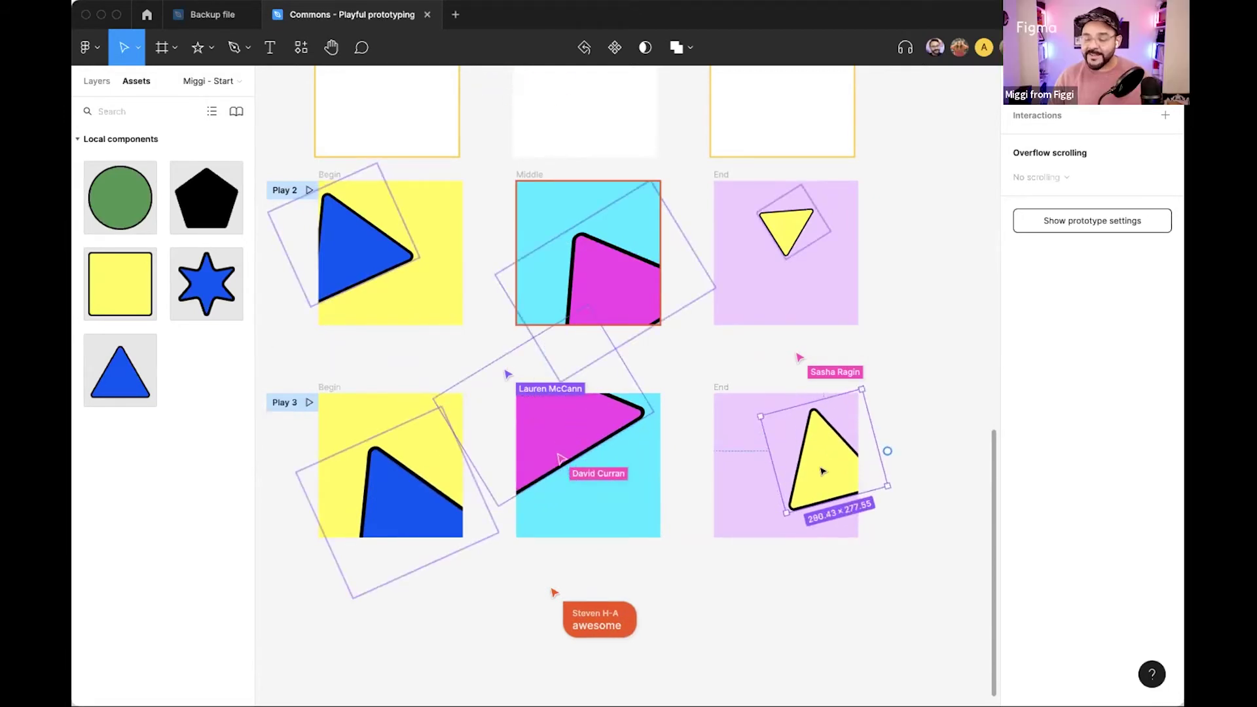
scroll(740, 405, down, 5)
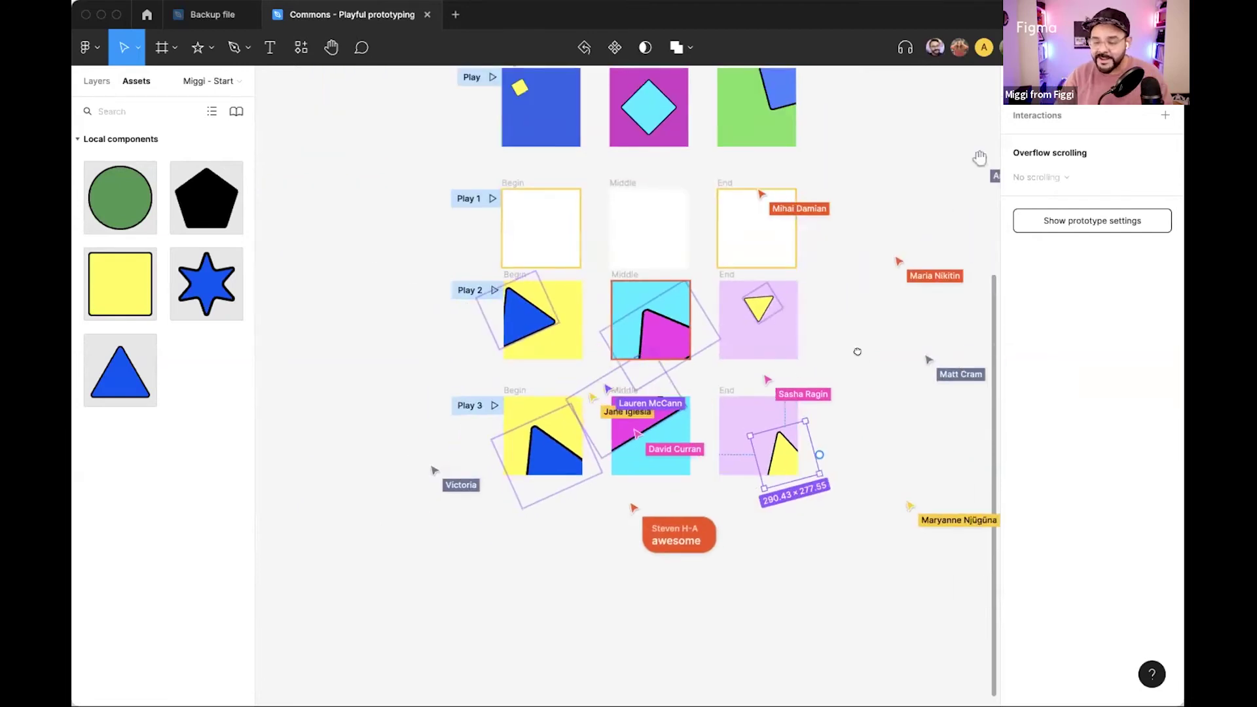
Show the pages and layers list, clear the triangle selection and dismiss the empty cursor chat.
scroll(857, 352, up, 2)
scroll(857, 352, right, 3)
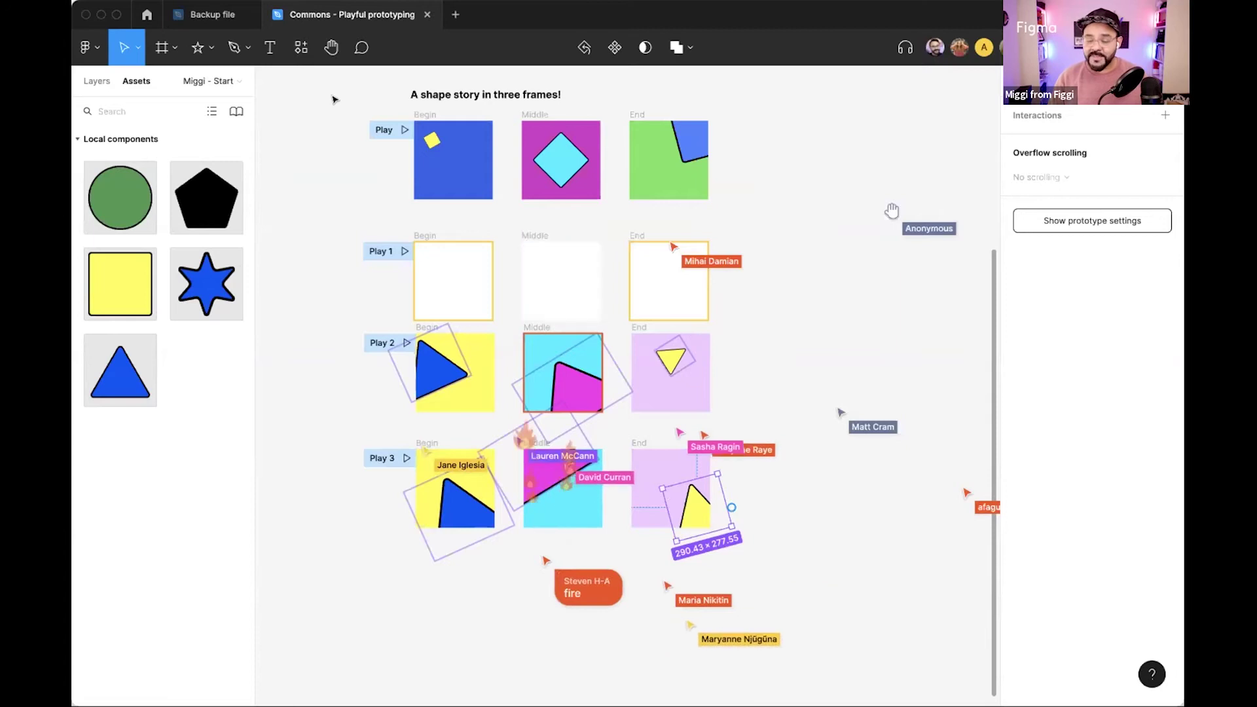
click(96, 80)
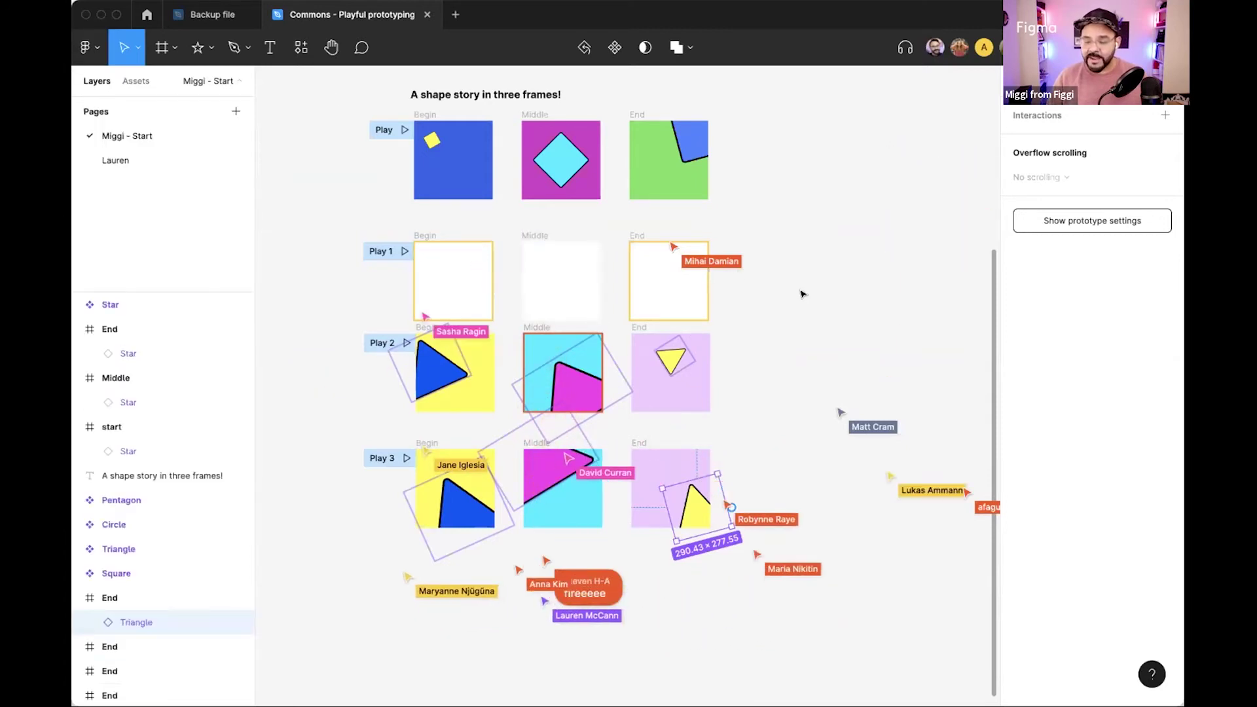
click(694, 327)
scroll(696, 327, down, 2)
scroll(696, 328, right, 1)
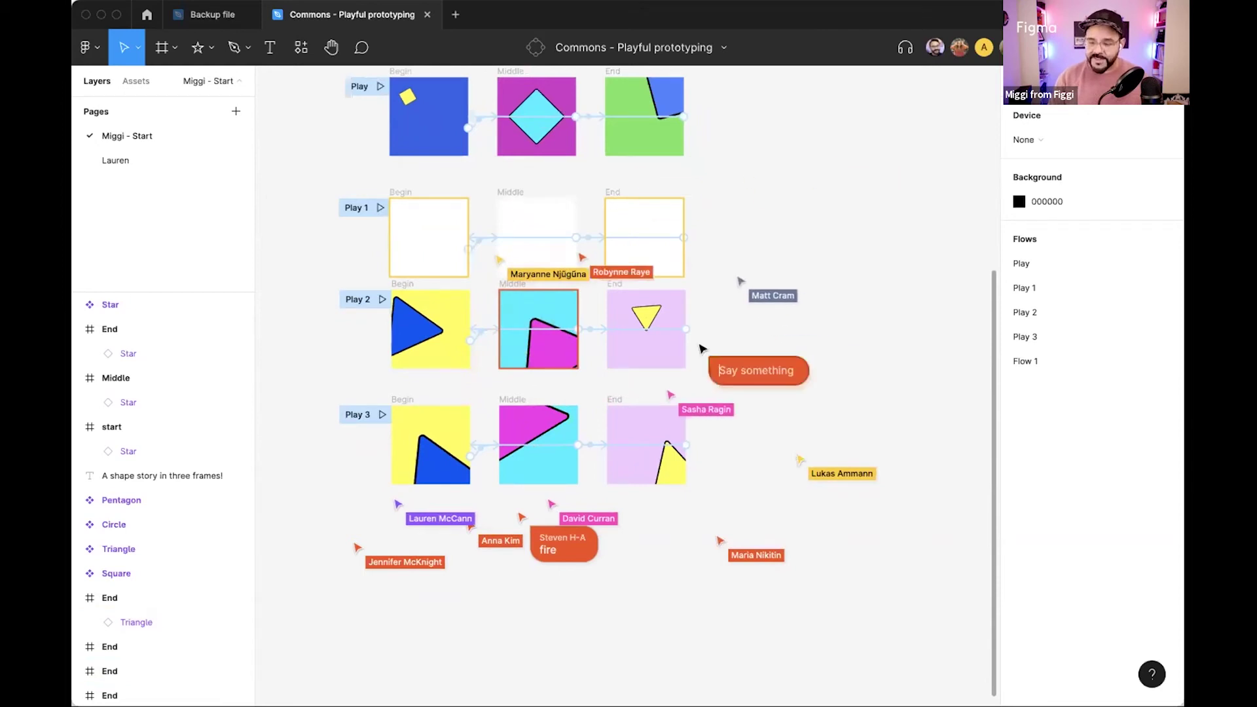
key(Escape)
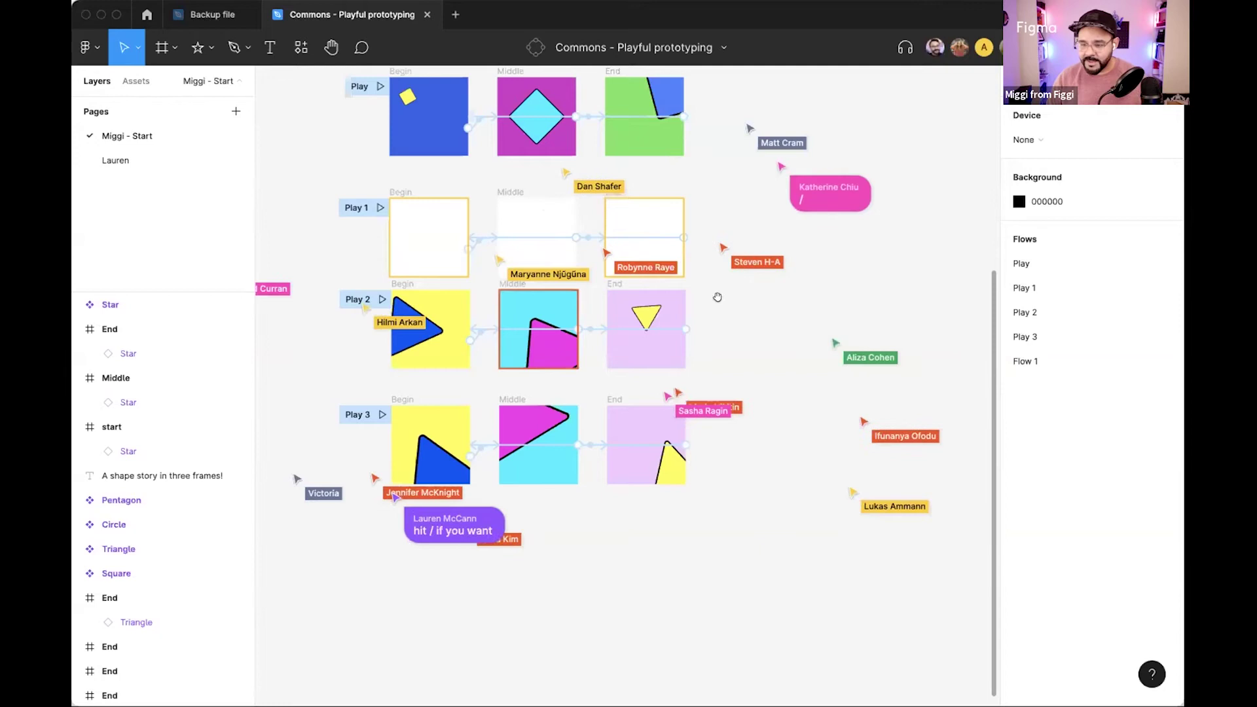
scroll(741, 338, up, 1)
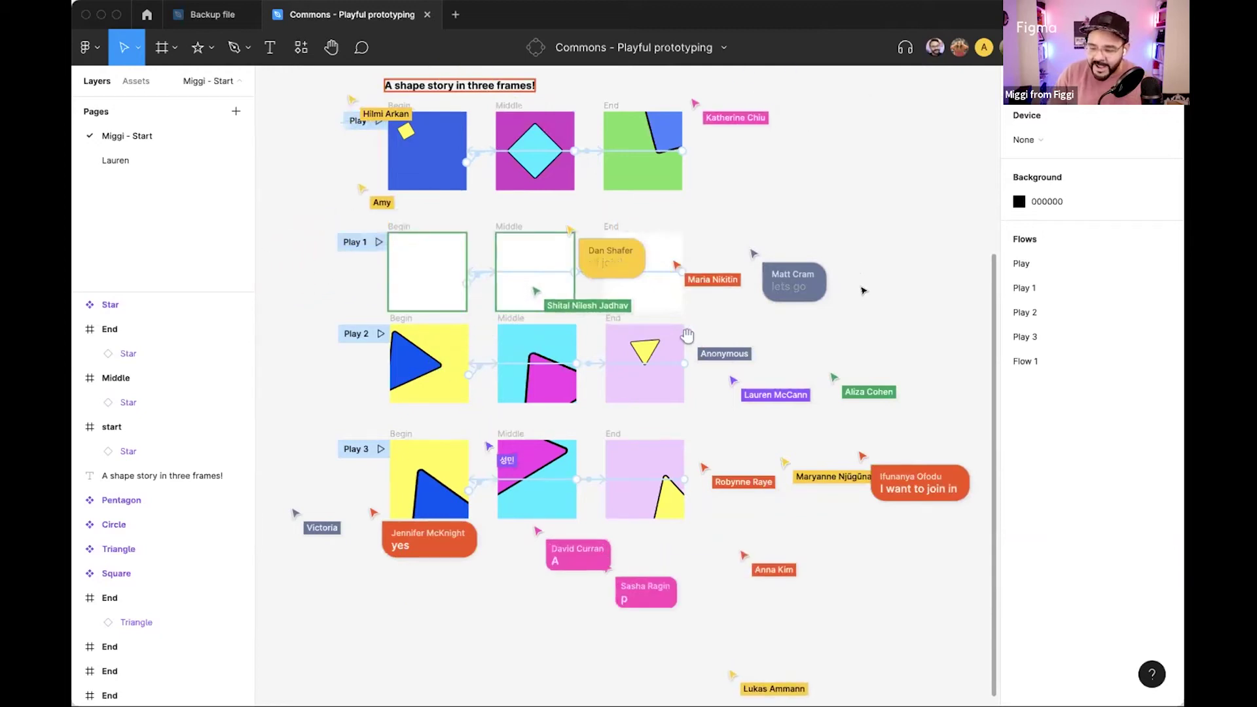
scroll(825, 320, down, 1)
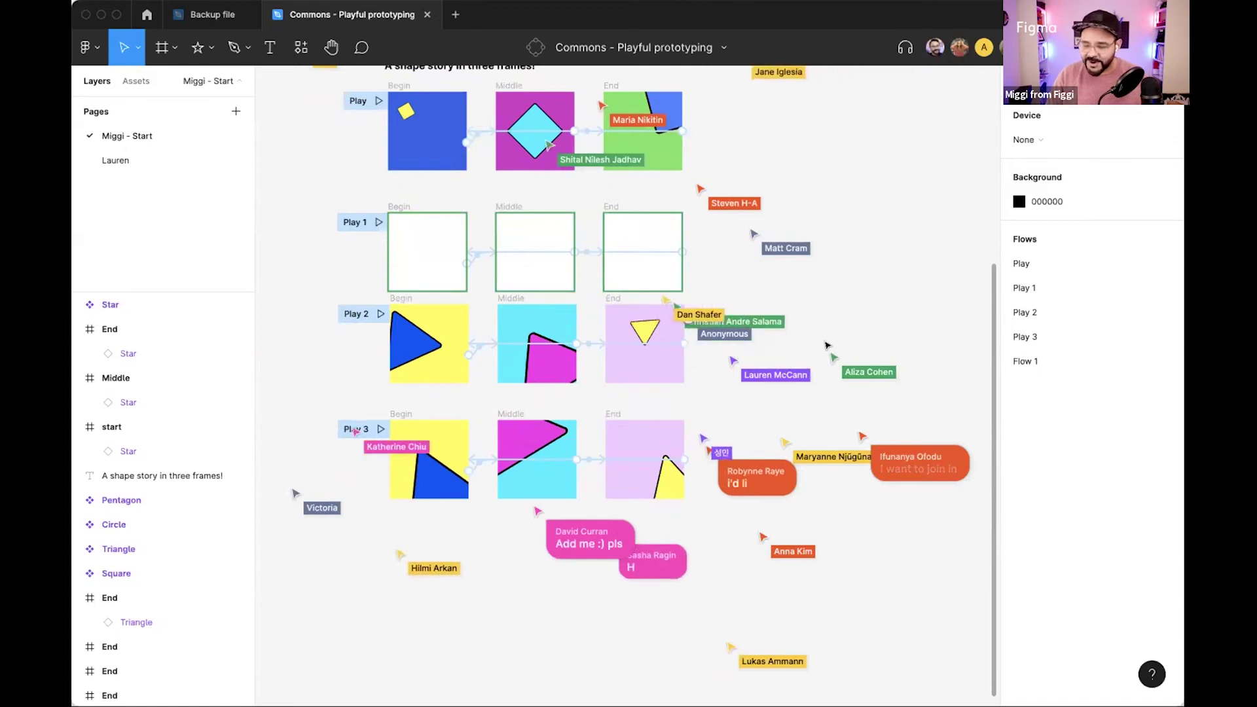
scroll(826, 346, down, 1)
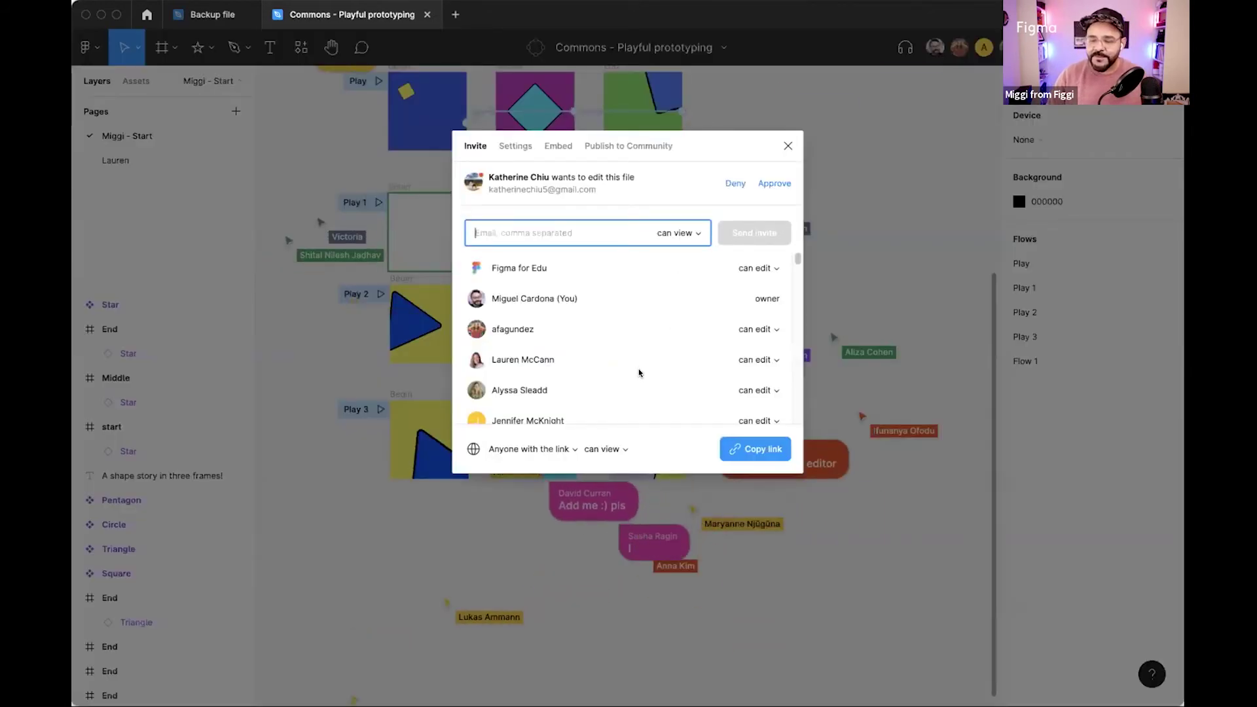
Browse the sharing dialog's members, open a role menu without changing access, and close the dialog.
scroll(639, 373, down, 10)
scroll(496, 293, down, 4)
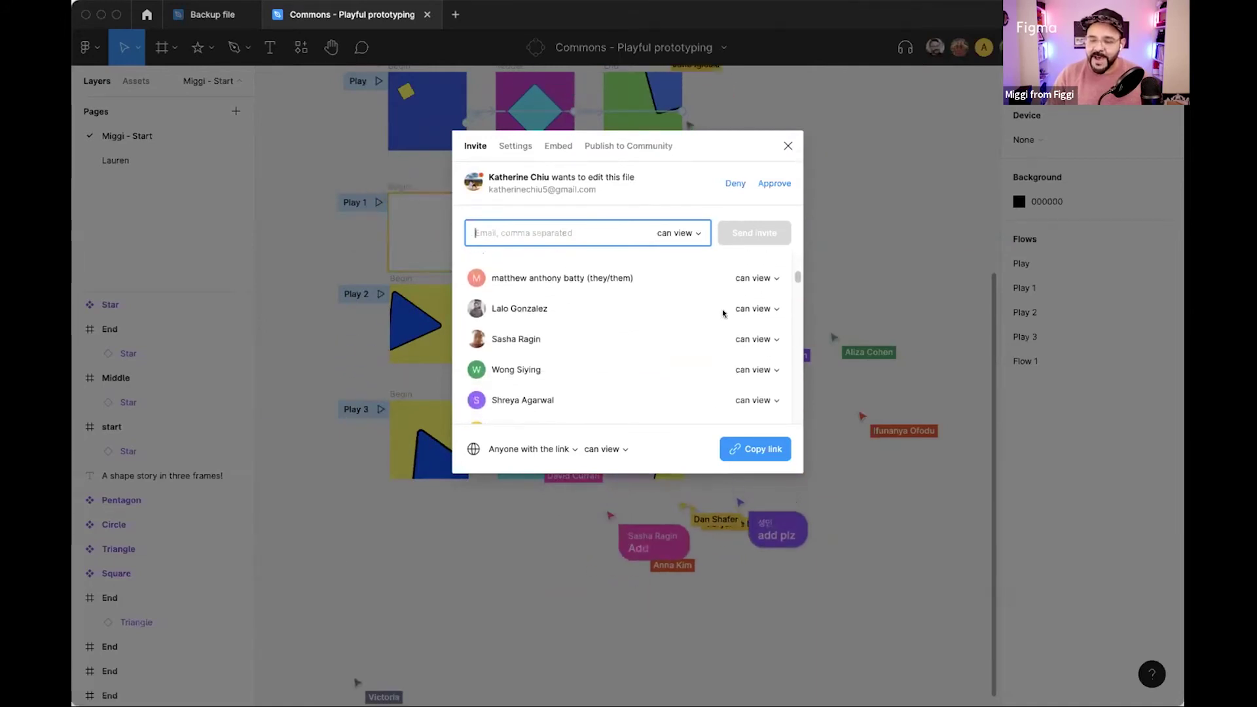
click(753, 310)
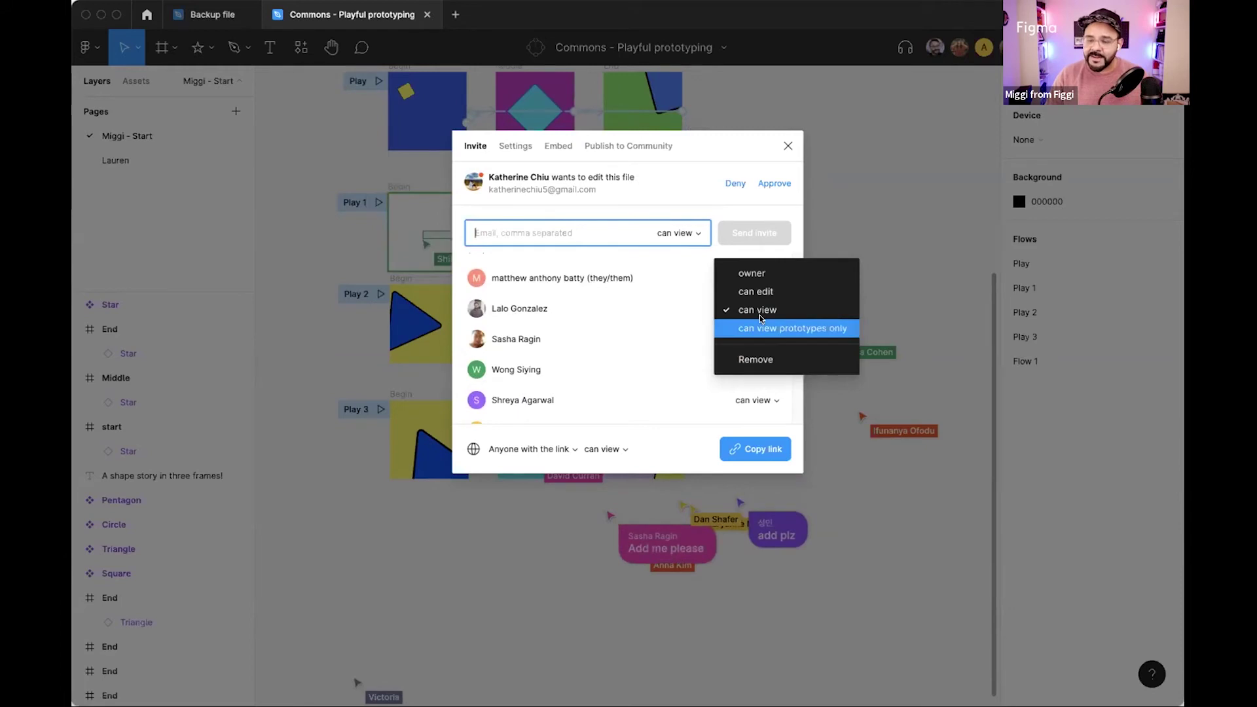
key(Escape)
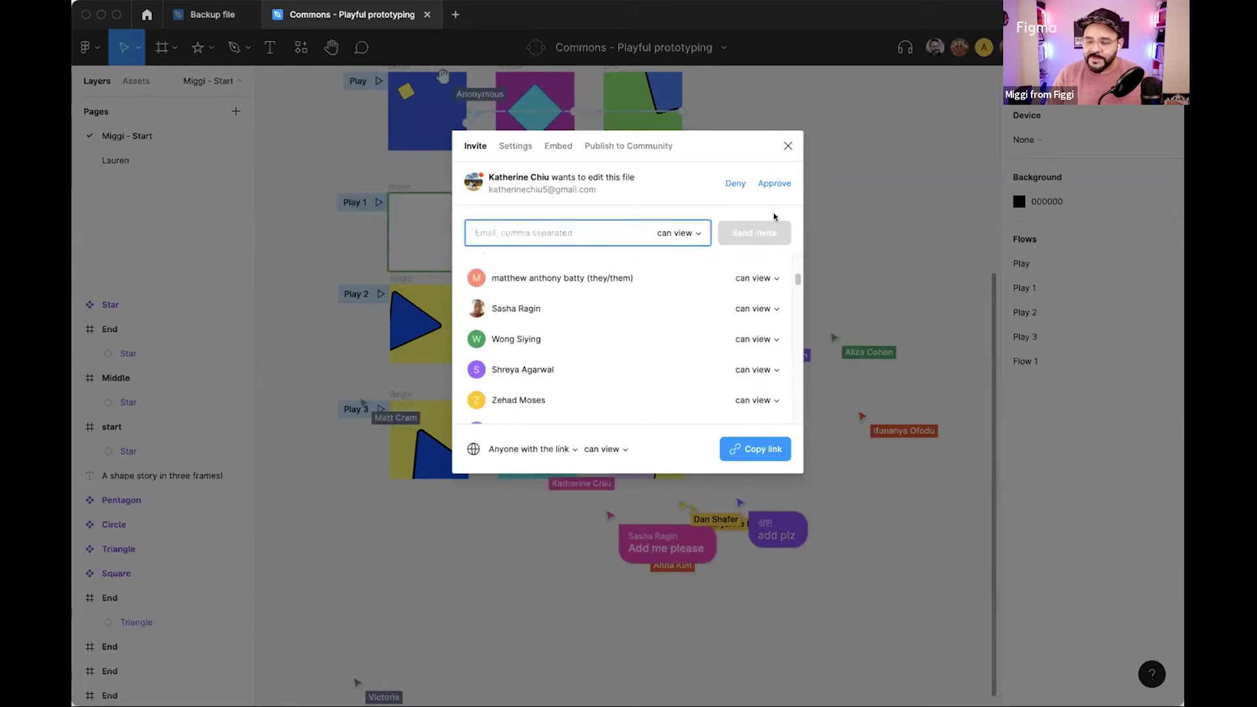
click(786, 145)
scroll(847, 177, down, 3)
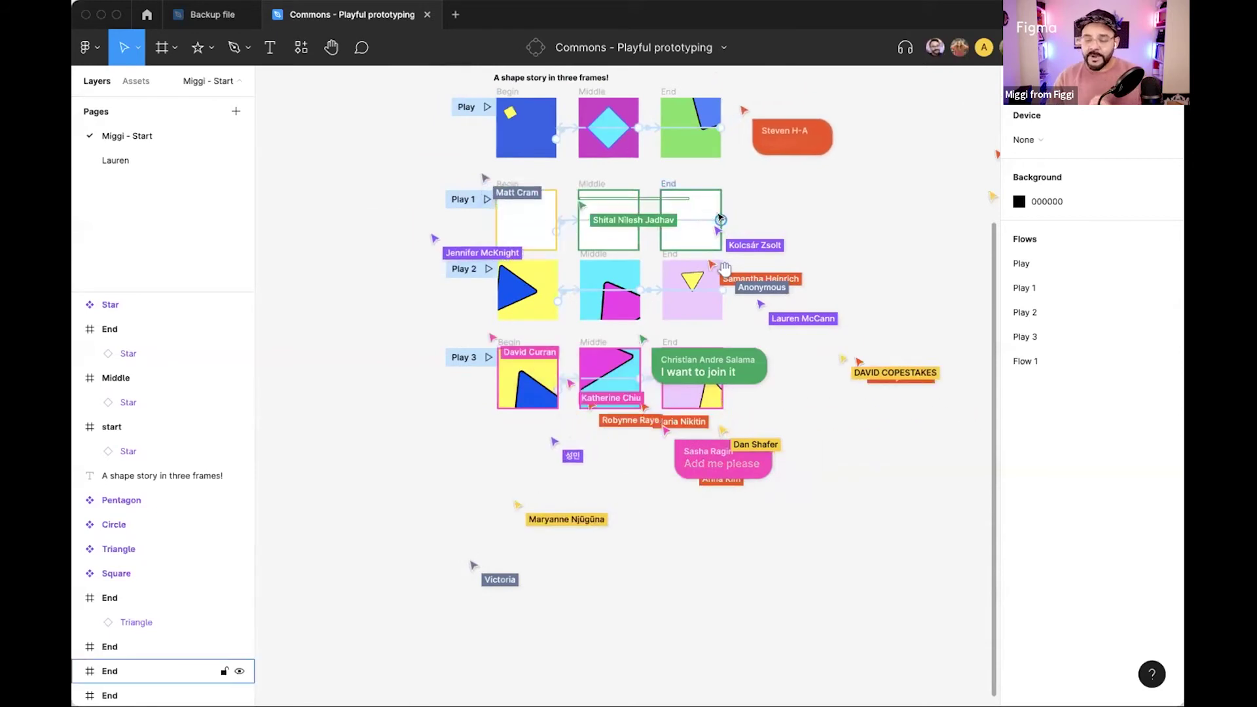
scroll(720, 216, up, 1)
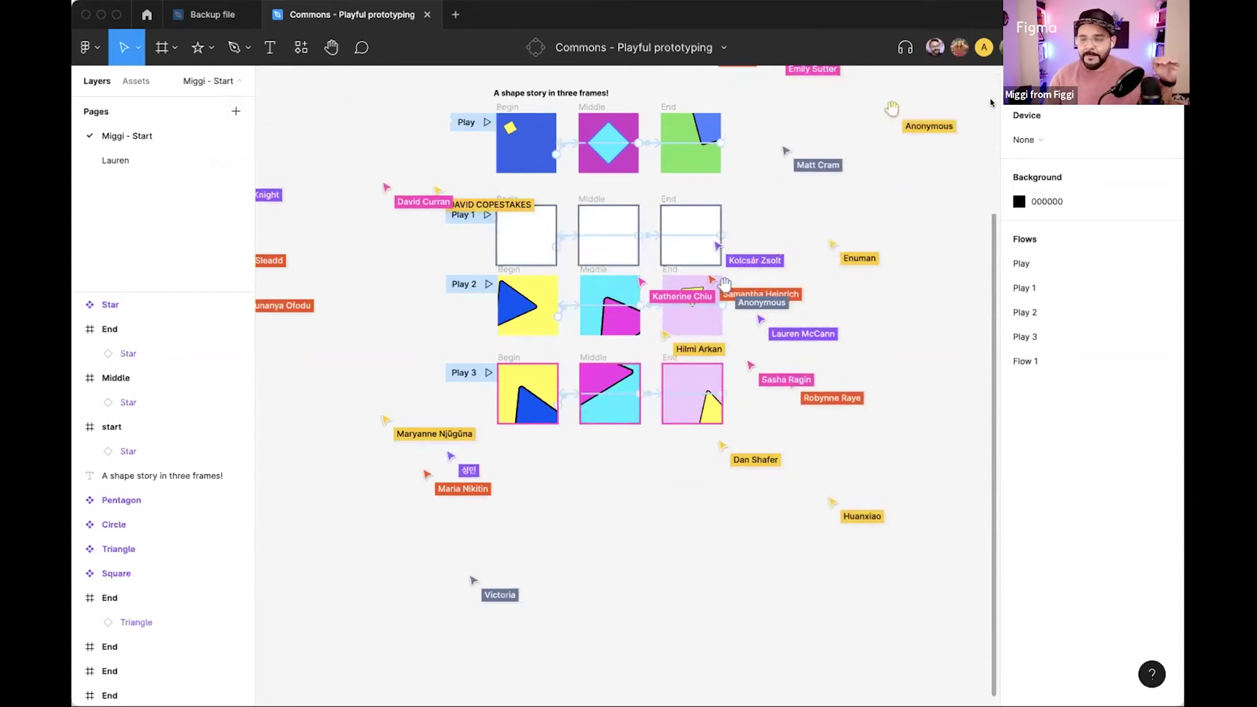
Reopen the file's sharing settings, scroll through the member list, and close it again.
click(1027, 47)
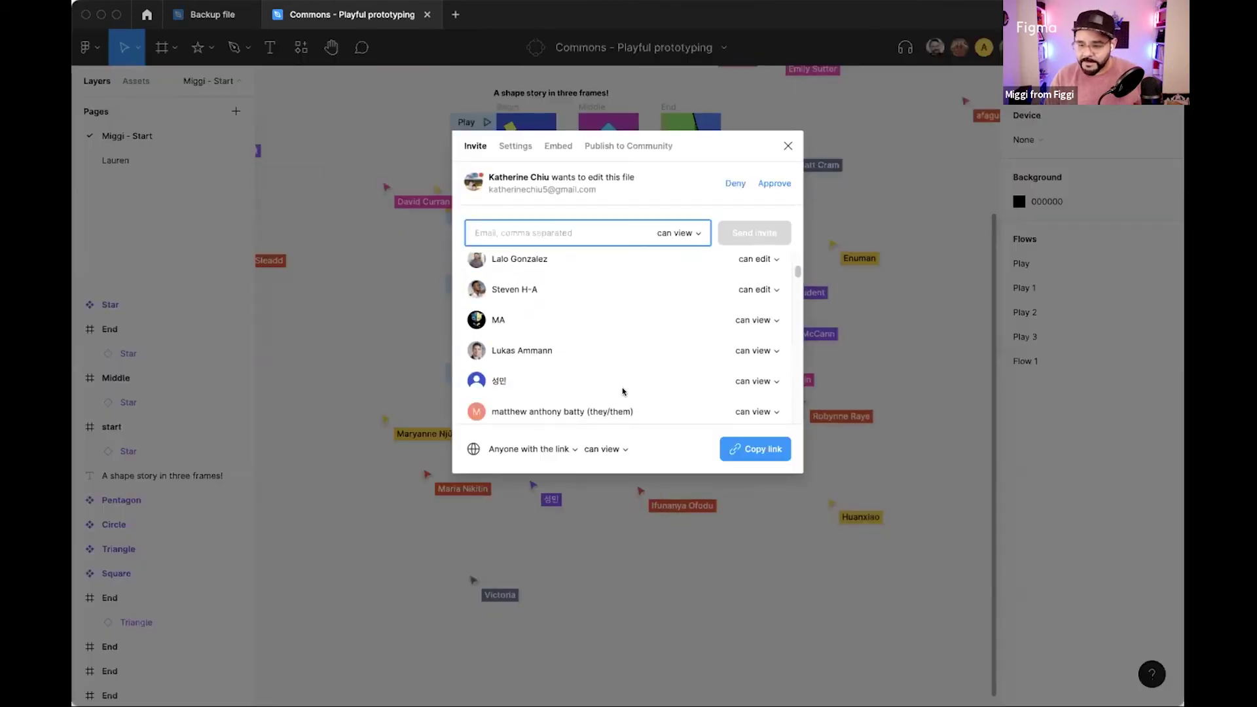
scroll(623, 392, down, 10)
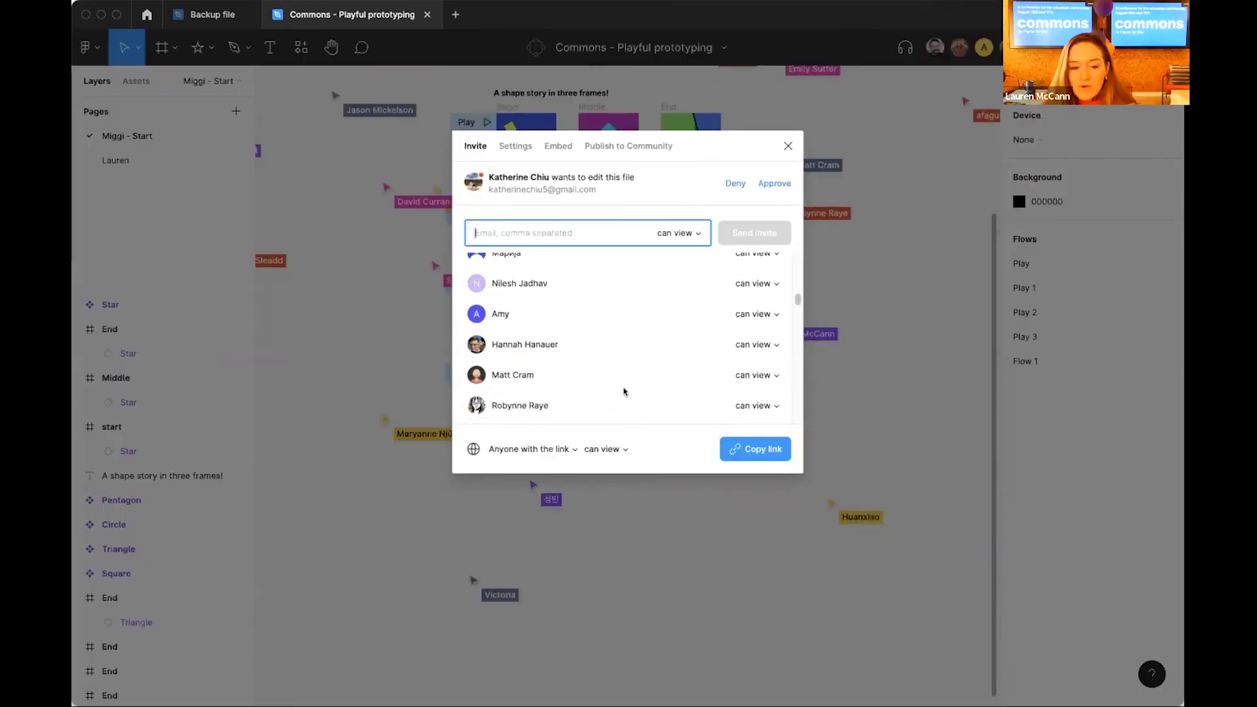
scroll(623, 392, down, 10)
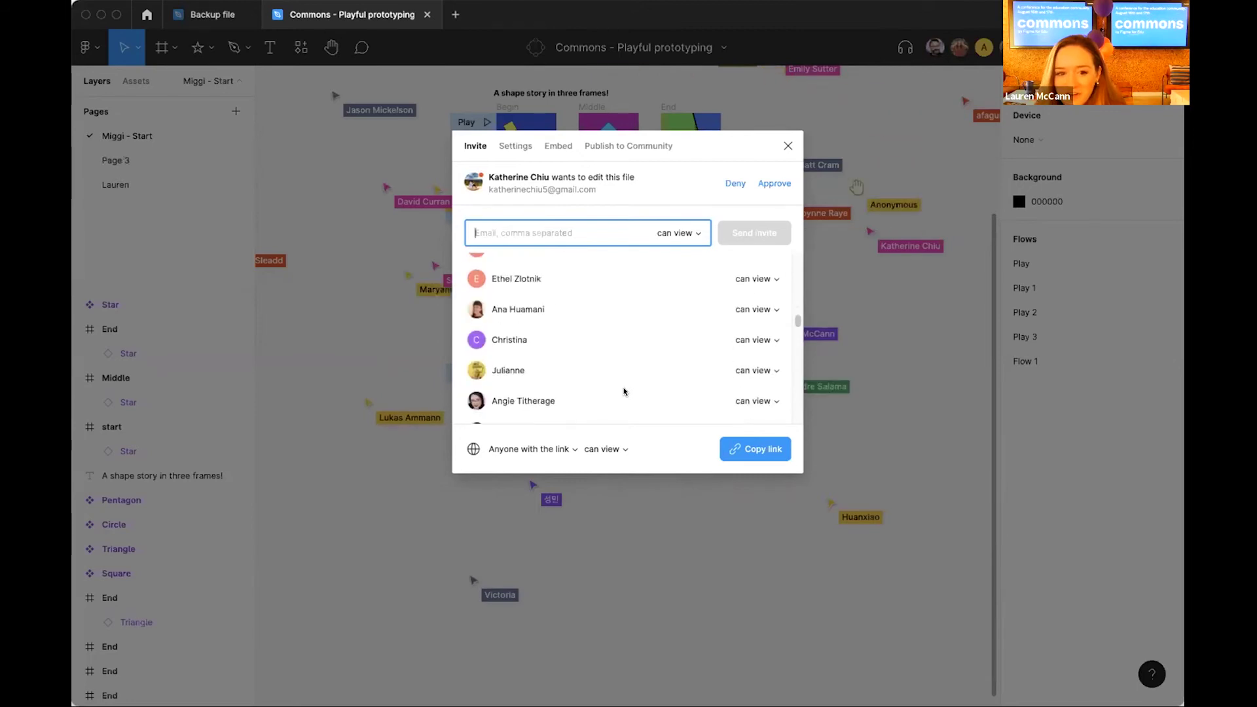
scroll(624, 391, down, 3)
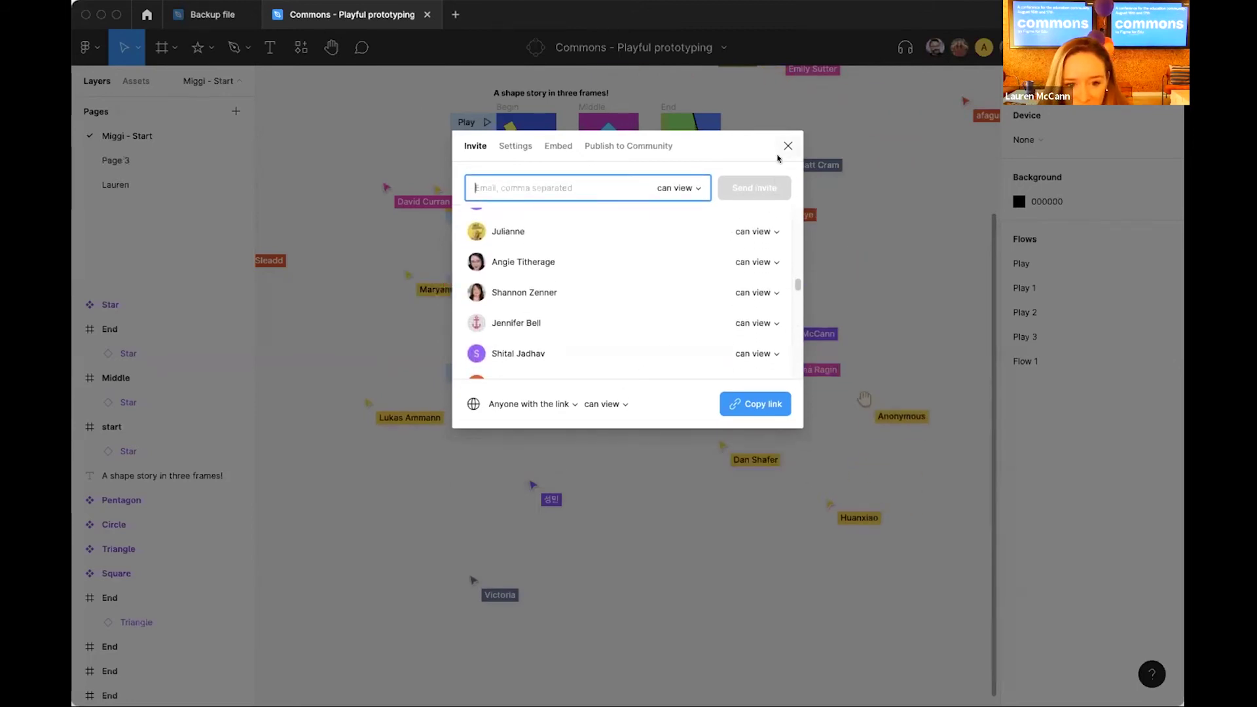
click(788, 145)
scroll(840, 292, up, 2)
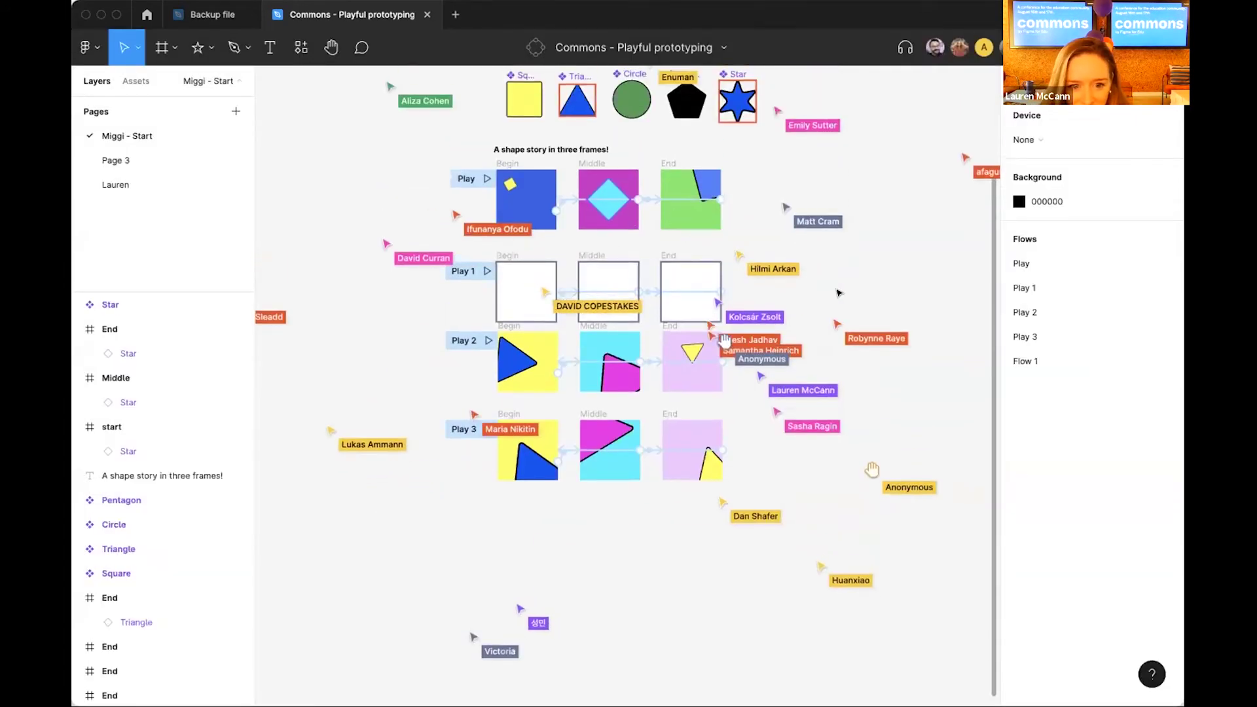
key(slash)
key(Escape)
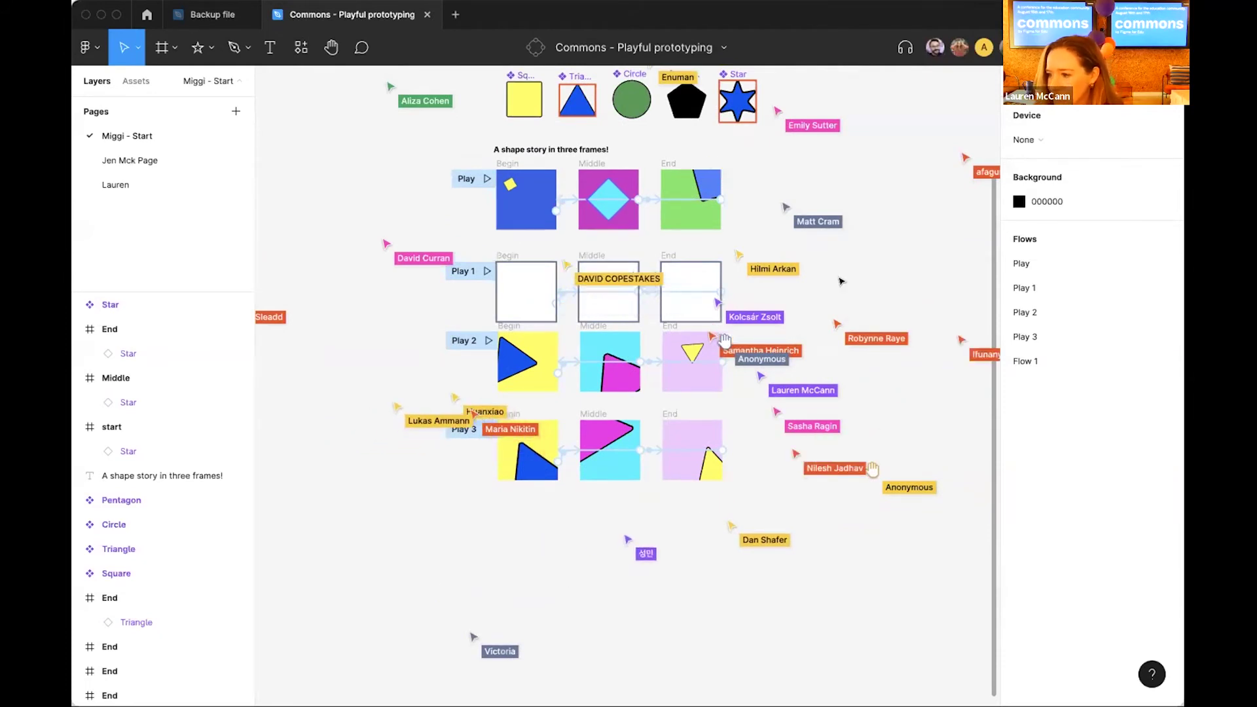
scroll(859, 265, up, 1)
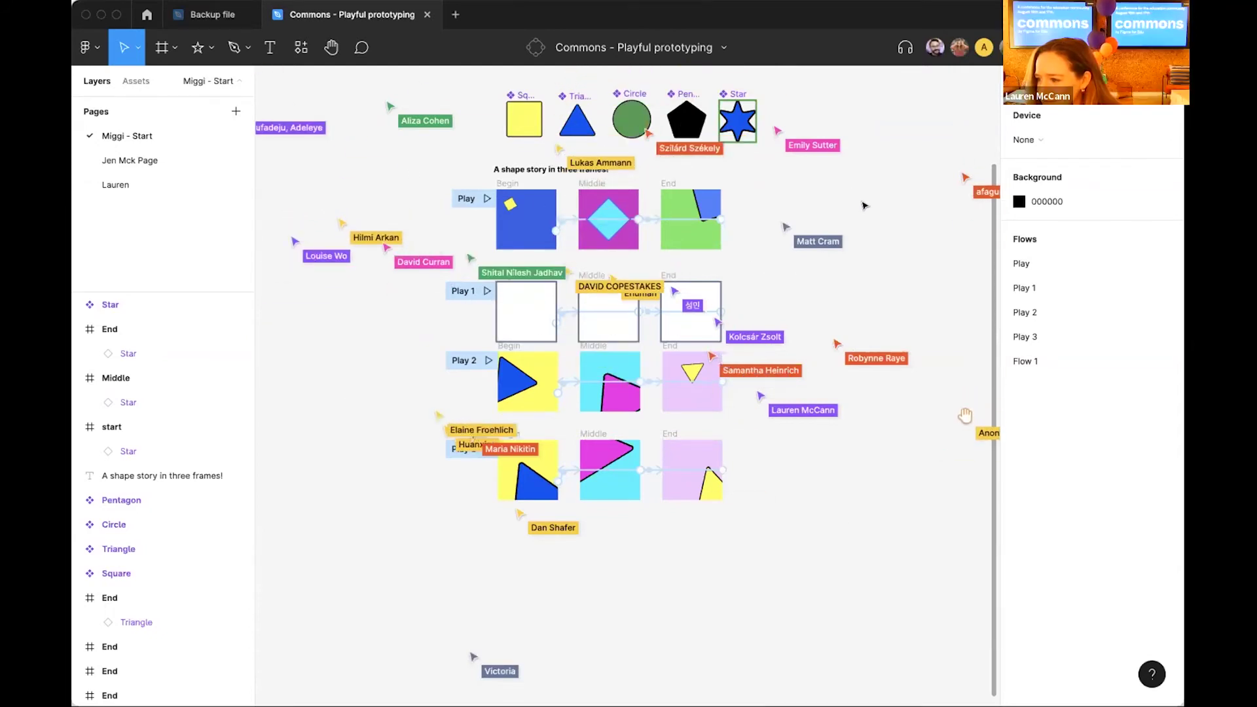
scroll(864, 206, up, 1)
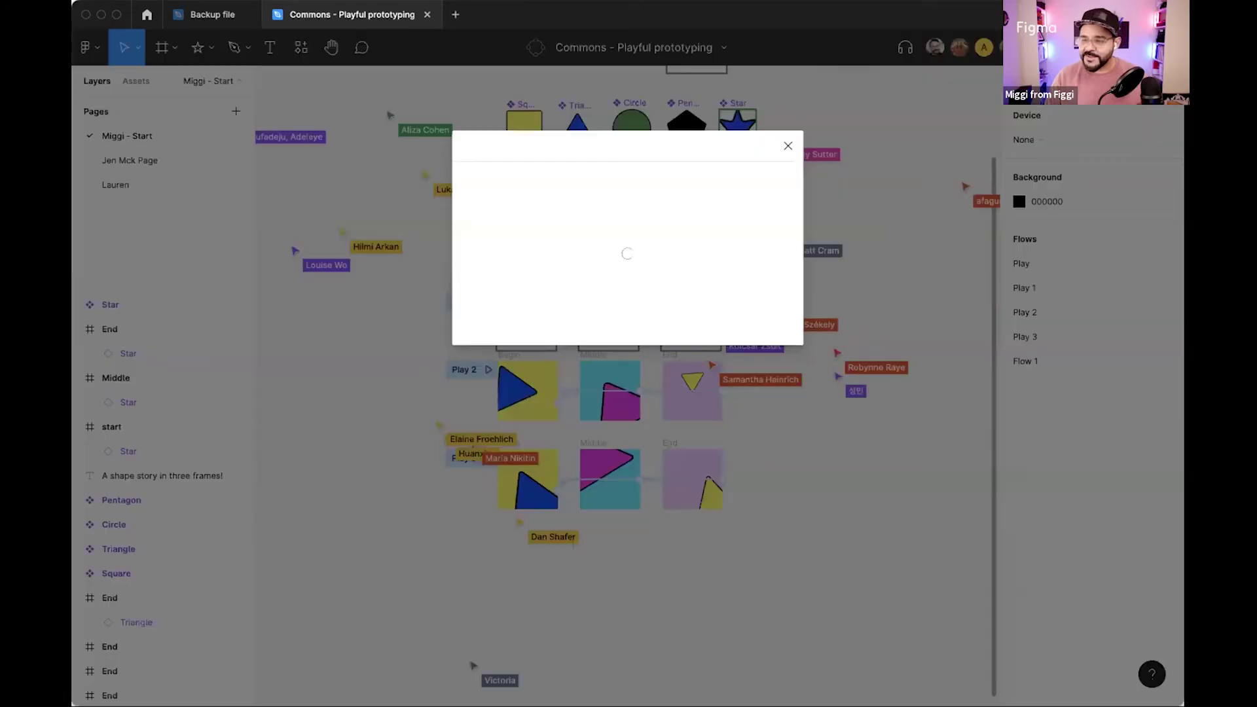
scroll(675, 312, down, 5)
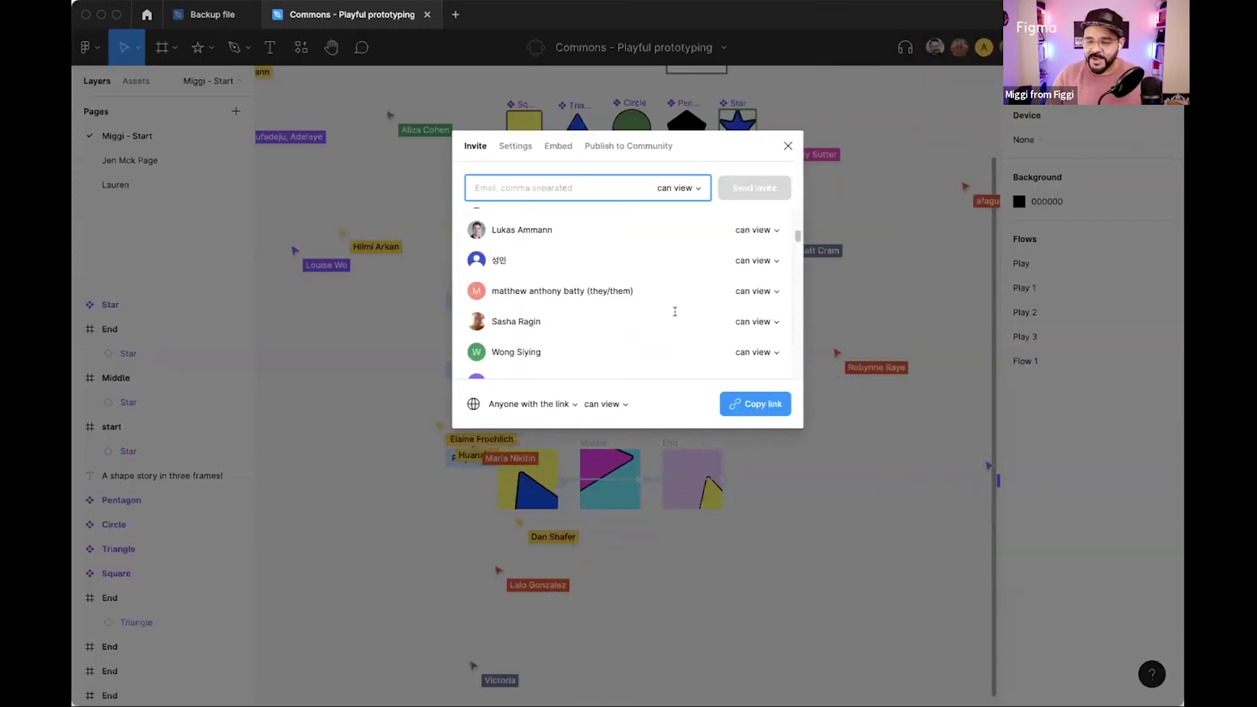
scroll(675, 312, up, 10)
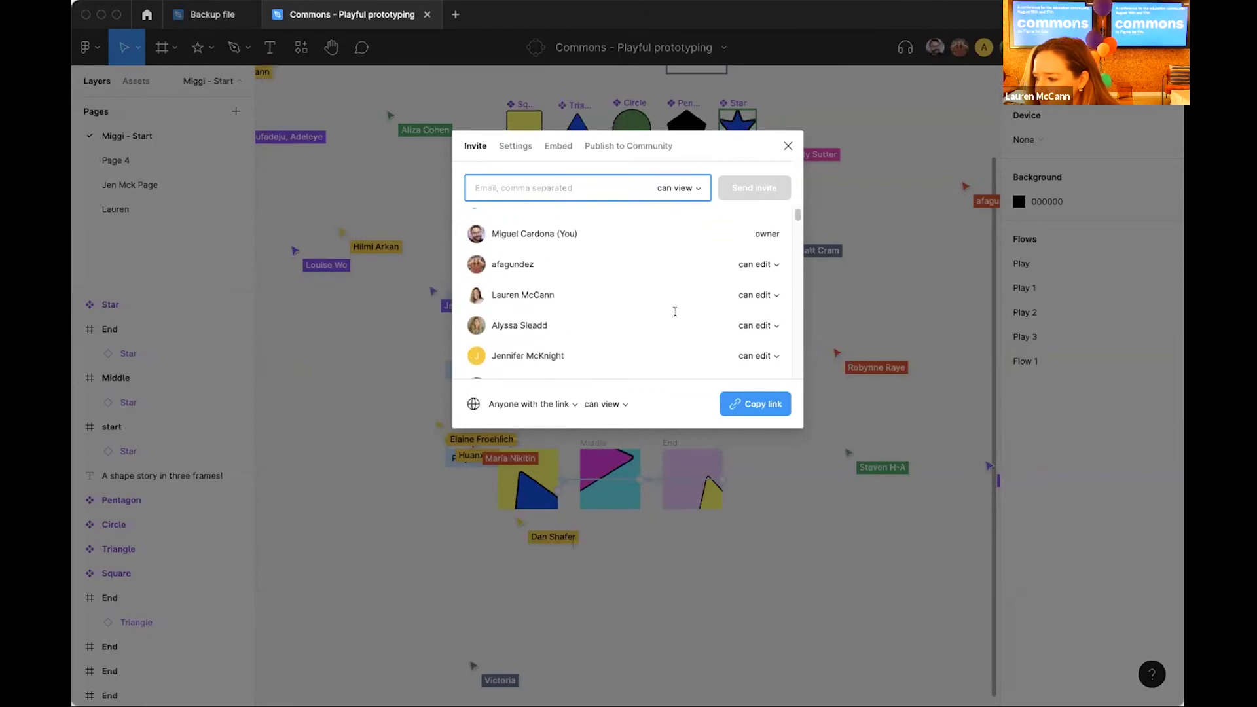
scroll(676, 311, up, 1)
click(787, 145)
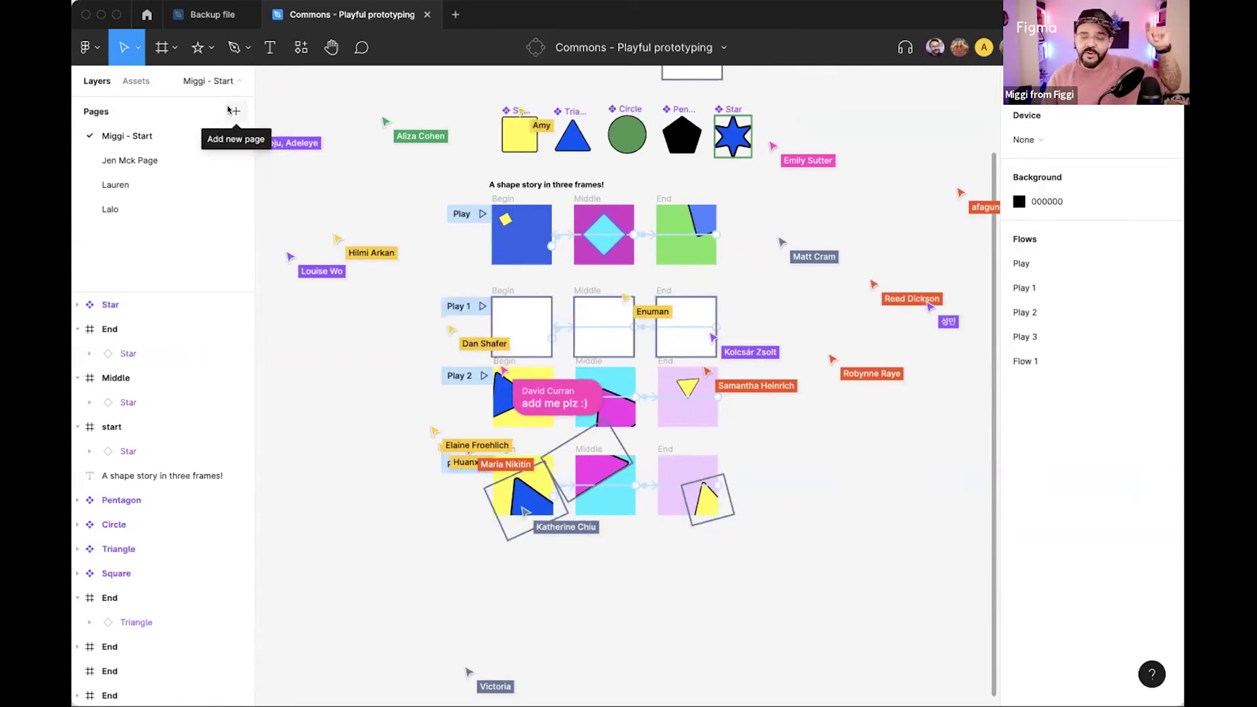
Copy the three Play 1 frames and paste a duplicate as a Play 4 flow.
drag(489, 353, 415, 334)
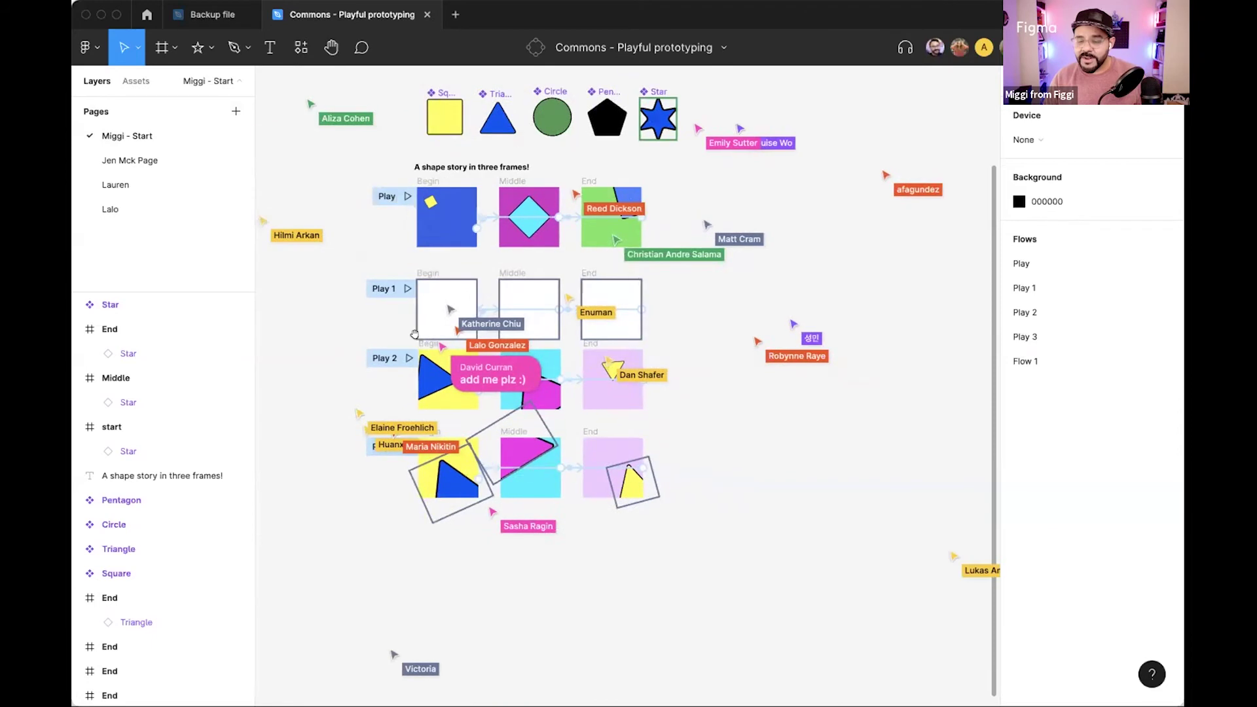
scroll(415, 335, up, 5)
drag(503, 330, 876, 372)
scroll(753, 377, down, 6)
key(Escape)
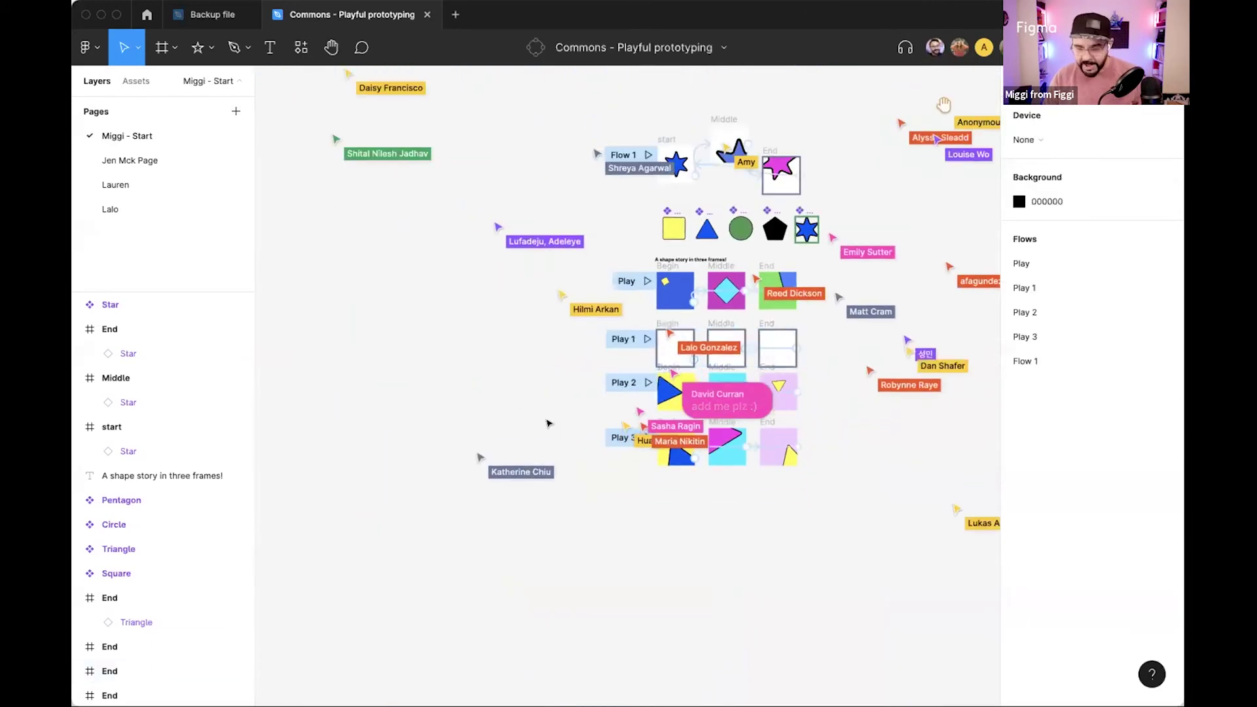
key(super+v)
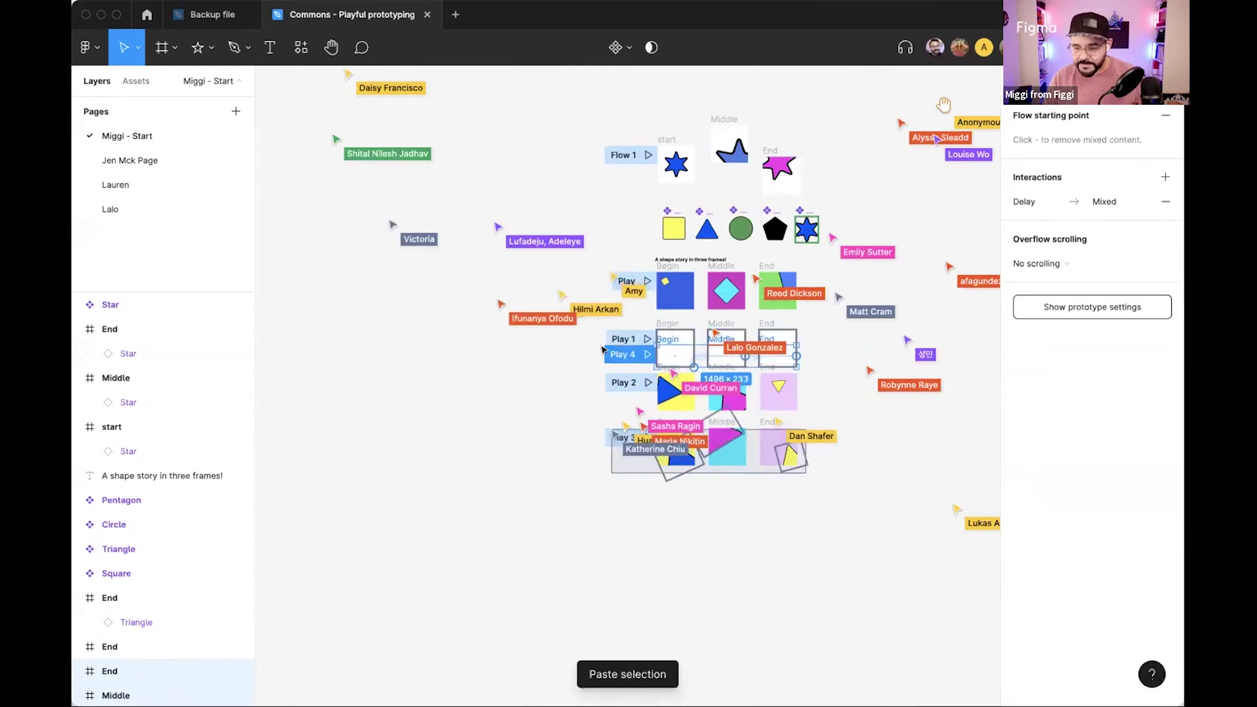
Move the pasted Play 4 Begin, Middle and End frames left of the shape story and reselect them.
drag(695, 338, 485, 340)
click(496, 436)
scroll(484, 406, up, 5)
drag(324, 256, 717, 432)
drag(288, 220, 664, 448)
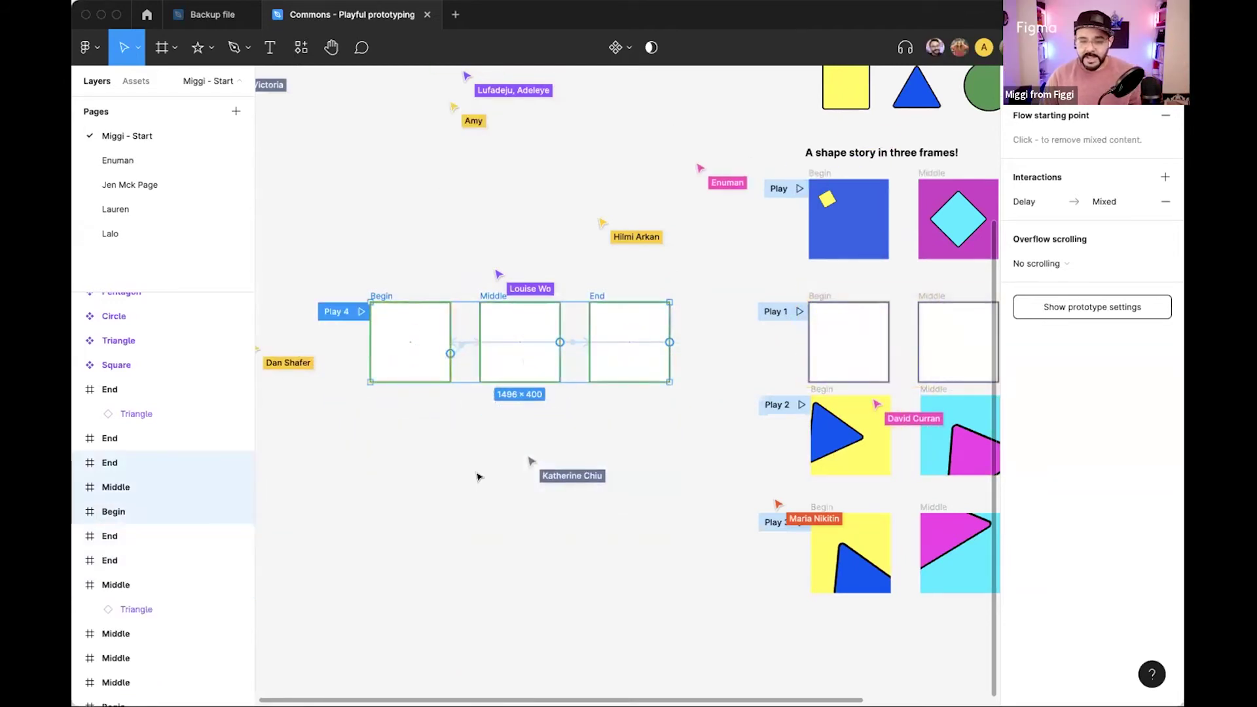
scroll(495, 459, down, 1)
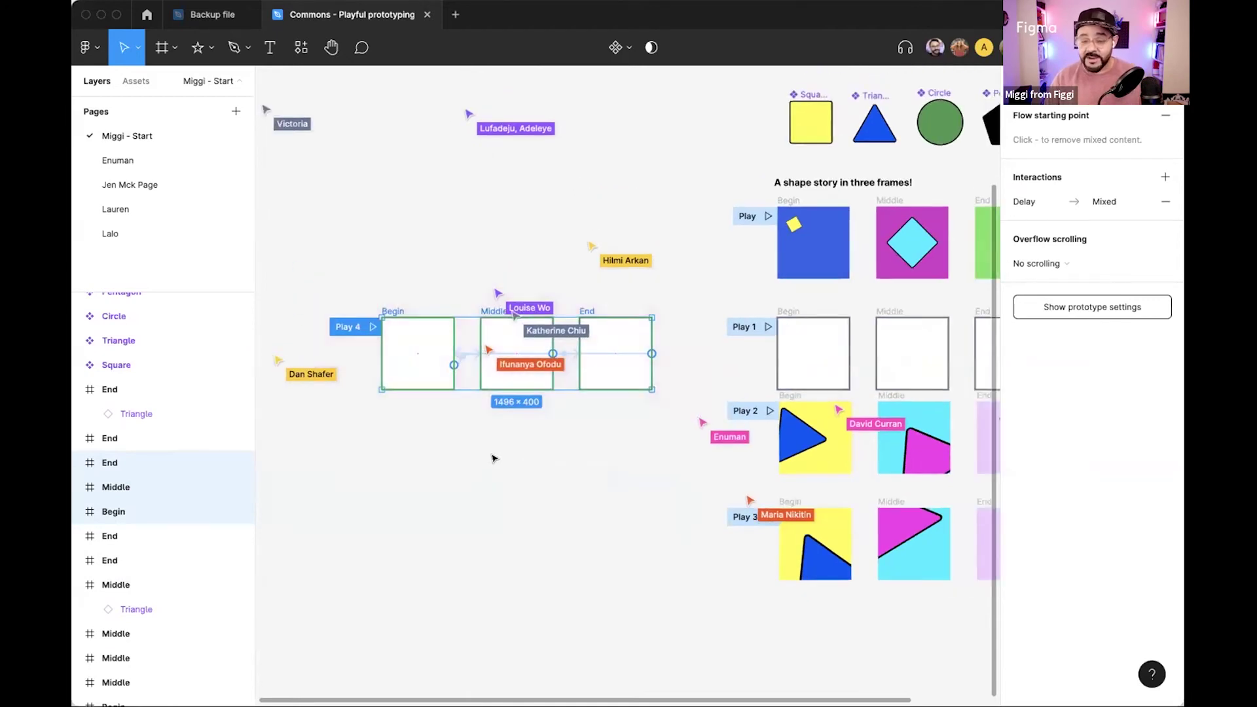
scroll(486, 455, down, 2)
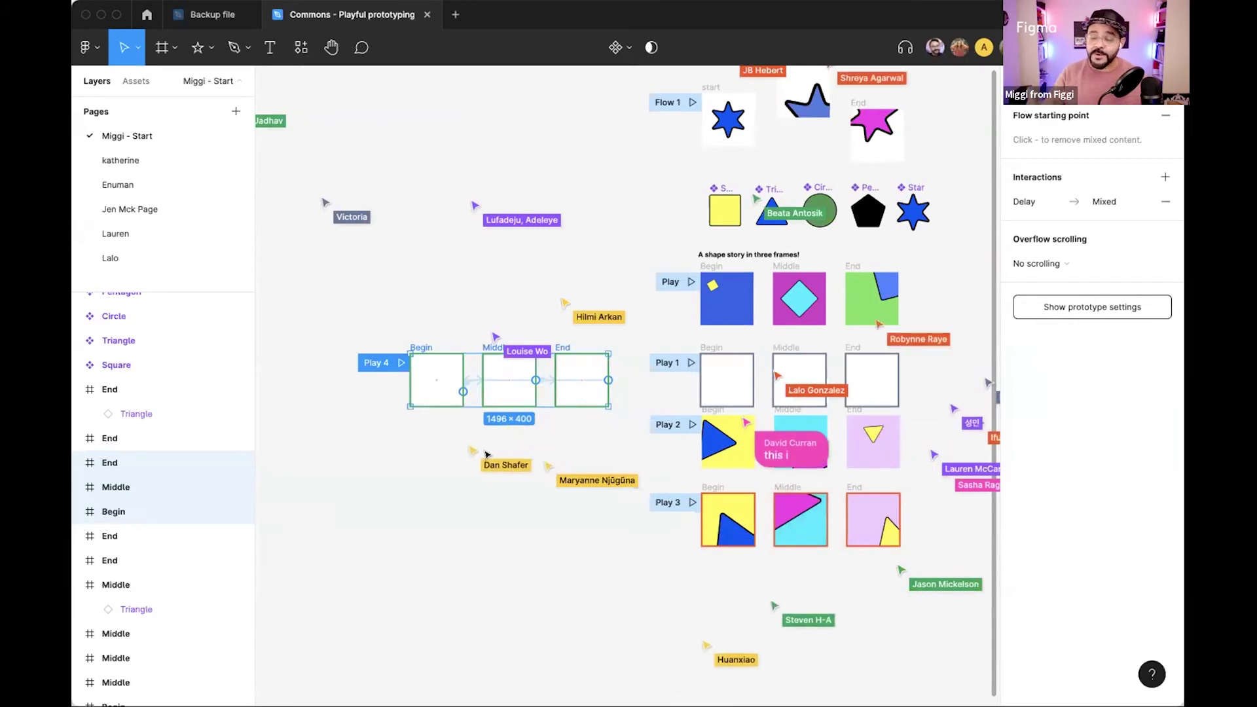
On a student's page, paste the Play 4 frames below the Flow 1 frames and delete the originals.
click(112, 257)
scroll(420, 227, down, 2)
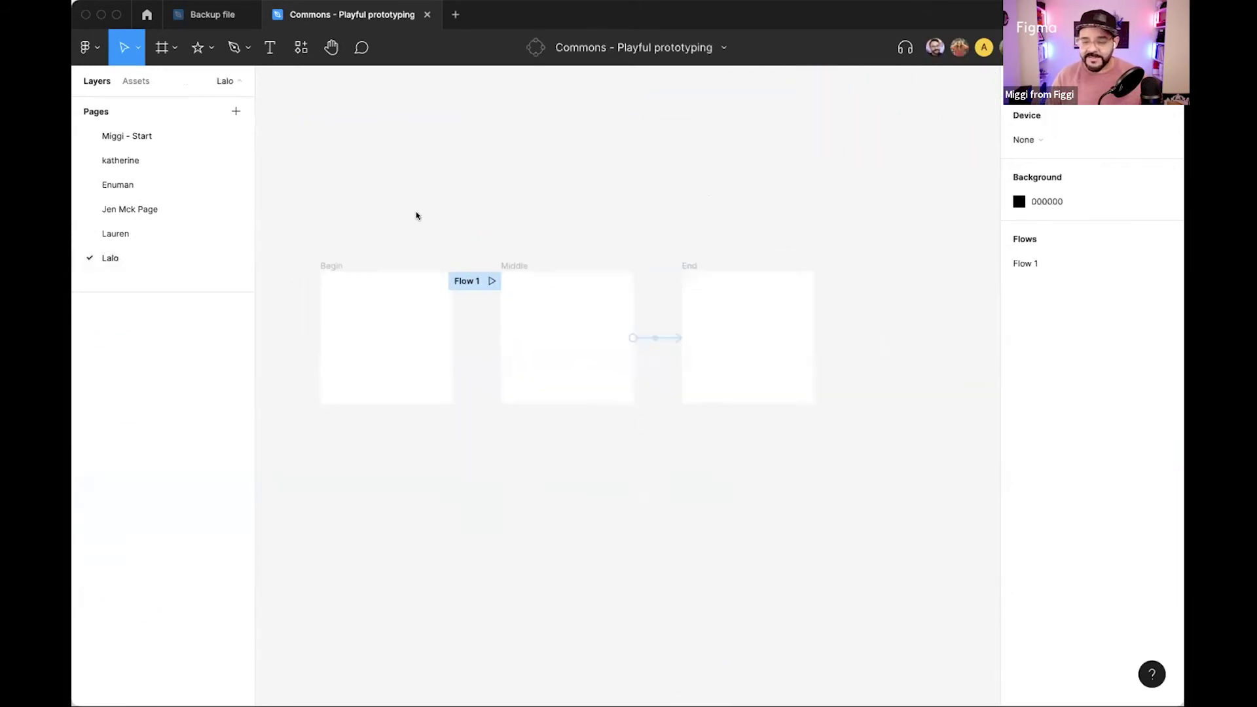
scroll(416, 216, down, 2)
click(361, 303)
click(380, 474)
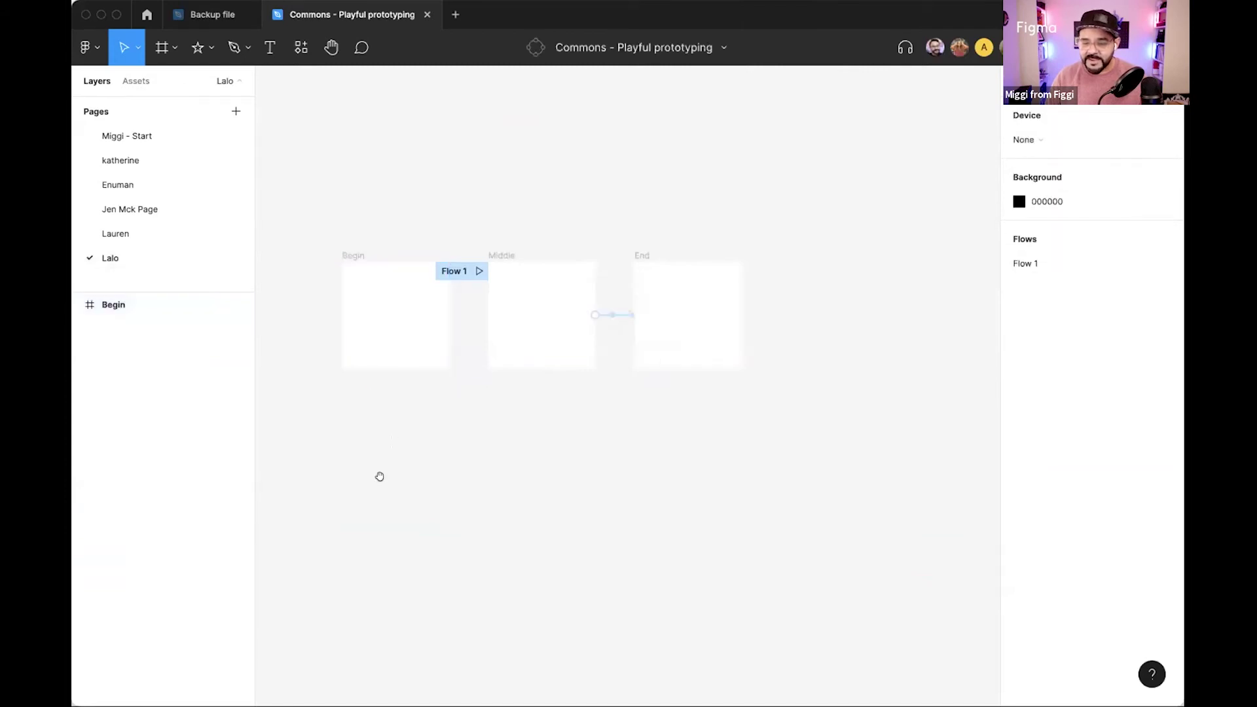
scroll(386, 458, down, 1)
key(super+v)
drag(476, 406, 393, 469)
drag(312, 190, 797, 341)
key(Delete)
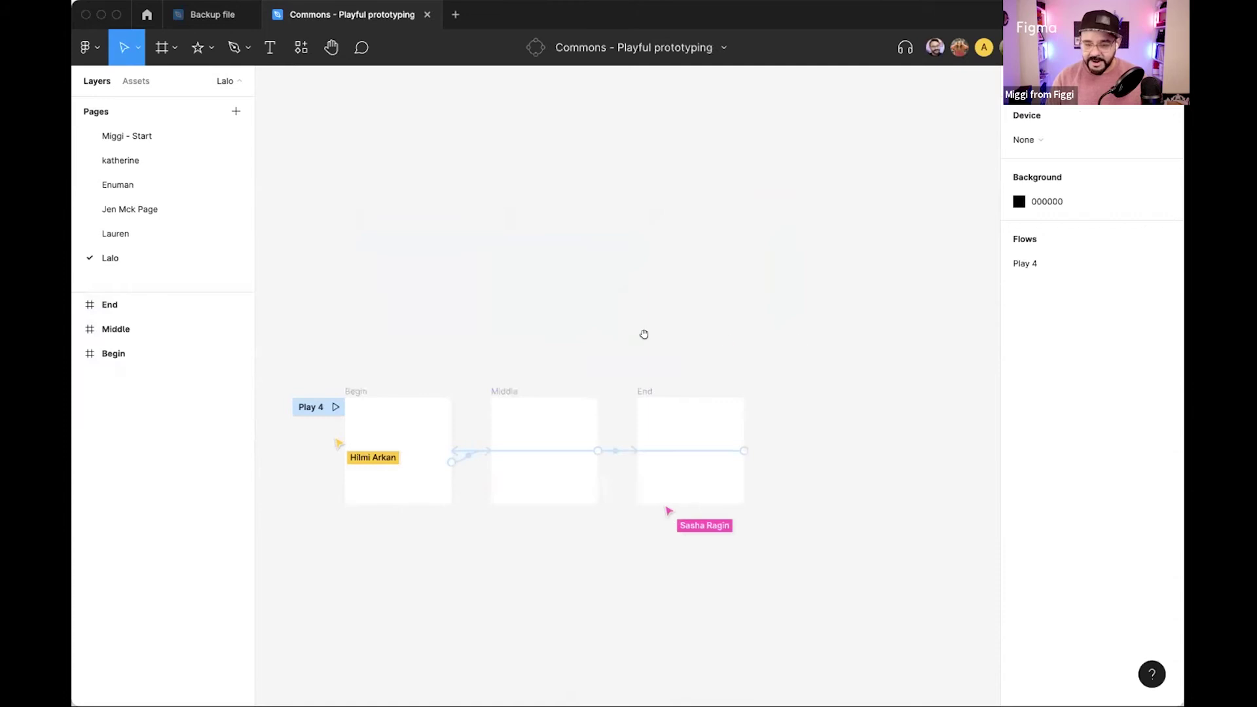
Look through several other students' flow pages, then go back to the start page.
click(172, 229)
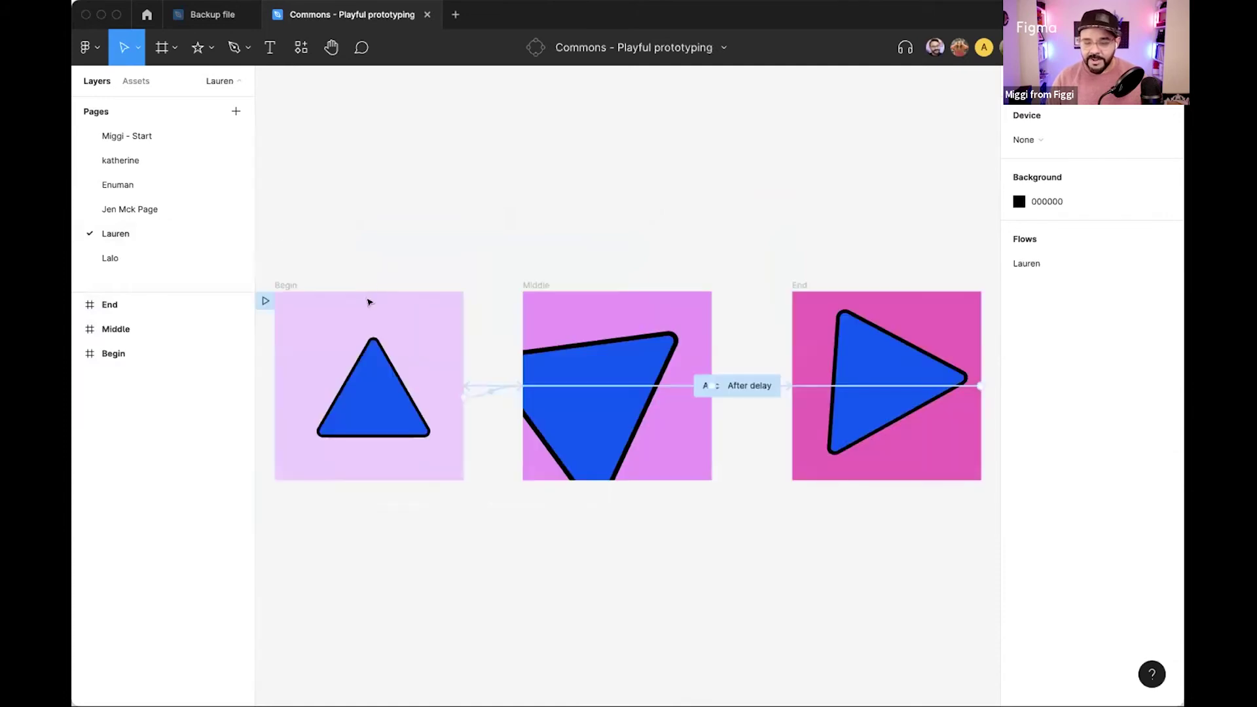
click(127, 207)
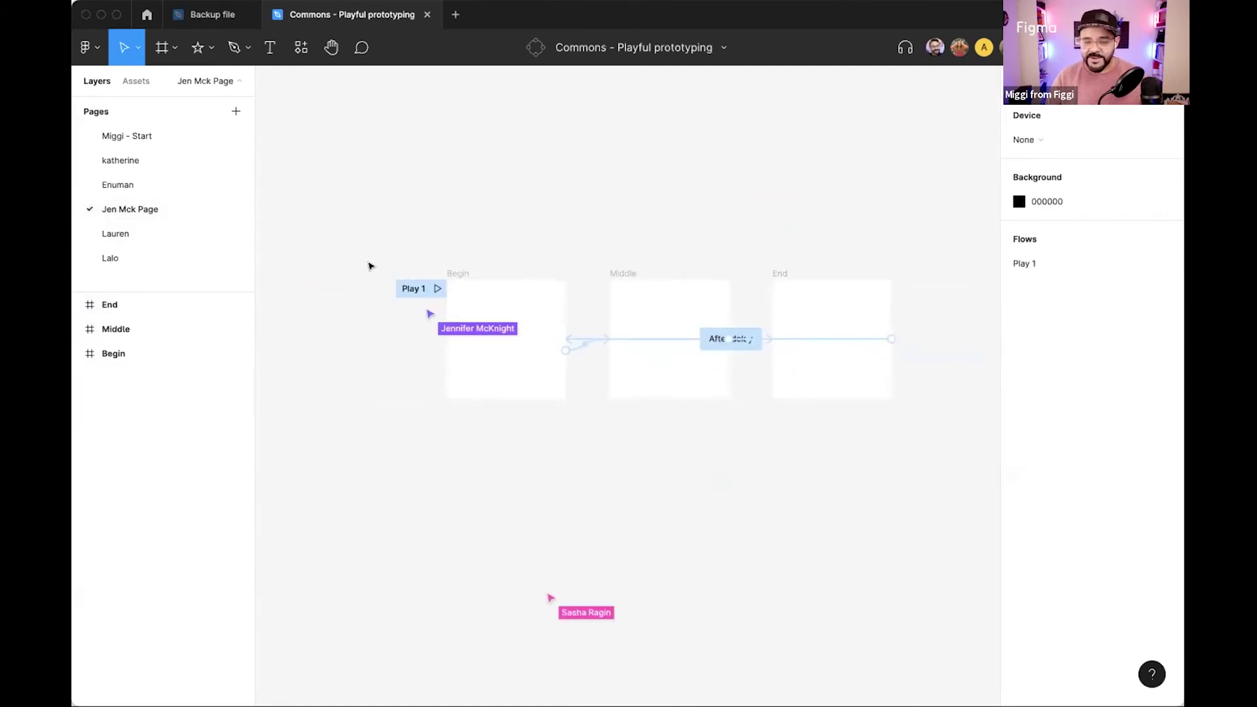
click(162, 191)
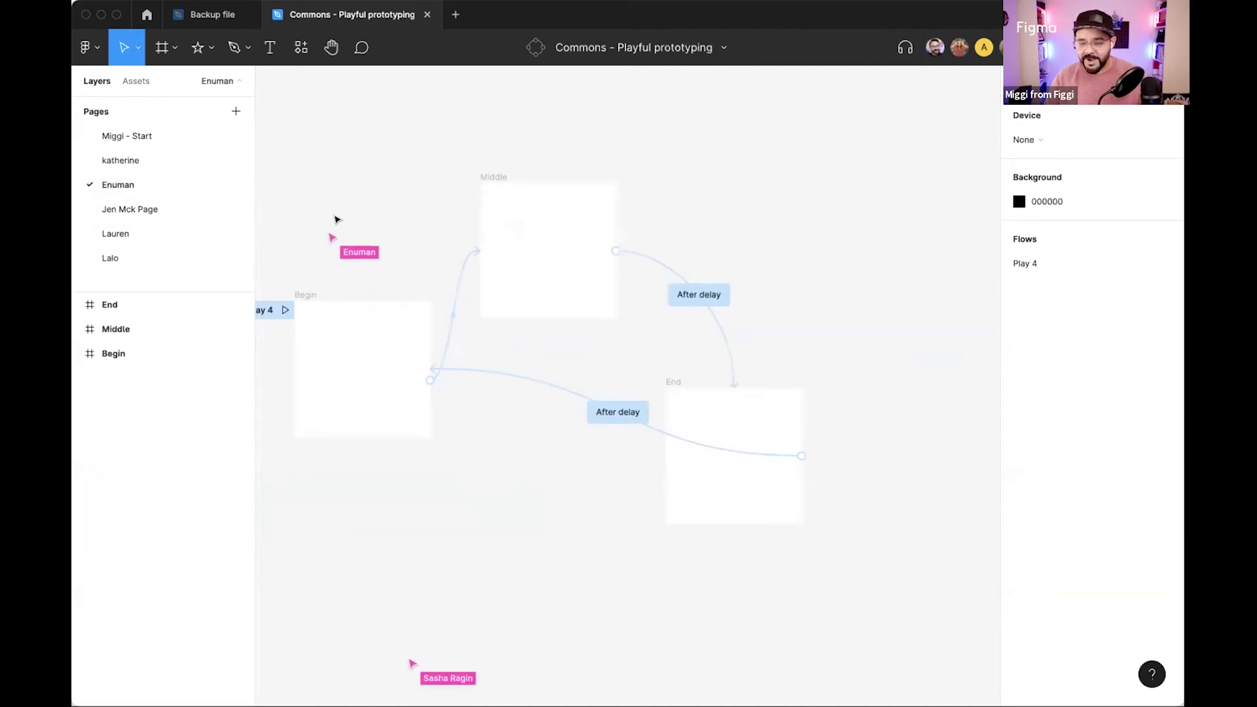
drag(336, 220, 463, 230)
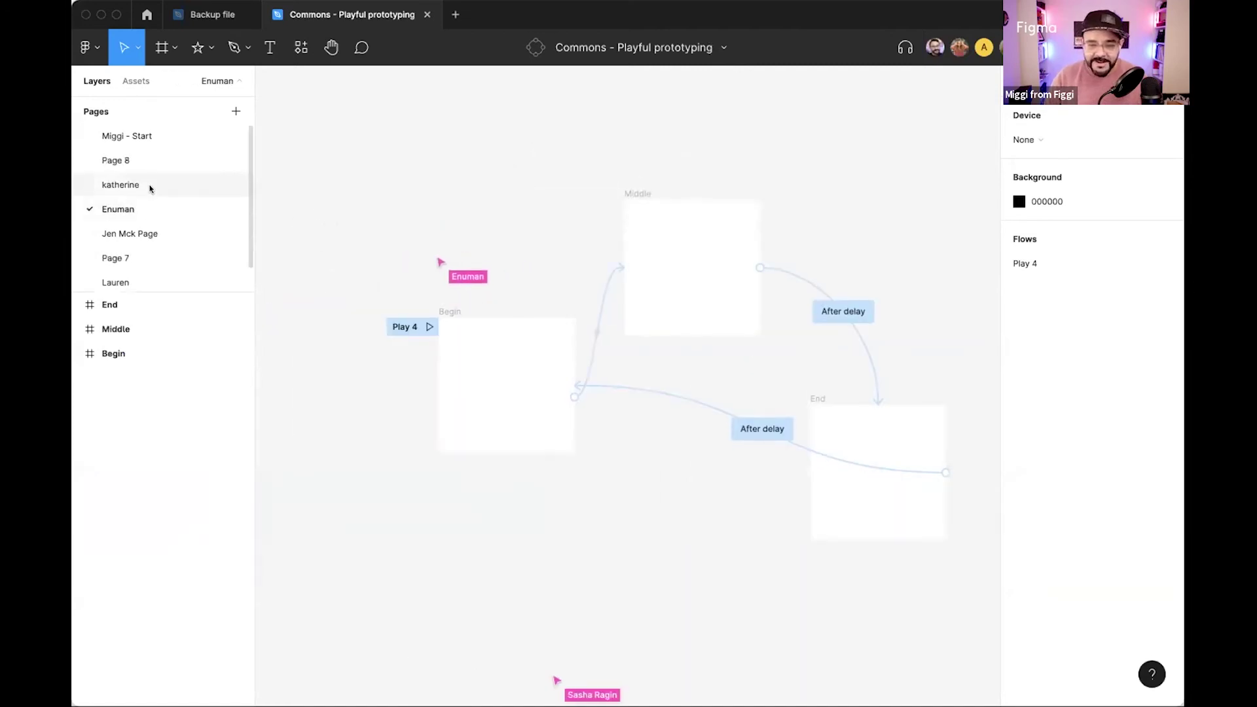
click(149, 188)
scroll(393, 234, down, 3)
drag(393, 234, 454, 258)
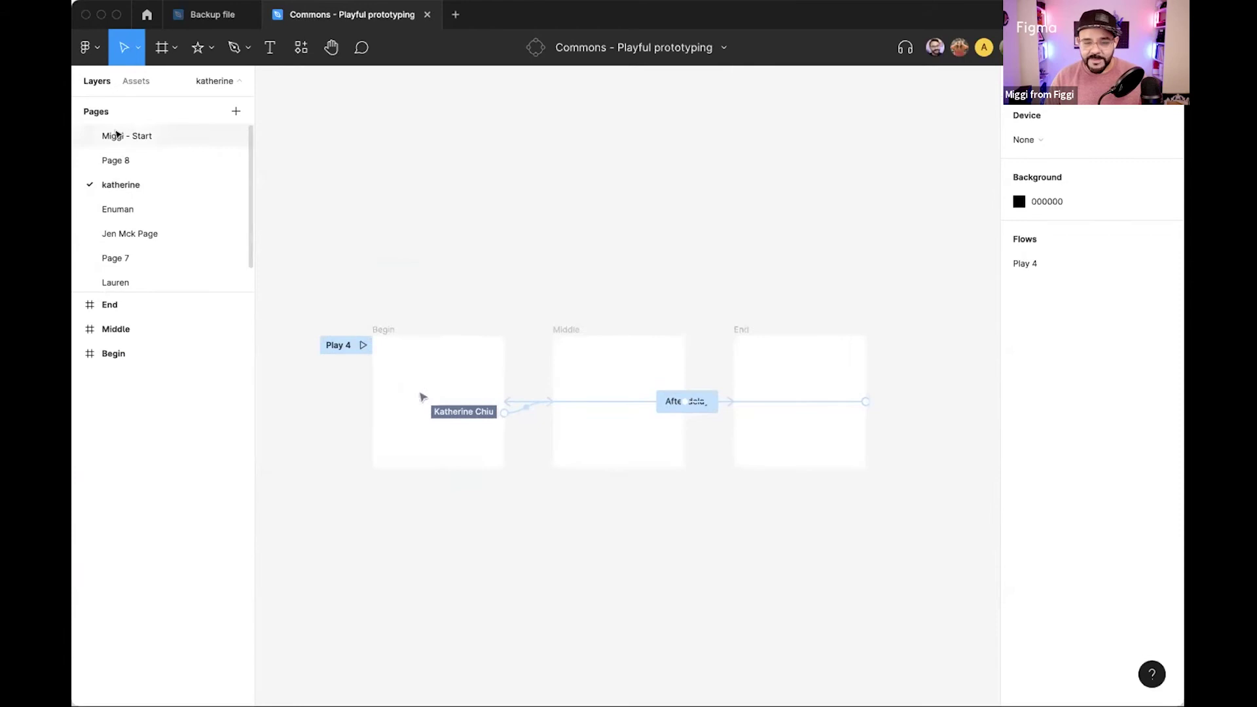
click(117, 135)
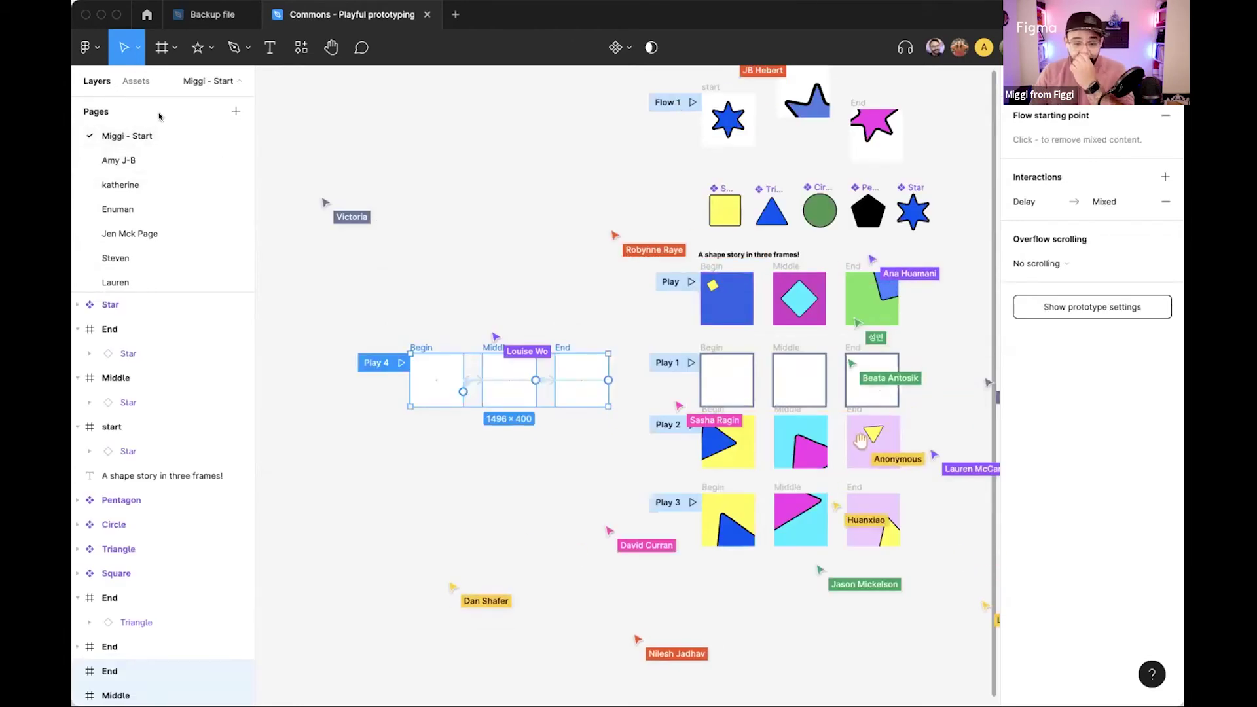
Check the file's local components, return to layers, and clear the Play 4 selection.
click(138, 82)
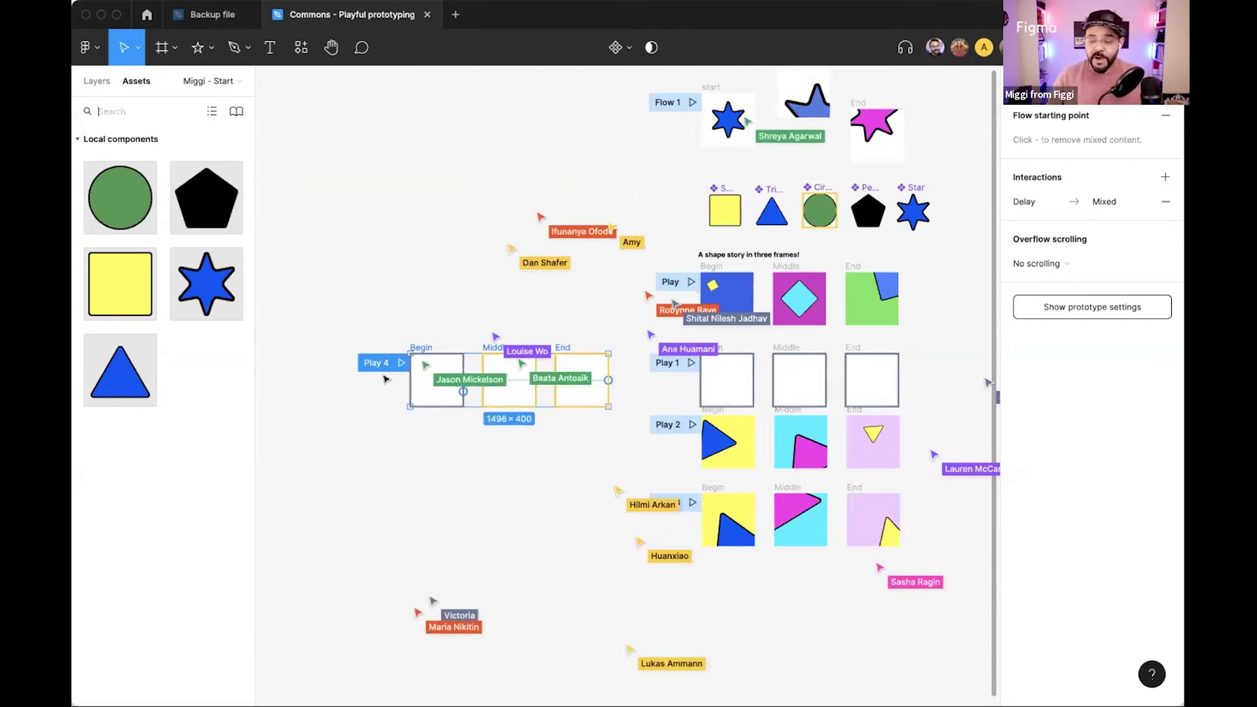
key(alt+1)
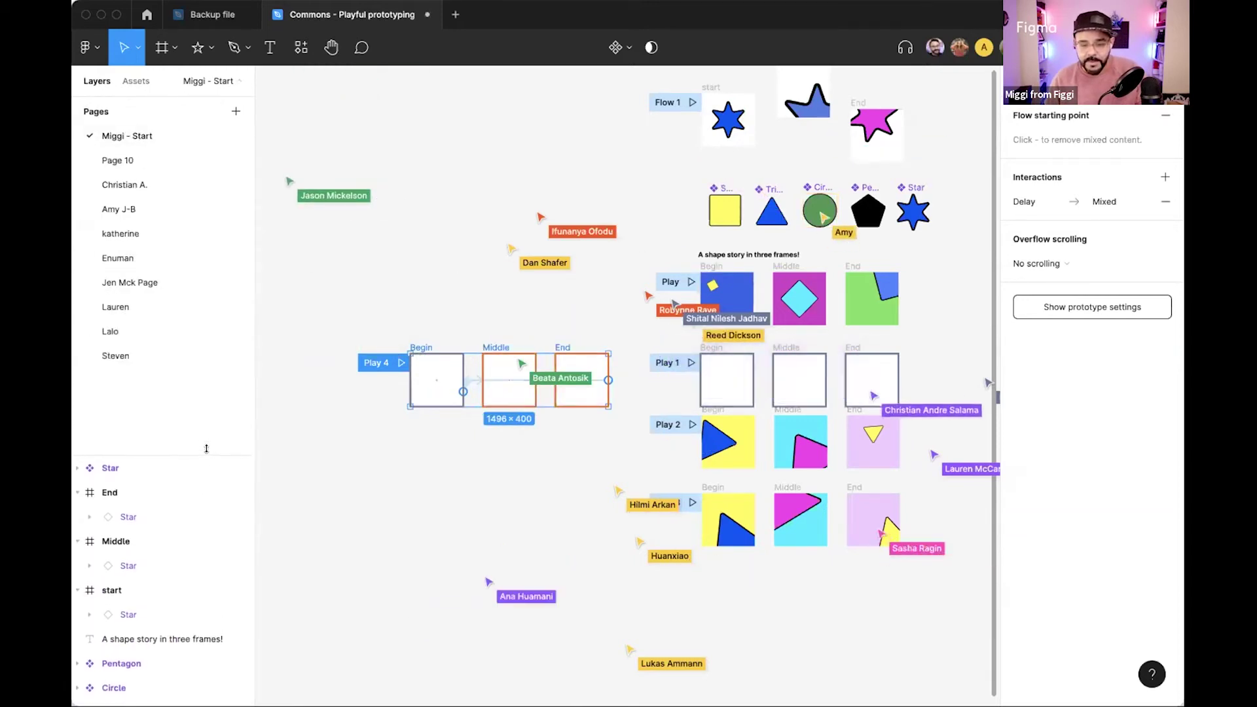
click(455, 292)
scroll(425, 292, right, 1)
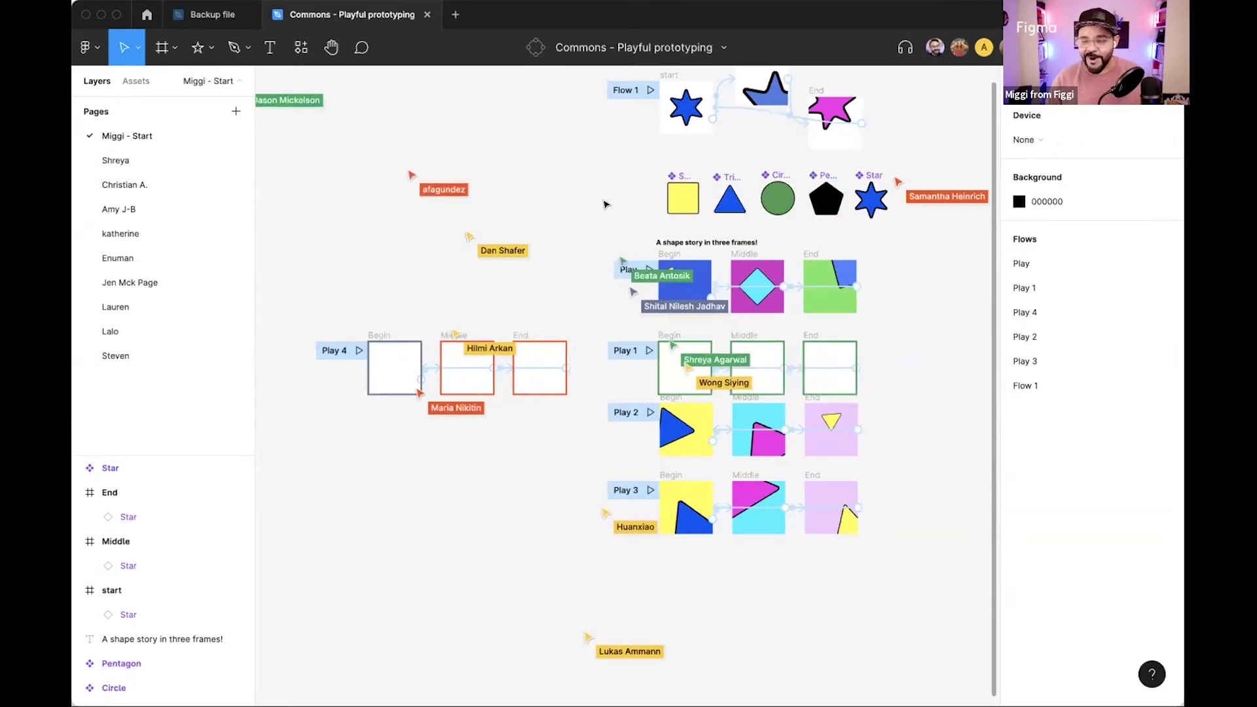
scroll(597, 205, right, 2)
scroll(597, 205, up, 1)
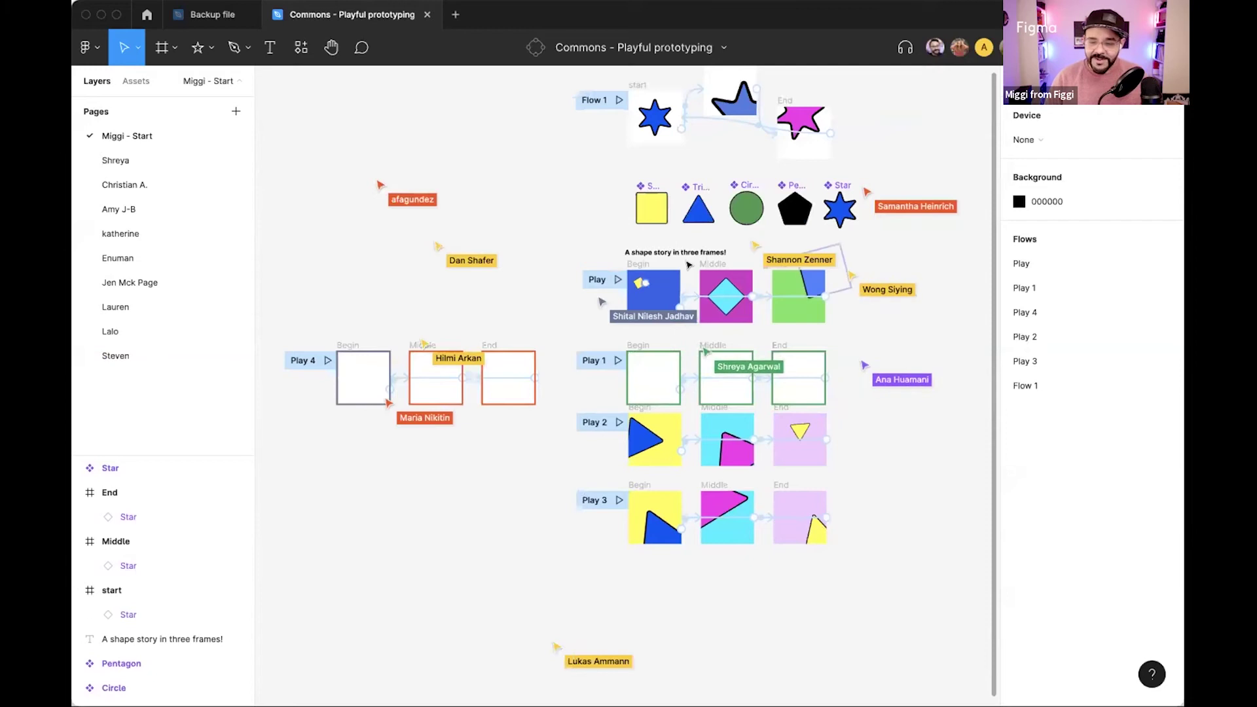
Review the file's sharing settings and close them.
click(1021, 47)
scroll(742, 291, down, 10)
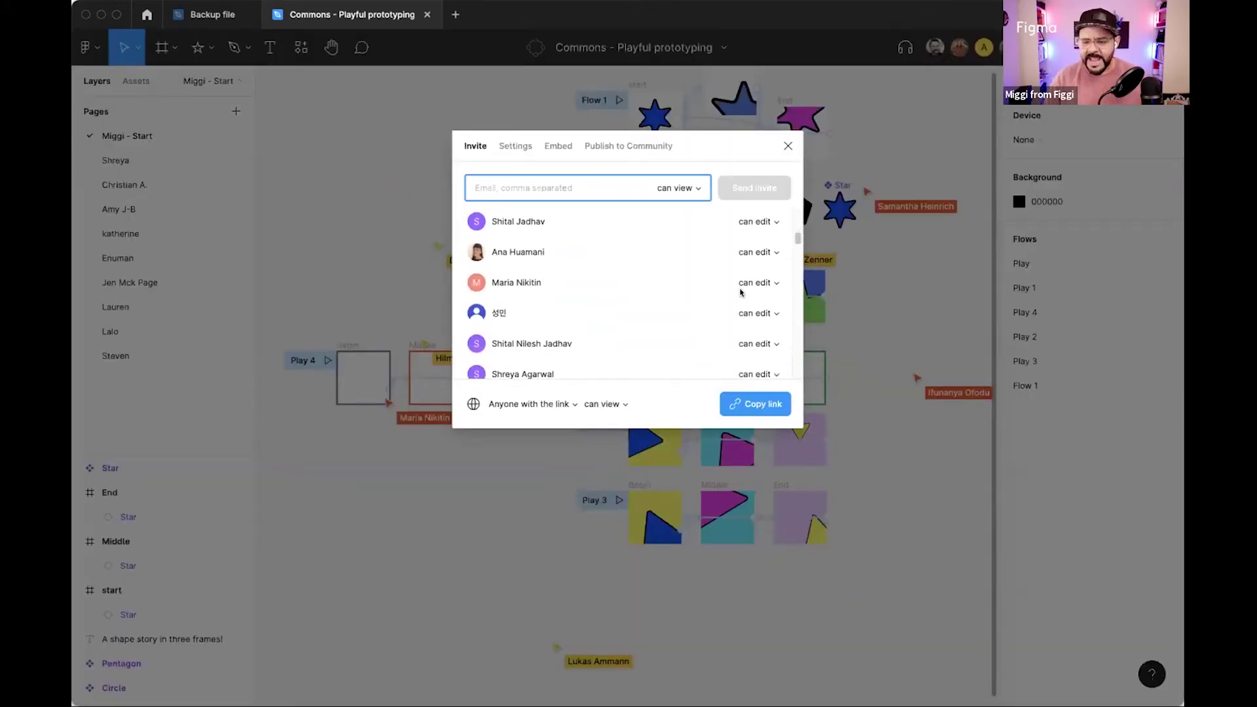
scroll(742, 291, down, 10)
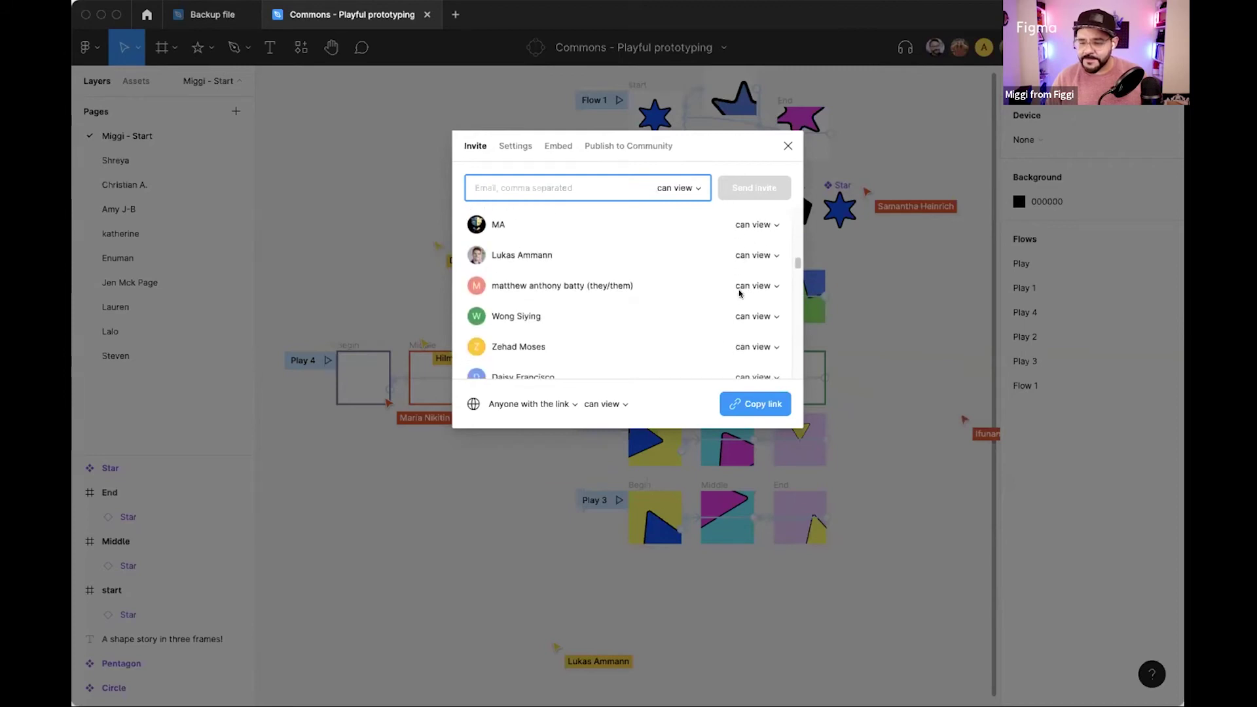
scroll(750, 281, down, 1)
click(788, 145)
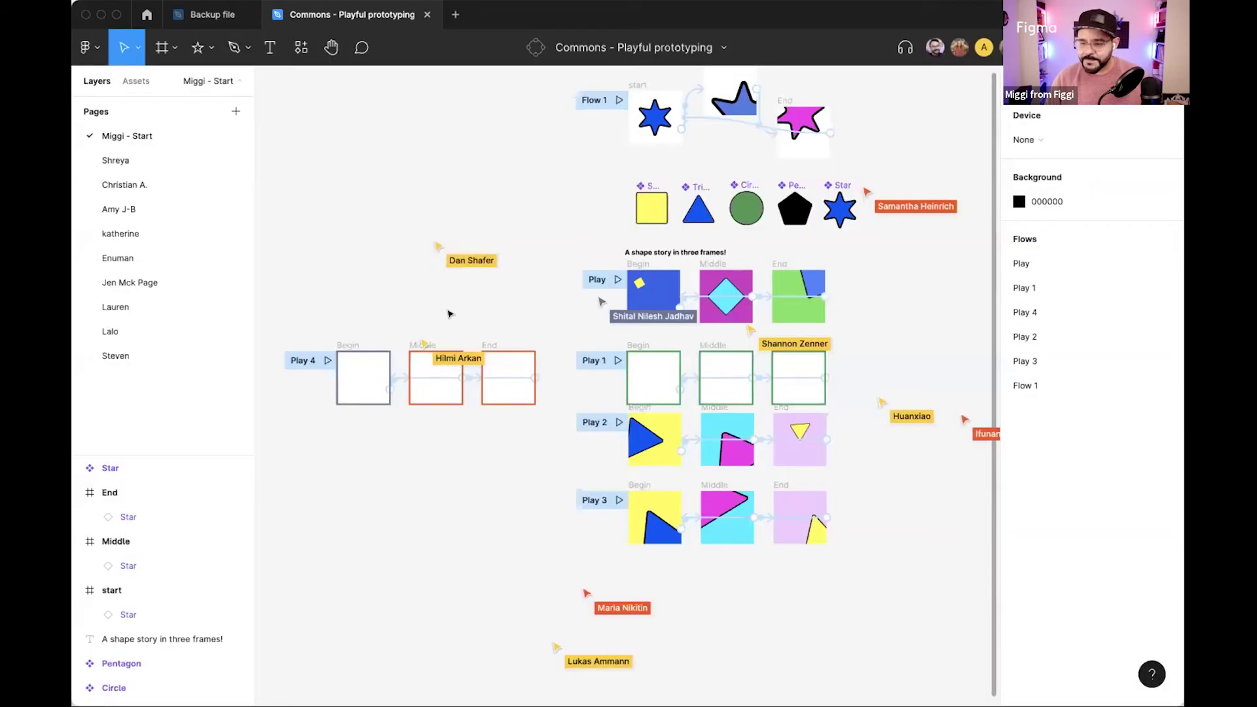
Add a new page to the file and name it after the presenter.
scroll(460, 303, left, 2)
click(143, 182)
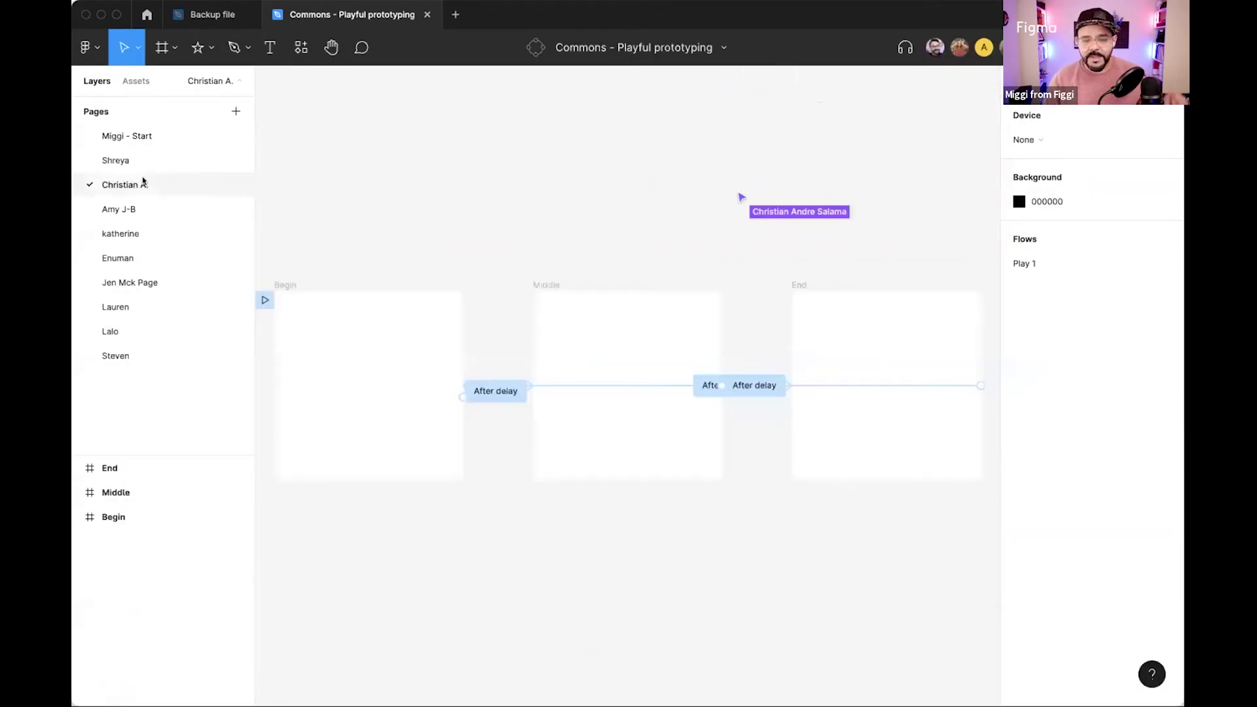
click(136, 140)
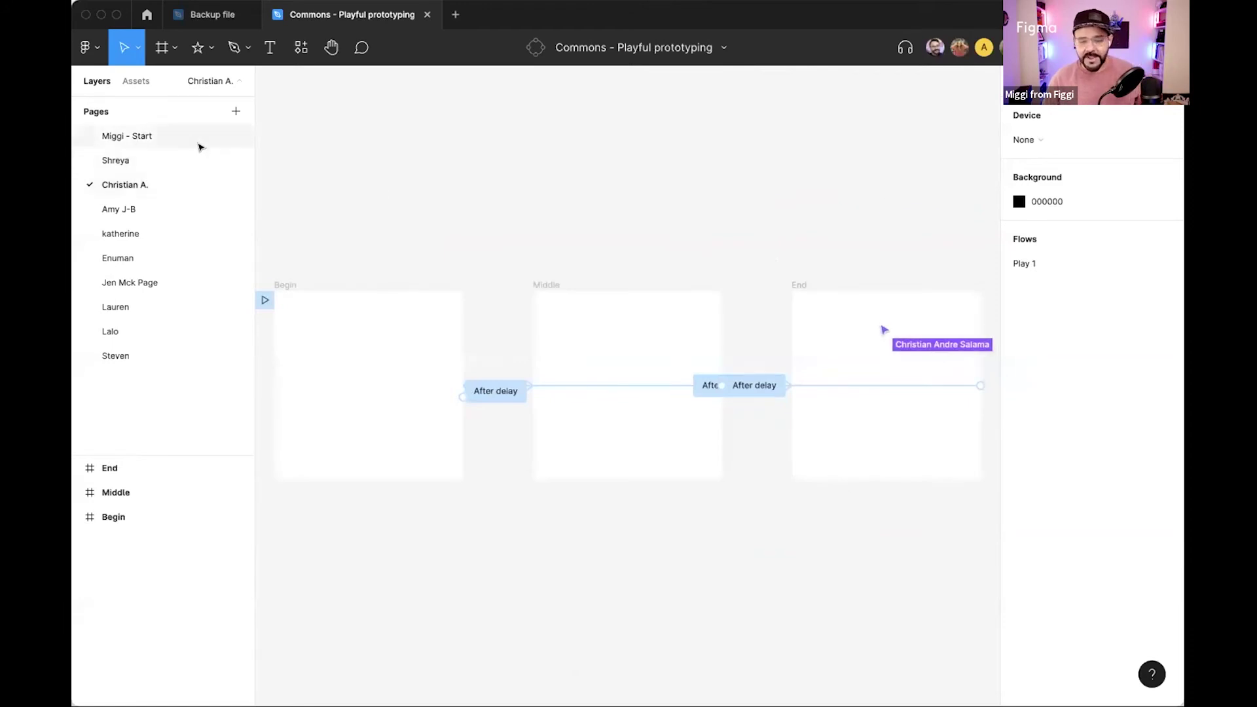
click(233, 114)
text(Miggi)
key(Return)
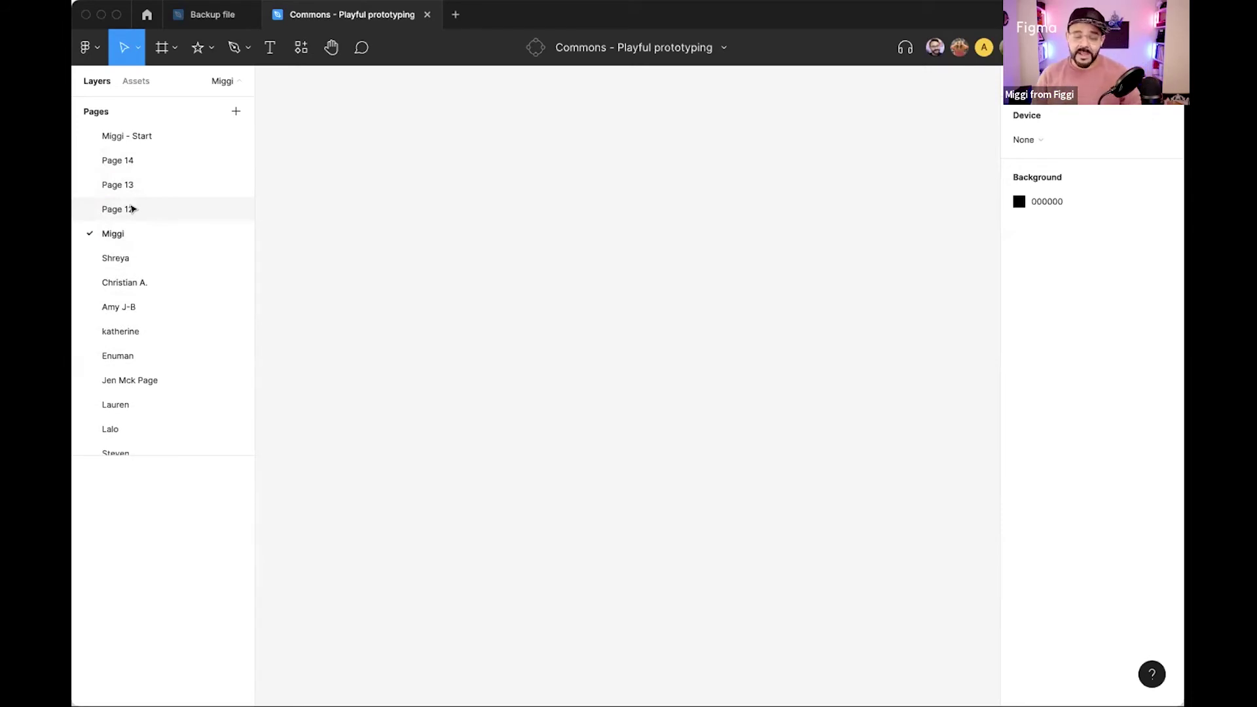
Confirm the new page's name and paste the Begin, Middle and End frames onto it.
double_click(133, 235)
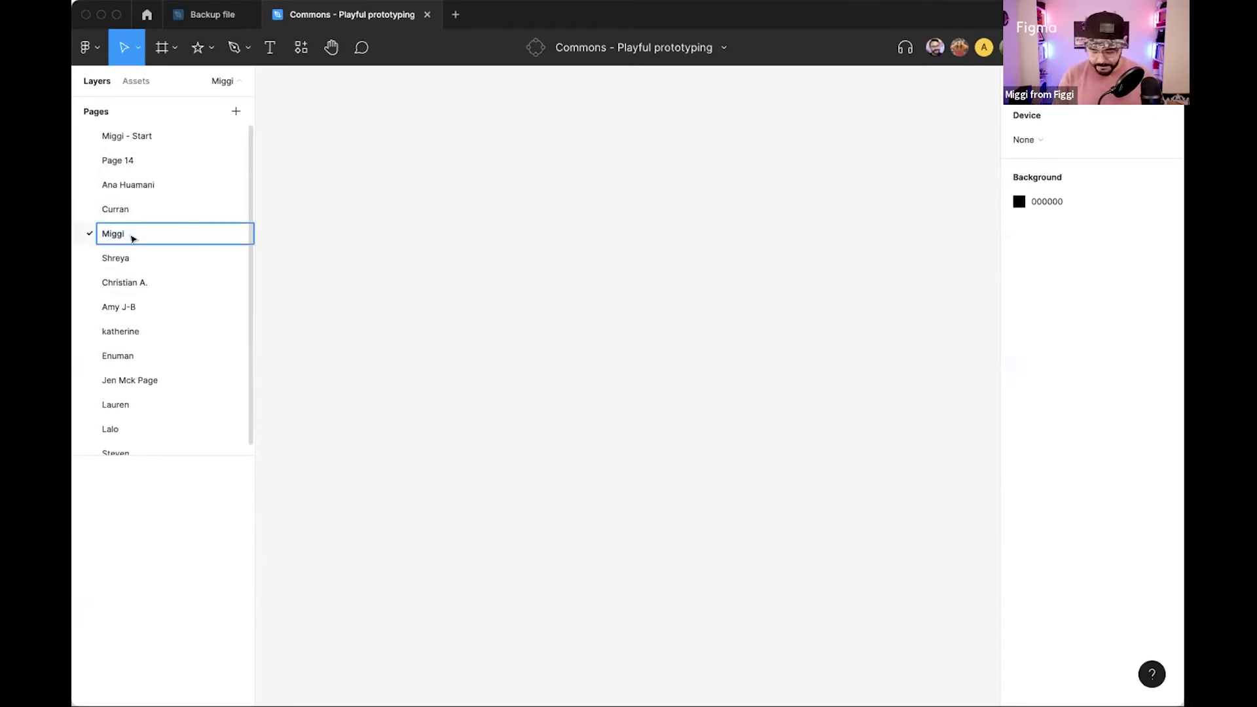
key(Return)
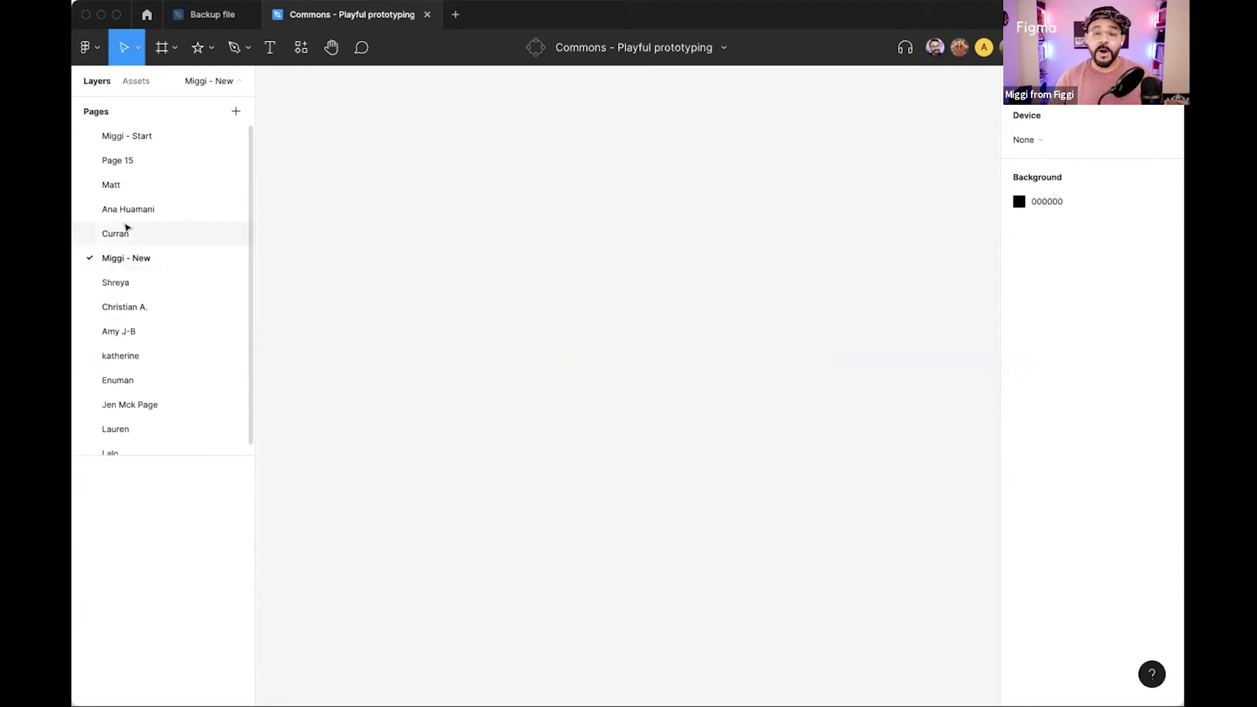
key(super+v)
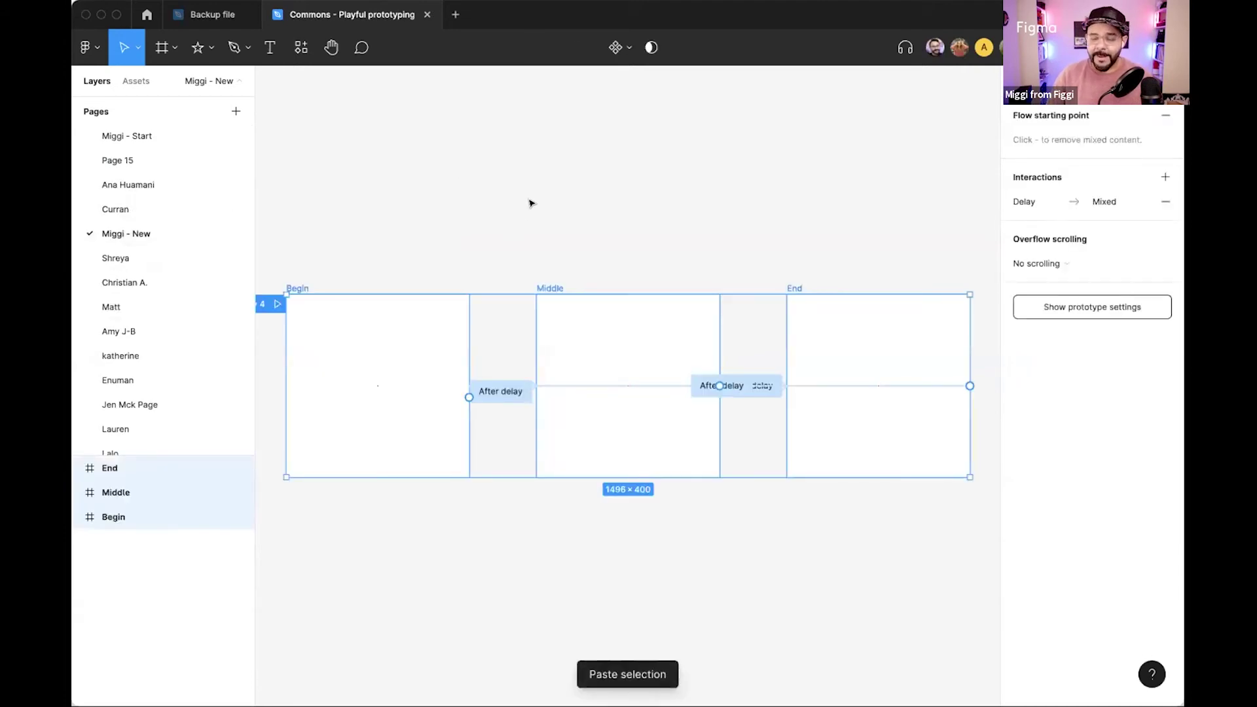
Rename the Begin frame's Play 4 flow to the presenter's name plus Start.
click(327, 284)
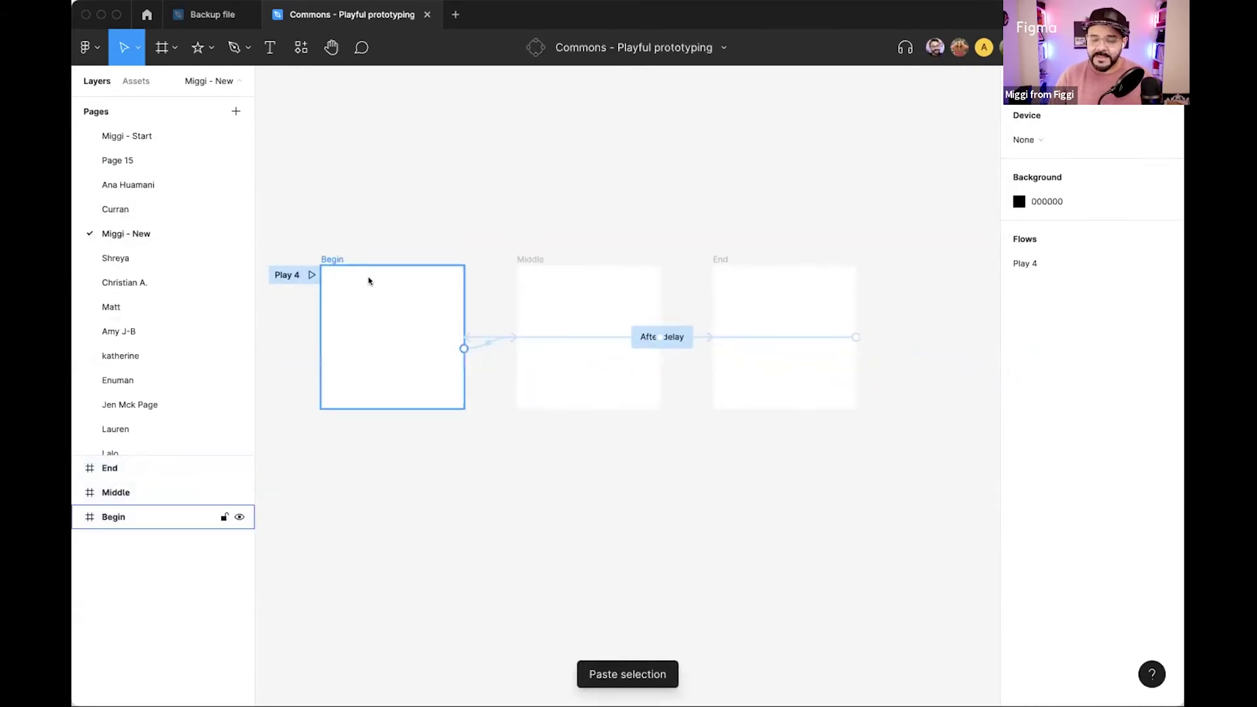
scroll(653, 194, left, 5)
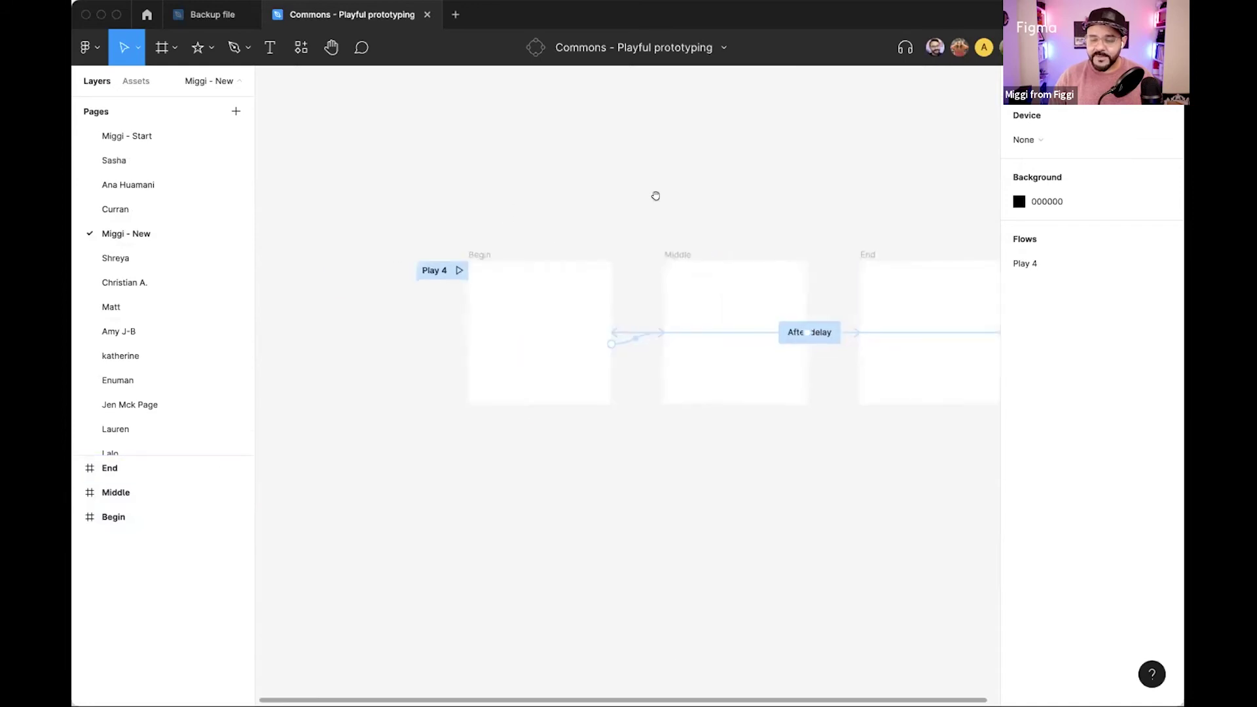
click(431, 268)
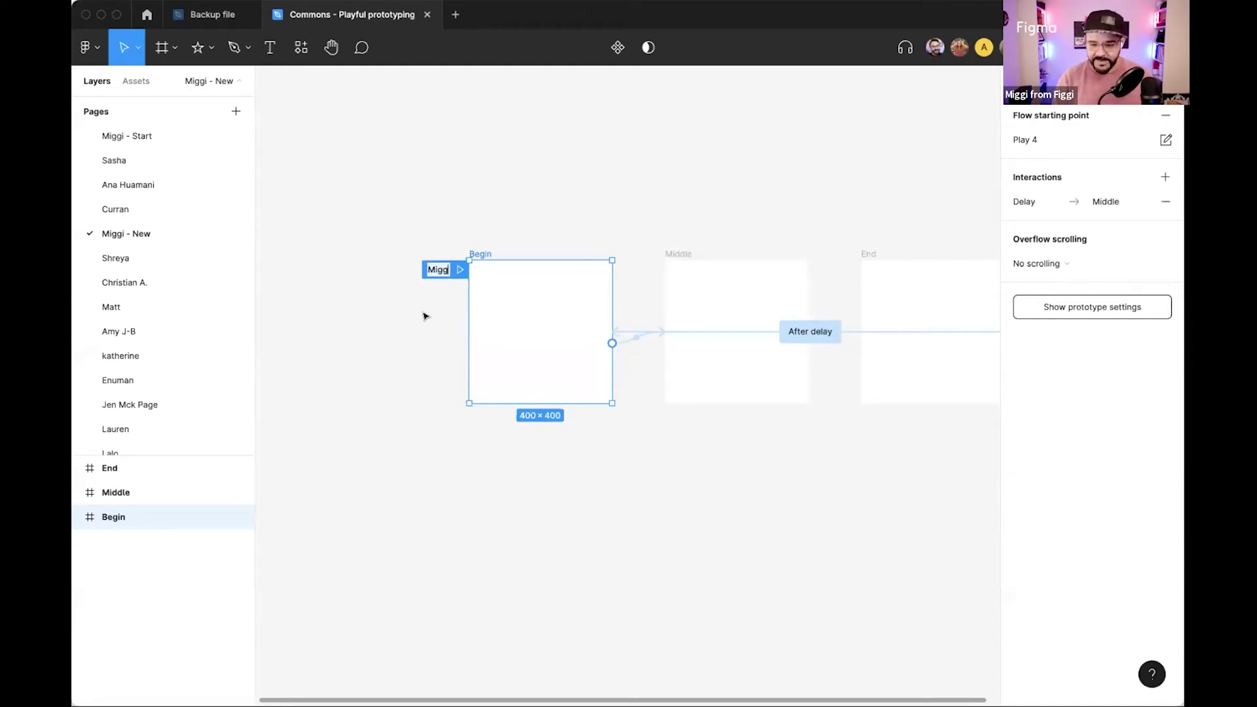
click(568, 254)
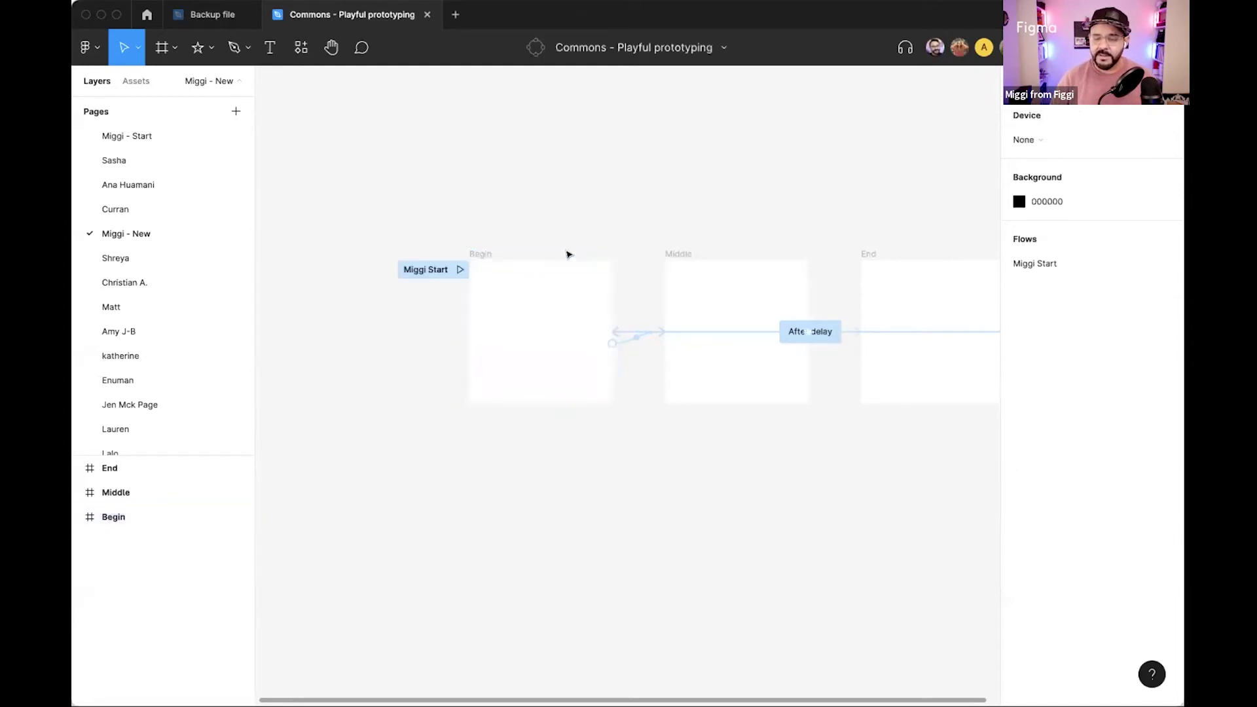
scroll(570, 188, right, 3)
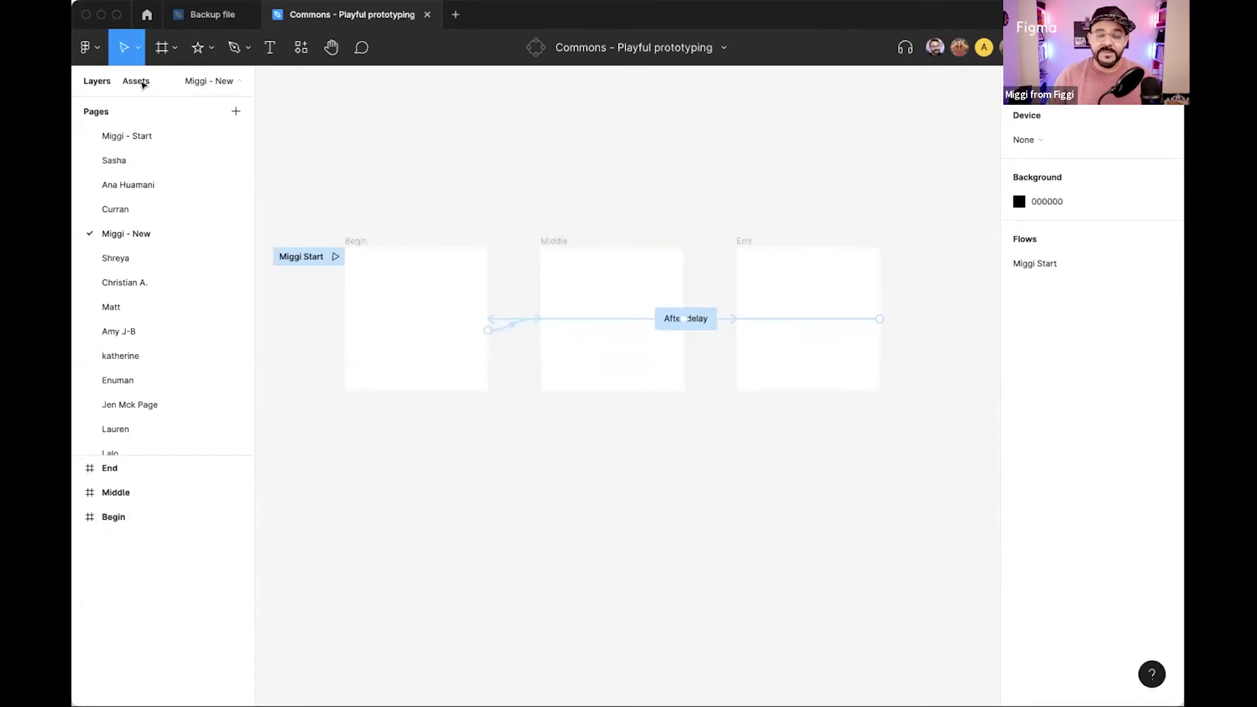
click(141, 82)
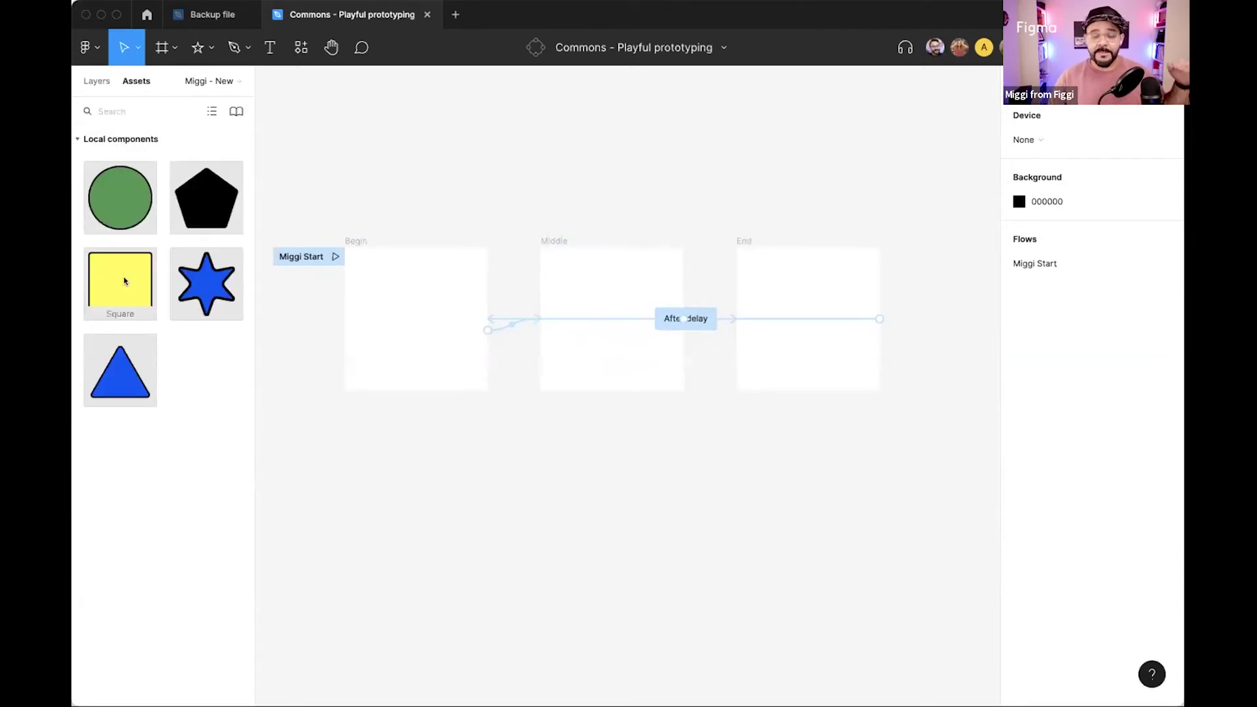
Place a Star instance in Begin, rotate it about 30°, and paste copies into Middle and End.
drag(188, 318, 418, 319)
drag(463, 367, 433, 397)
drag(476, 293, 527, 334)
key(ctrl+c)
click(570, 272)
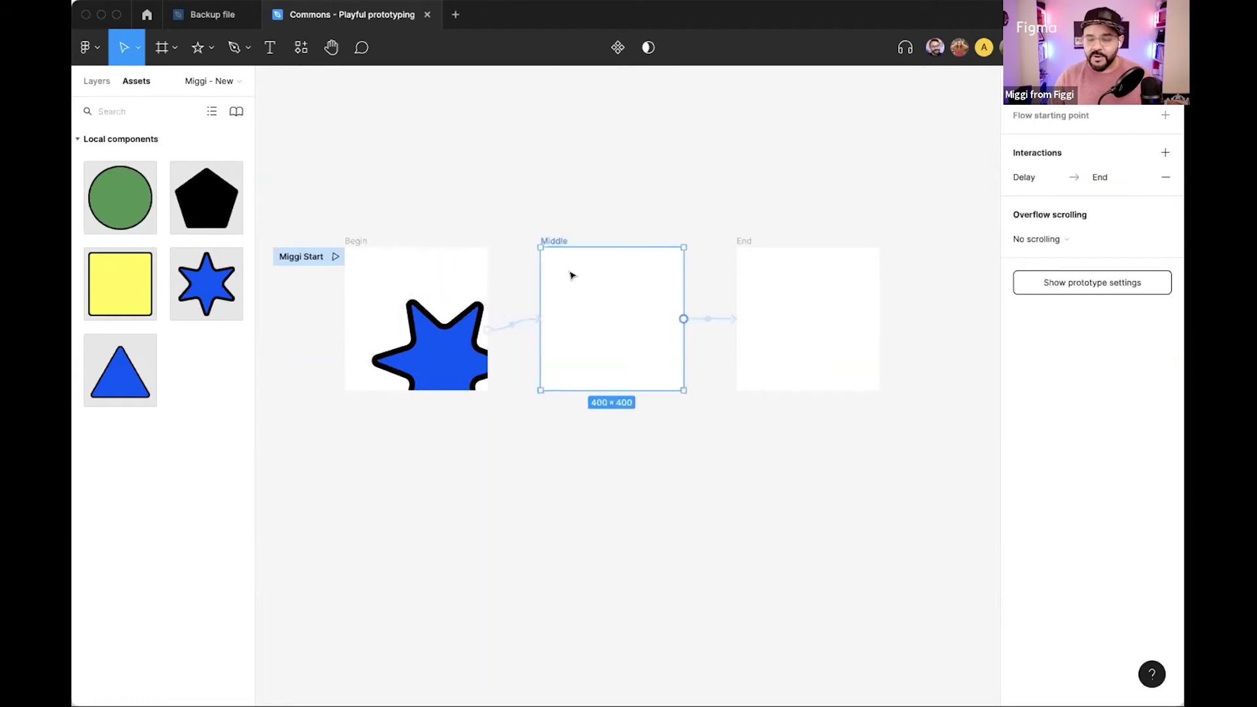
key(ctrl+v)
click(760, 387)
key(ctrl+v)
Shrink and reposition the Middle star, and rotate the End star about 60° counter-clockwise.
click(668, 426)
drag(729, 326, 721, 360)
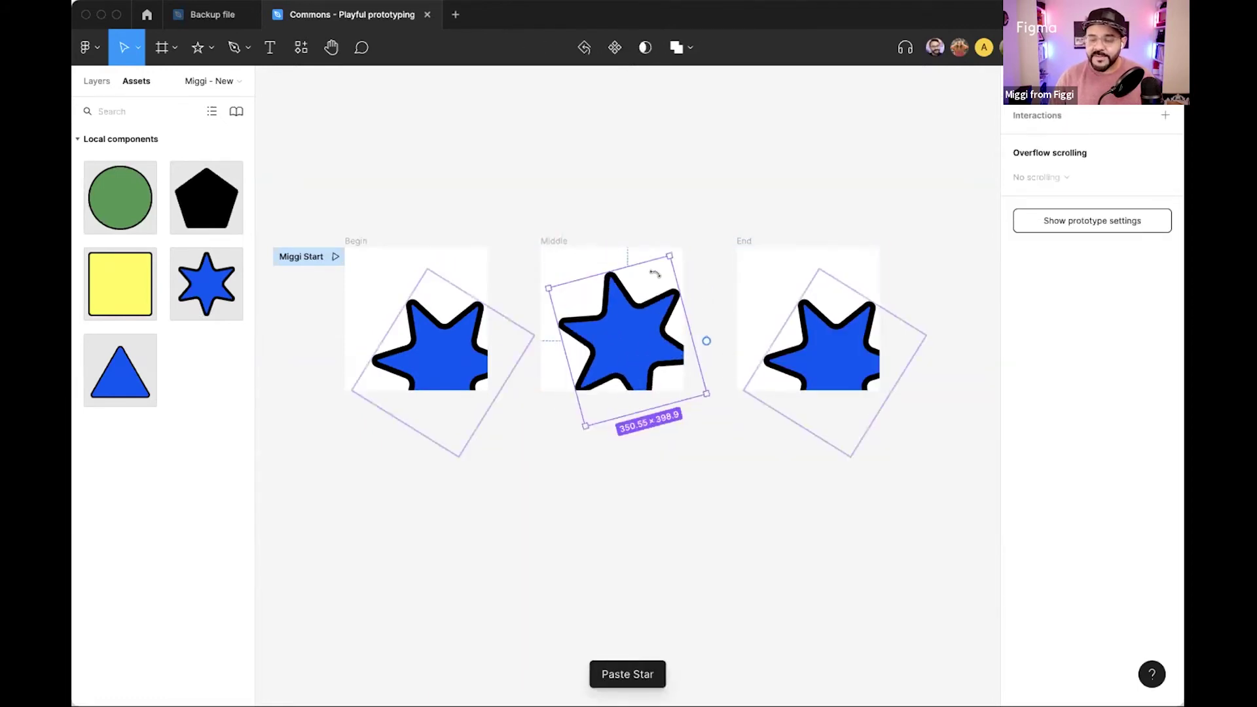
drag(644, 249, 617, 254)
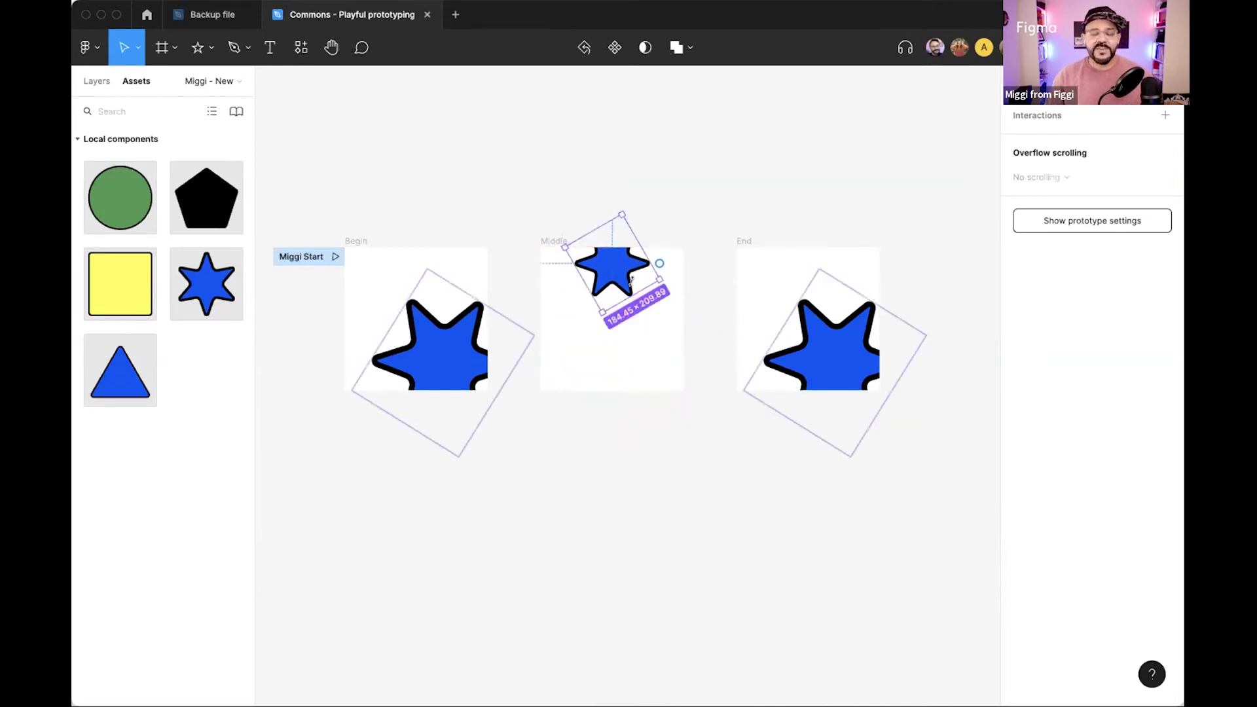
click(806, 330)
drag(927, 327, 843, 316)
click(581, 511)
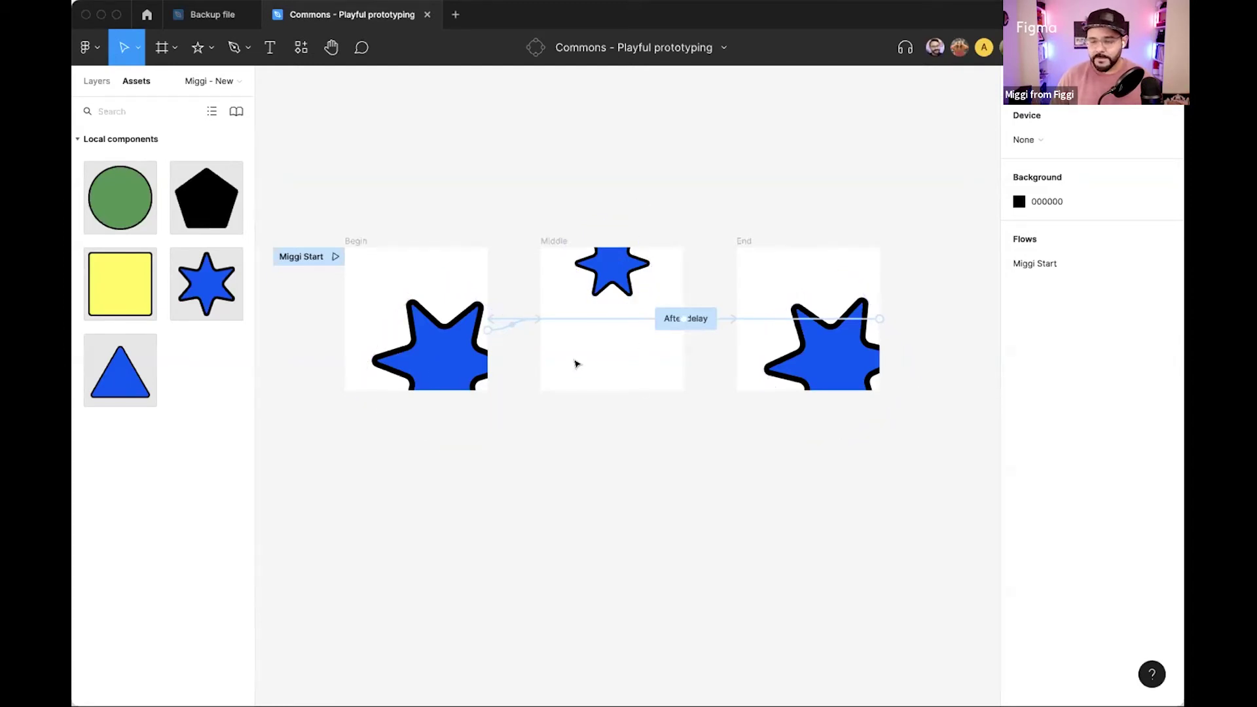
click(105, 79)
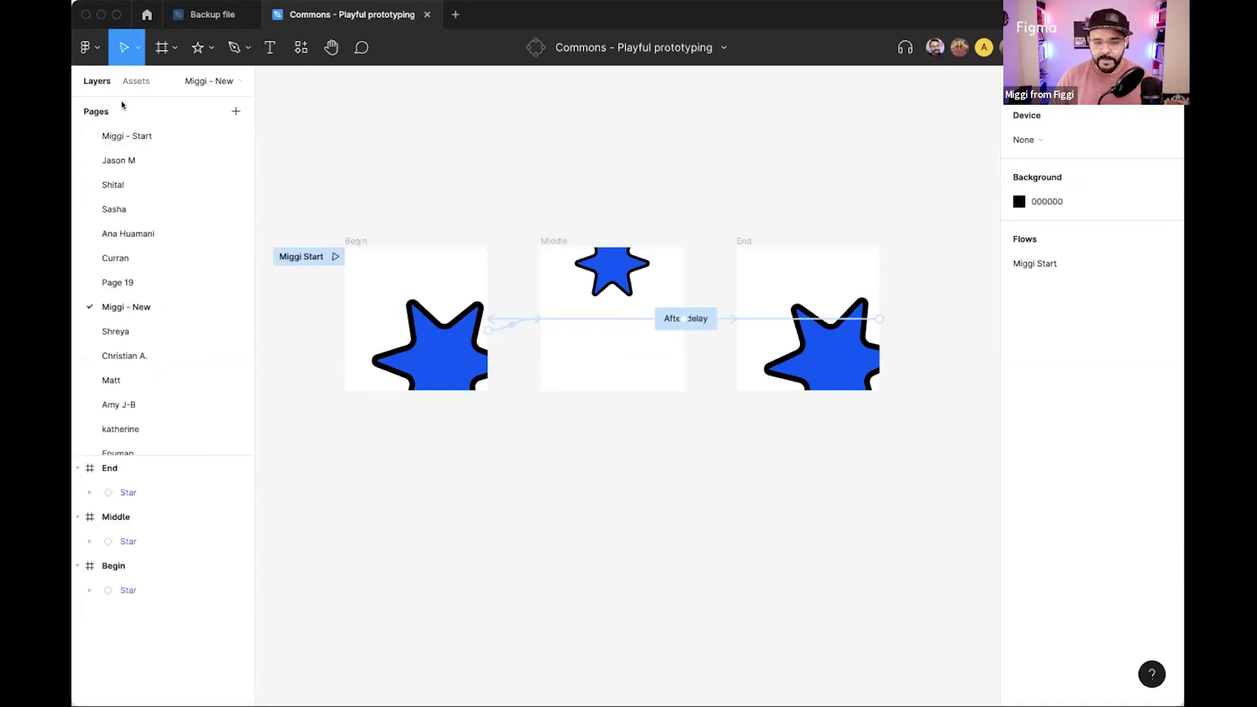
click(122, 159)
click(118, 184)
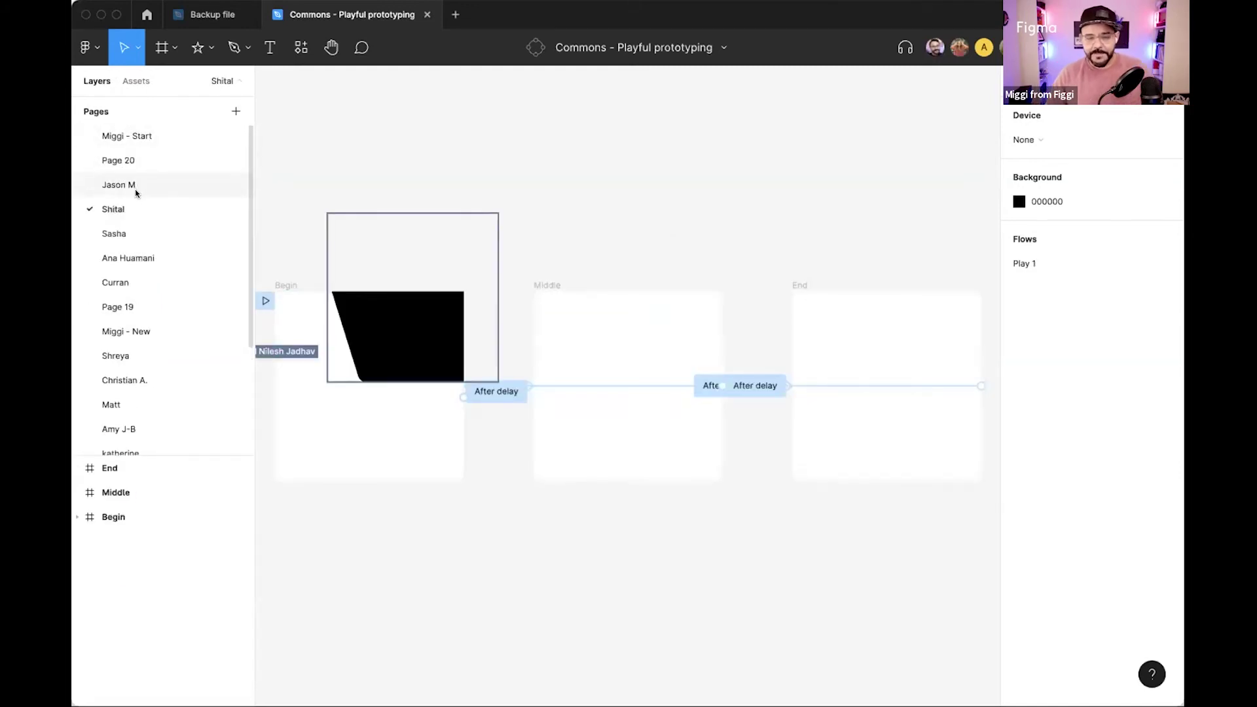
click(130, 83)
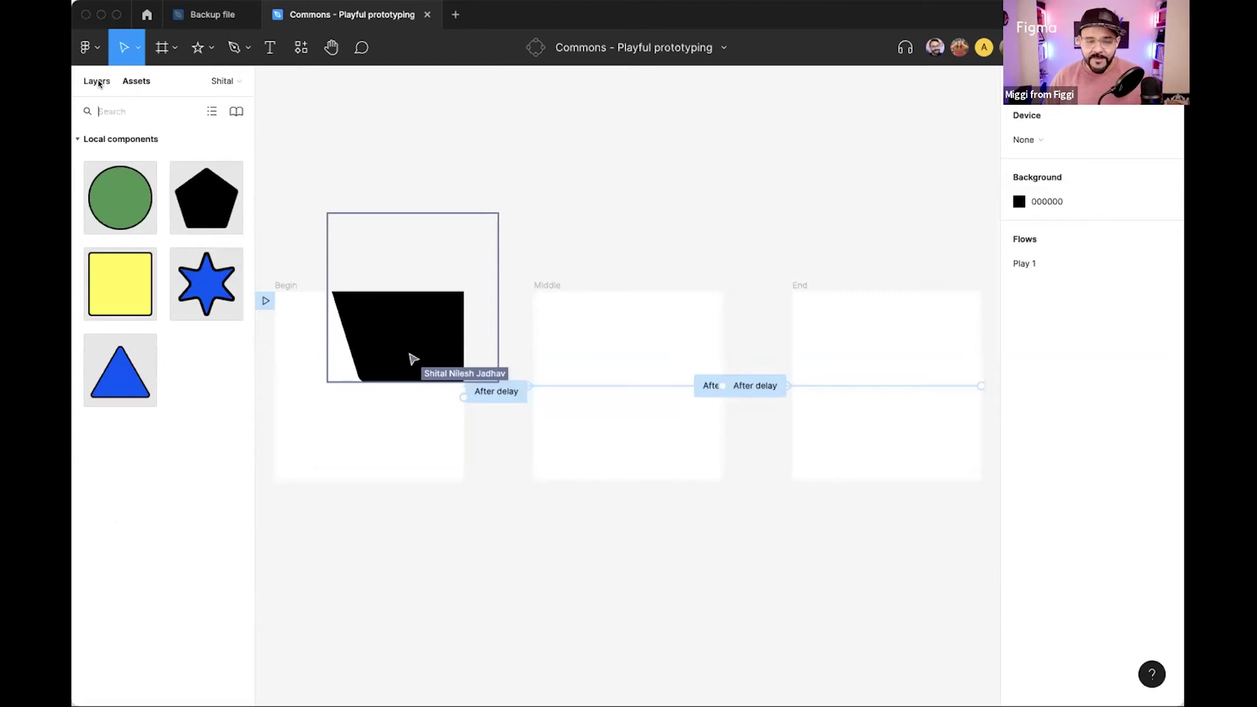
click(97, 80)
click(143, 82)
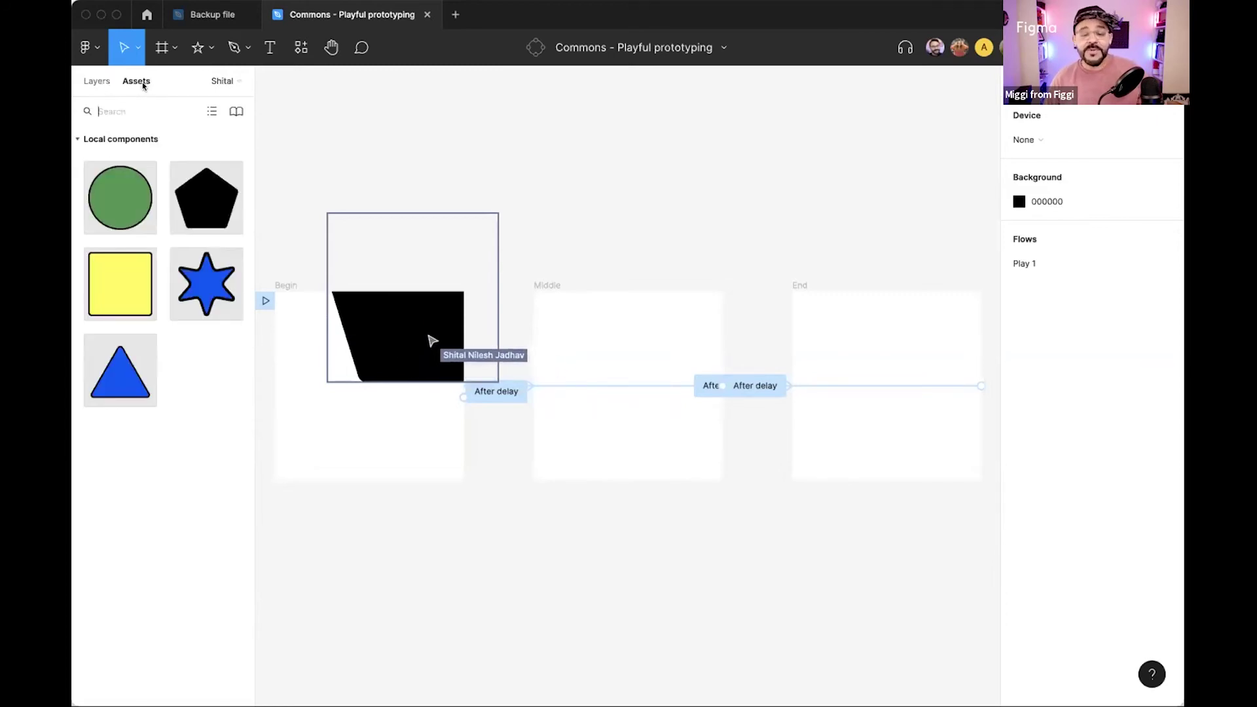
click(97, 80)
click(126, 136)
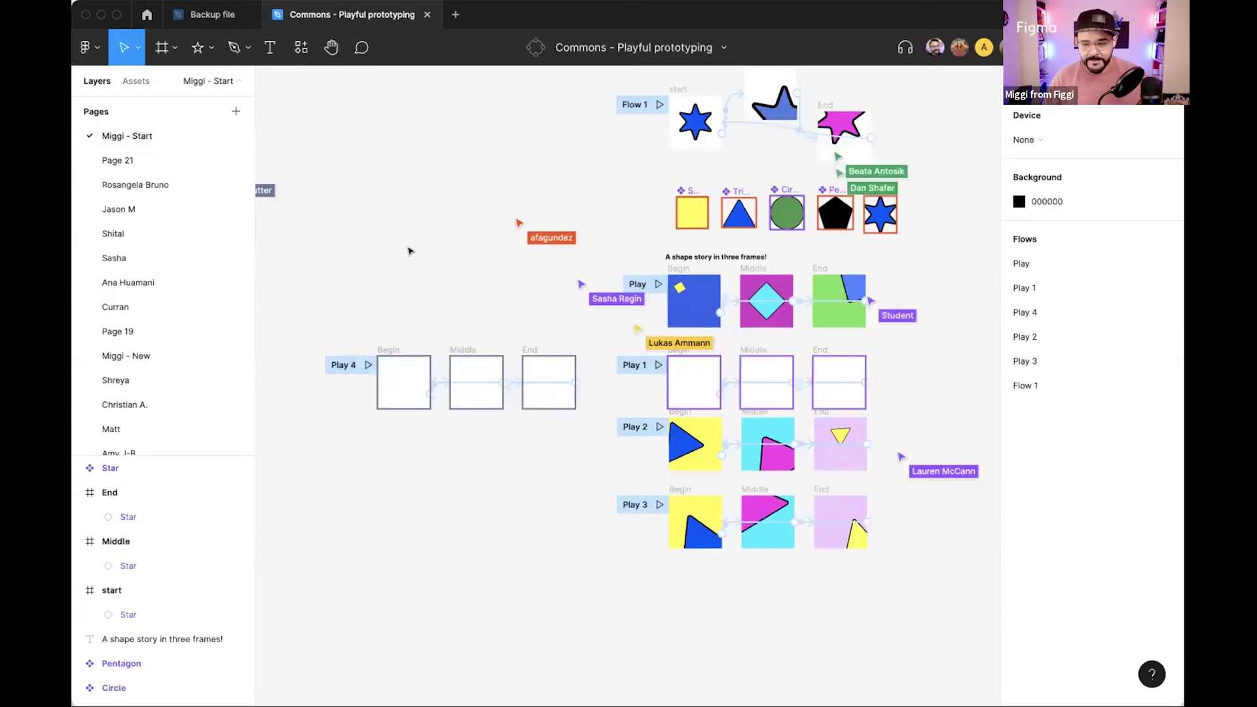
scroll(393, 246, down, 2)
scroll(412, 269, up, 1)
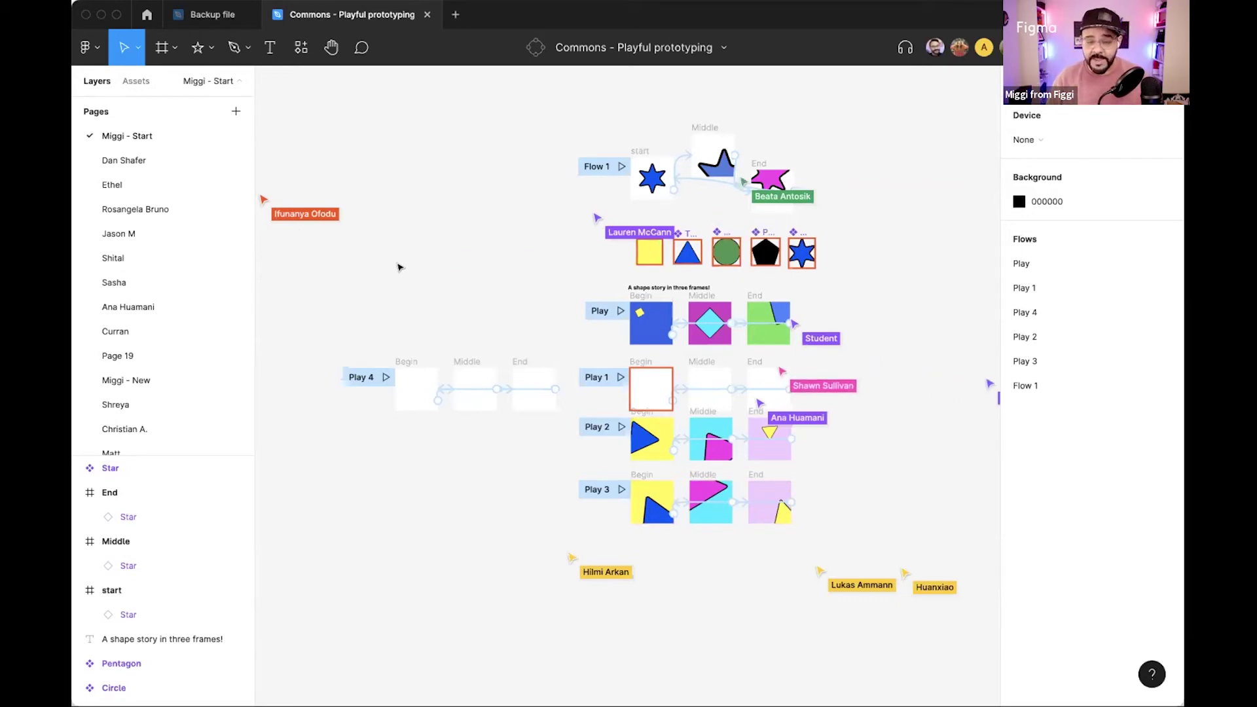
click(131, 379)
scroll(363, 380, down, 2)
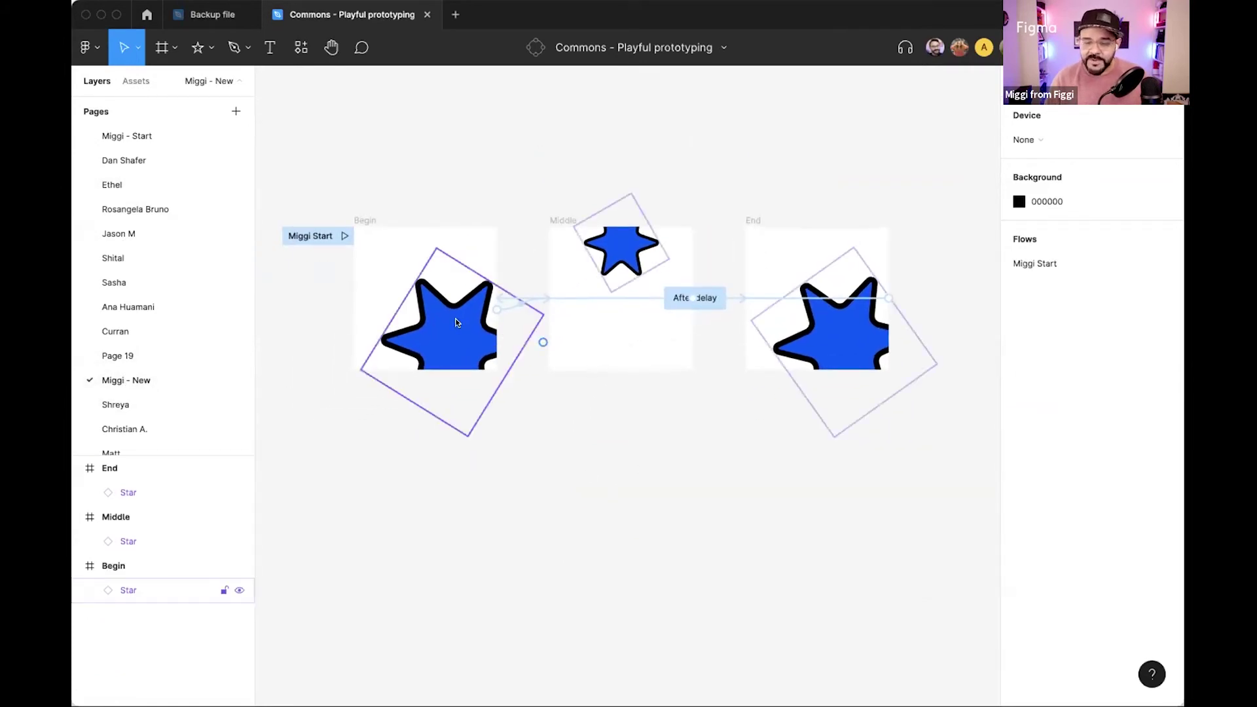
Recolour the Begin frame's star yellow.
click(131, 80)
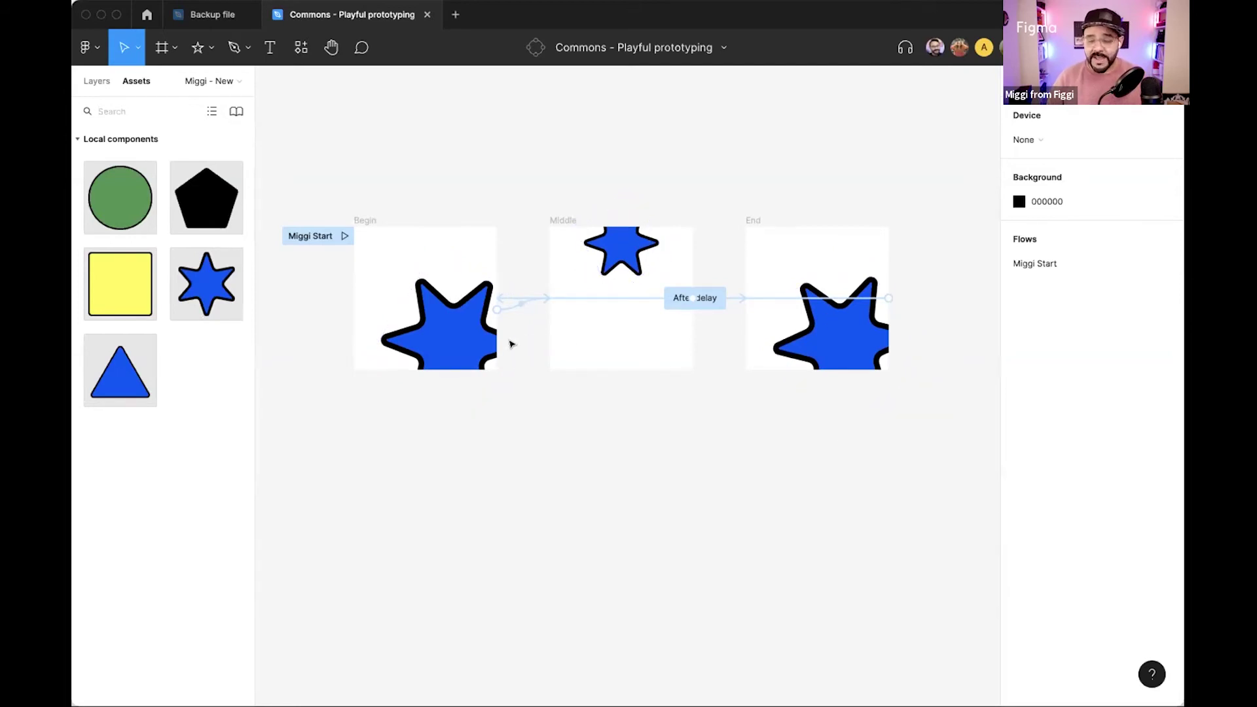
click(511, 344)
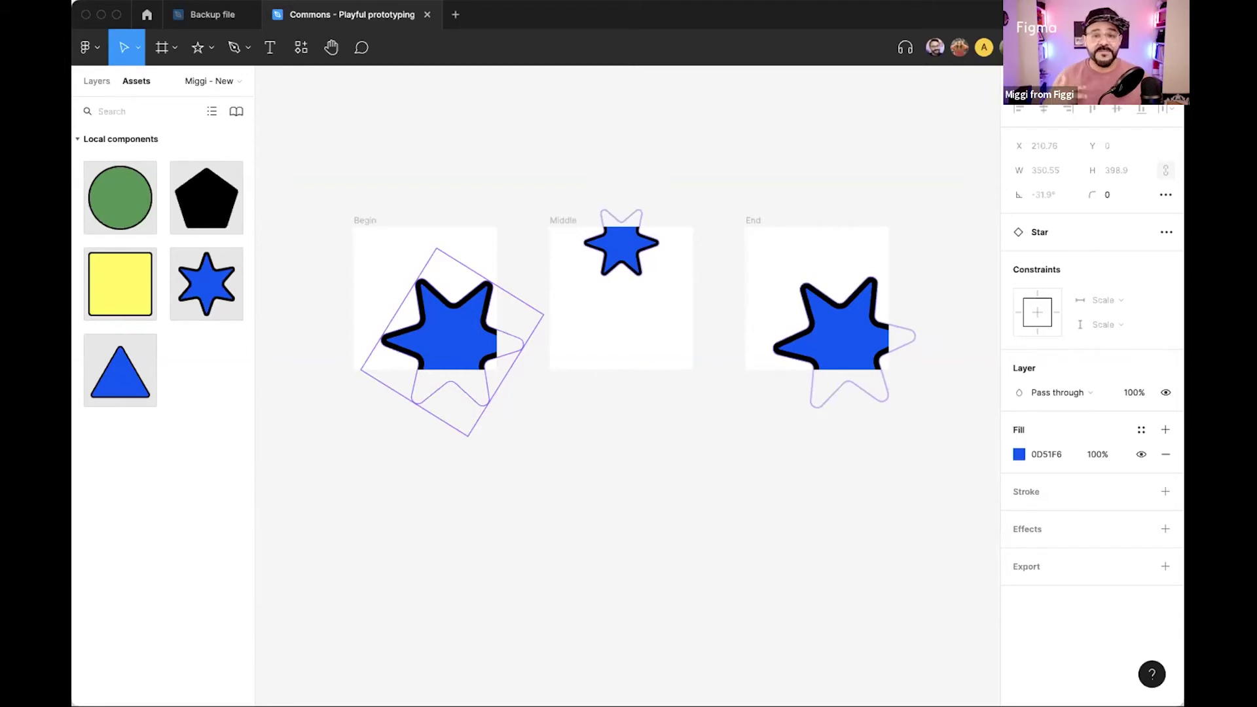
click(1019, 454)
drag(928, 520, 879, 521)
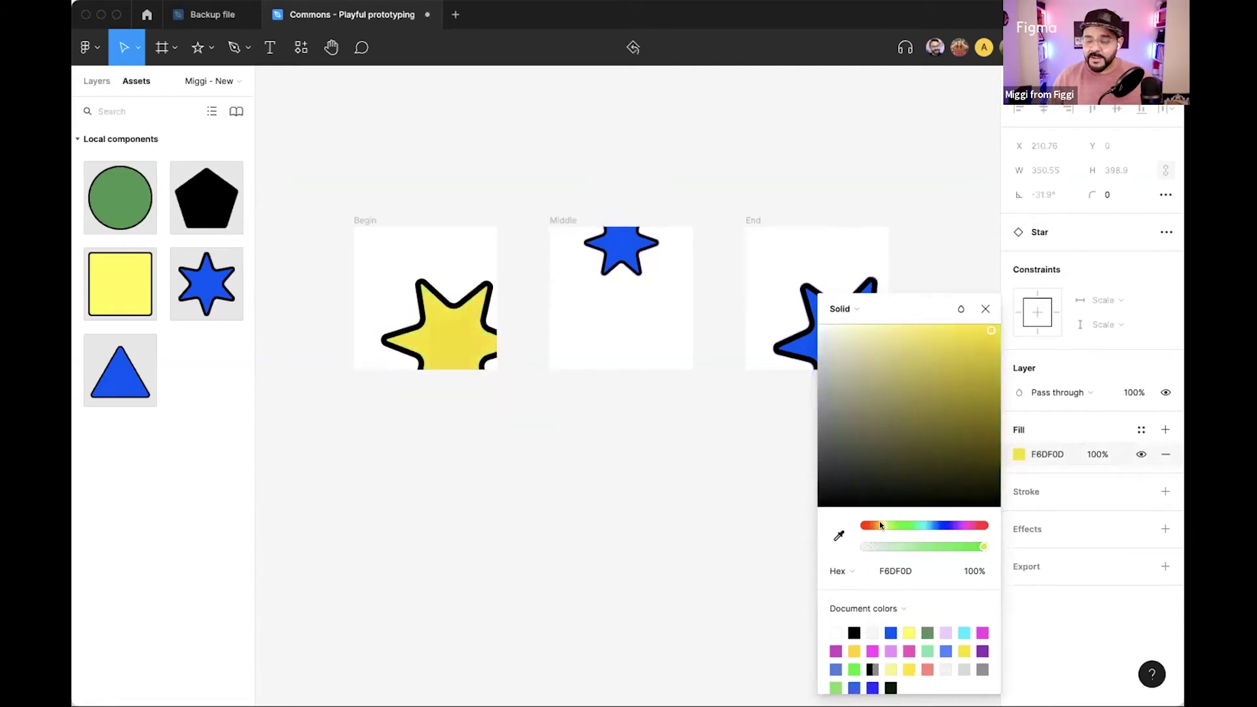
click(615, 242)
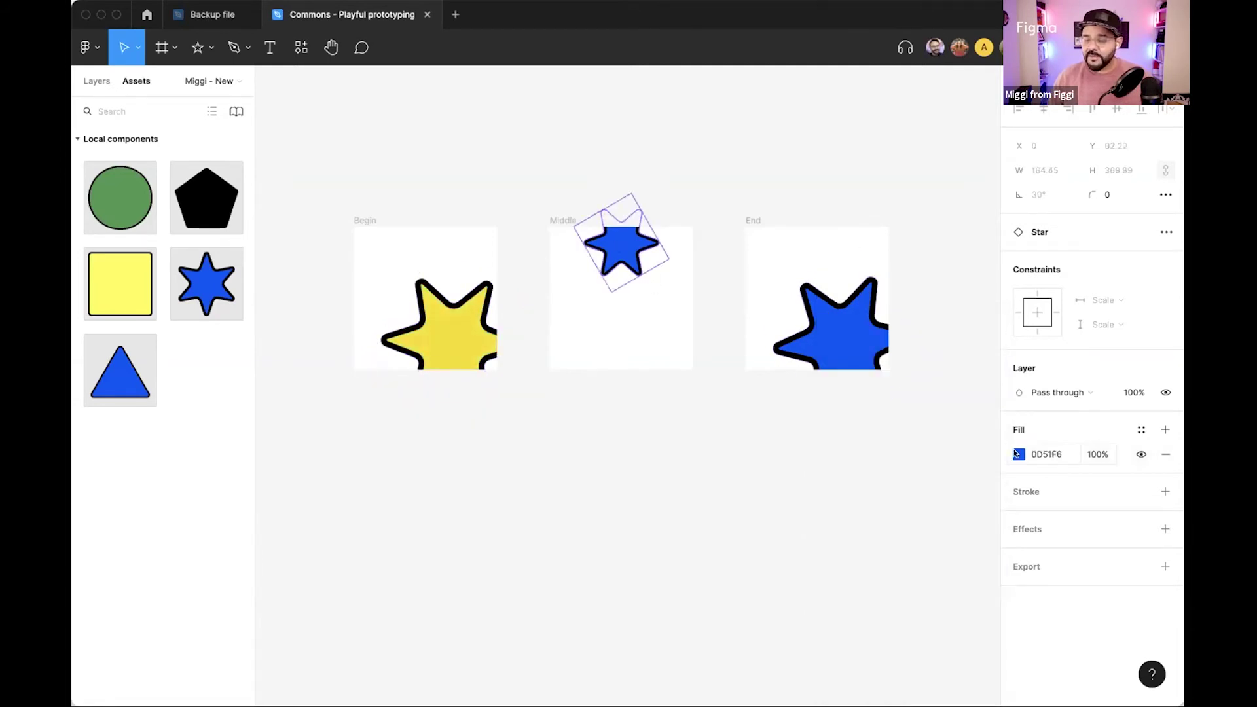
Recolour the Middle frame's star bright pink.
click(1019, 455)
click(950, 371)
drag(945, 527, 969, 525)
click(987, 329)
Recolour the End frame's star lime green.
click(807, 348)
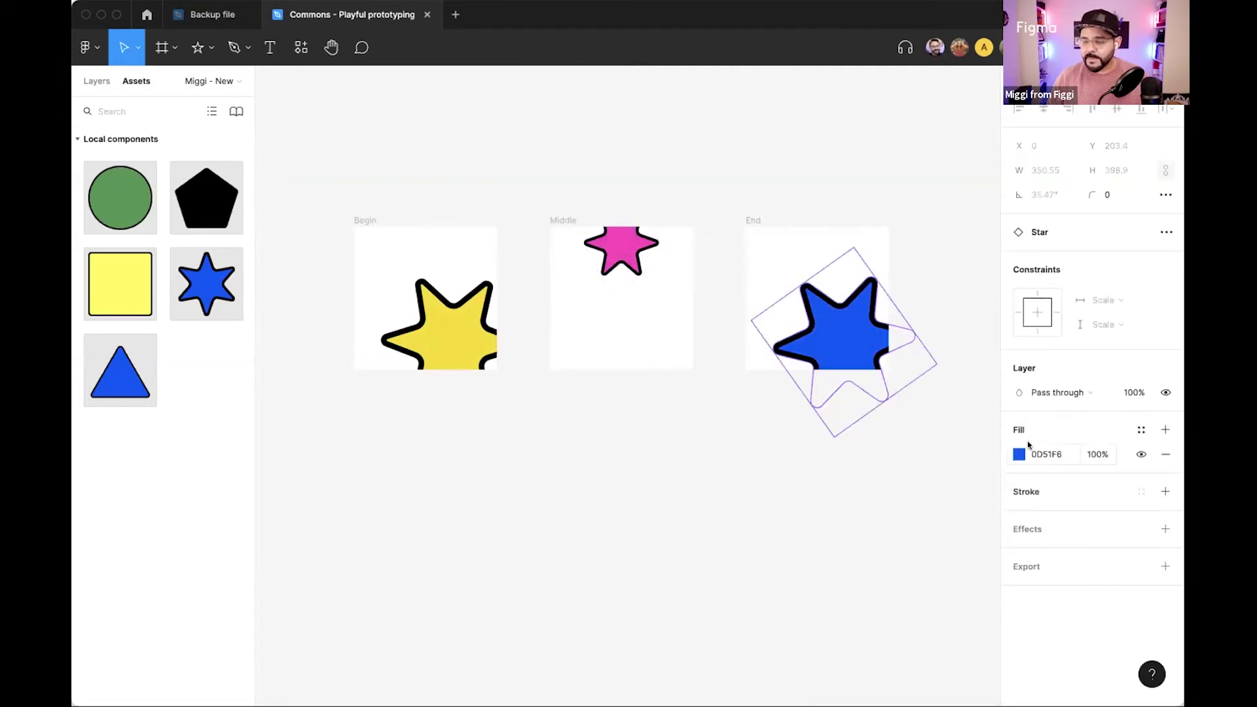
click(1019, 454)
drag(941, 526, 891, 526)
click(677, 462)
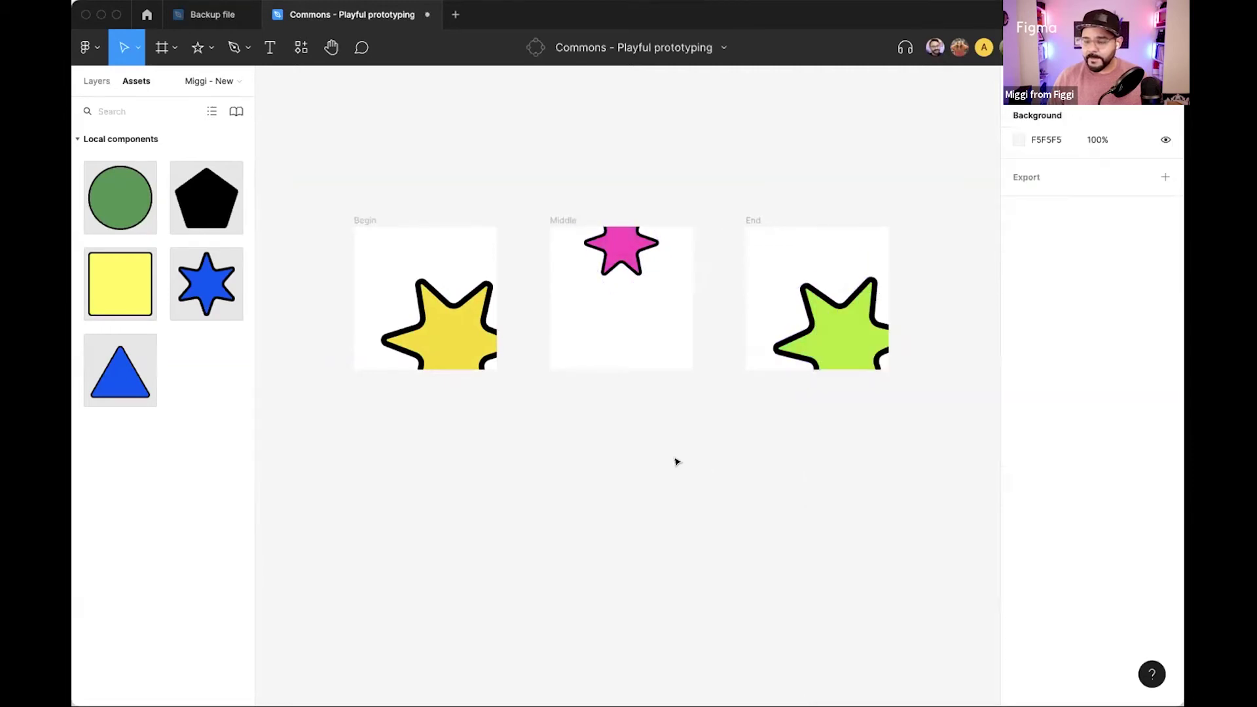
drag(645, 440, 681, 449)
click(406, 230)
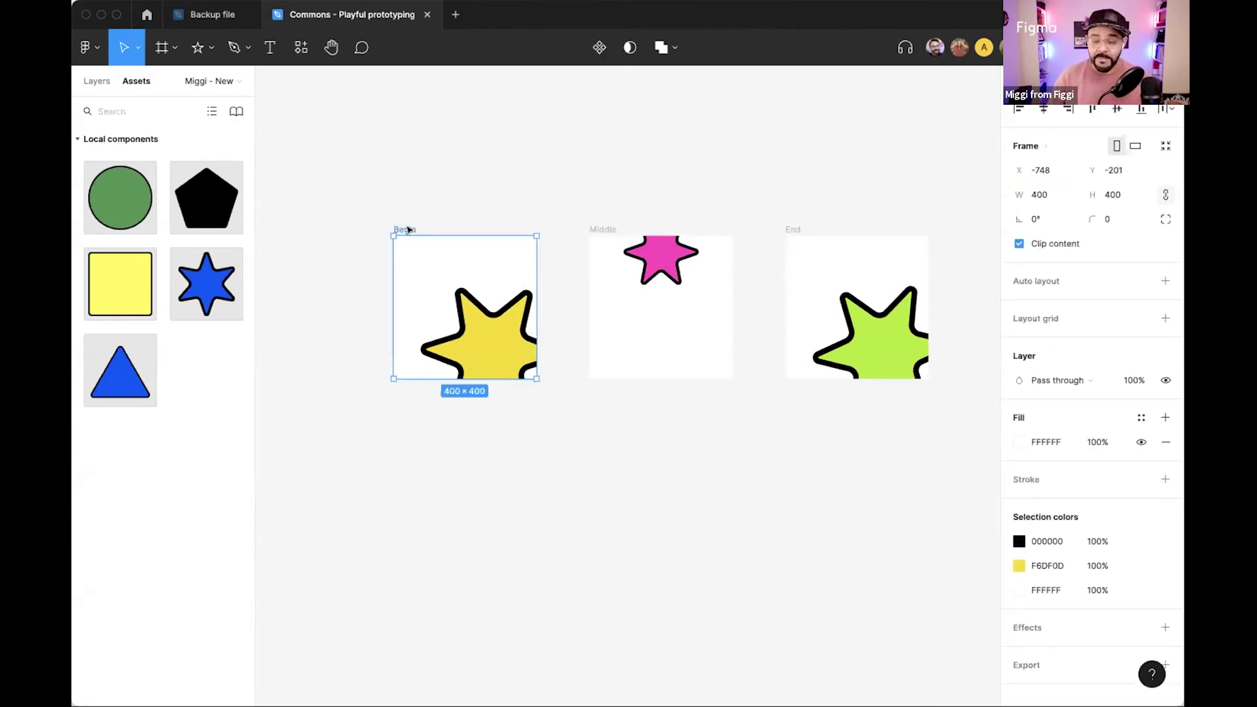
Fill the Begin frame with blue-violet 605CF6 and the Middle frame with yellow-green E1FF25.
click(1020, 443)
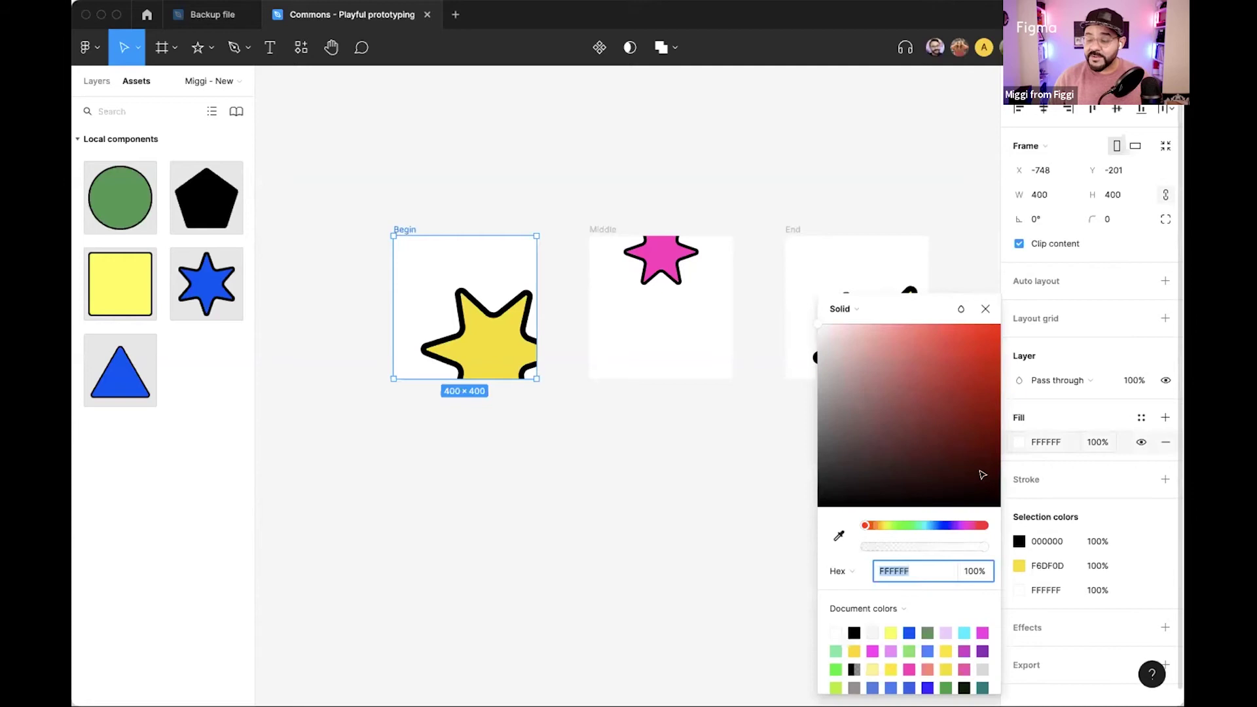
click(945, 526)
click(933, 330)
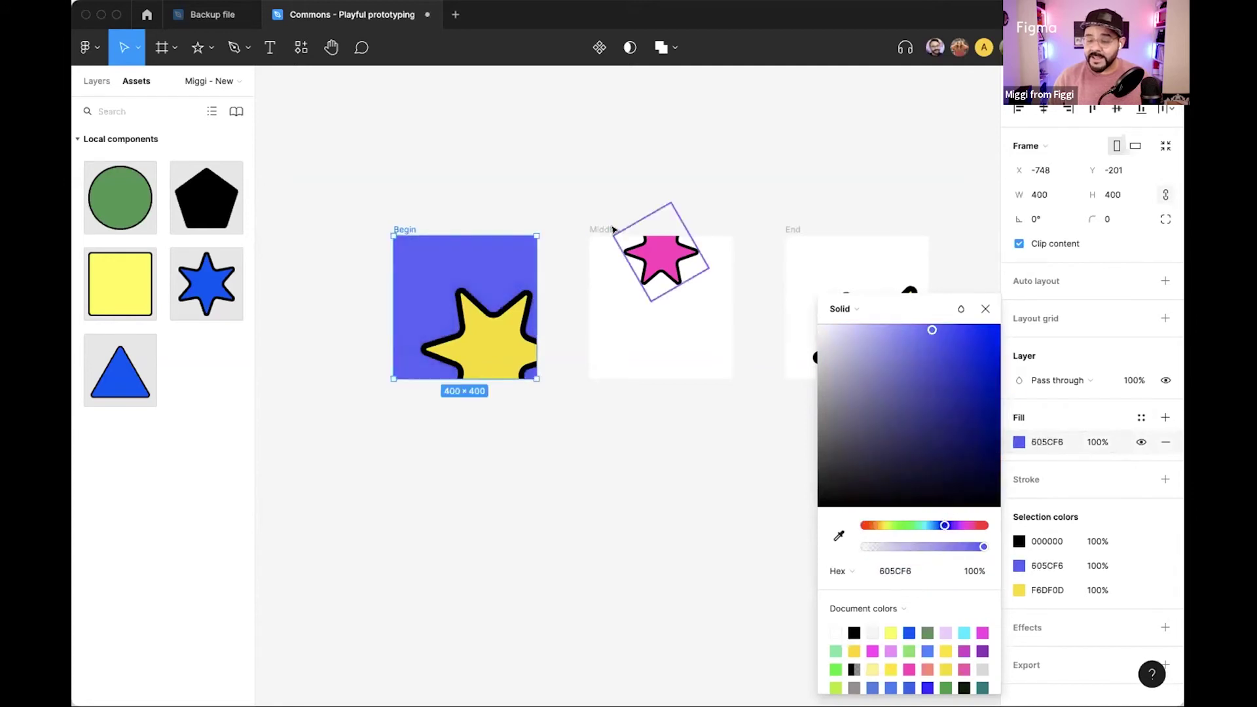
click(593, 228)
click(1020, 442)
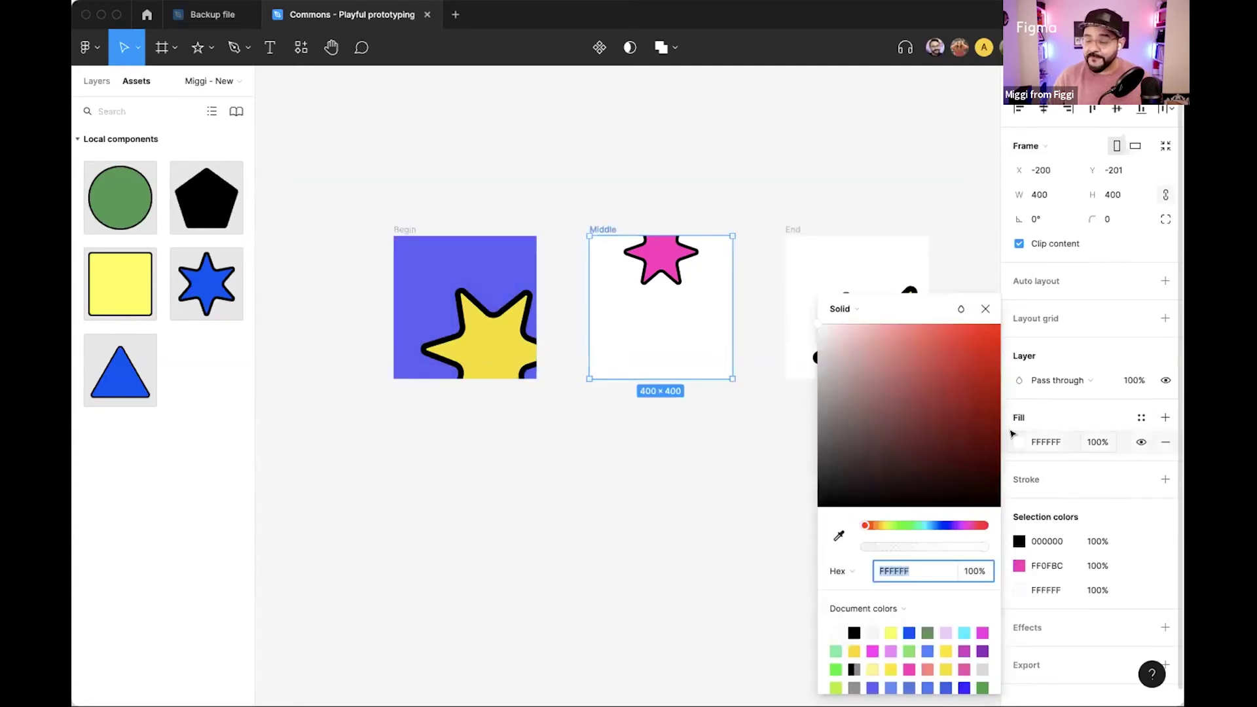
click(963, 362)
click(888, 525)
drag(944, 393, 975, 324)
Fill the End frame with bright green 39D235.
click(789, 229)
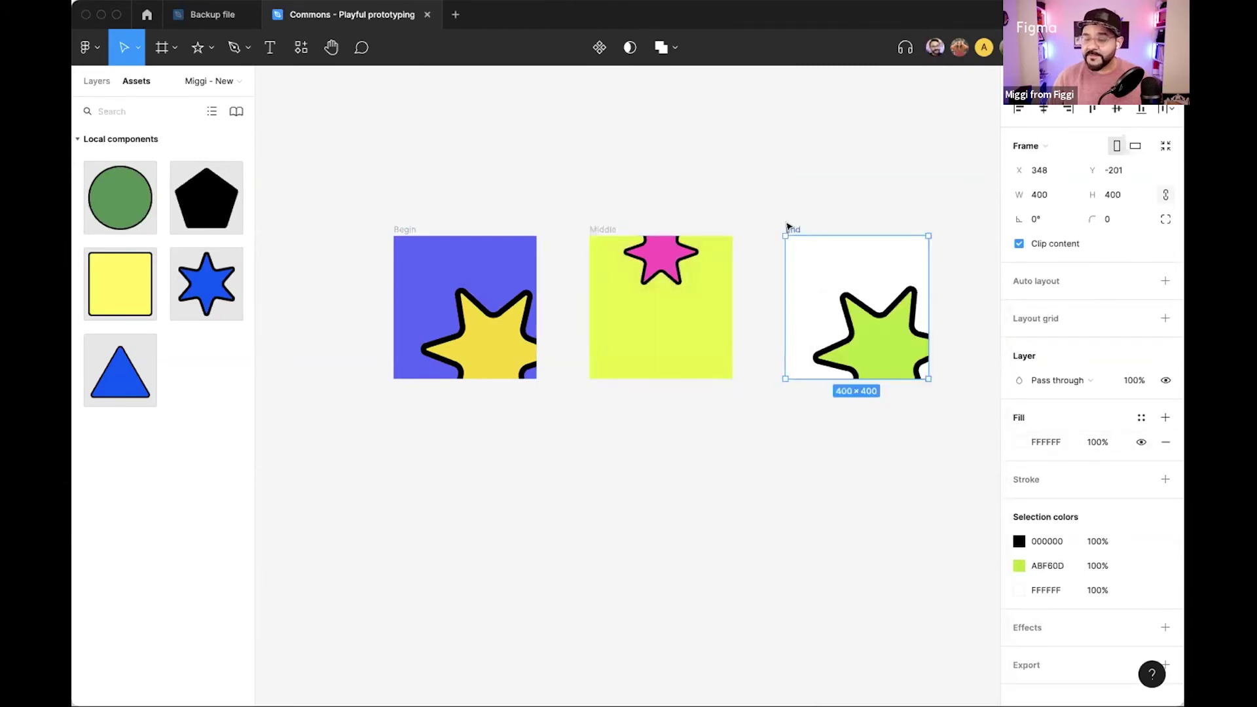
click(1019, 440)
click(943, 525)
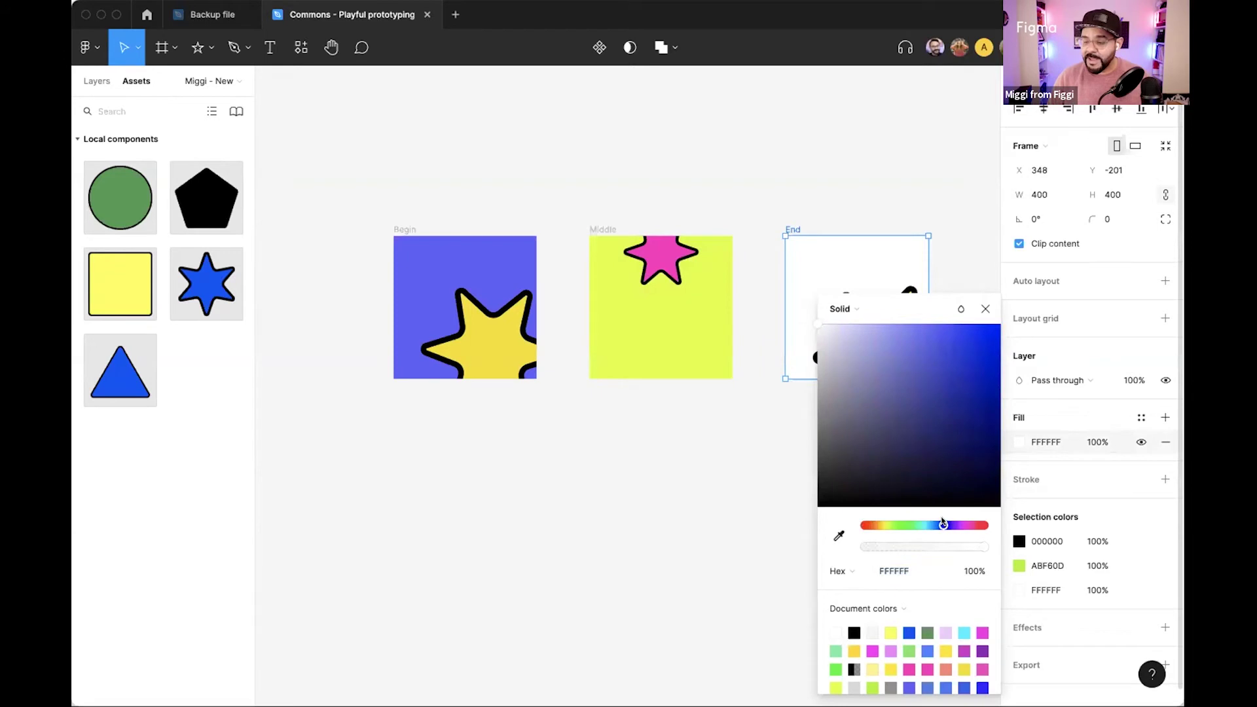
click(930, 407)
click(906, 526)
click(954, 337)
click(985, 309)
click(716, 496)
drag(714, 492, 666, 463)
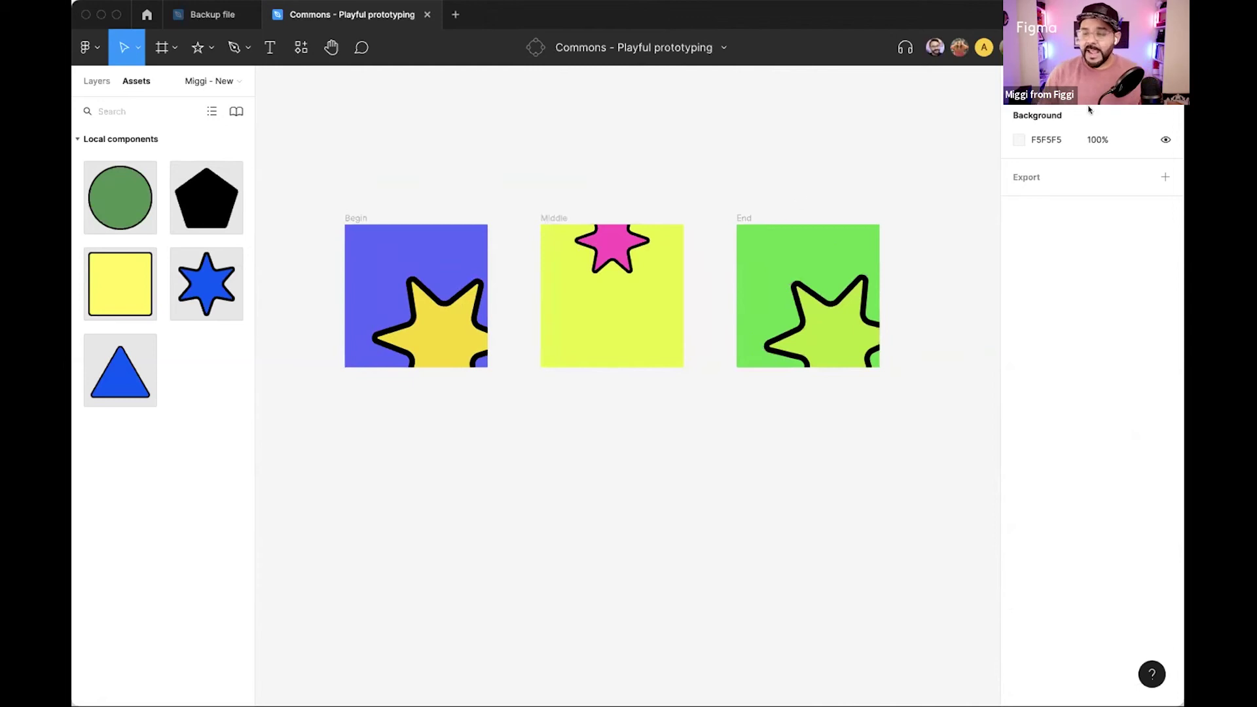
key(shift+e)
Play the Begin-Middle-End prototype as a presentation and watch it twice.
click(334, 232)
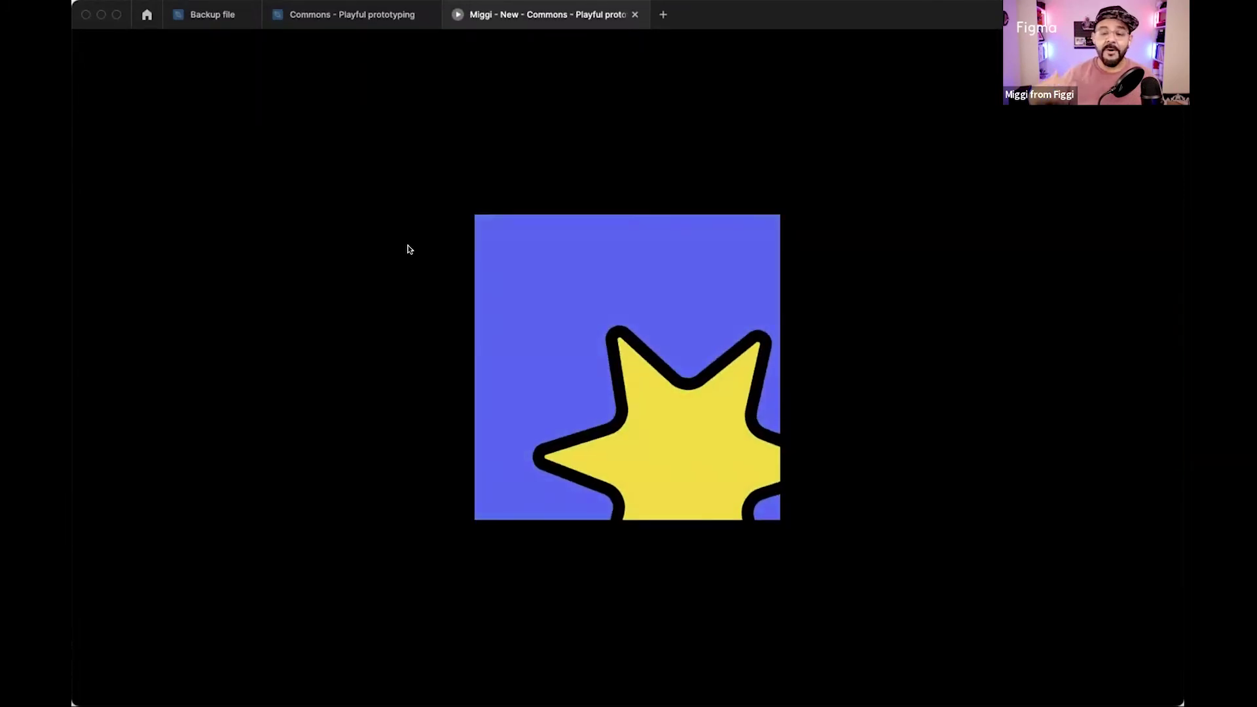
click(347, 17)
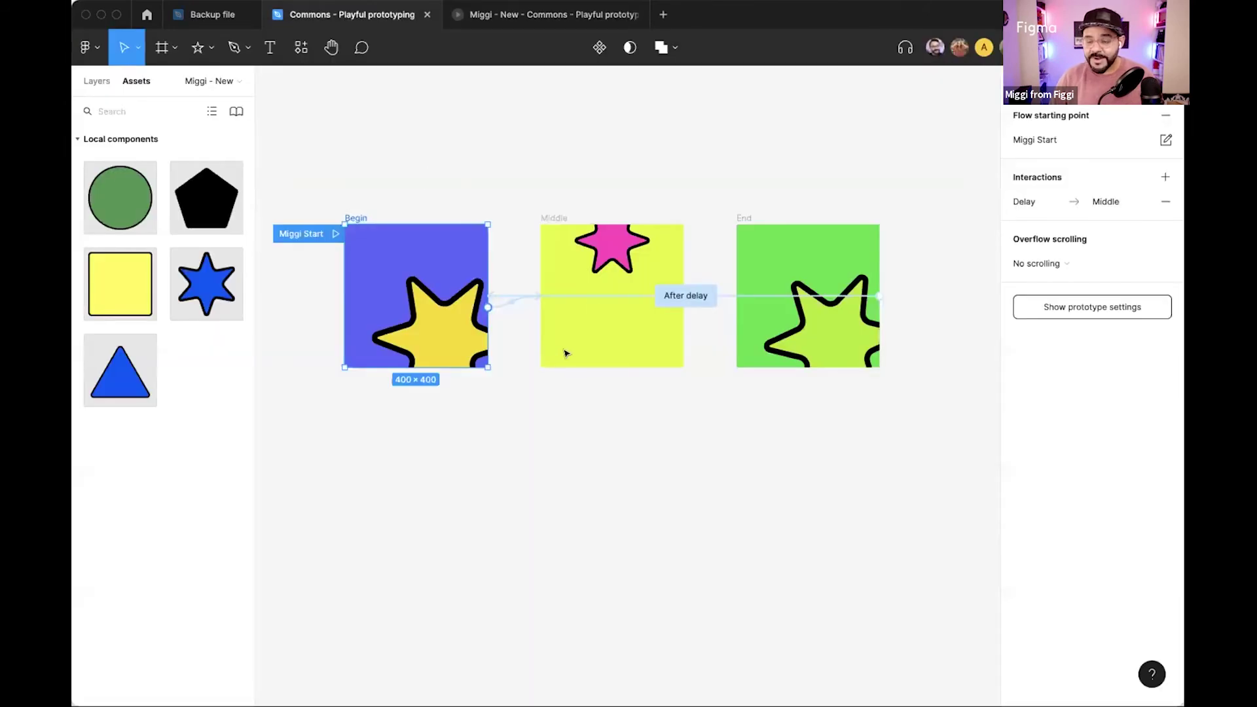
click(567, 16)
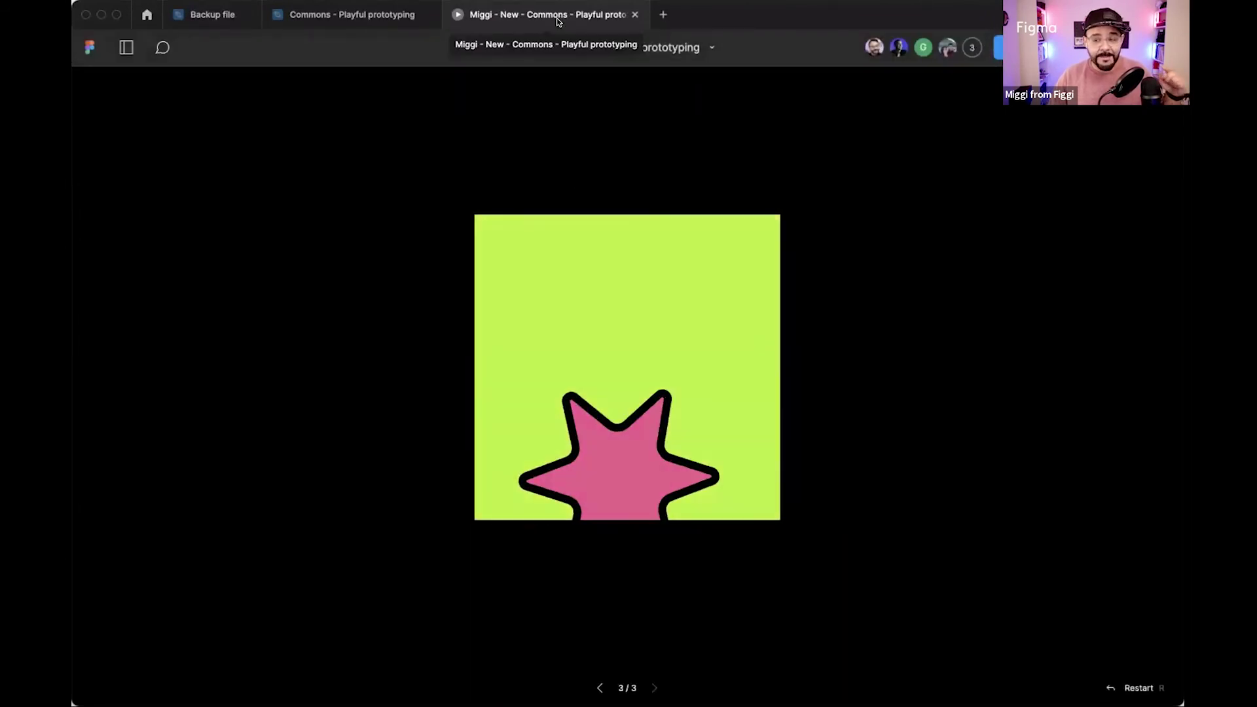
click(412, 18)
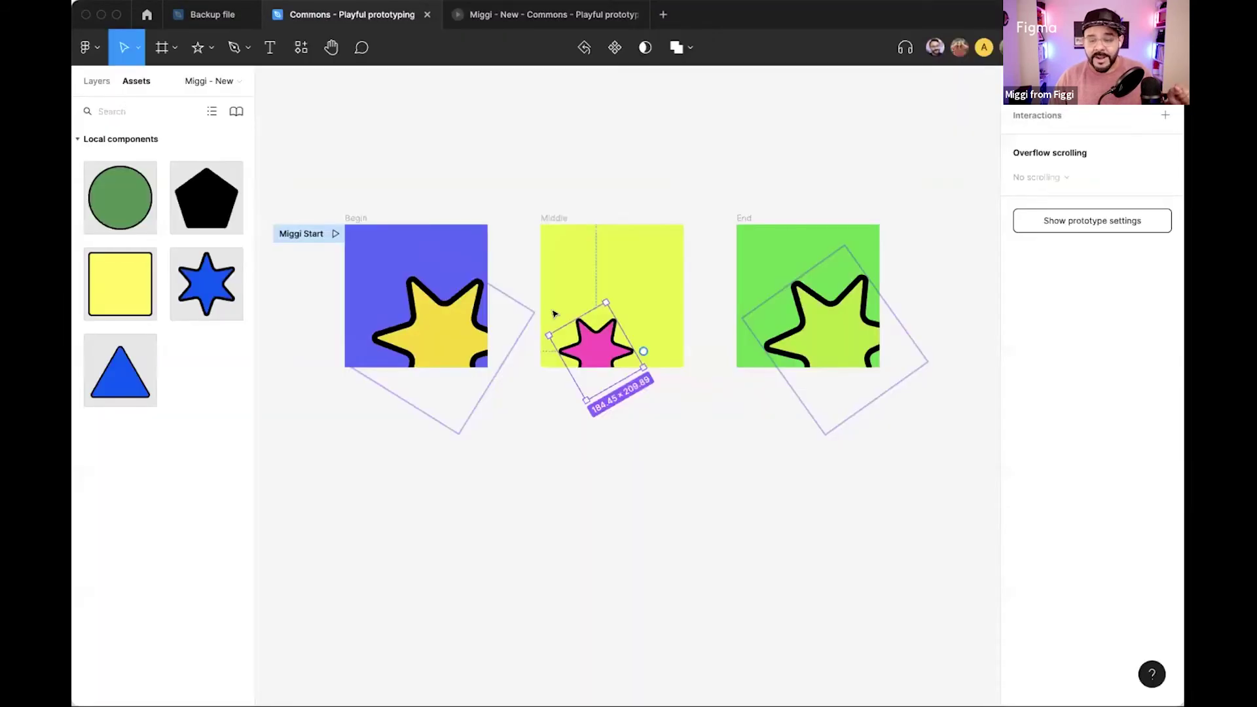
Move the yellow star to the Begin frame's top-left corner and replay the prototype.
drag(447, 340, 395, 269)
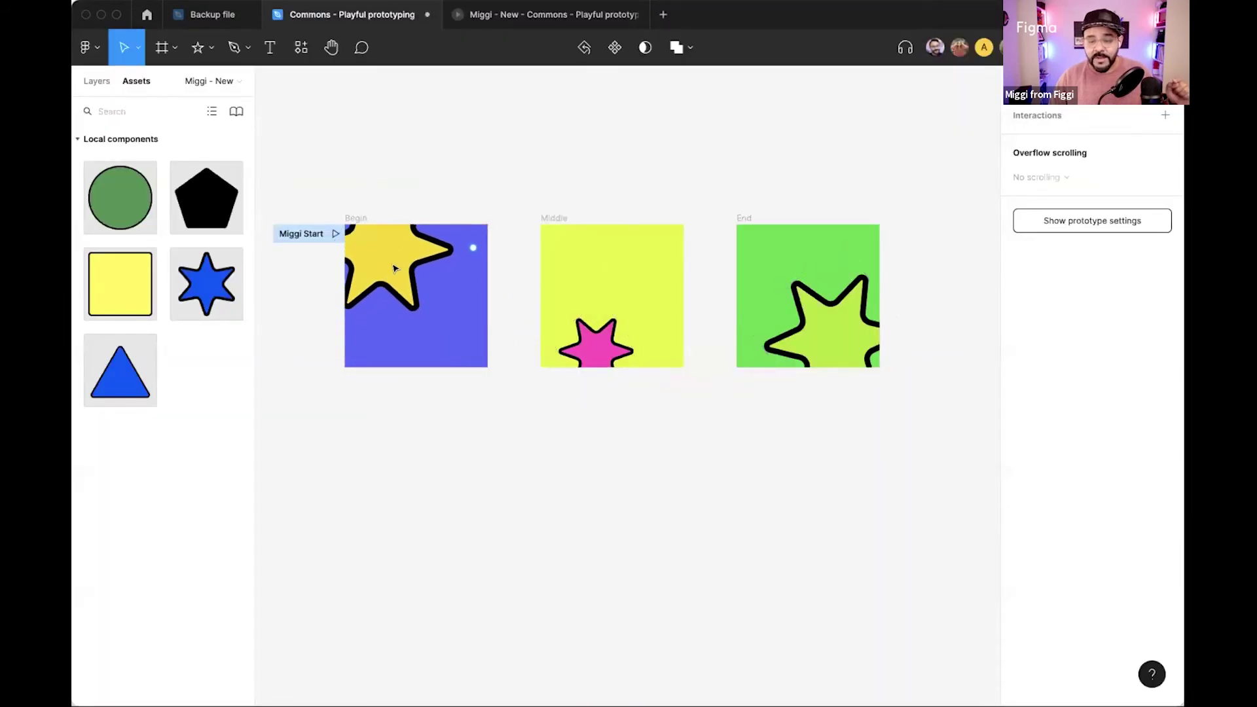
click(387, 264)
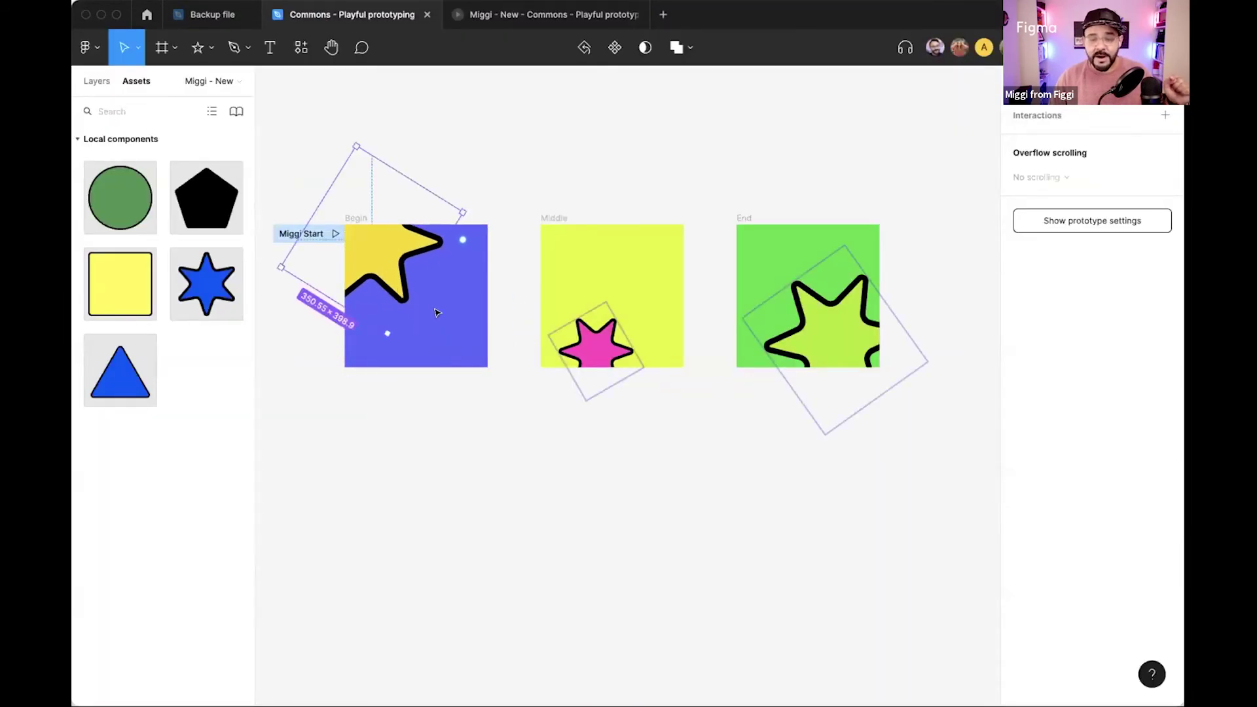
click(537, 15)
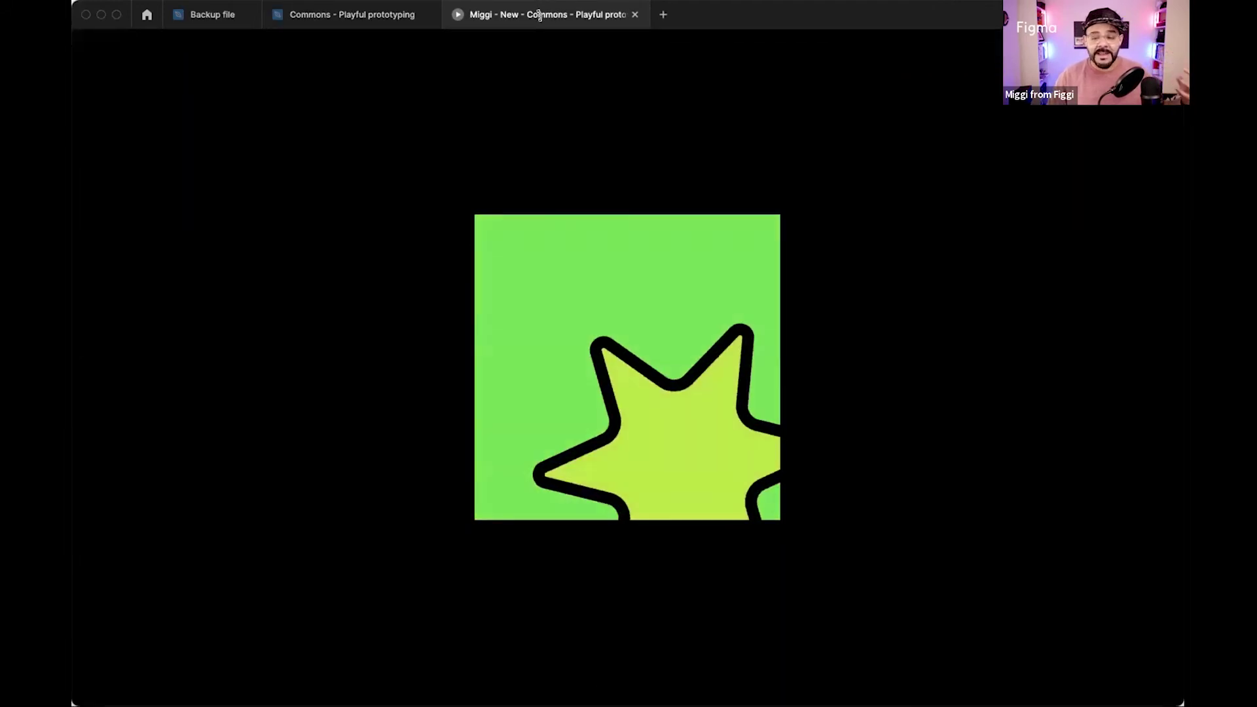
click(379, 13)
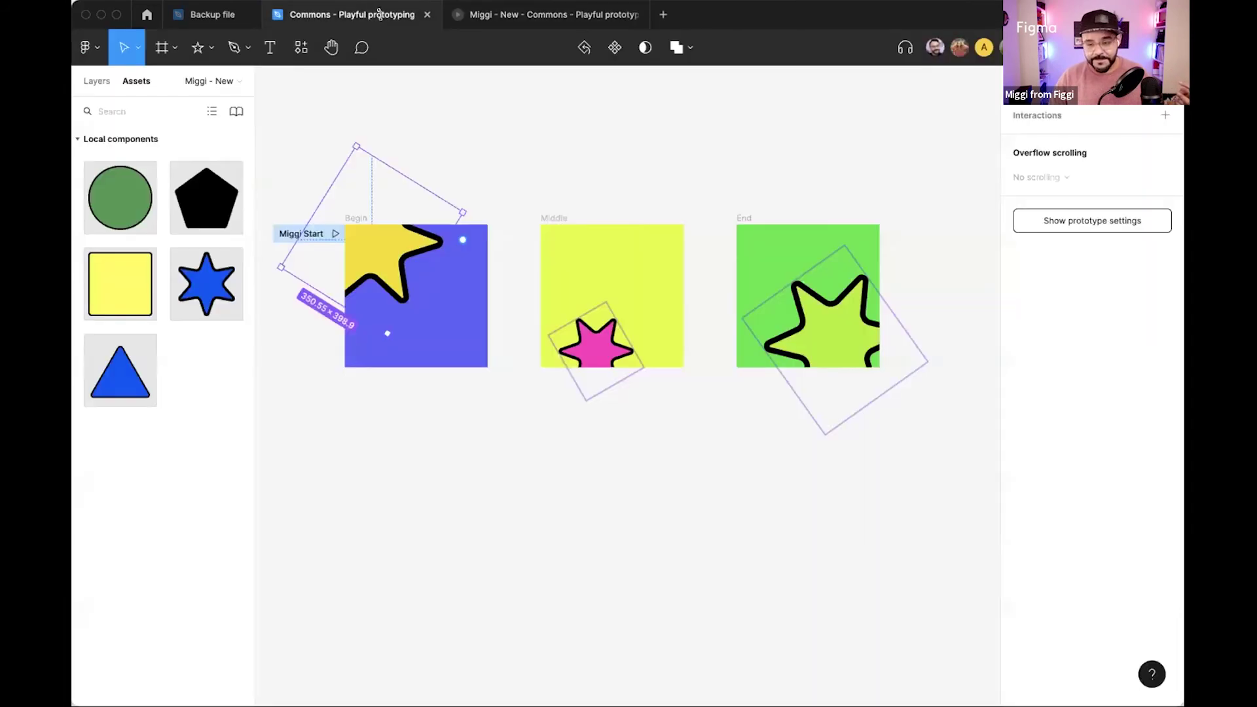
Open a student's page from the Pages list and play their prototype flow.
click(112, 82)
click(152, 161)
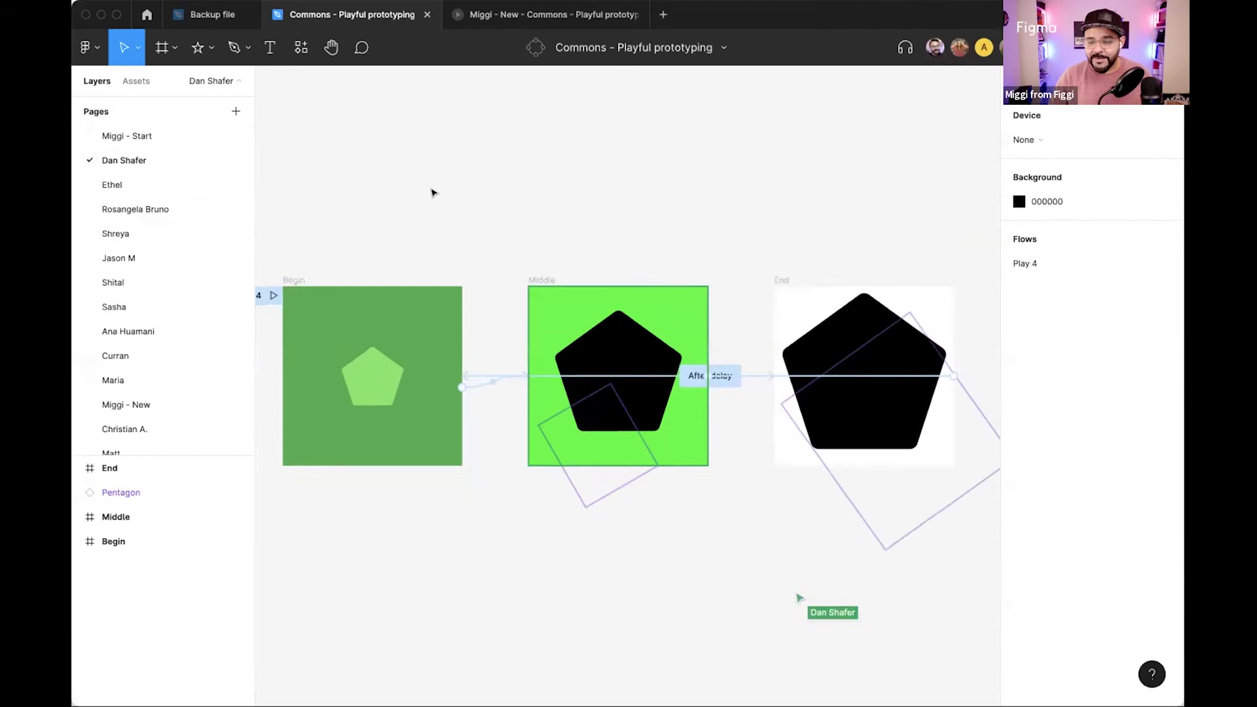
click(301, 271)
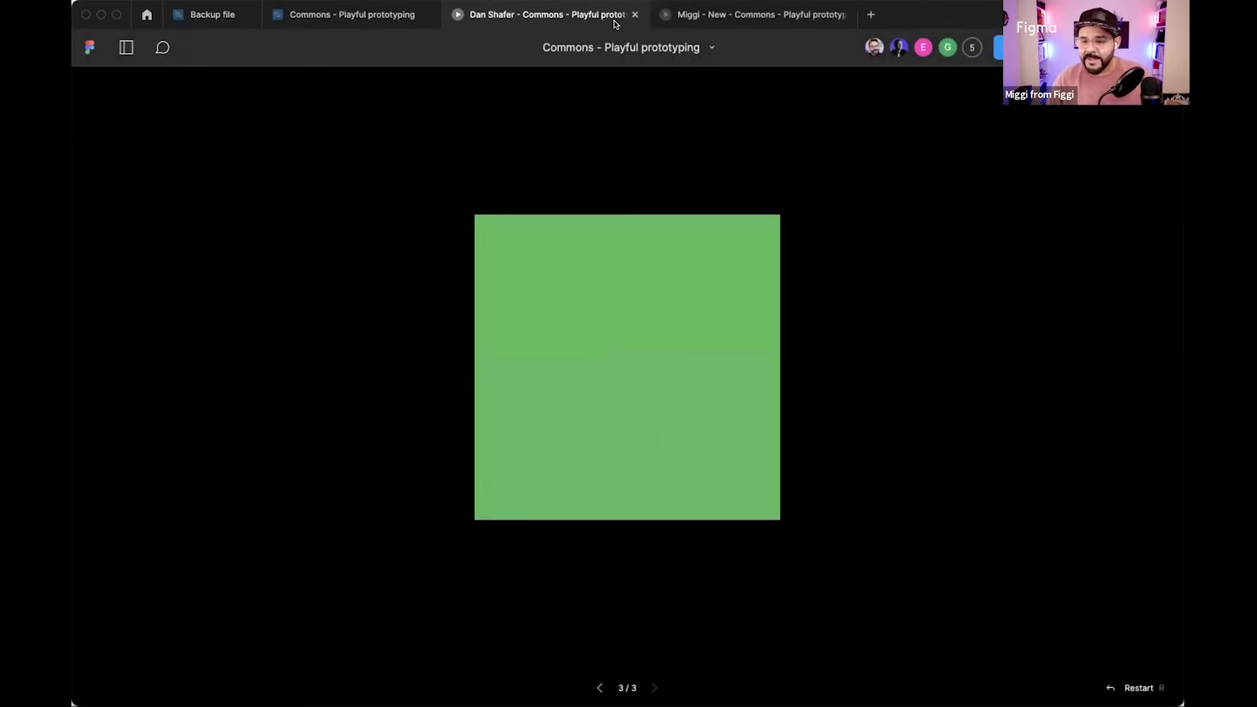
click(635, 14)
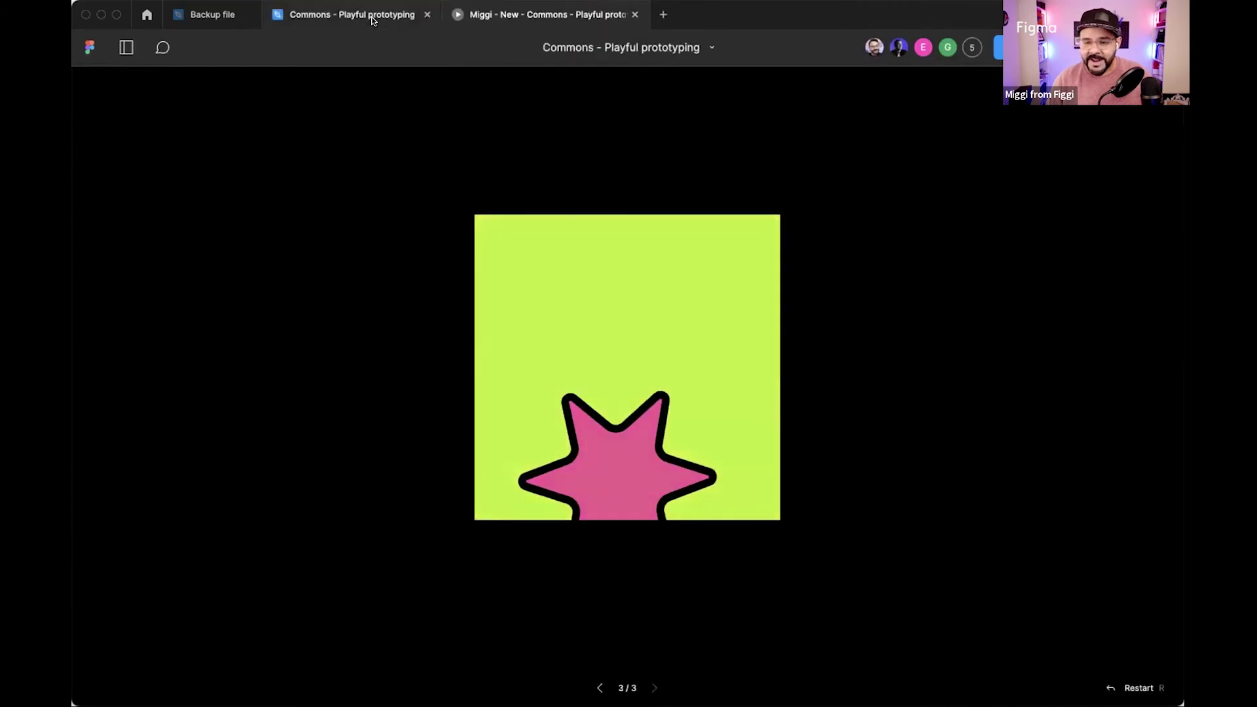
click(371, 20)
Browse further student pages and present one student's prototype.
click(163, 208)
click(139, 236)
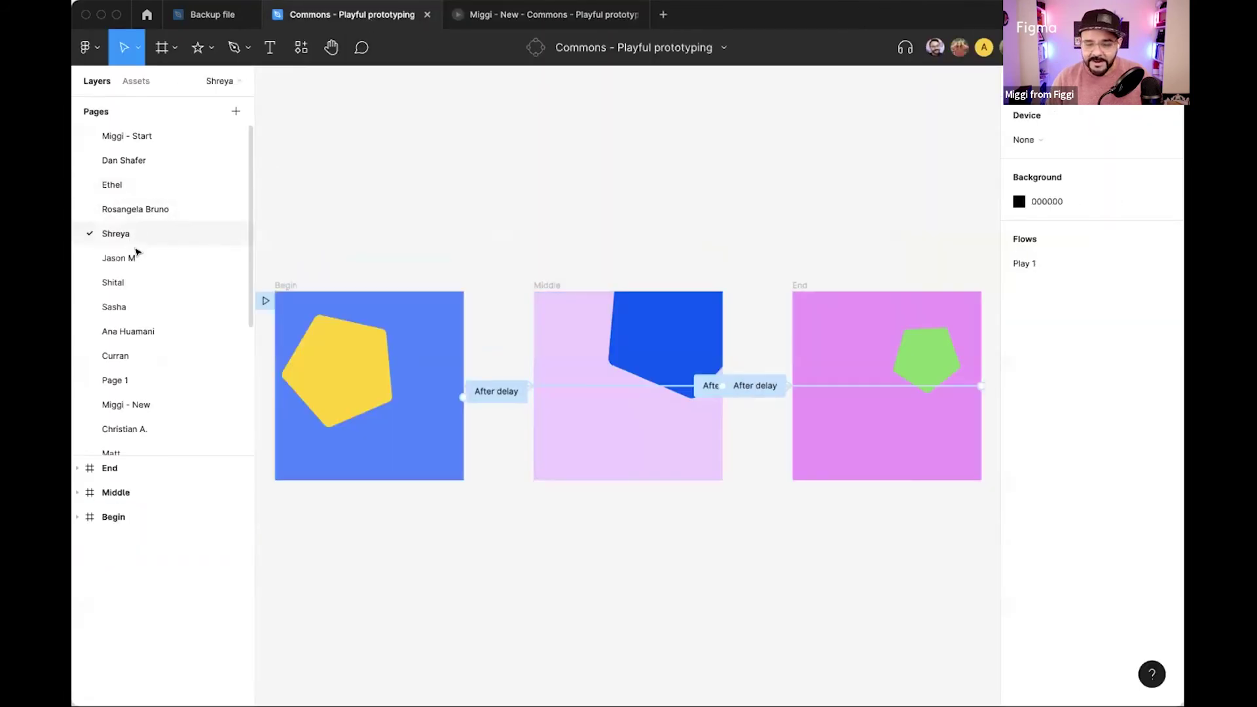
click(133, 257)
click(139, 242)
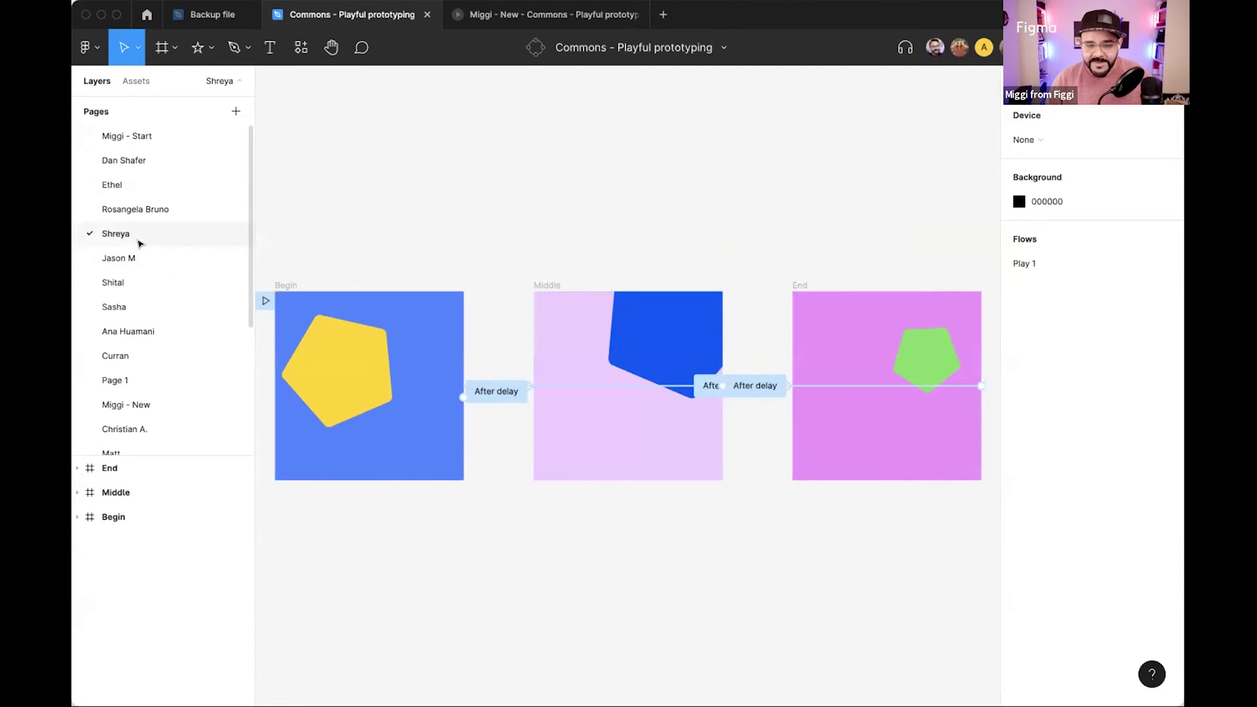
key(super+alt+Return)
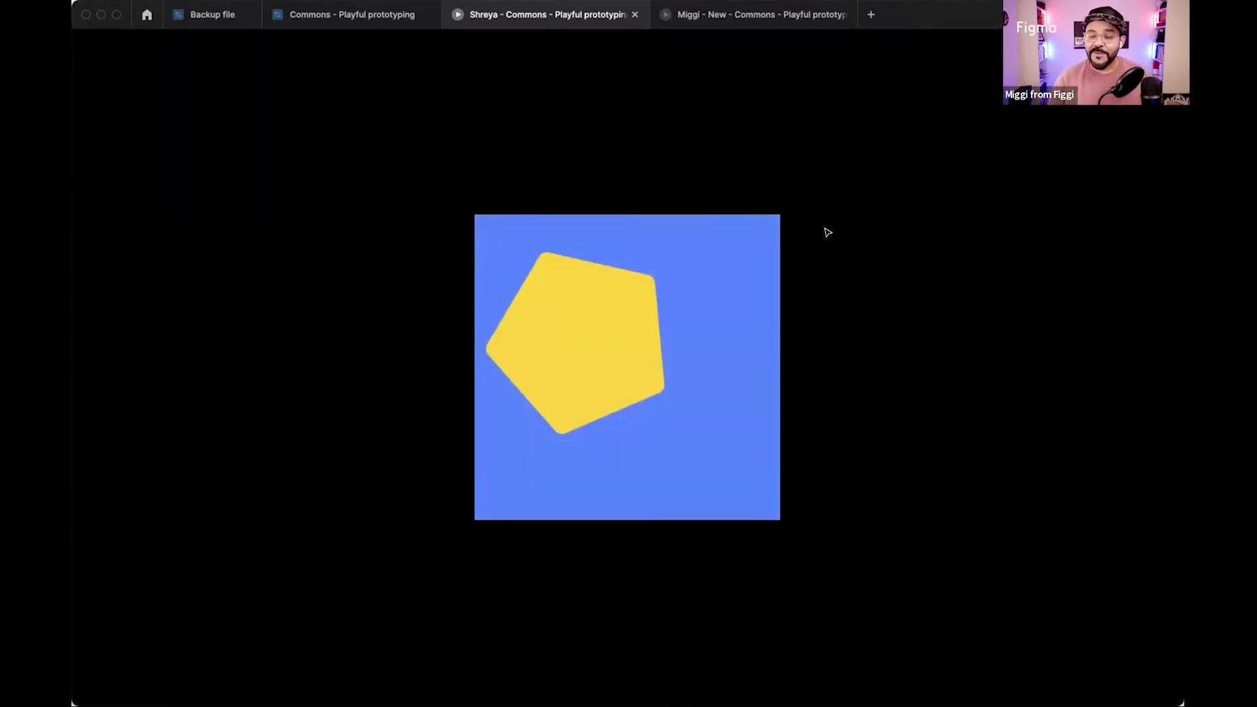
key(super+w)
click(410, 22)
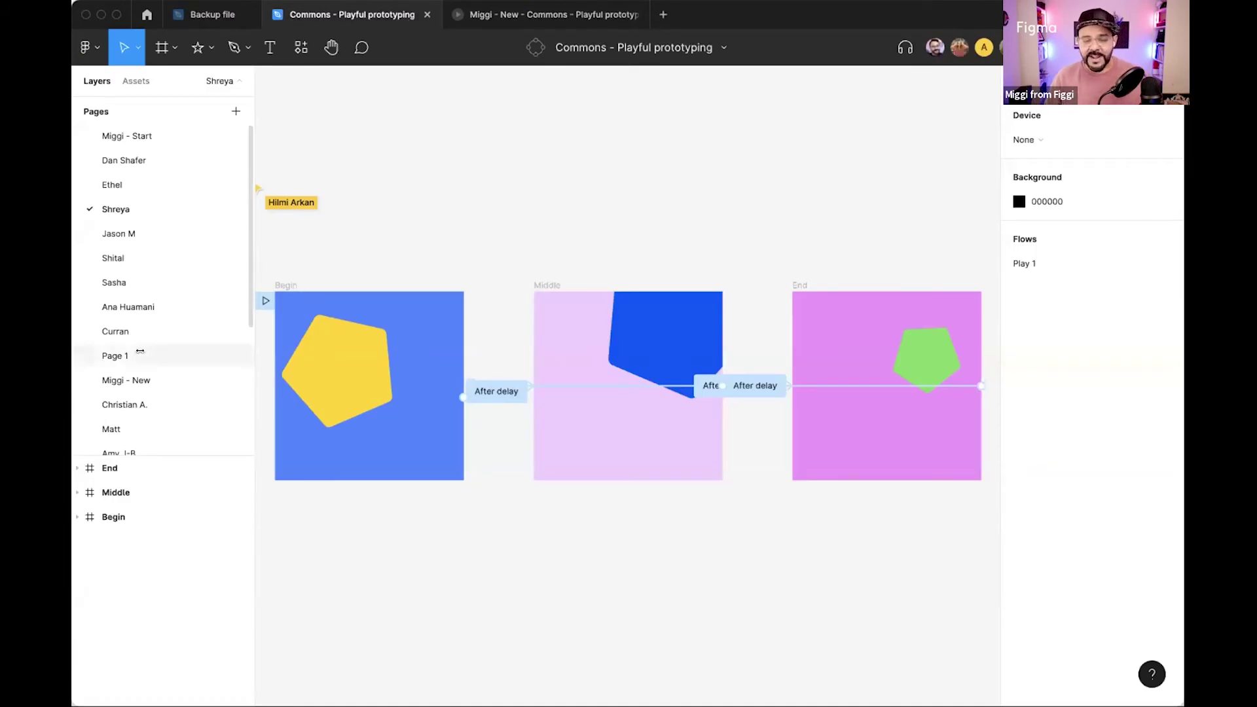
Step through more student pages and play the triangle, diamond and heptagon flow.
click(141, 240)
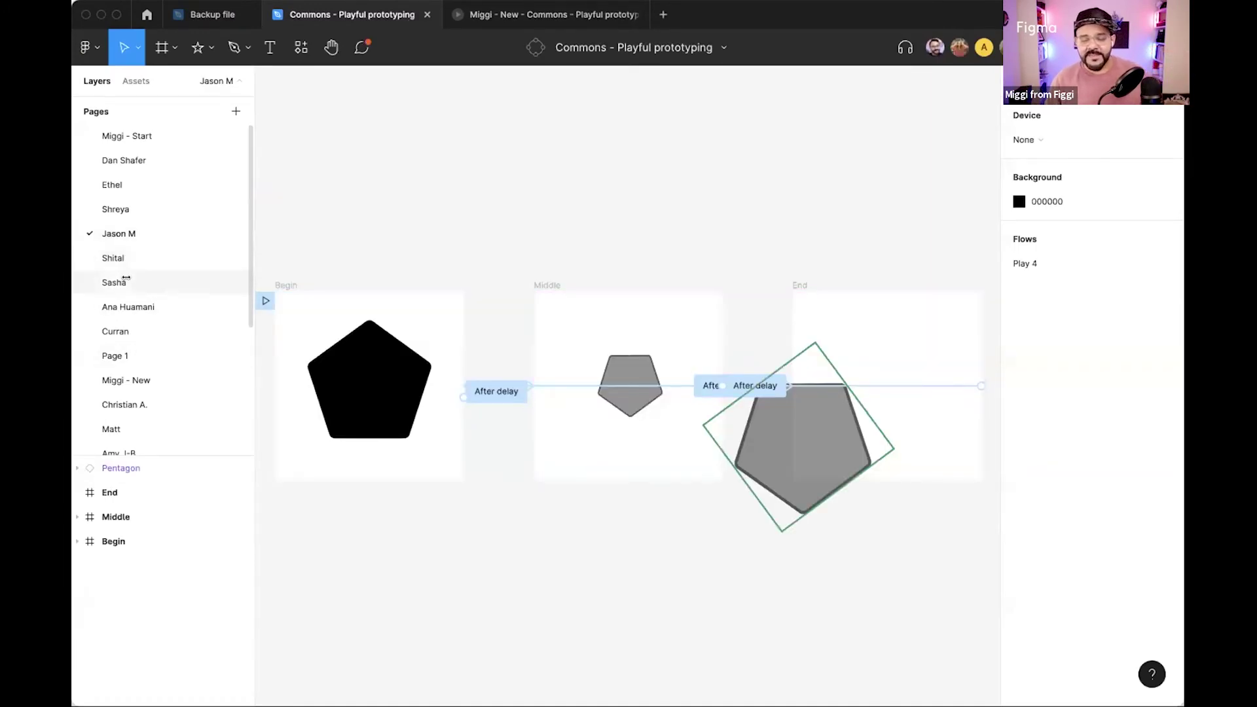
click(119, 259)
click(130, 305)
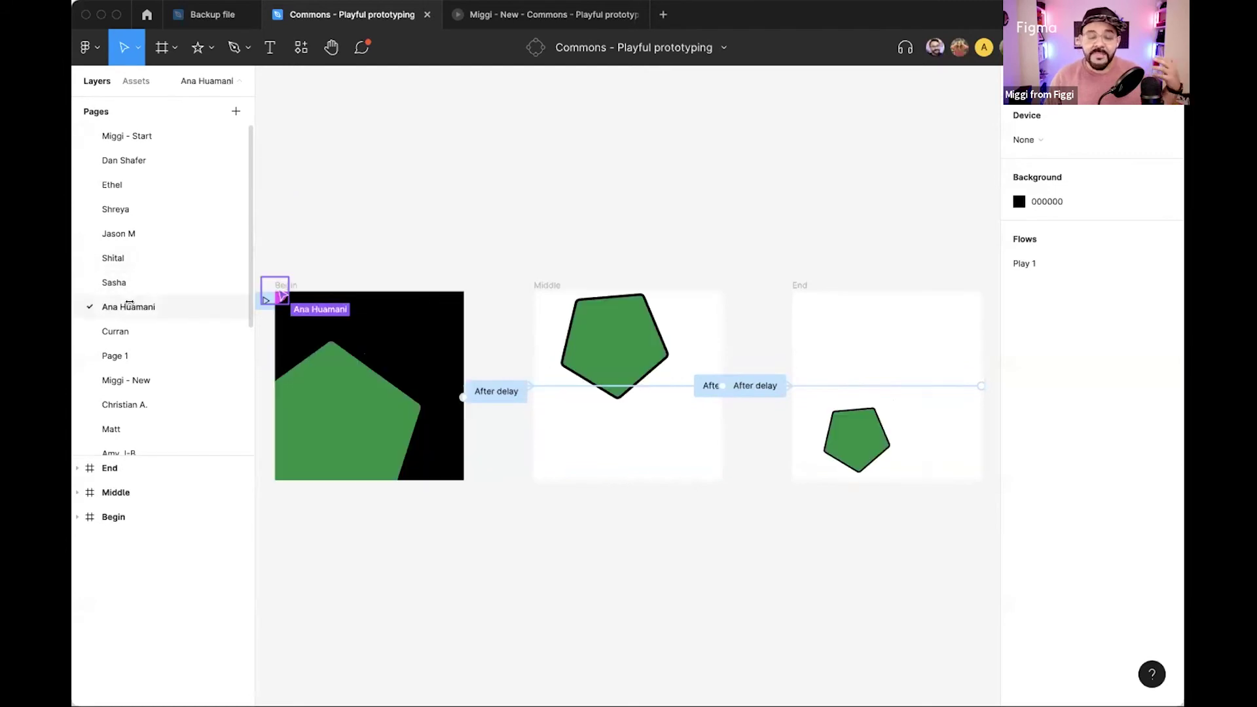
click(162, 331)
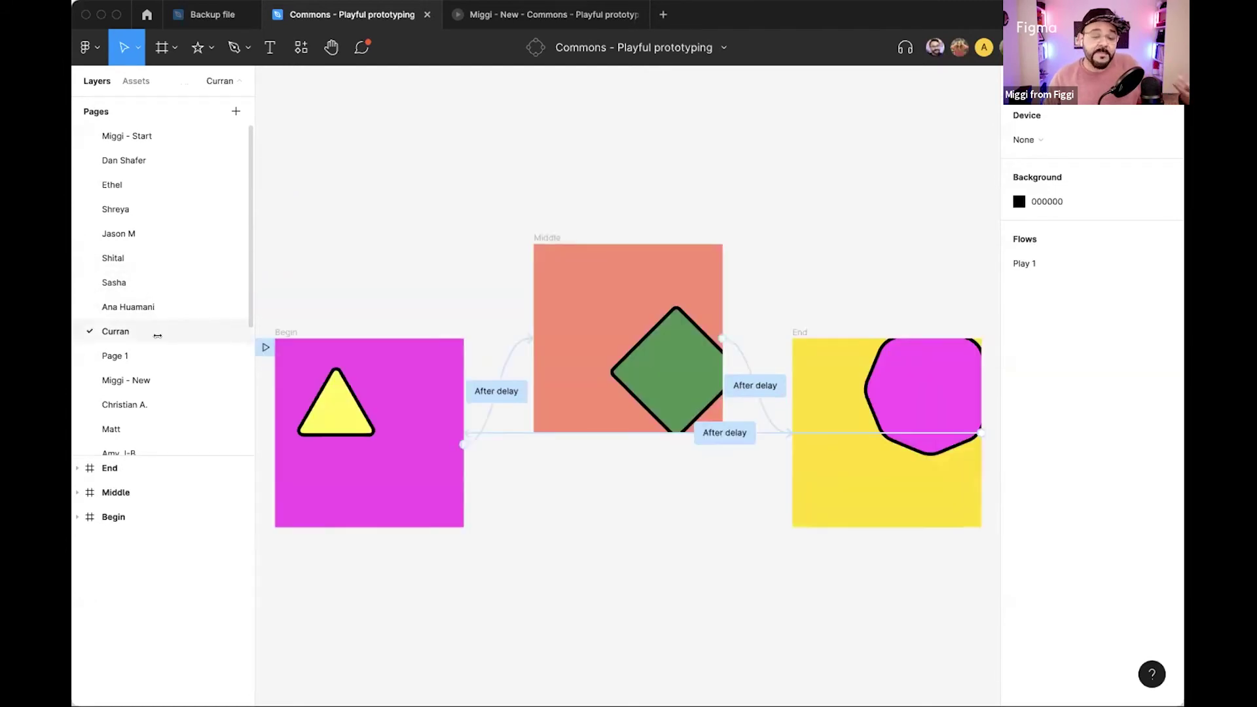
scroll(326, 283, left, 2)
click(331, 318)
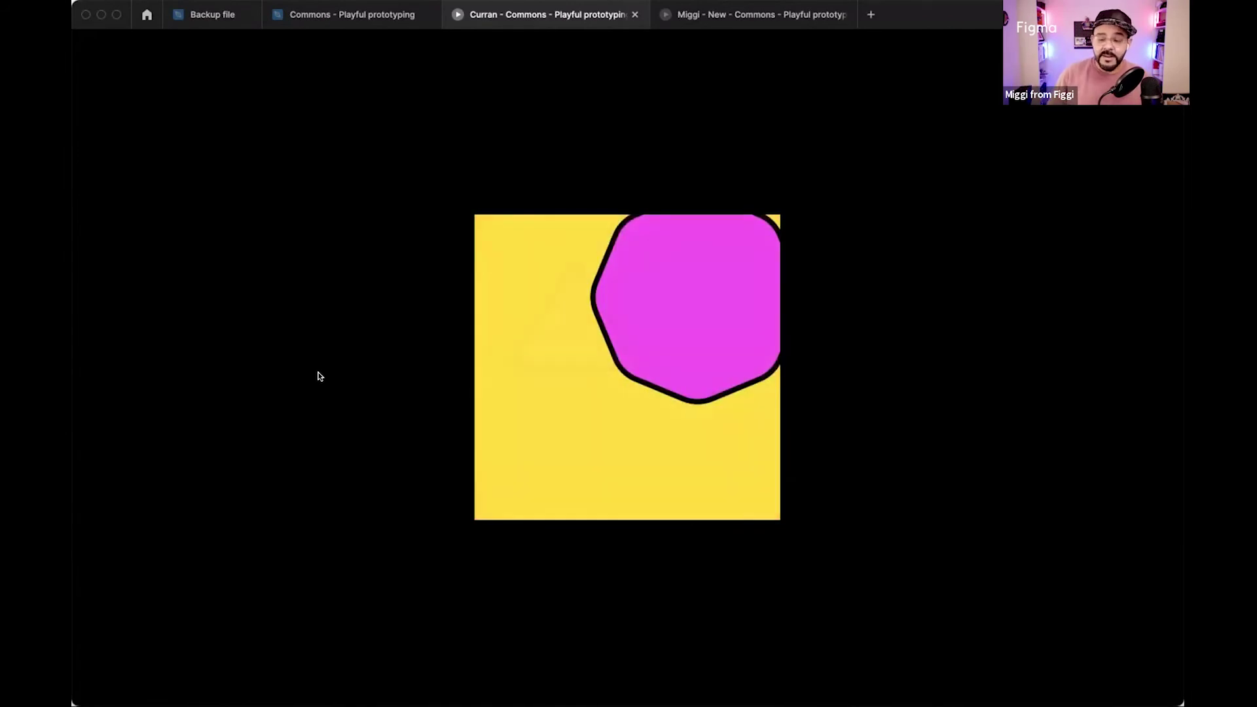
key(super+w)
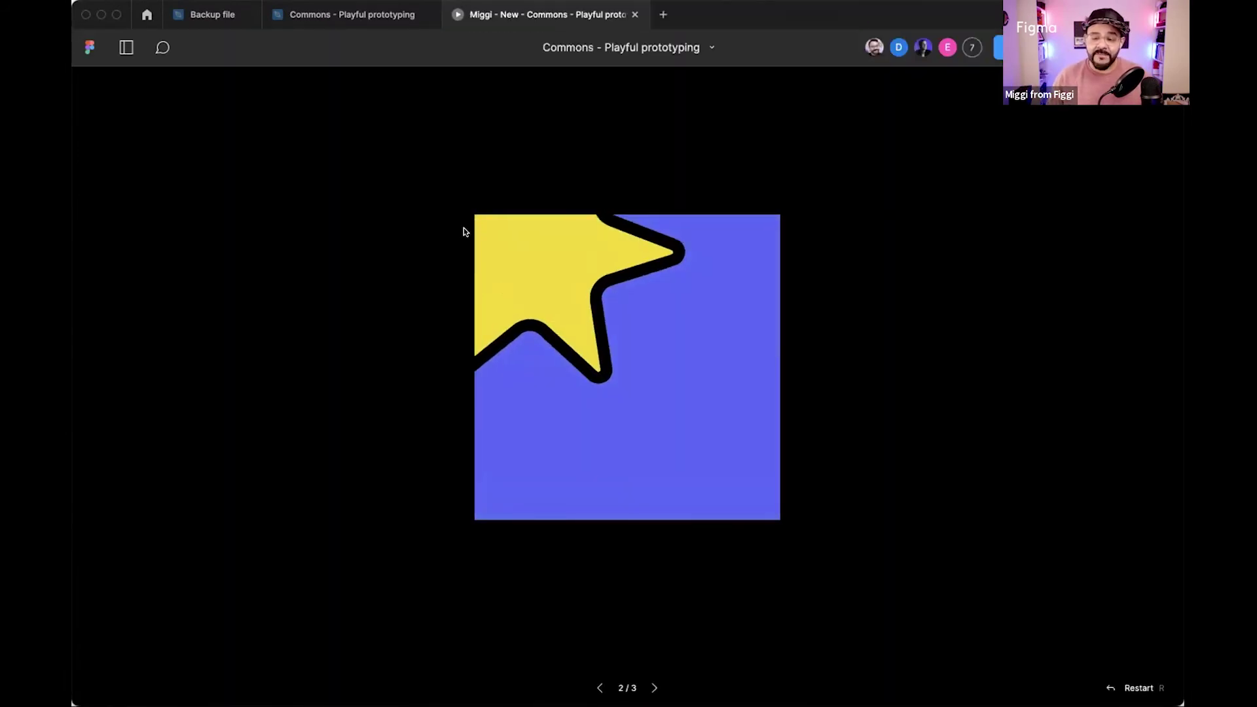
click(396, 21)
scroll(478, 264, down, 3)
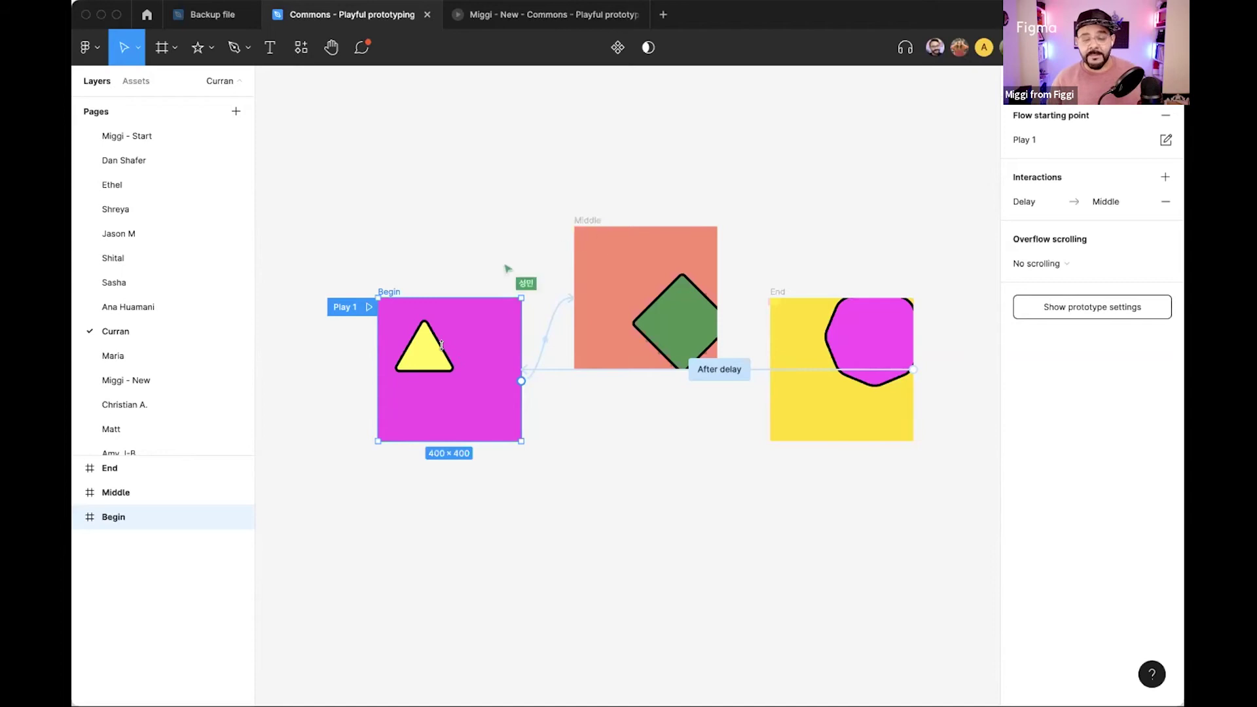
Duplicate the Begin, Middle and End frames as a second row below the originals.
scroll(441, 346, down, 3)
scroll(511, 497, down, 2)
drag(330, 151, 820, 454)
drag(568, 228, 609, 454)
scroll(619, 438, down, 5)
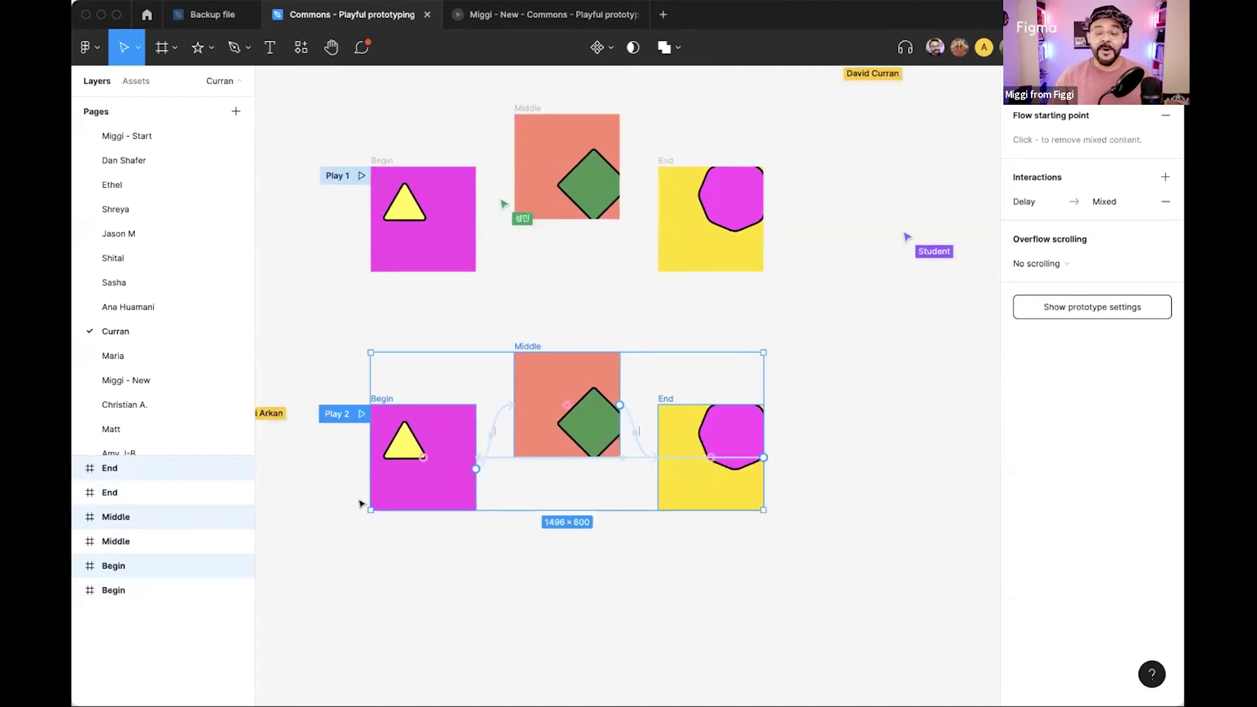
click(274, 507)
Start a text label left of the frames, then bring the prototype flows into view.
key(t)
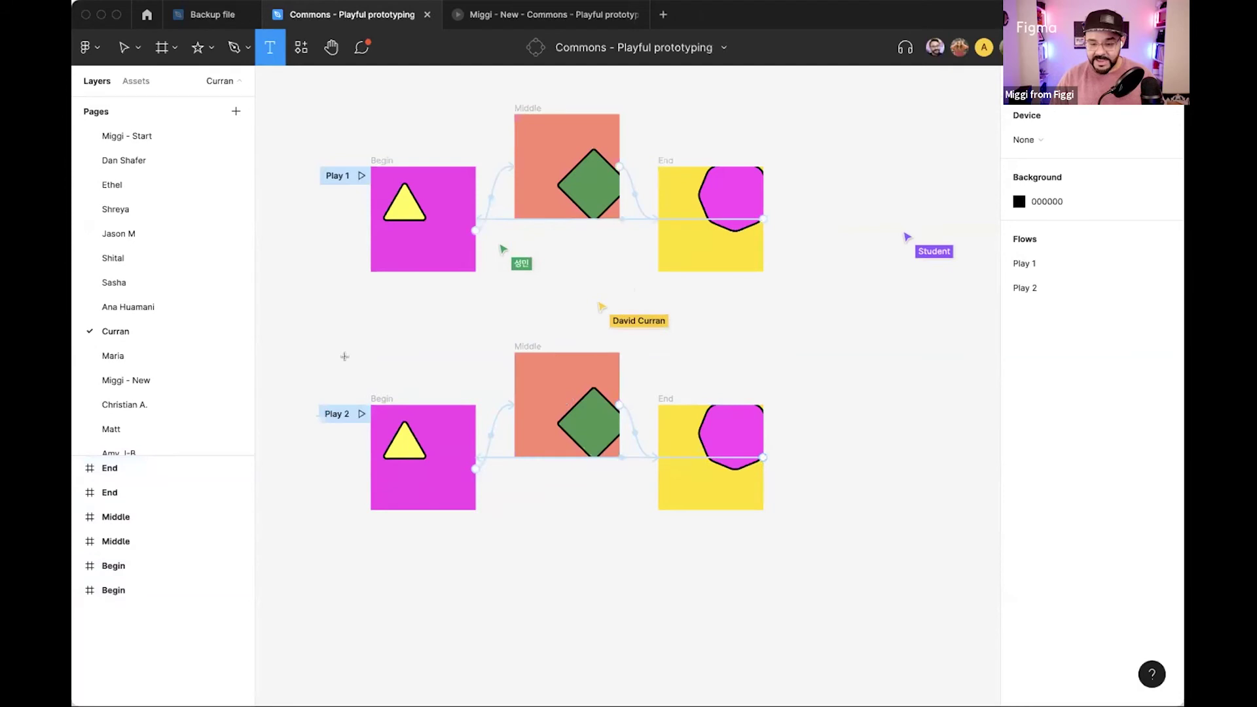
click(351, 364)
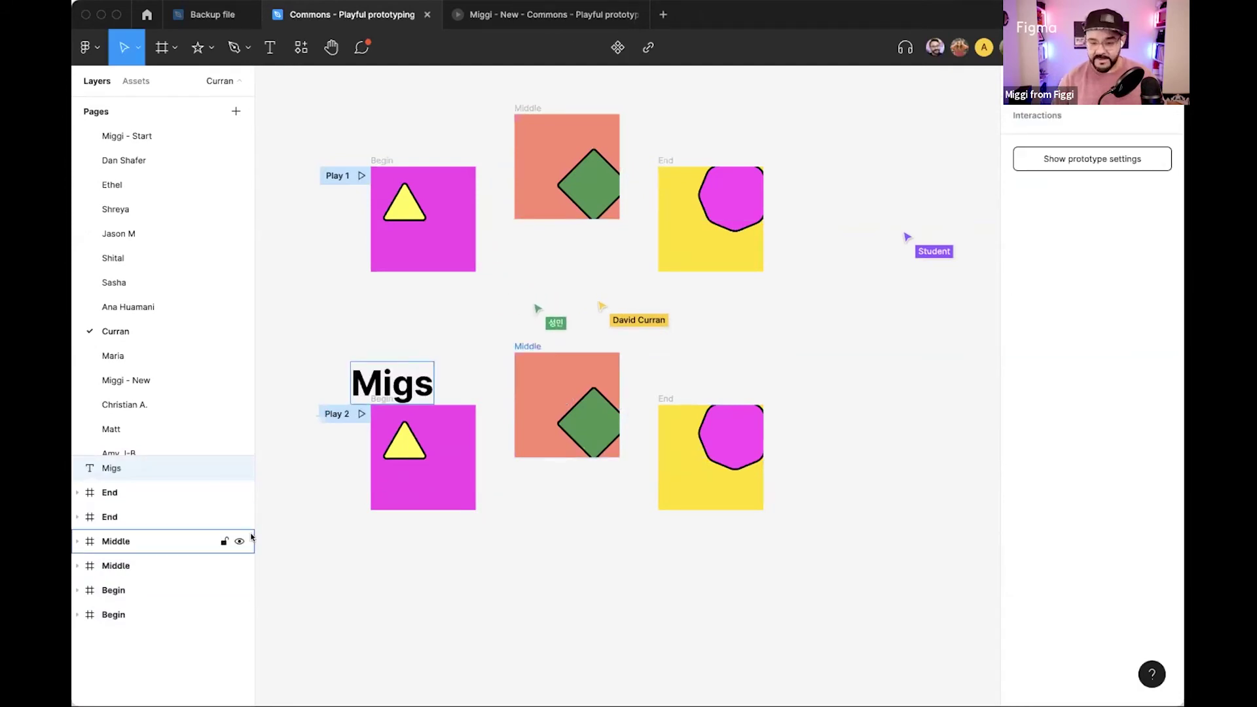
click(336, 526)
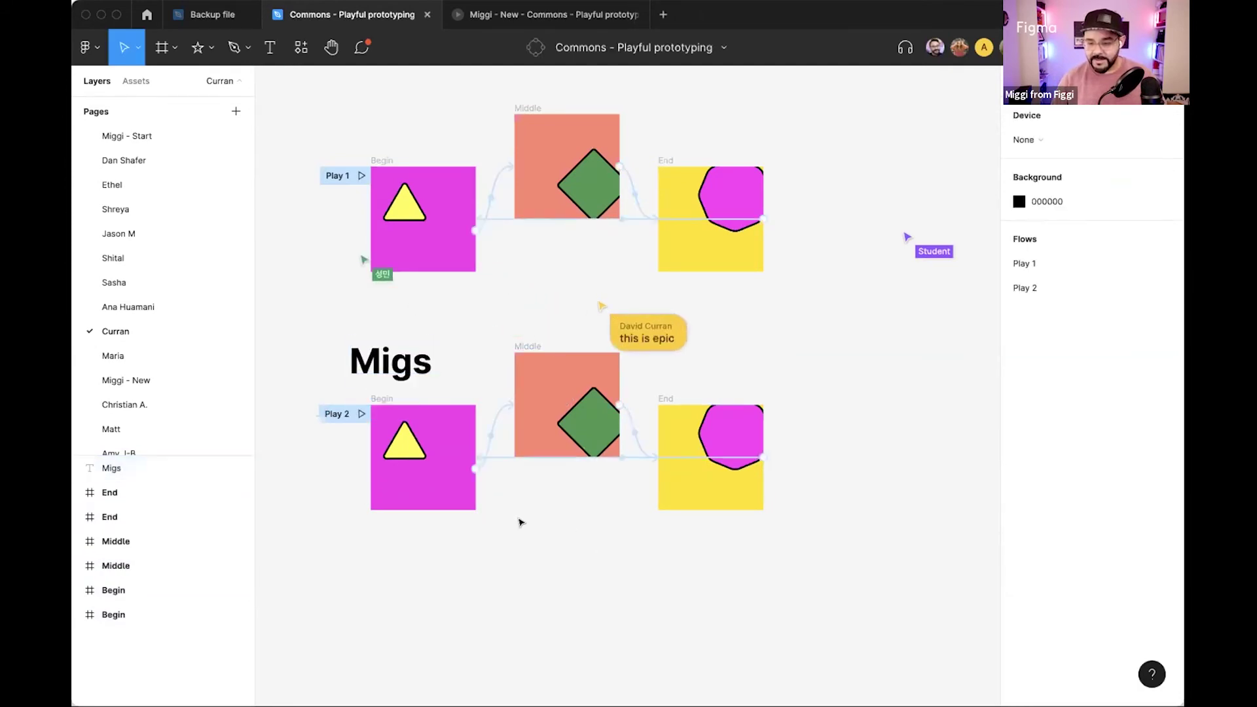
scroll(519, 507, left, 3)
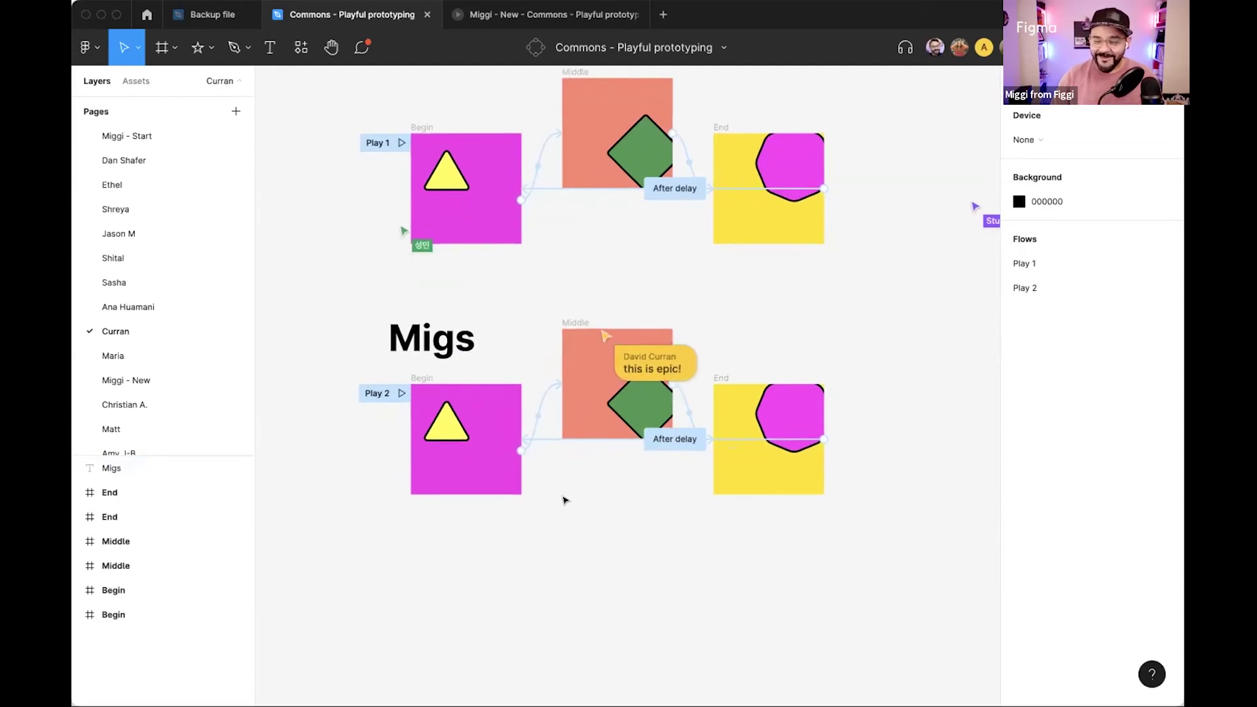
scroll(570, 488, up, 5)
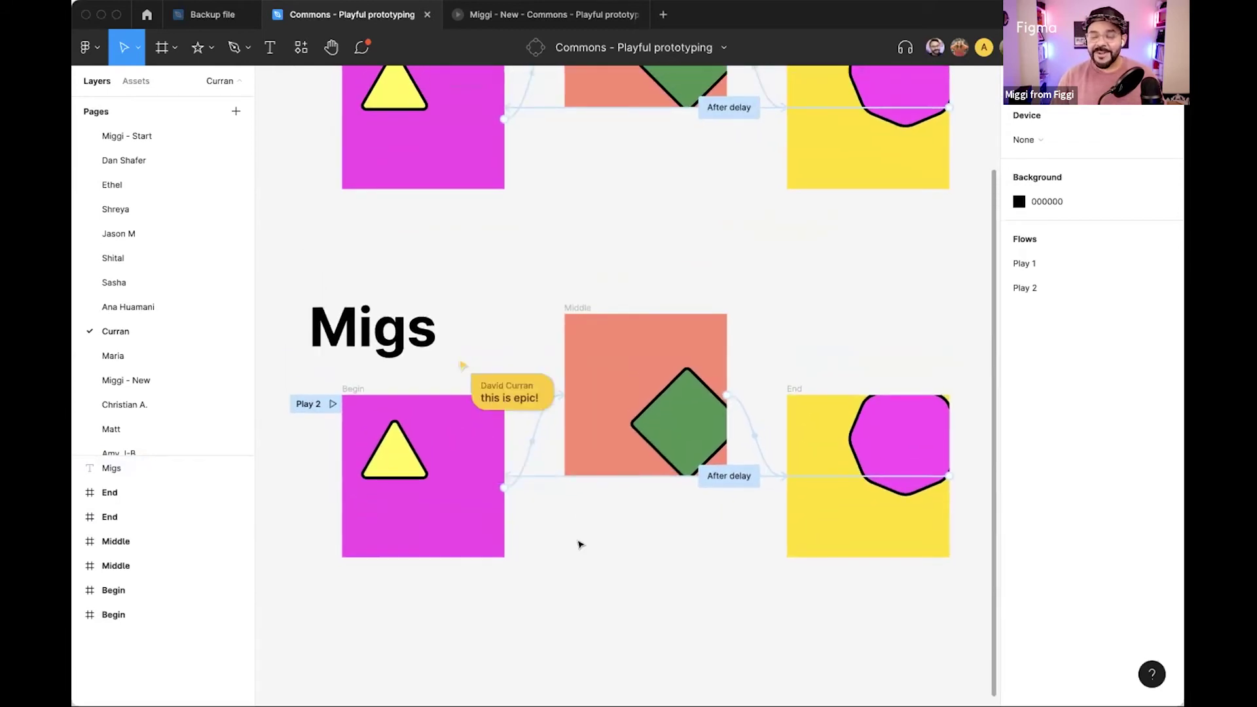
scroll(582, 539, down, 4)
Alt-drag a copy of the name heading above Play 1 and retype it with the other collaborator's name.
drag(471, 425, 422, 182)
text(Davids)
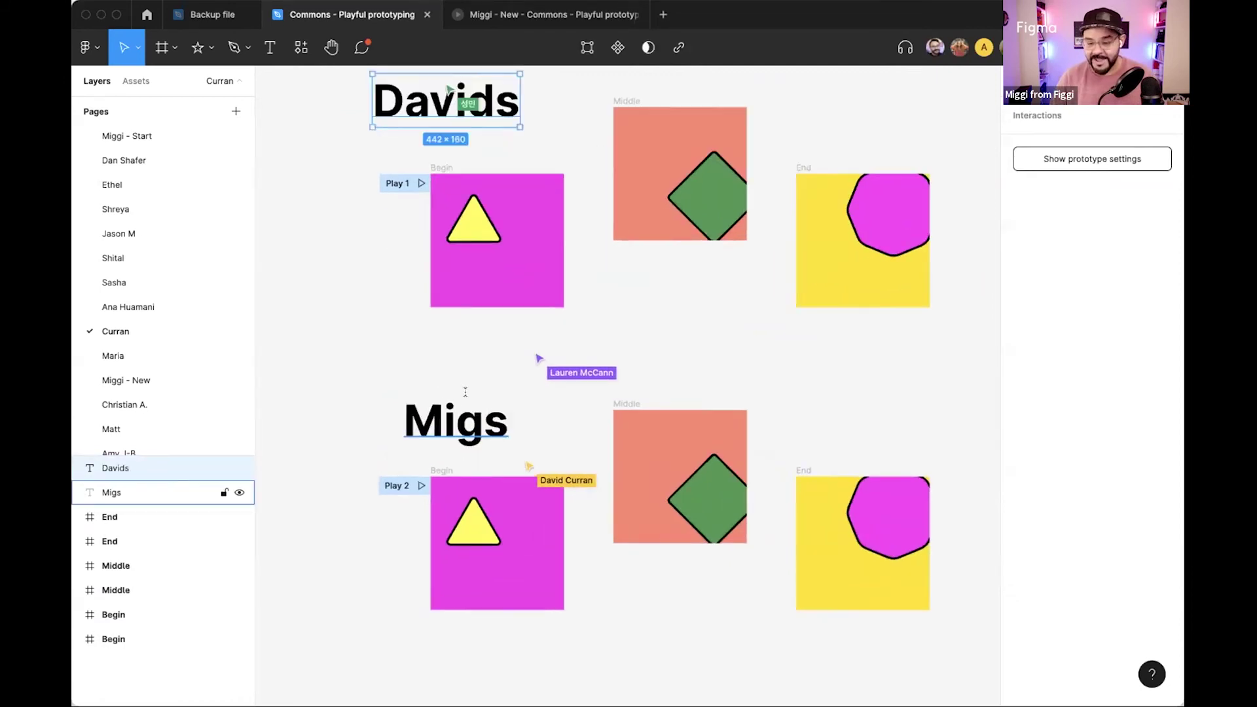
key(Escape)
scroll(484, 472, up, 3)
click(495, 496)
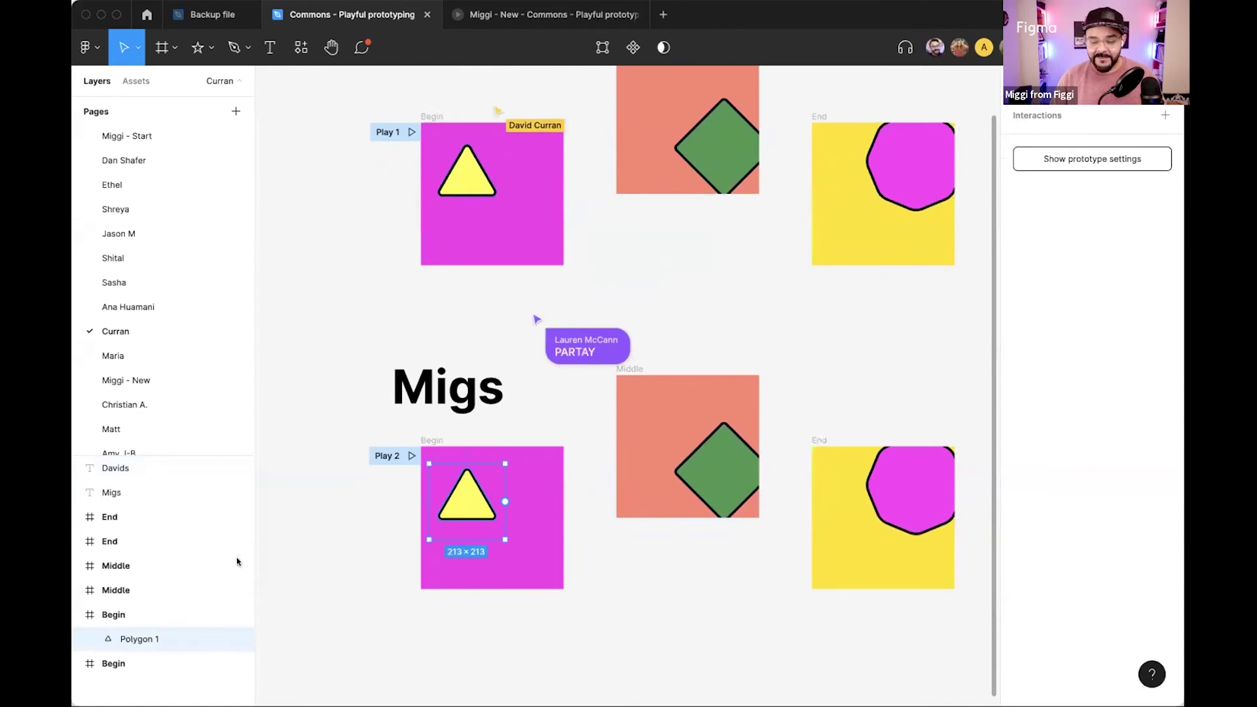
Select the lower Begin, Middle and End frames and their shapes, then reposition the lower flow.
click(157, 614)
shift+click(157, 566)
shift+click(157, 516)
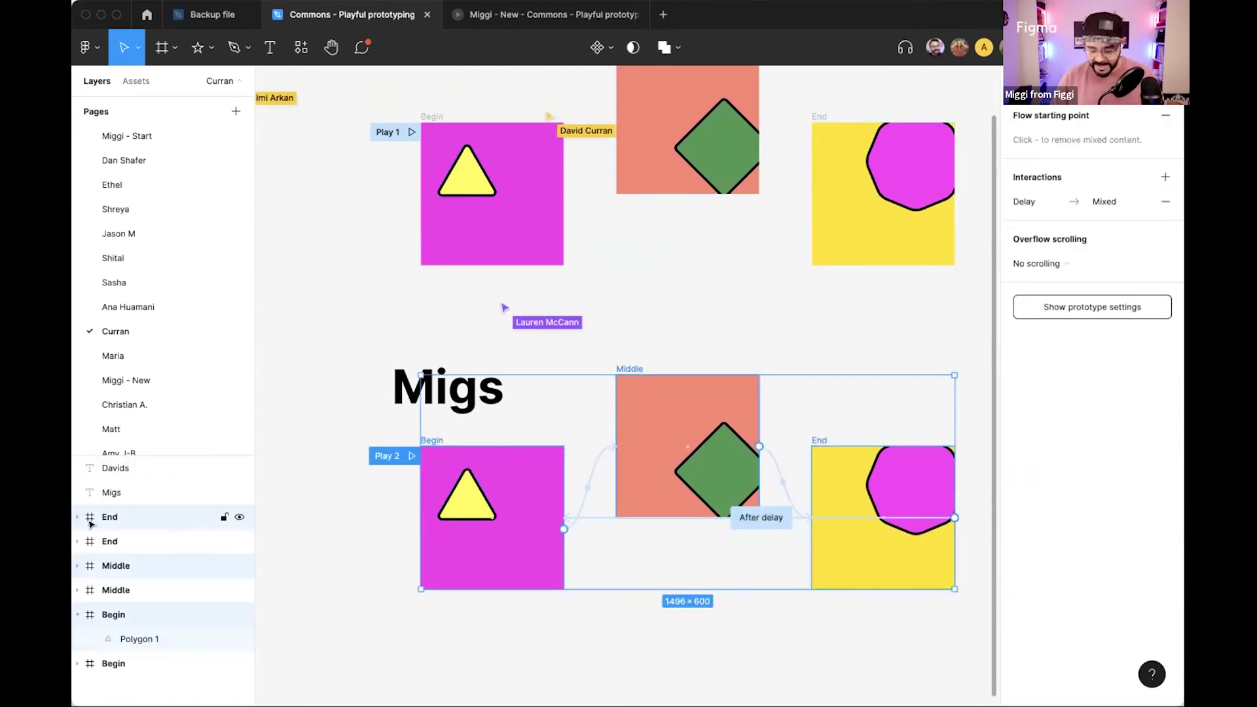
key(Return)
scroll(169, 547, down, 1)
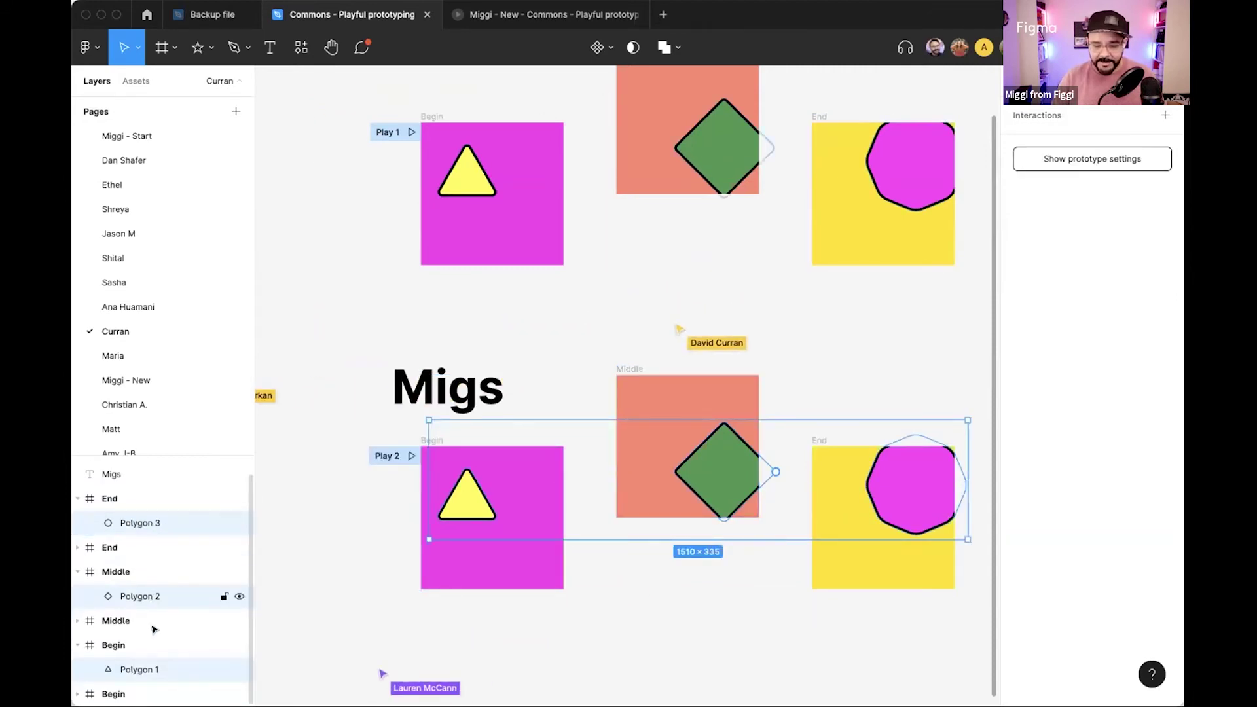
click(566, 595)
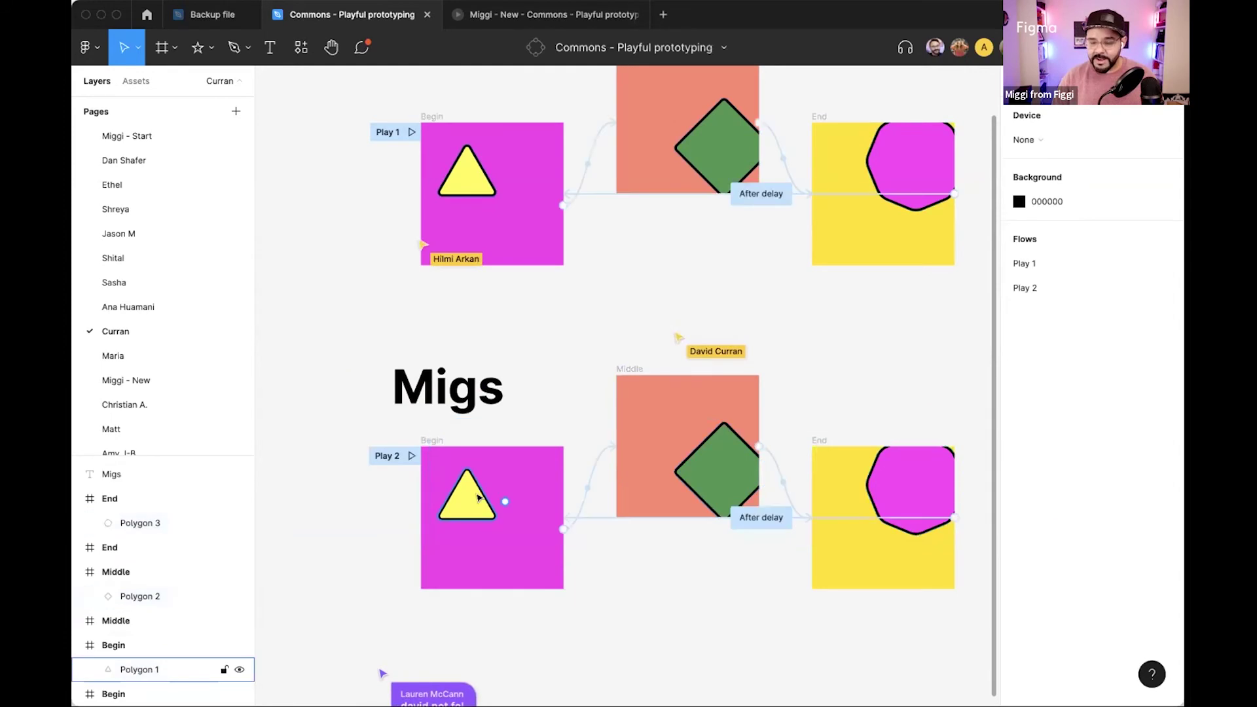
click(479, 498)
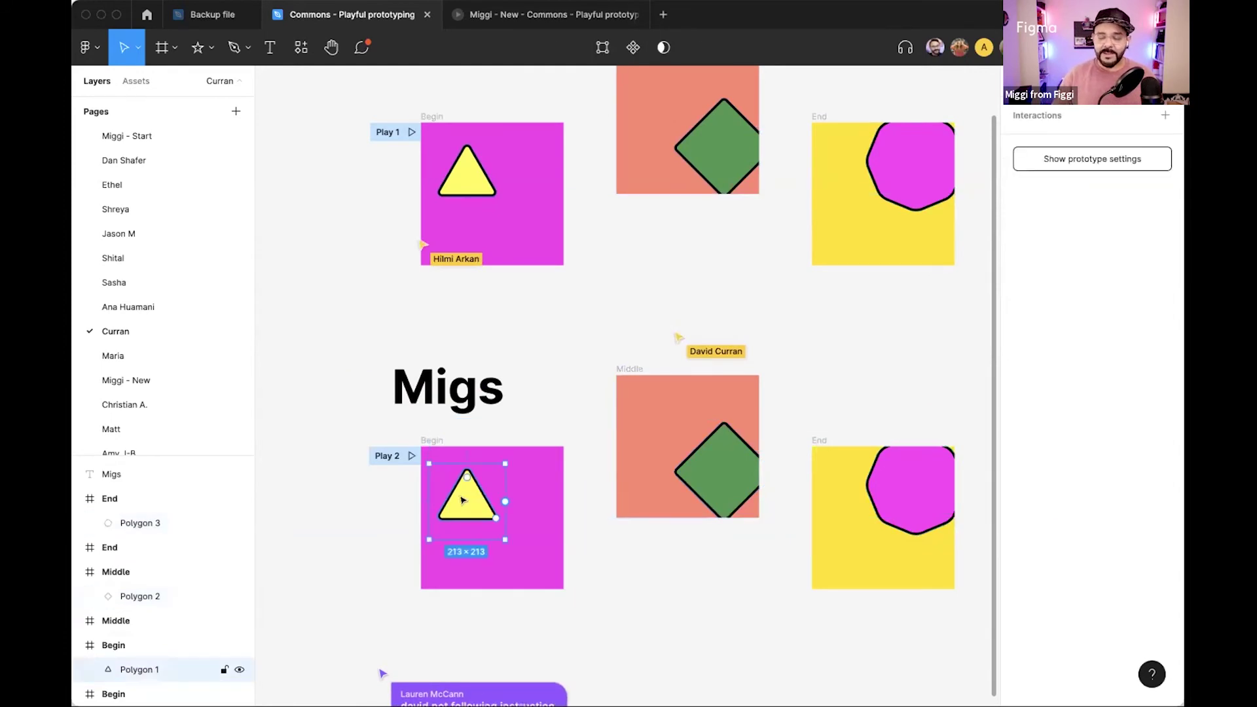
scroll(463, 501, down, 3)
scroll(461, 546, up, 3)
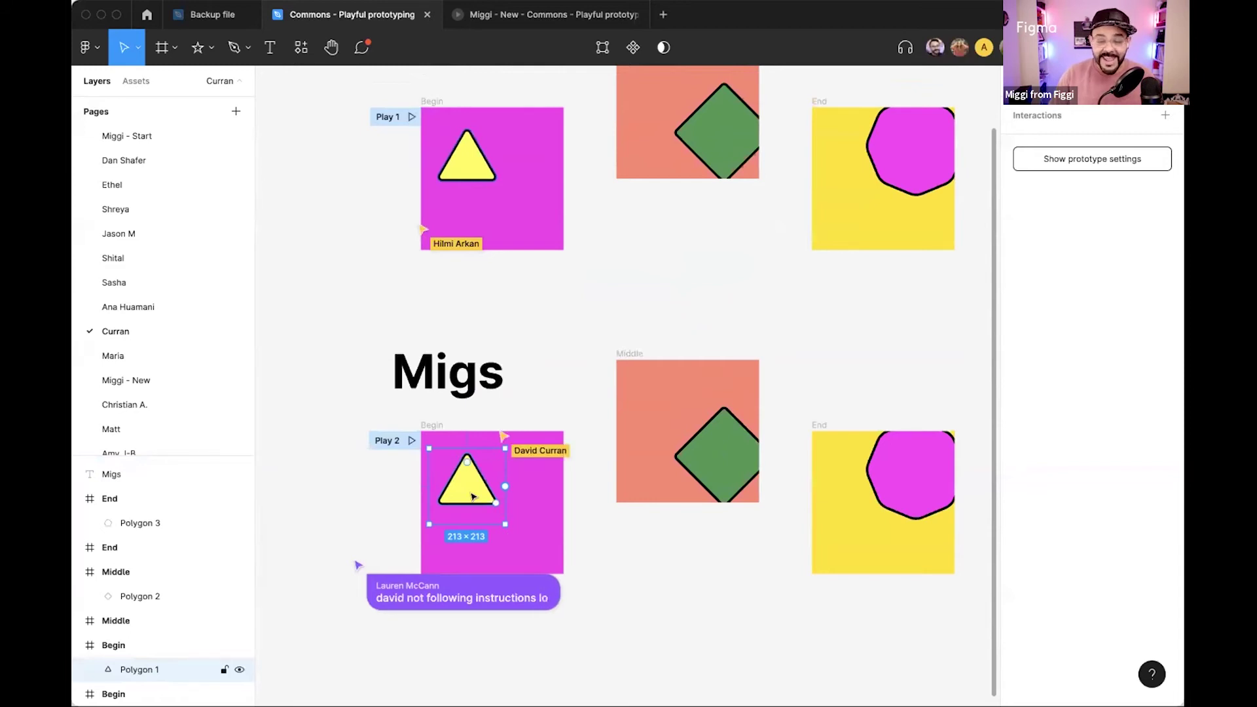
click(368, 522)
drag(375, 527, 361, 473)
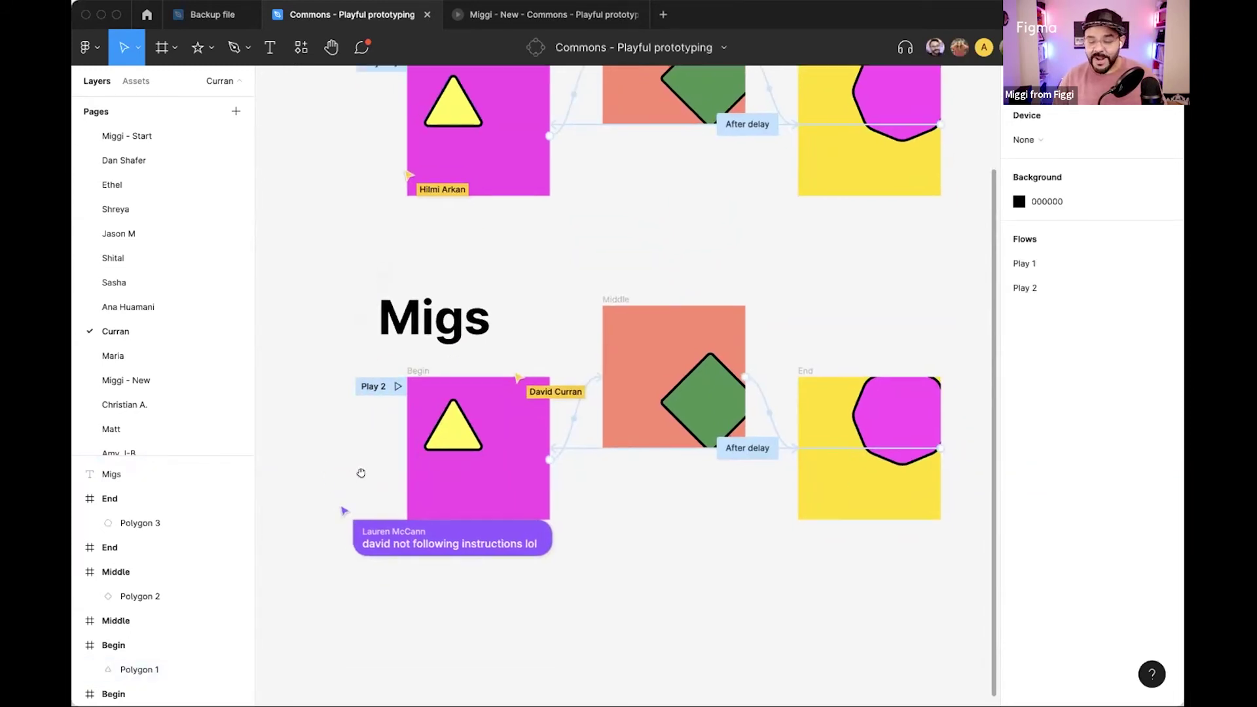
Paste copies of the yellow triangle into the lower Middle and End frames.
click(453, 432)
click(640, 404)
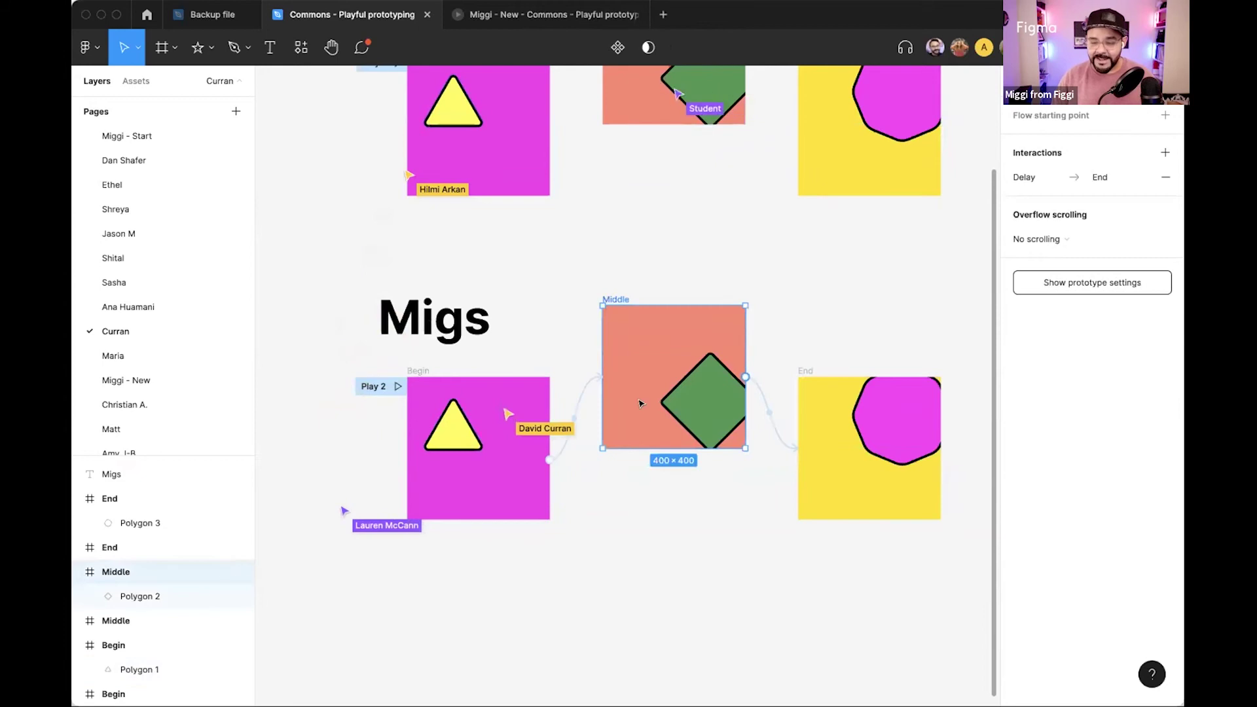
shift+click(804, 504)
key(ctrl+v)
click(766, 528)
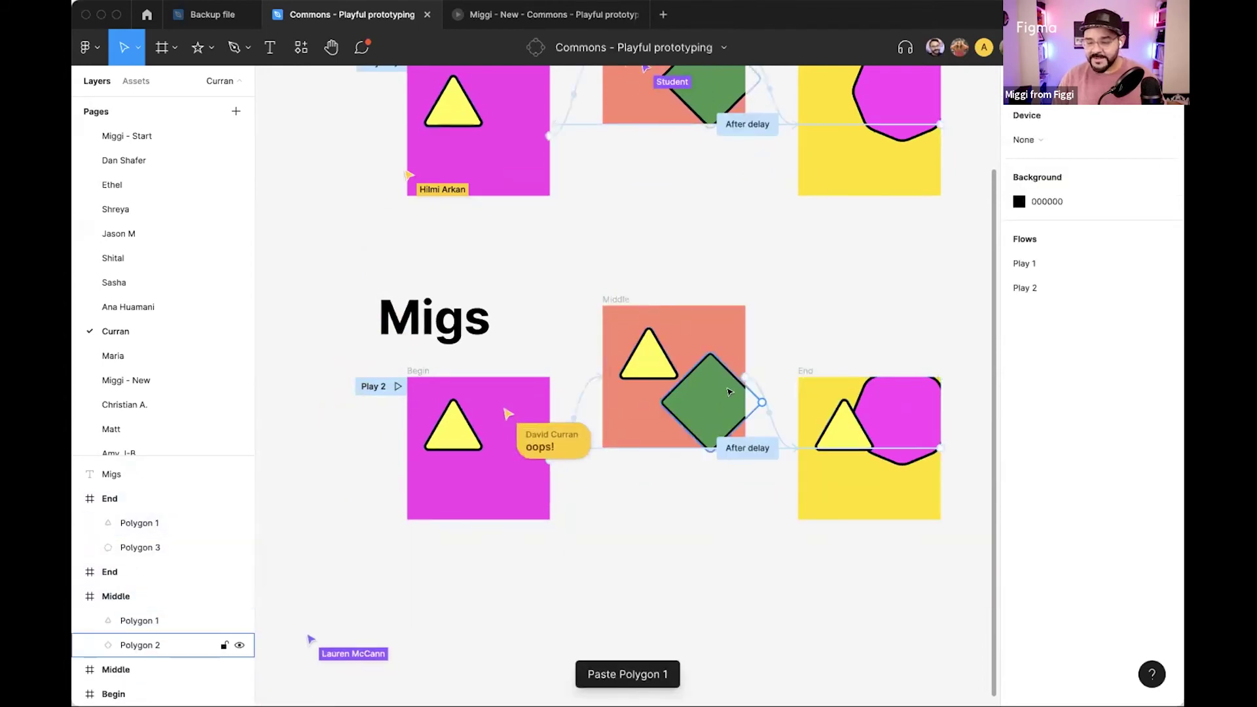
Copy the green diamond and paste it into the lower Begin and End frames.
click(730, 391)
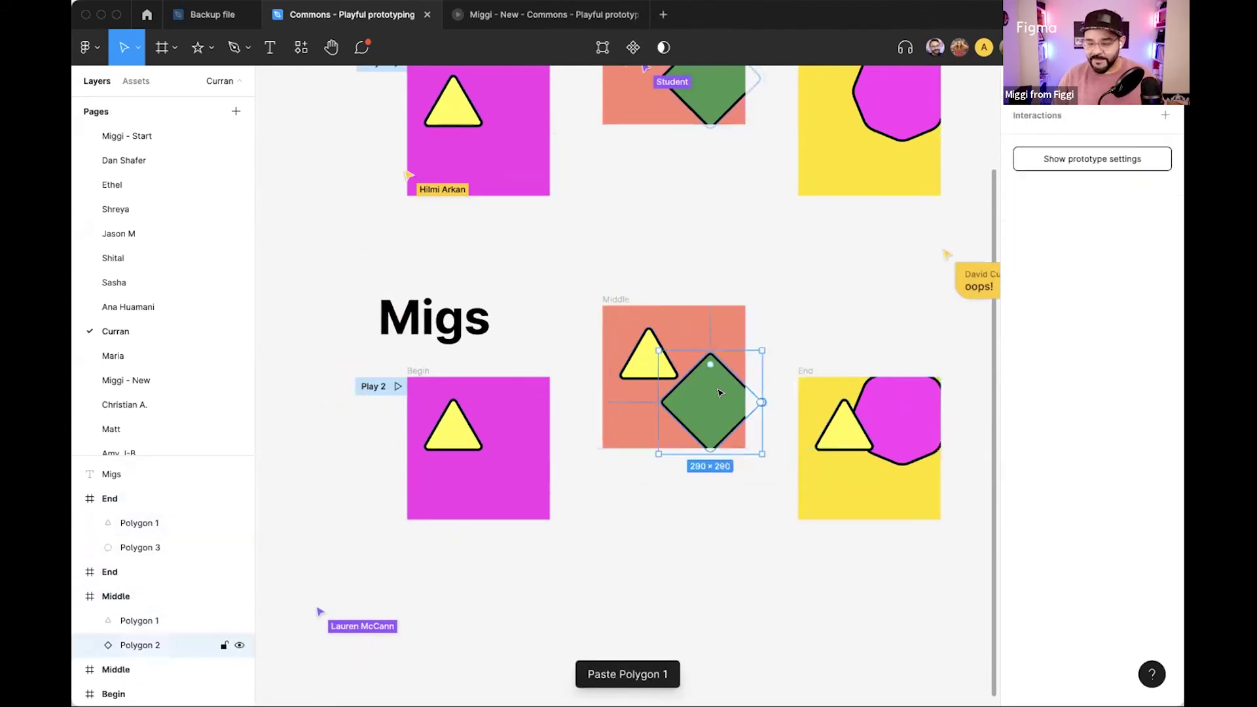
key(ctrl+c)
click(422, 368)
key(ctrl+v)
click(110, 499)
key(ctrl+v)
click(729, 539)
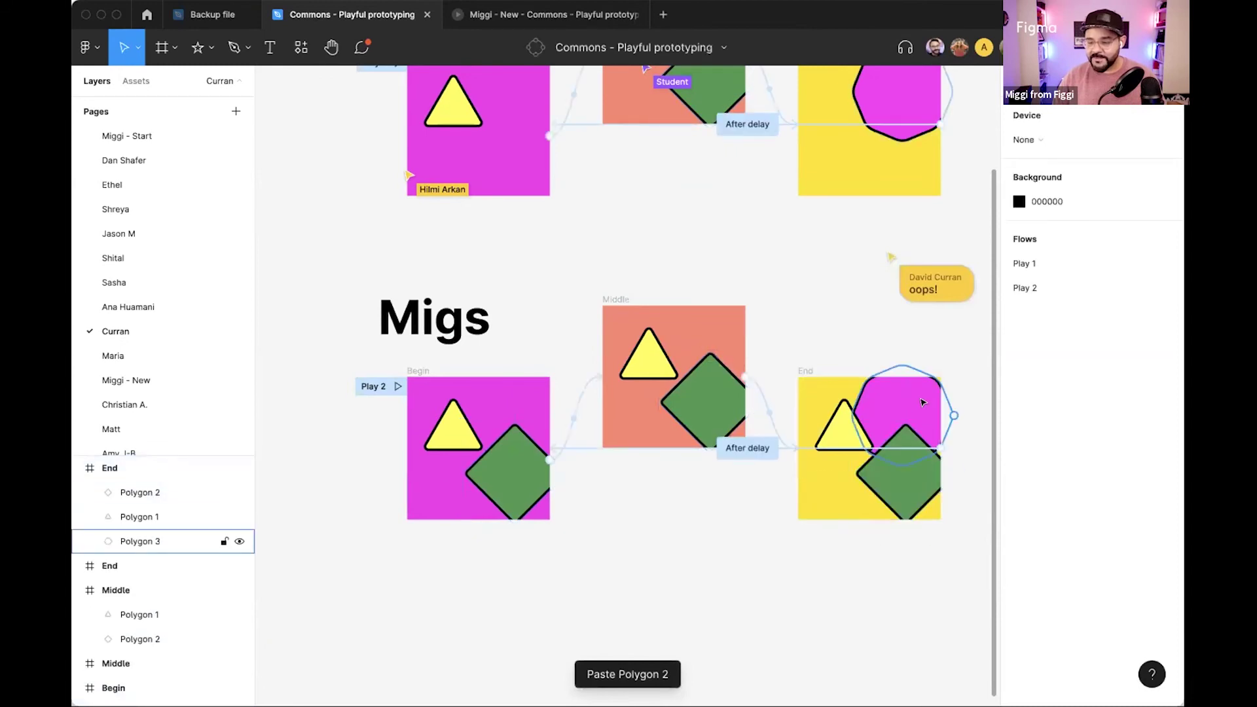
Paste the magenta octagon into the lower Middle and Begin frames.
click(922, 403)
click(620, 296)
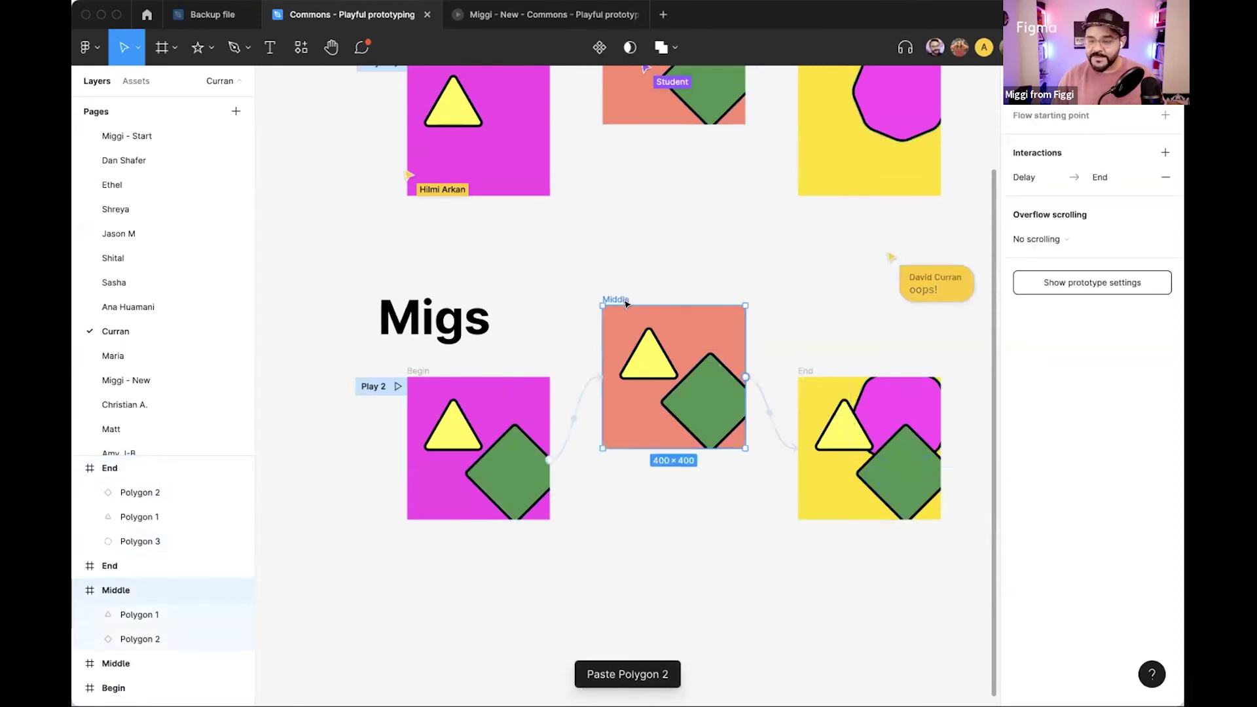
key(ctrl+v)
click(421, 370)
key(ctrl+v)
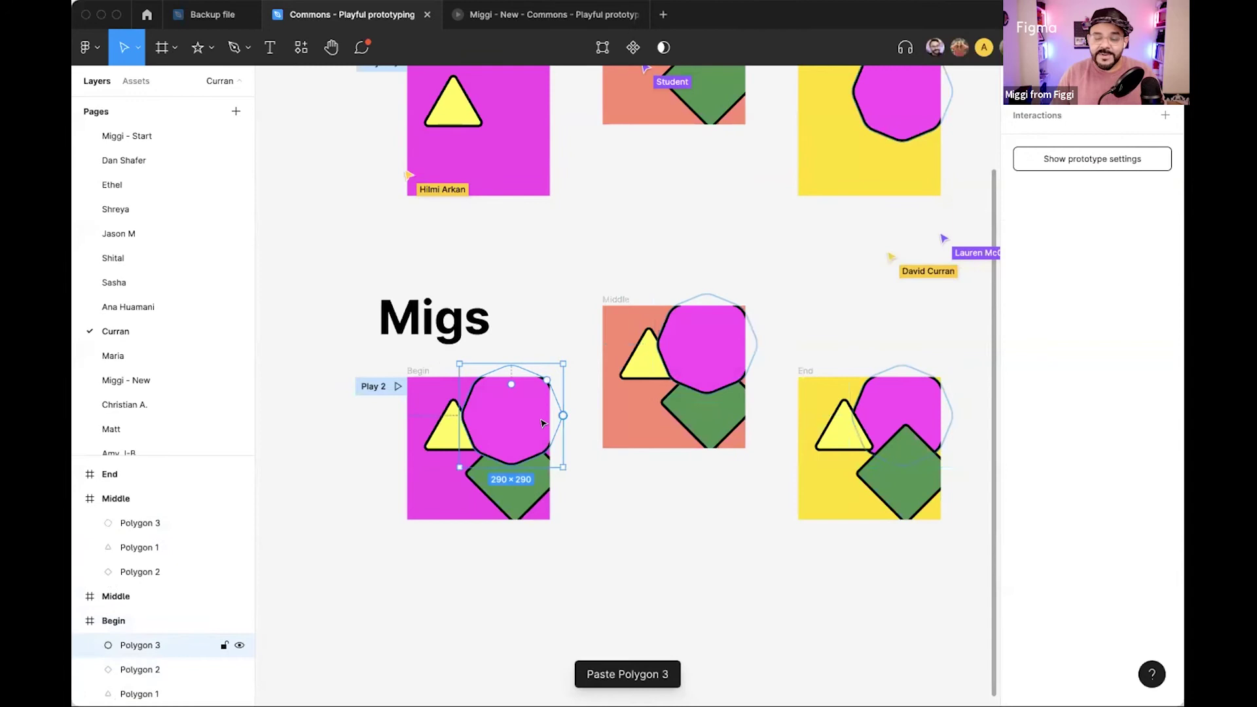
scroll(98, 564, down, 1)
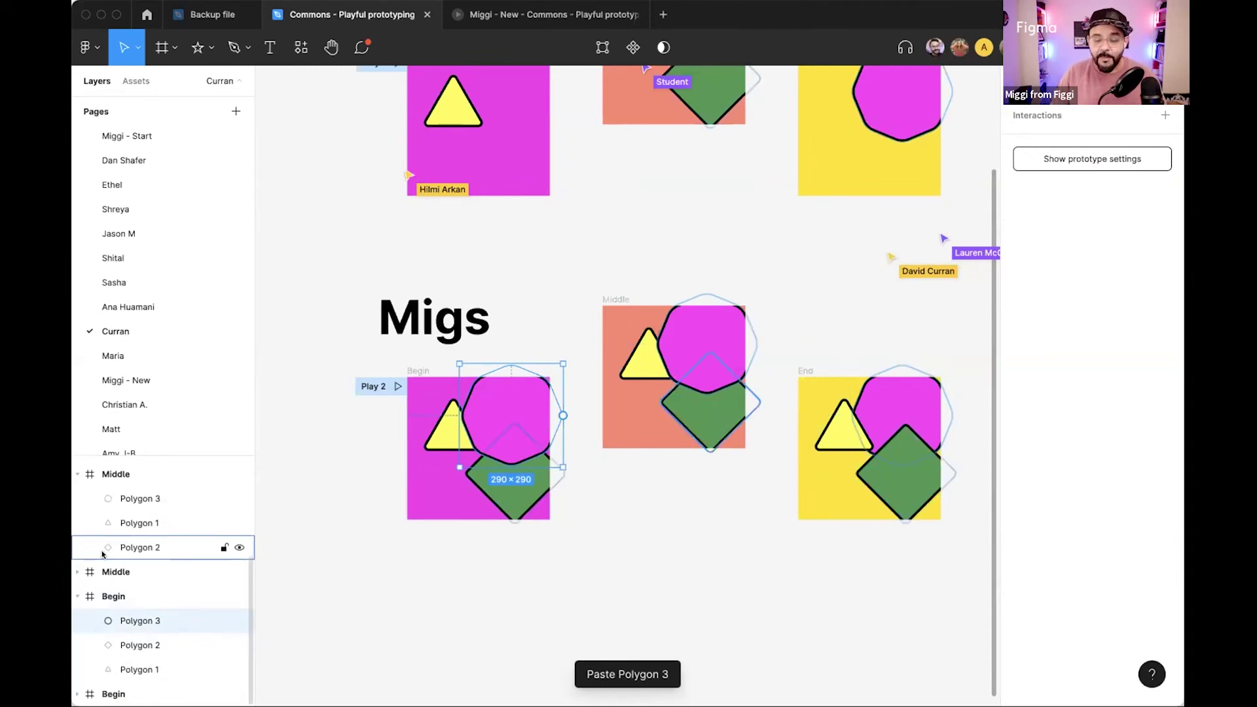
drag(157, 450, 160, 216)
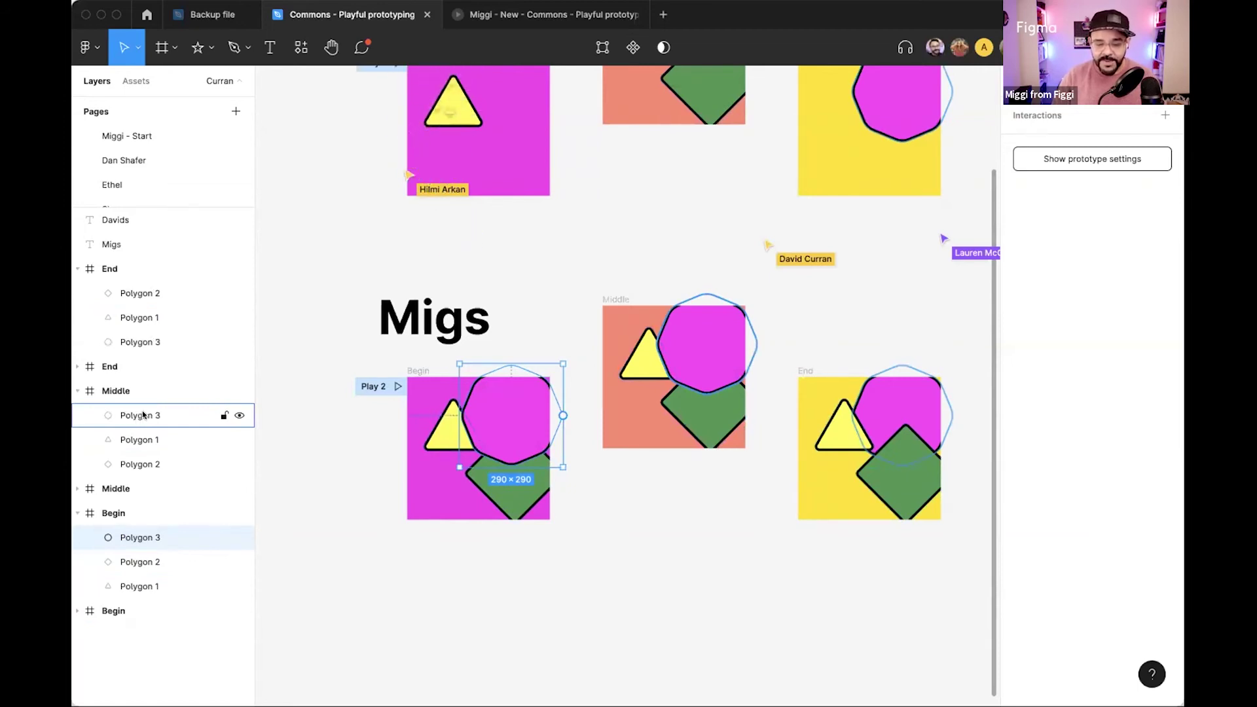
Move the magenta octagon (Polygon 3) to the top of the lower End frame's layers.
click(77, 489)
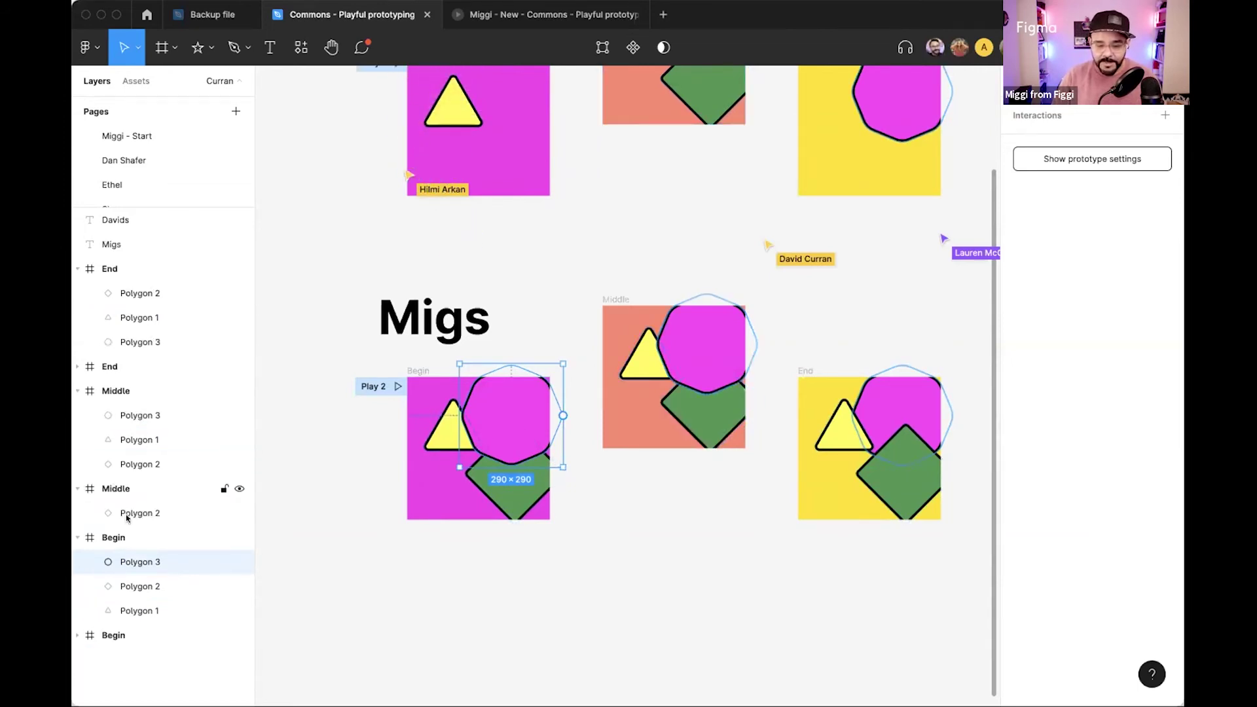
click(134, 488)
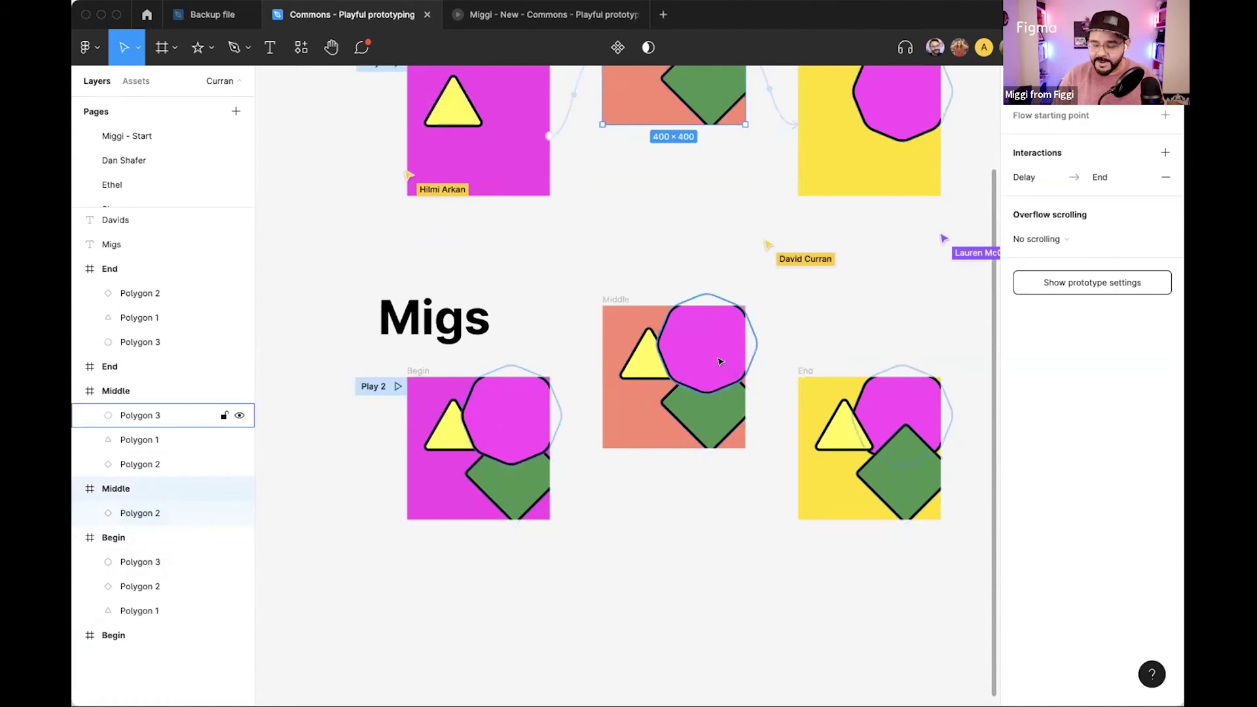
click(626, 300)
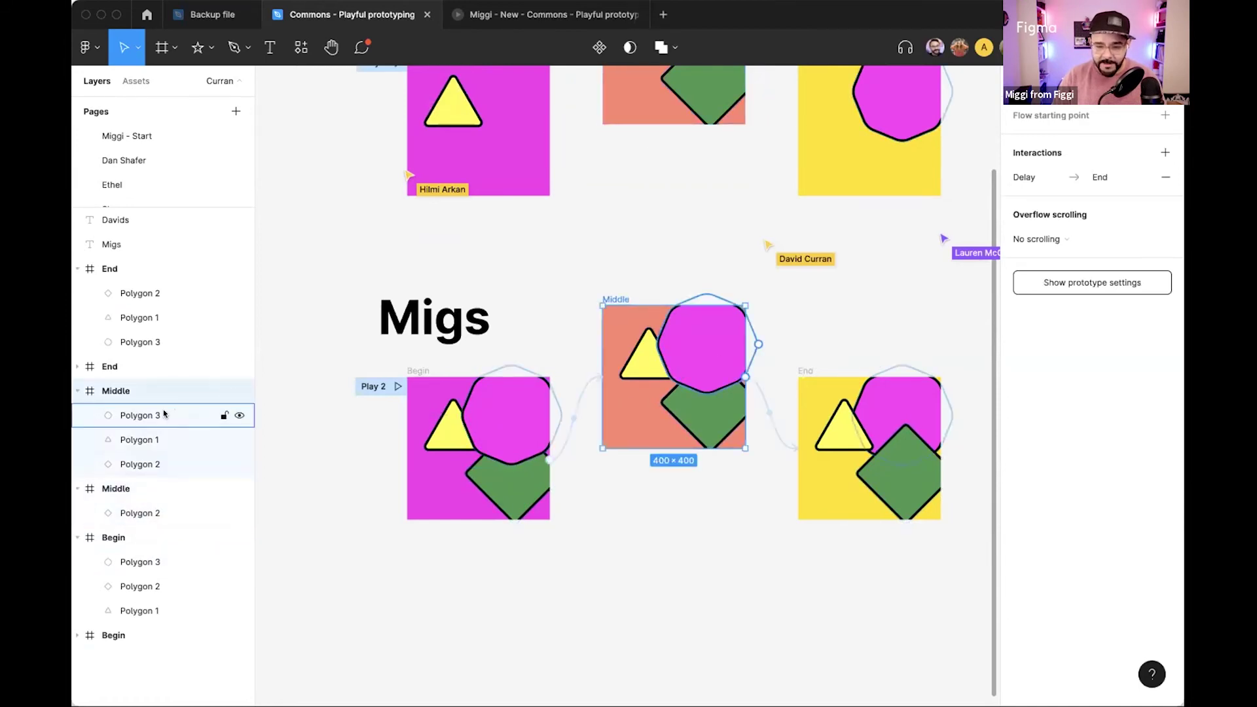
click(803, 374)
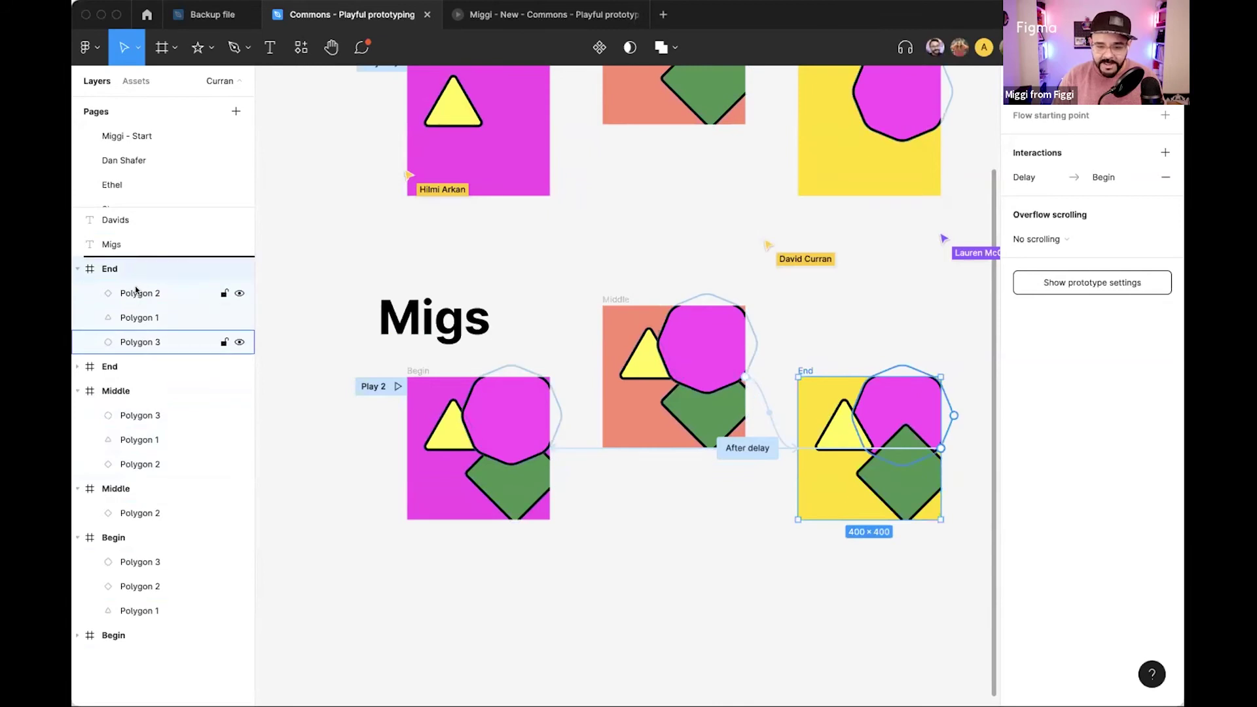
click(147, 343)
mouse_move(143, 316)
mouse_down()
mouse_move(141, 283)
mouse_move(161, 299)
mouse_up()
click(135, 342)
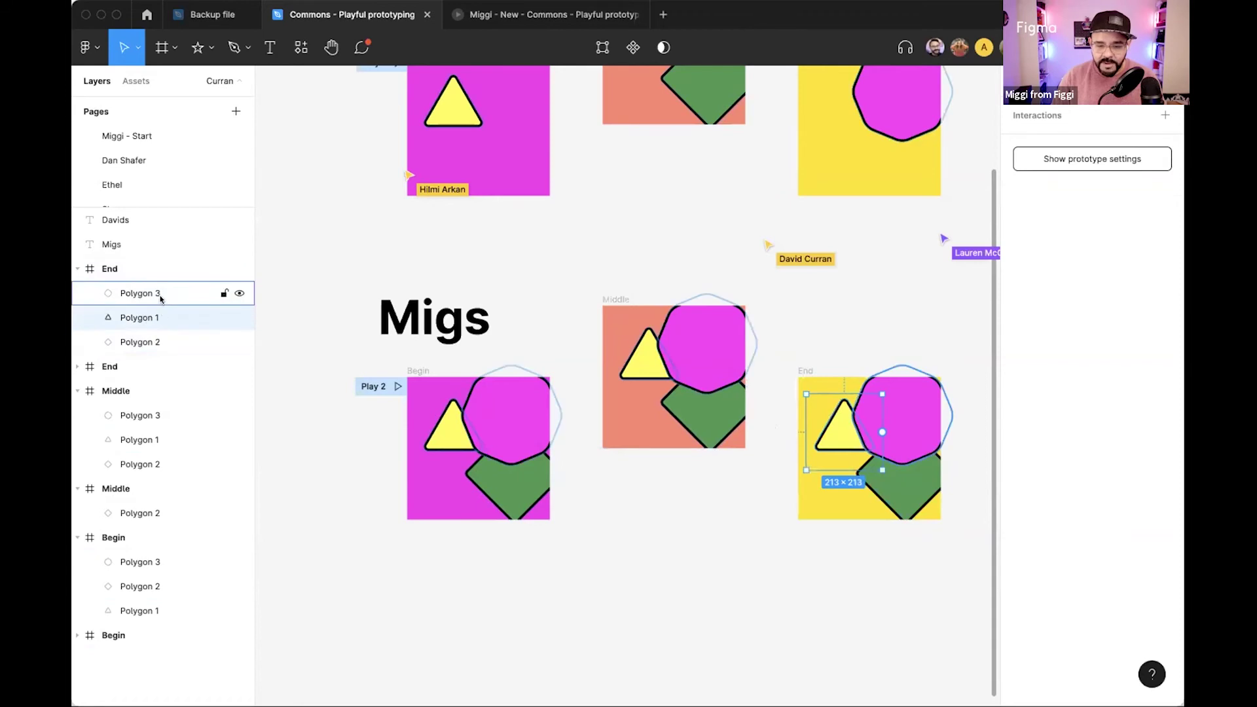
Select the lower Middle, Begin and End frames together.
click(615, 300)
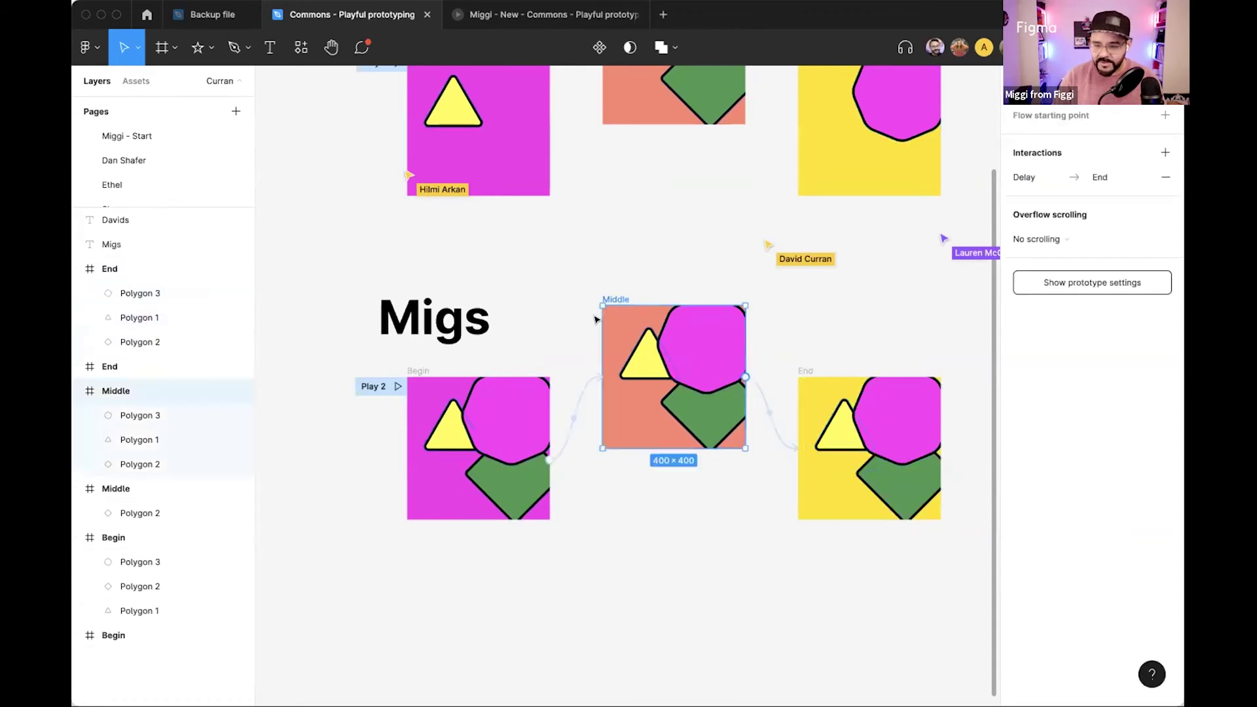
shift+click(428, 370)
shift+click(805, 370)
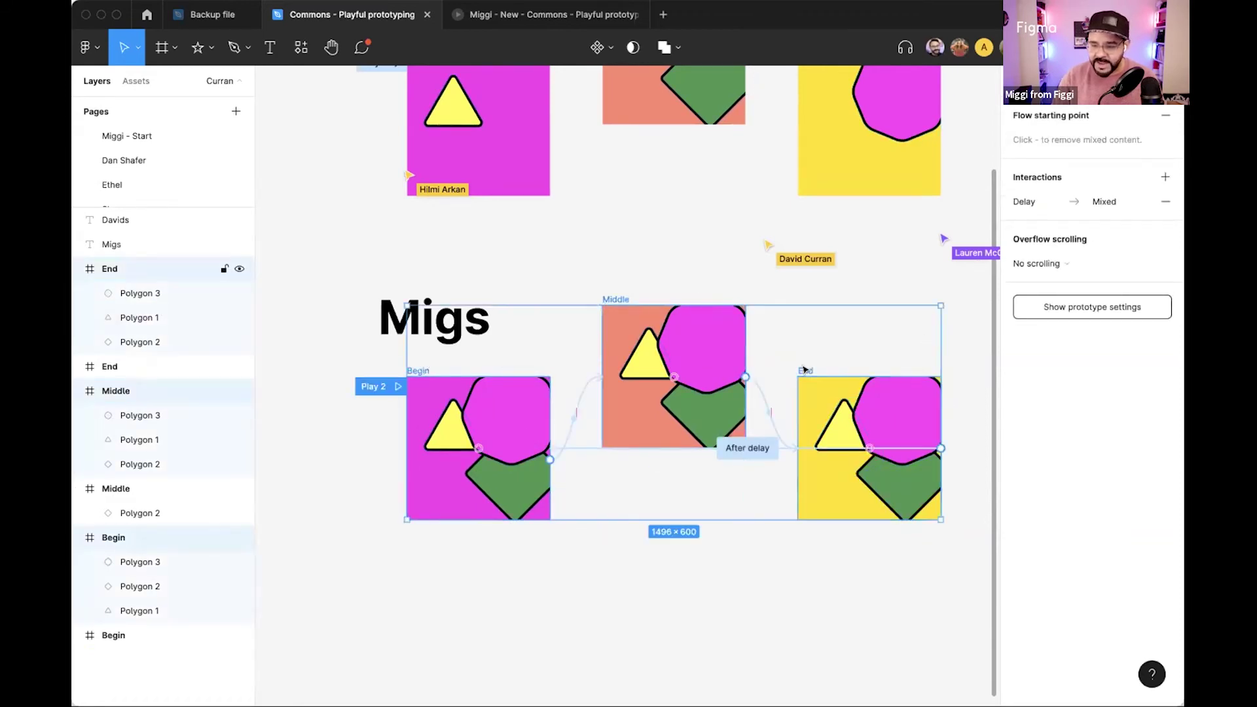
Batch-rename the three lower frames to Mig - Begin, Mig - Middle and Mig - End.
key(super+r)
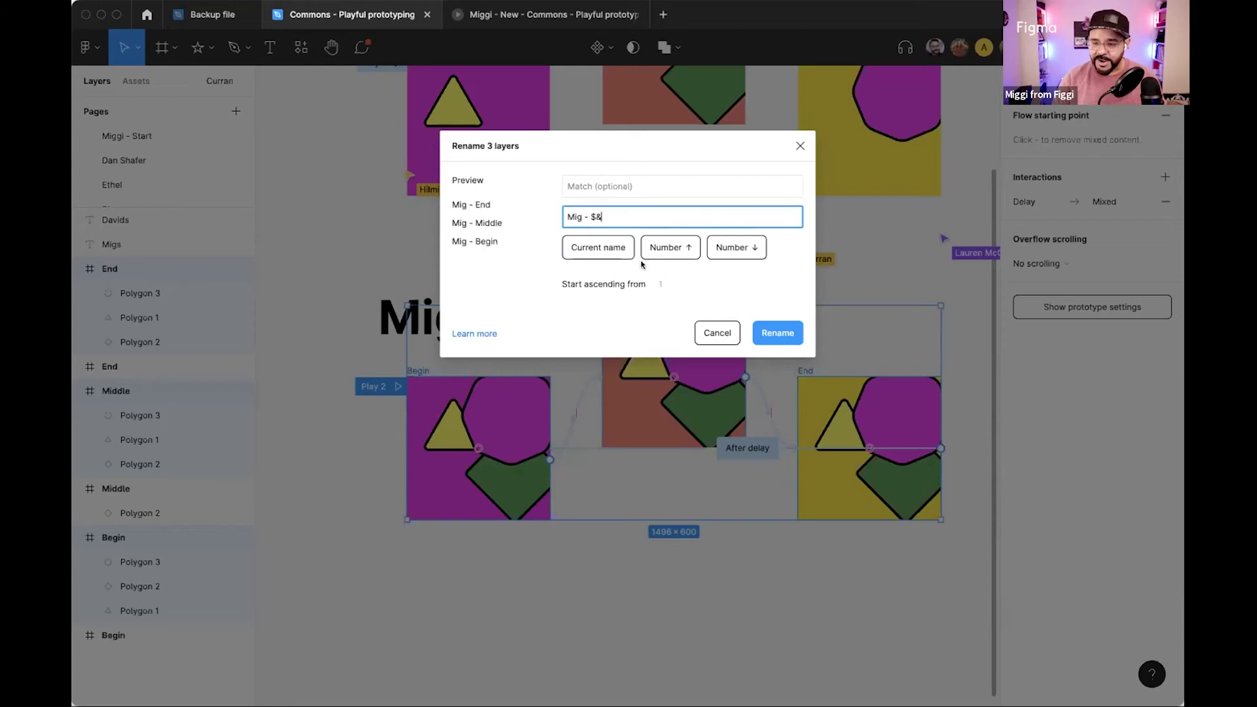
click(778, 334)
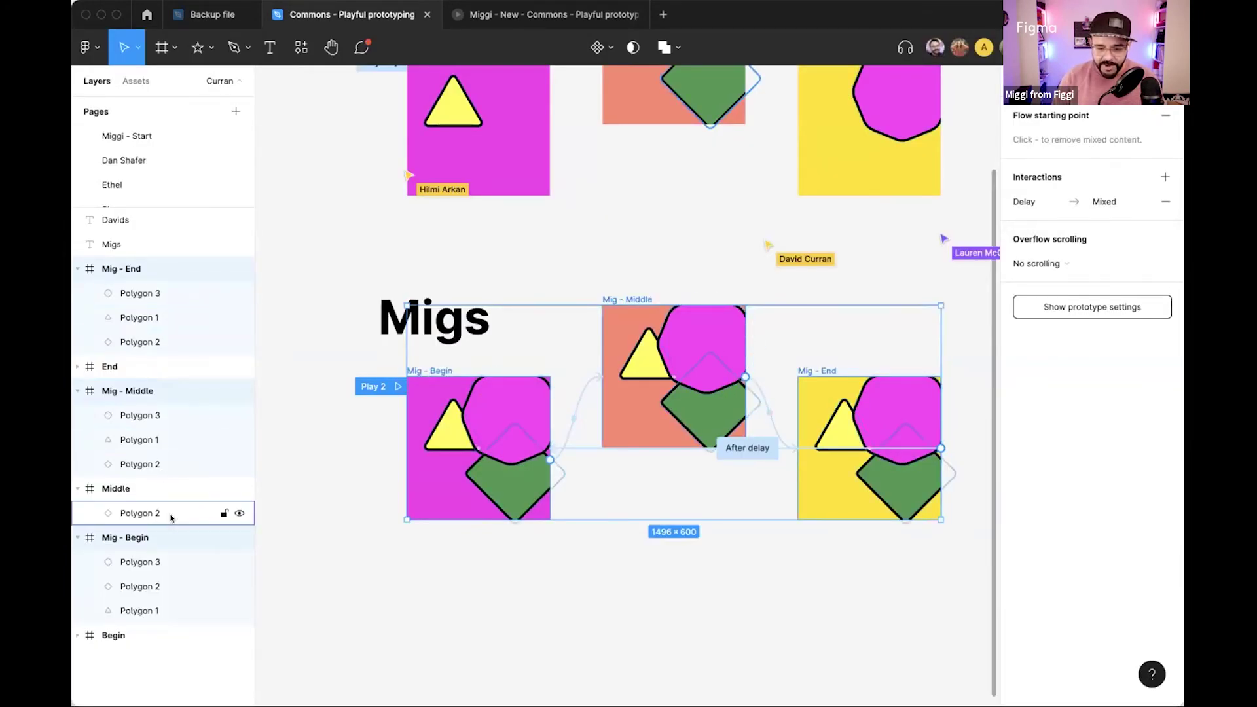
click(141, 612)
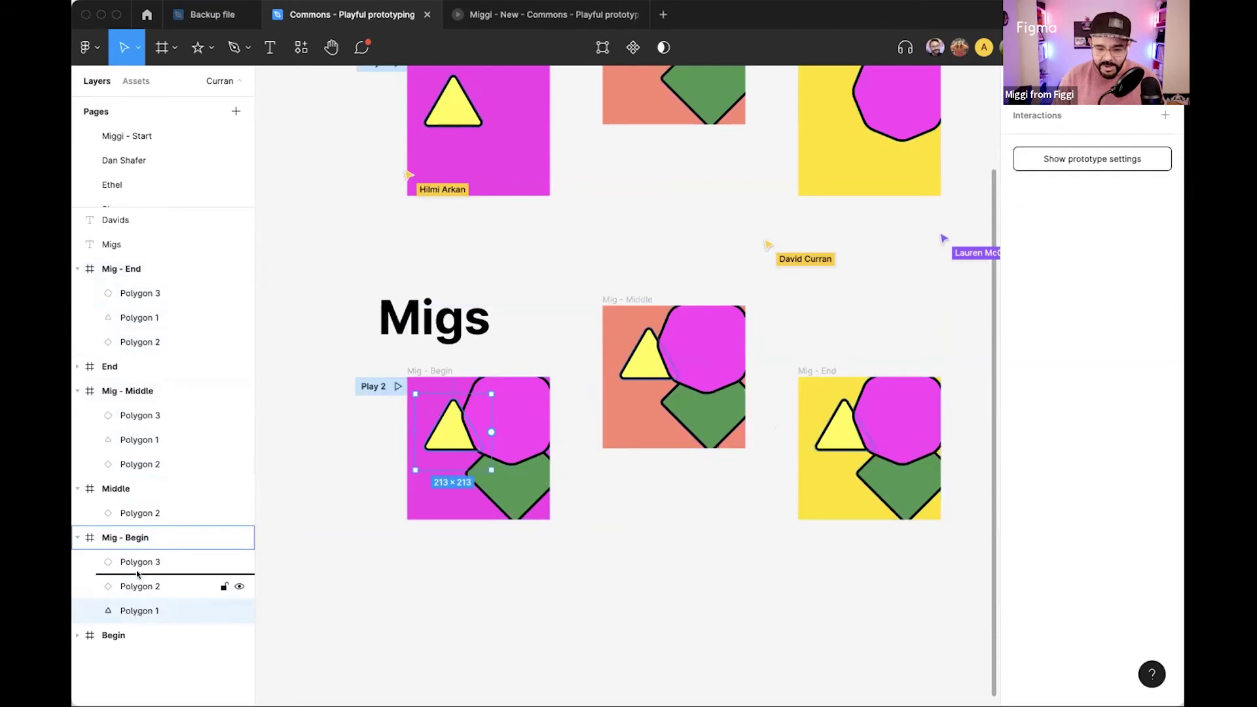
Rearrange the Mig - Begin shapes, enlarging the green diamond to 422×422.
drag(138, 574, 139, 575)
click(443, 522)
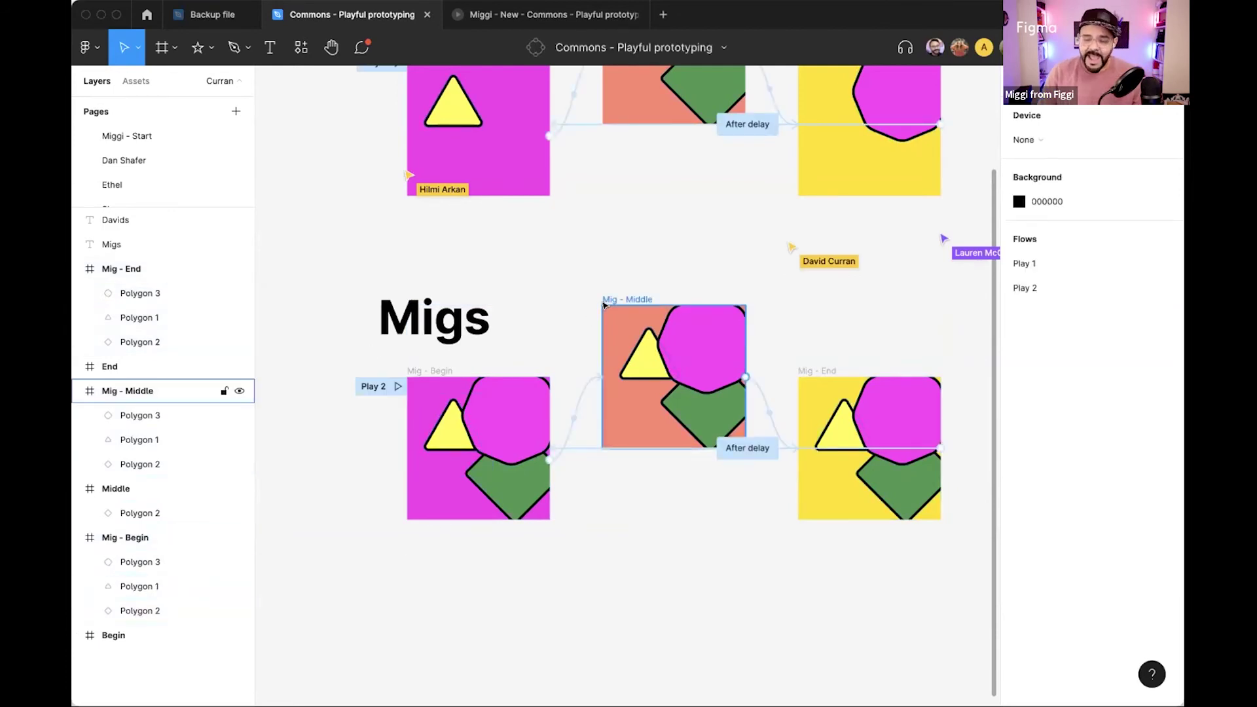
drag(504, 424, 438, 503)
drag(459, 438, 459, 391)
mouse_move(509, 467)
mouse_down()
mouse_move(478, 465)
mouse_move(508, 443)
mouse_up()
drag(534, 505, 604, 581)
drag(708, 384, 545, 447)
In Mig - Middle, move the triangle up-left, push the diamond down, and enlarge the octagon.
click(609, 388)
drag(609, 391, 580, 354)
click(651, 438)
drag(655, 445, 632, 486)
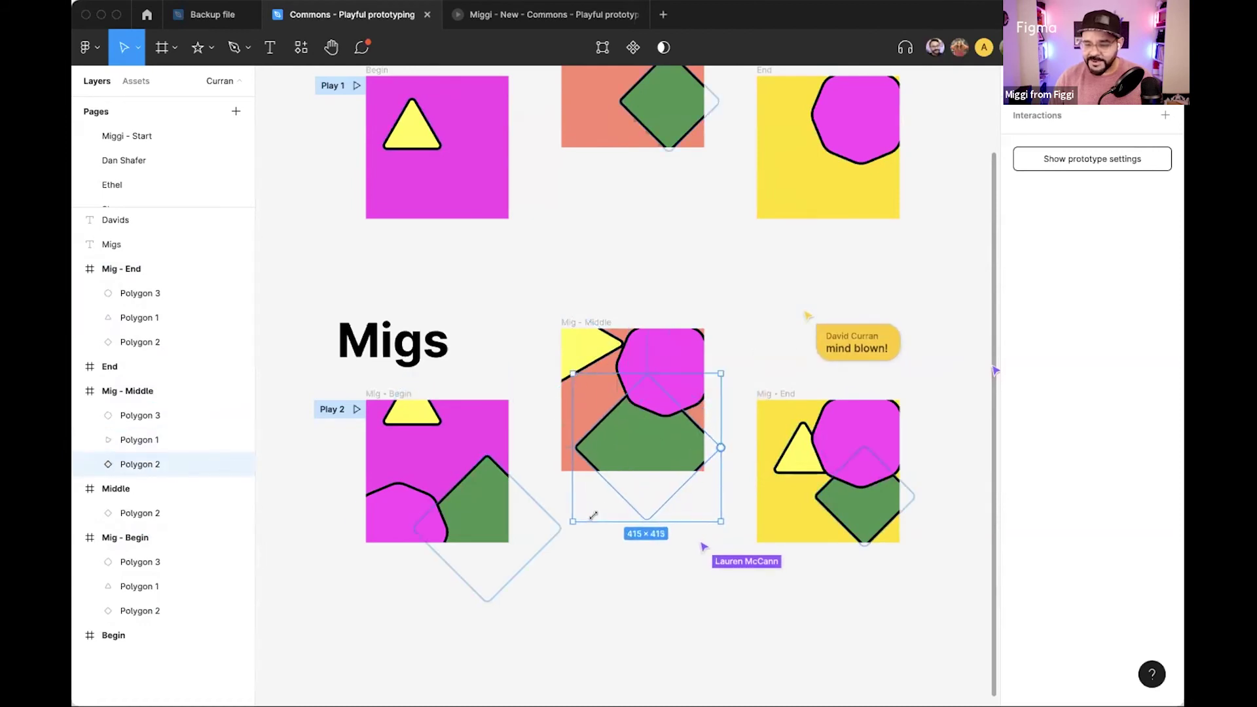
click(650, 381)
drag(650, 382, 637, 410)
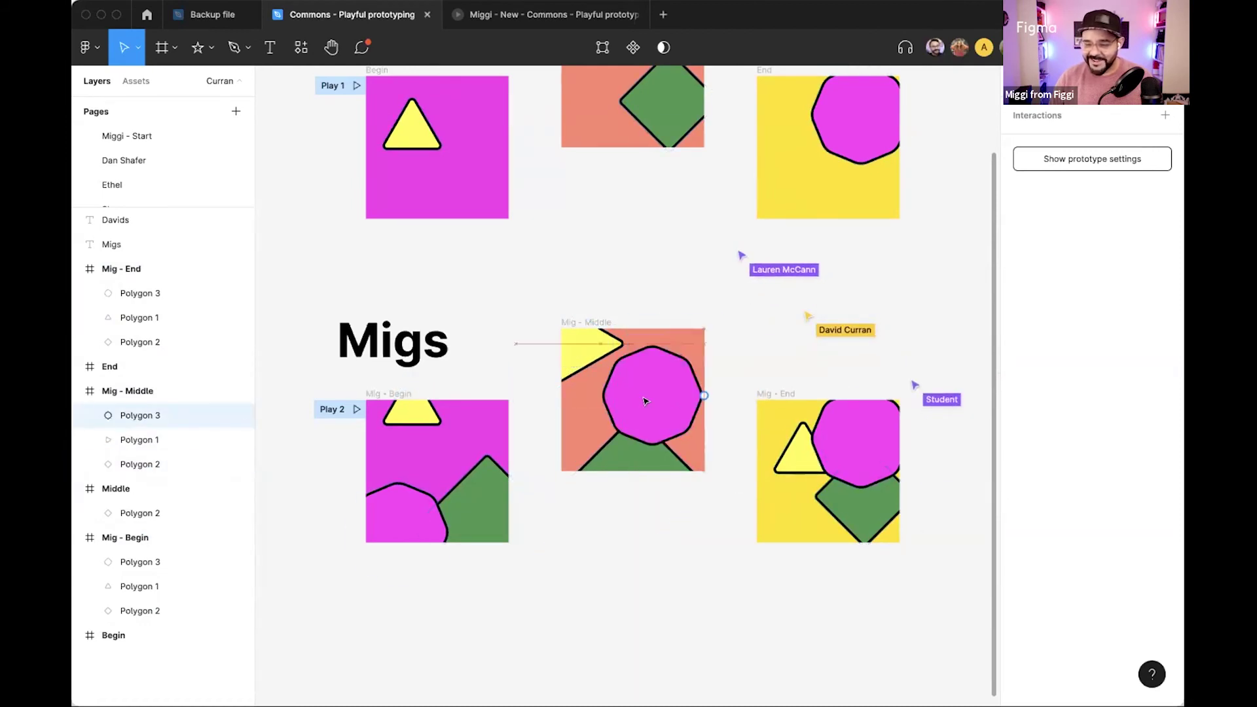
drag(699, 442, 725, 413)
In Mig - End, enlarge the triangle to 339×339 and the diamond to 357×357.
click(787, 465)
drag(788, 465, 776, 540)
click(845, 468)
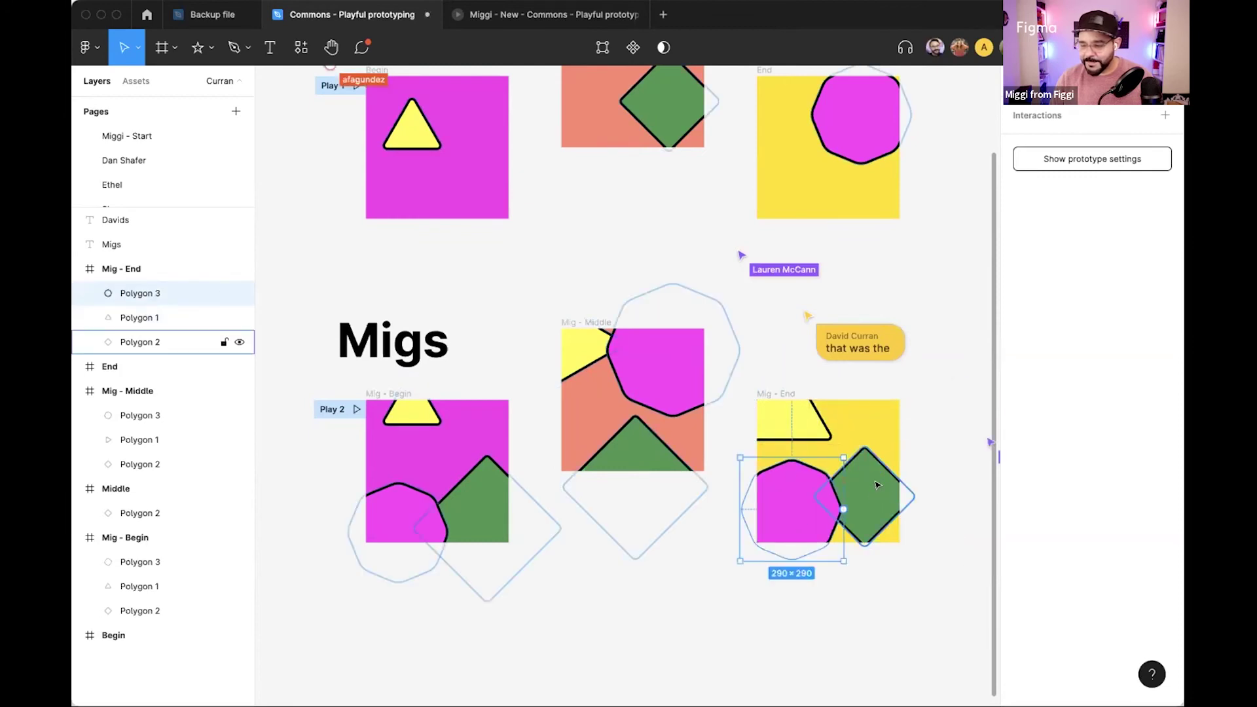
drag(878, 485, 878, 460)
drag(817, 414, 783, 382)
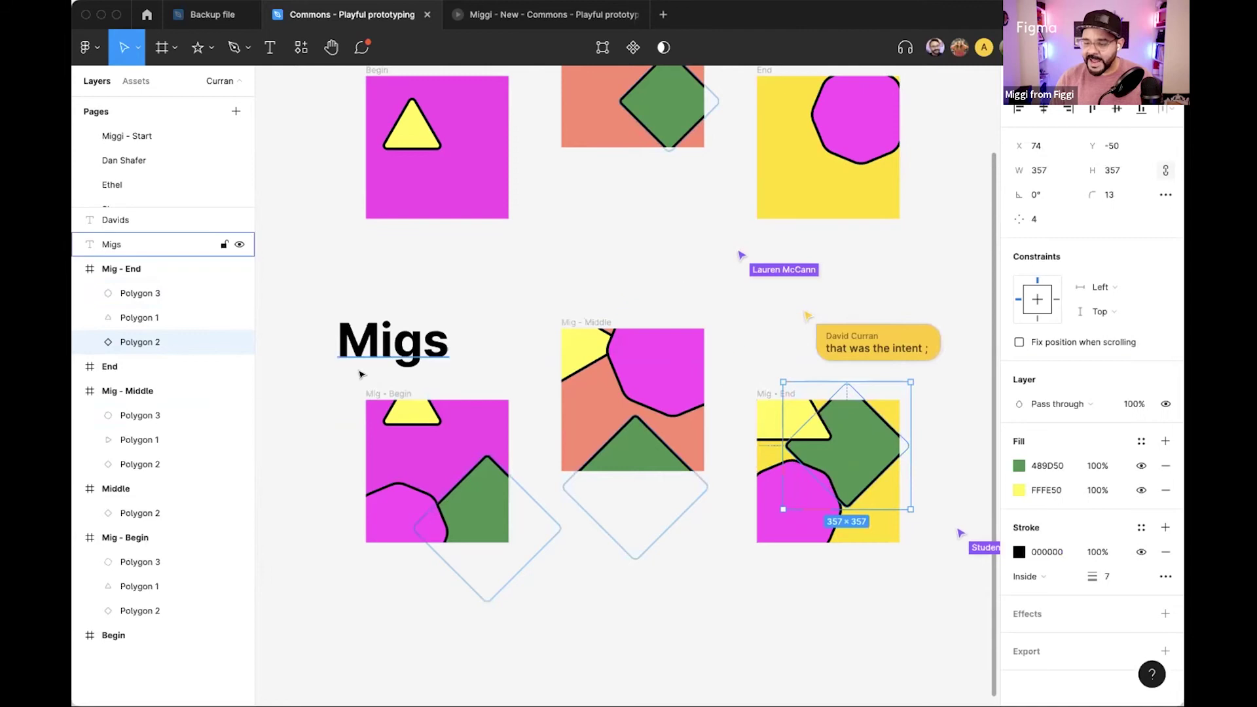
Change the Mig - End diamond's fill hue to blue.
click(1018, 466)
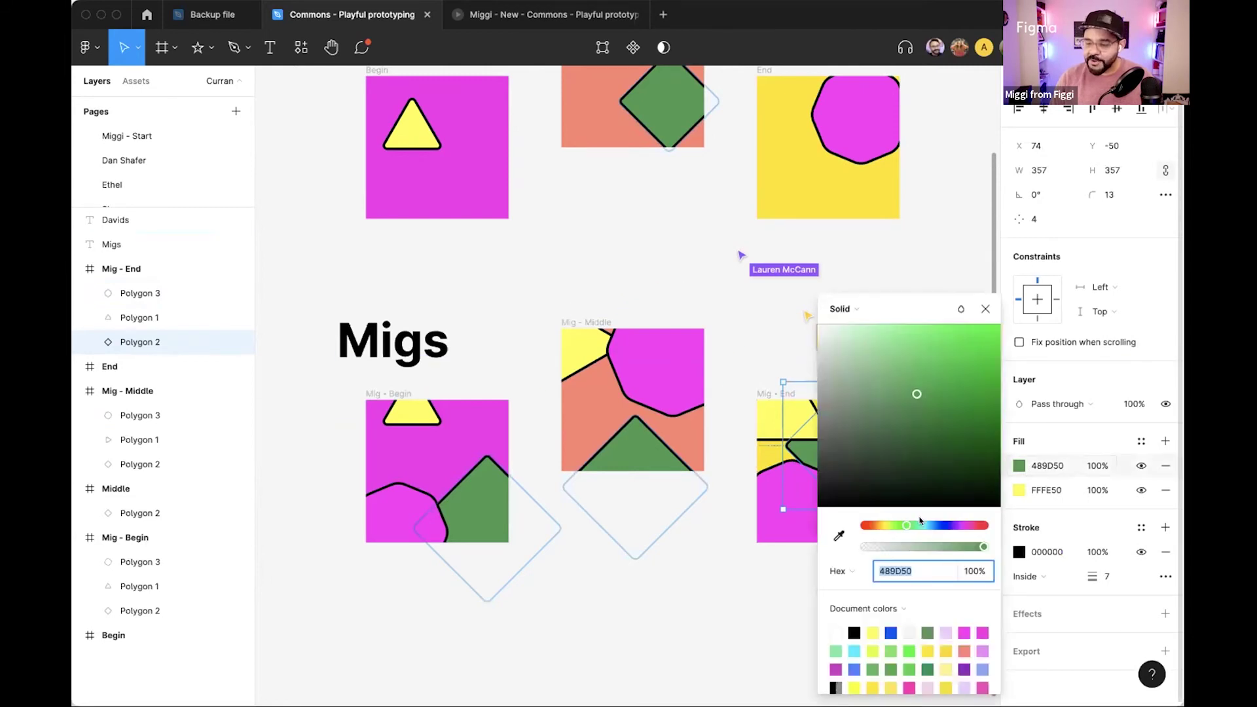
drag(921, 524, 936, 410)
click(591, 491)
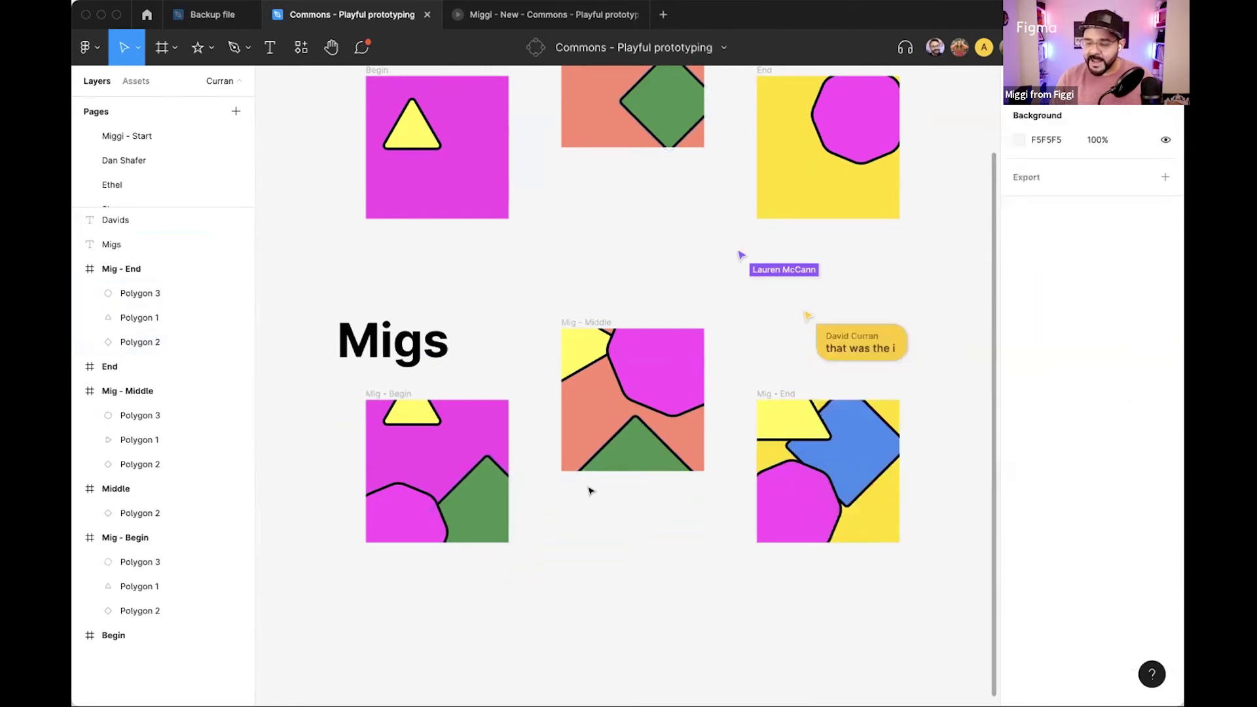
Lighten the Mig - Middle triangle's fill and shift its hue to yellow.
click(620, 450)
click(1019, 466)
drag(918, 393, 936, 337)
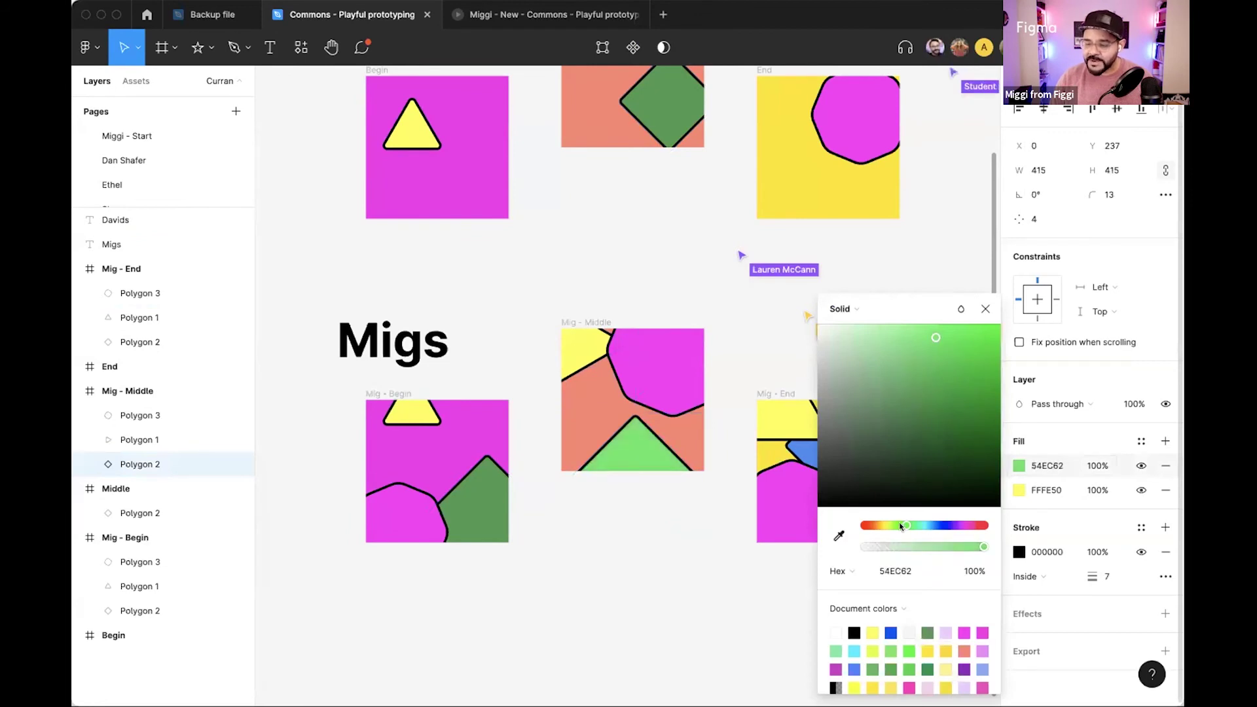
drag(901, 526, 879, 521)
click(668, 576)
Change the Mig - Begin frame's fill from F60DED to blue 0D40F6.
click(421, 441)
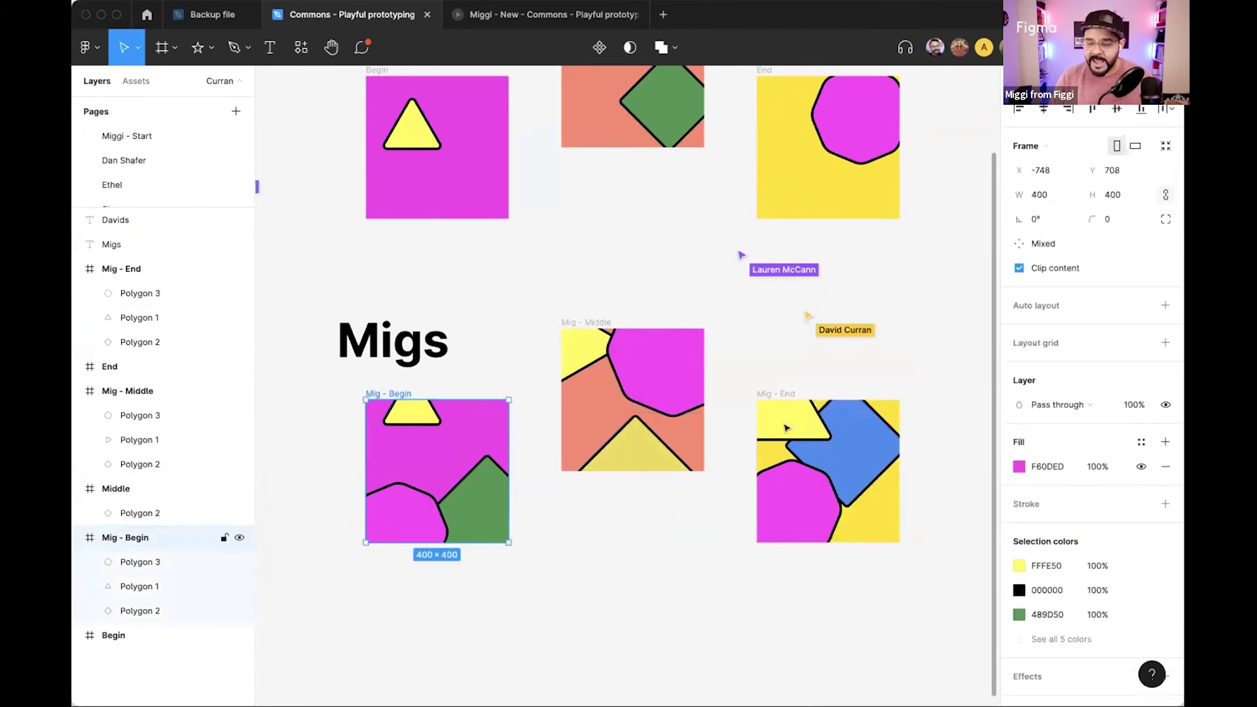
click(1017, 467)
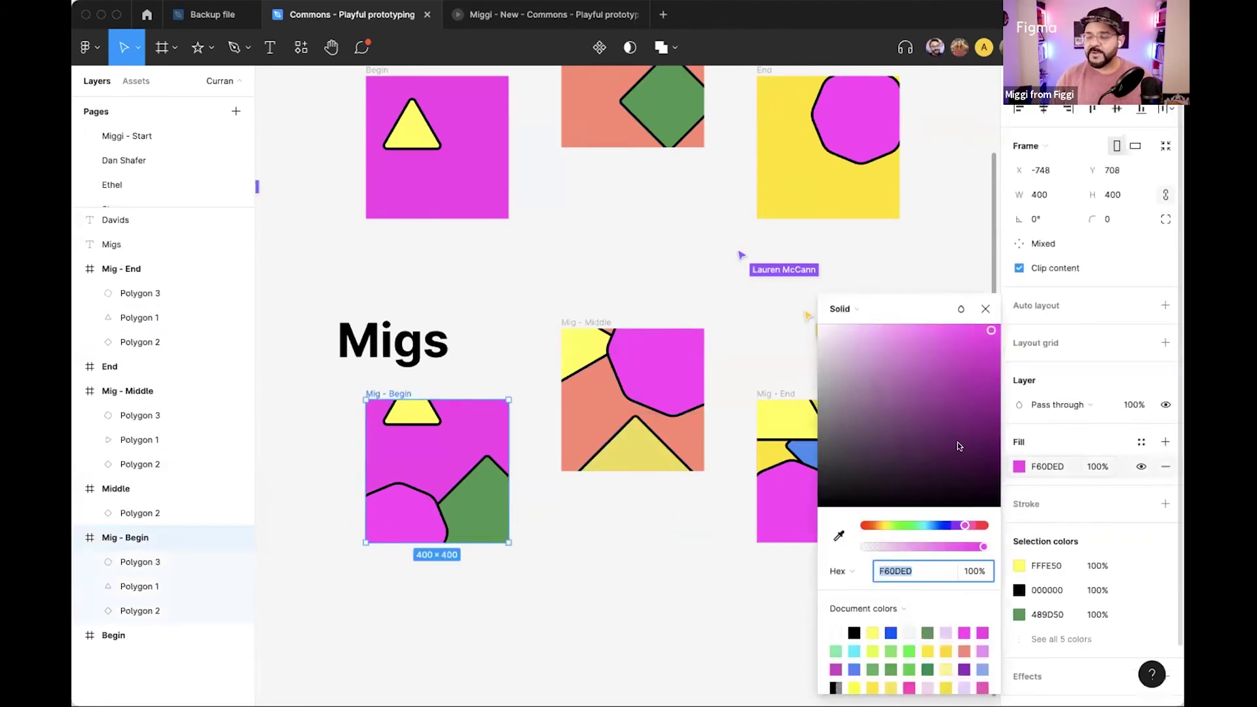
click(940, 525)
click(985, 309)
click(659, 250)
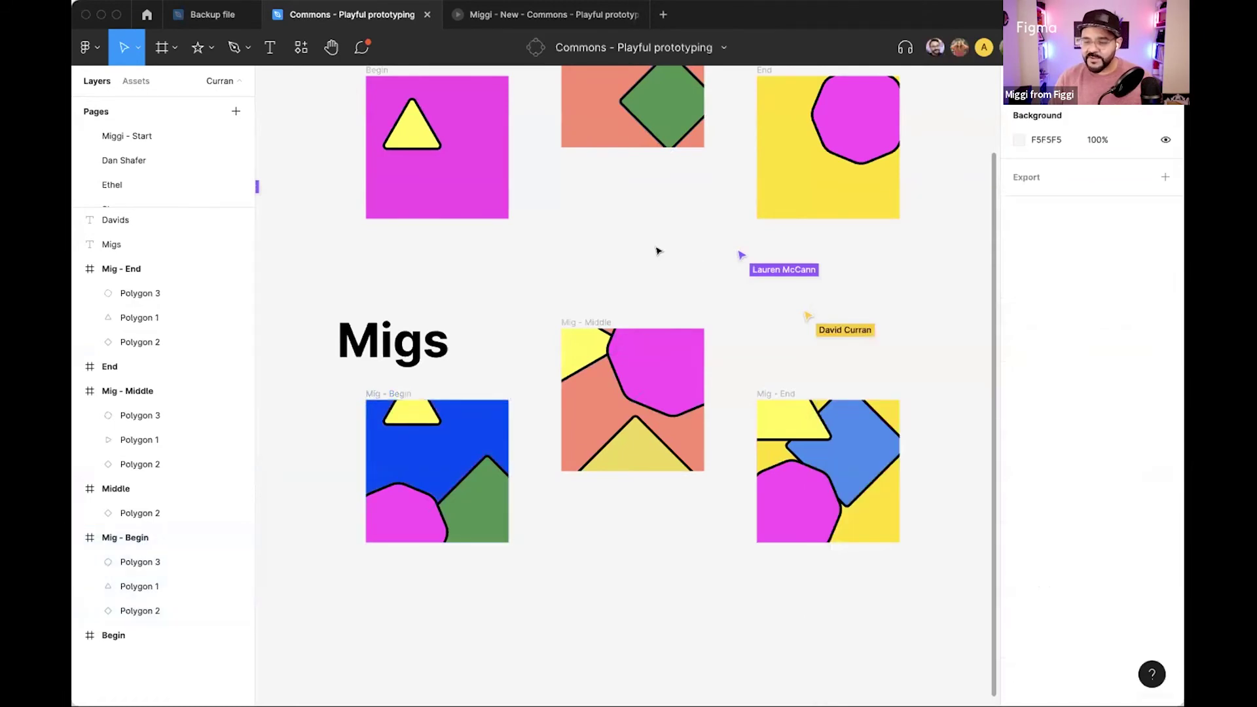
scroll(662, 266, up, 1)
key(c)
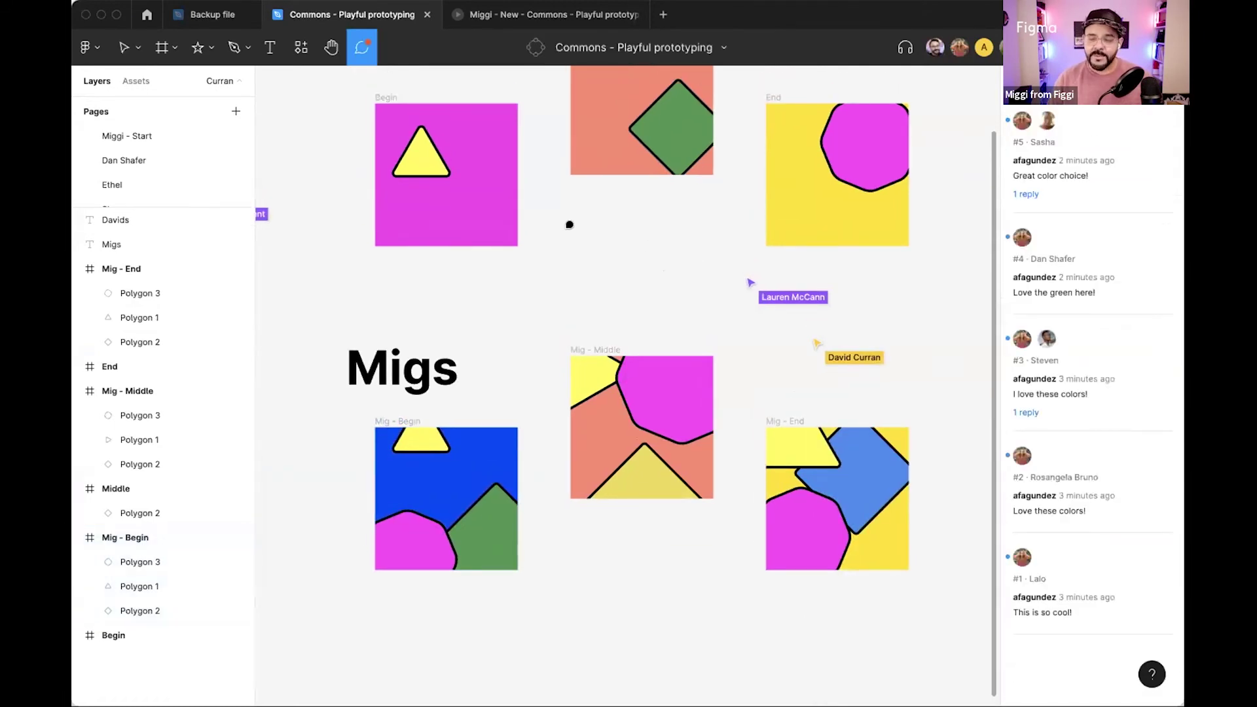
text(H)
text(ey @dav)
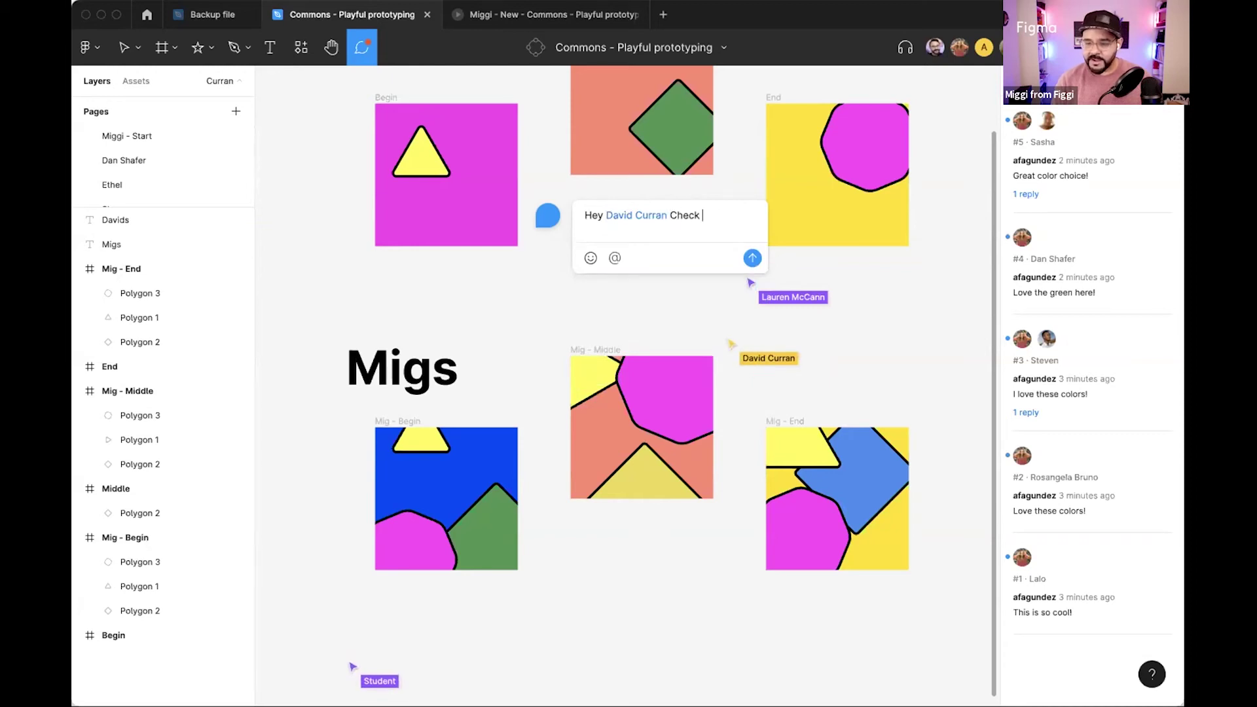
text(Check my example op)
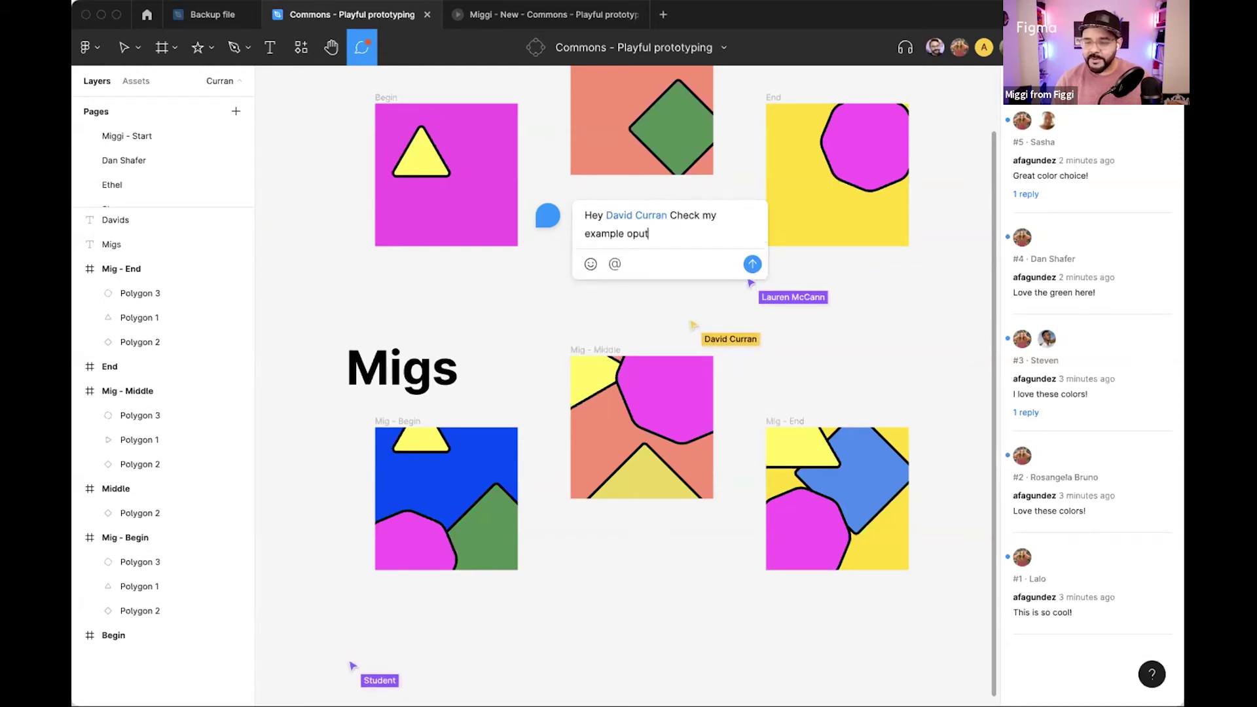
text(ut)
key(Return)
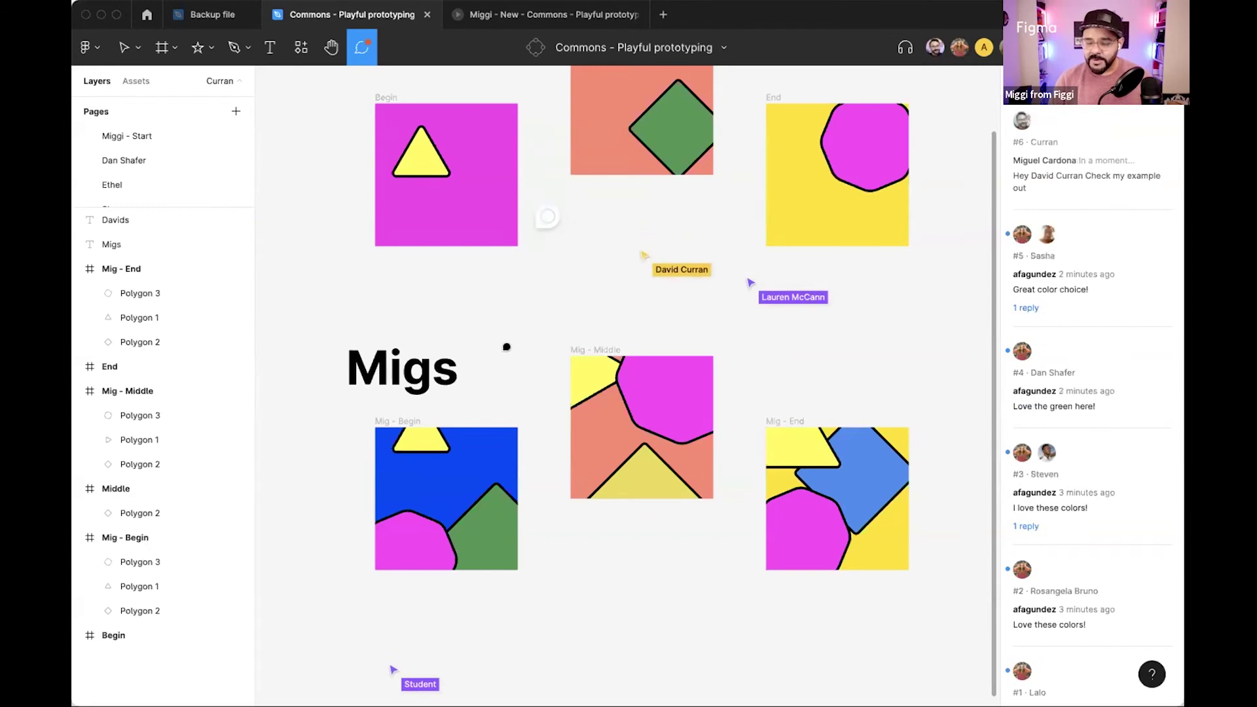
Show the prototype flows and present the prototype starting from Mig - Begin.
key(Escape)
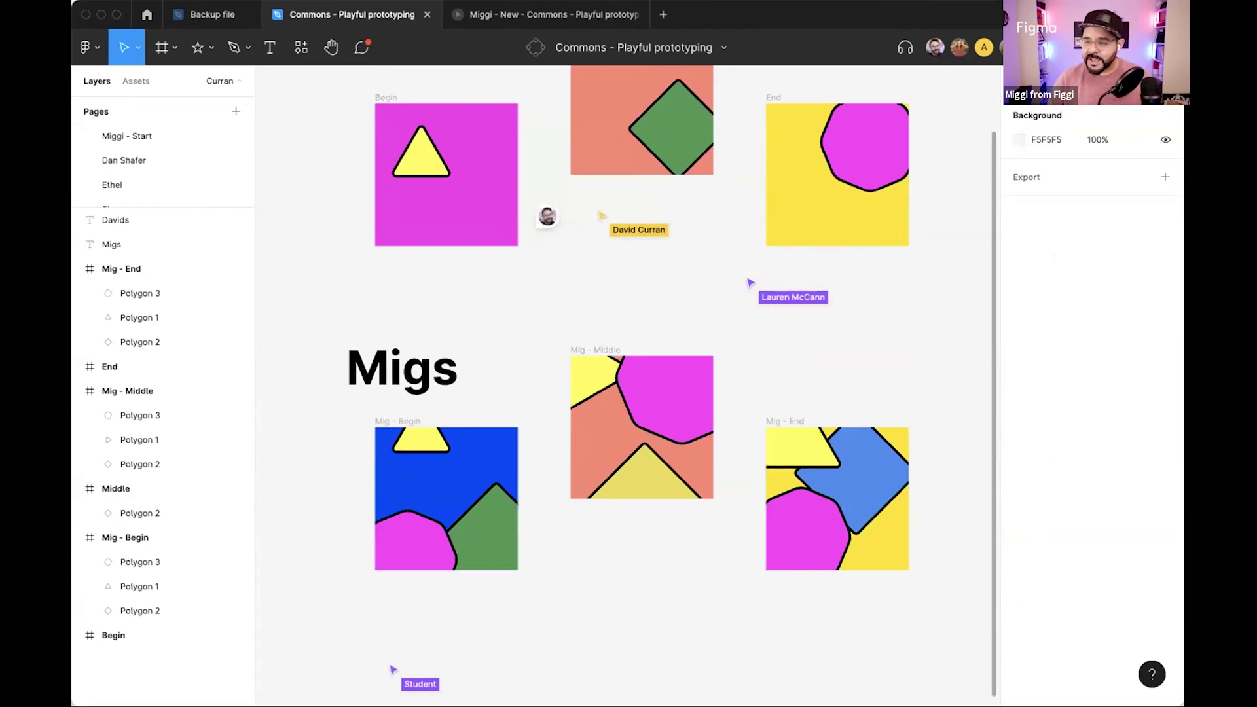
key(shift+e)
click(365, 438)
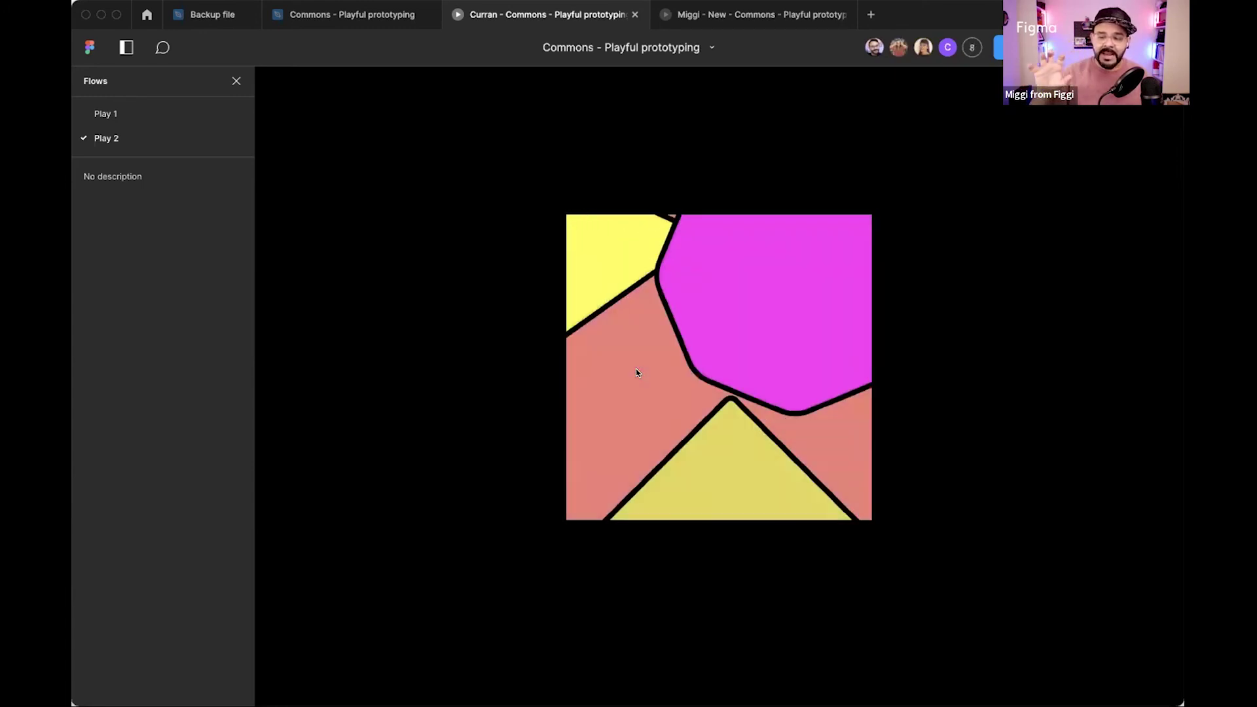
Play the Play 1 and Play 2 flows, switching between them several times.
click(105, 114)
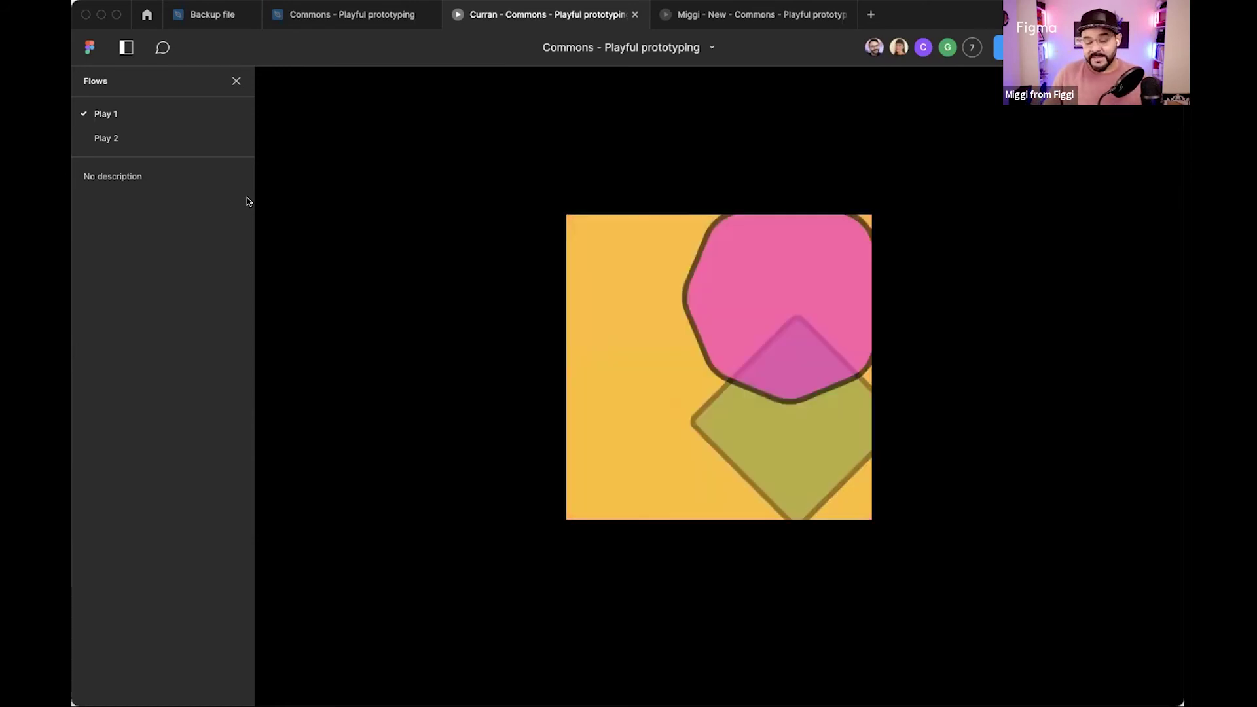
click(151, 141)
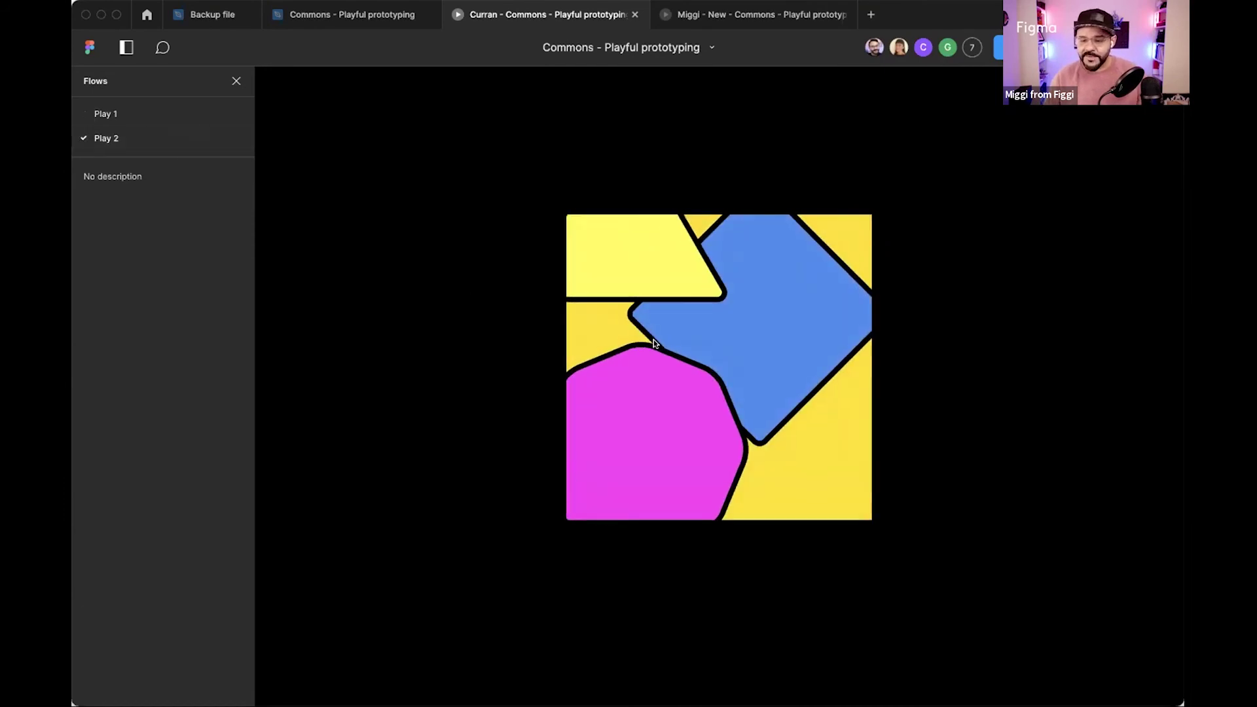
click(100, 115)
click(103, 141)
click(101, 113)
click(104, 140)
click(102, 114)
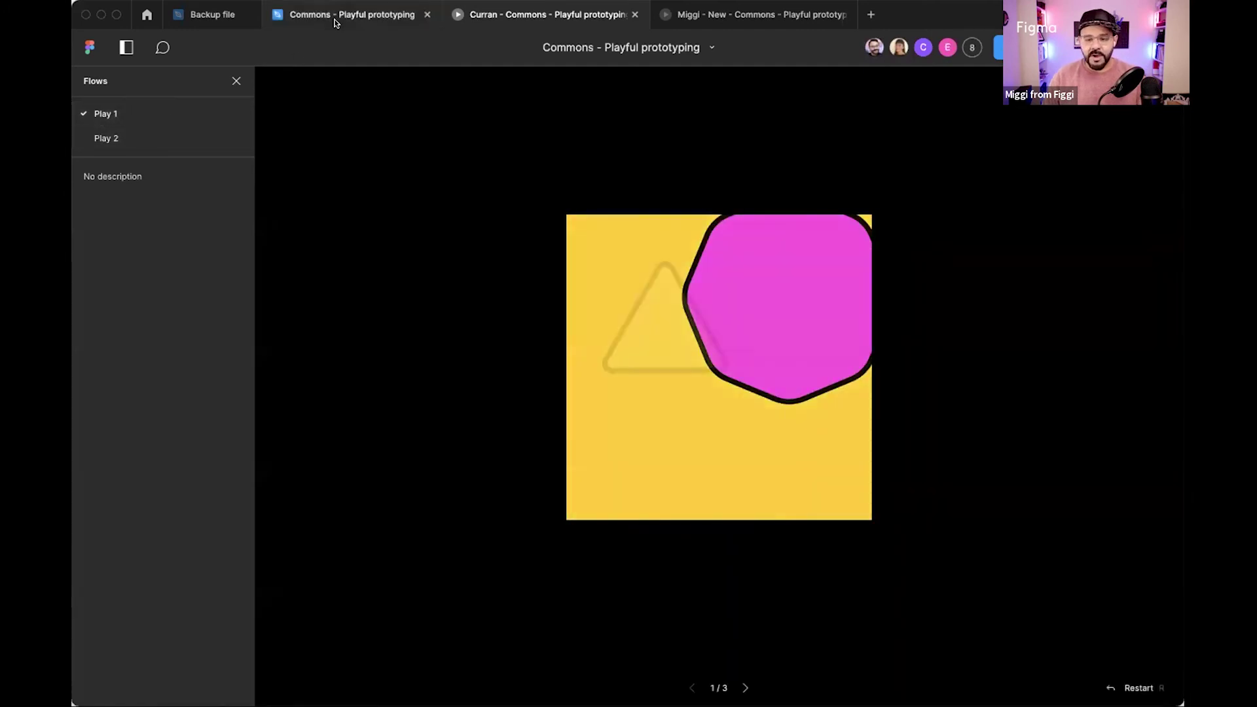
Return to the design editor and deselect the Mig - Begin frame.
click(335, 18)
click(496, 296)
scroll(496, 296, down, 3)
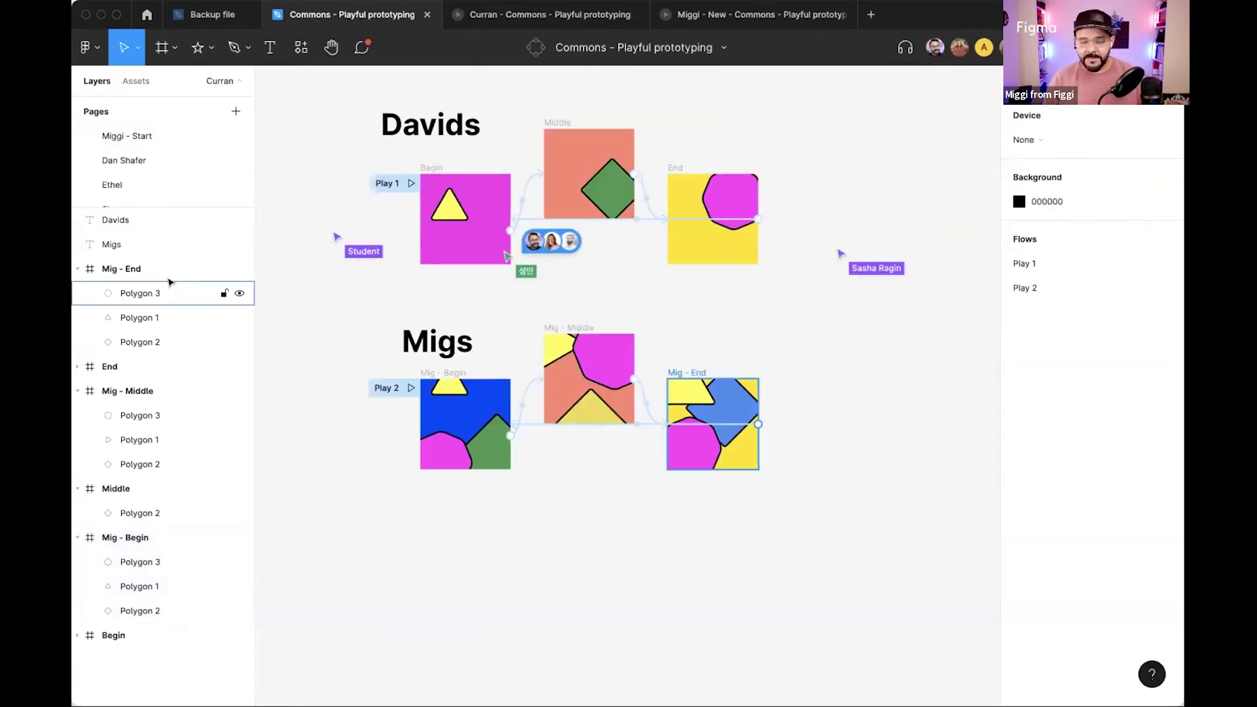
Present another student's Play 4 flow, then close it and return to the editor.
click(129, 184)
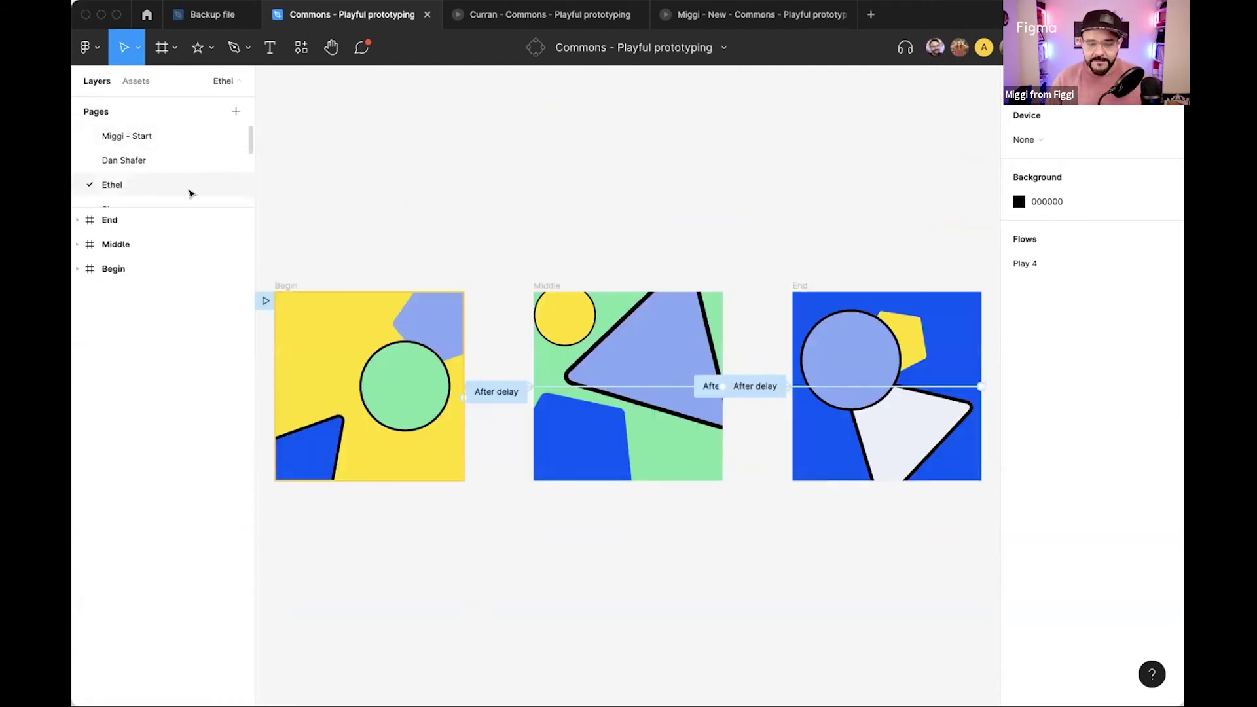
scroll(380, 213, down, 3)
scroll(394, 187, left, 2)
click(381, 247)
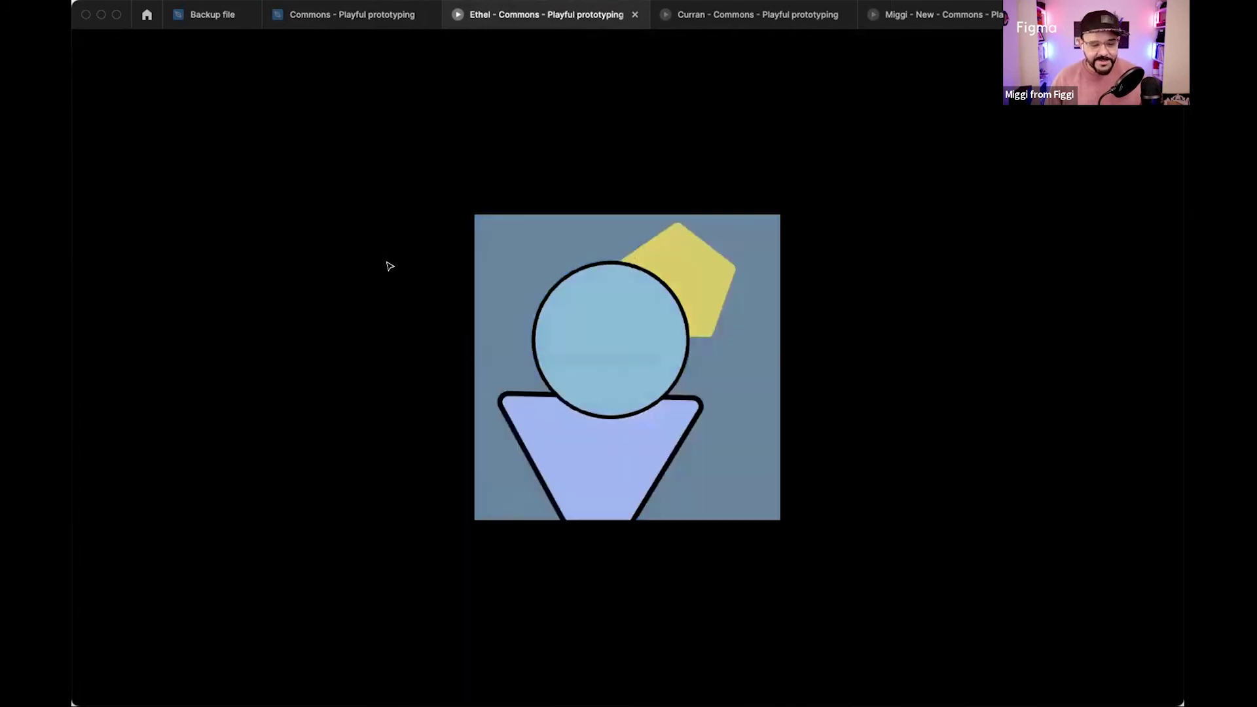
key(super+w)
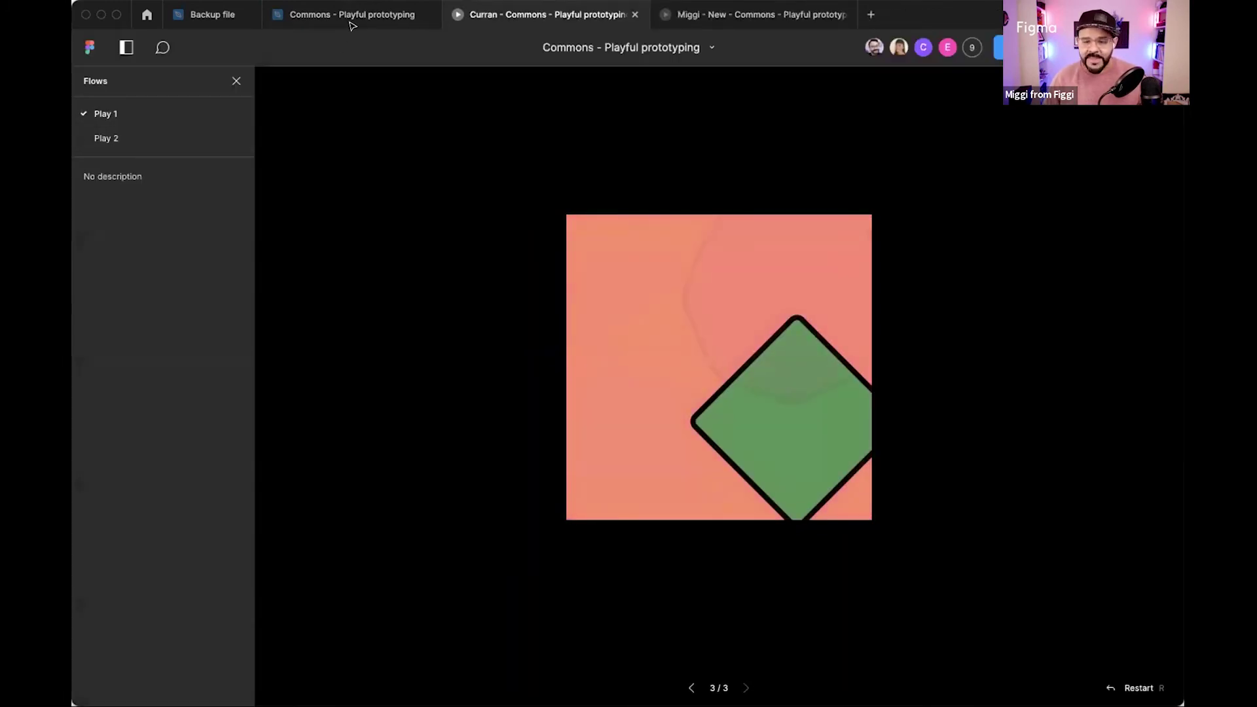
click(352, 16)
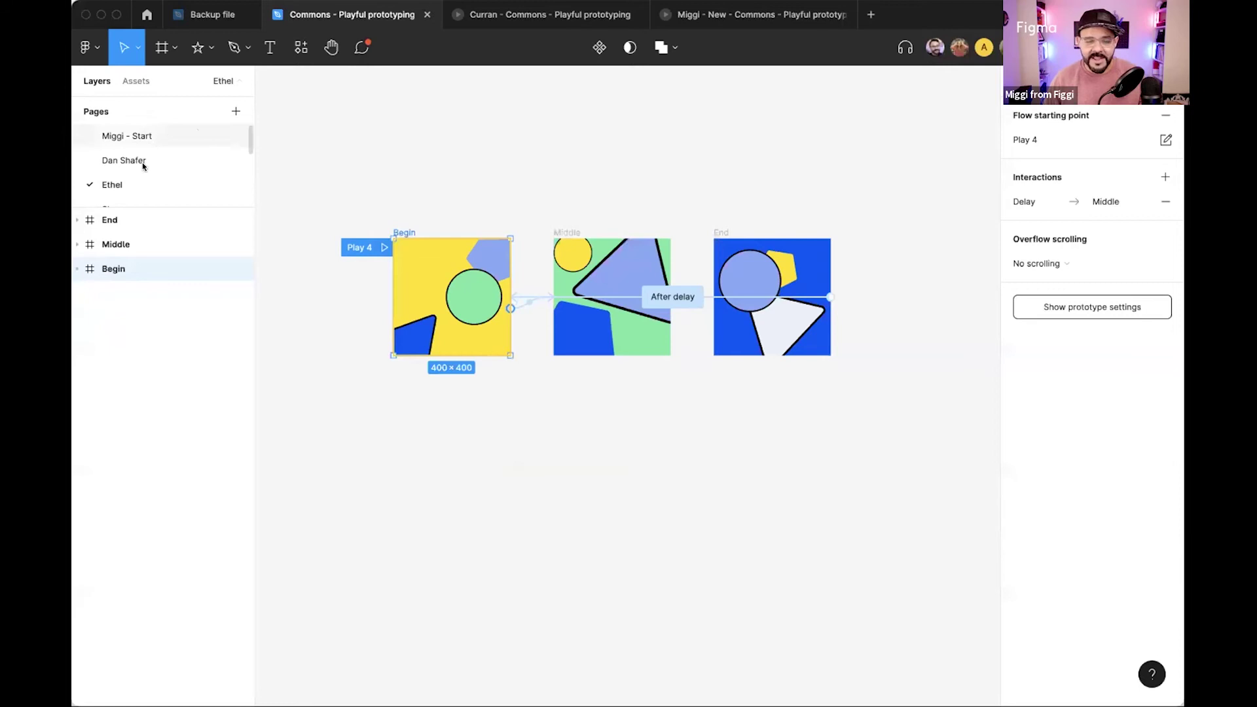
On the Start page, scroll to an empty canvas area and open the shape tools list.
click(140, 136)
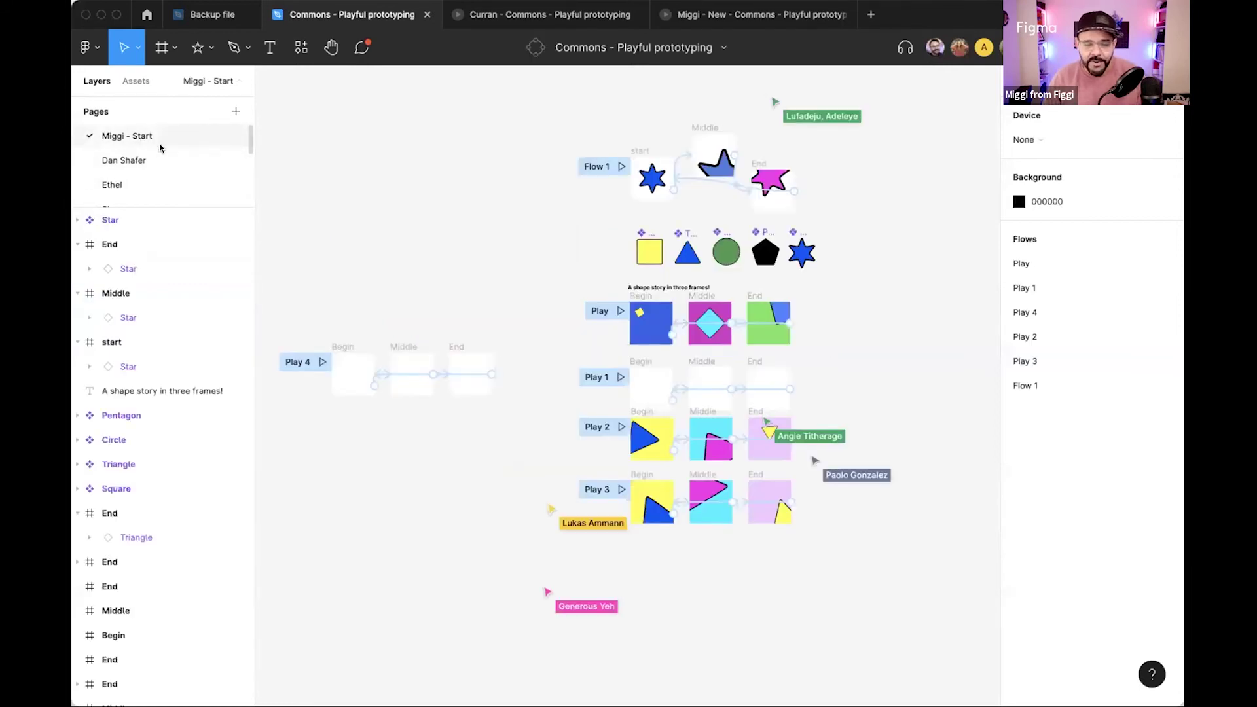
scroll(387, 229, left, 3)
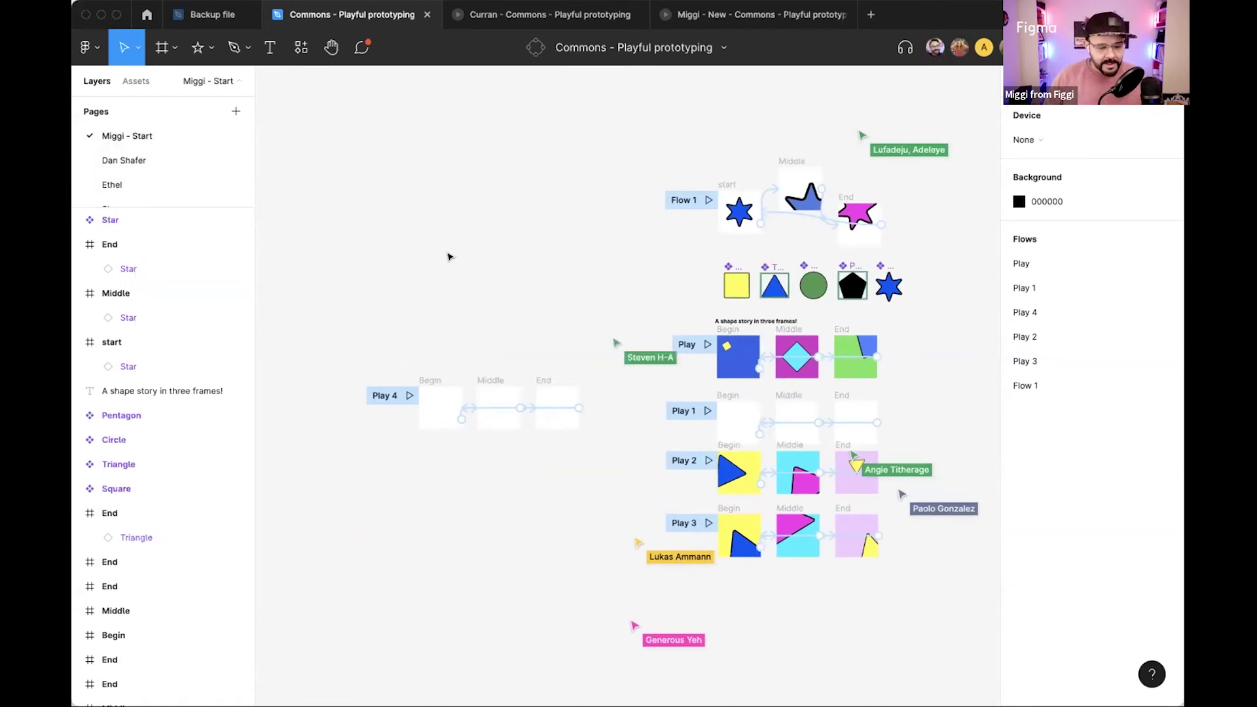
scroll(432, 257, up, 3)
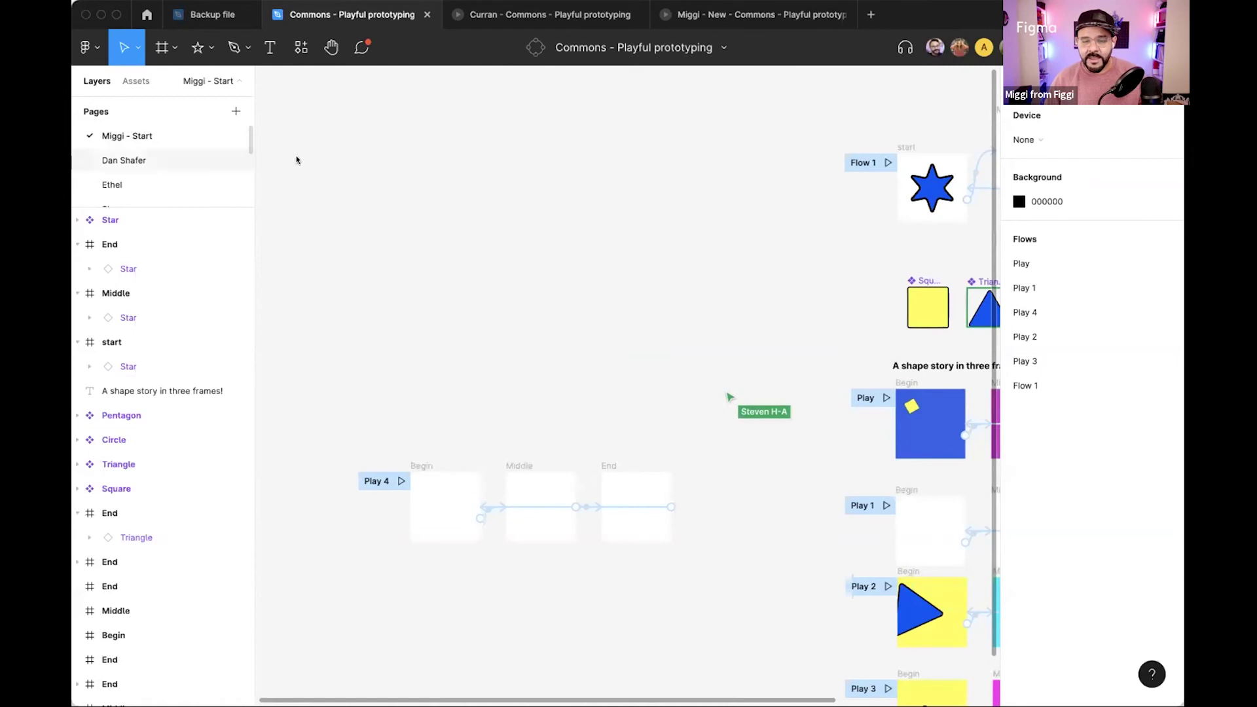
click(935, 47)
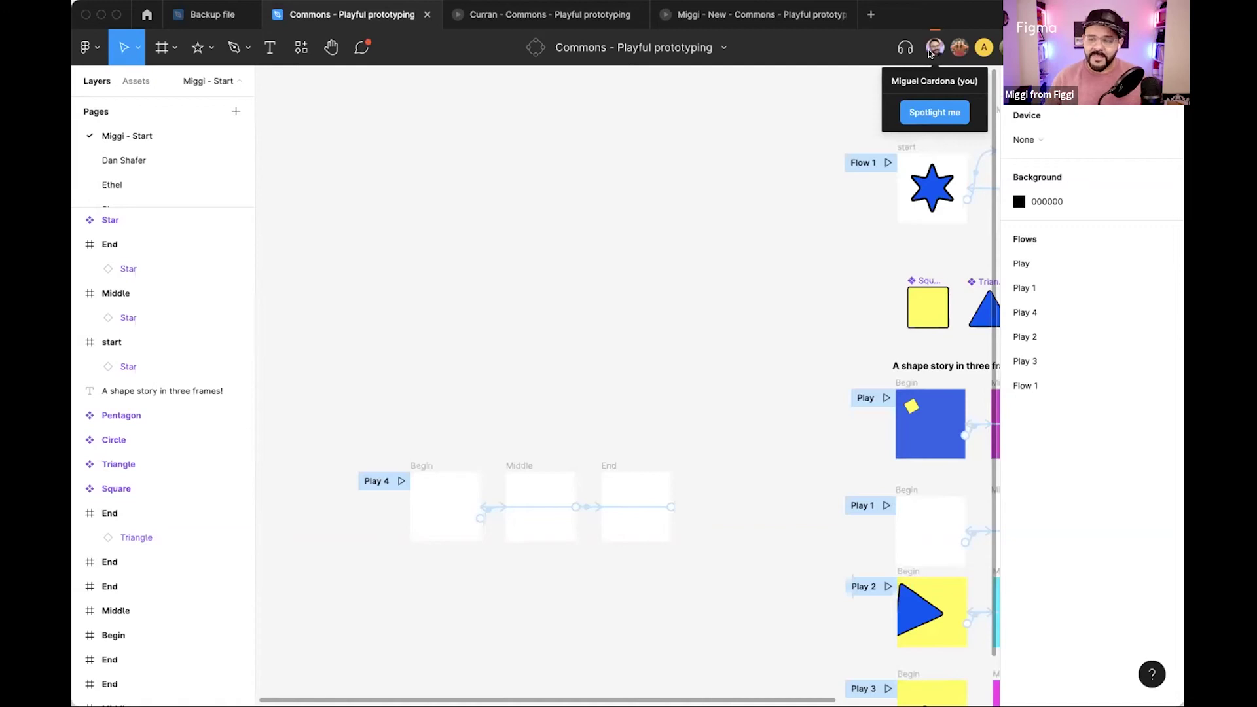
scroll(466, 327, up, 10)
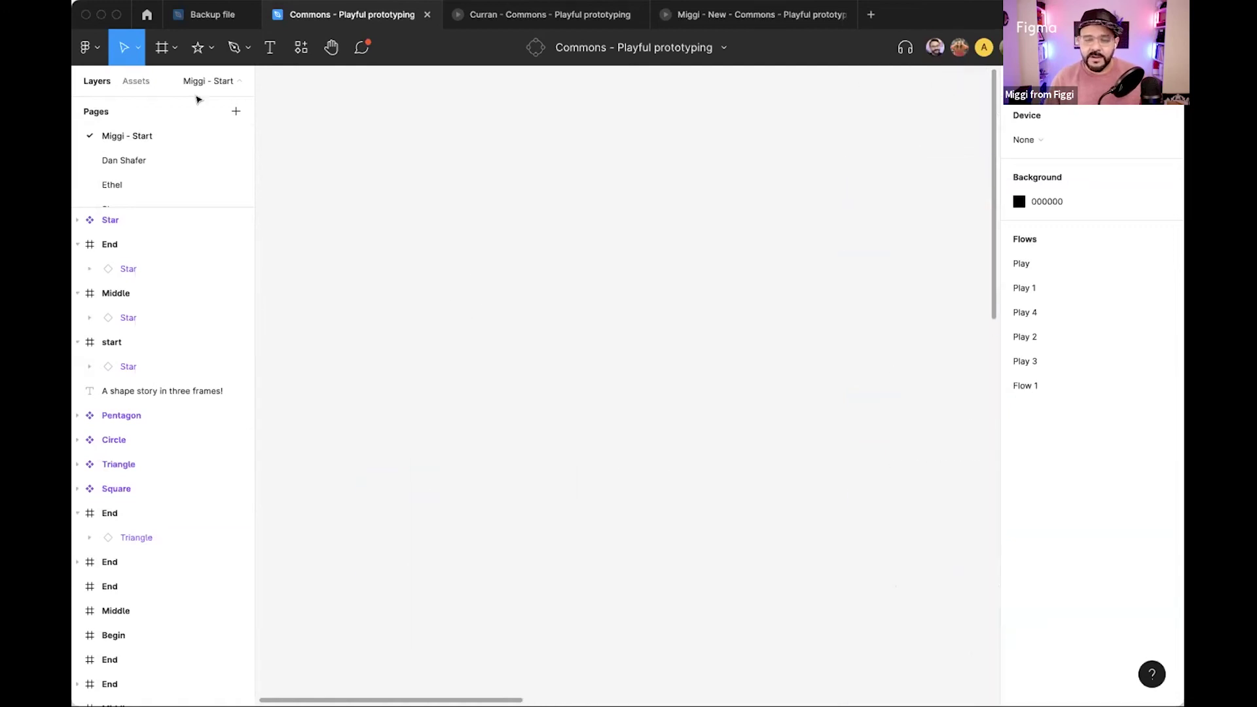
click(204, 49)
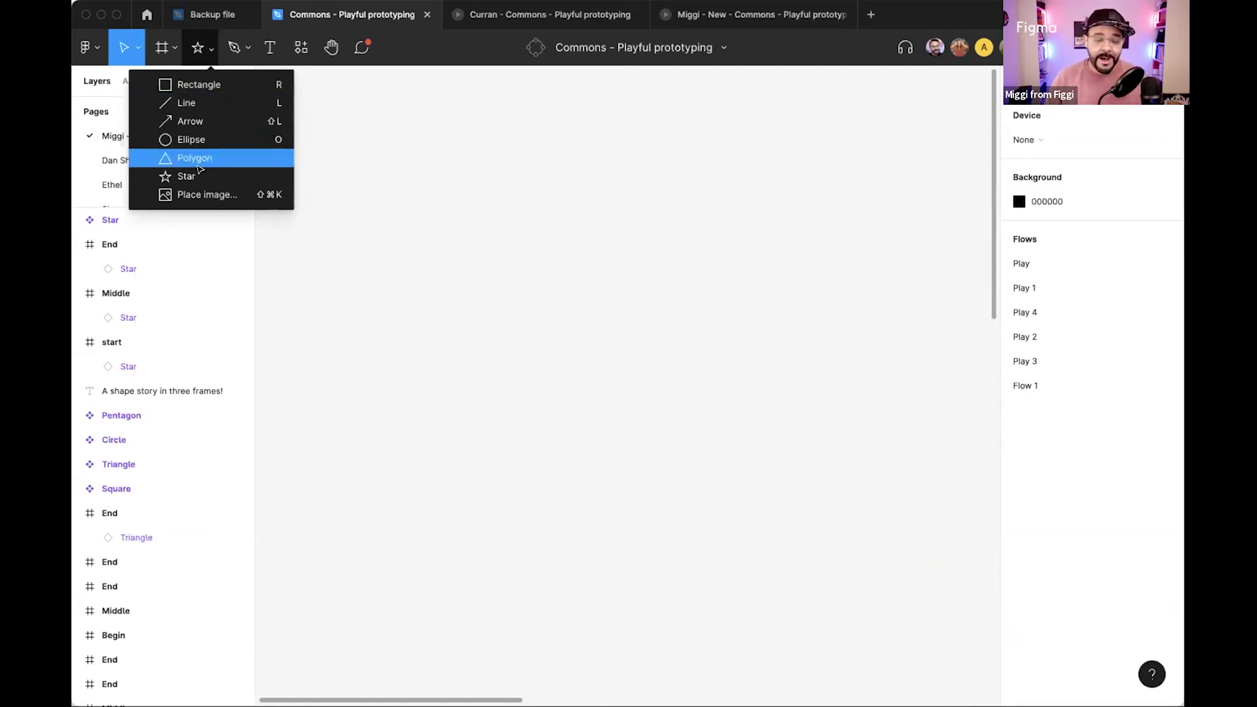
Draw a triangle polygon mid-canvas and fill it red EC2D2D.
click(200, 158)
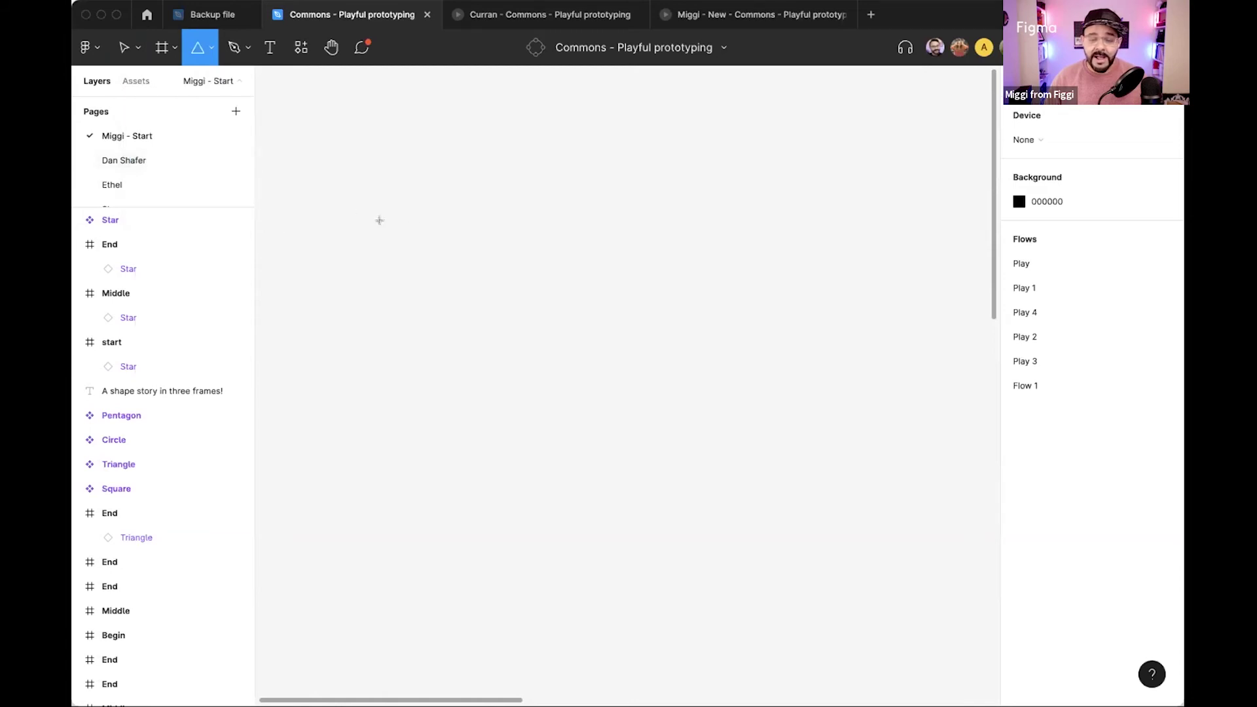
drag(398, 201, 635, 435)
drag(553, 343, 650, 353)
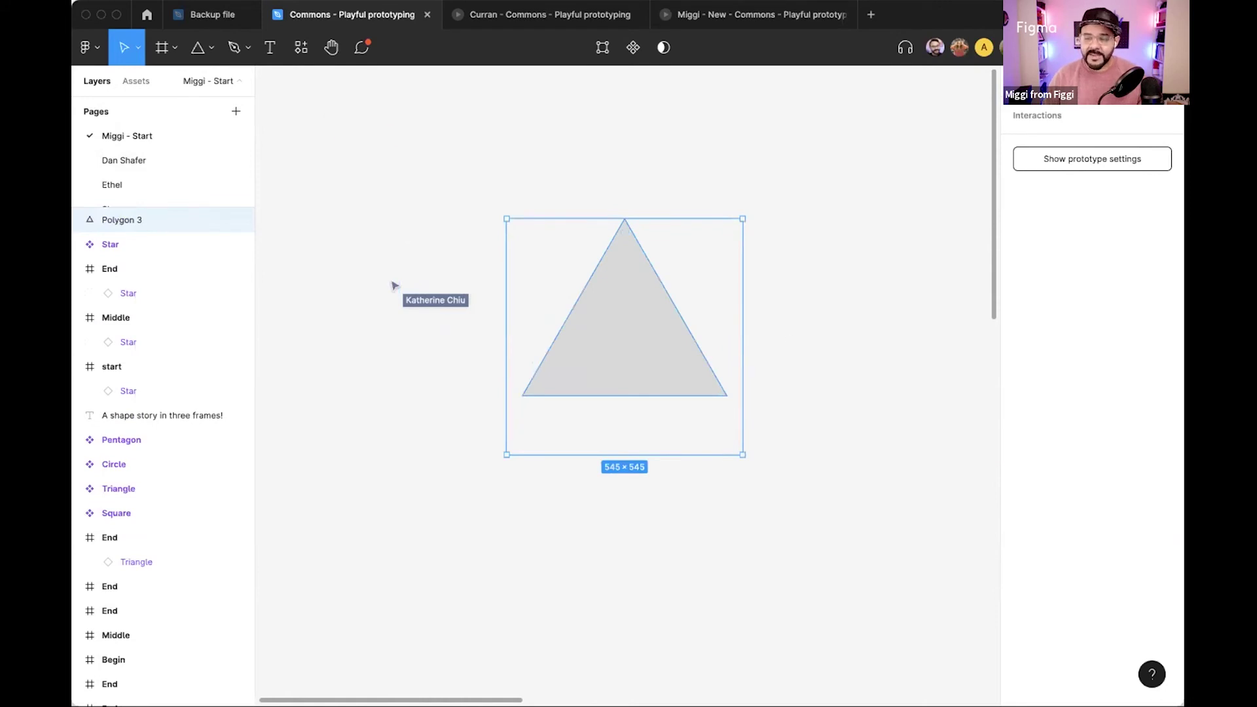
key(alt+8)
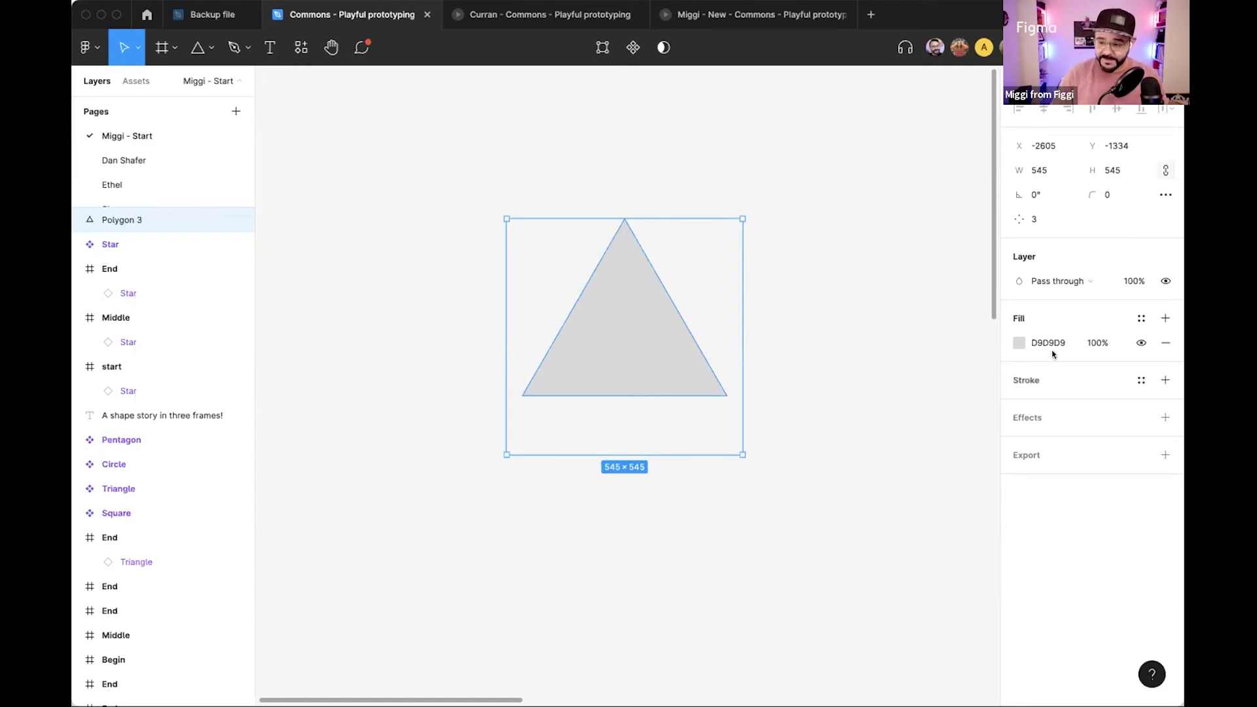
click(1019, 342)
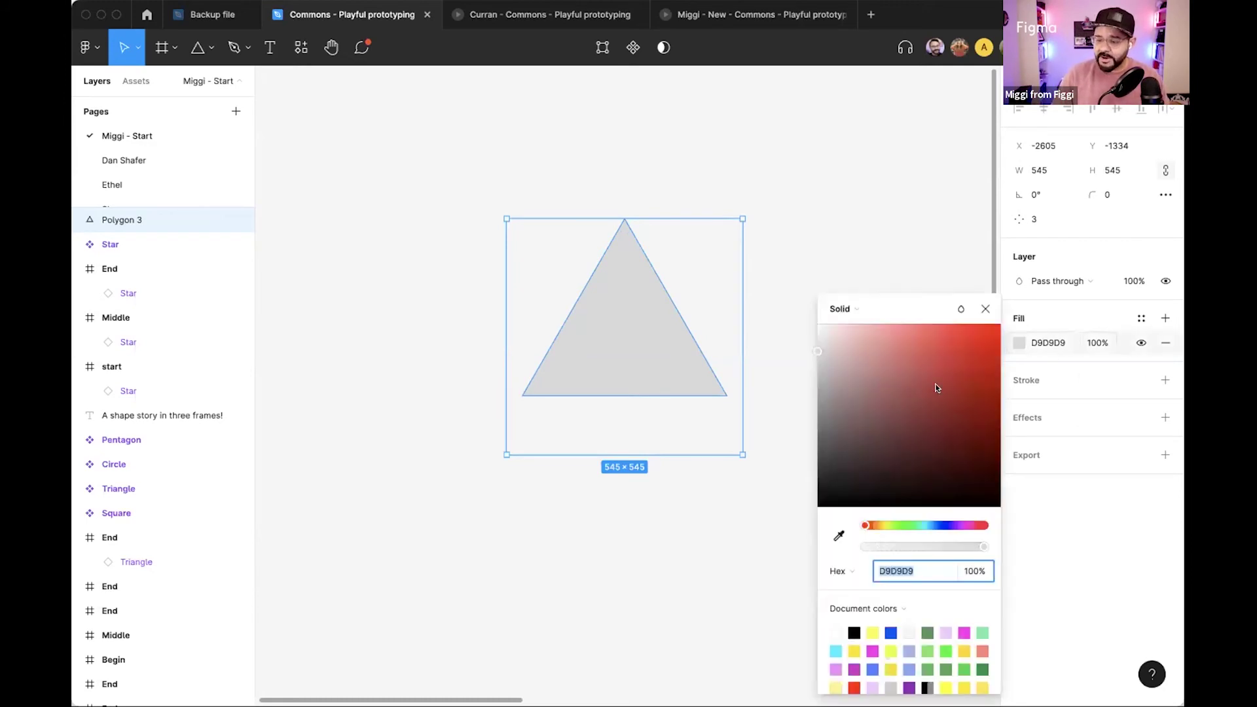
text(EC2D2D)
key(Return)
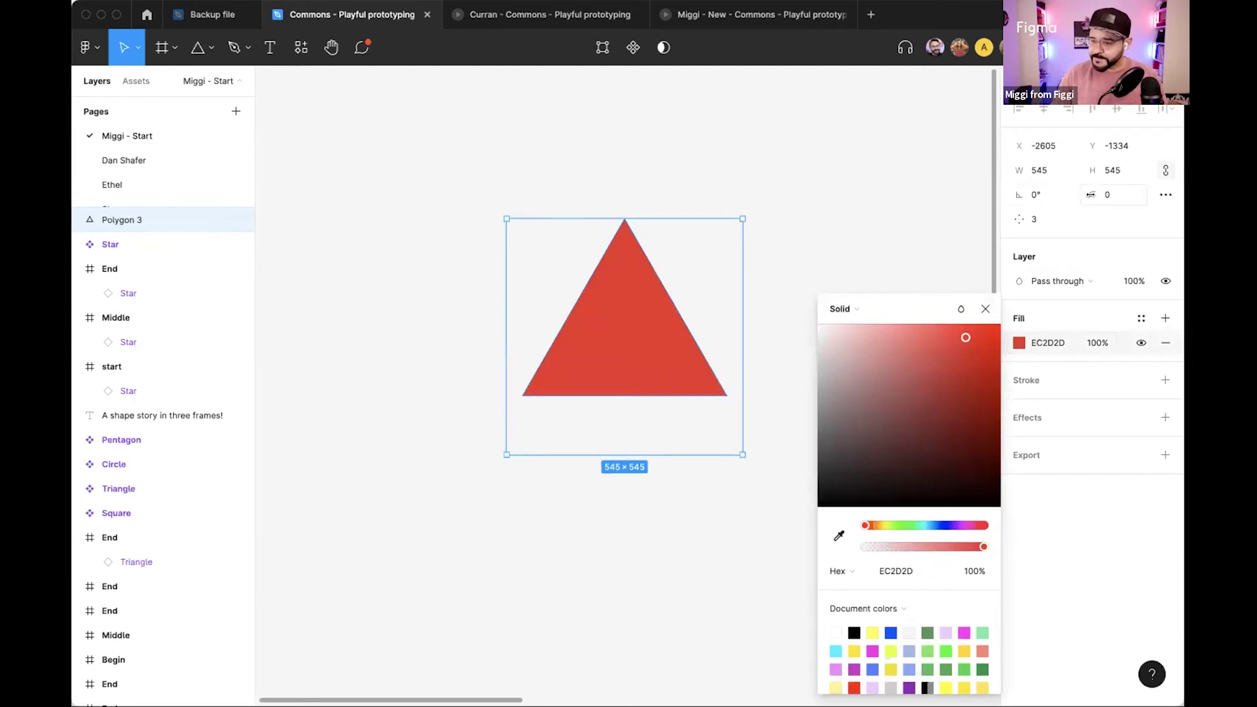
Raise the polygon's point count to 7 and shift it slightly left.
mouse_move(1019, 221)
mouse_down()
mouse_move(1075, 222)
mouse_move(1021, 223)
mouse_move(1048, 223)
mouse_move(1033, 222)
mouse_up()
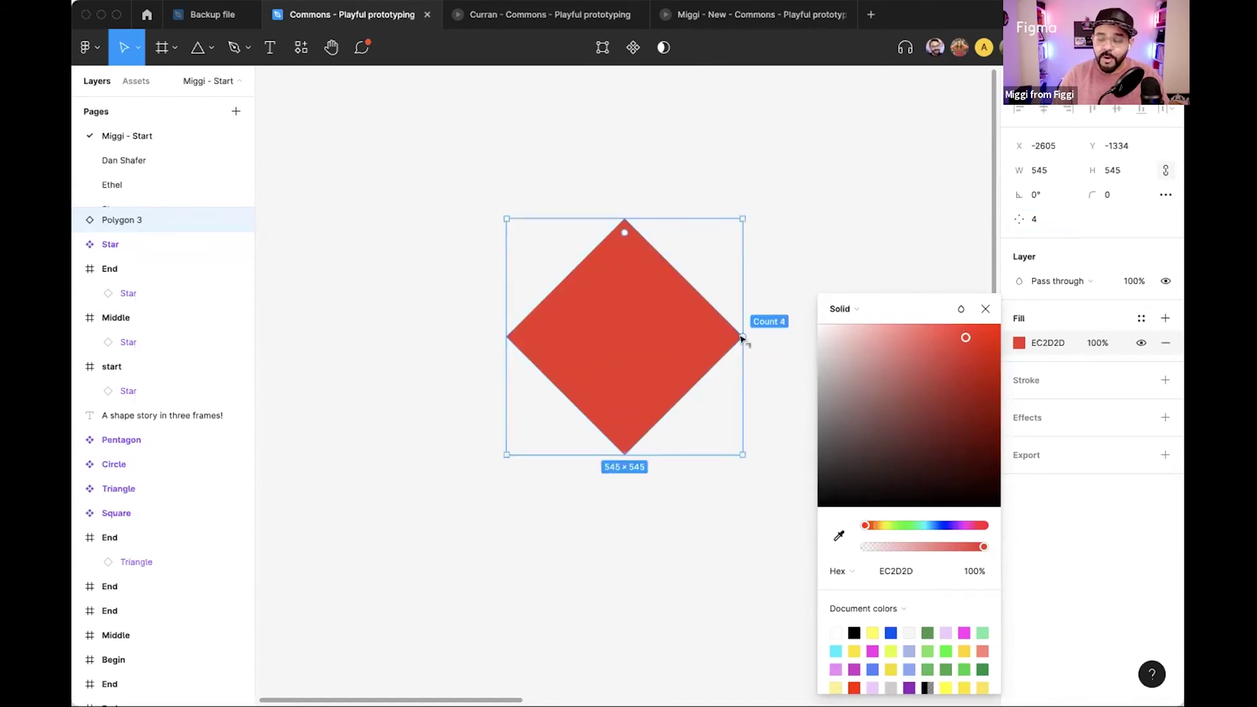
drag(742, 338, 725, 266)
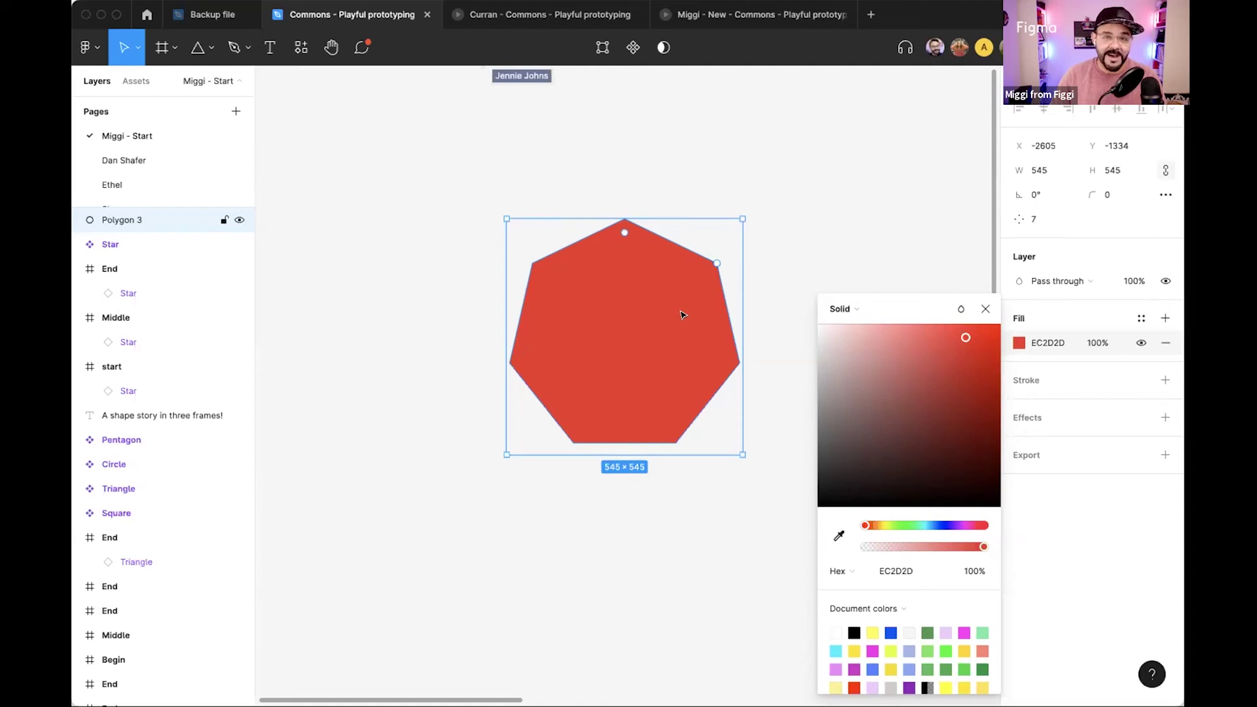
drag(681, 315, 656, 318)
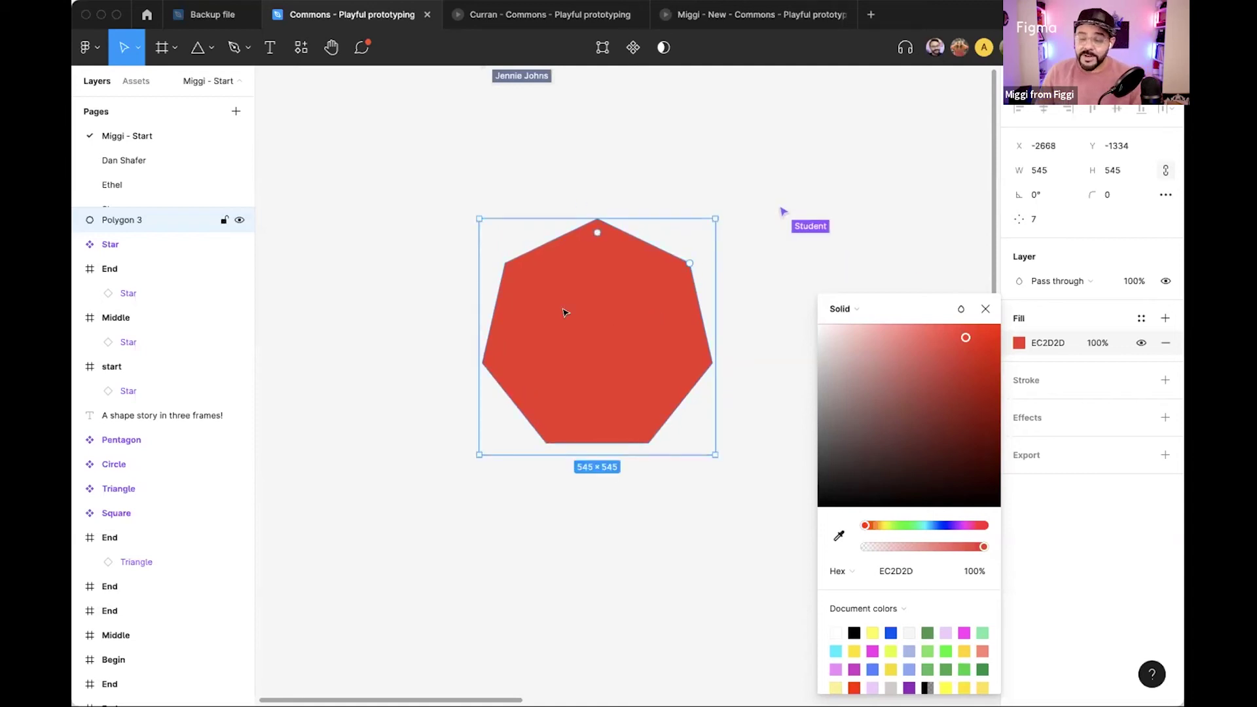
Add a black stroke of weight 33 to the red heptagon.
click(1031, 377)
click(1022, 387)
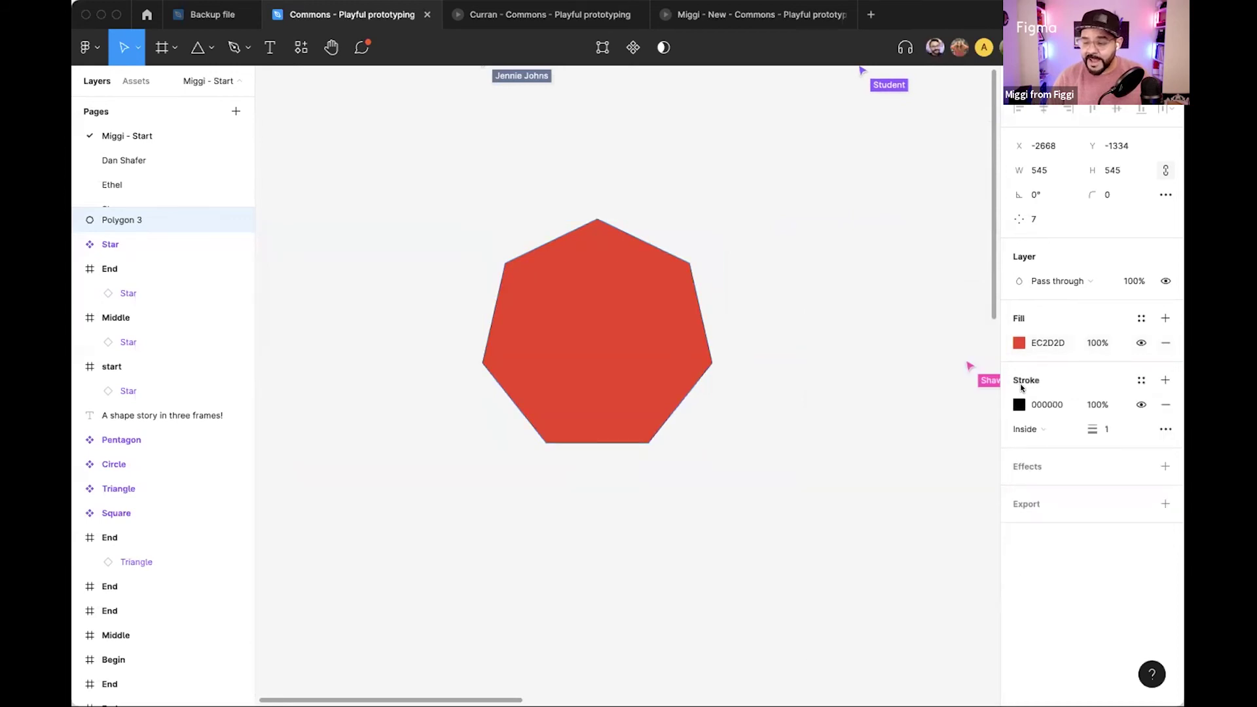
drag(1081, 429, 945, 427)
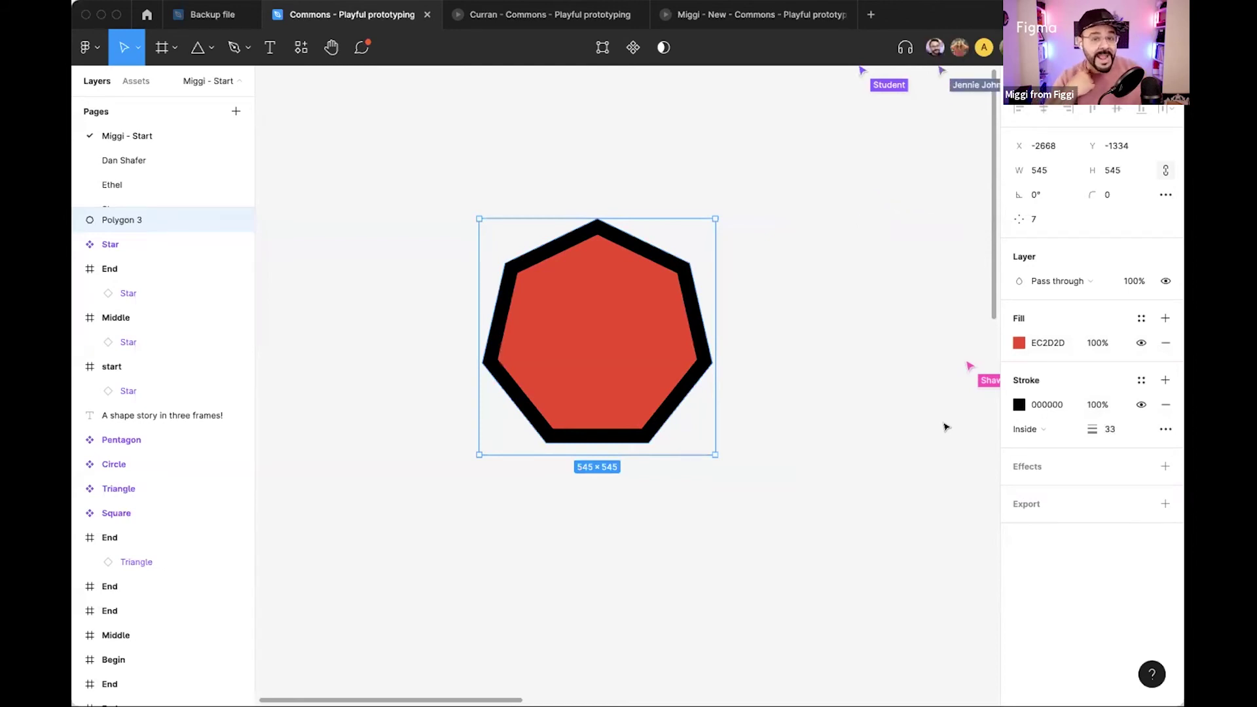
Outline the heptagon's stroke into its own shape and select both layers.
right_click(589, 301)
mouse_move(653, 537)
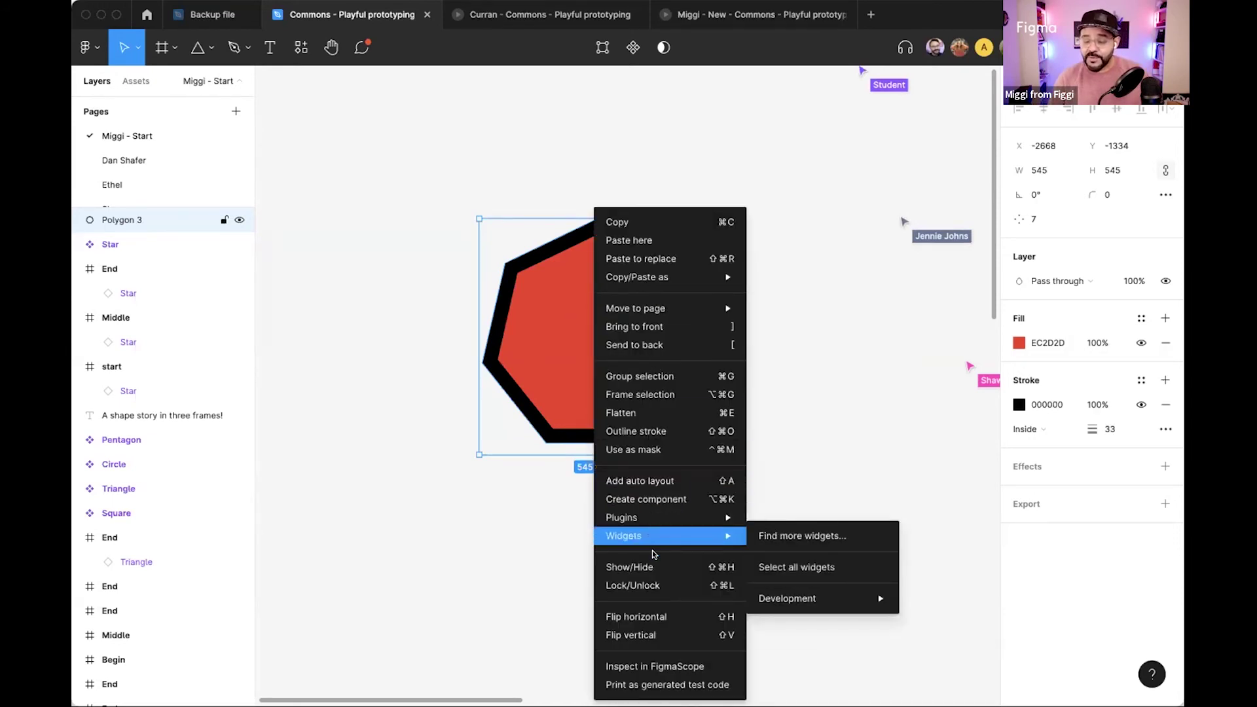
click(654, 432)
drag(693, 339, 734, 326)
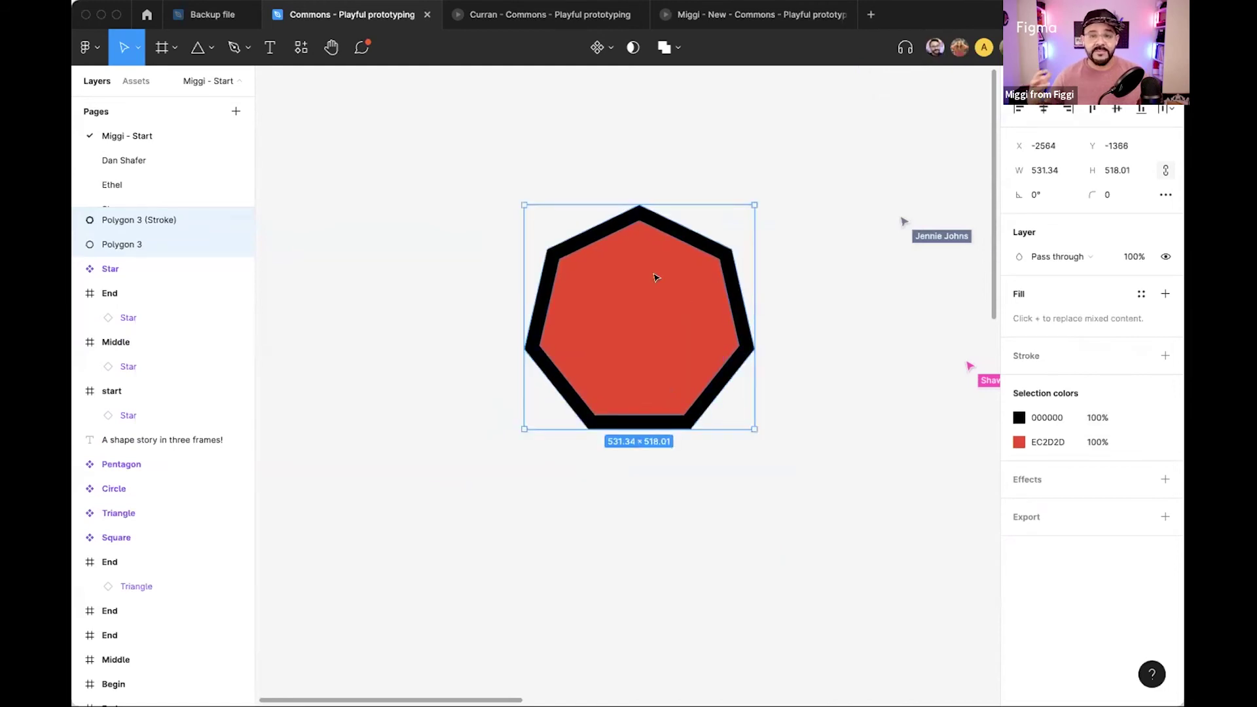
drag(654, 296, 610, 316)
click(714, 434)
mouse_move(750, 222)
mouse_down()
mouse_move(556, 452)
mouse_move(552, 484)
mouse_up()
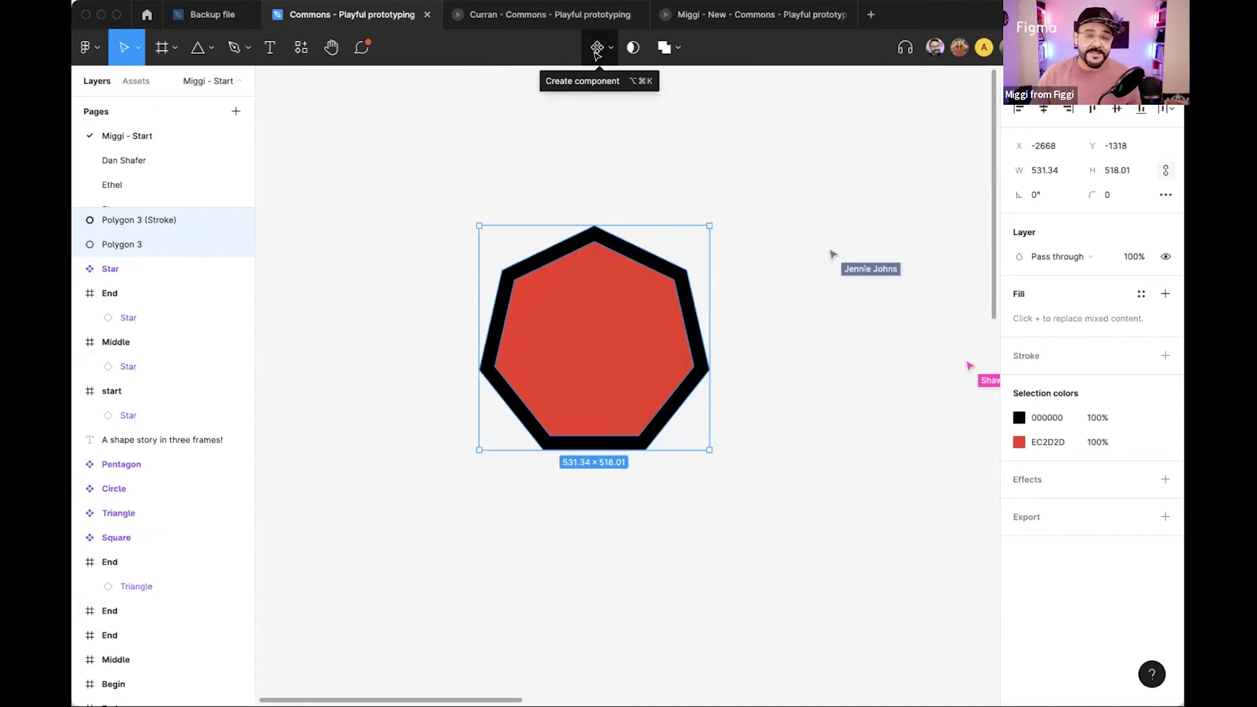
Make the red Polygon 3 shape a component and show it under Miggi - Start assets.
right_click(588, 278)
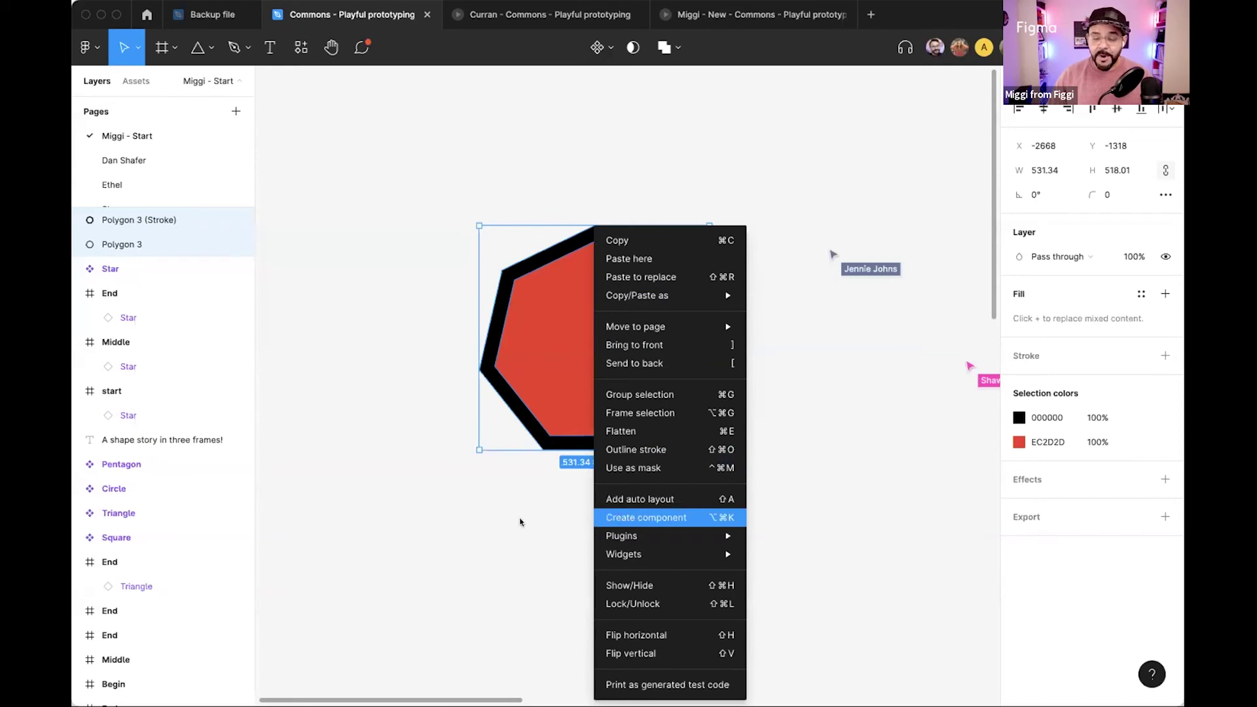
click(620, 377)
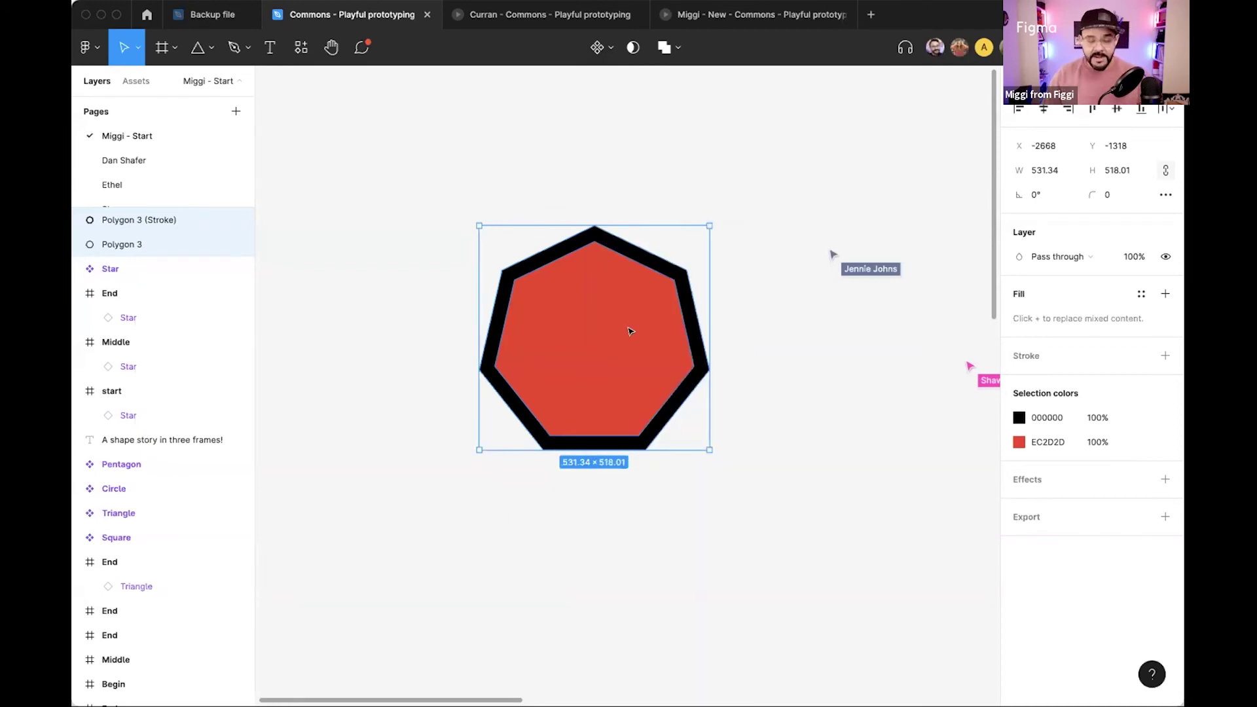
click(641, 293)
key(super+alt+k)
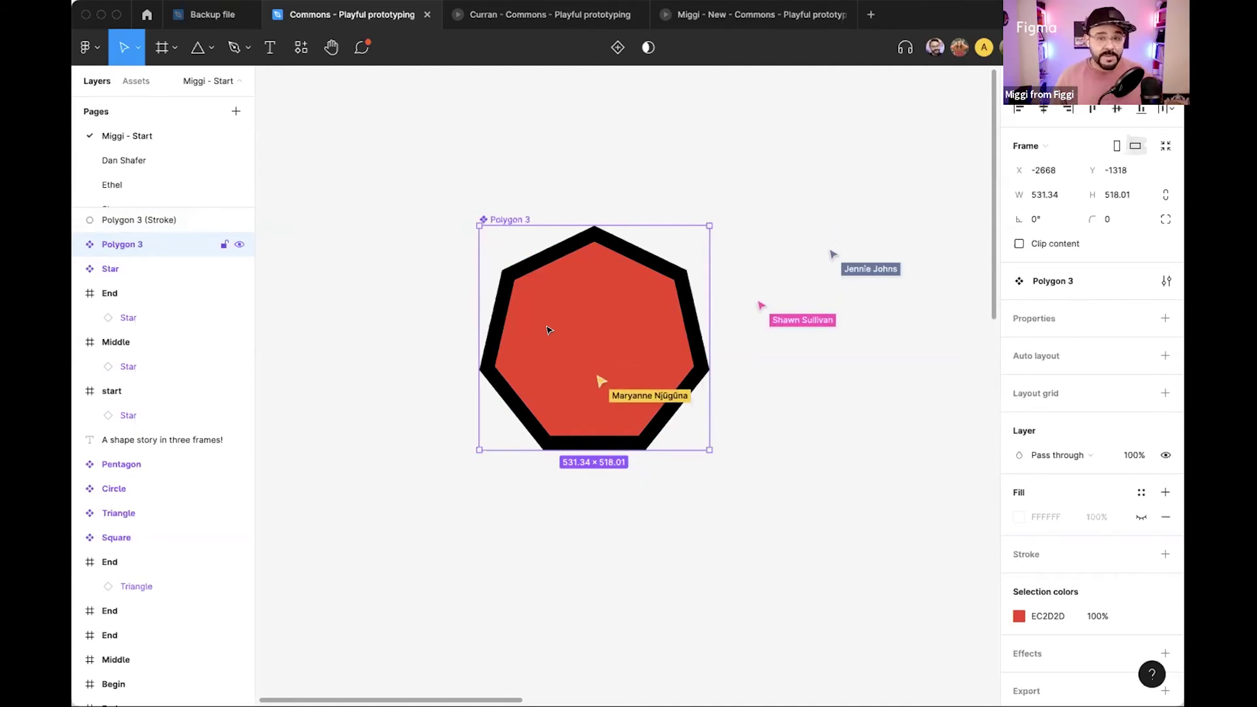
click(150, 82)
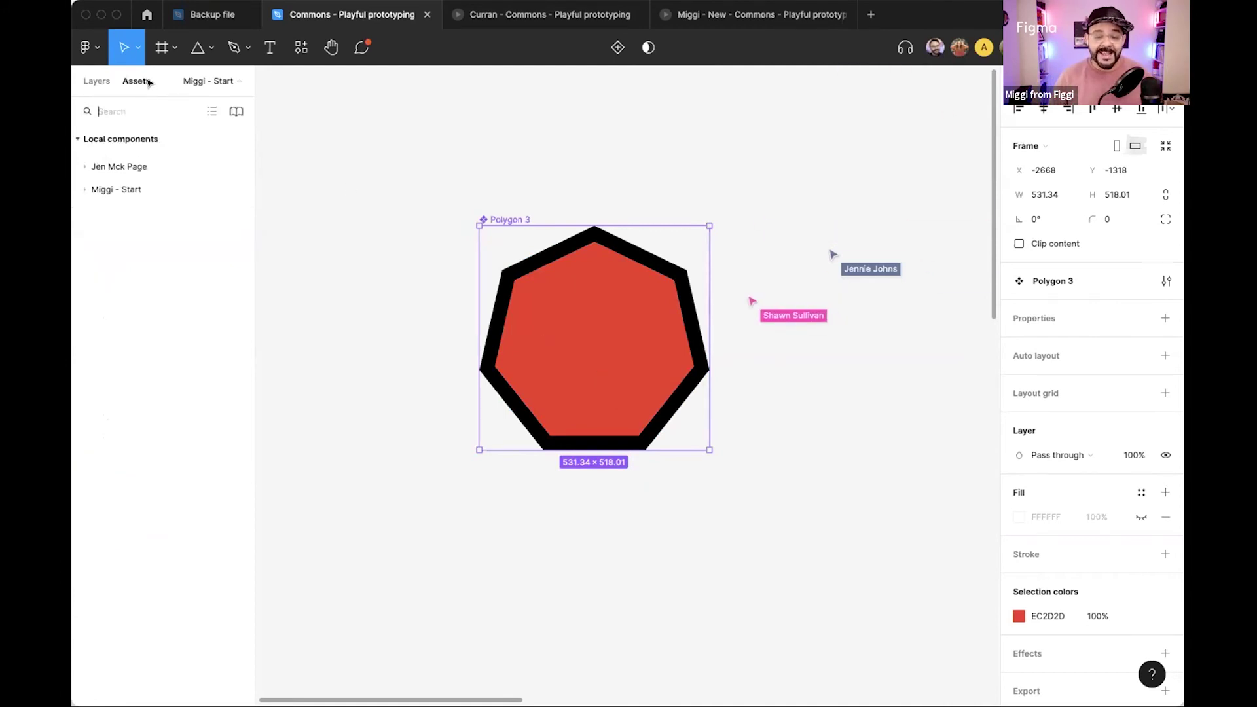
click(85, 189)
key(Escape)
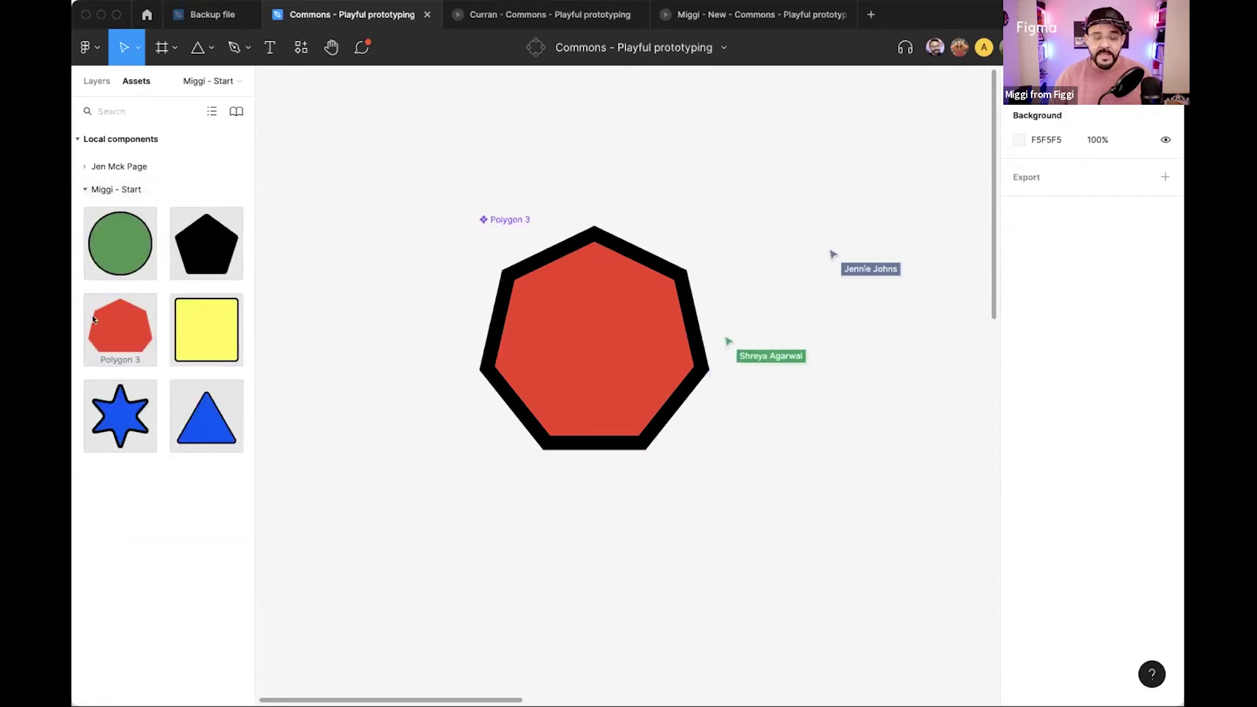
Paste the black outline into the Polygon 3 component, aligned over the red fill.
drag(500, 226, 572, 258)
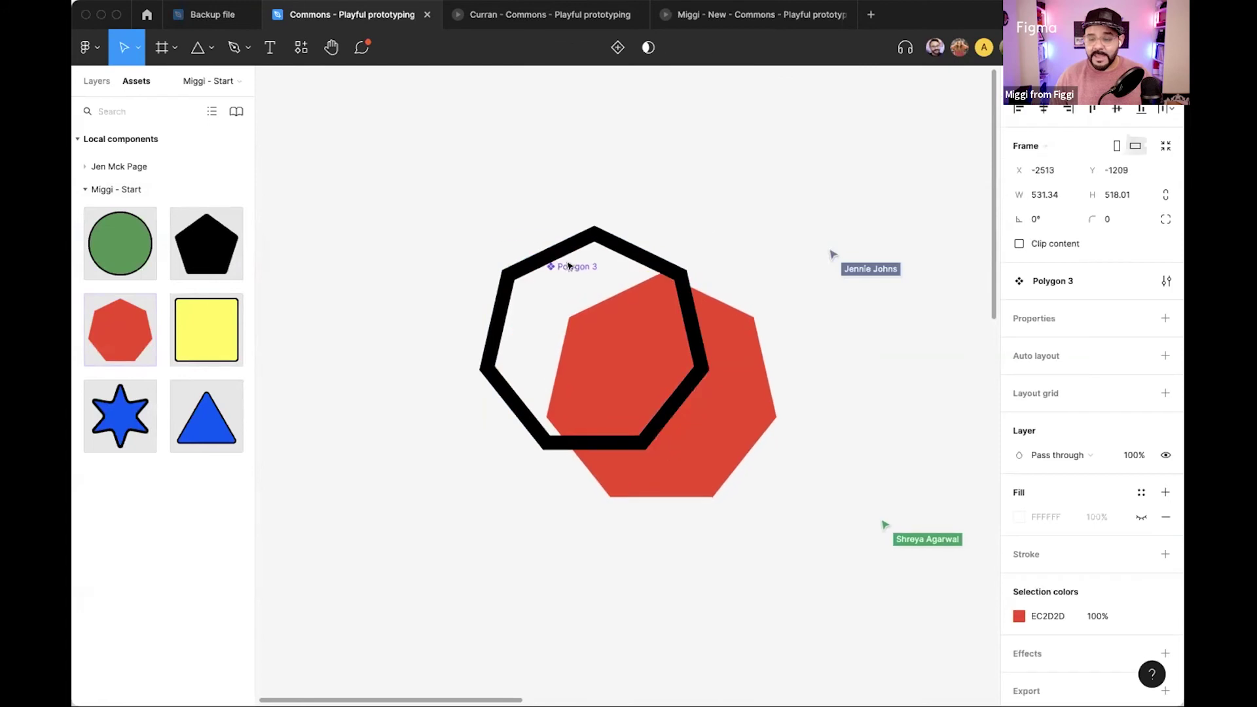
key(ctrl+z)
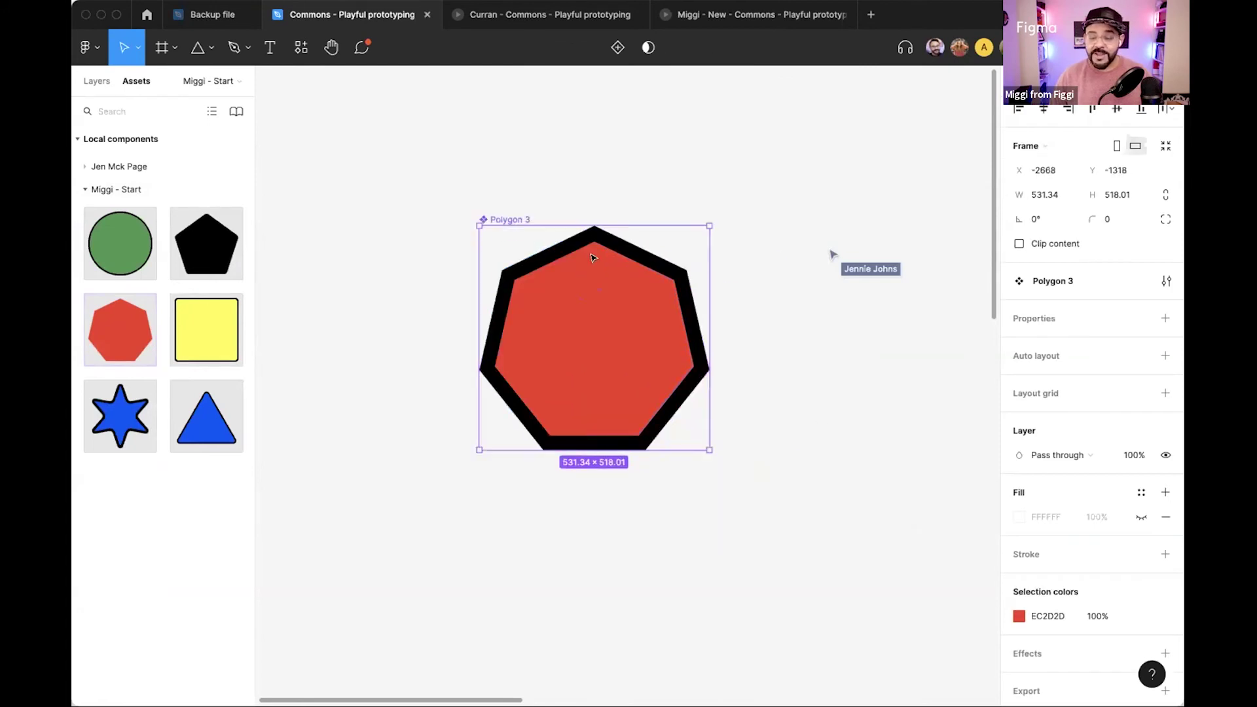
key(ctrl+z)
click(607, 239)
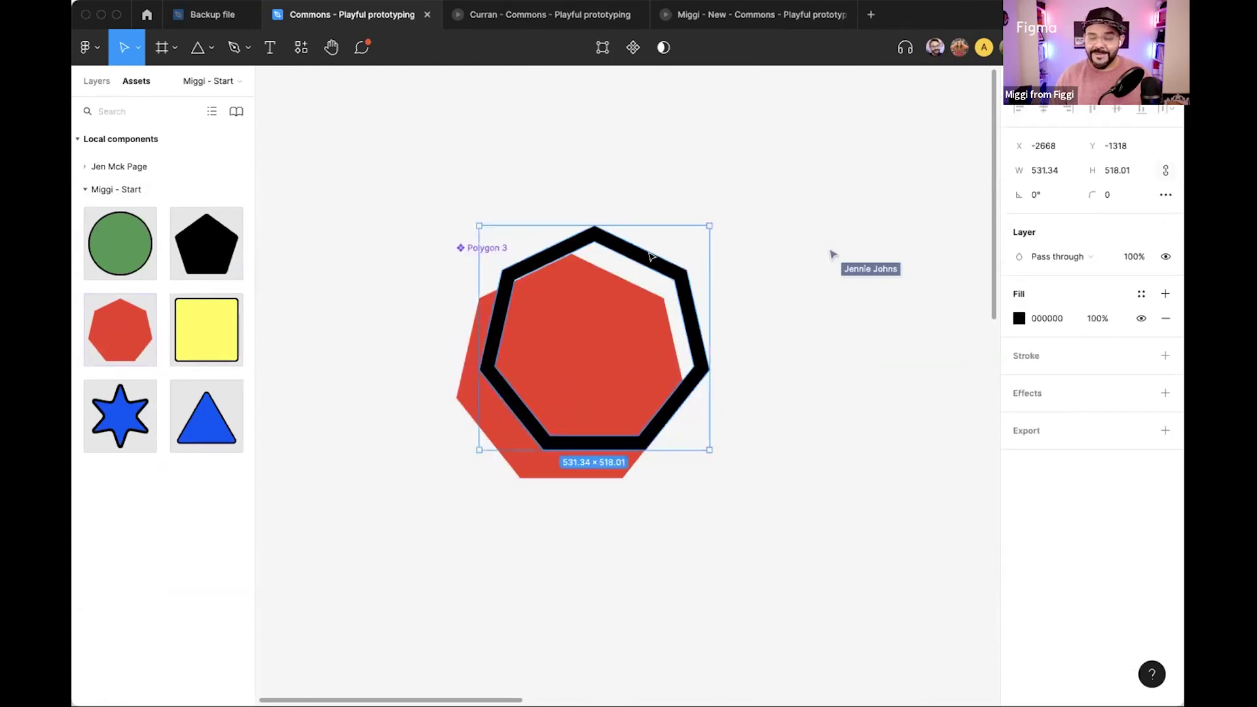
key(Delete)
click(504, 256)
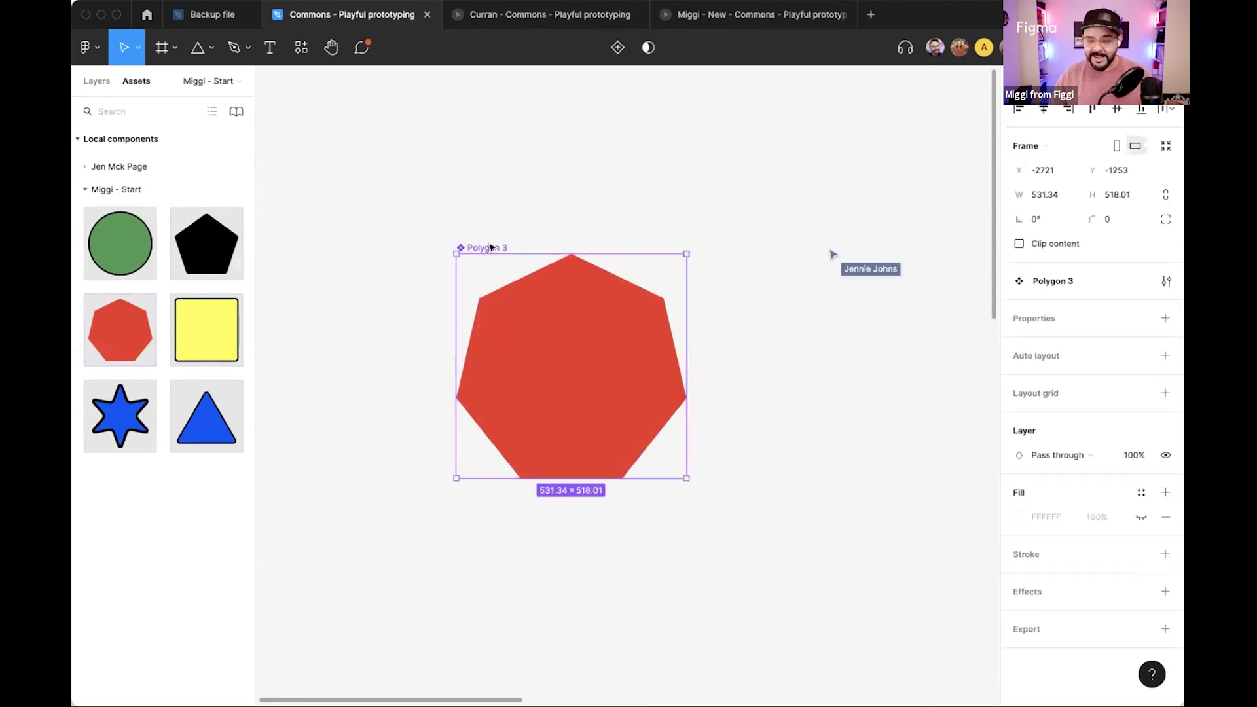
key(ctrl+v)
drag(511, 296, 499, 295)
key(Escape)
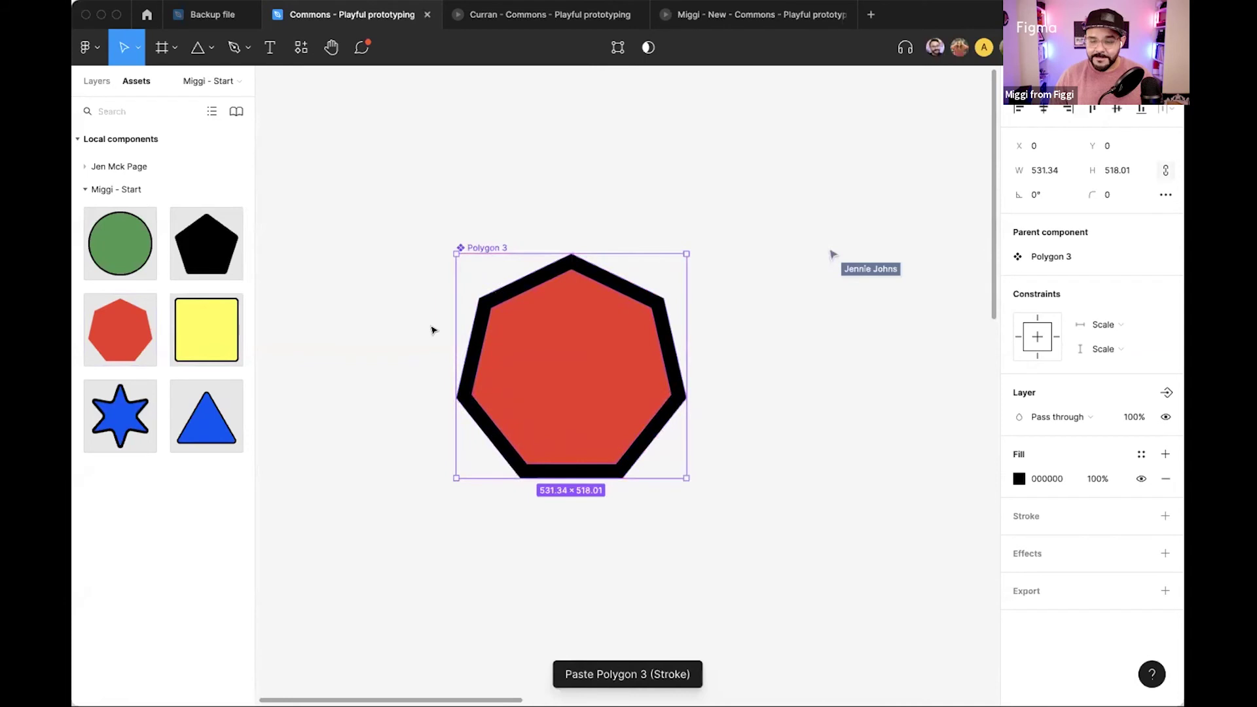
key(Escape)
drag(490, 247, 509, 197)
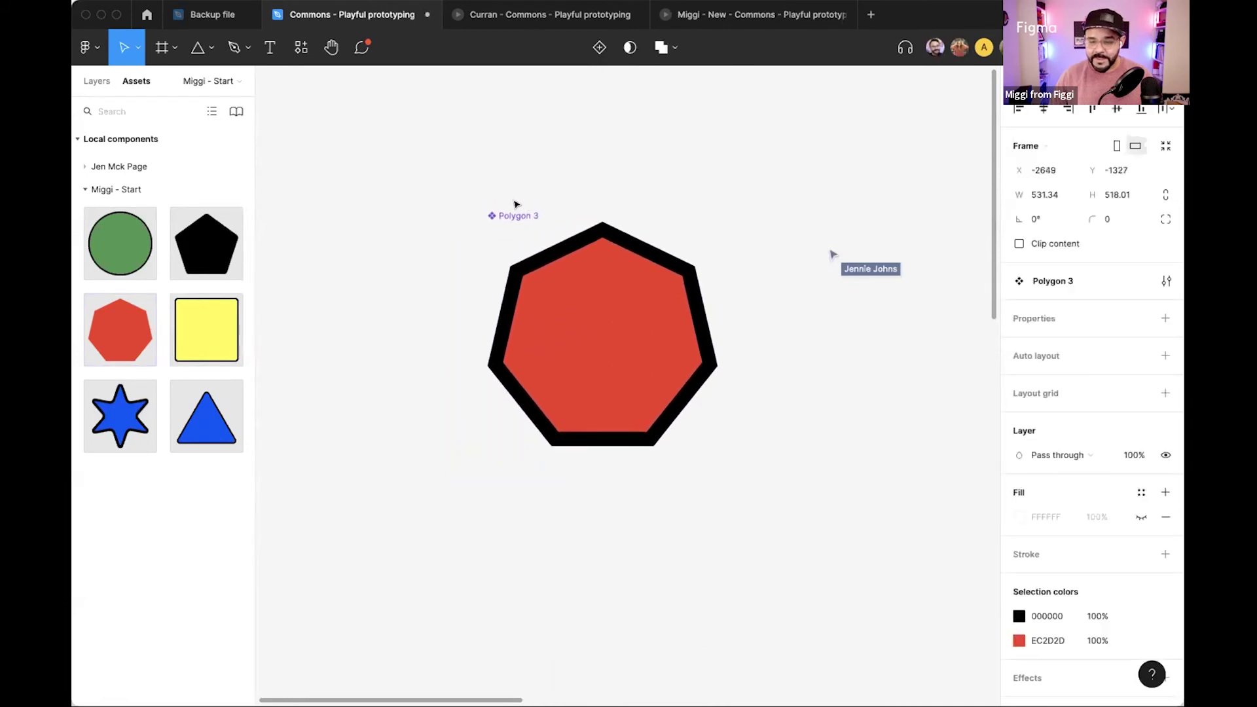
click(376, 292)
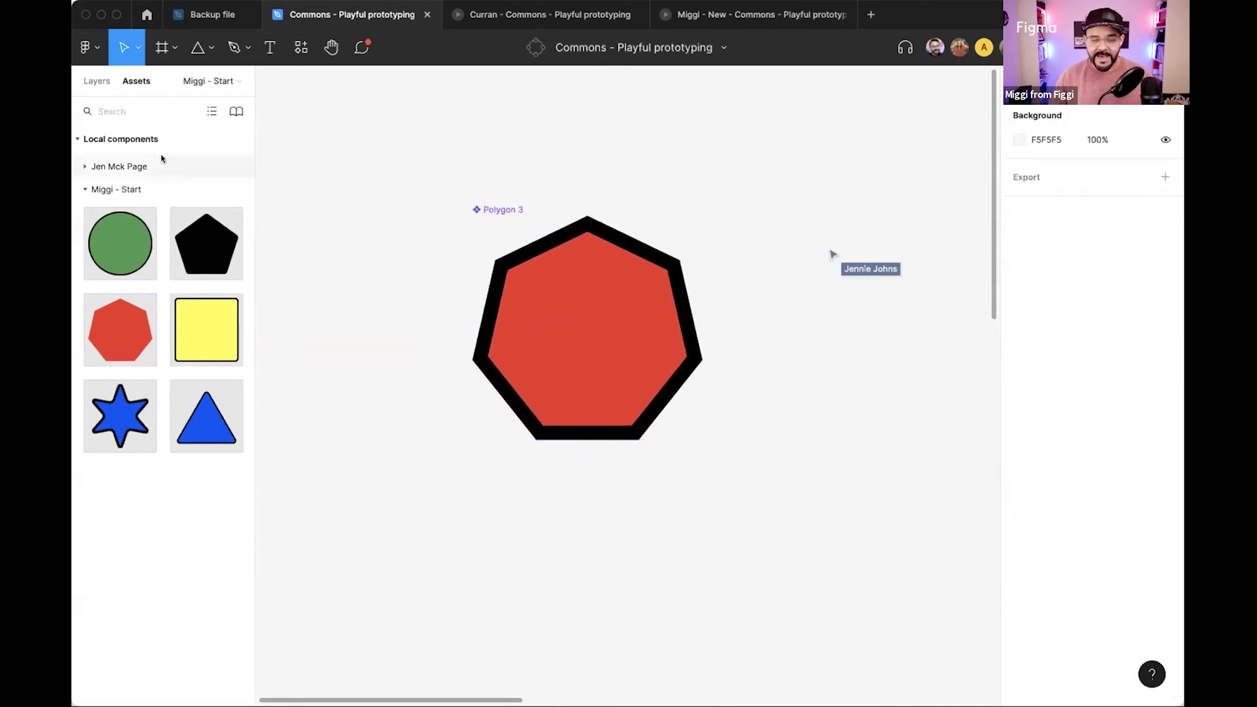
Drag three Polygon 3 instances from assets onto the canvas and move the main component above them.
drag(119, 326, 471, 437)
drag(126, 337, 750, 655)
click(86, 190)
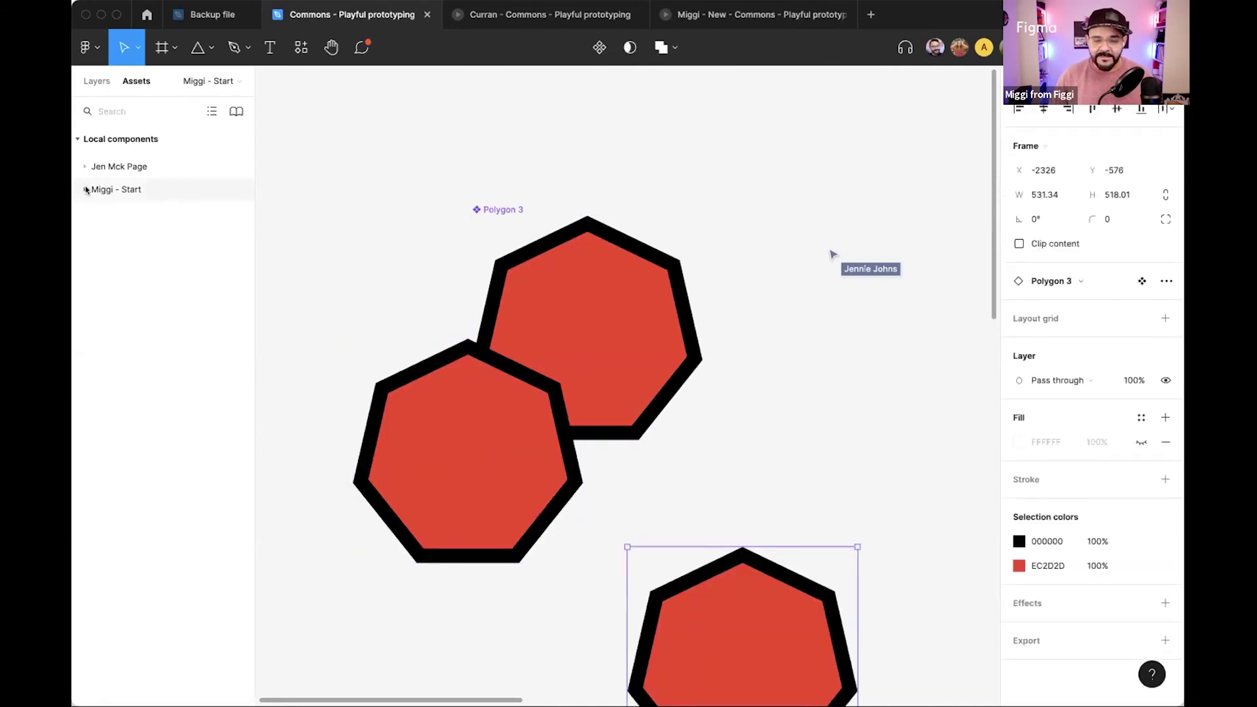
key(Escape)
click(86, 190)
scroll(793, 342, down, 3)
scroll(795, 350, right, 5)
scroll(796, 350, down, 3)
drag(120, 330, 603, 321)
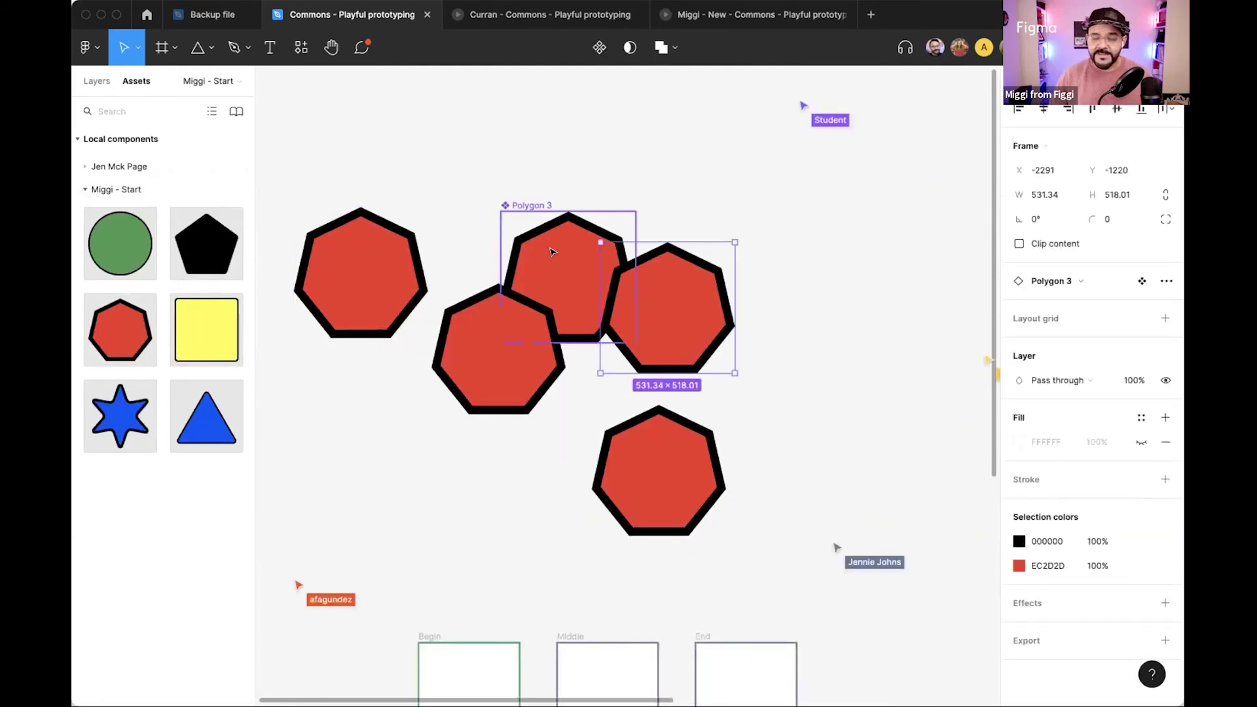
drag(552, 252, 520, 152)
scroll(515, 152, up, 2)
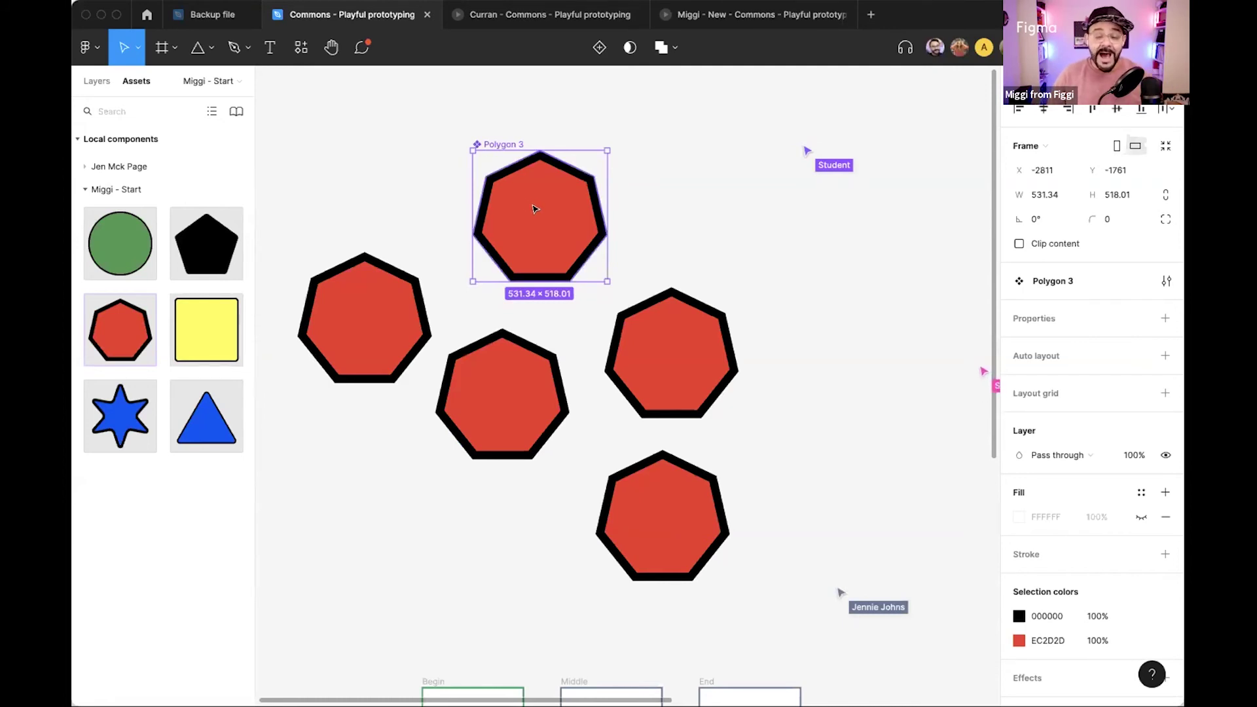
Change the component's fill to blue 2DBEEC and offset it from the black outline.
click(534, 210)
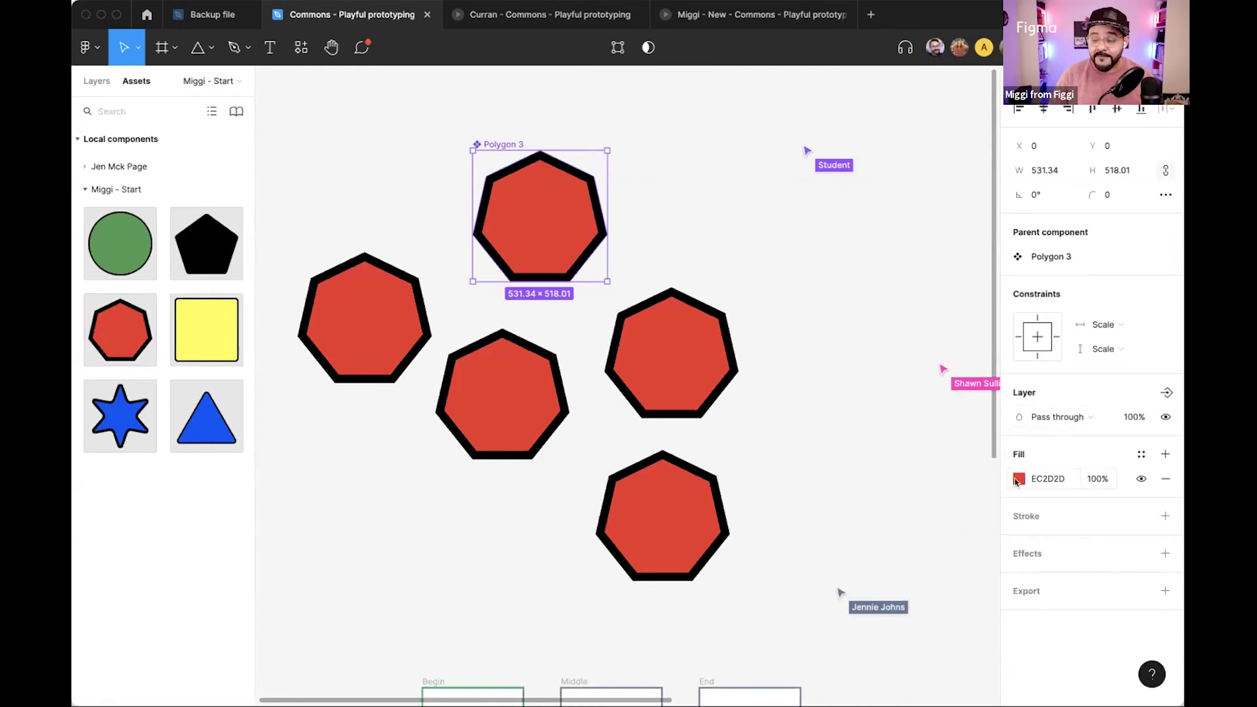
click(1018, 479)
mouse_move(930, 522)
mouse_down()
mouse_move(941, 524)
mouse_move(905, 509)
mouse_move(941, 524)
mouse_move(929, 524)
mouse_up()
click(529, 225)
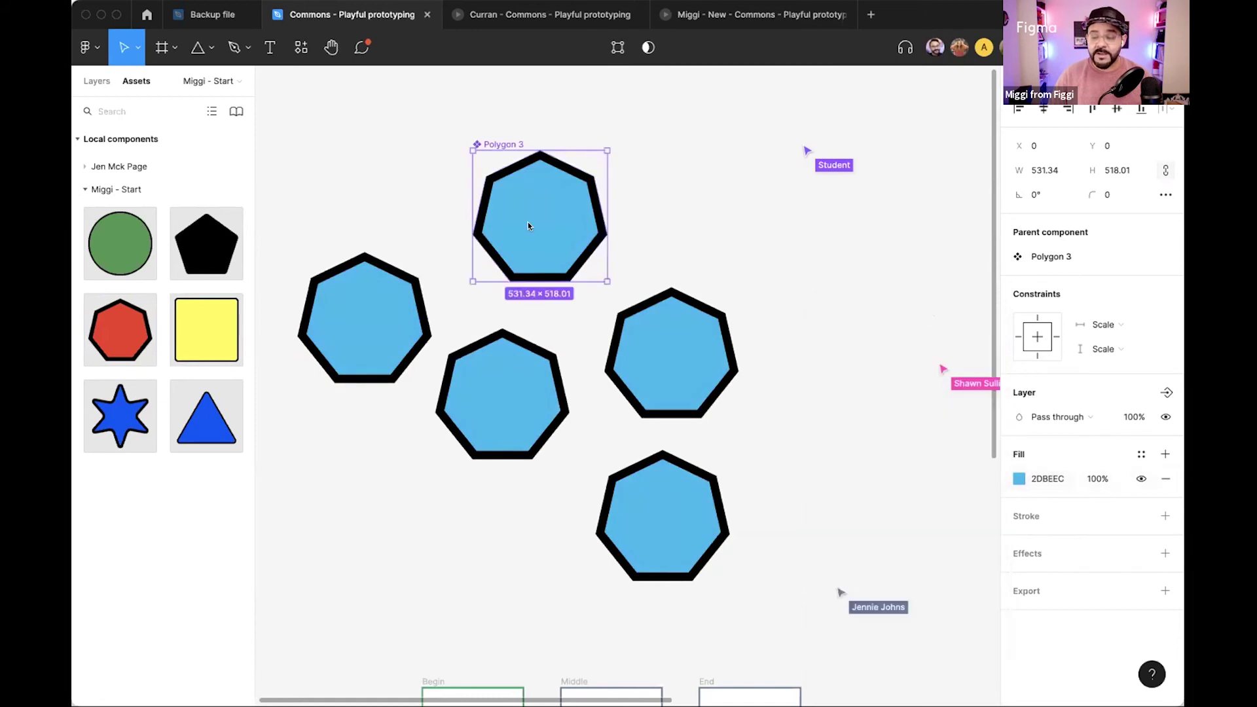
drag(518, 175, 539, 226)
key(Escape)
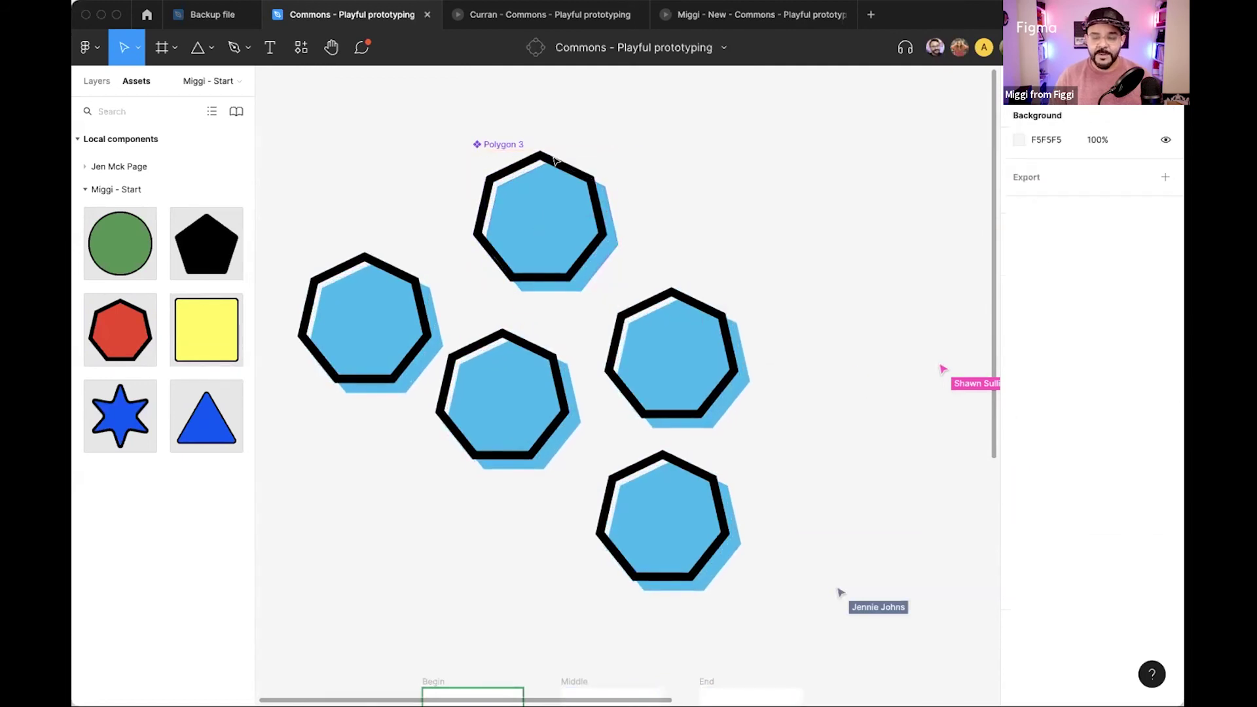
Rearrange the Polygon 3 component and its instances on the canvas.
drag(508, 144, 528, 96)
drag(651, 370, 380, 486)
drag(351, 308, 378, 281)
drag(510, 411, 524, 396)
Rotate the blue fill layer inside the Polygon 3 component.
click(564, 173)
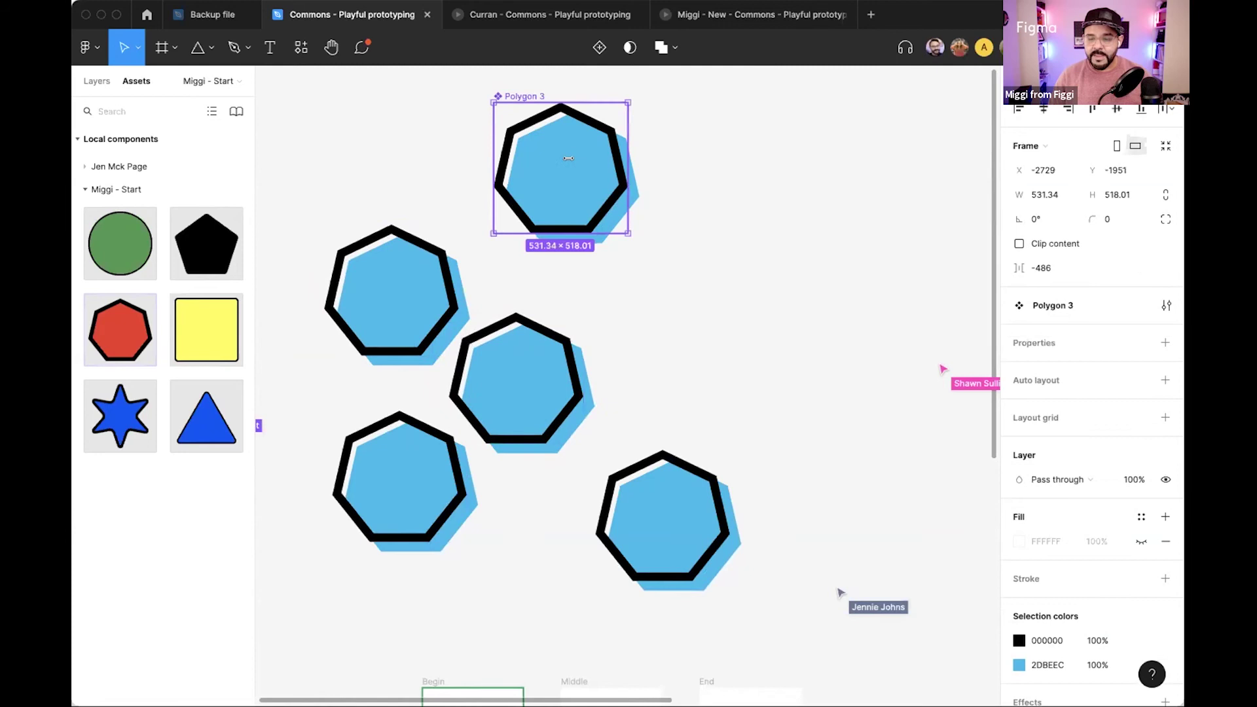
double_click(568, 158)
drag(642, 100, 628, 291)
click(628, 294)
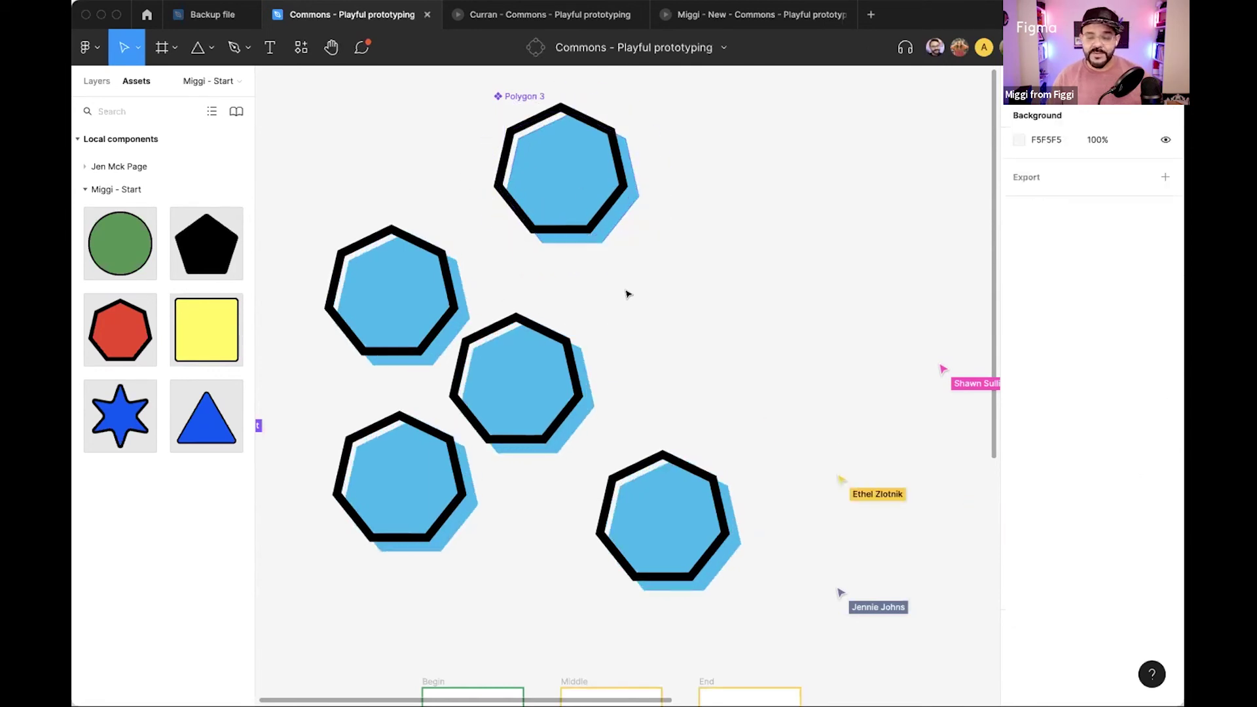
scroll(627, 294, down, 5)
scroll(640, 304, up, 3)
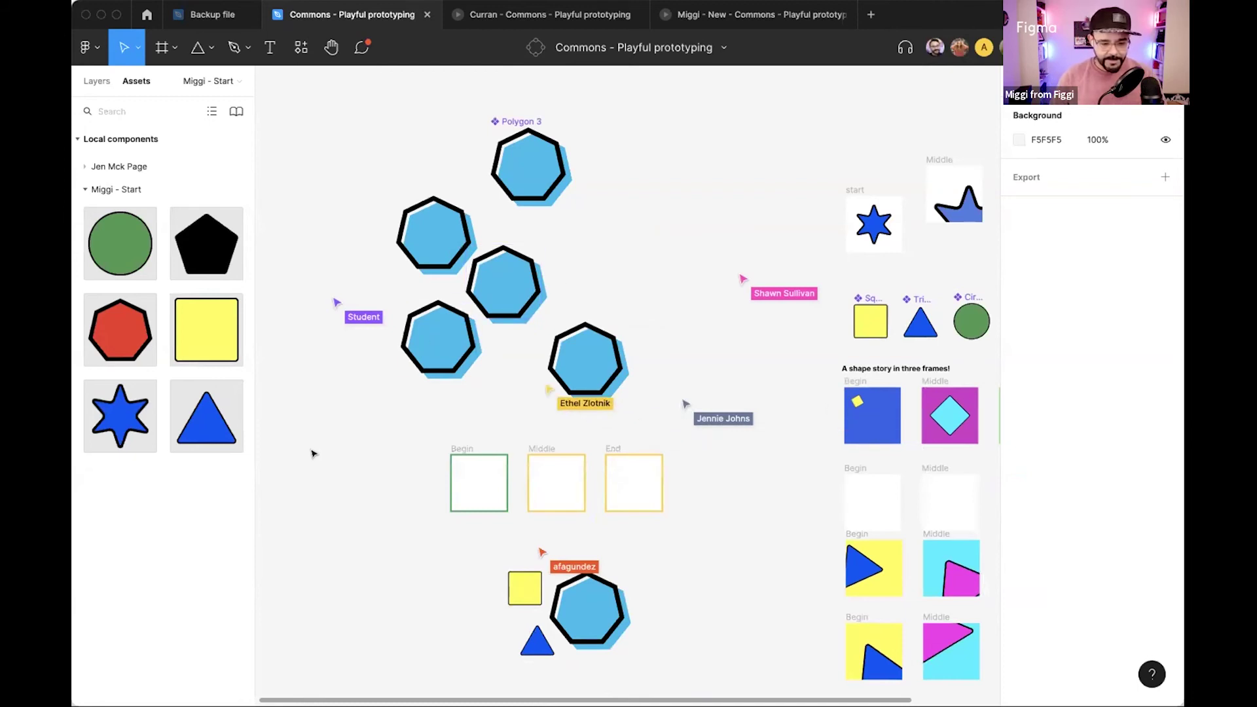
Open several student pages from the Layers list and drag the pages list taller.
drag(274, 145, 265, 149)
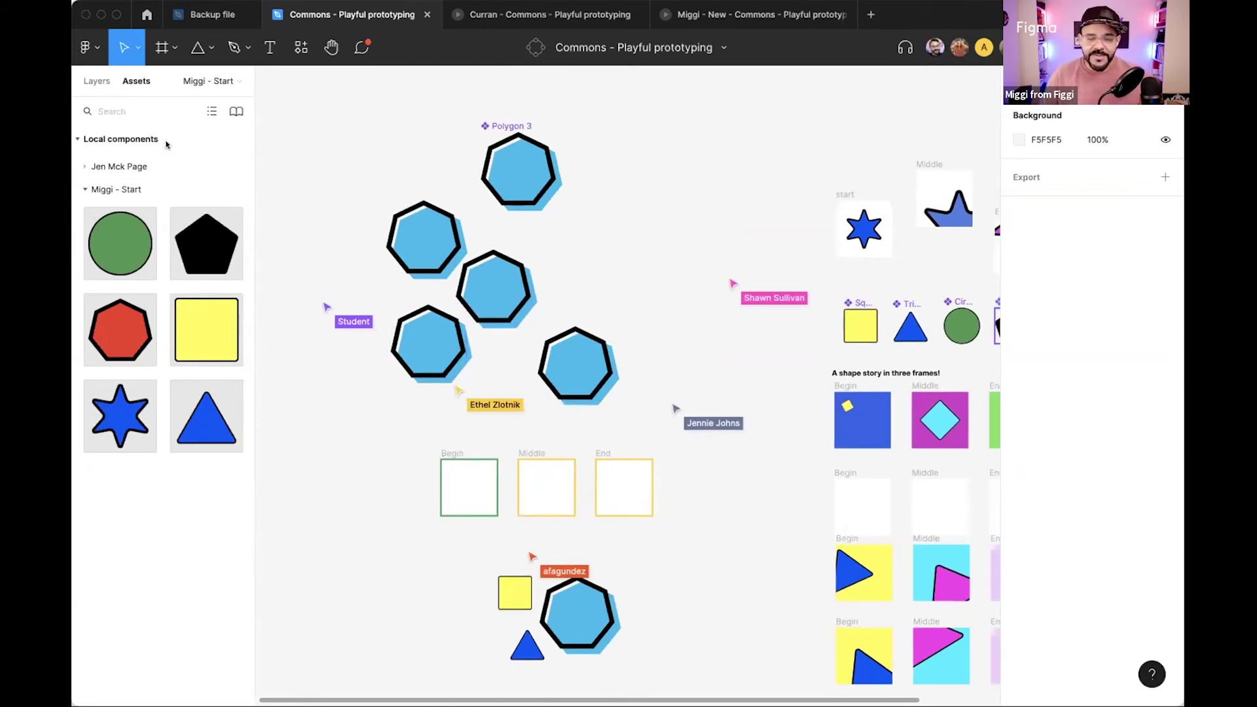
click(88, 80)
click(117, 161)
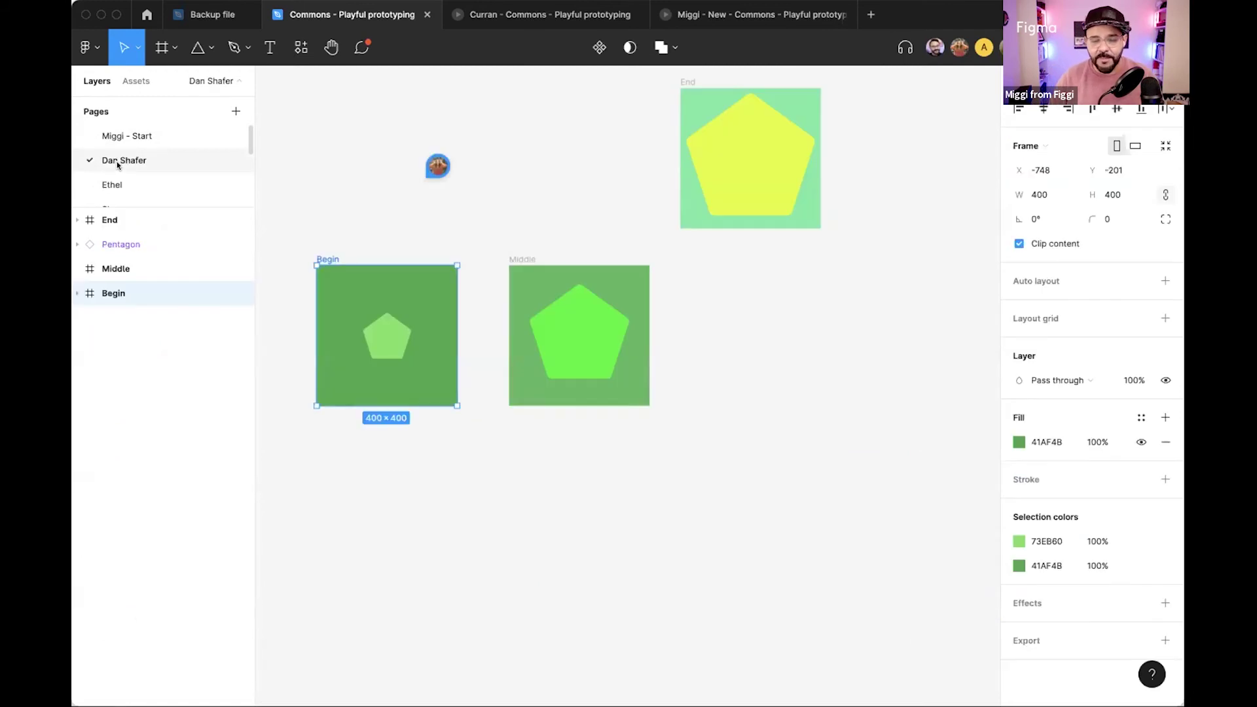
click(124, 182)
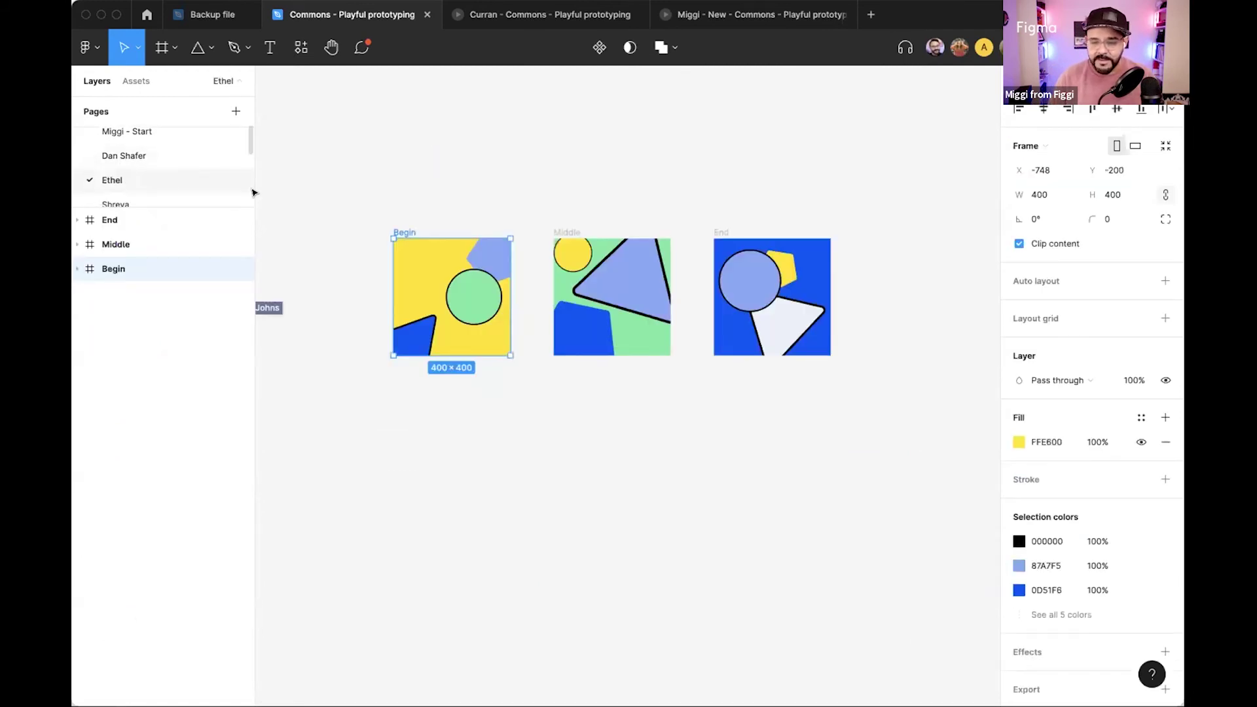
scroll(129, 182, down, 3)
click(130, 183)
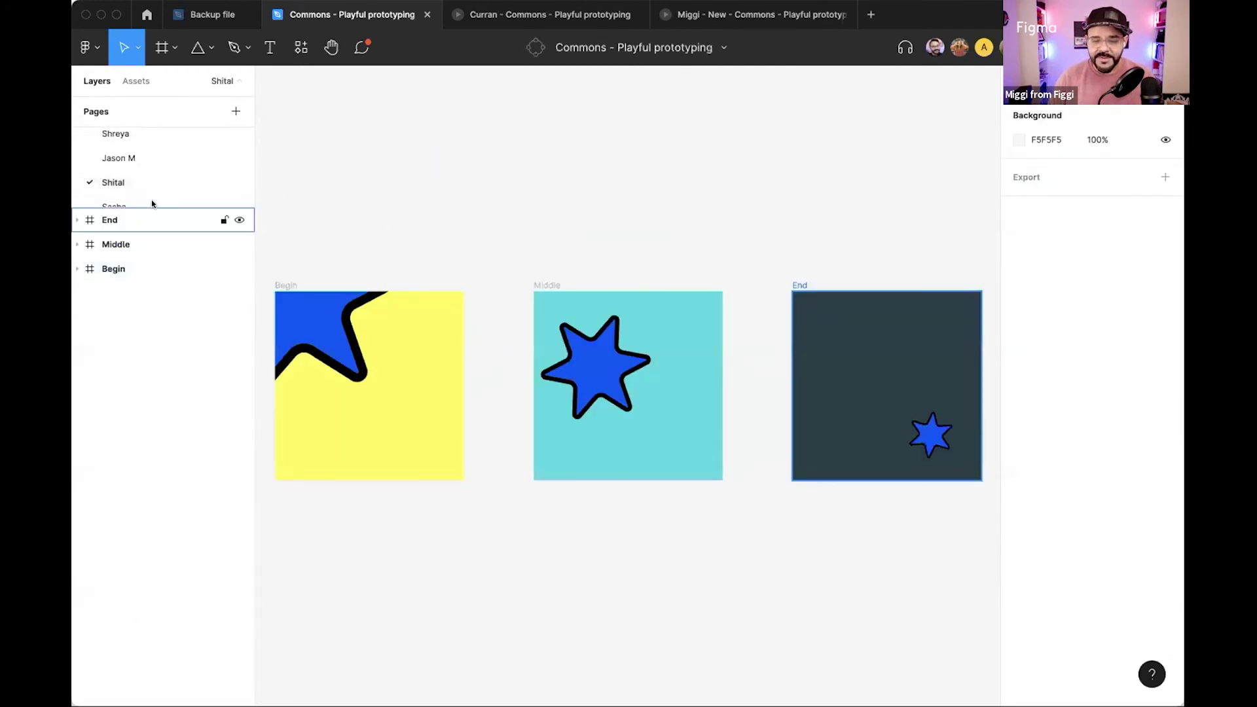
drag(165, 204, 157, 528)
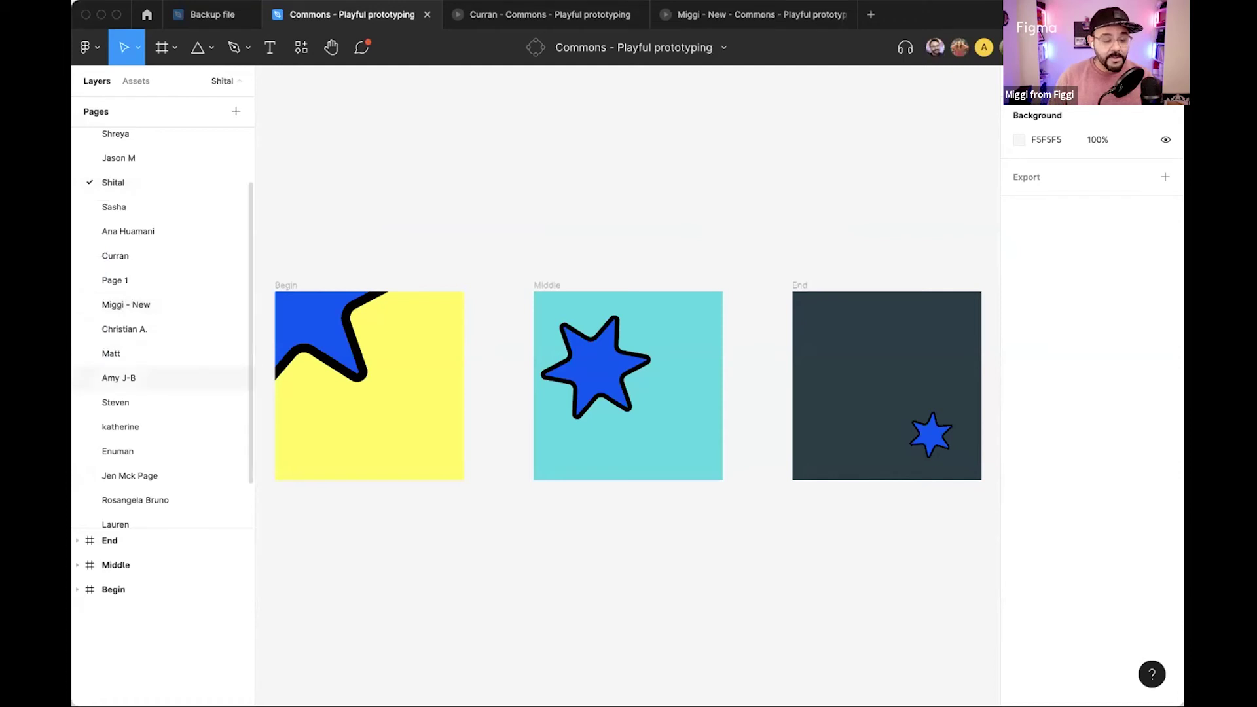
scroll(391, 299, up, 3)
key(t)
click(406, 260)
text(asdasda)
click(702, 319)
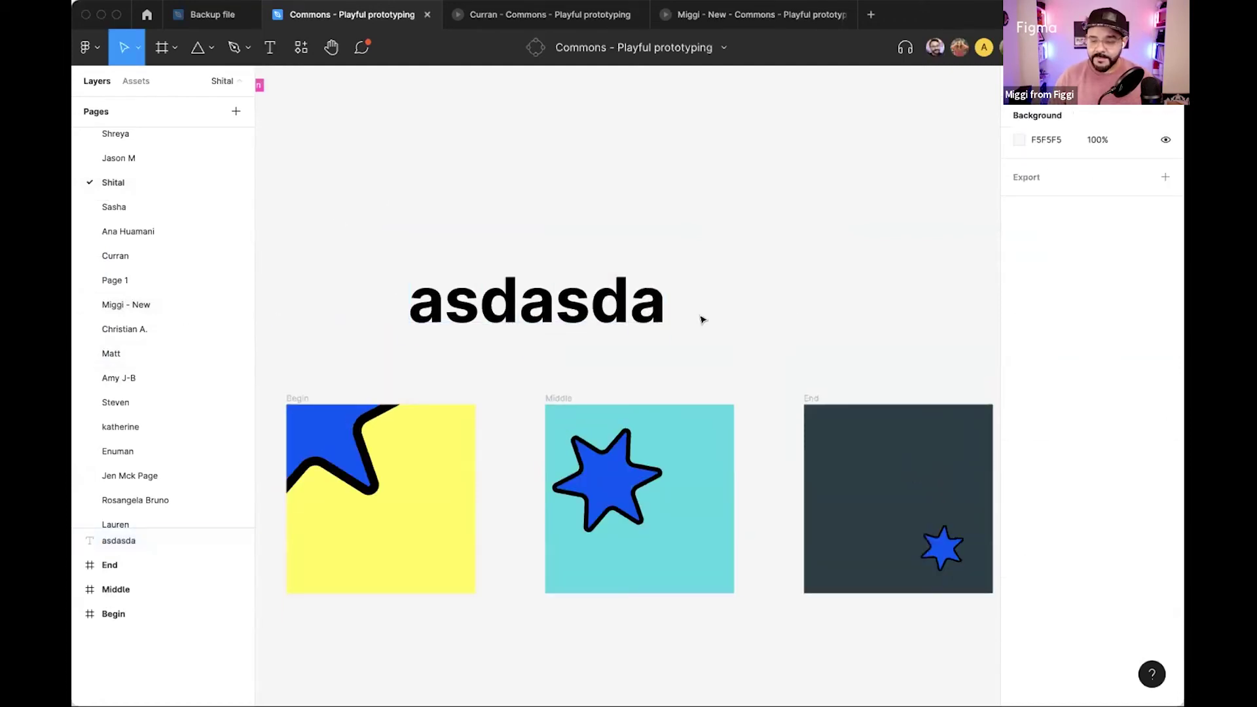
click(495, 335)
click(618, 47)
drag(492, 321, 628, 324)
click(474, 144)
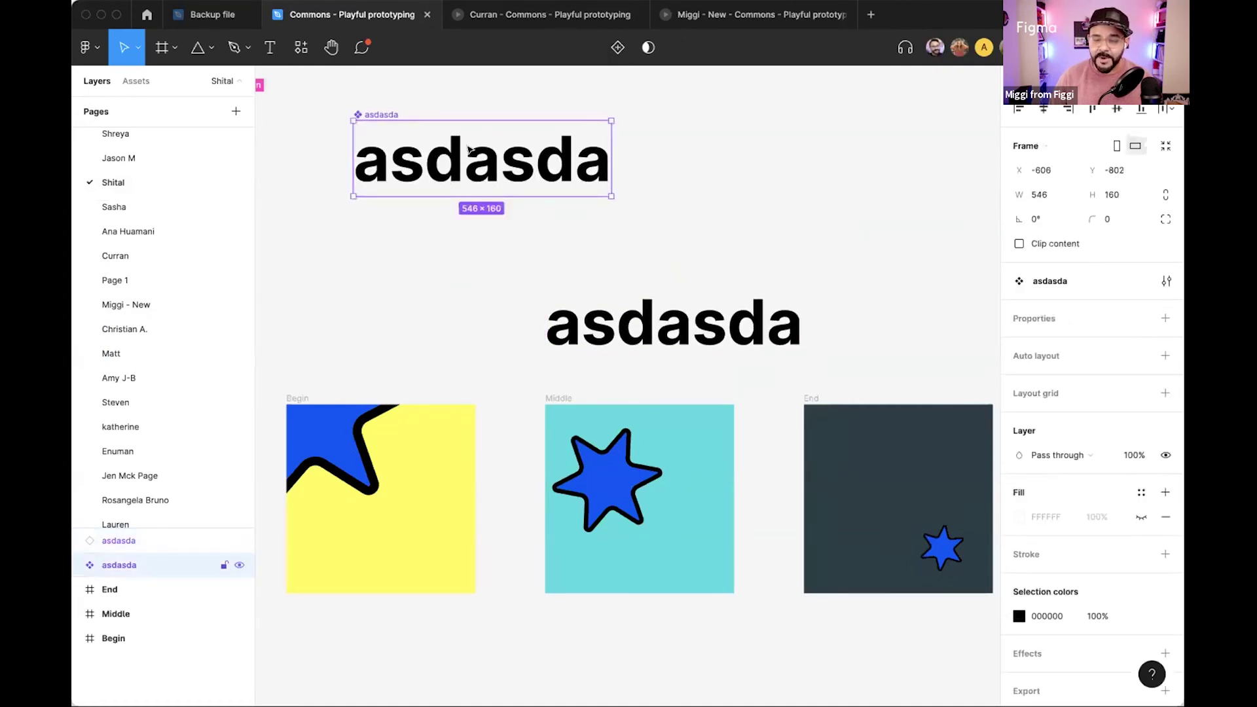
double_click(474, 151)
text(asdas)
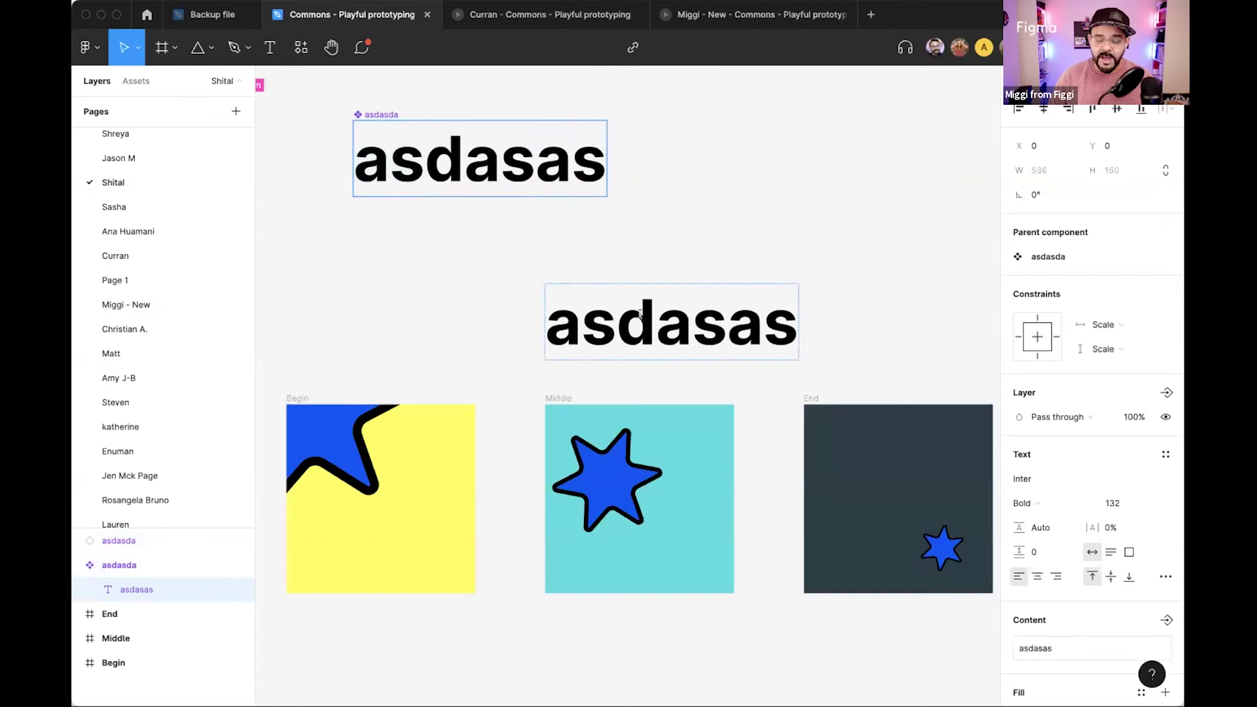
click(590, 324)
key(f)
click(689, 321)
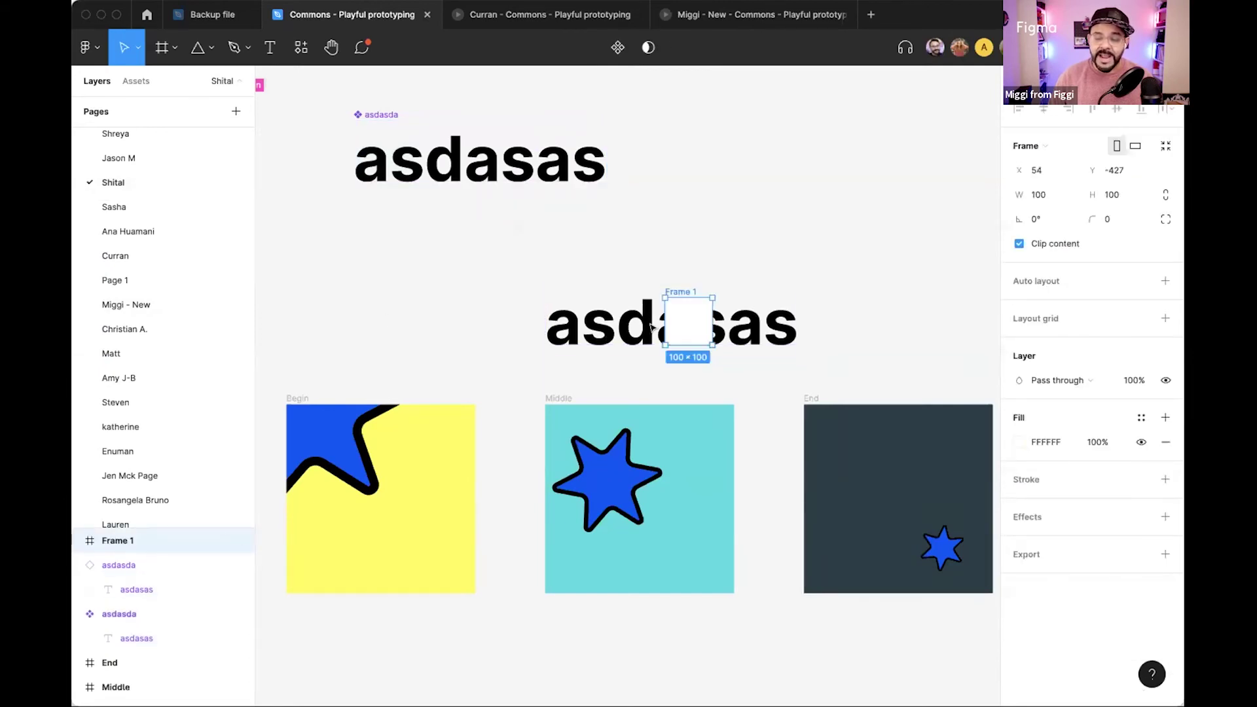
key(ctrl+z)
double_click(655, 328)
double_click(655, 327)
text(asdasdasd)
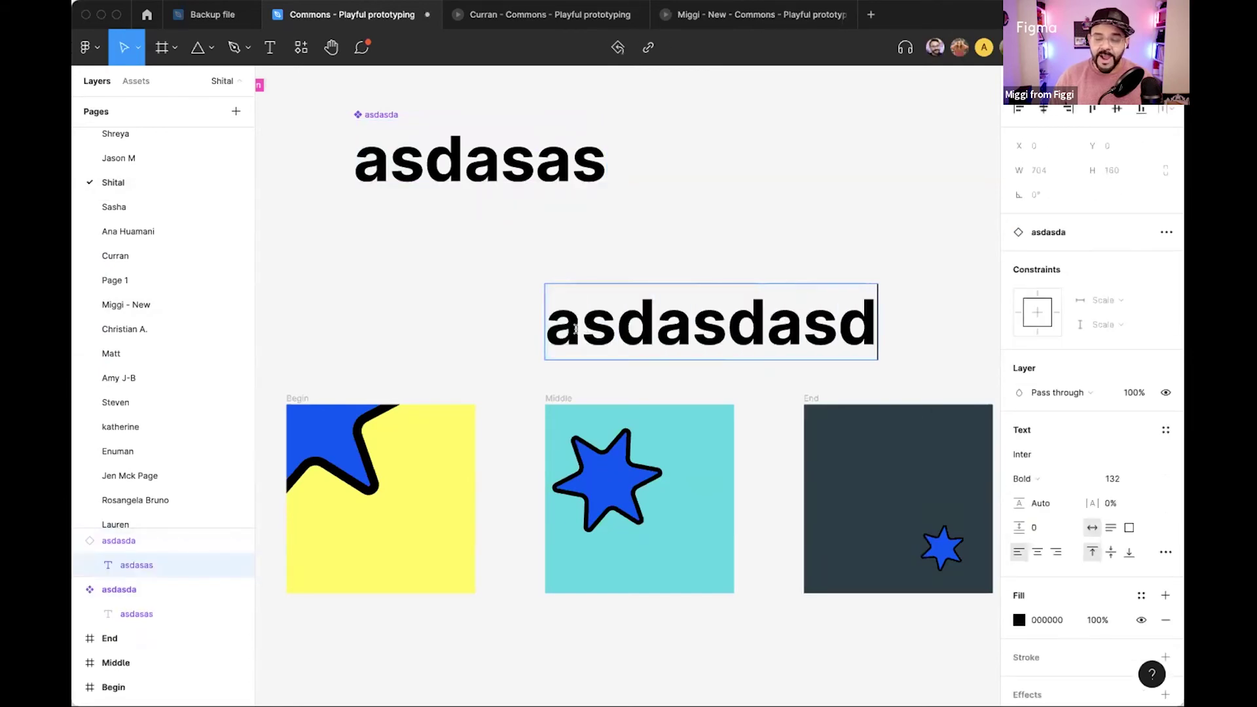
click(483, 339)
click(578, 301)
drag(578, 300, 643, 284)
double_click(478, 161)
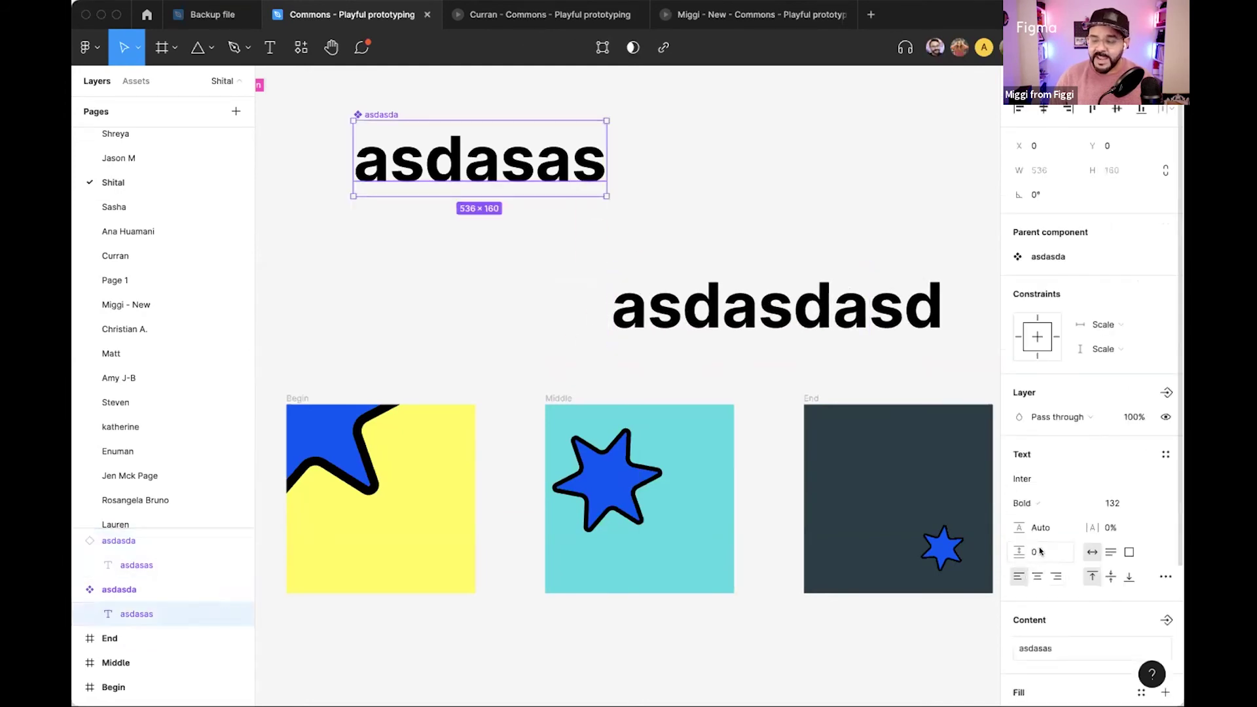
scroll(1041, 552, down, 5)
click(1019, 537)
click(947, 379)
drag(947, 379, 910, 396)
key(ctrl+z)
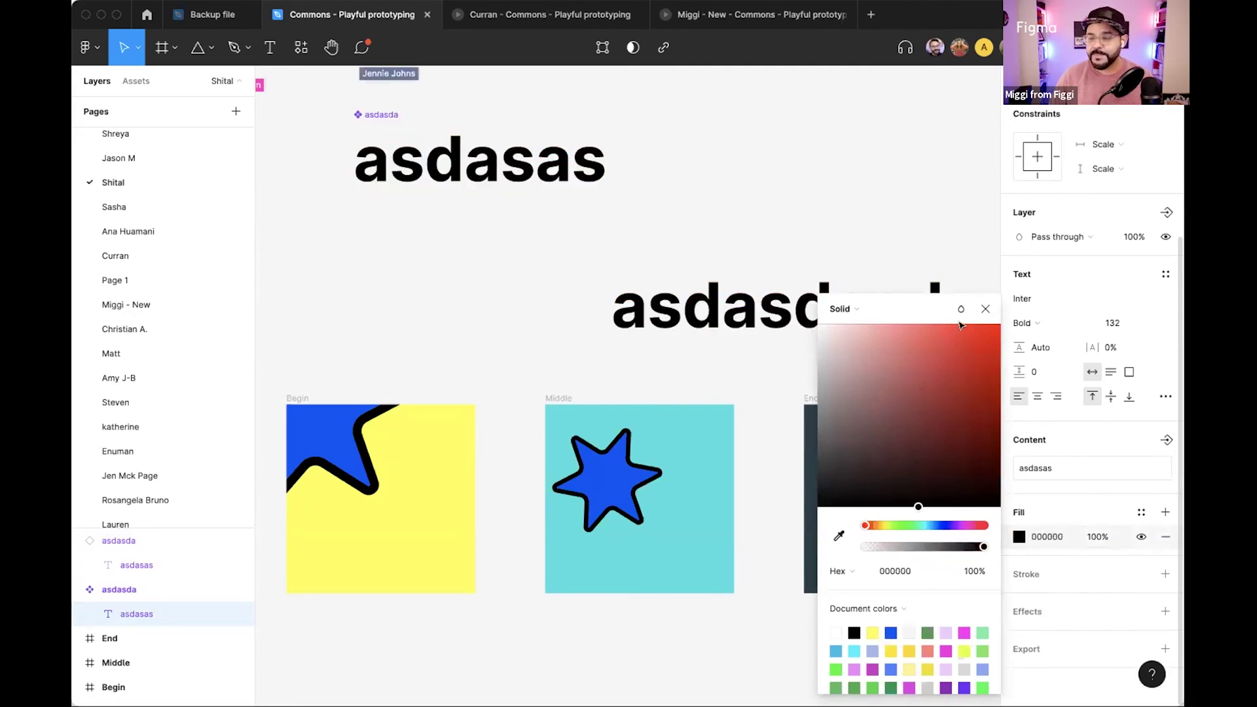
click(753, 308)
key(Escape)
drag(683, 292, 422, 247)
click(792, 100)
drag(775, 118, 481, 284)
key(Delete)
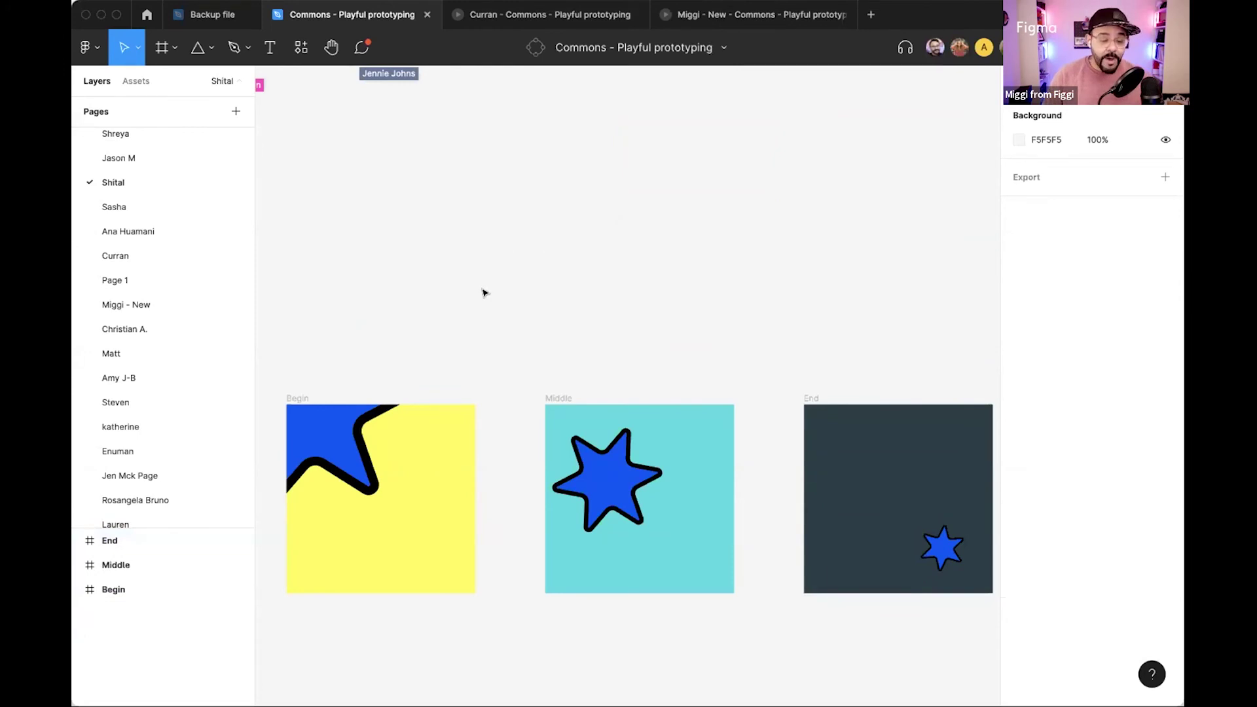
Browse student pages and open the one with colourful star frames.
scroll(485, 277, down, 3)
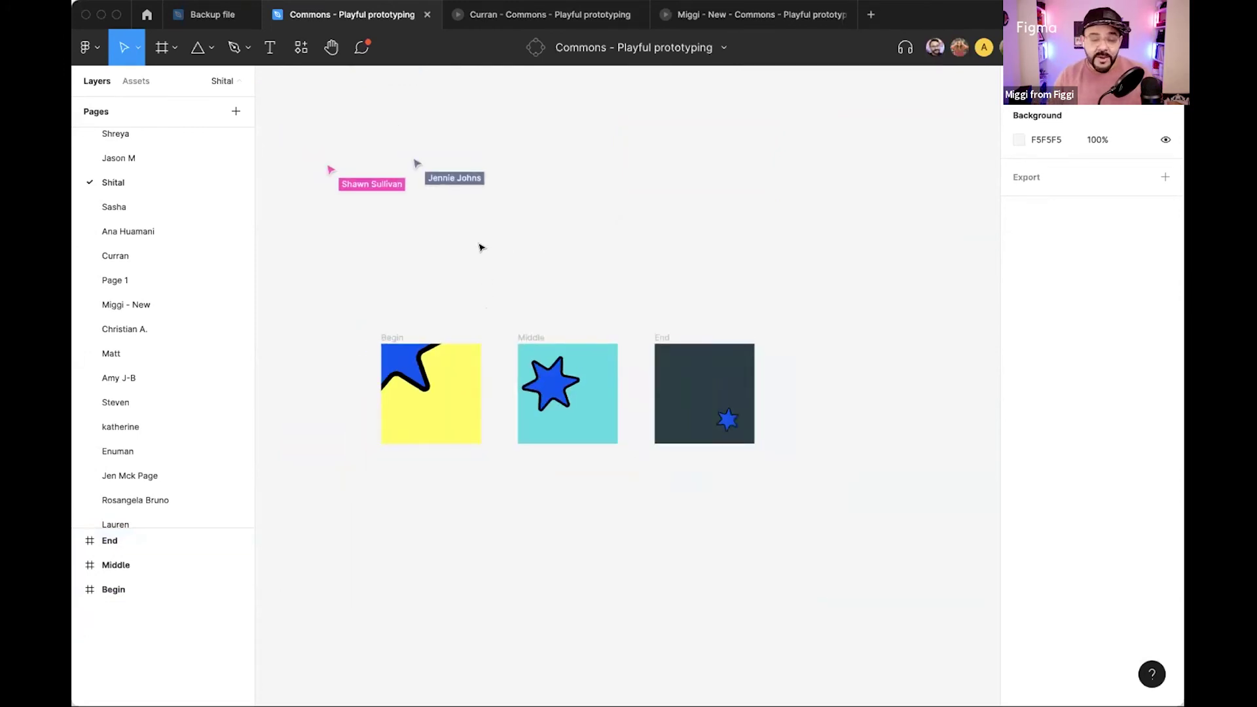
click(147, 231)
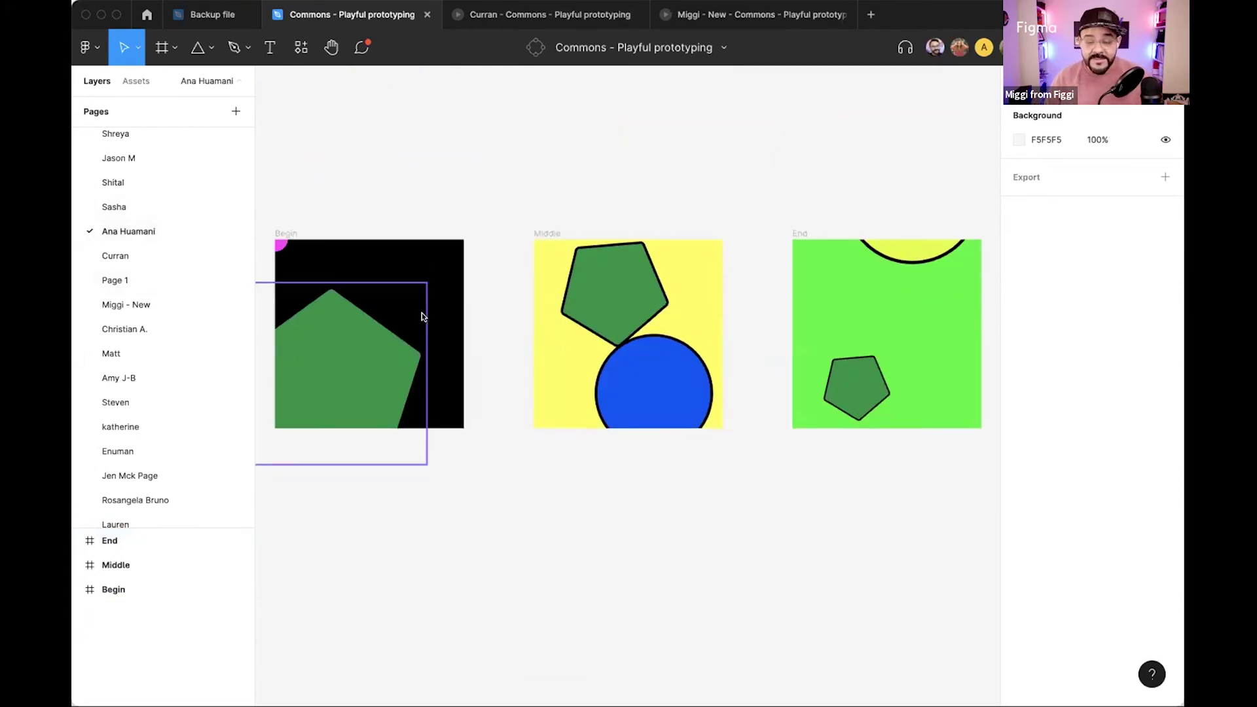
click(104, 327)
scroll(119, 347, down, 2)
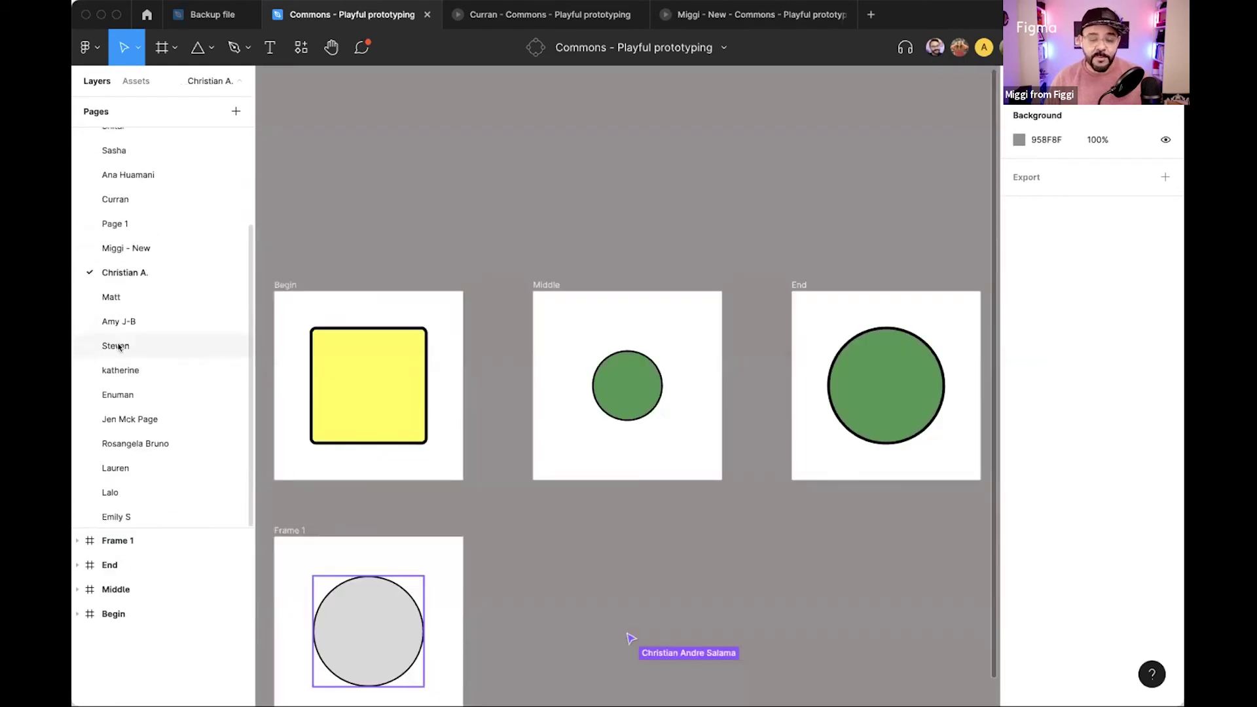
click(118, 347)
Play that page's Begin-Middle-End prototype flow from the Prototype tab.
scroll(294, 255, left, 3)
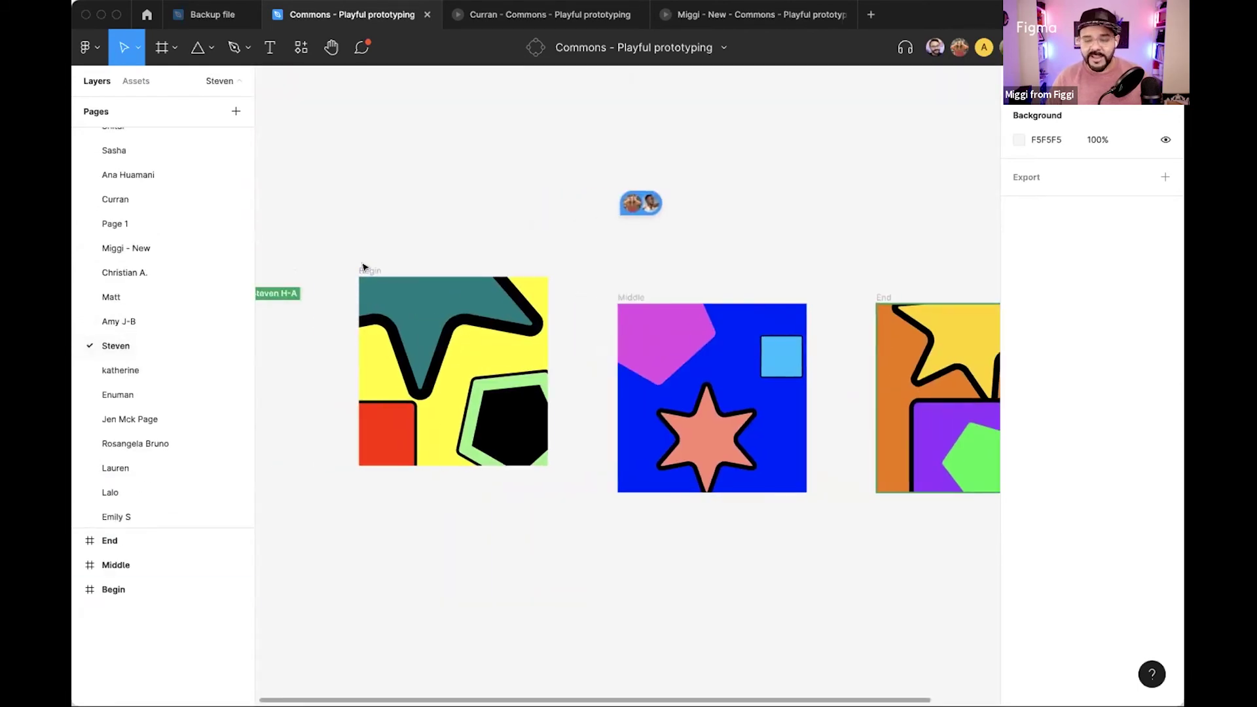
scroll(393, 256, left, 3)
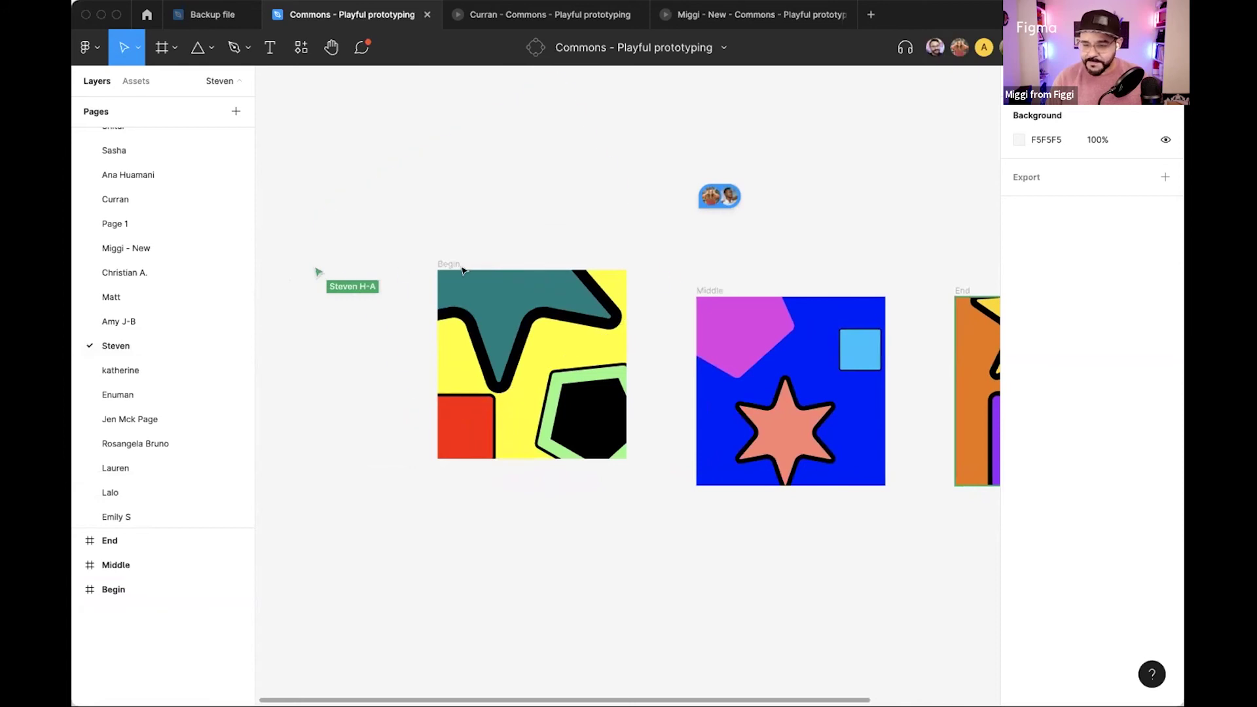
key(shift+e)
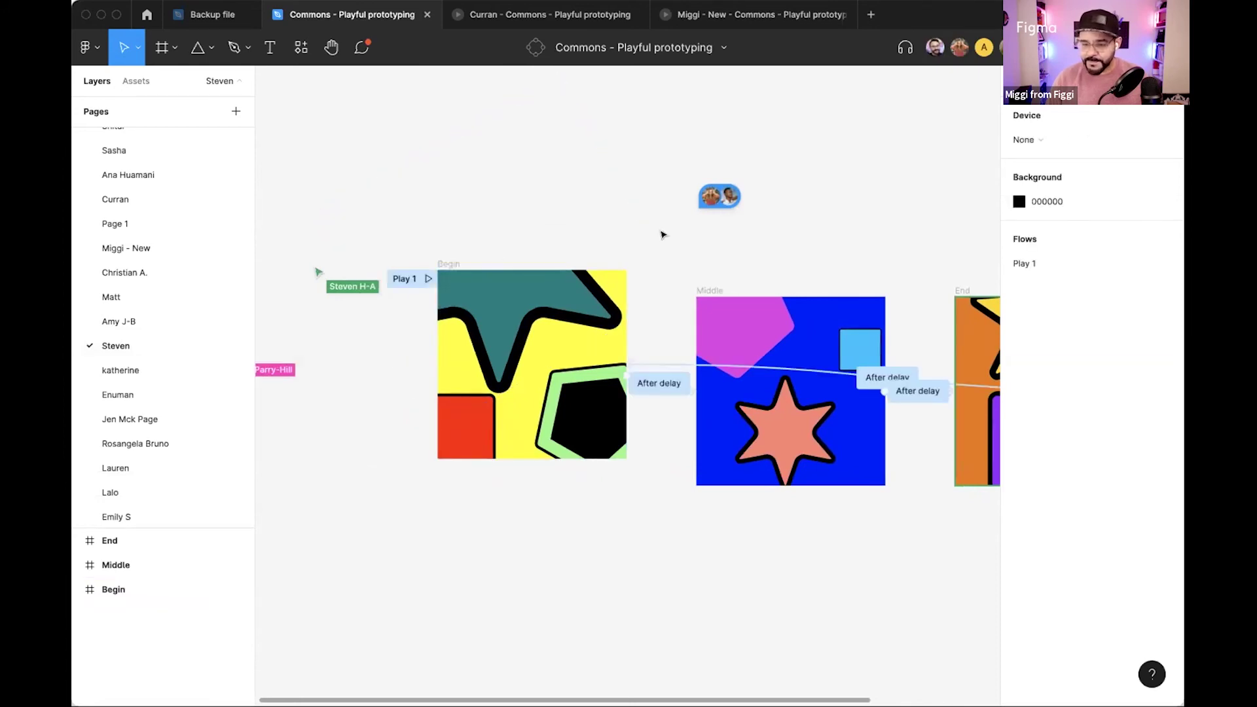
click(428, 279)
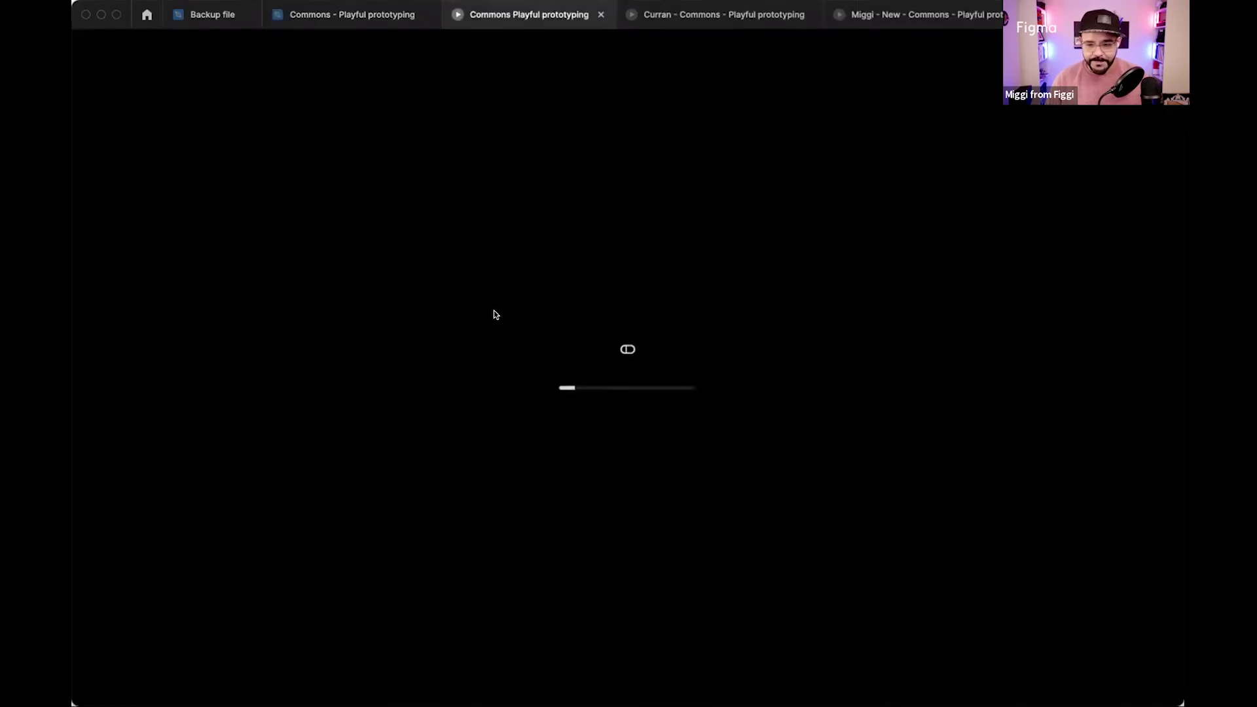
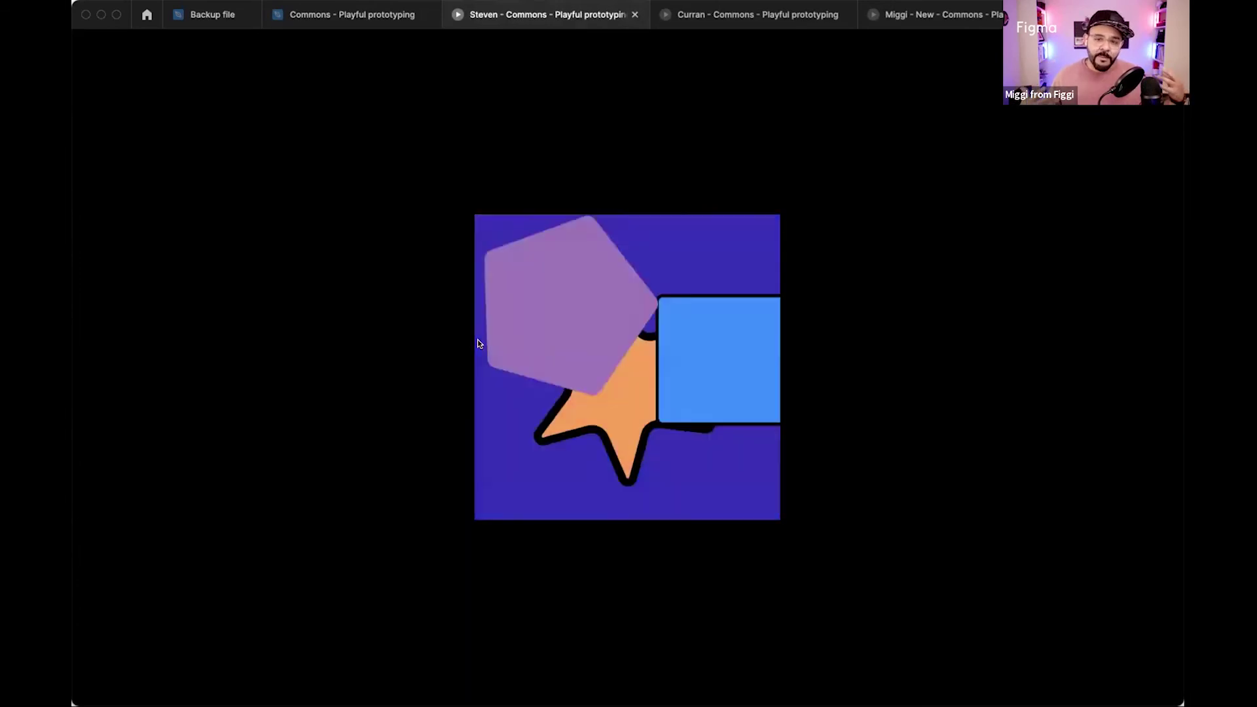
Close the prototype preview and return to the Commons - Playful prototyping design file.
key(super+w)
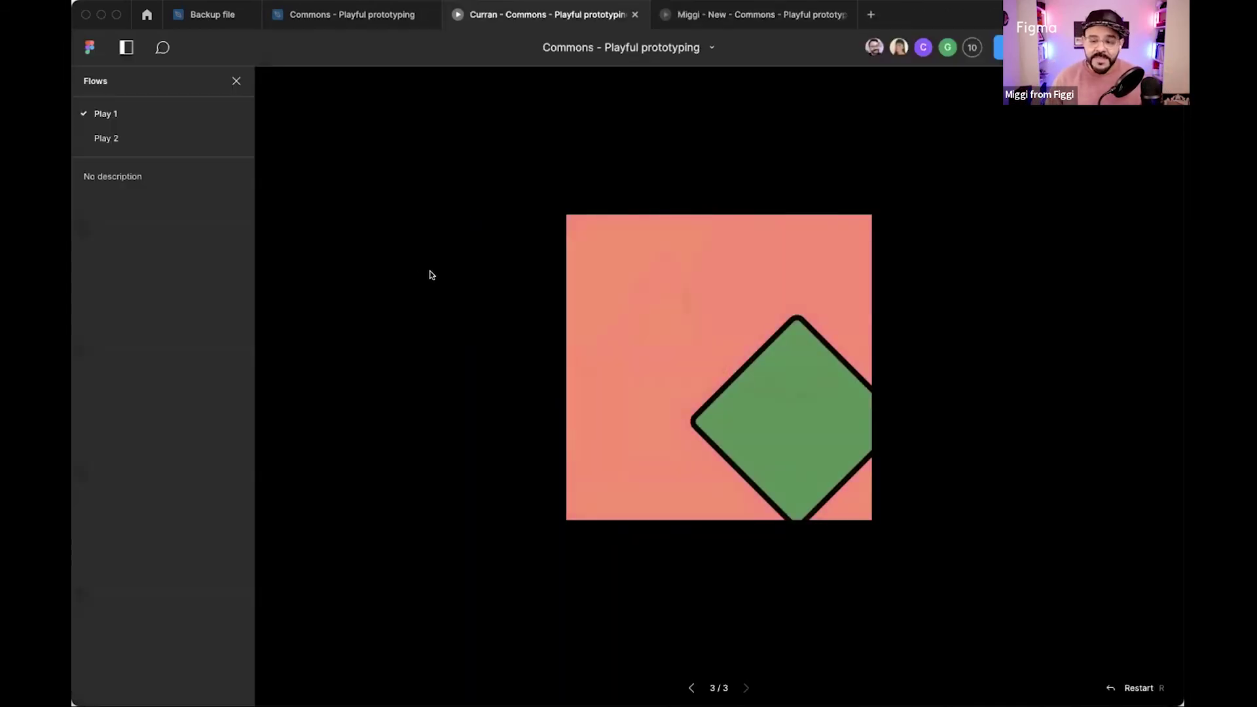
click(396, 16)
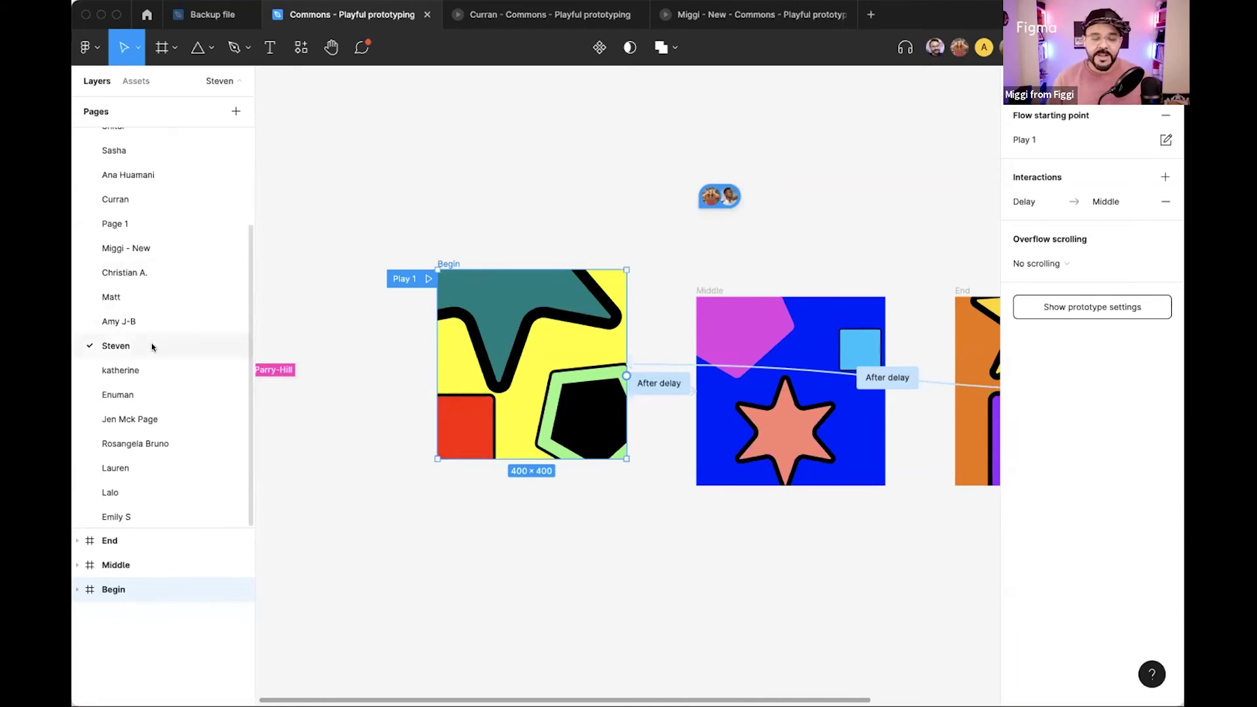
Browse participant pages to the one with Begin, Middle and End triangle frames, and center them.
click(148, 371)
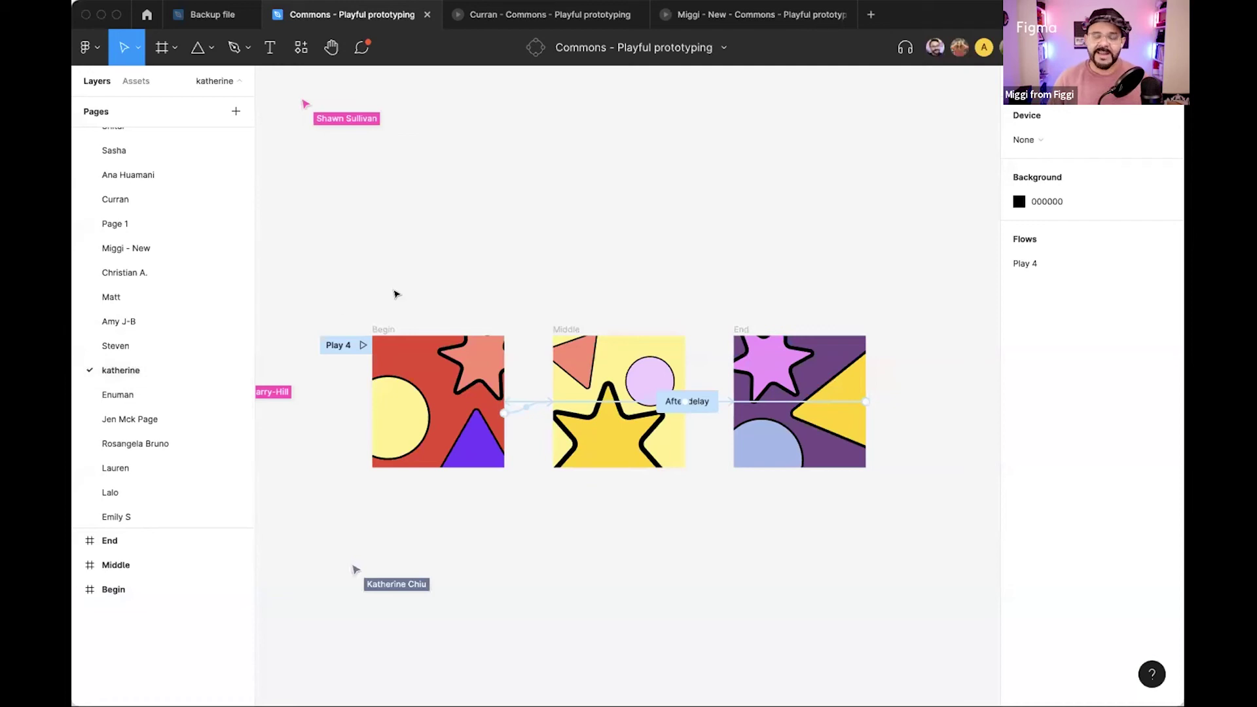
scroll(395, 294, down, 5)
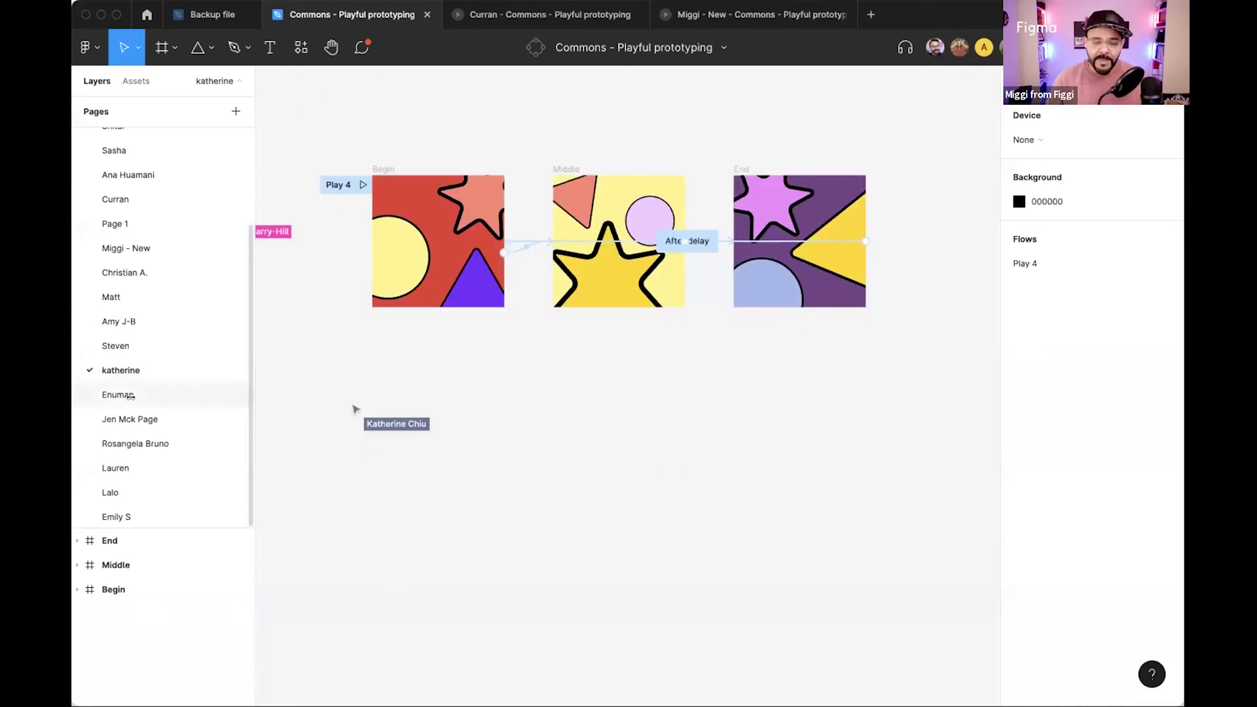
click(129, 396)
click(134, 417)
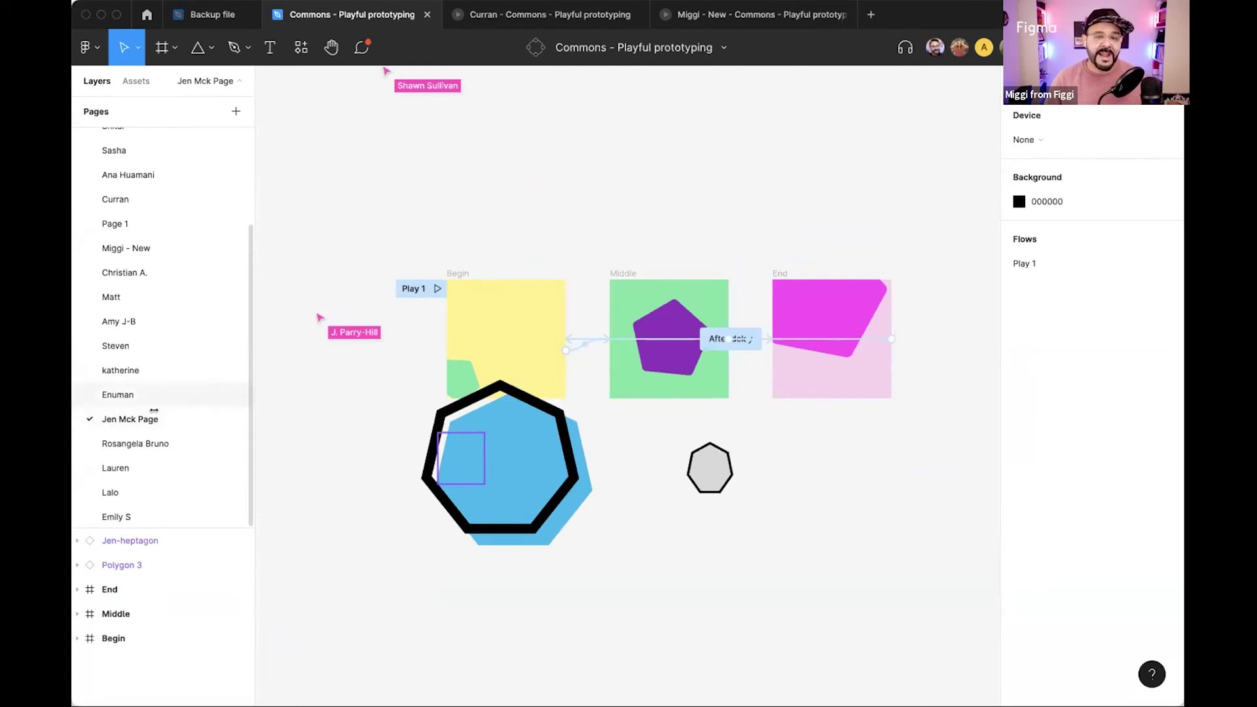
click(150, 467)
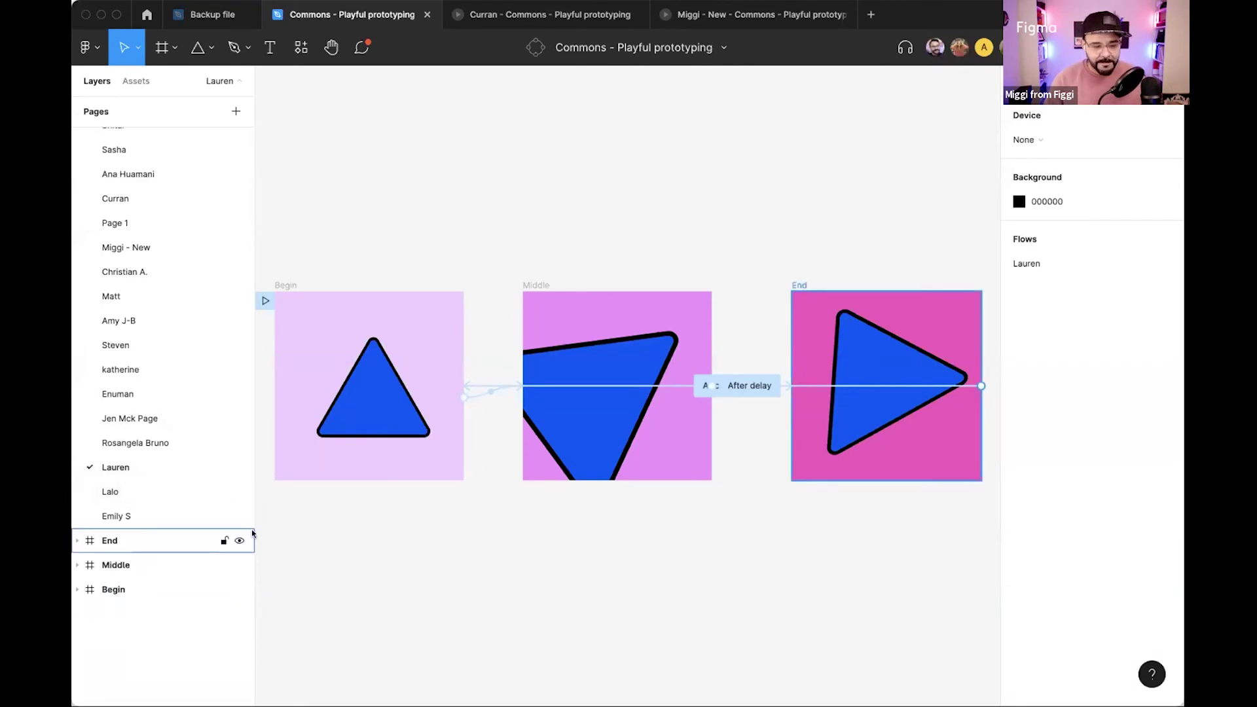
scroll(263, 521, down, 2)
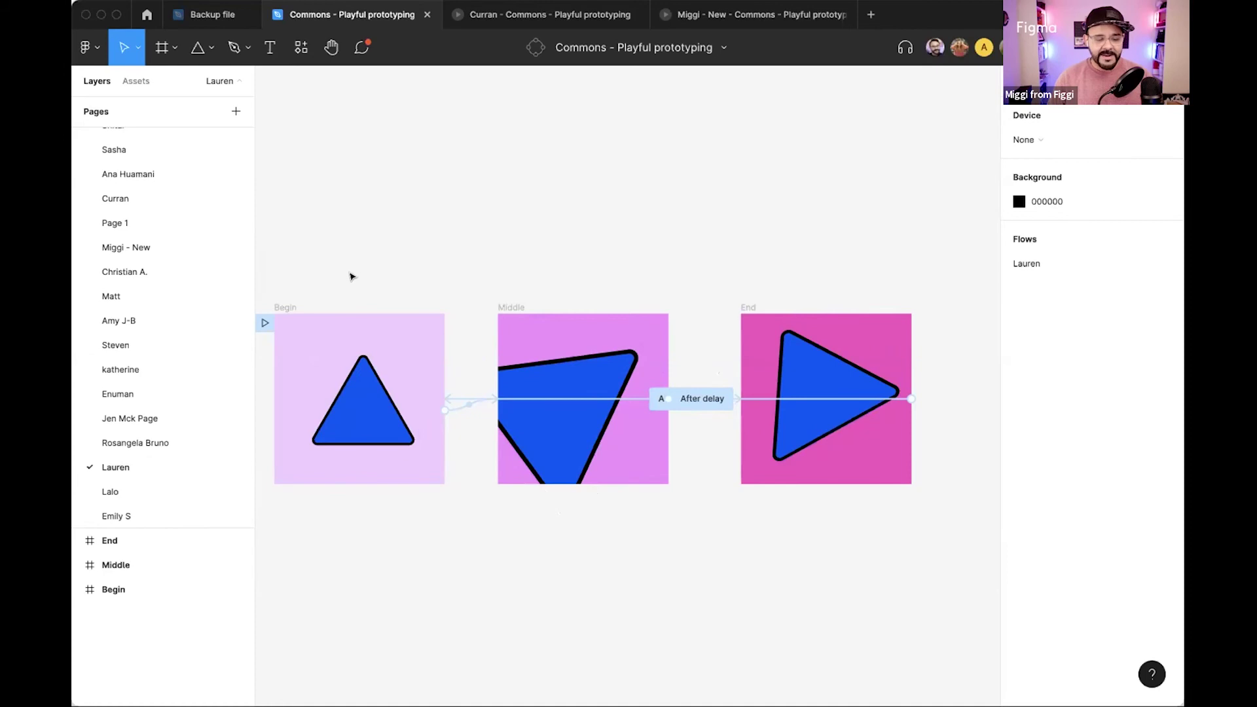
drag(351, 258, 412, 203)
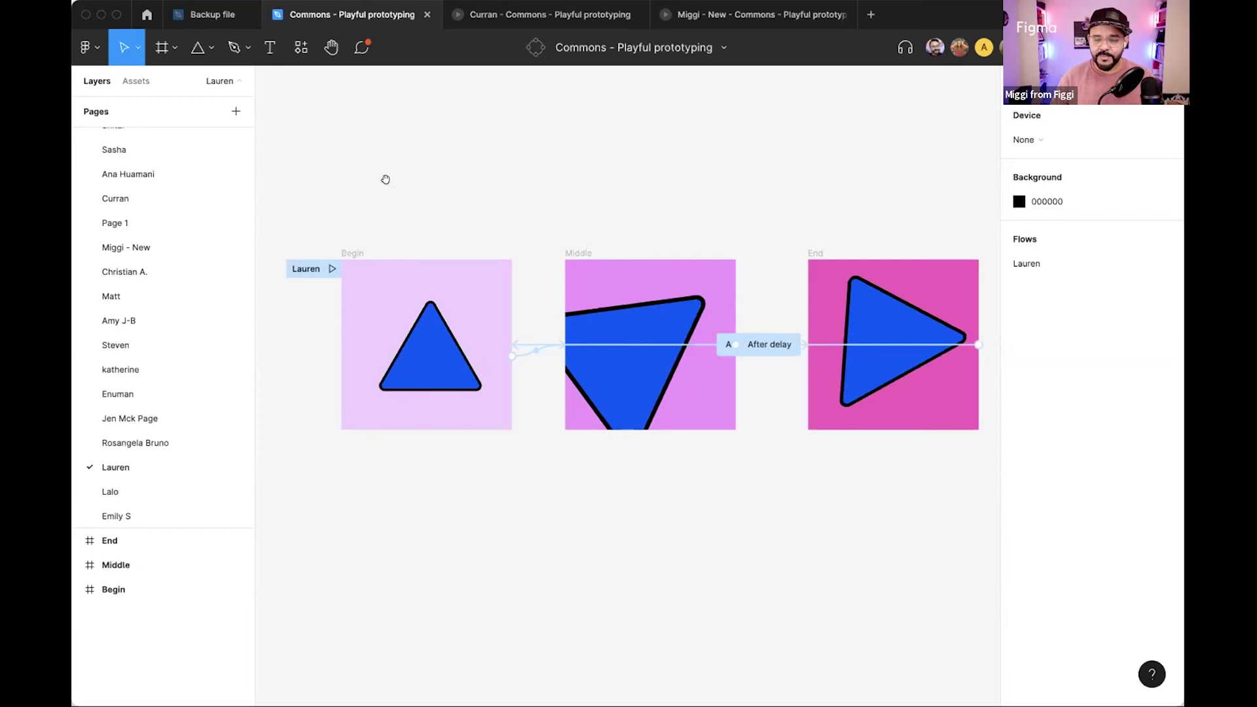
scroll(393, 196, up, 3)
scroll(497, 163, up, 3)
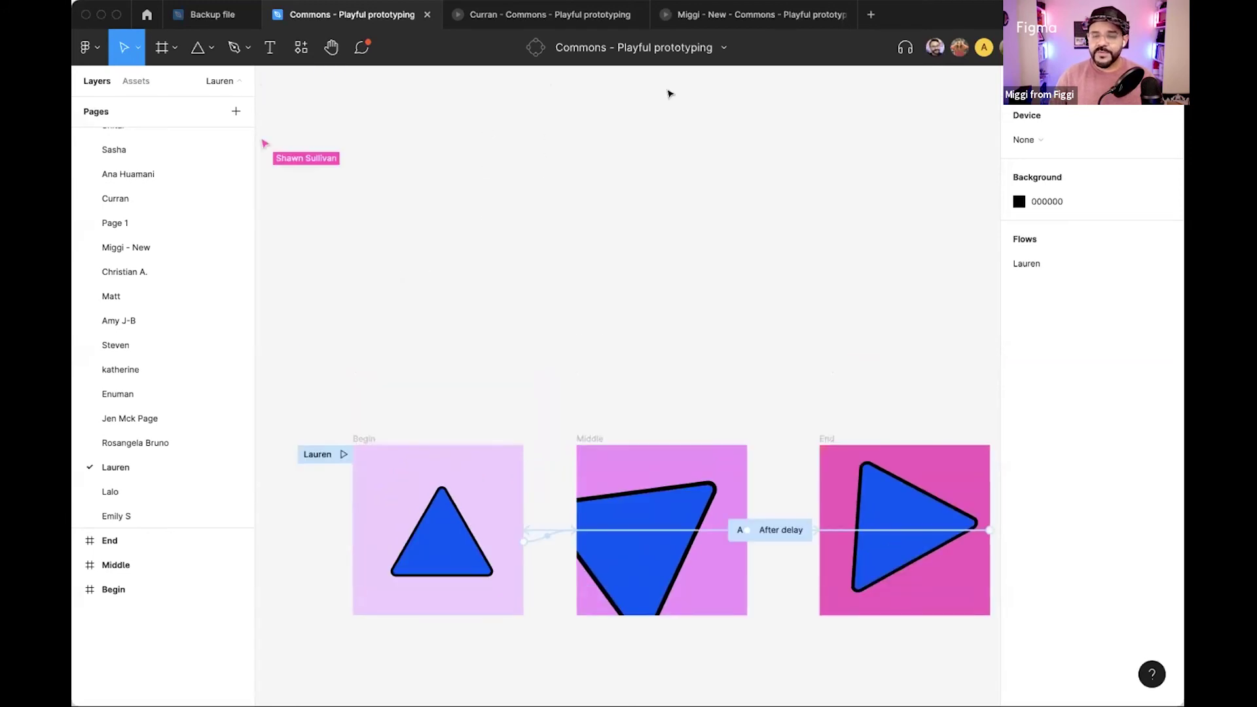
Show local components in Assets, filter them by 'o', then clear the search.
click(136, 81)
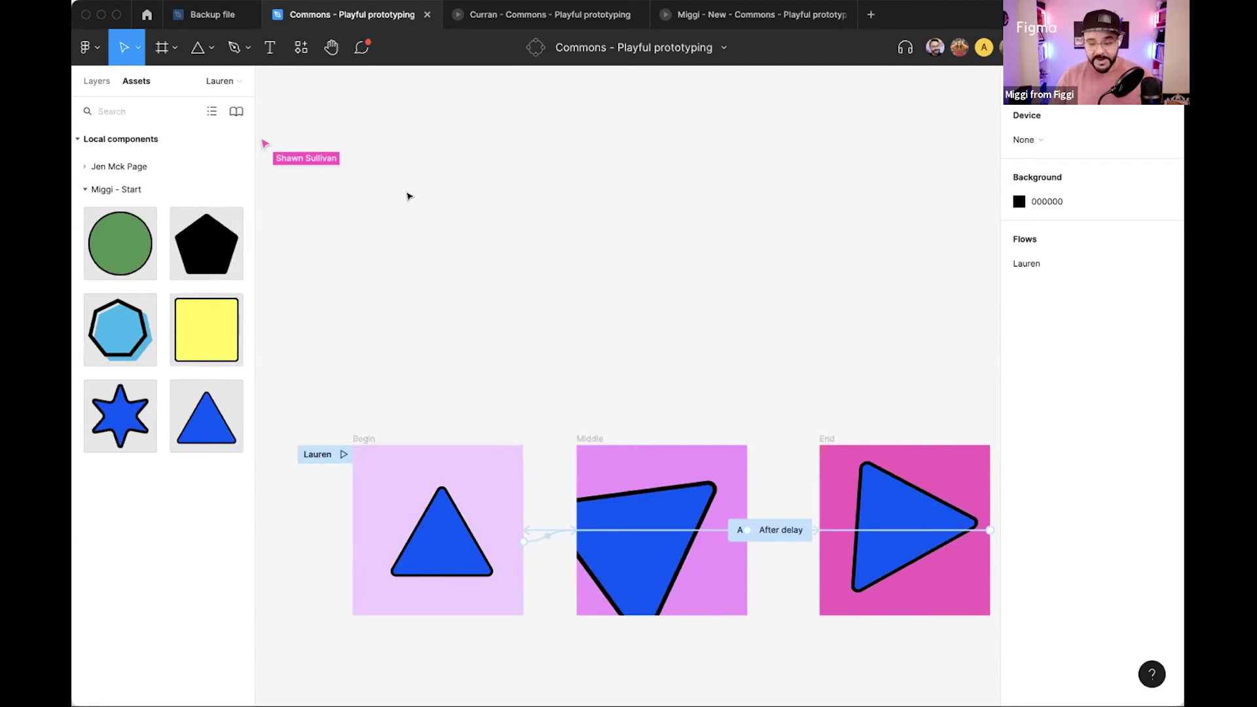
text(o)
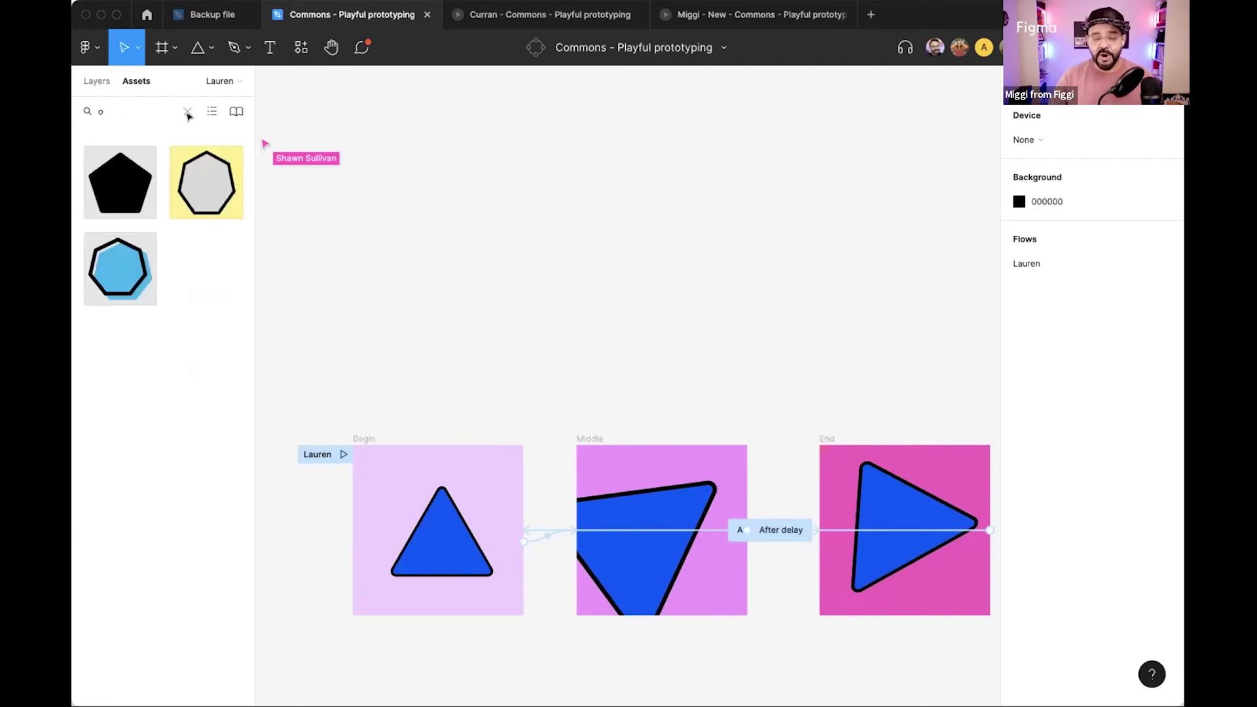
click(188, 115)
Draw a long rectangle above the Begin, Middle and End frames.
click(212, 47)
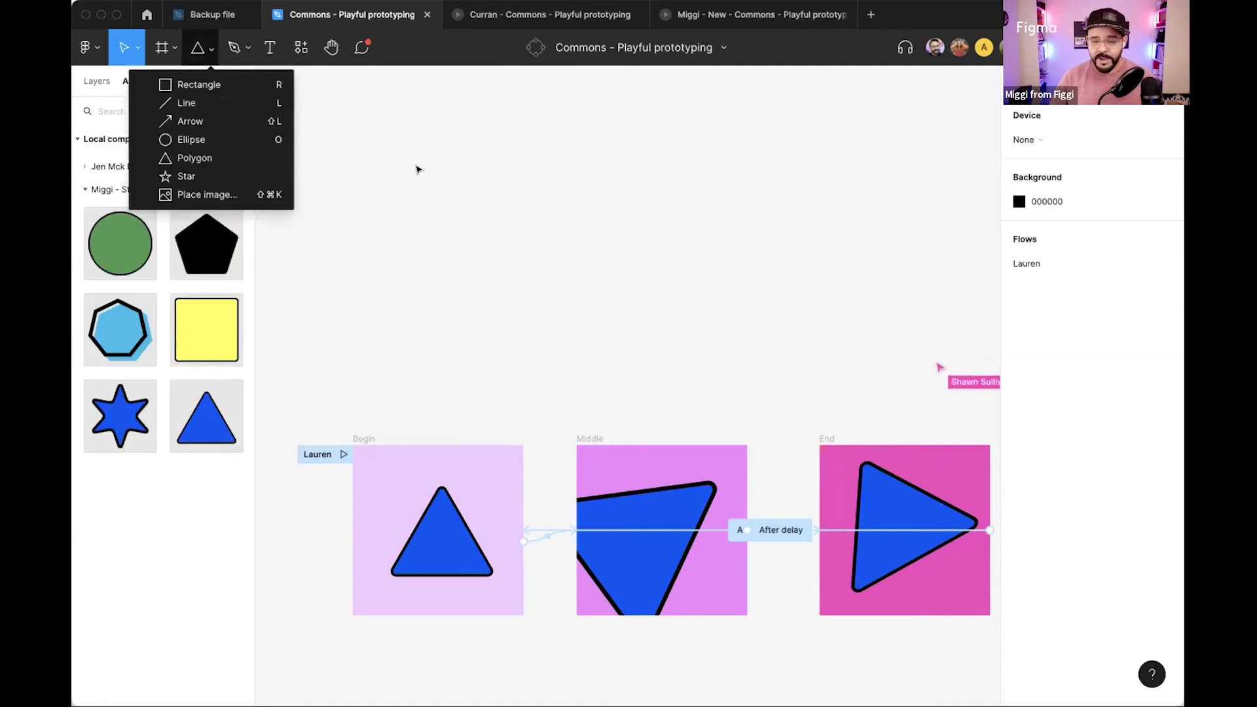
click(197, 85)
mouse_move(373, 151)
mouse_down()
mouse_move(516, 294)
mouse_move(674, 268)
mouse_up()
click(626, 339)
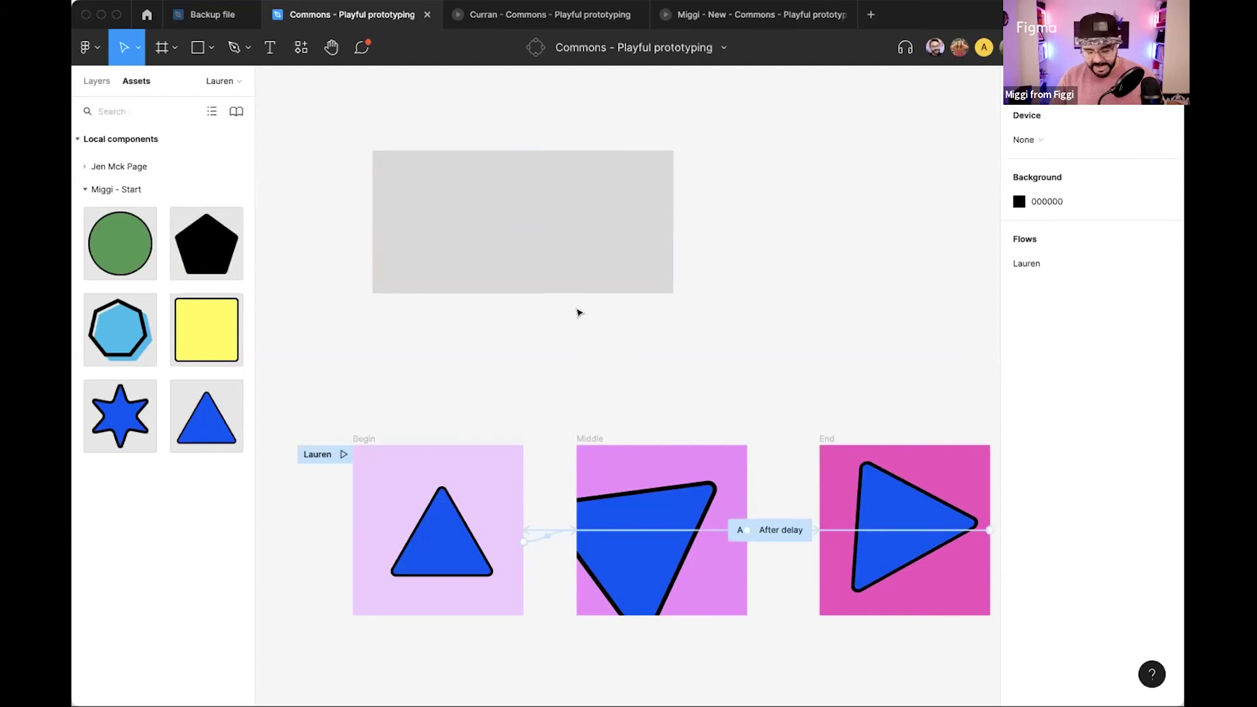
key(t)
key(v)
click(567, 275)
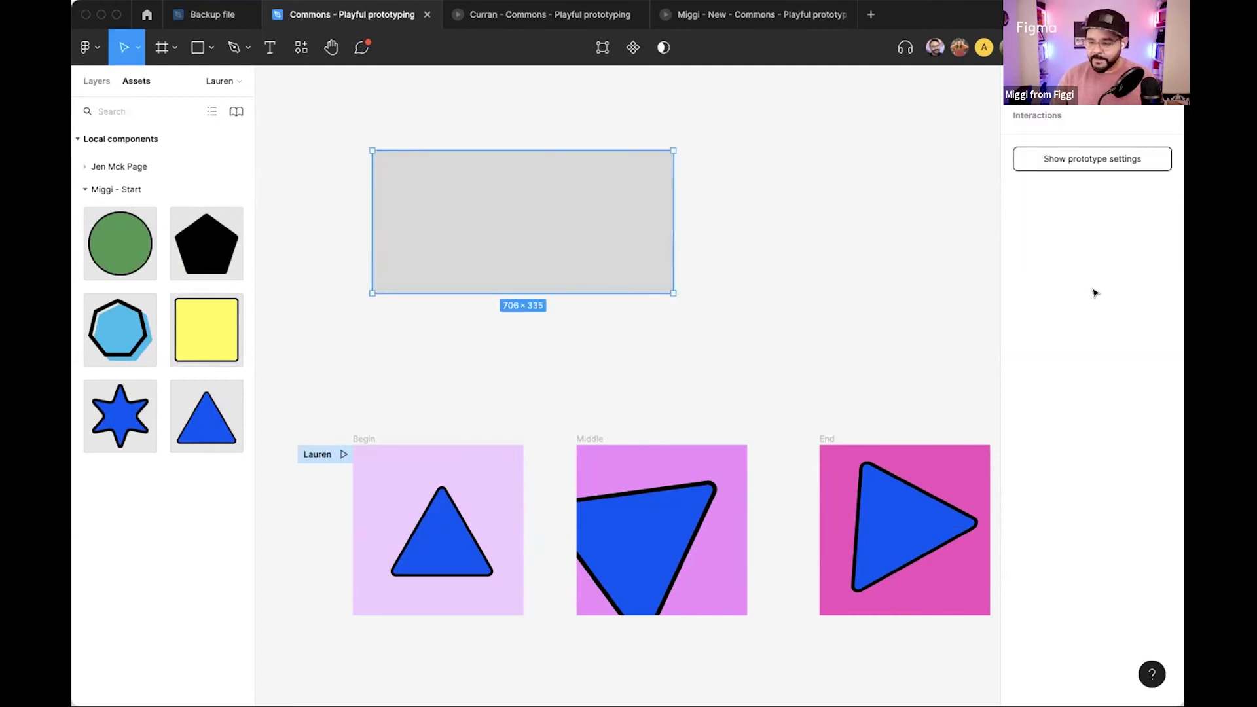
Fill the rectangle red (F02828) and Alt-drag a copy up and to the right.
click(1025, 80)
click(1020, 318)
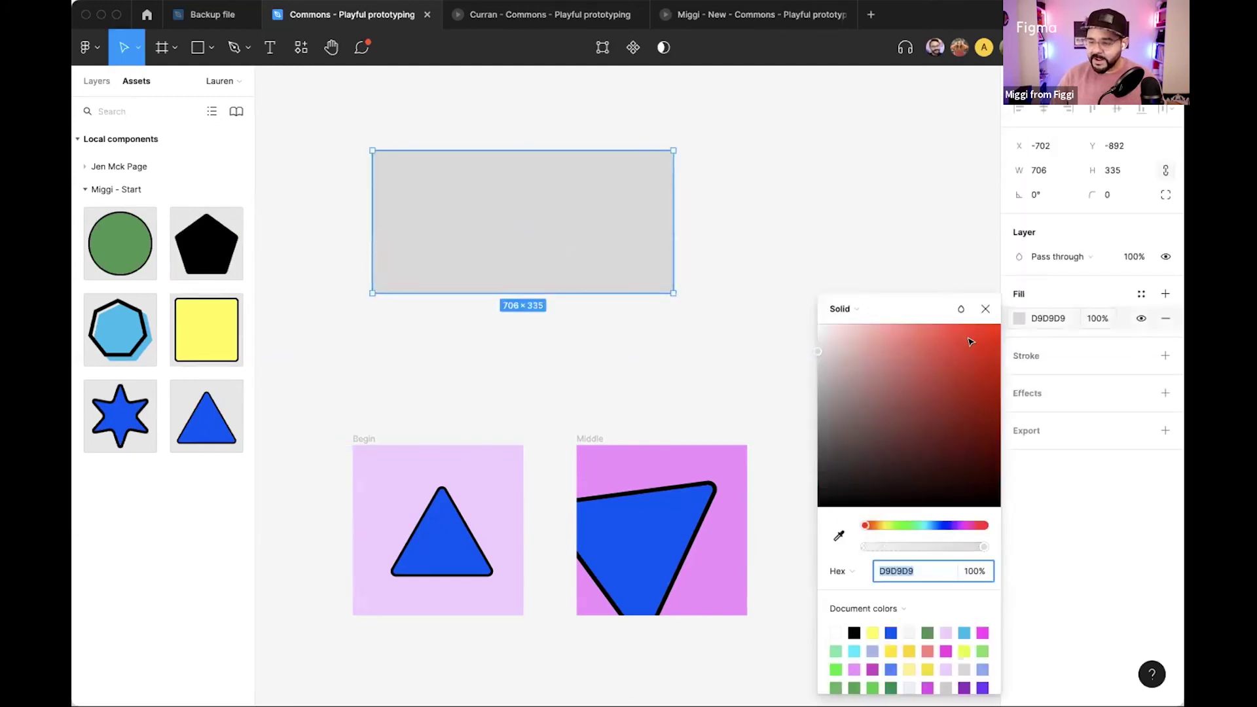
click(973, 330)
click(740, 255)
scroll(740, 254, up, 4)
click(521, 340)
drag(505, 345, 640, 286)
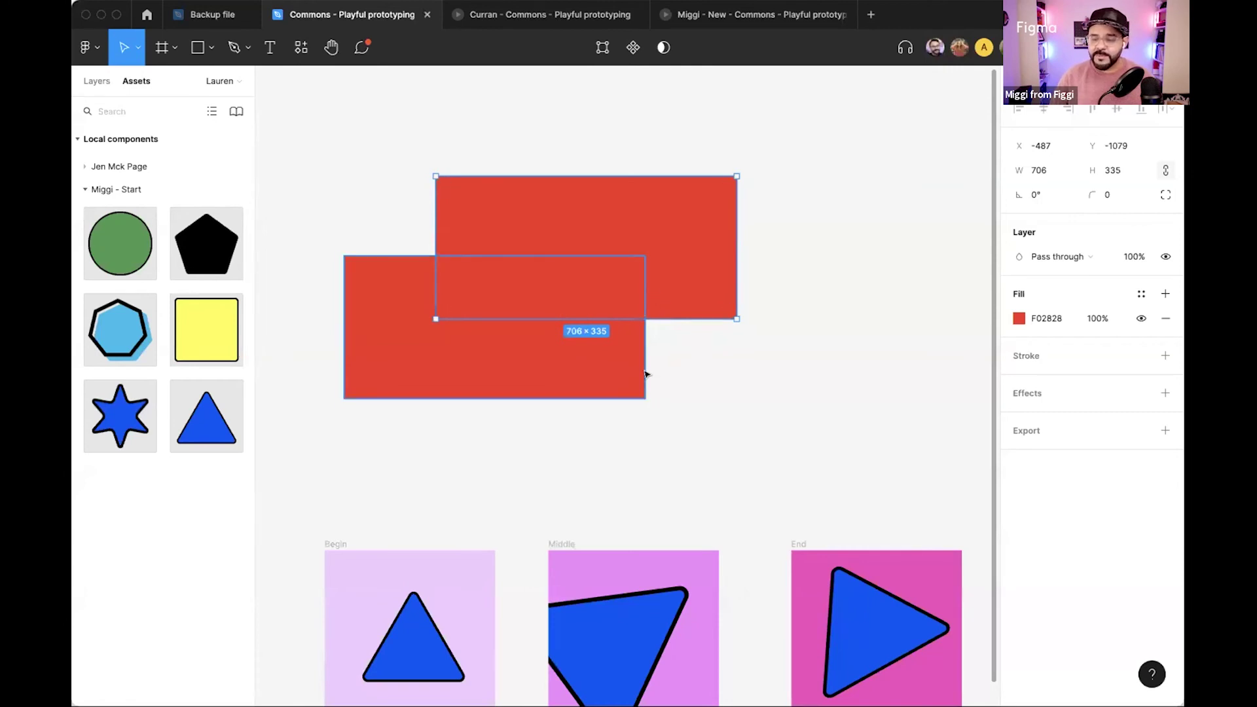
Swap both red rectangles' fill to an outline stroke of weight 36.
click(626, 356)
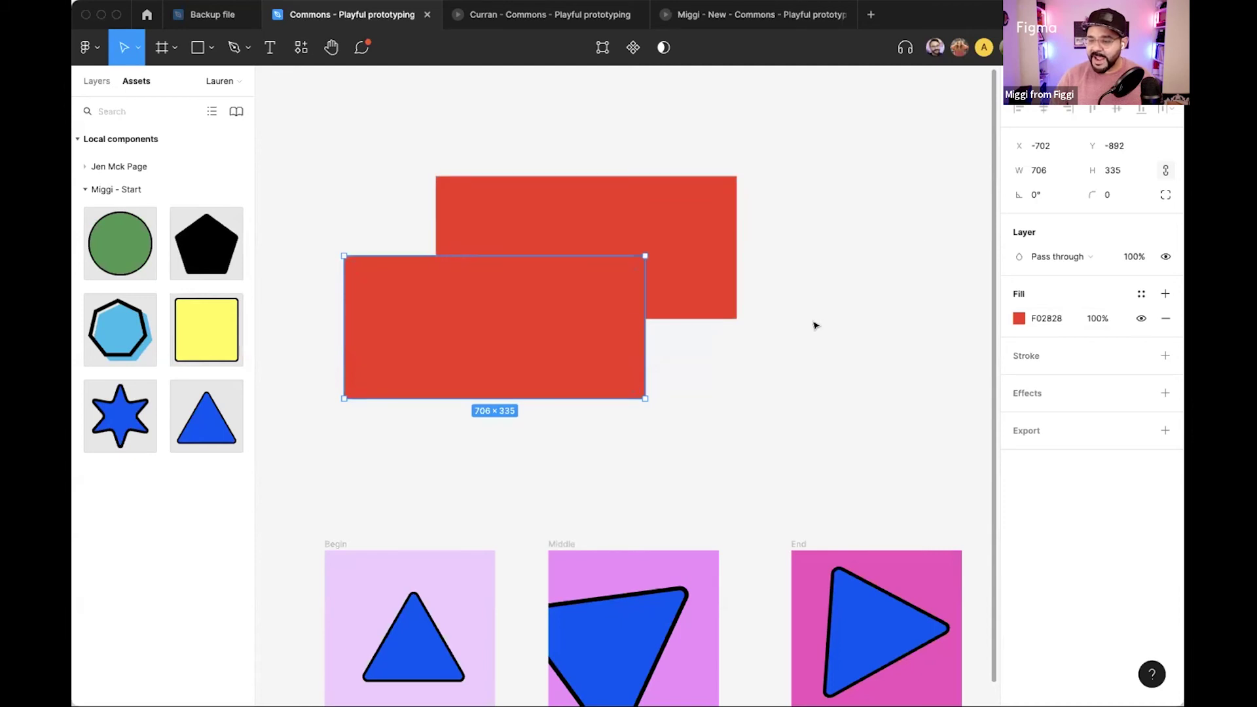
key(shift+x)
key(shift+x)
drag(829, 397, 546, 244)
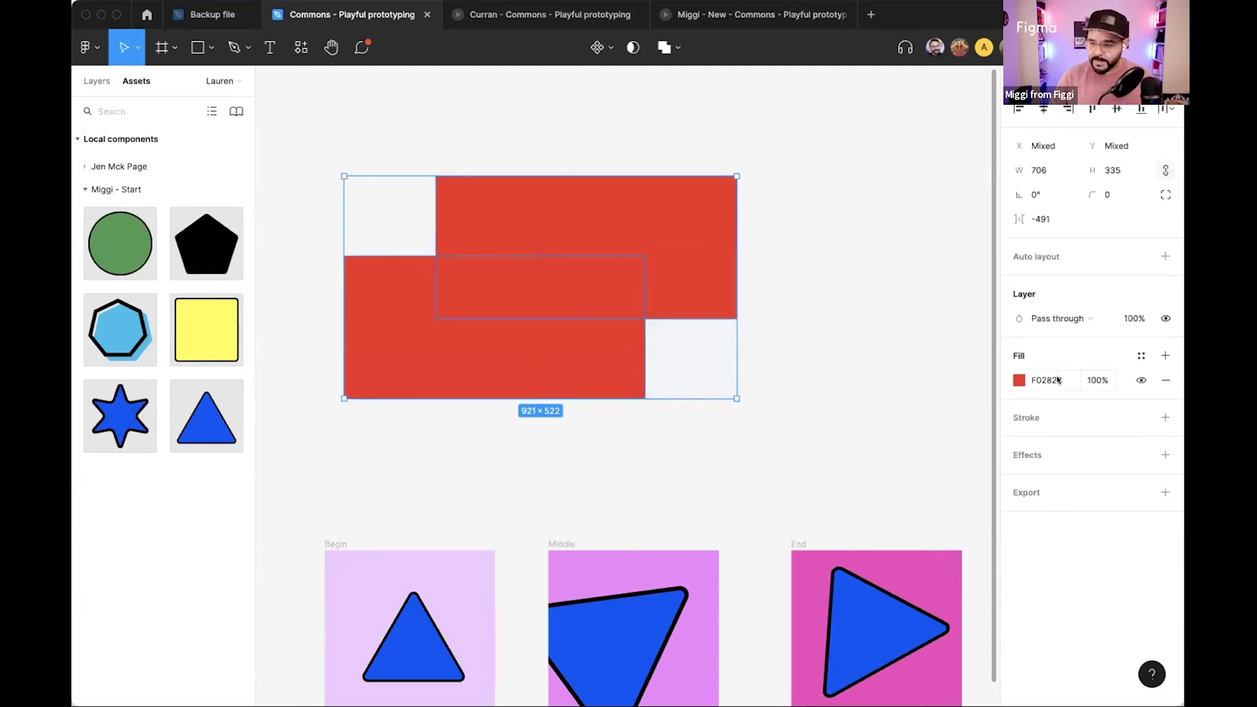
click(1030, 418)
key(ctrl+z)
click(814, 271)
drag(815, 272, 529, 330)
key(shift+x)
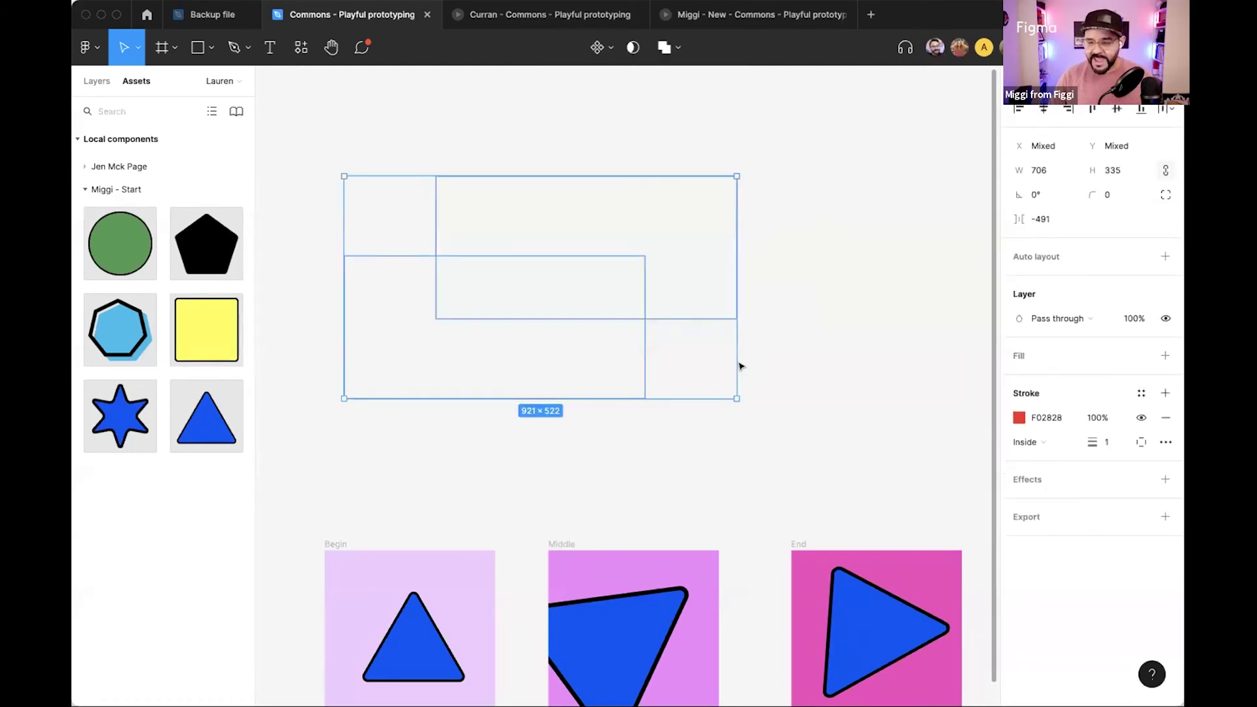
click(1108, 442)
text(36)
key(Return)
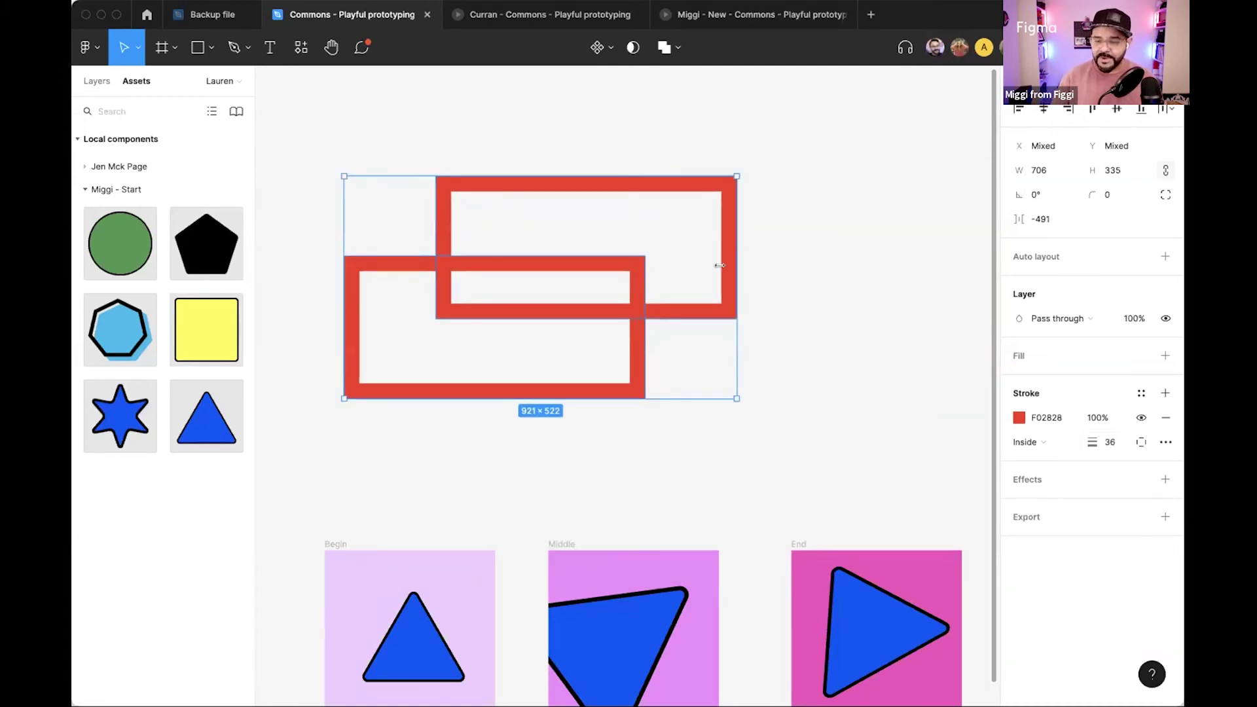
Outline the strokes into one Union shape, round its corners, and make it a component.
key(alt+super+o)
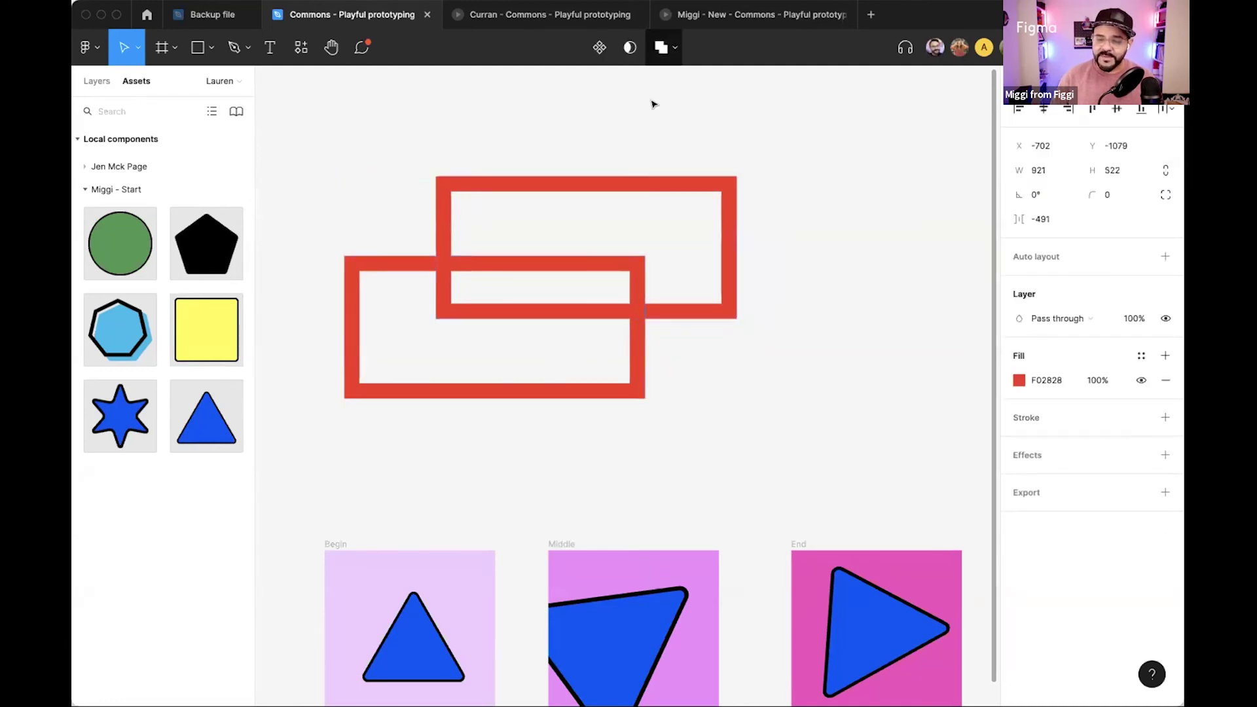
drag(417, 342, 450, 335)
drag(1091, 194, 1107, 194)
click(887, 289)
mouse_move(695, 299)
mouse_down()
mouse_move(838, 243)
mouse_move(679, 293)
mouse_move(769, 281)
mouse_move(704, 317)
mouse_up()
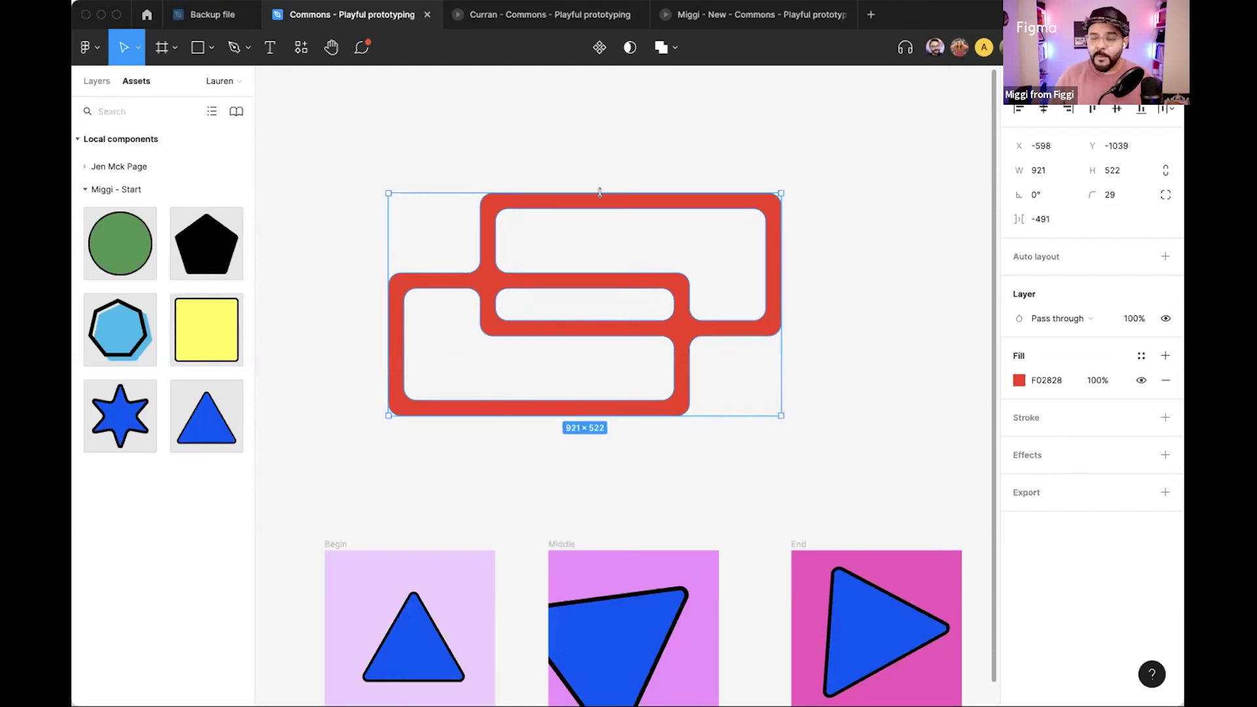
click(600, 47)
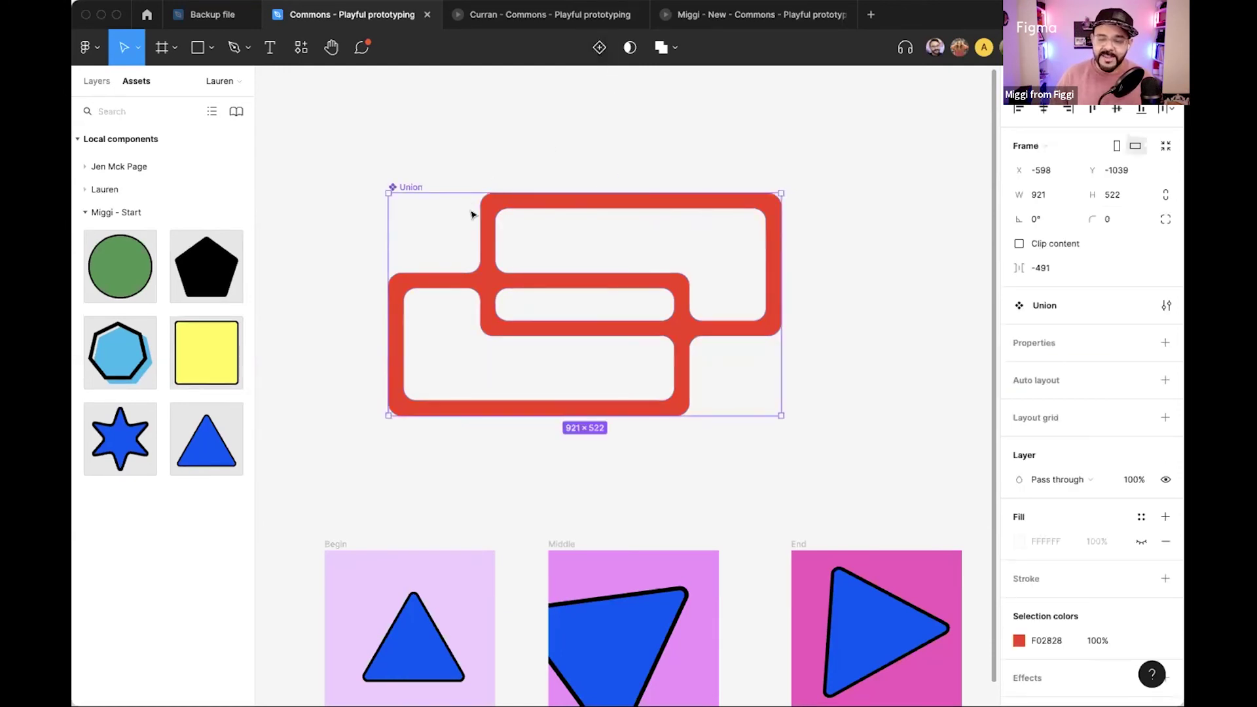
Rename the Union component to 'Curran Component' and locate it in the Lauren assets section.
double_click(400, 186)
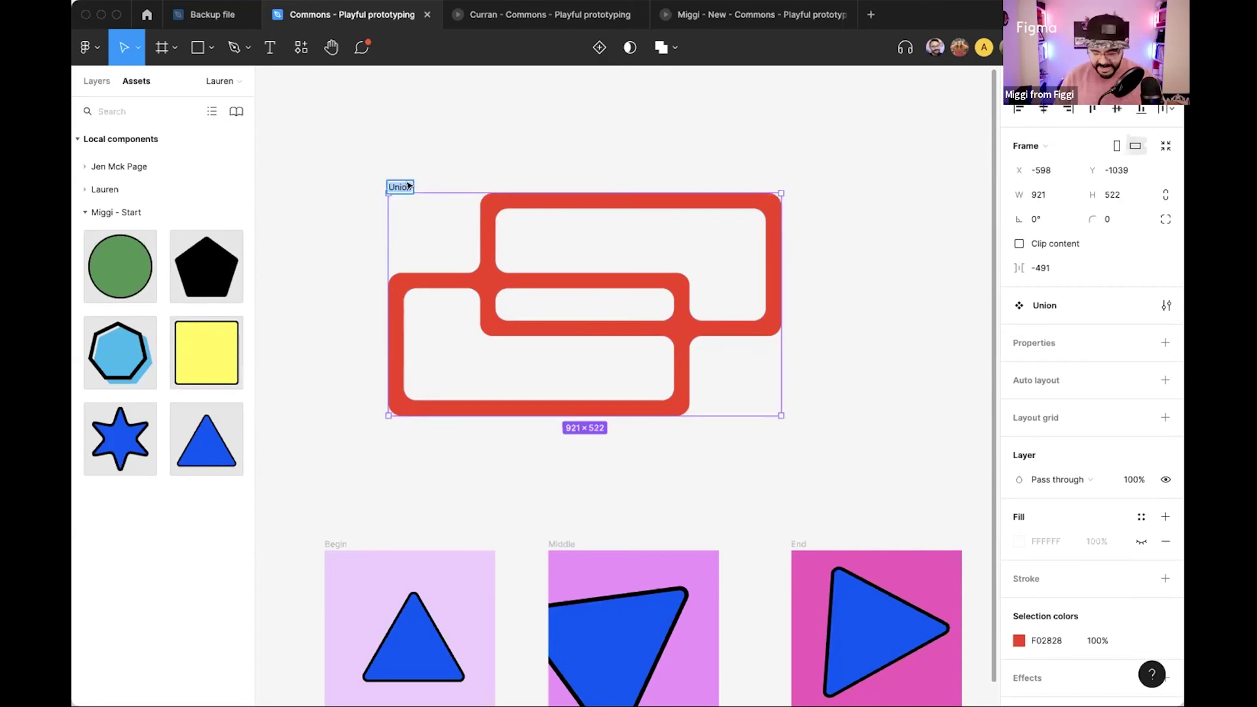
text(Curran)
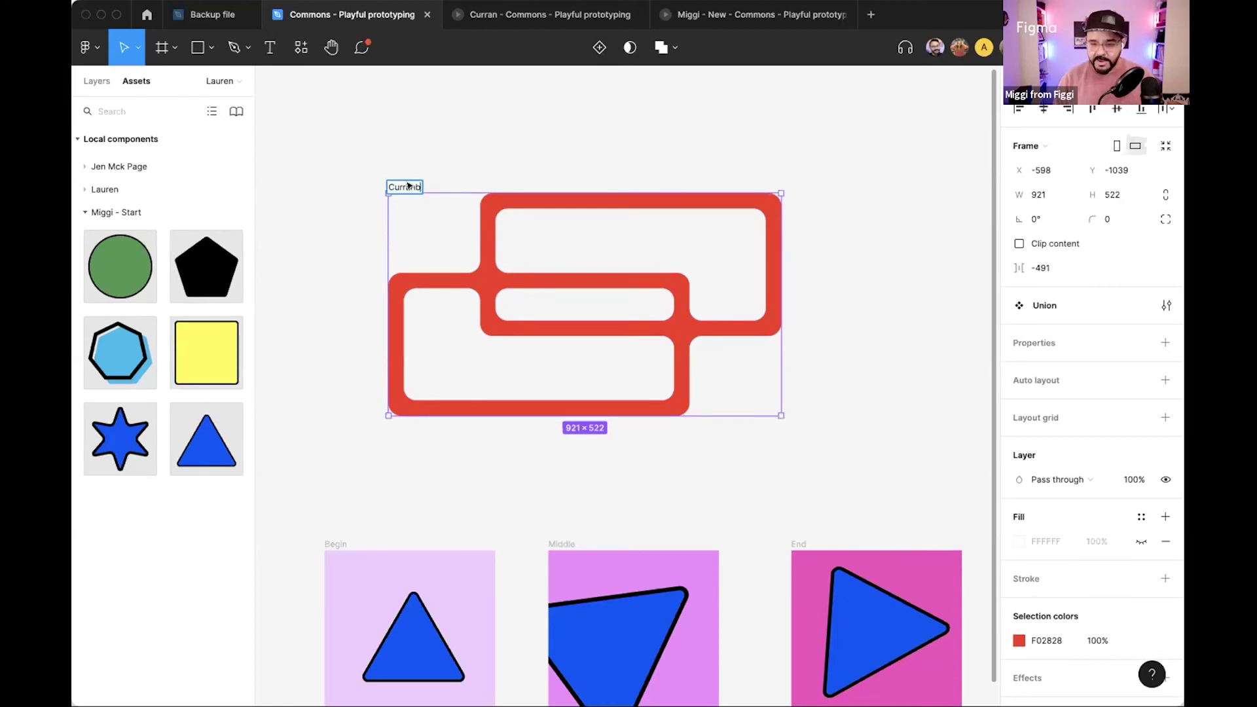
text( Component)
key(Return)
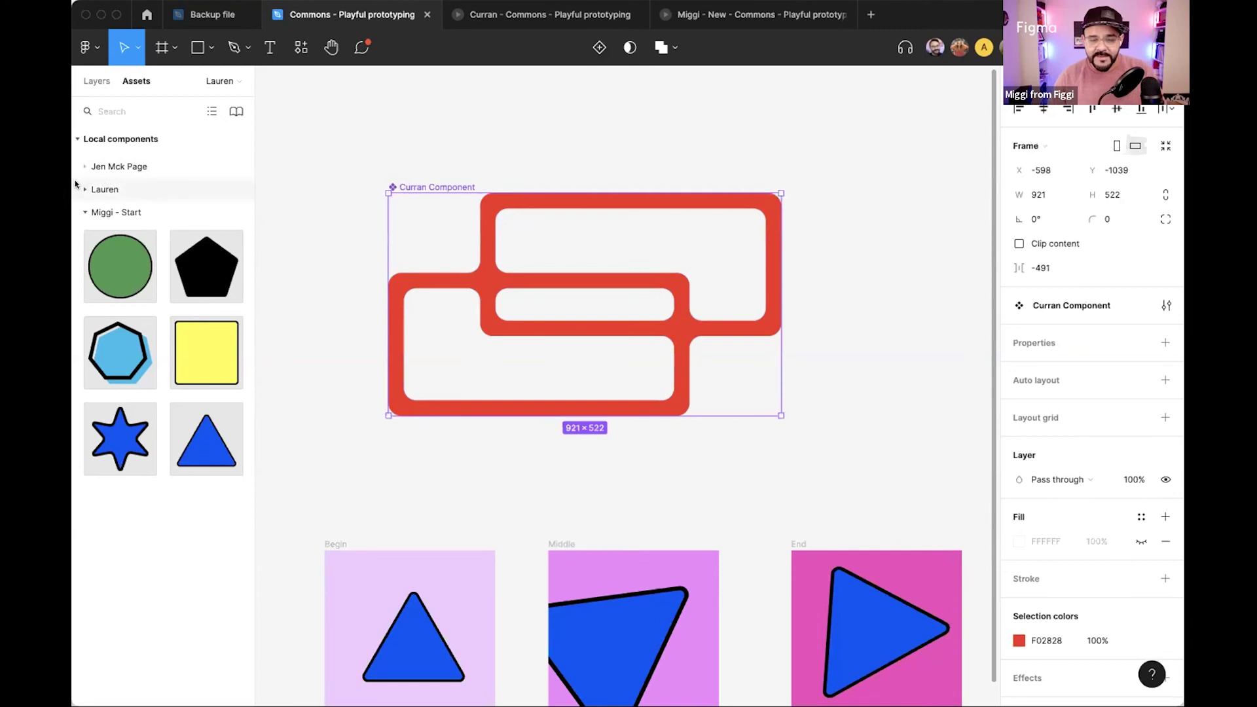
click(102, 190)
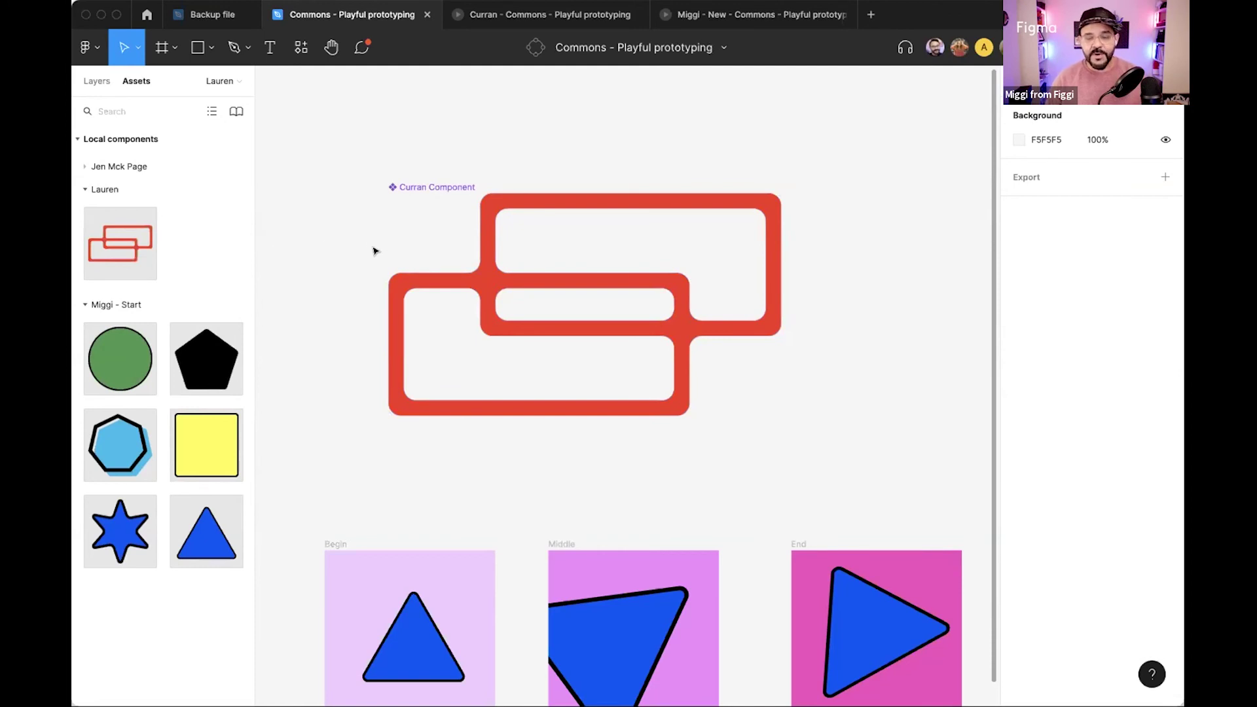
scroll(374, 251, down, 3)
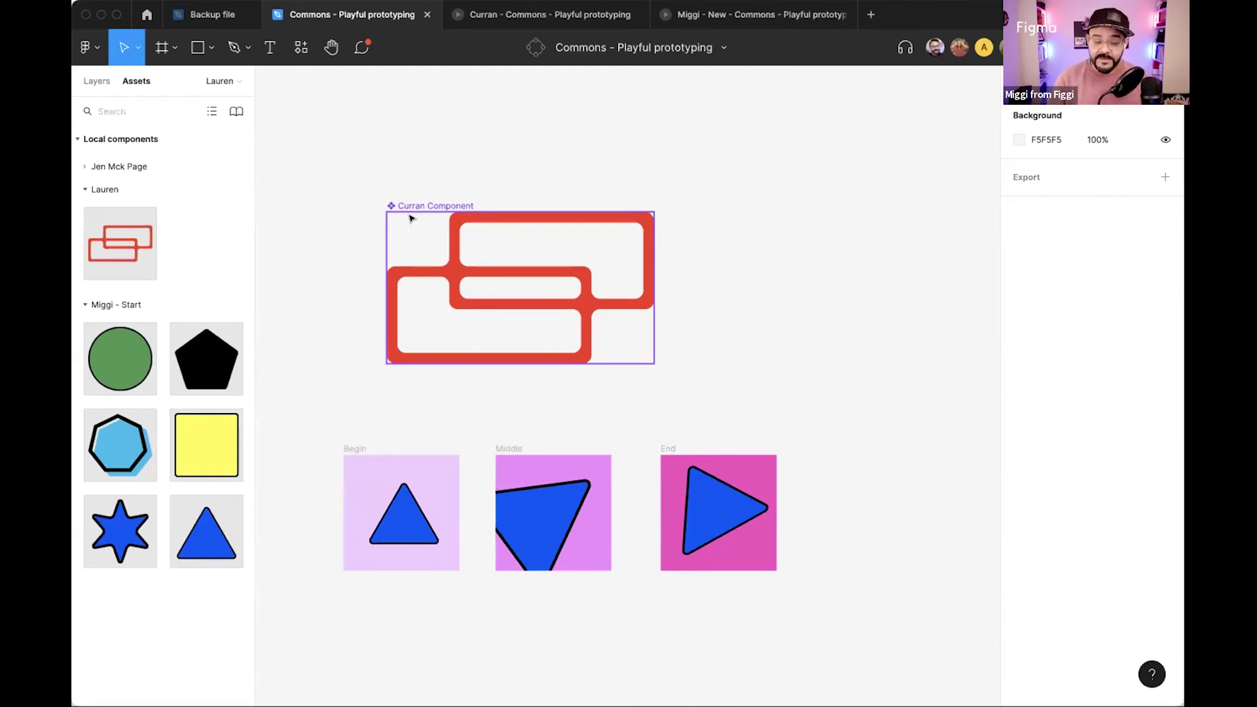
Open Publish styles and components from the file menu and close it without publishing.
click(719, 49)
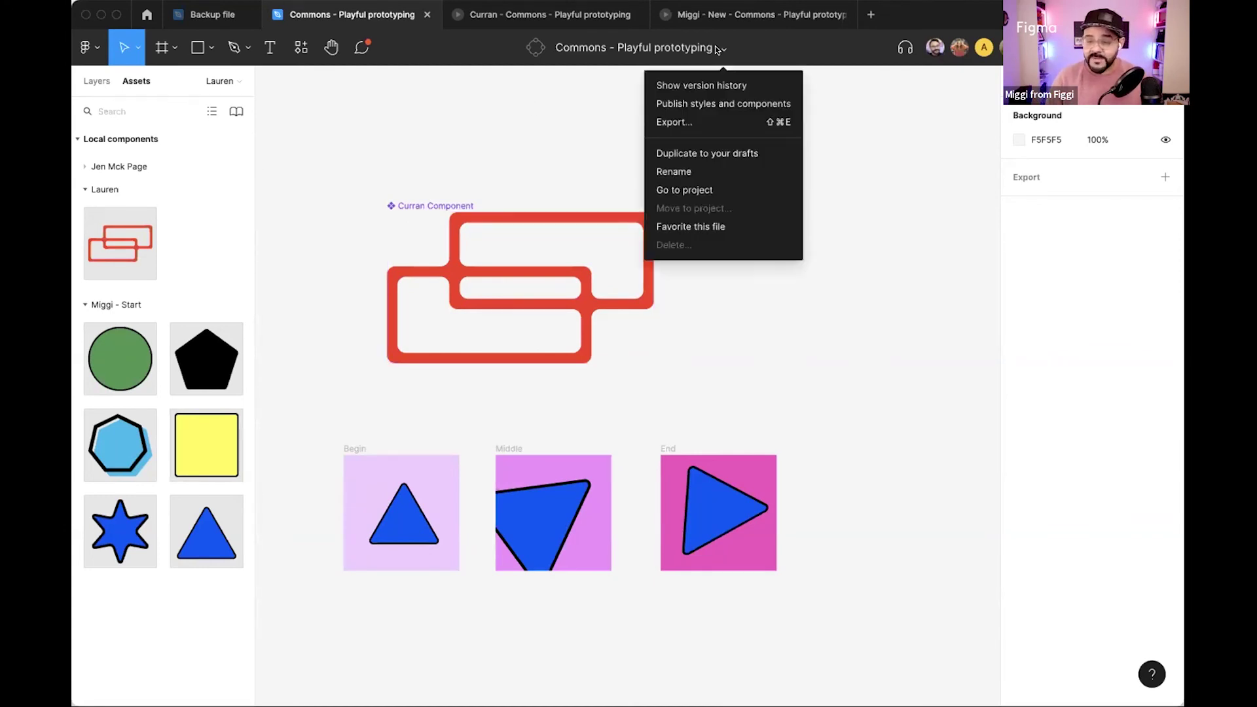
click(717, 104)
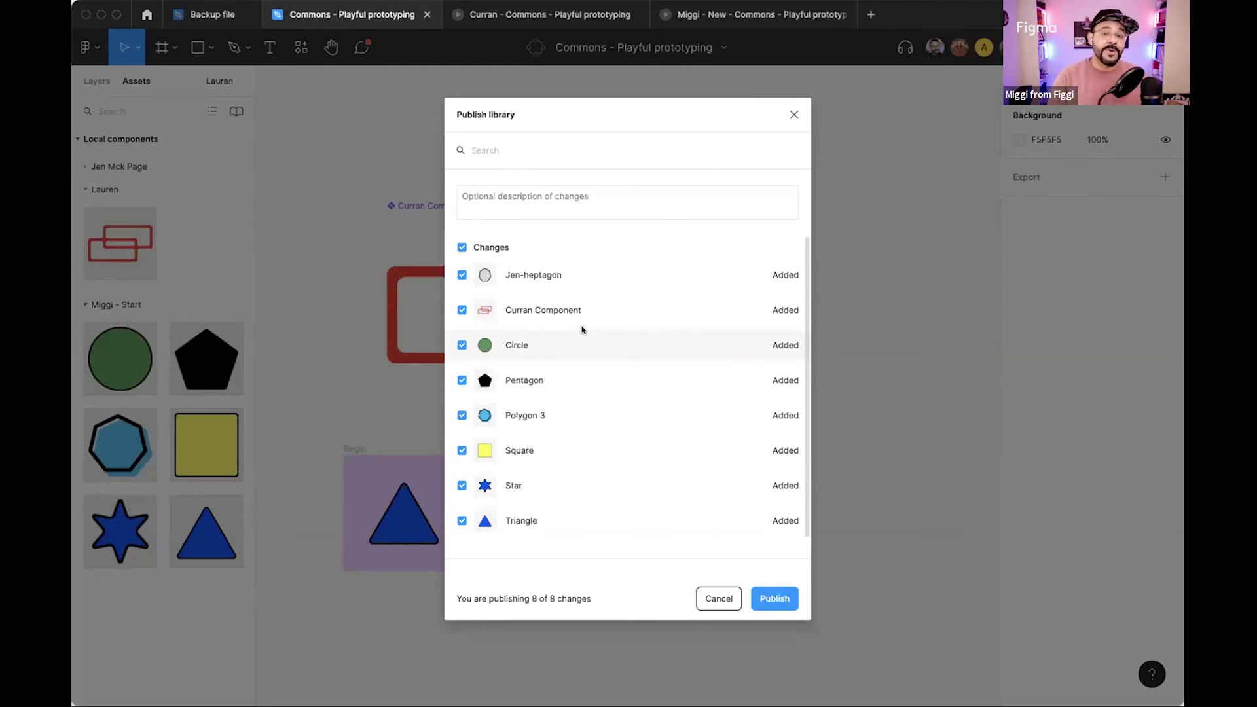
click(794, 115)
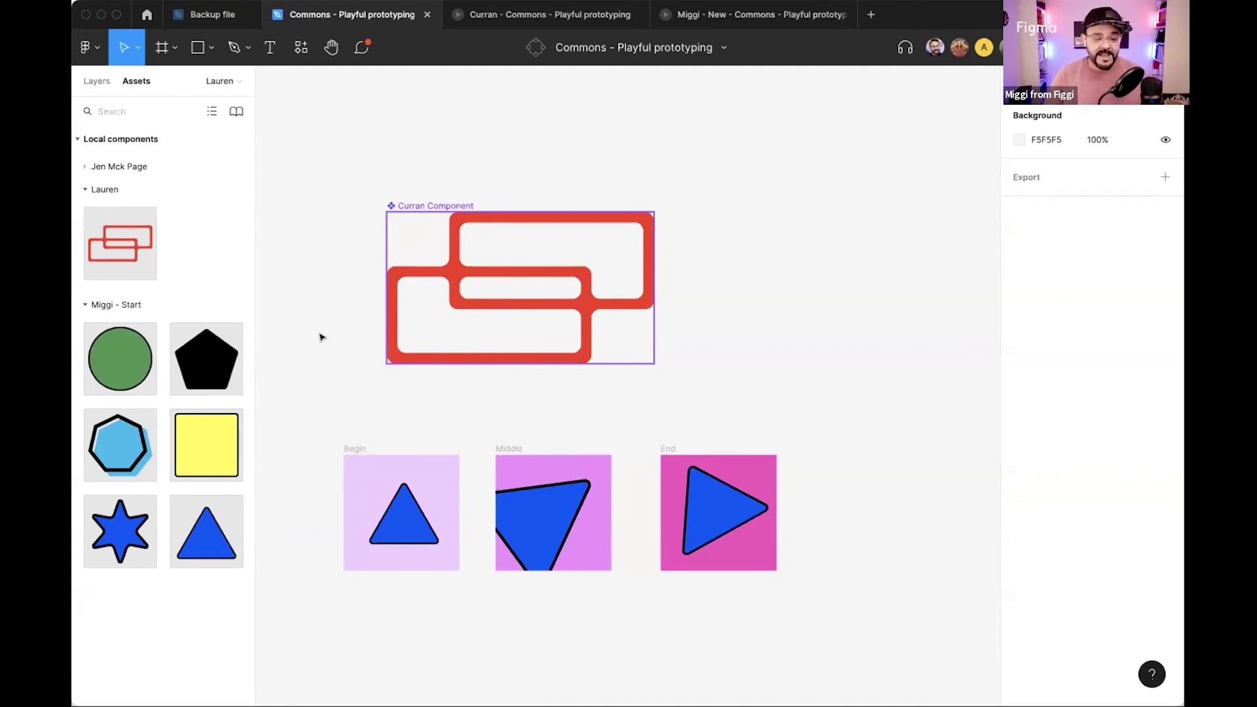
drag(590, 285, 637, 258)
drag(529, 301, 592, 281)
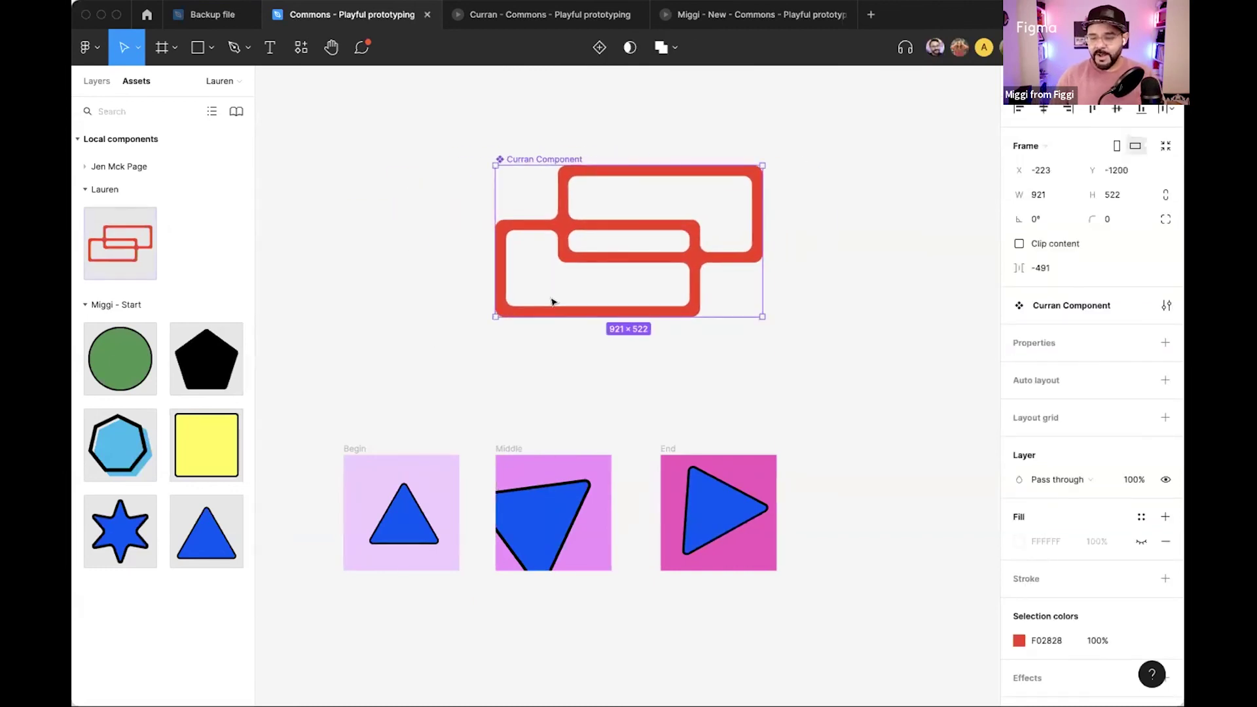
click(119, 168)
key(Escape)
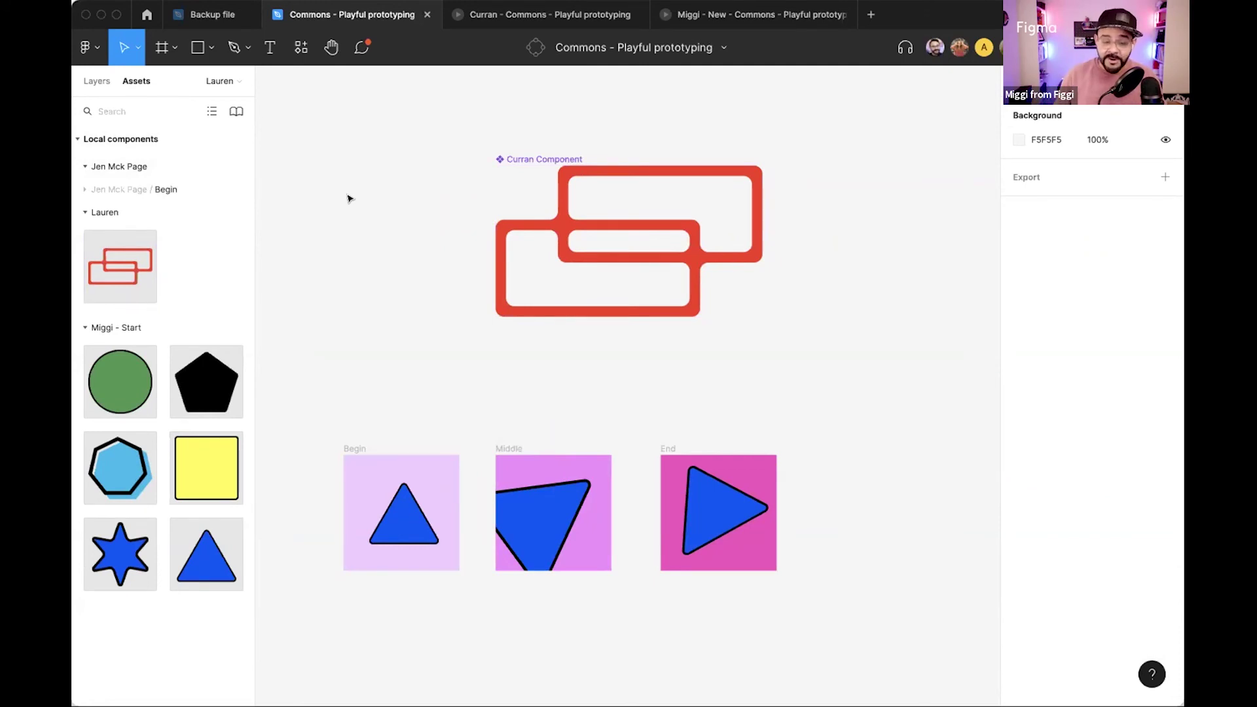
scroll(393, 216, up, 2)
scroll(393, 216, right, 2)
drag(556, 248, 519, 230)
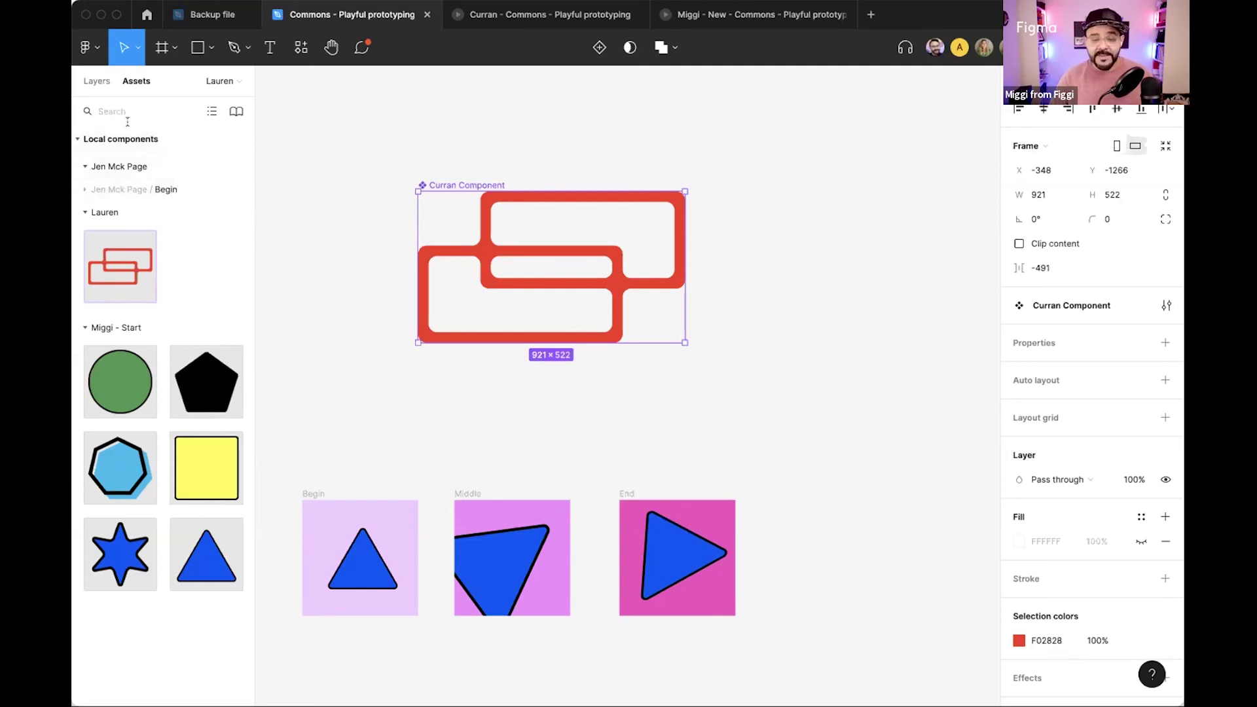
key(alt+1)
Add a page named 'Aperture Example' and move it just below Miggi - Start.
click(235, 111)
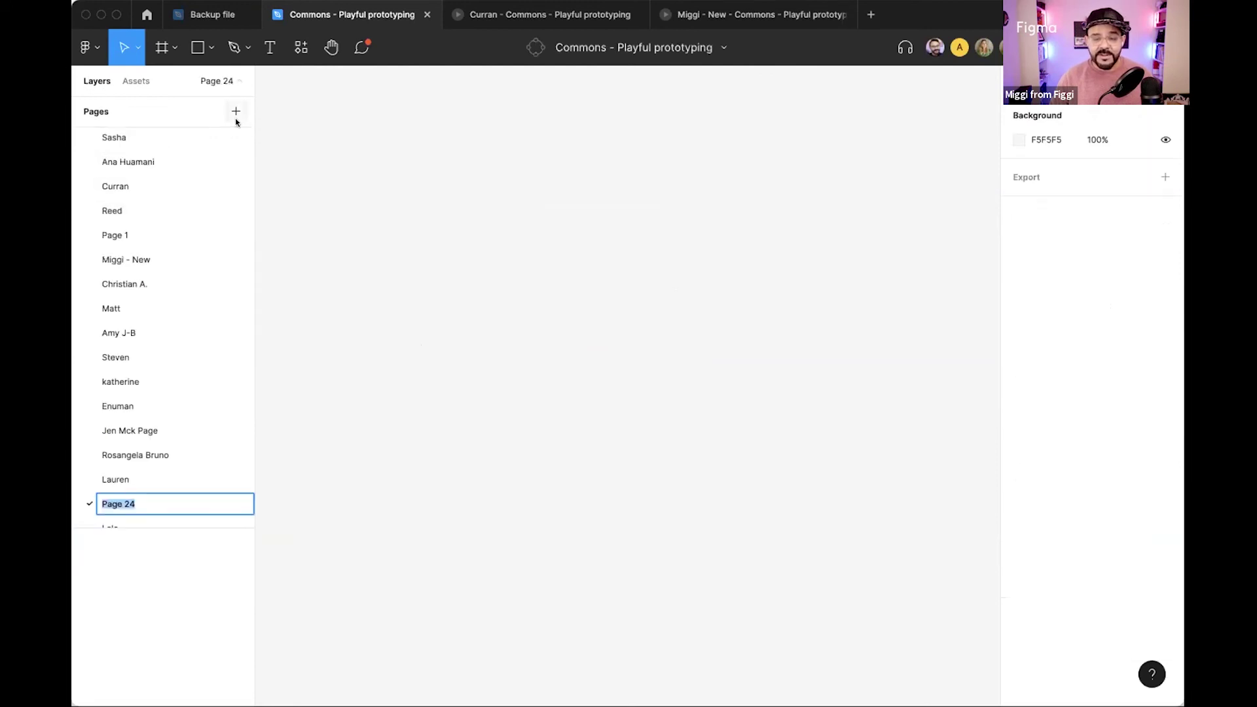
text(A)
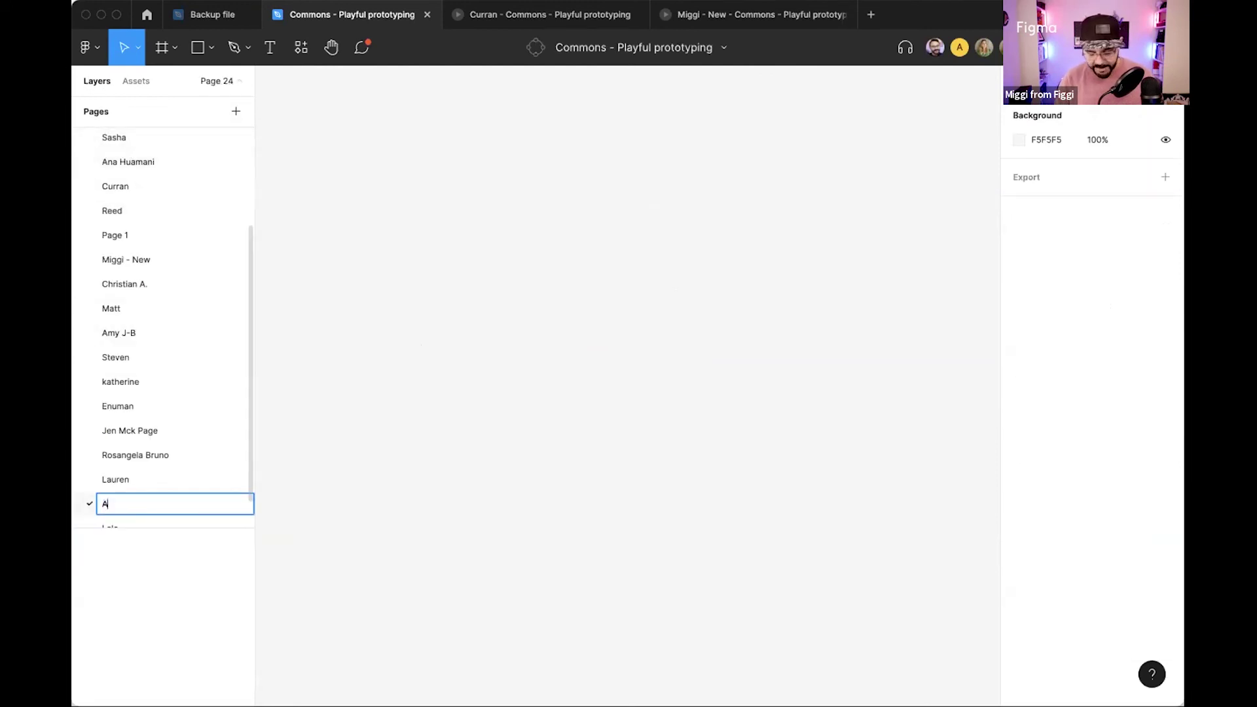
text(perture Example)
key(Return)
drag(145, 500, 119, 148)
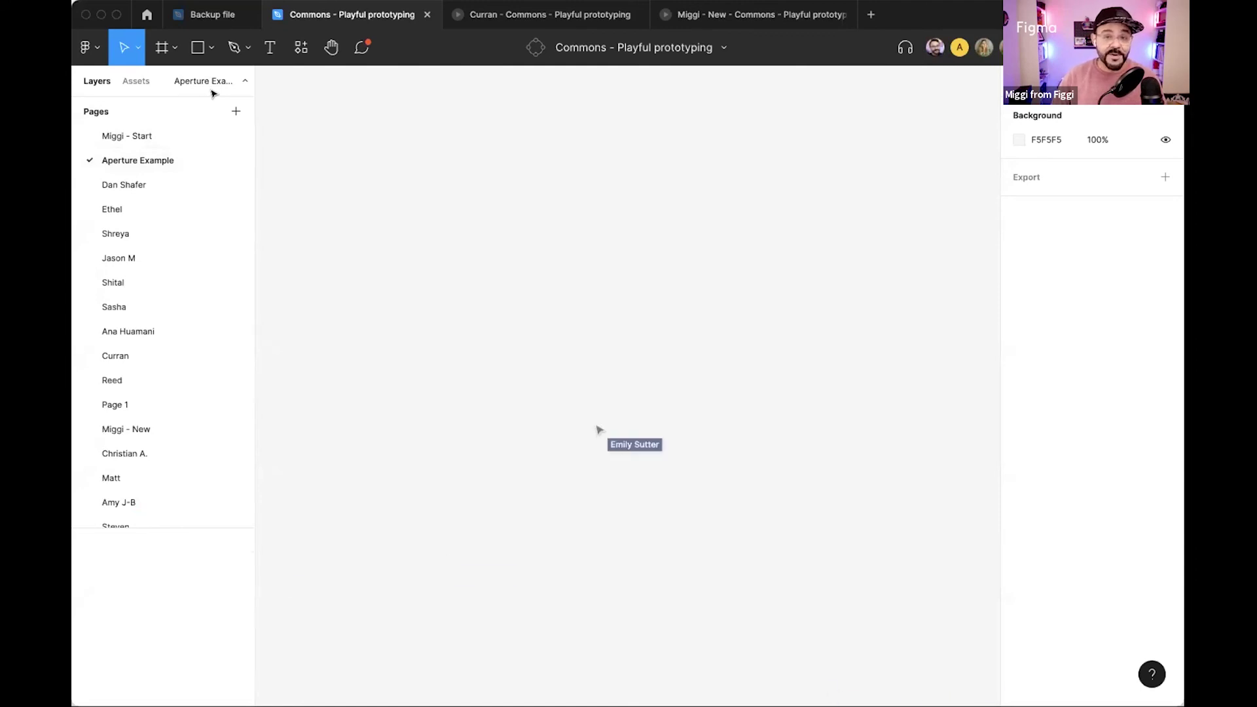
Draw a grey polygon triangle near the canvas centre, leaving its points unchanged.
click(213, 49)
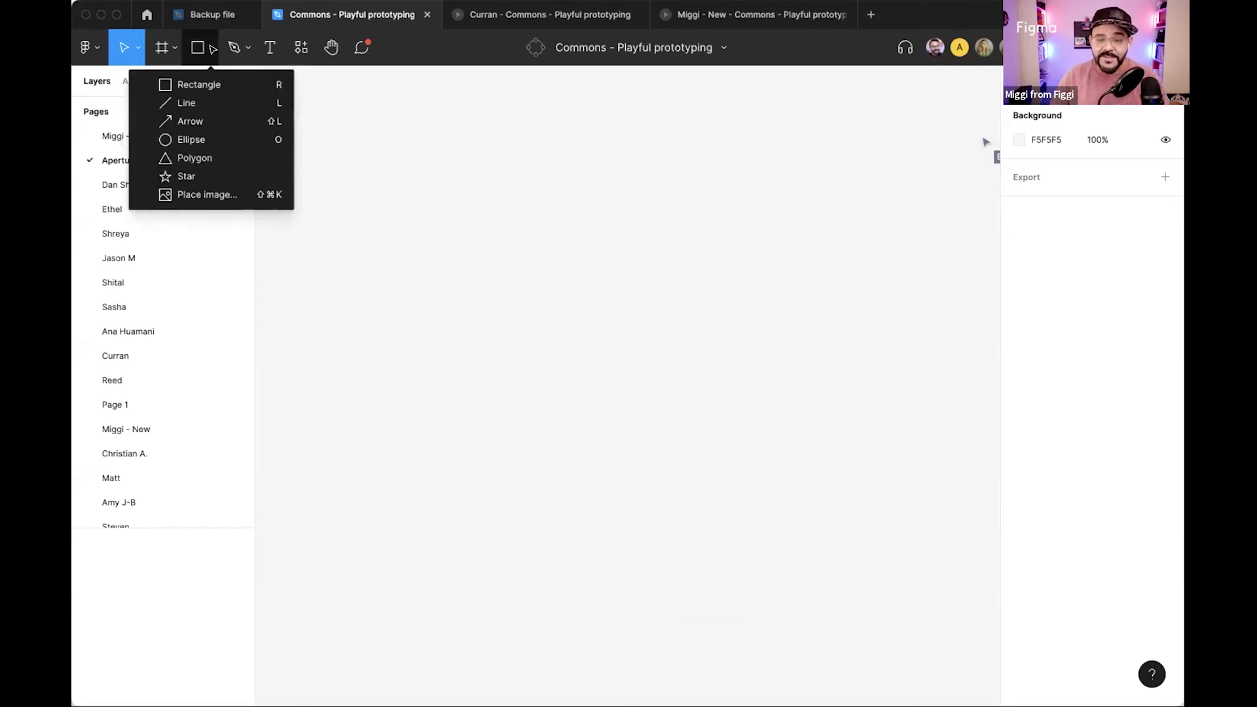
click(201, 159)
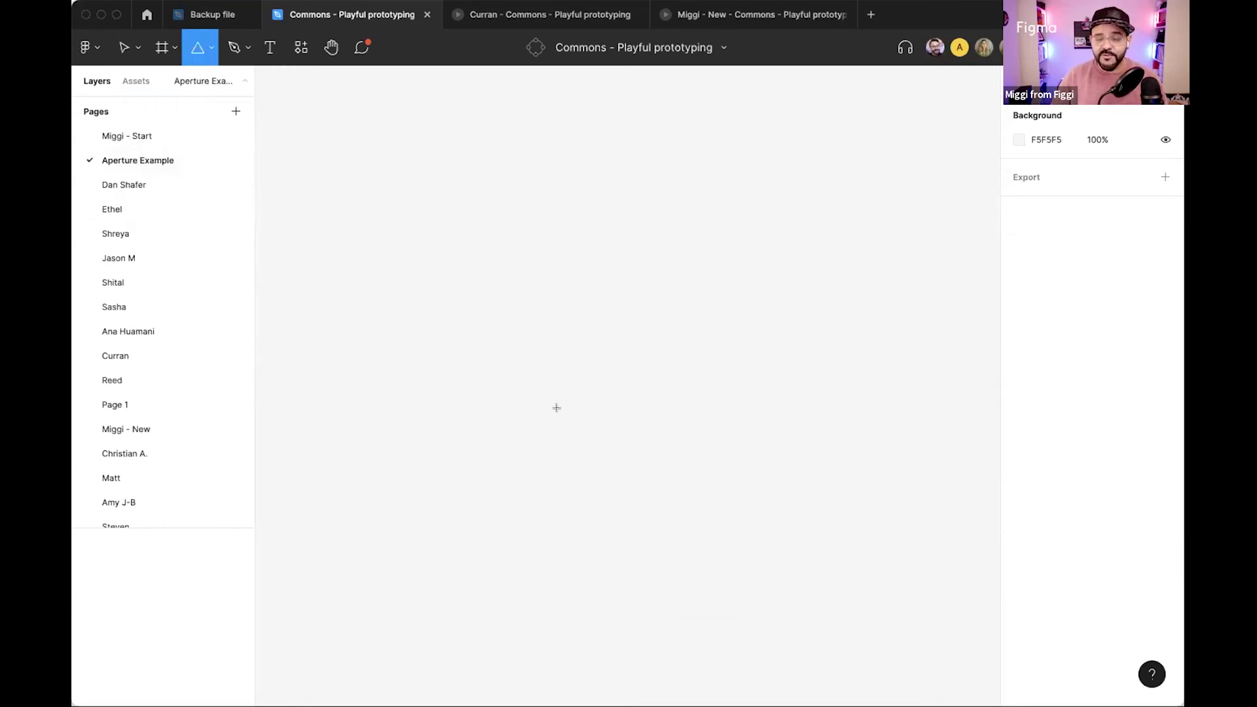
drag(521, 330, 683, 492)
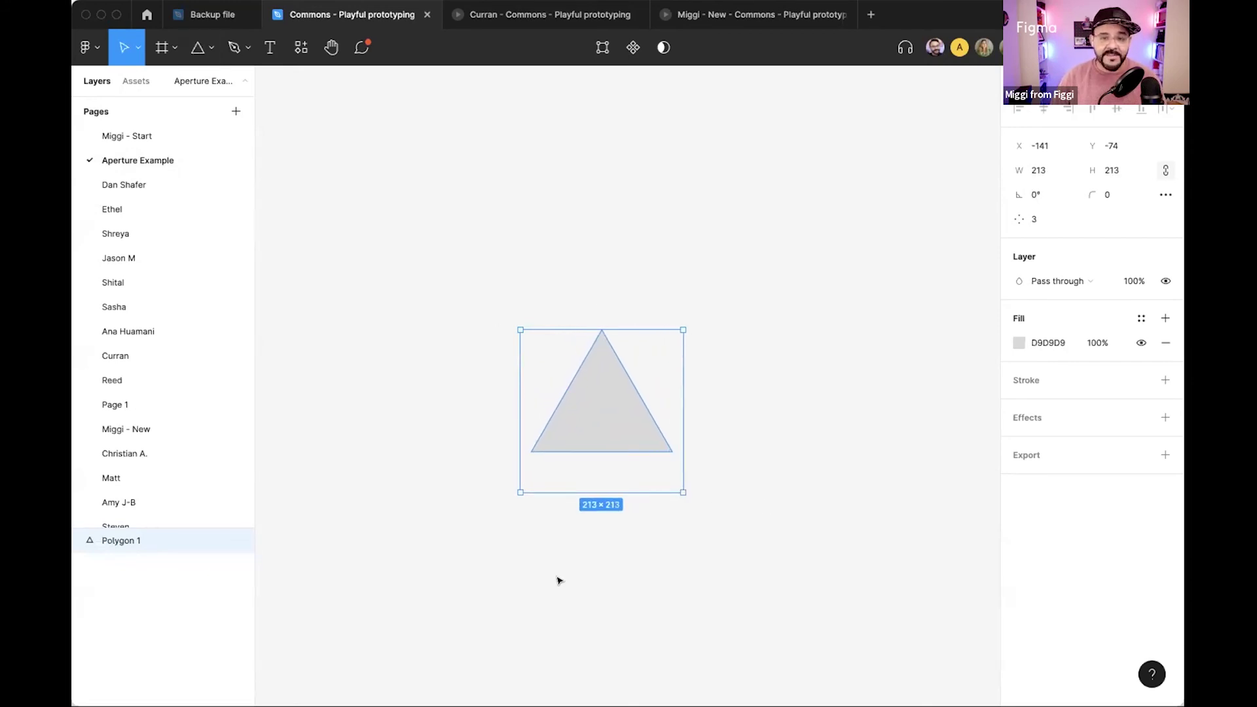
key(shift+e)
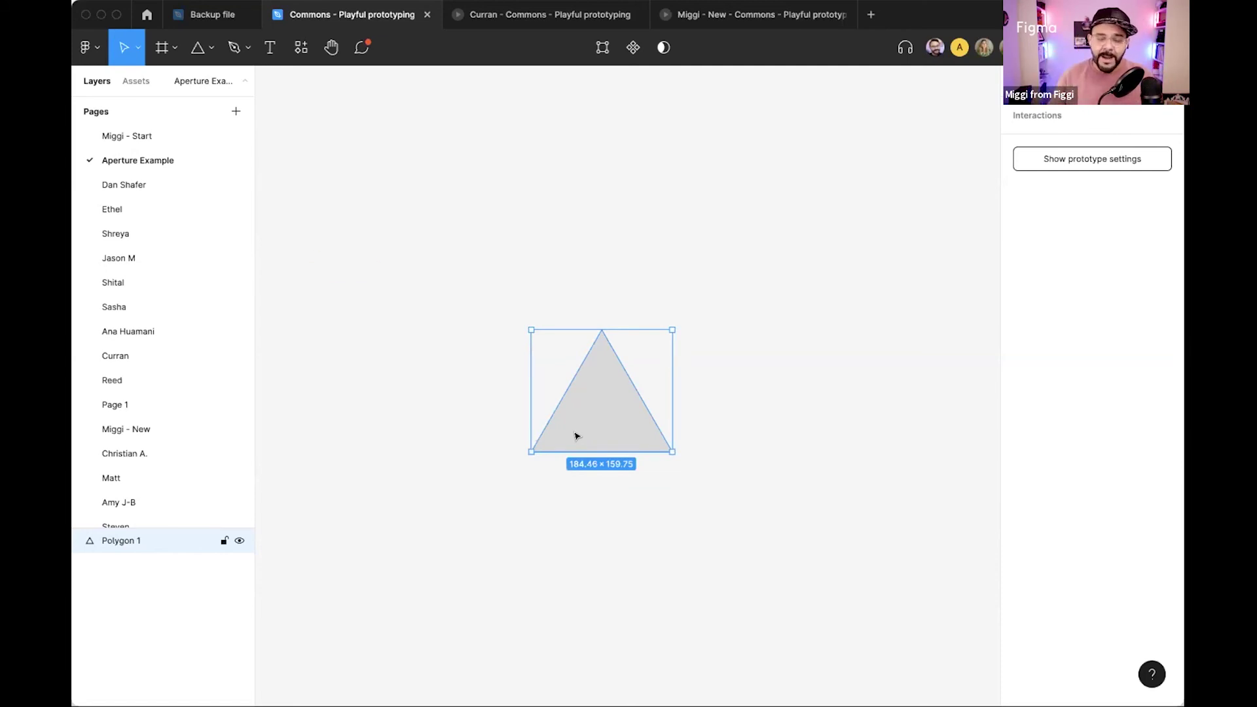
double_click(595, 359)
mouse_move(673, 452)
mouse_down()
mouse_move(627, 506)
mouse_move(674, 454)
mouse_up()
key(ctrl+z)
key(Escape)
click(580, 397)
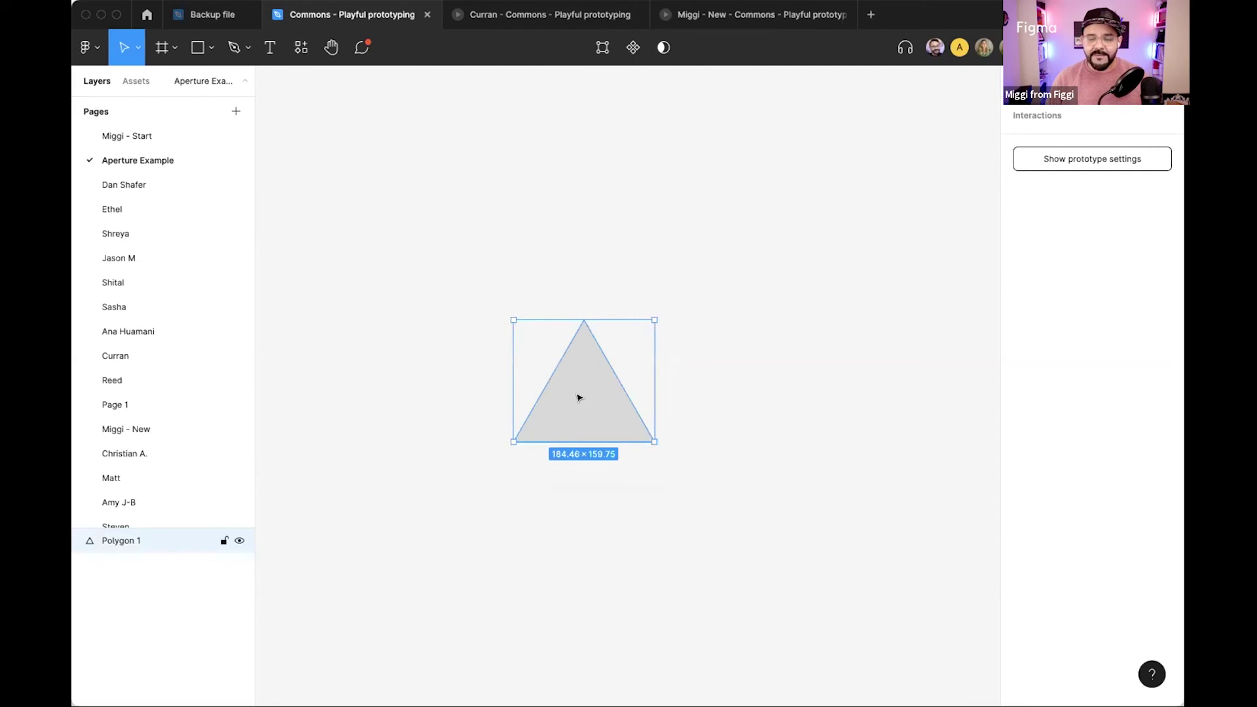
Make the triangle a component named 'Shutter piece' and move it down and right.
click(633, 47)
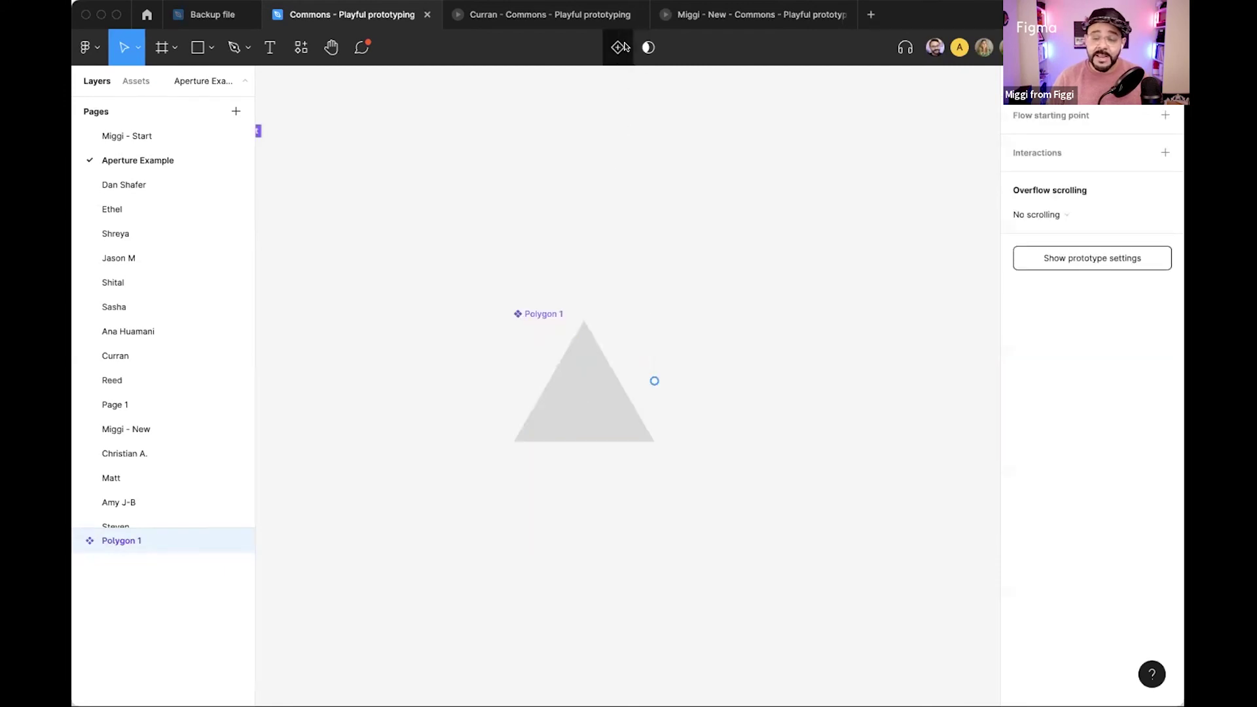
drag(596, 365, 572, 358)
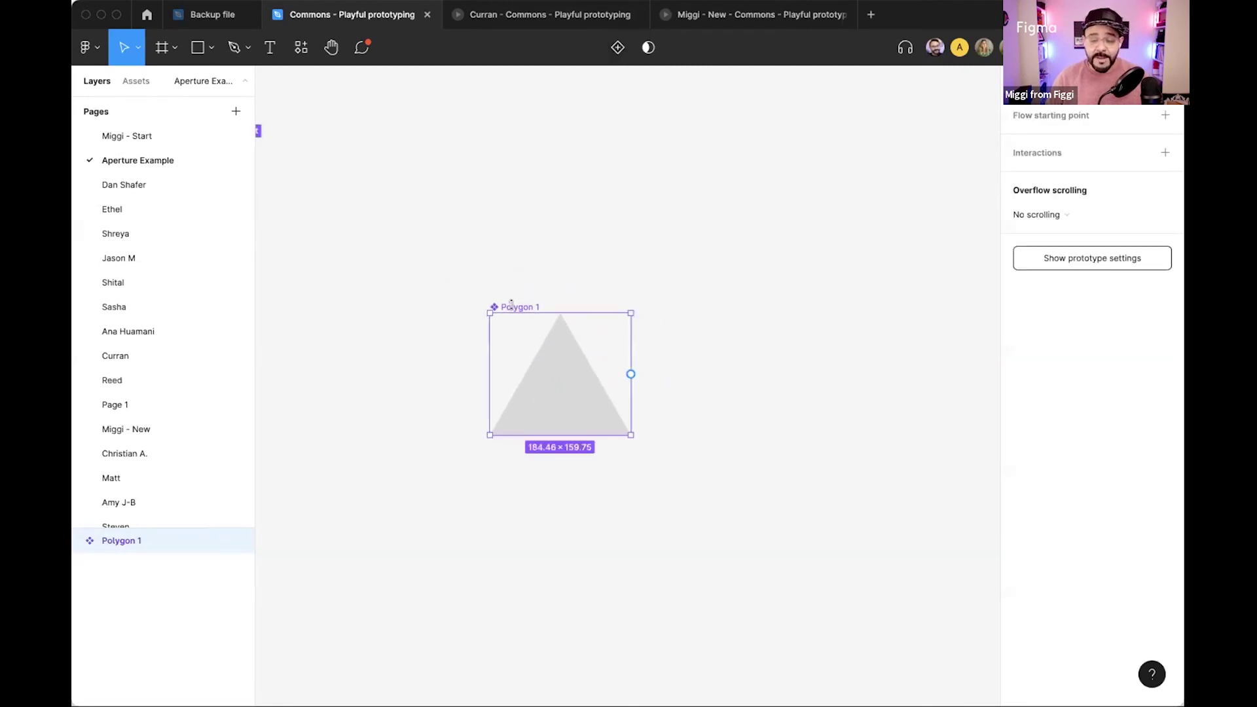
double_click(517, 305)
text(S)
text(hi)
text(hutter piece)
key(Return)
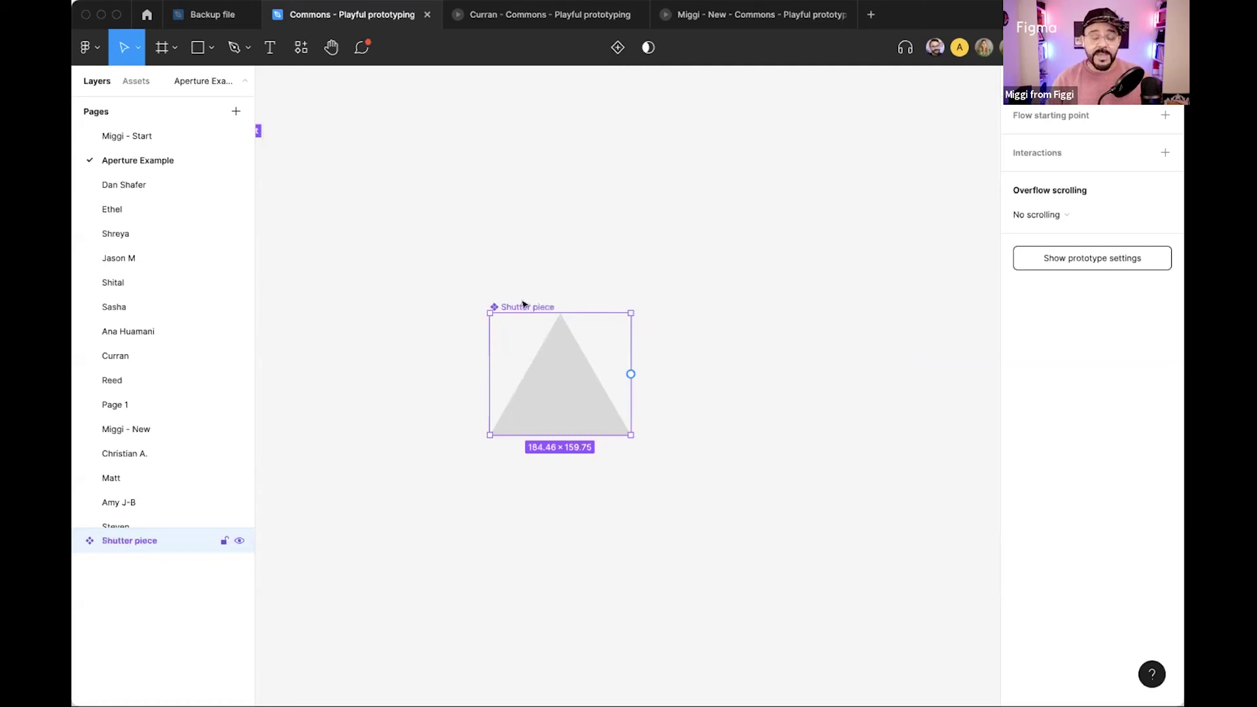
click(570, 270)
drag(551, 360, 568, 409)
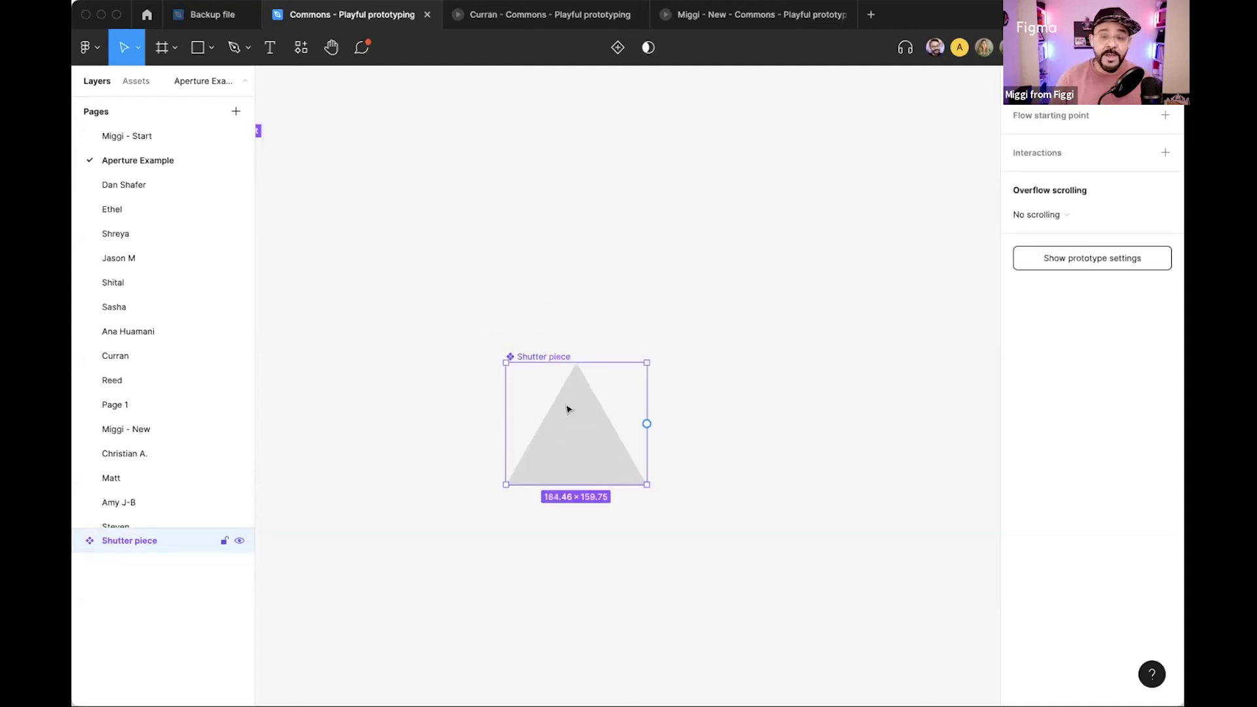
Duplicate the Shutter piece above itself and flip the copy to form an hourglass pair.
drag(578, 410, 555, 448)
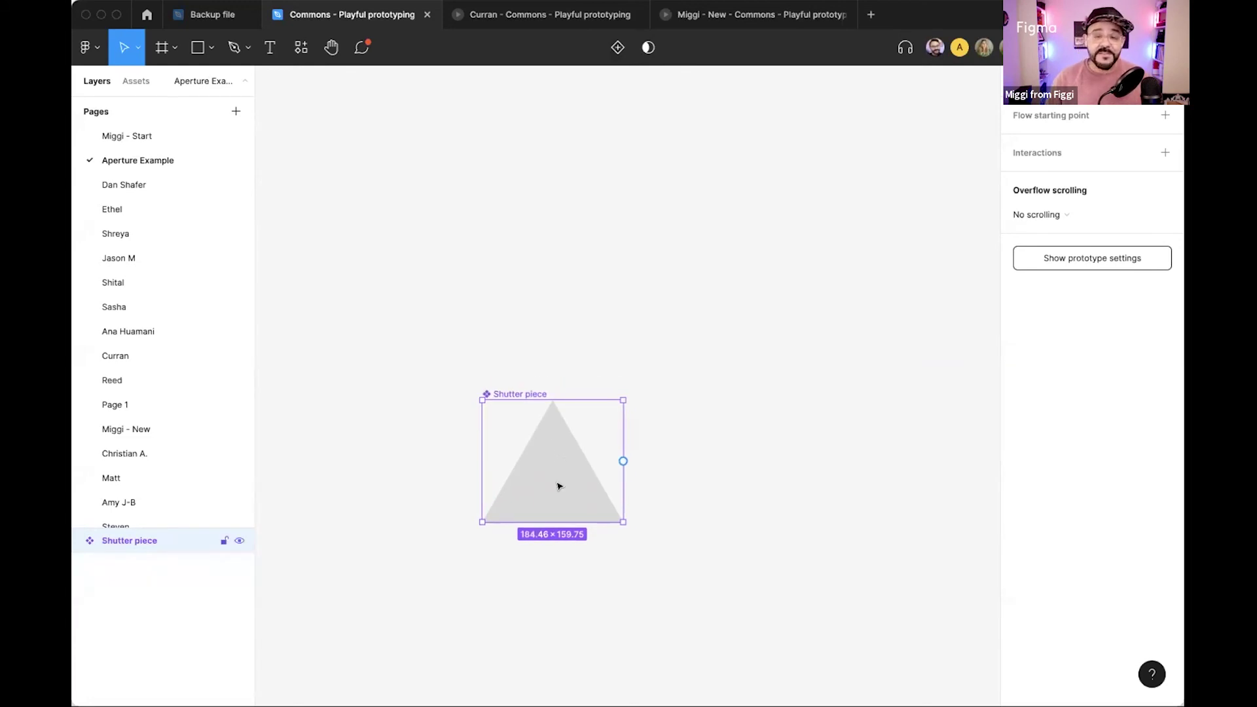
drag(557, 487, 559, 371)
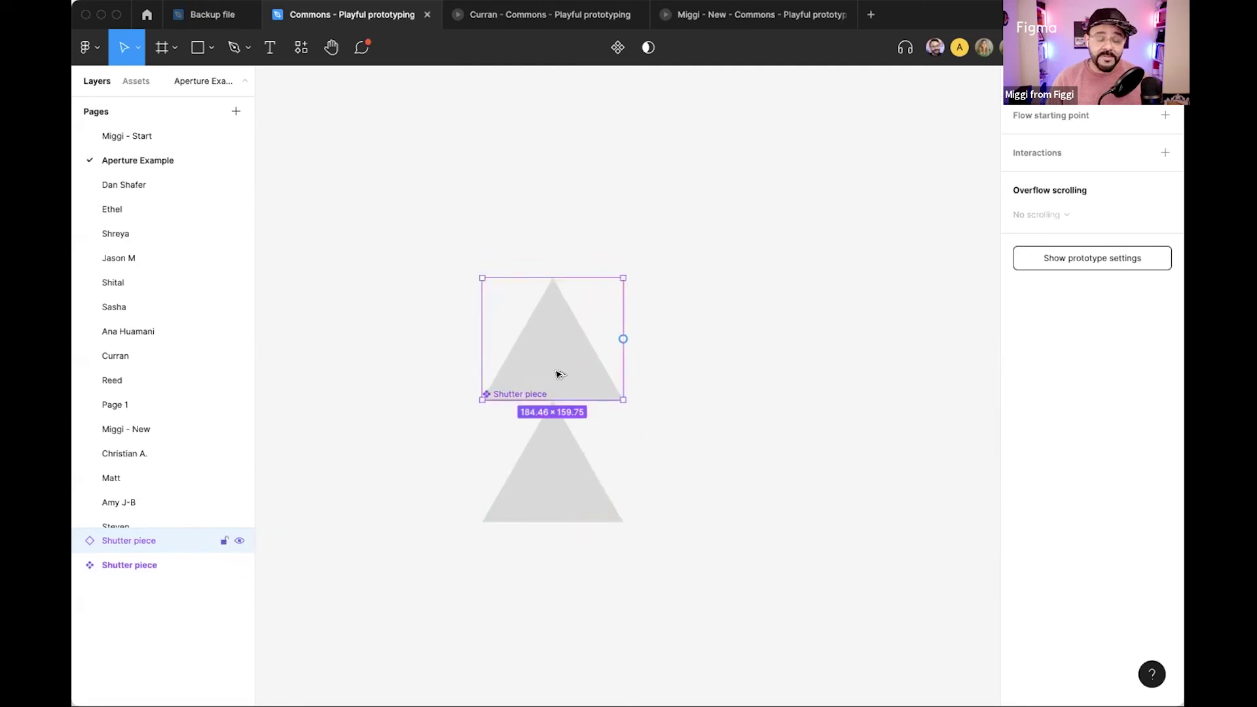
drag(624, 268, 457, 423)
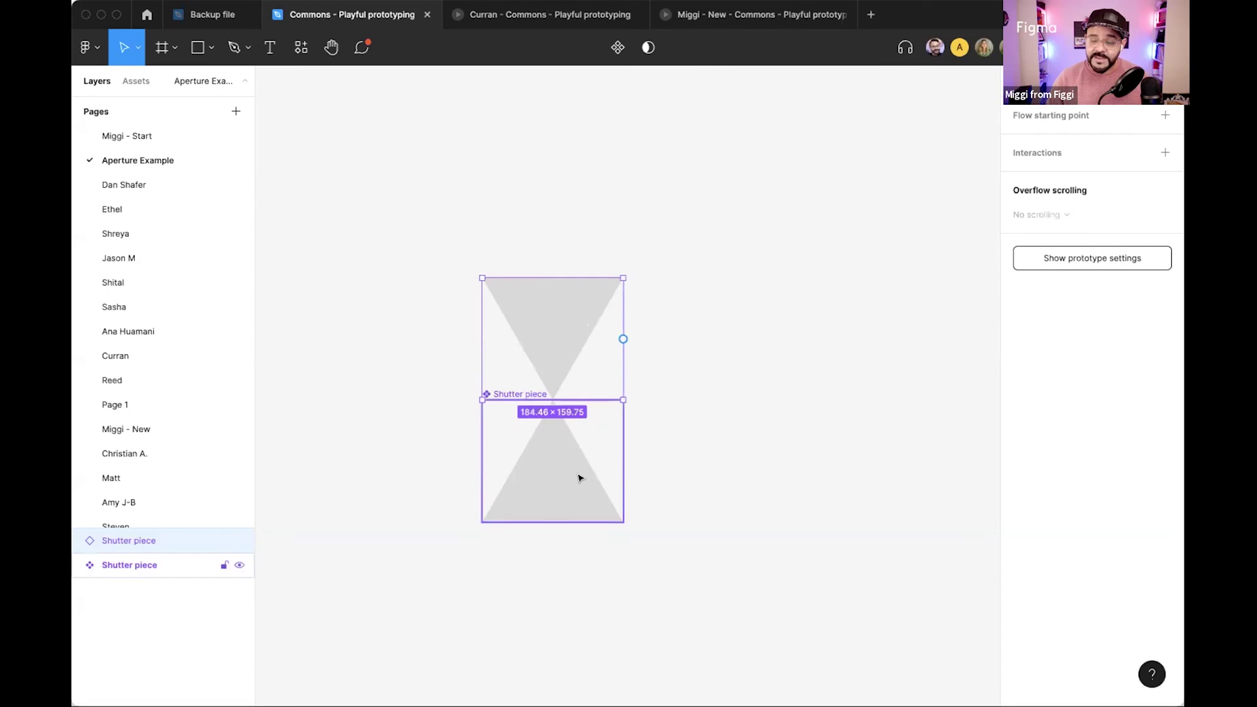
click(702, 304)
drag(701, 303, 534, 484)
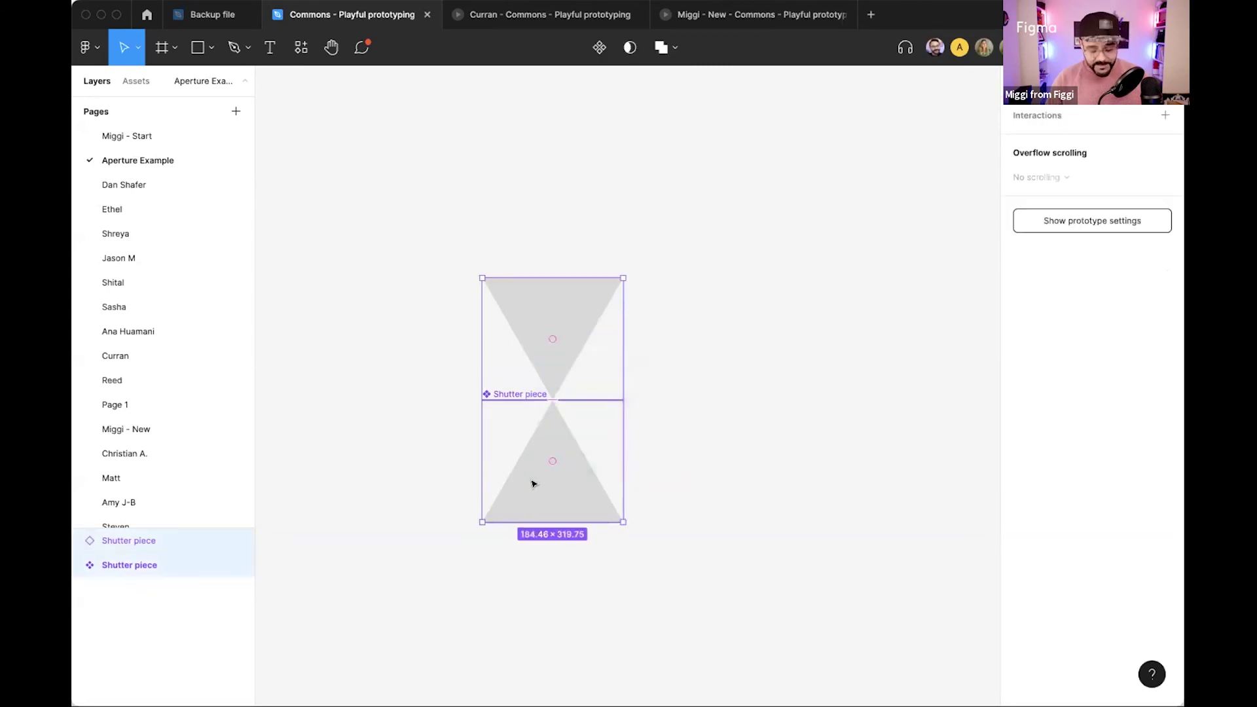
Paste two more hourglass pairs and rotate them around the centre to complete a hexagon.
key(ctrl+v)
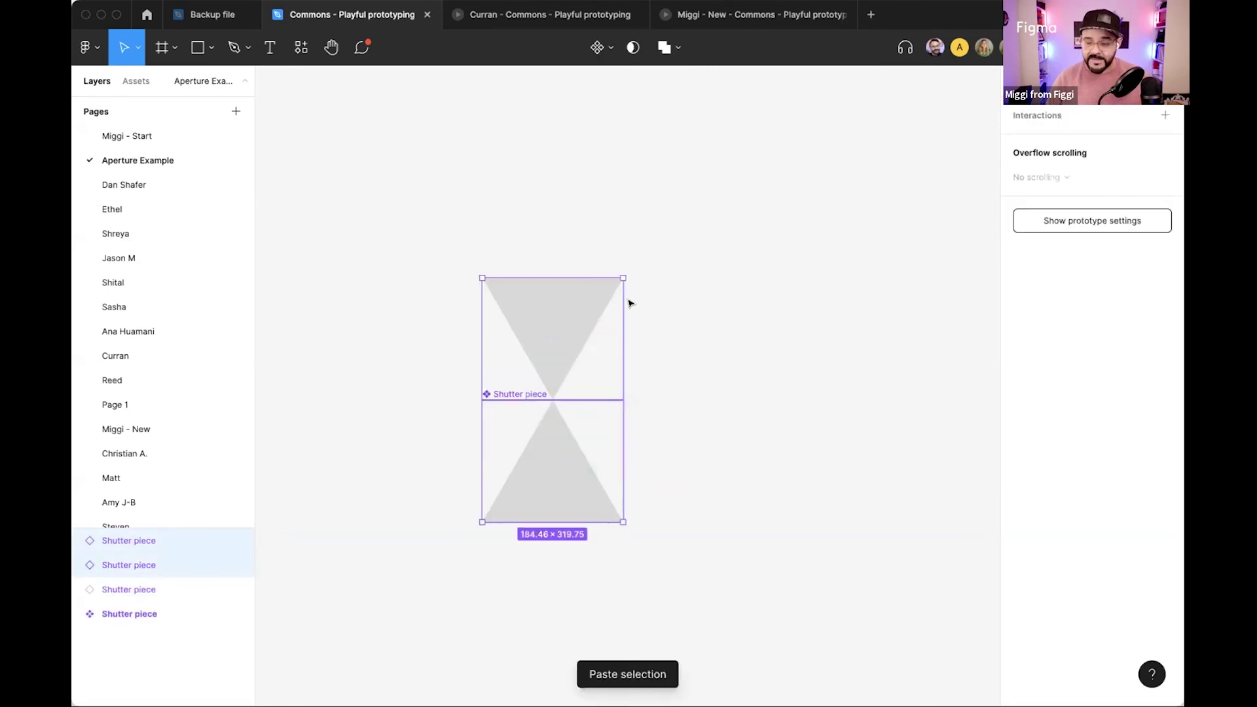
drag(623, 270, 693, 400)
key(ctrl+v)
drag(696, 270, 705, 471)
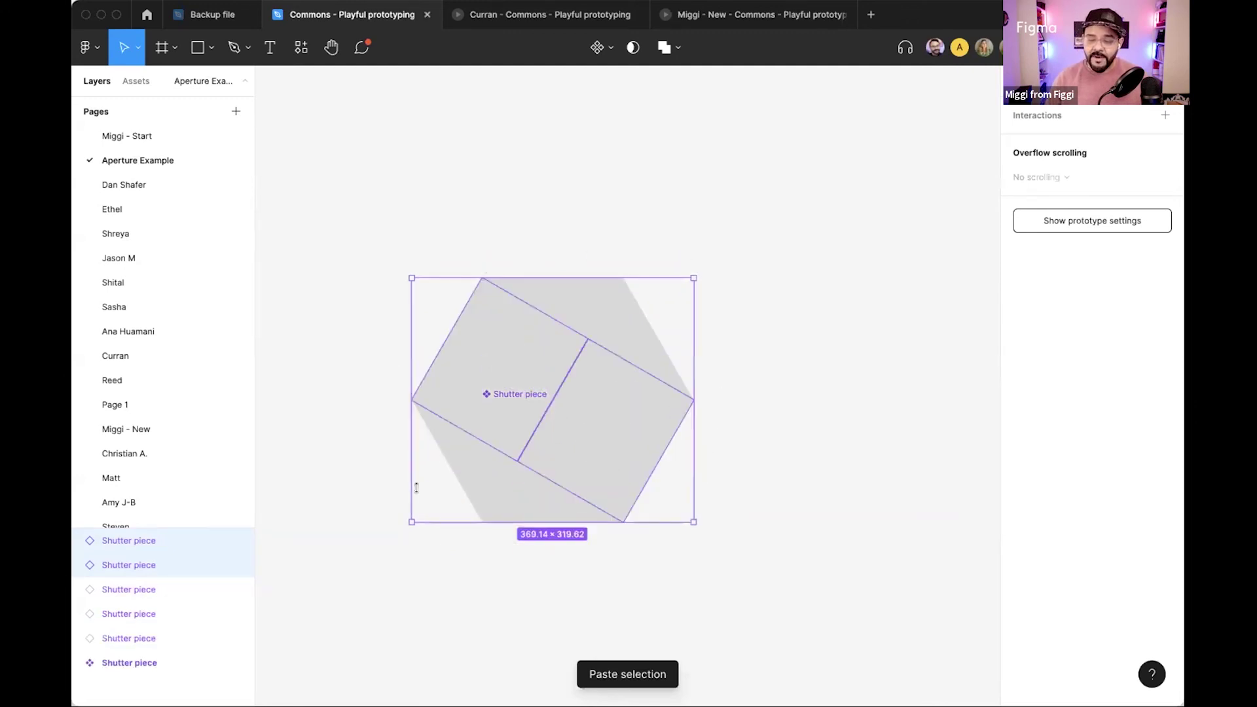
click(743, 488)
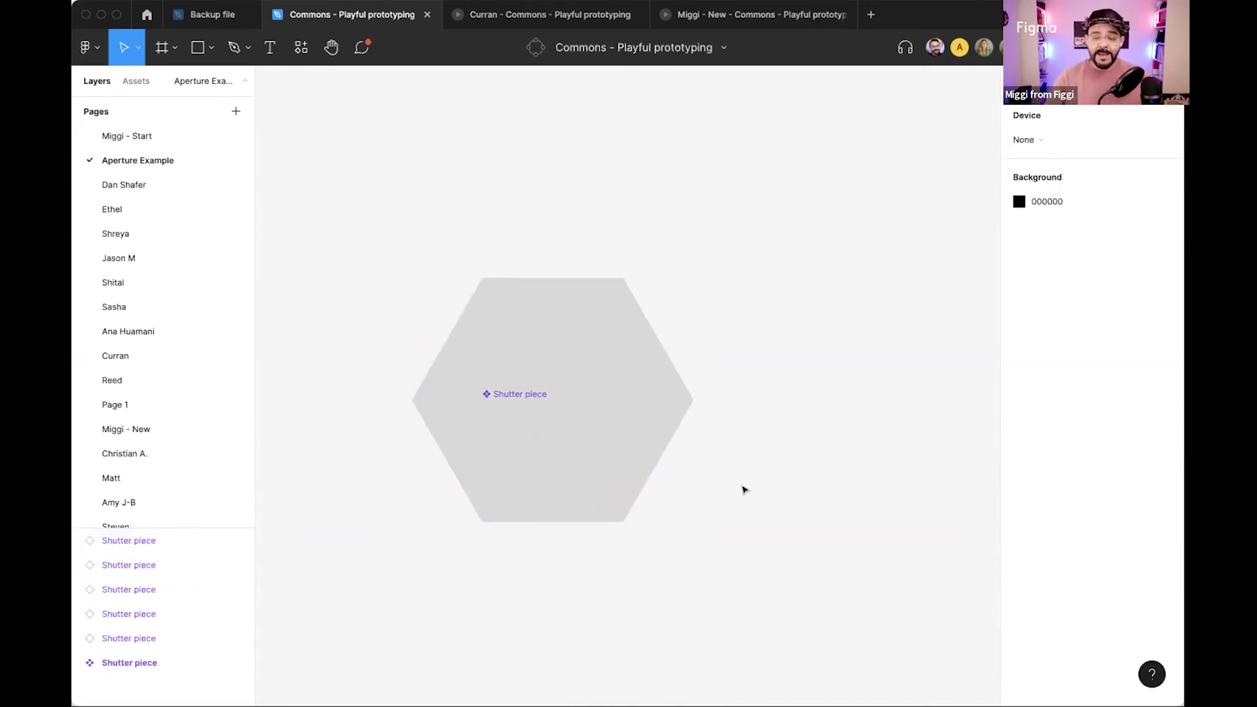
Combine all six pieces into a component named 'Shutter'.
drag(732, 278, 421, 562)
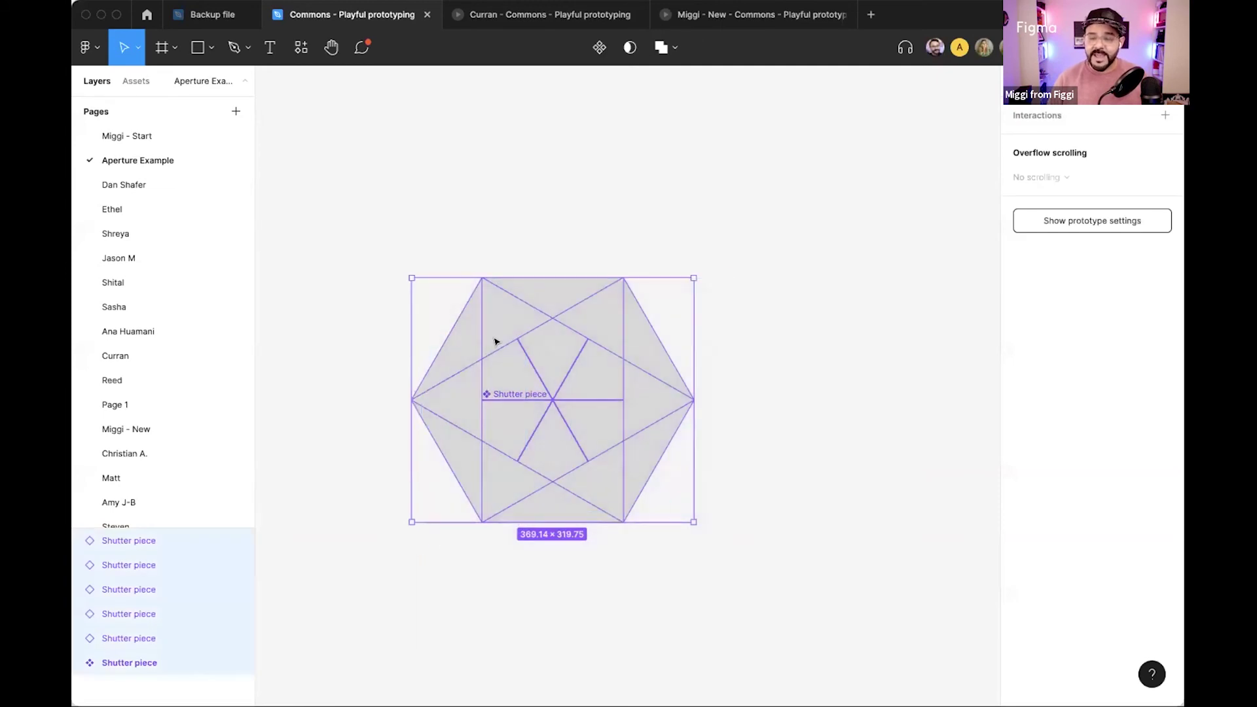
click(600, 47)
scroll(600, 210, right, 2)
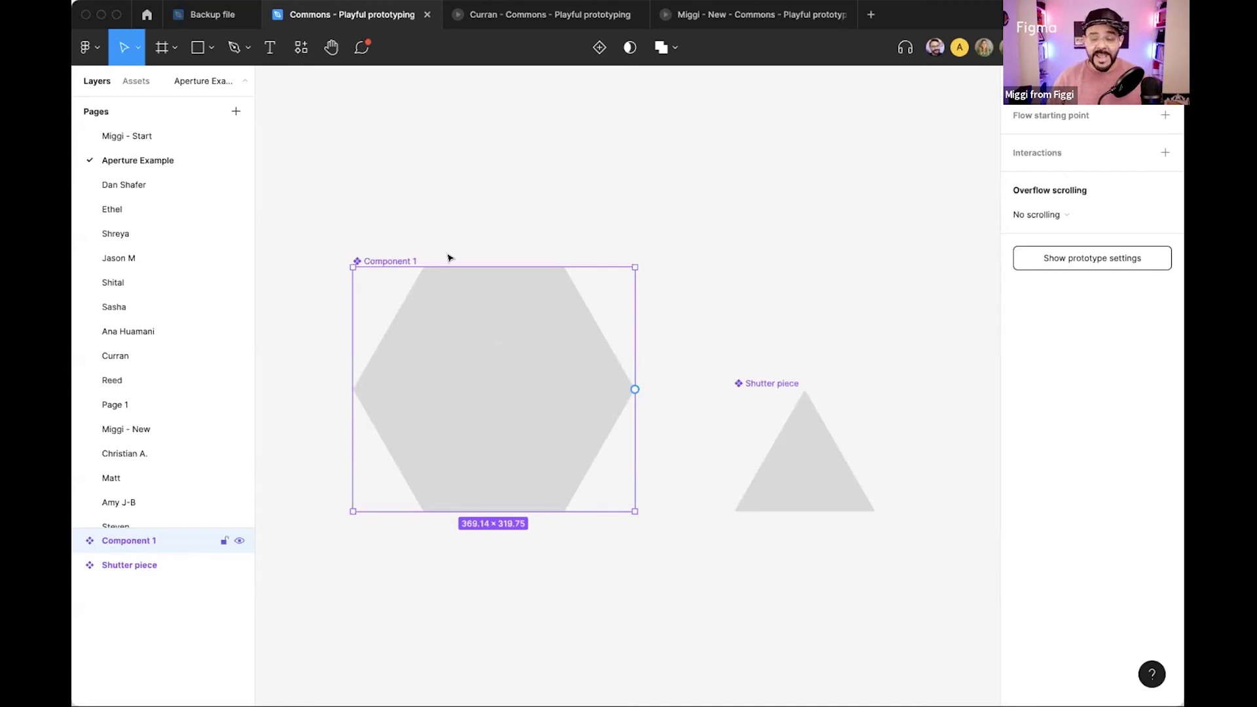
double_click(394, 256)
text(Shutter)
key(Return)
Select the Shutter hexagon, then the single Shutter piece triangle component.
click(655, 149)
scroll(668, 222, down, 1)
click(793, 435)
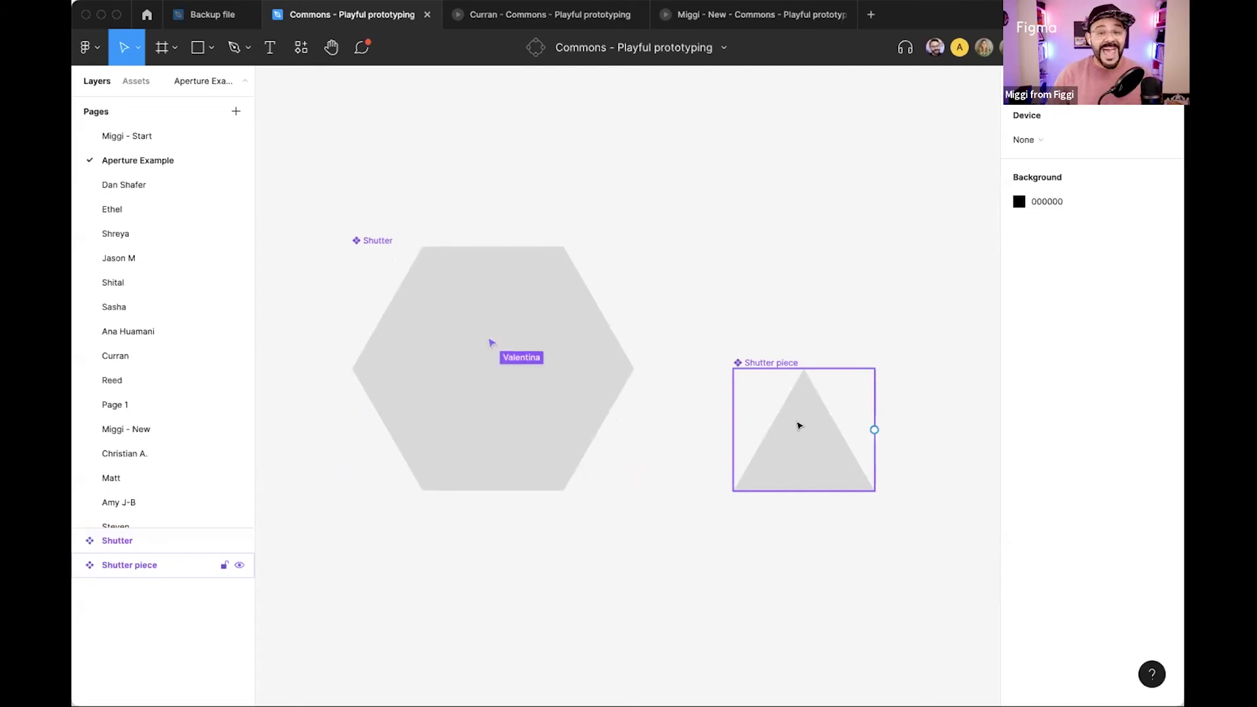
click(462, 391)
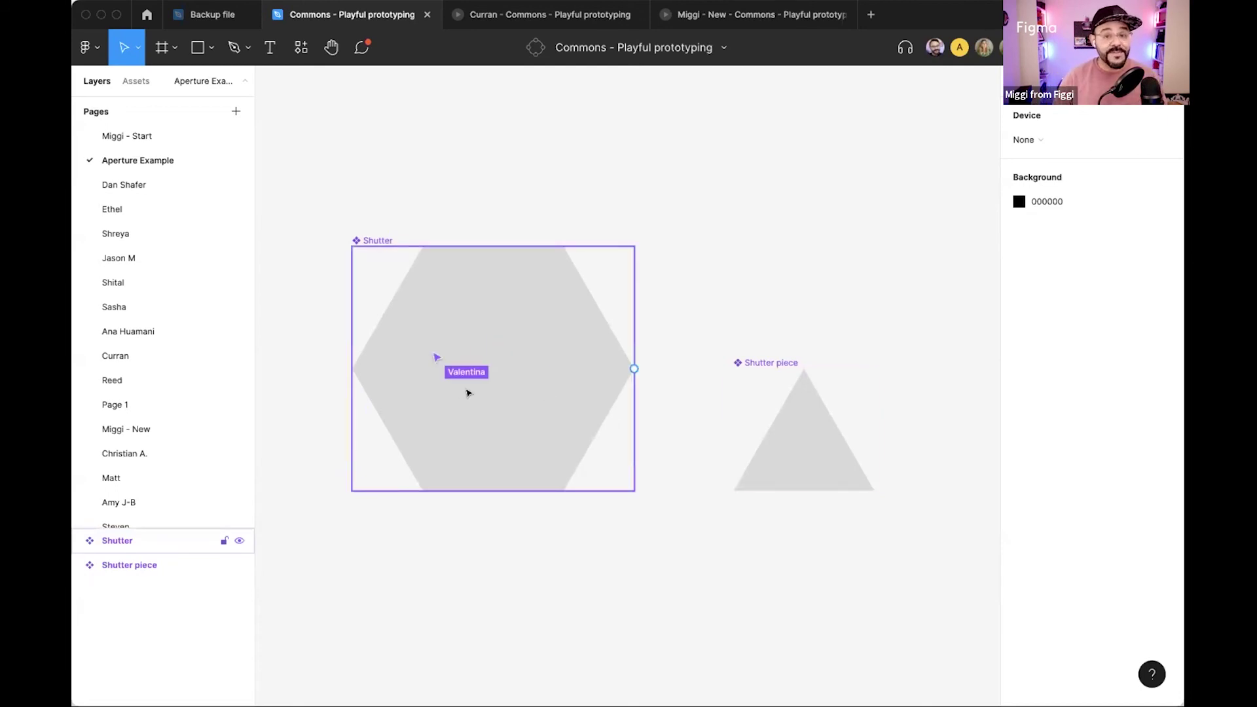
click(774, 429)
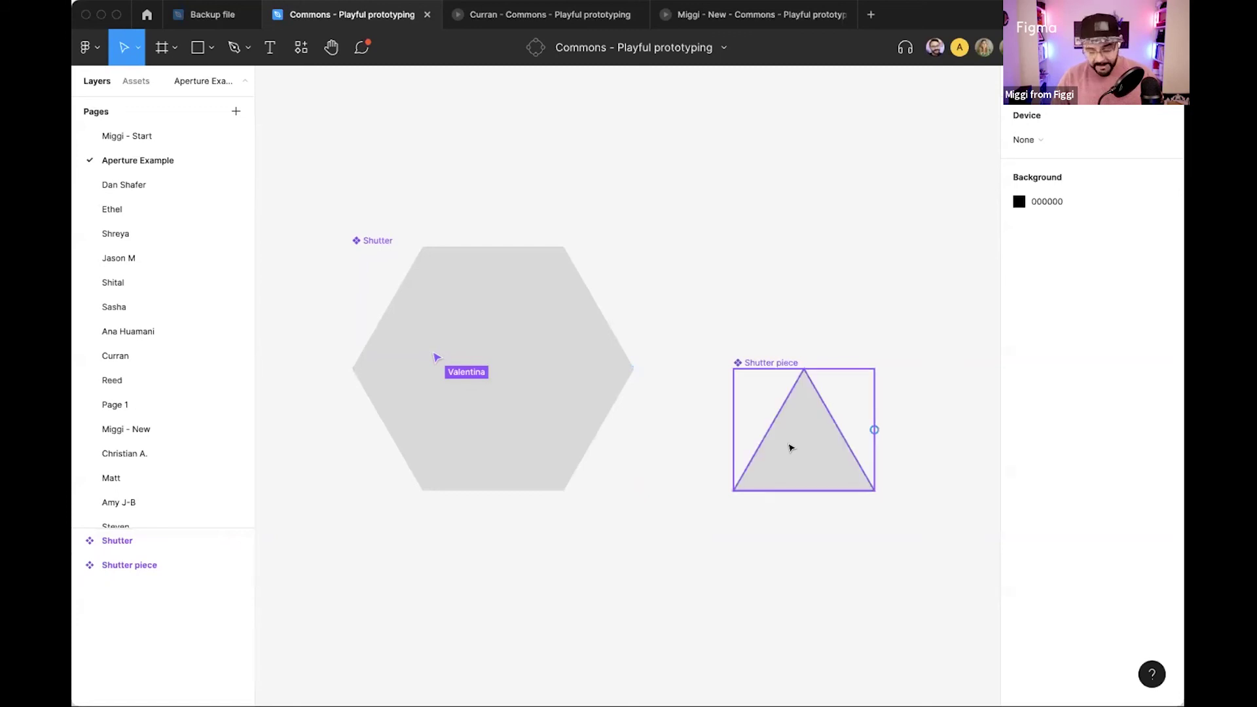
Shift the Shutter piece triangle to preview how the Shutter hexagon changes.
double_click(791, 447)
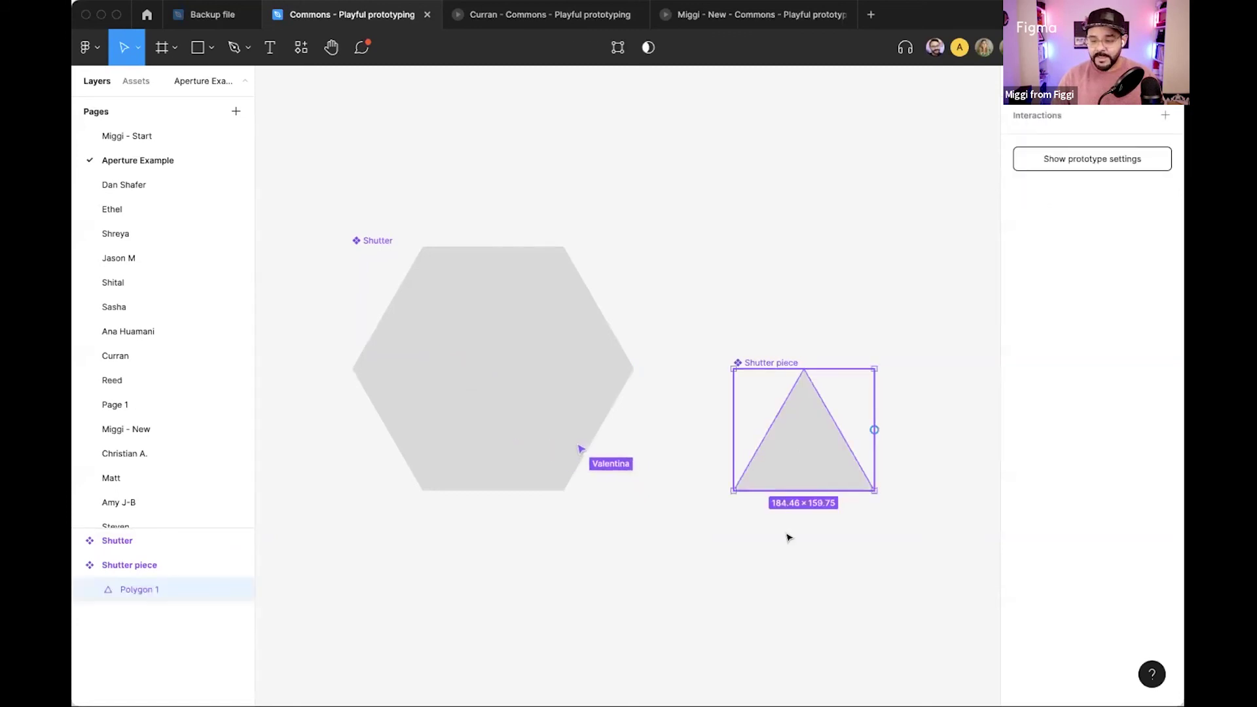
mouse_move(792, 449)
mouse_down()
mouse_move(837, 452)
mouse_move(814, 452)
mouse_move(800, 433)
mouse_move(837, 449)
mouse_move(724, 438)
mouse_move(854, 446)
mouse_move(752, 446)
mouse_move(836, 450)
mouse_move(790, 450)
mouse_up()
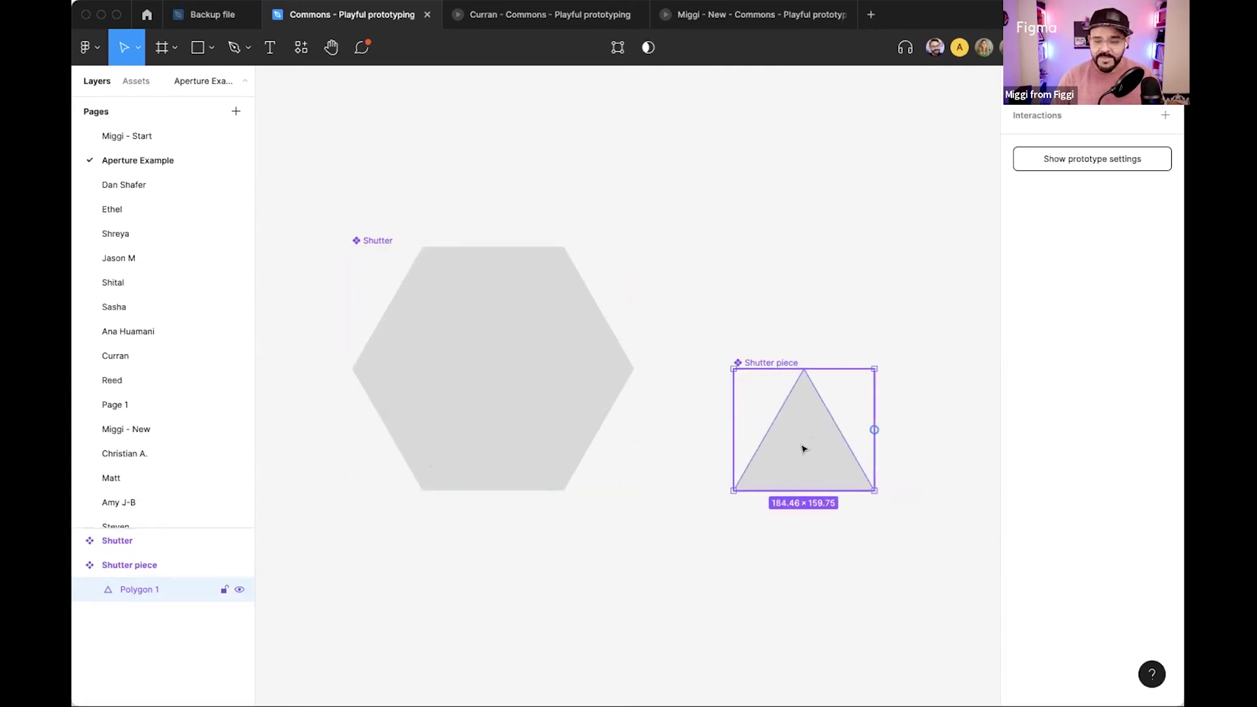
mouse_move(809, 449)
mouse_down()
mouse_move(937, 451)
mouse_move(721, 449)
mouse_move(786, 452)
mouse_up()
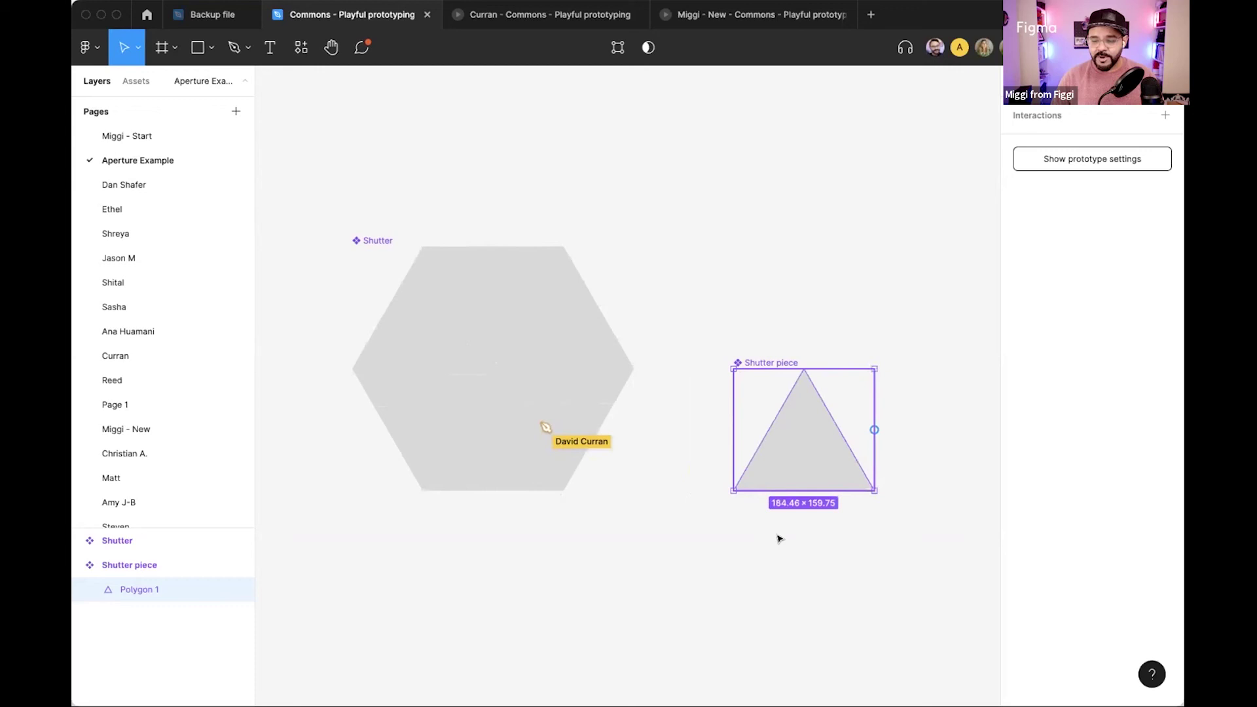
click(786, 537)
scroll(799, 529, down, 1)
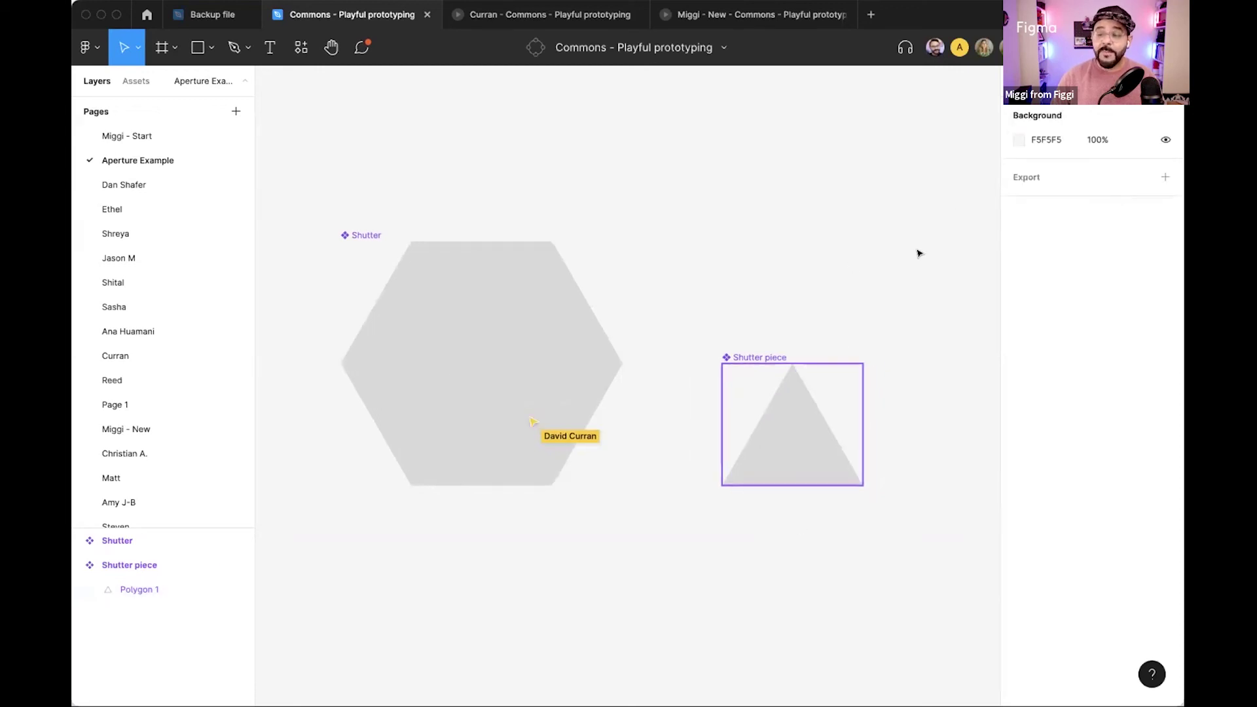
Give the triangle a white FFFFFF stroke of weight 8, centred on its edge.
click(835, 472)
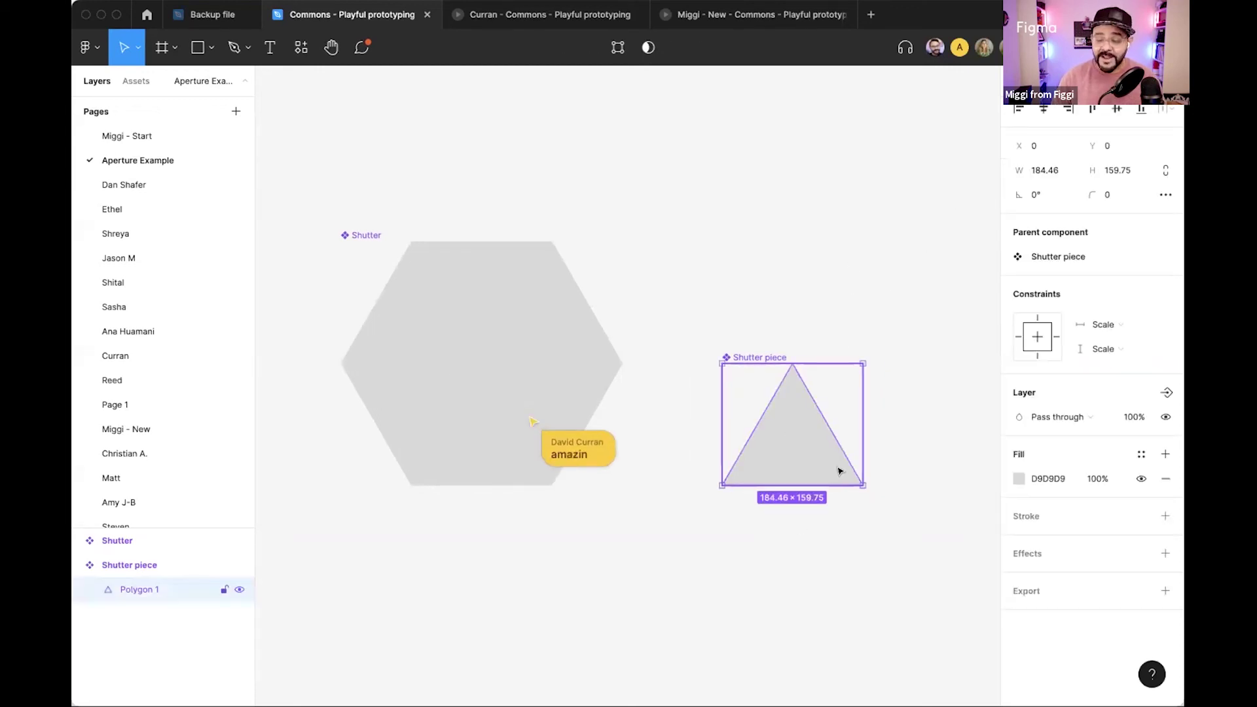
click(1022, 516)
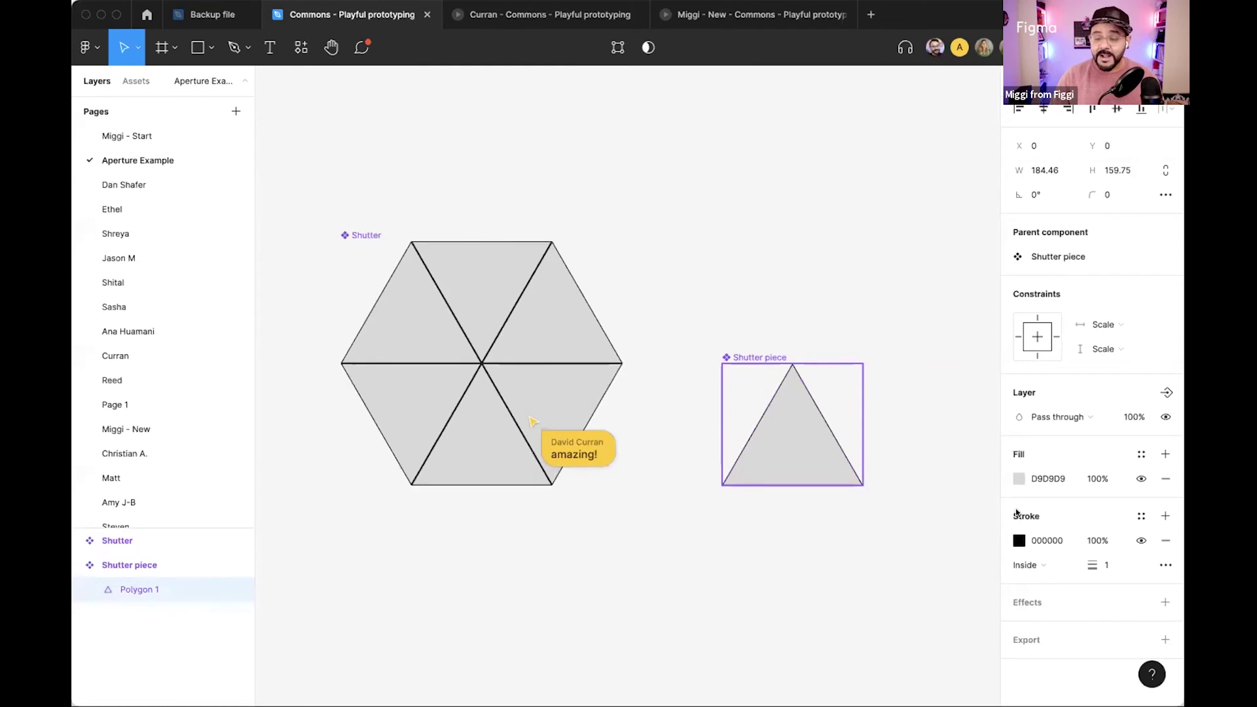
click(1025, 565)
click(1040, 549)
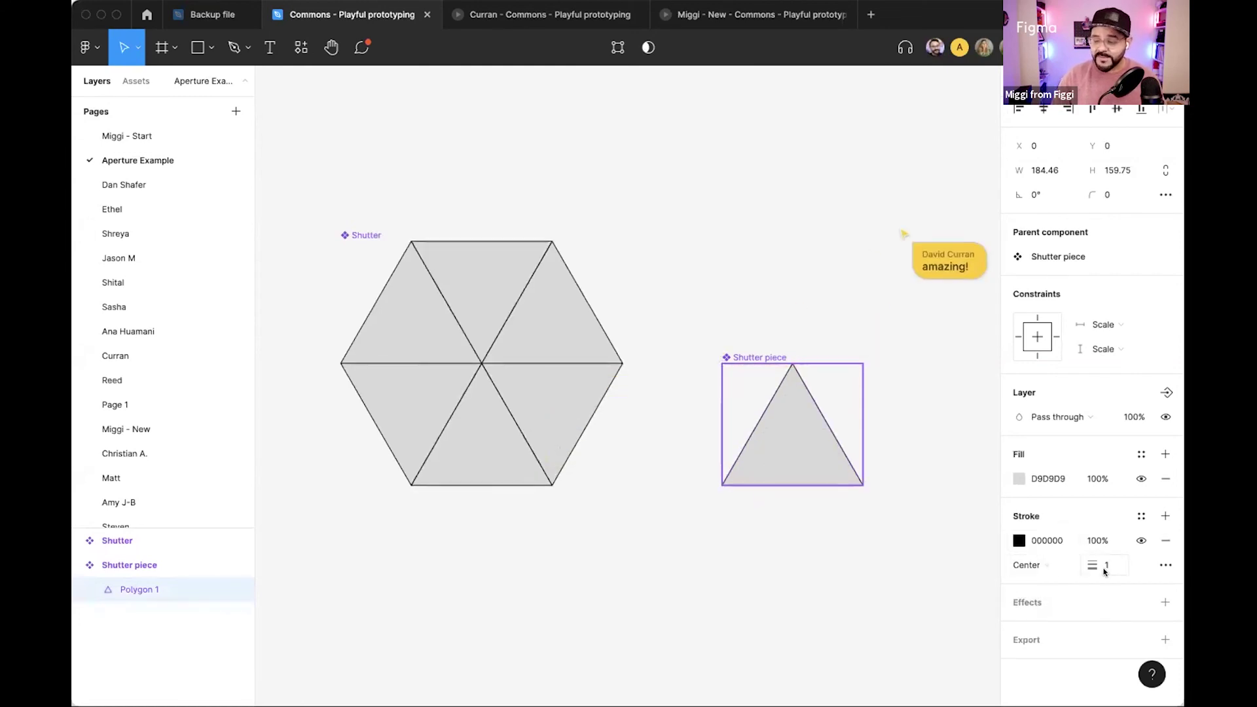
click(1020, 541)
drag(874, 393, 799, 329)
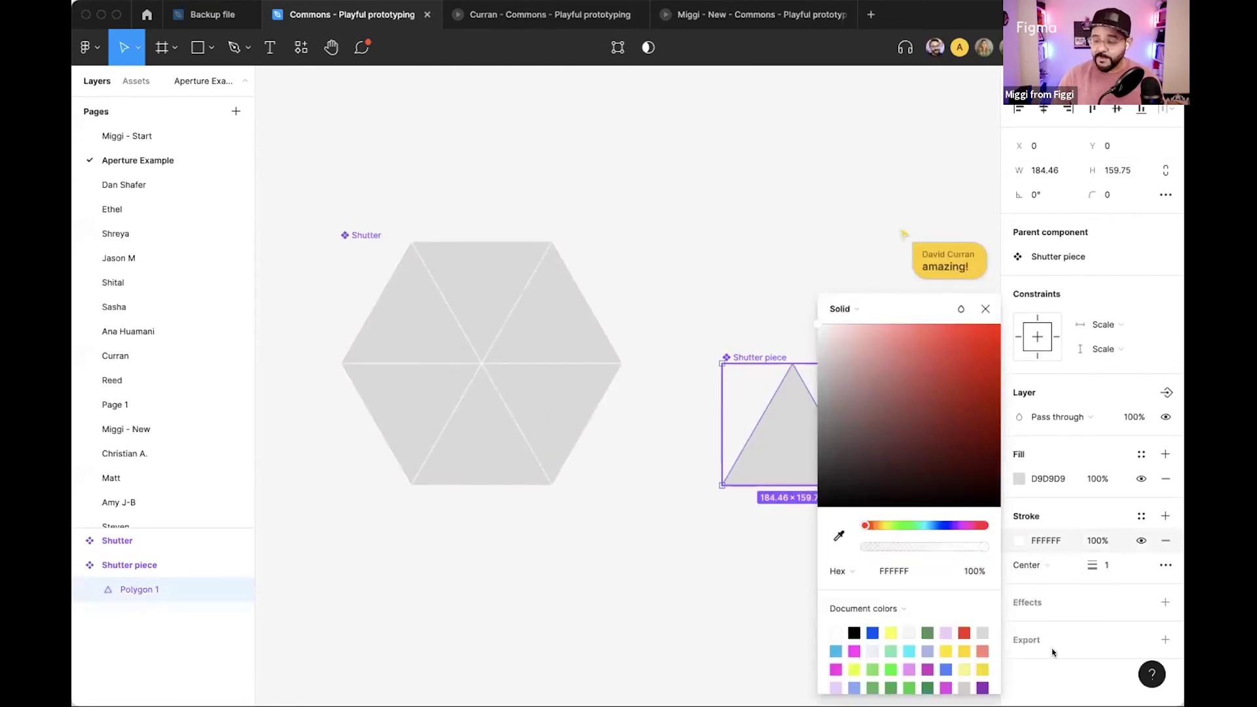
mouse_move(1093, 565)
mouse_down()
mouse_move(1124, 562)
mouse_move(1095, 554)
mouse_up()
click(985, 307)
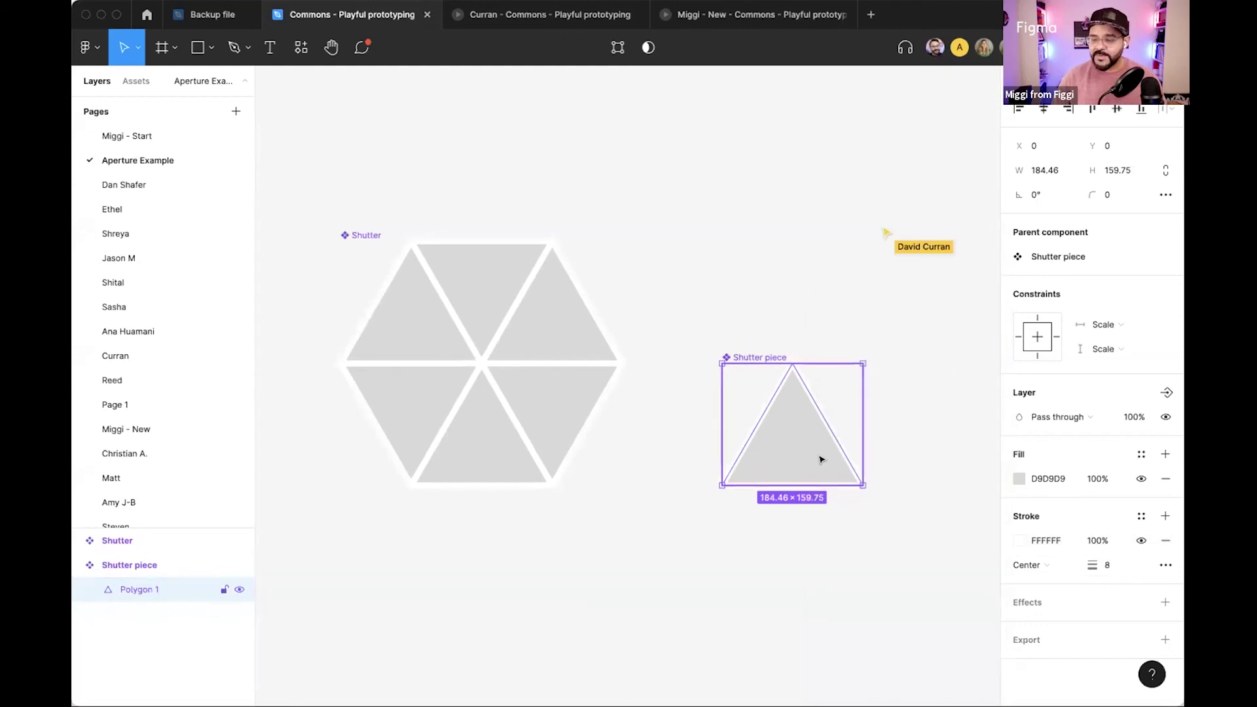
click(812, 540)
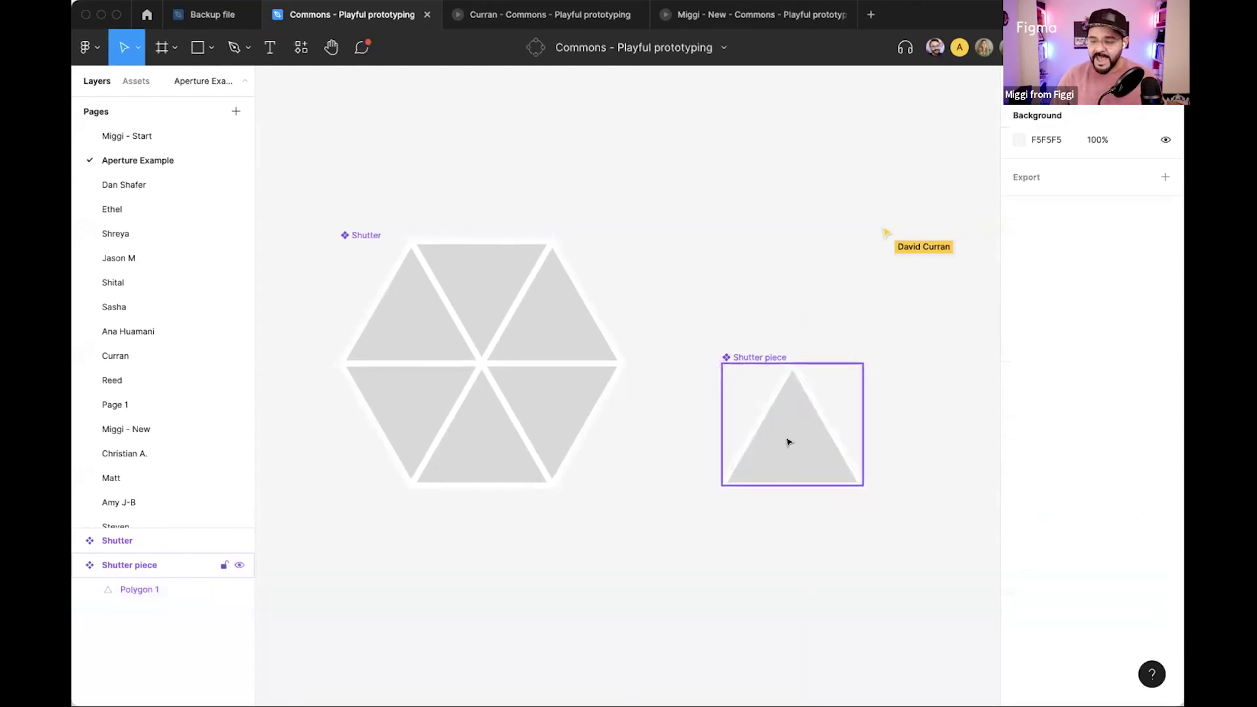
Nudge the triangle to adjust the white gaps between the hexagon's six triangles.
double_click(786, 448)
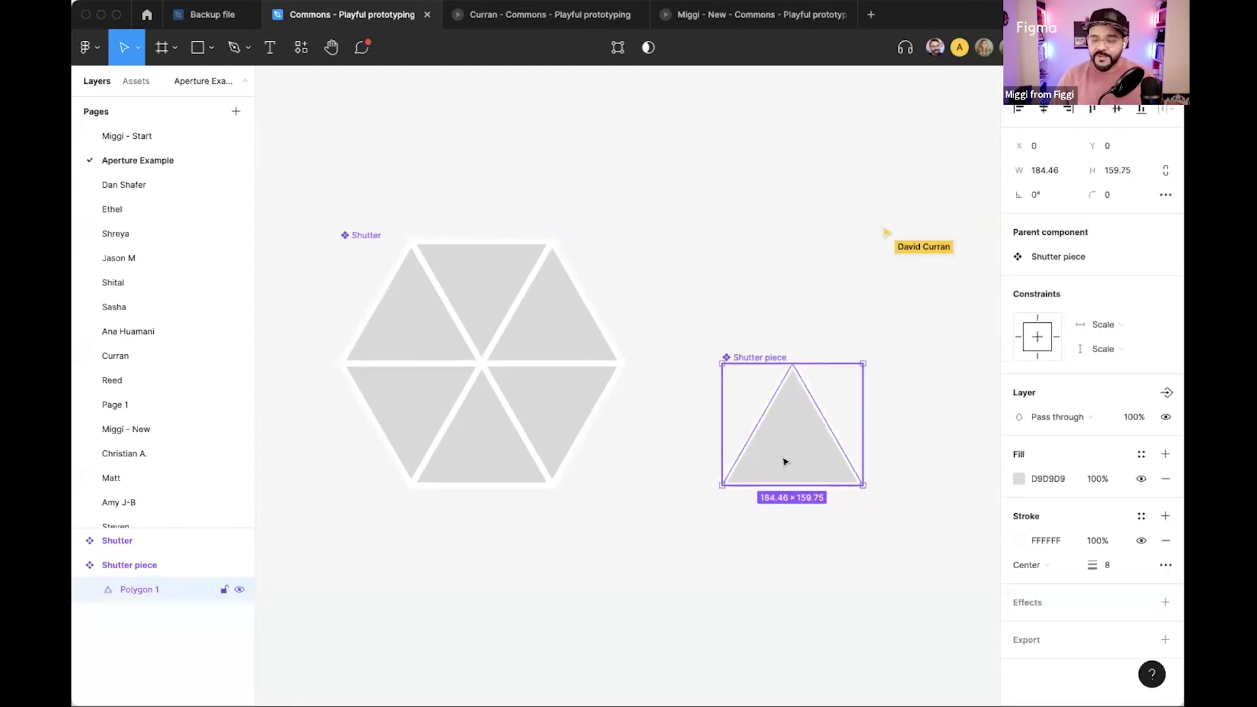
mouse_move(788, 439)
mouse_down()
mouse_move(851, 438)
mouse_move(752, 441)
mouse_move(824, 470)
mouse_move(800, 438)
mouse_move(783, 454)
mouse_up()
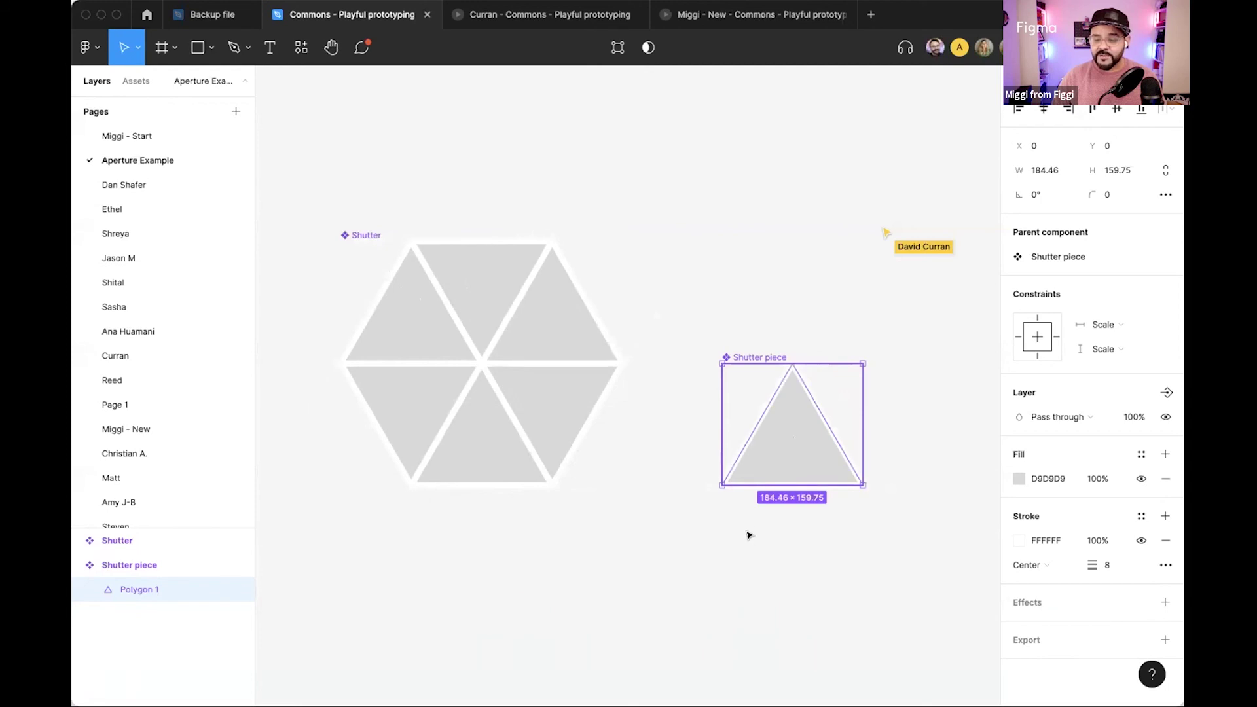
scroll(746, 534, down, 5)
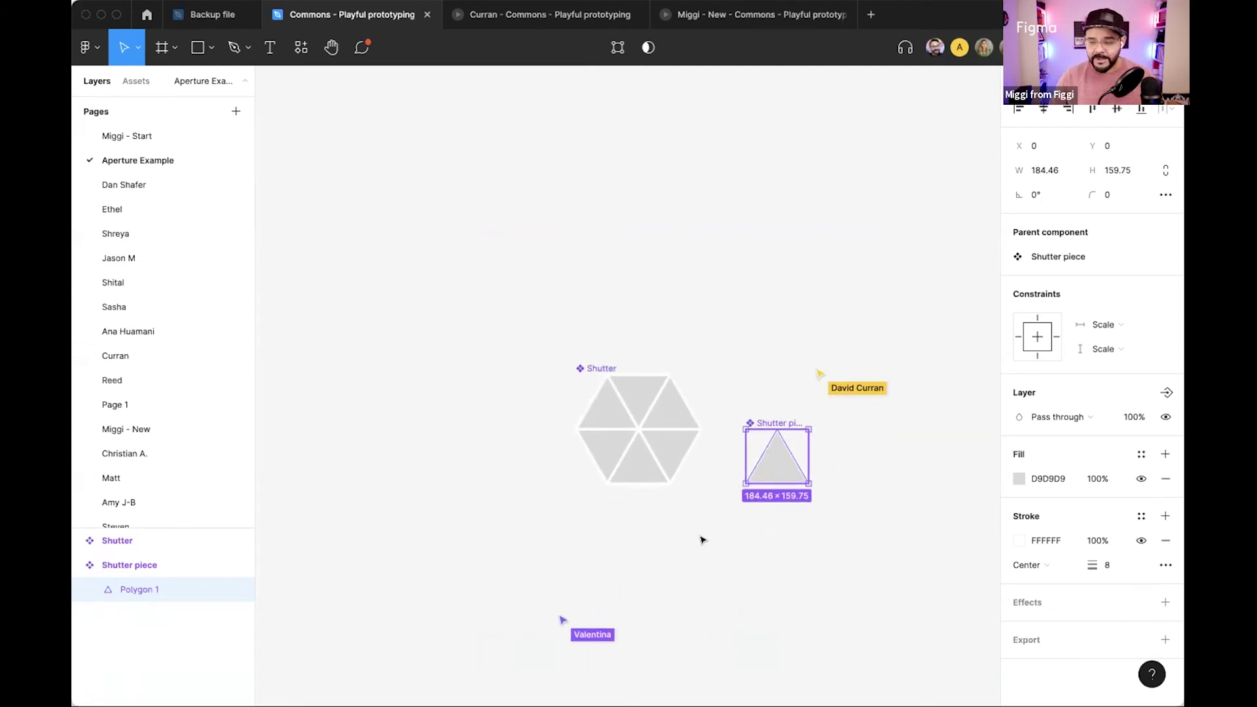
click(645, 537)
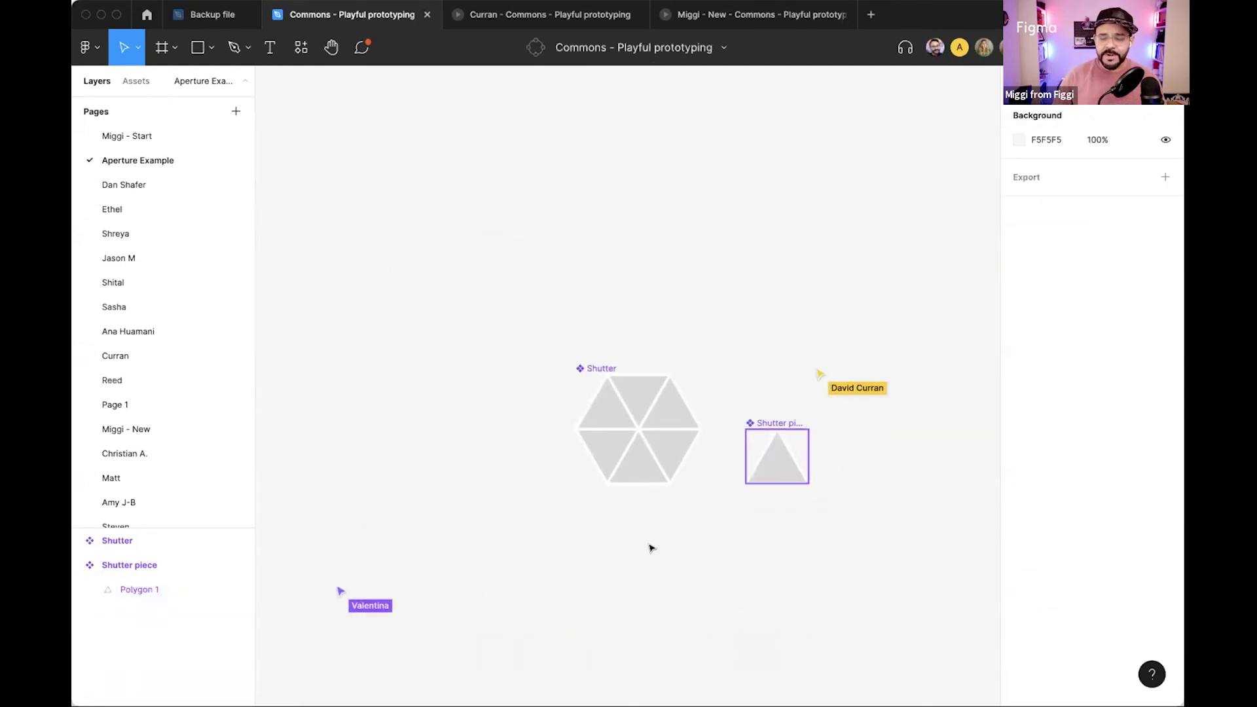
Draw a 451×451 square Frame 1 to the left of the Shutter.
key(f)
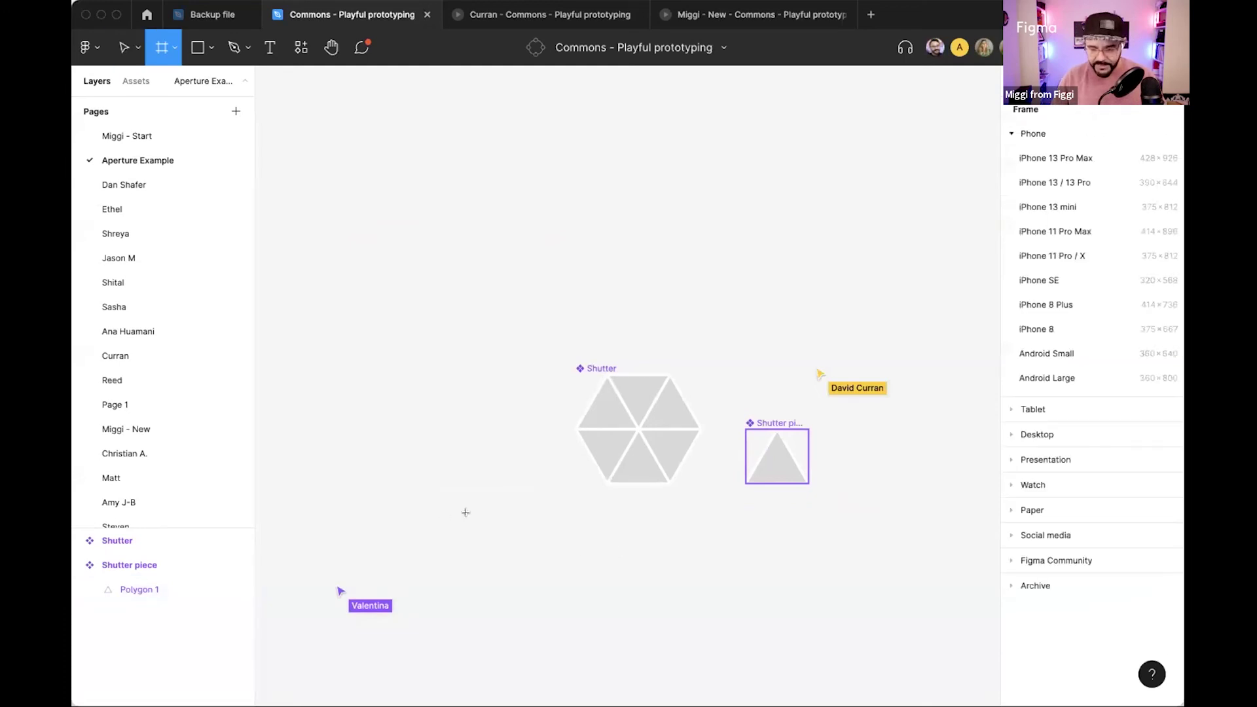
mouse_move(380, 366)
mouse_down()
mouse_move(533, 519)
mouse_move(517, 505)
mouse_up()
drag(456, 451, 456, 451)
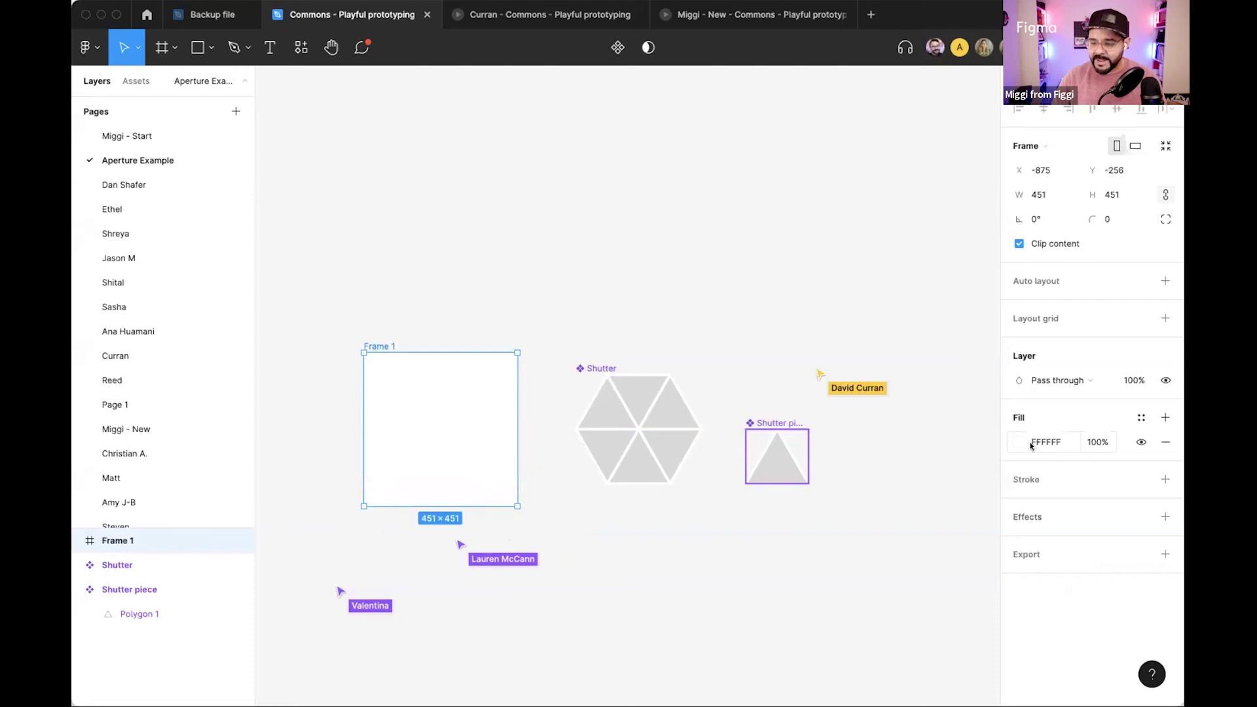
Add a 286×286 circle centred in Frame 1 and fill it bright green 29EB3C.
key(o)
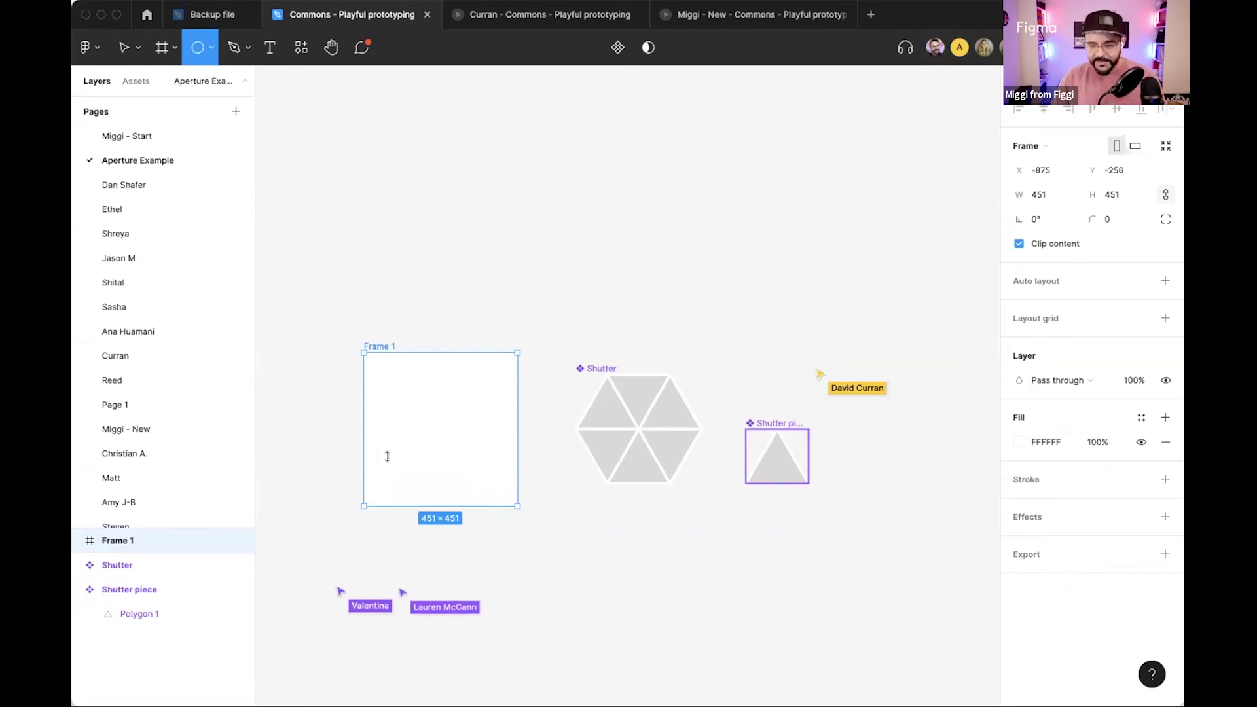
mouse_move(427, 414)
mouse_down()
mouse_move(495, 484)
mouse_move(486, 474)
mouse_up()
key(alt+h)
key(alt+v)
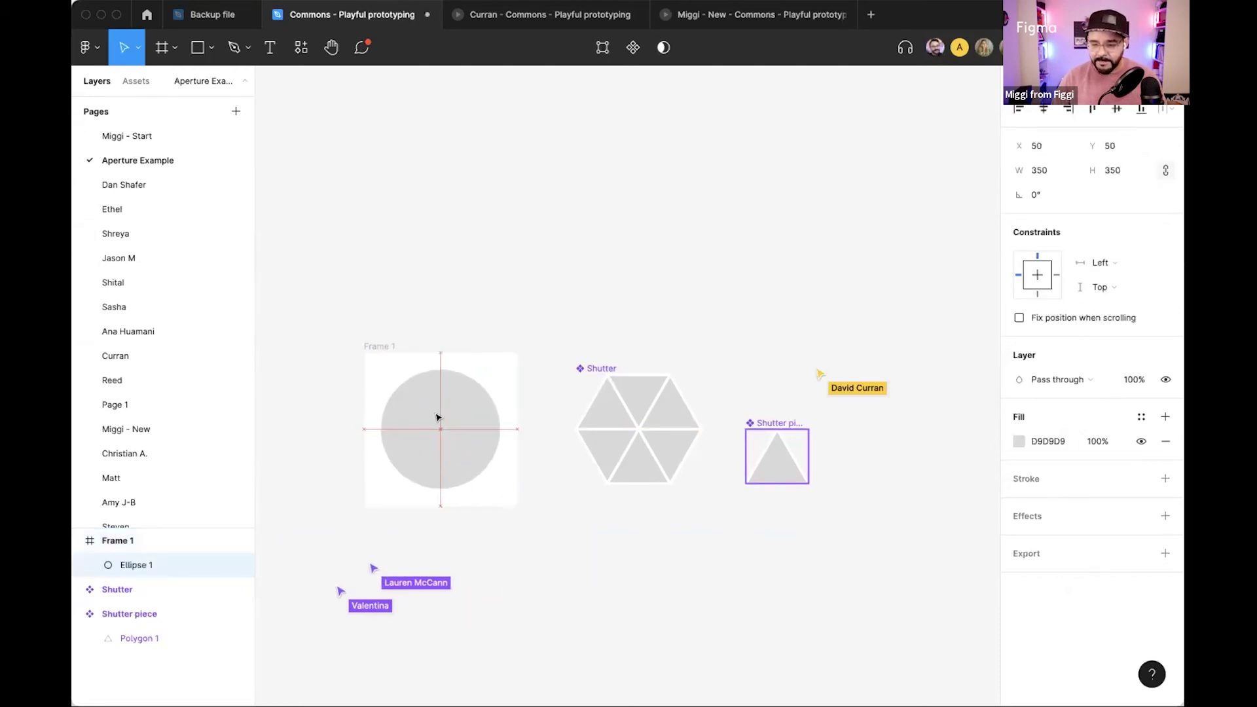
drag(489, 367, 479, 378)
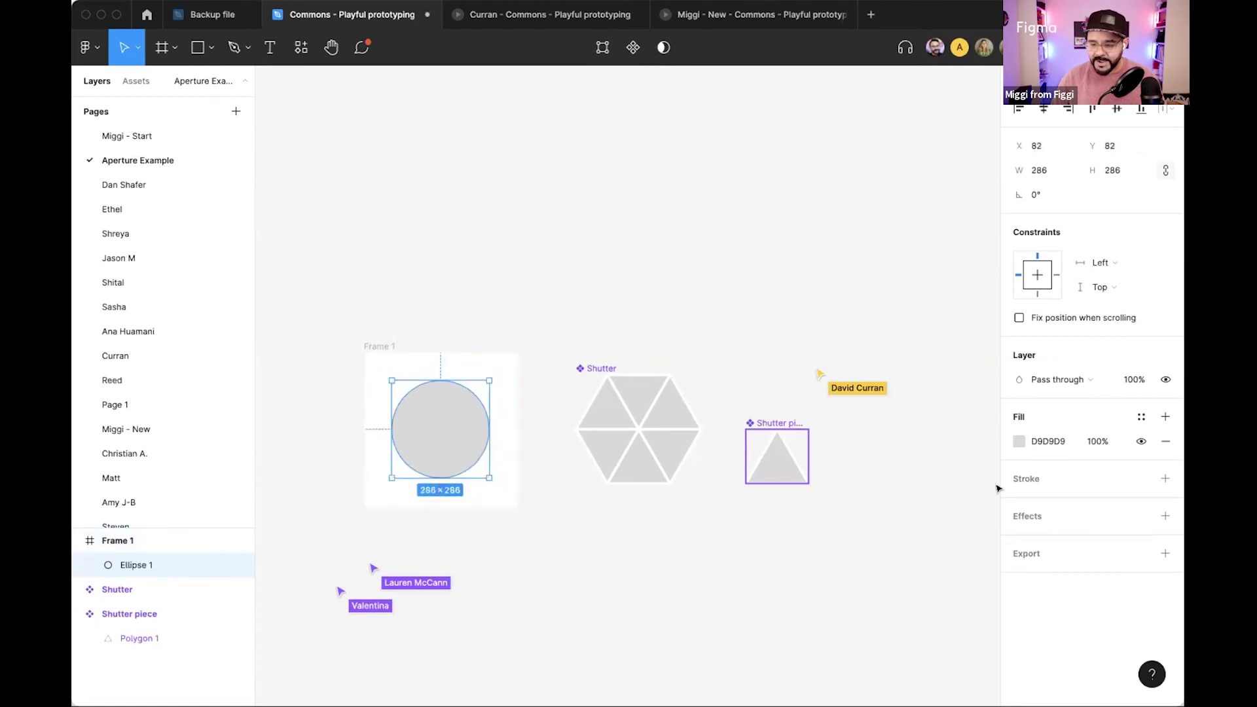
click(1019, 443)
click(907, 524)
click(930, 334)
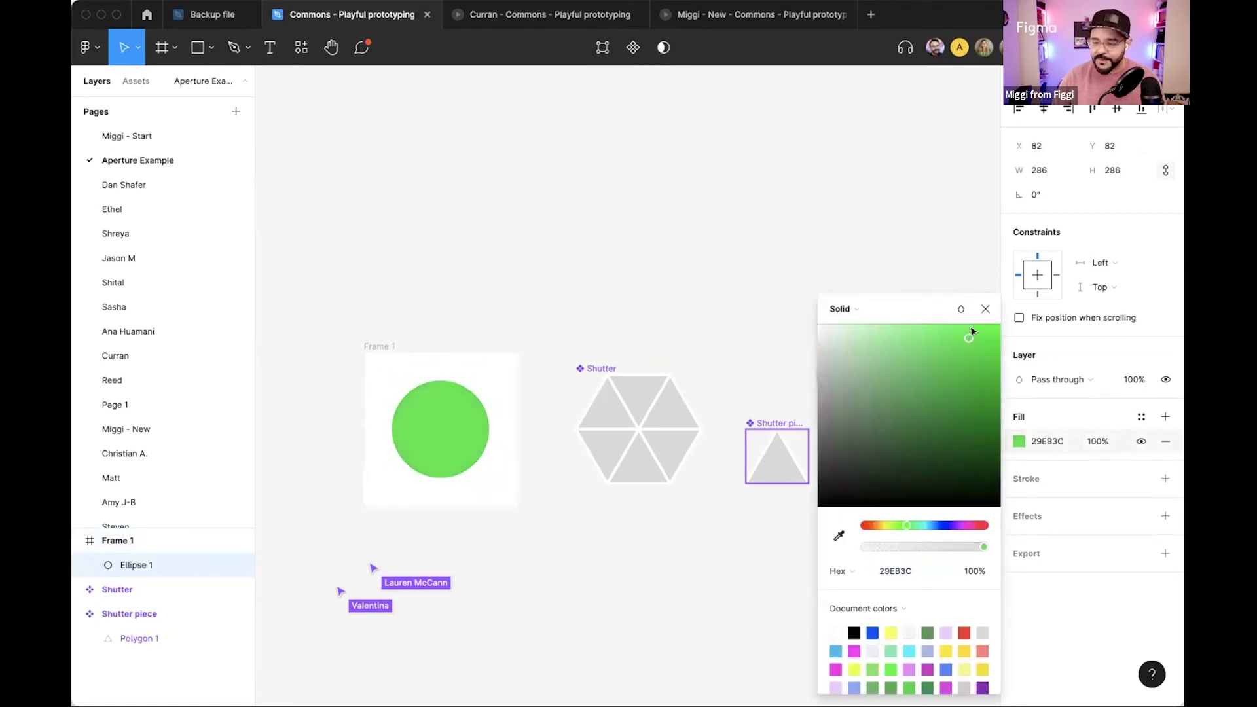
click(533, 648)
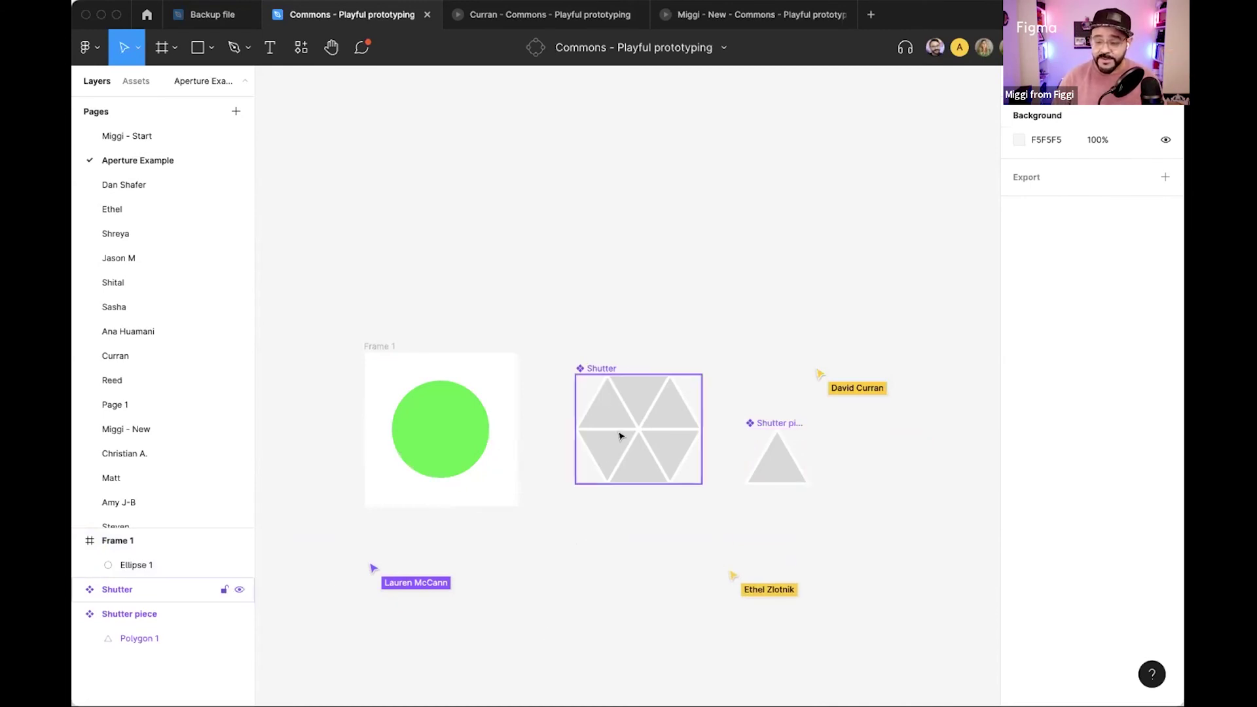
Place a Shutter copy inside Frame 1 and mask it with the circle.
click(623, 452)
drag(629, 462, 449, 429)
key(Escape)
drag(463, 324, 436, 618)
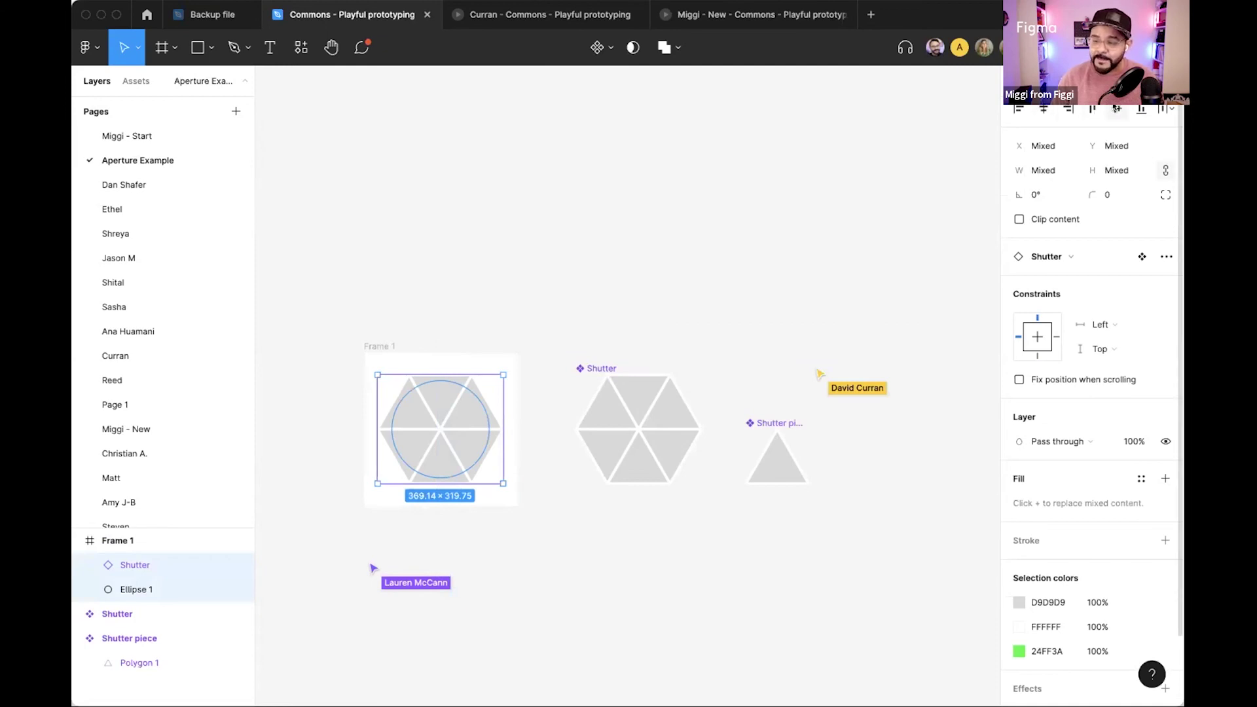
click(618, 283)
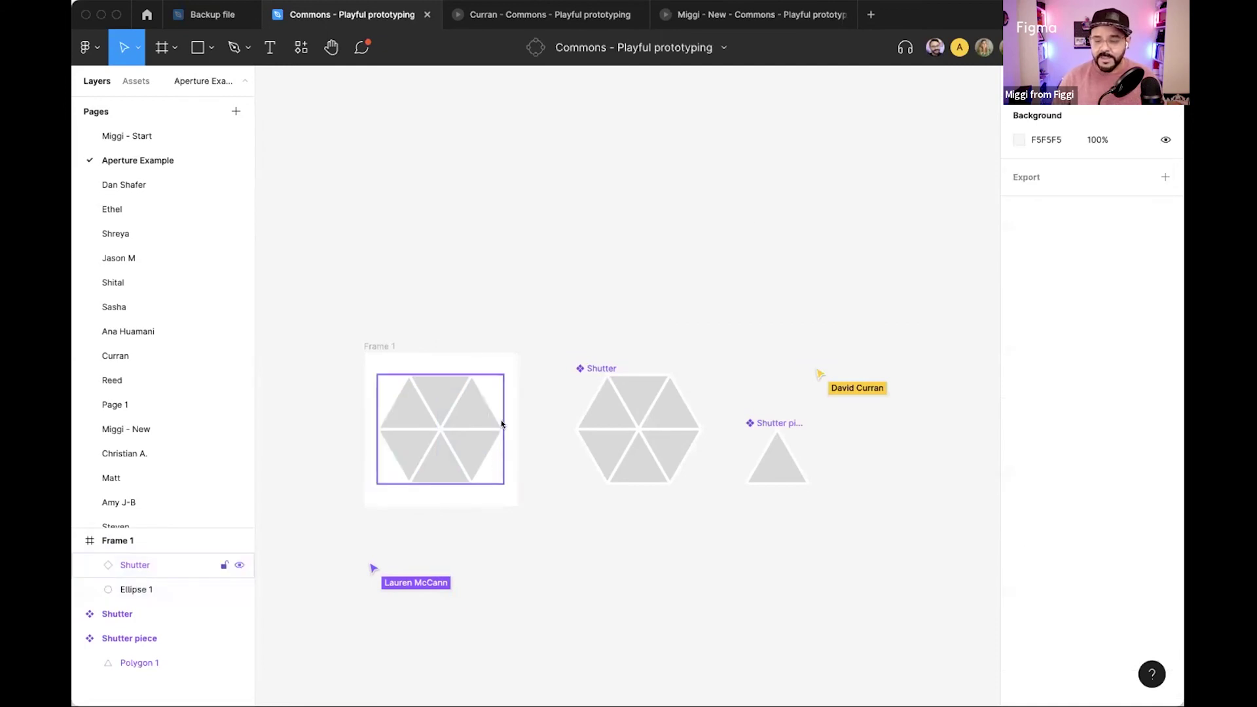
drag(517, 404, 453, 395)
right_click(453, 353)
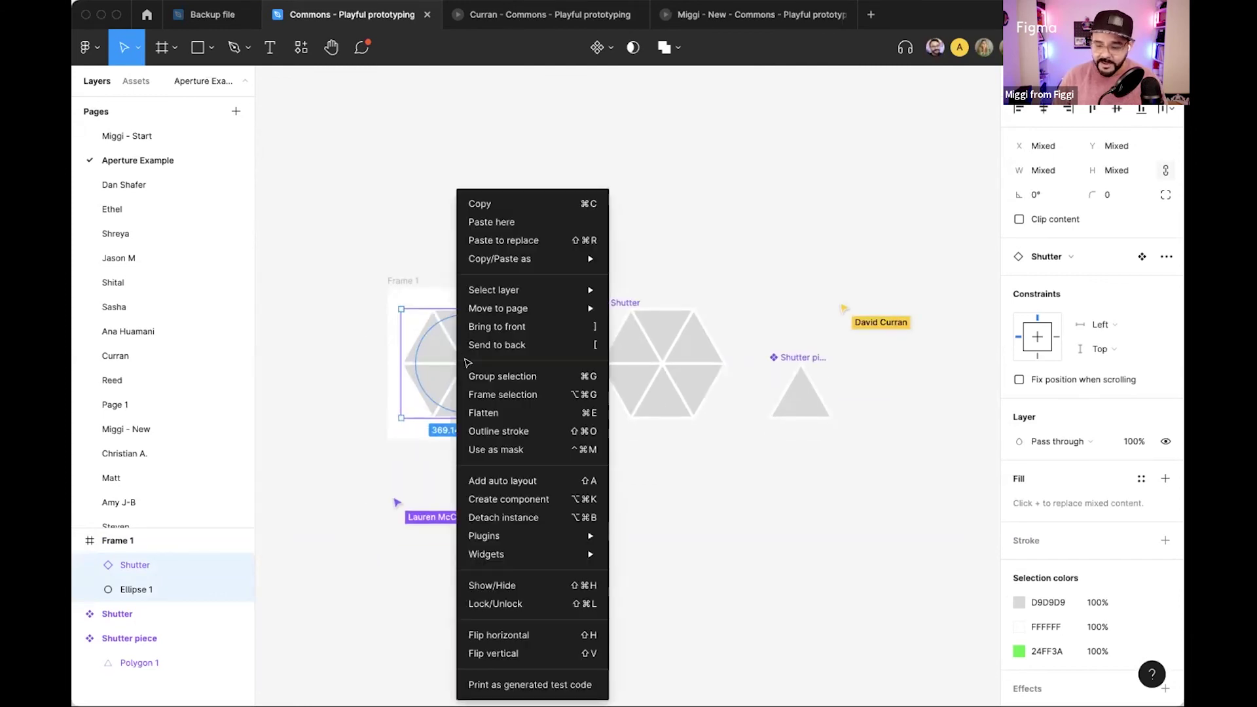
click(505, 459)
click(492, 449)
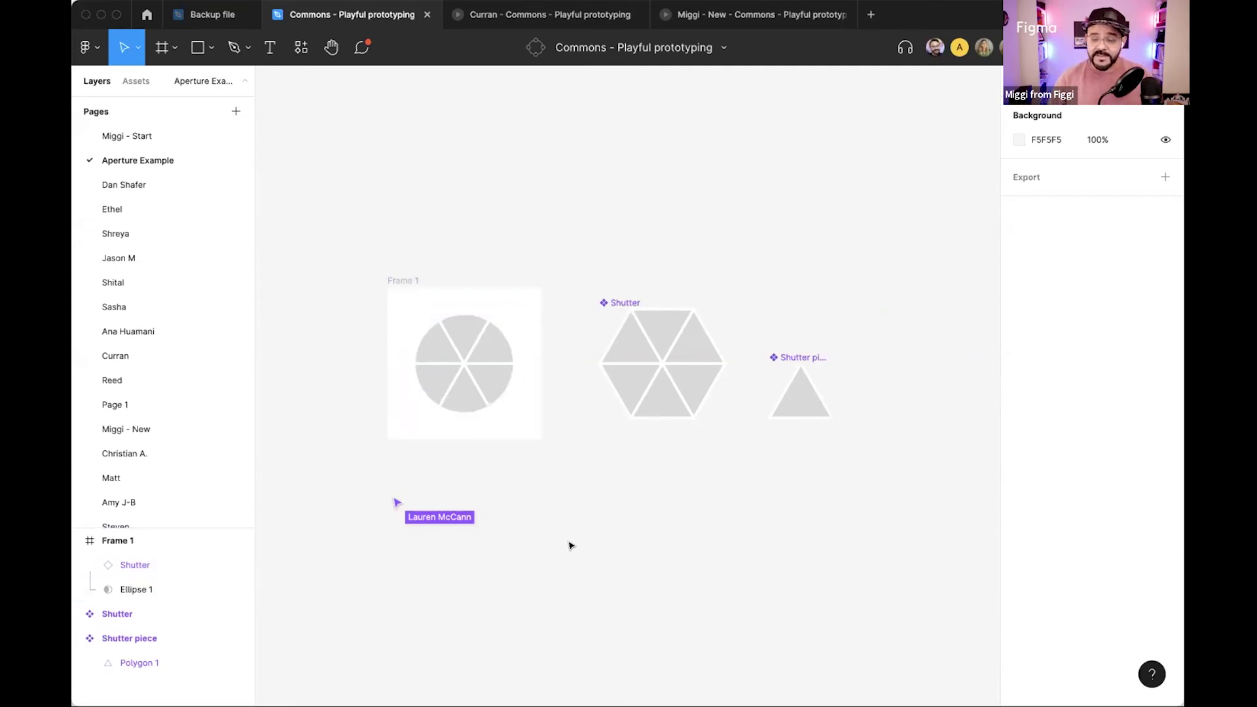
Slide the Shutter piece triangle so the aperture closes into six wedges.
click(805, 411)
mouse_move(802, 402)
mouse_down()
mouse_move(819, 398)
mouse_move(787, 393)
mouse_move(815, 395)
mouse_move(801, 395)
mouse_up()
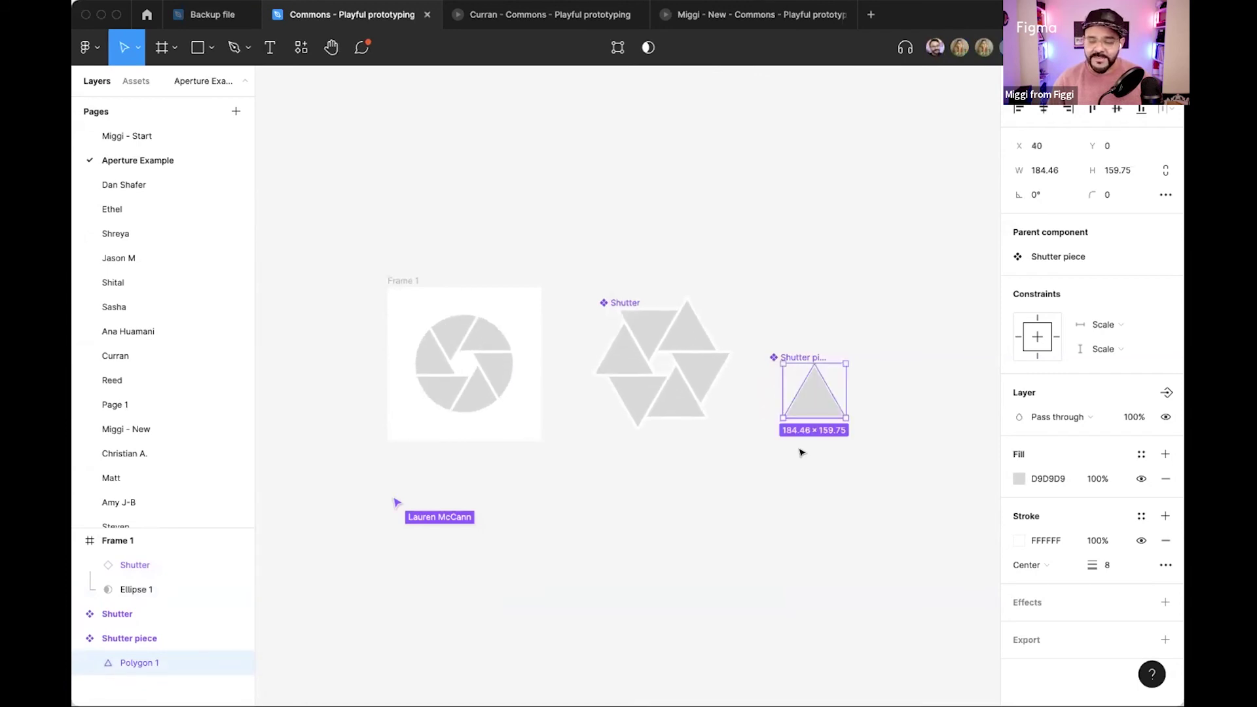
click(786, 497)
scroll(660, 478, down, 2)
scroll(659, 479, down, 1)
scroll(660, 479, right, 1)
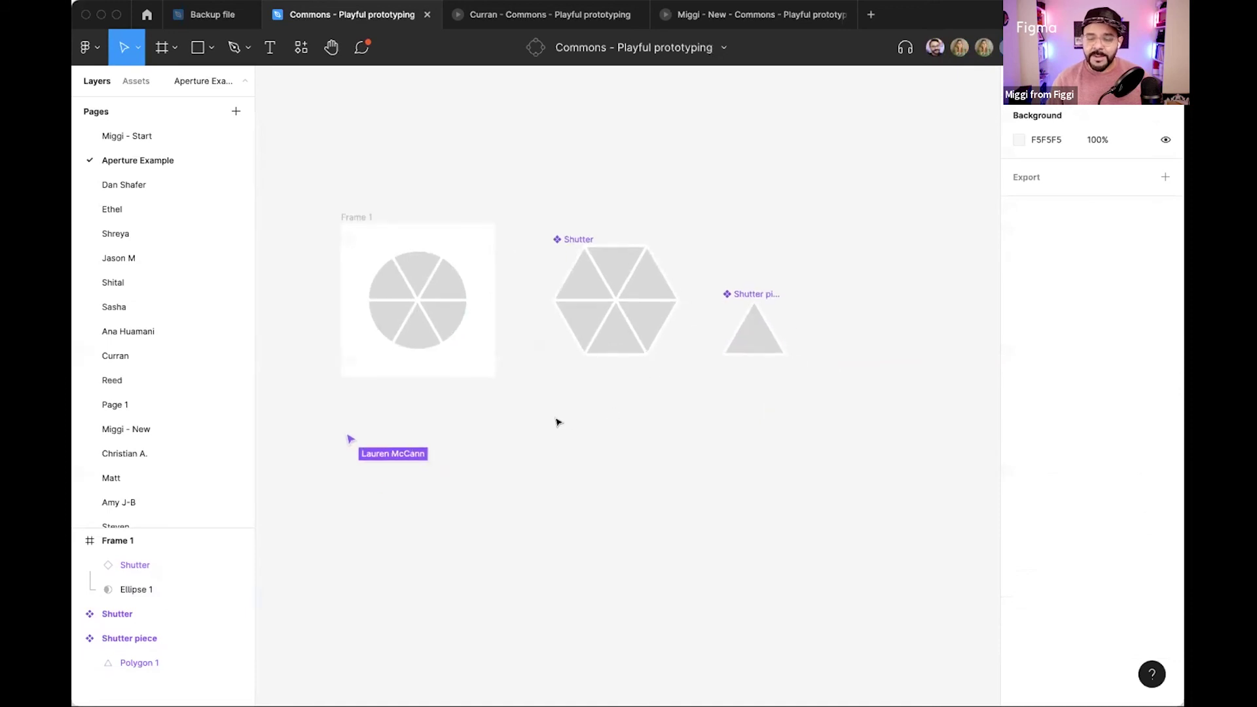
Combine the Shutter and Shutter piece components as variants of one component set.
drag(537, 192, 815, 407)
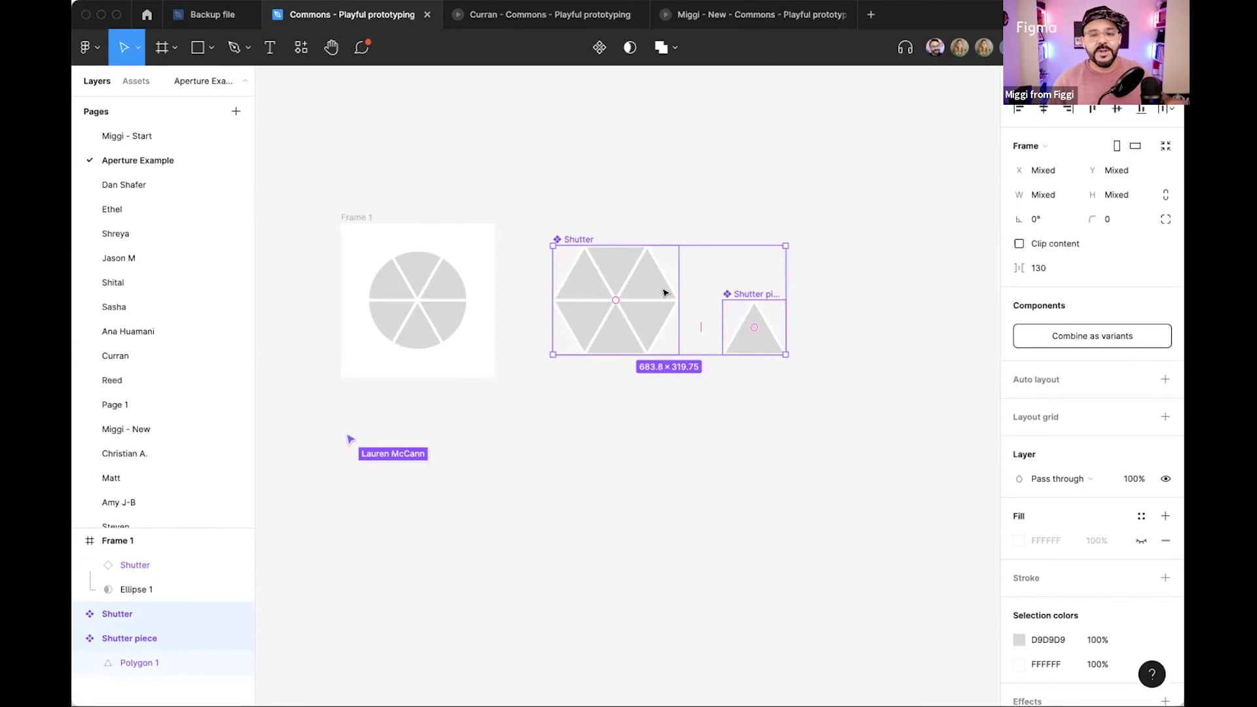
click(1055, 338)
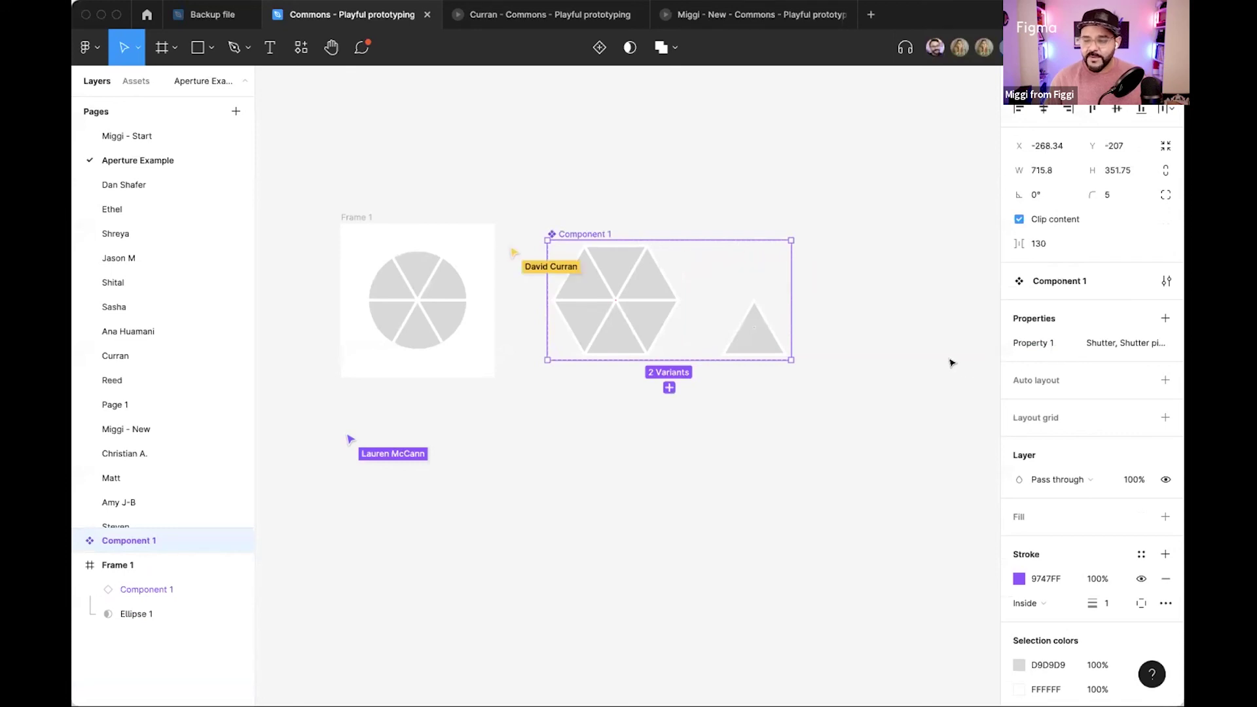
key(ctrl+z)
drag(528, 184, 933, 483)
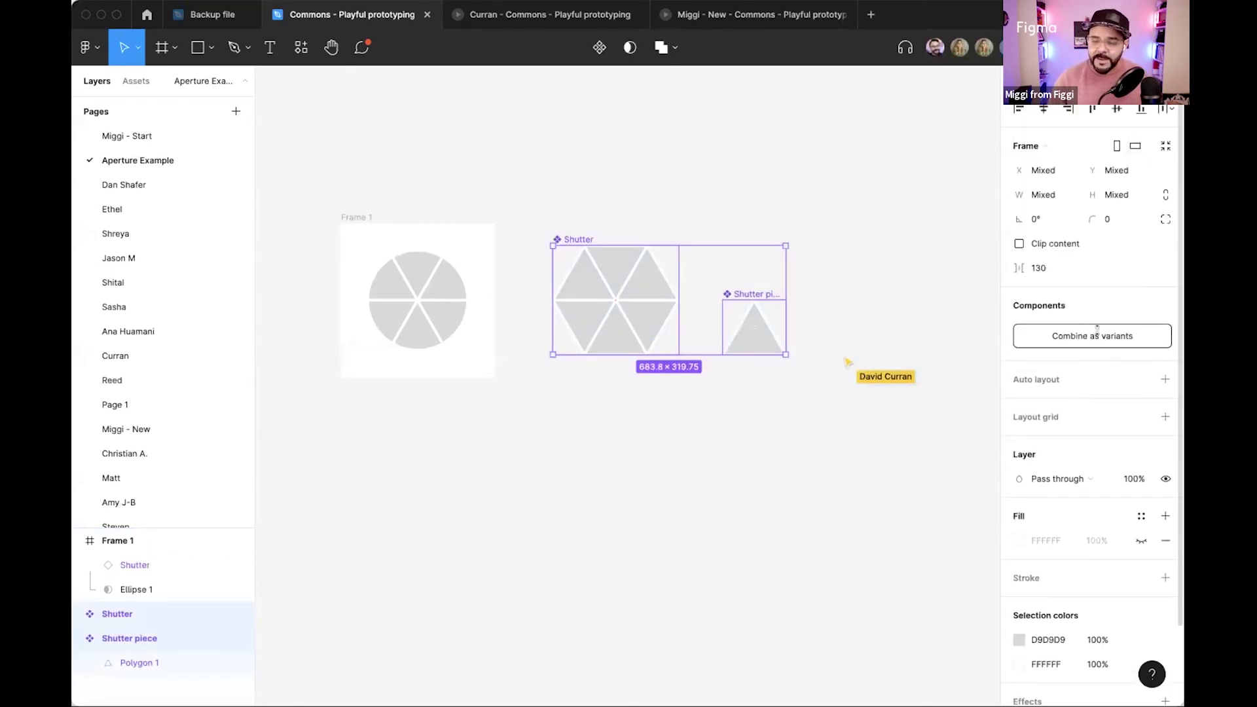
click(1097, 334)
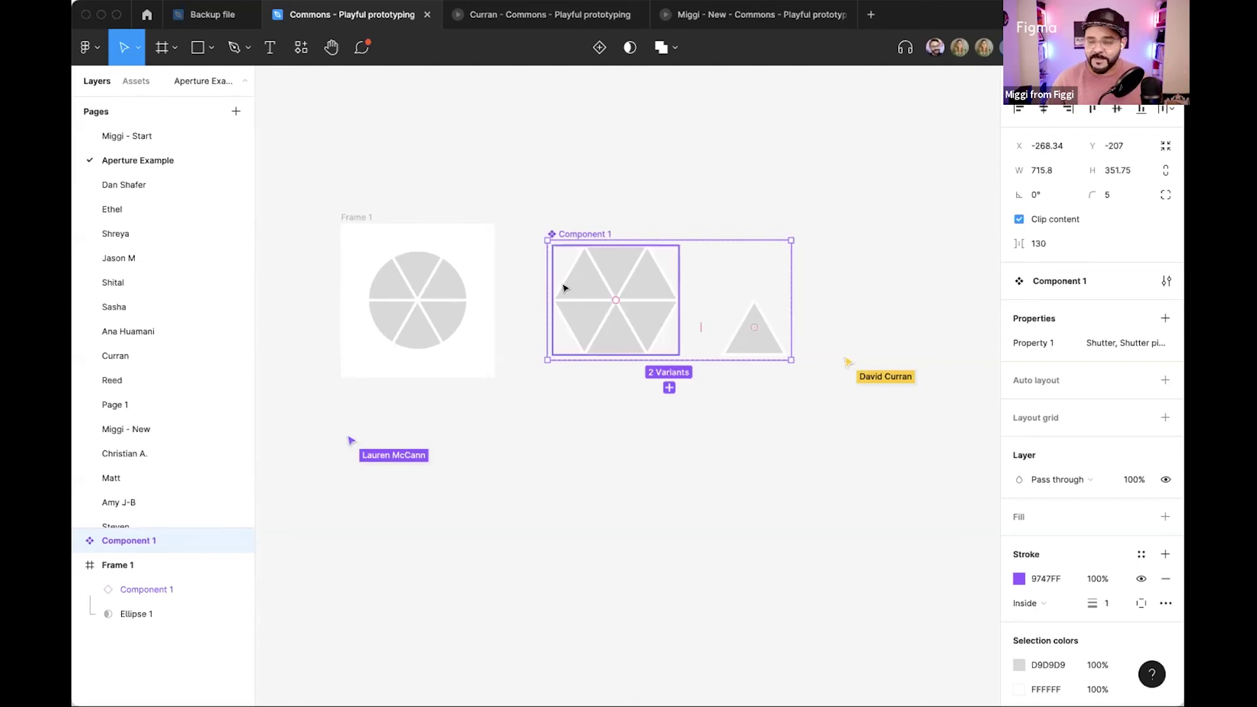
Rename the new component set 'Set 1'.
double_click(590, 232)
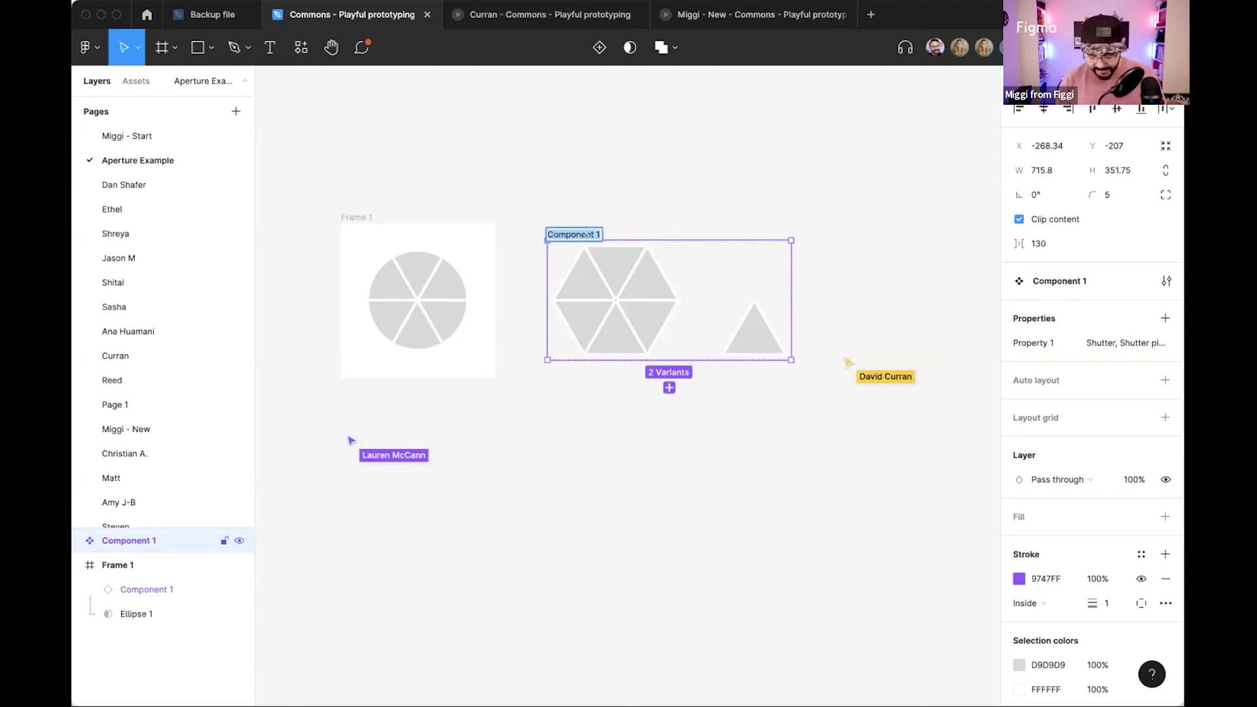
text(Set 1)
key(Return)
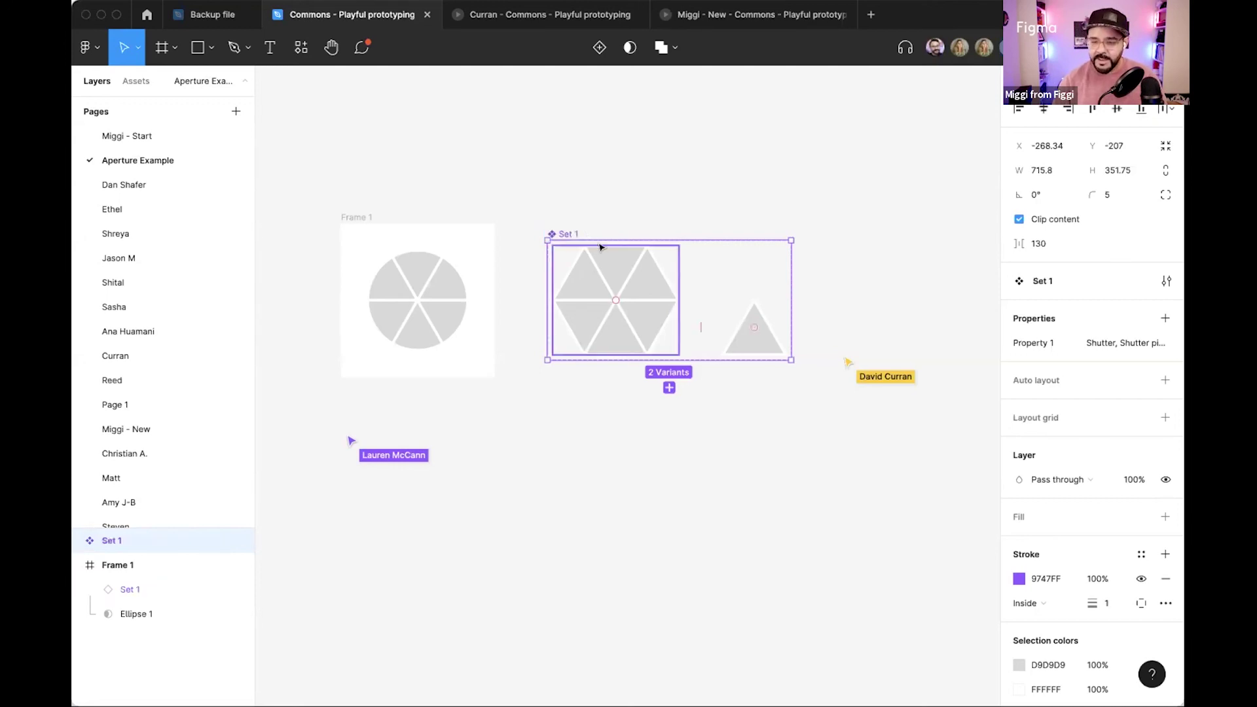
key(Escape)
drag(304, 167, 731, 497)
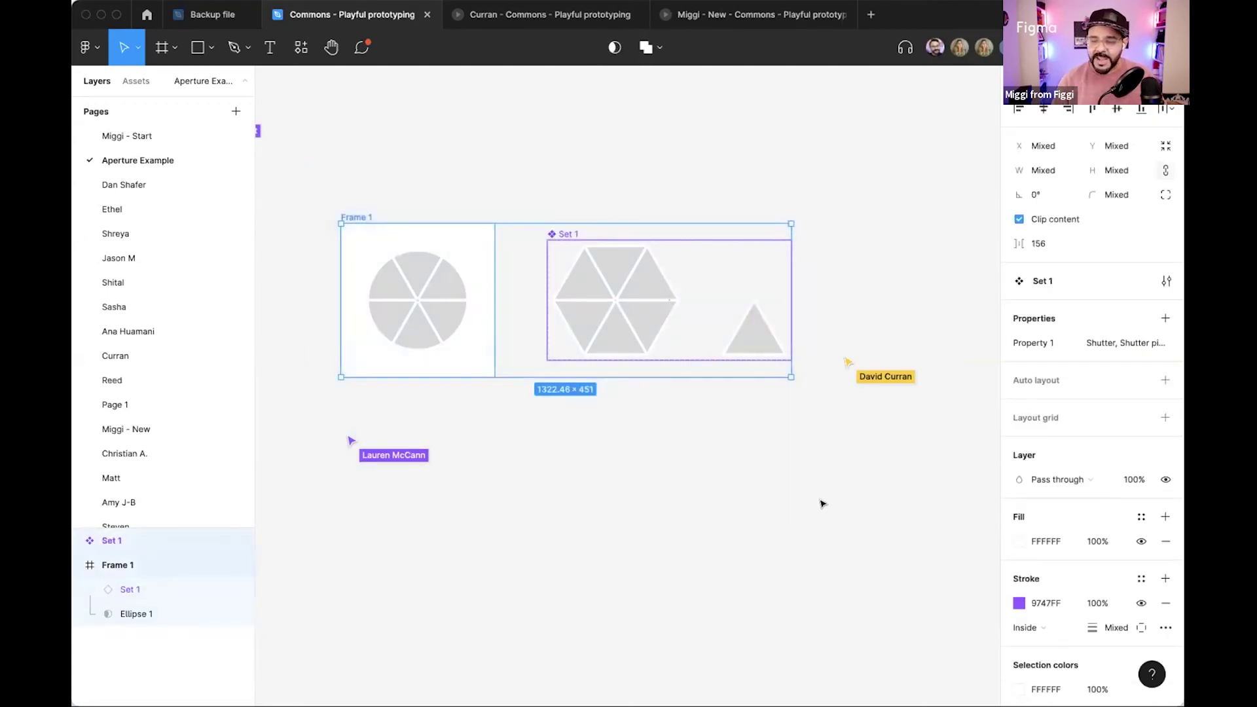
Duplicate Frame 1 and Set 1 below the originals, keeping the copy named Set 1.
drag(449, 265, 476, 478)
click(611, 634)
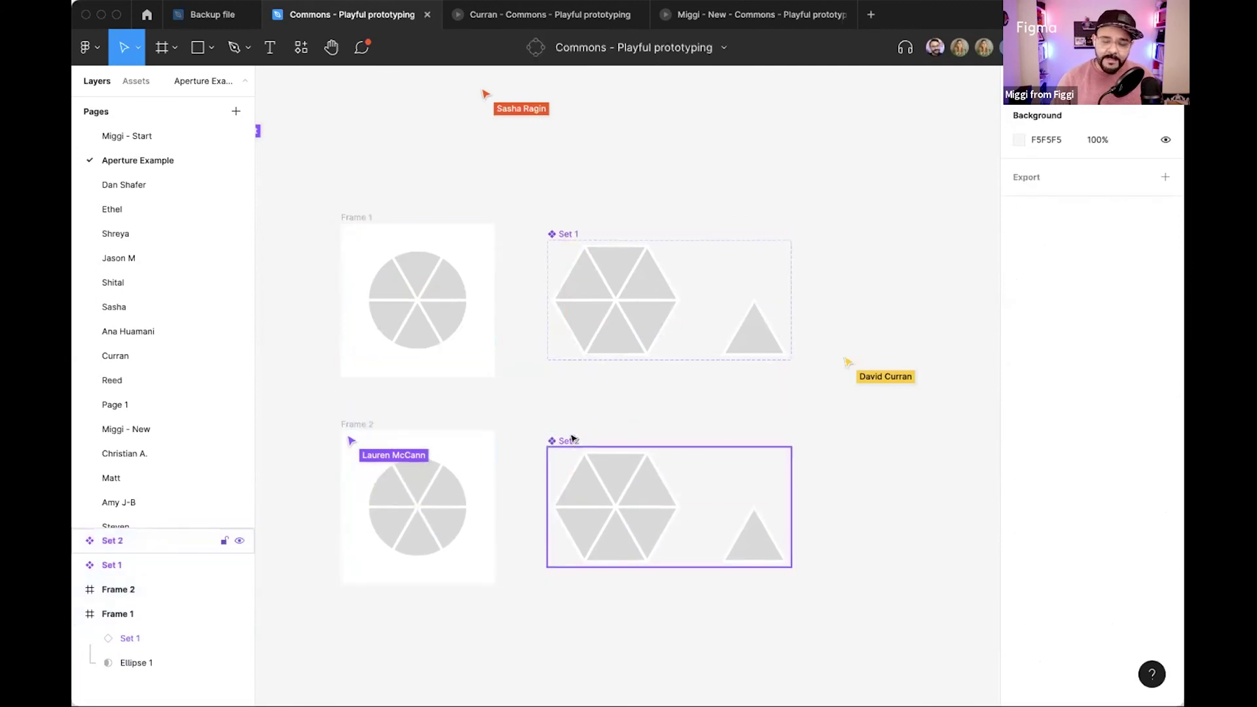
click(576, 441)
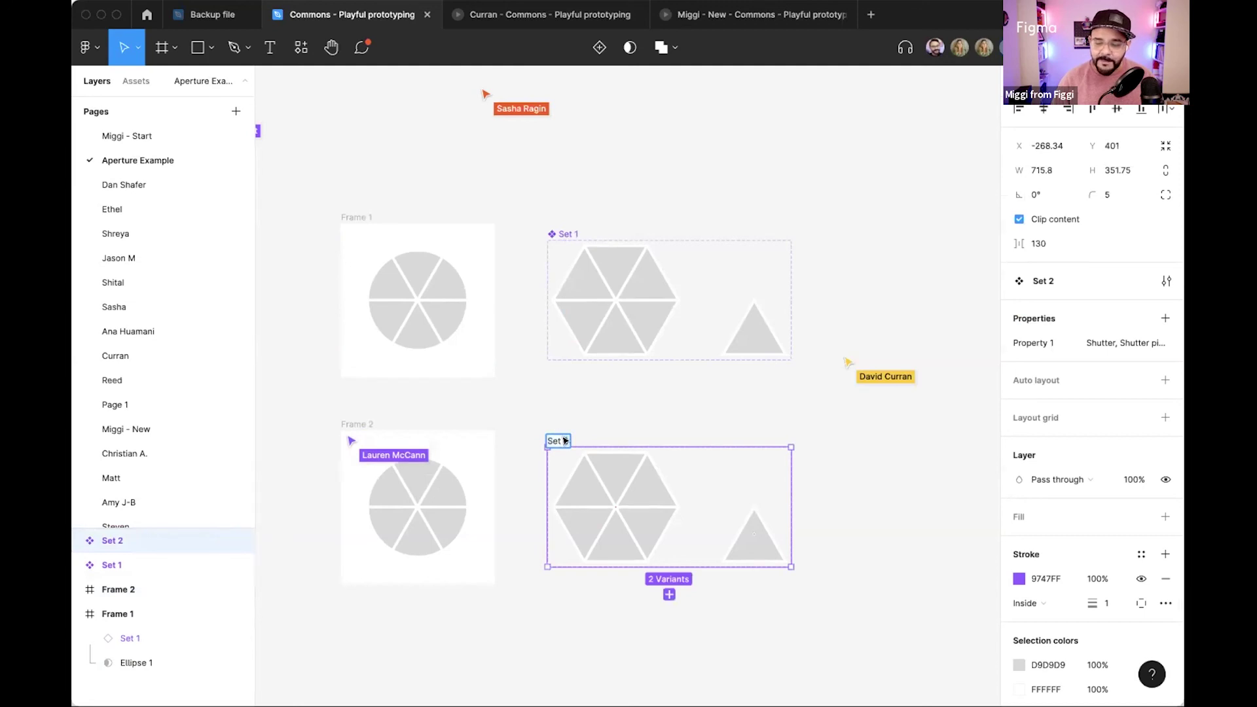
click(625, 414)
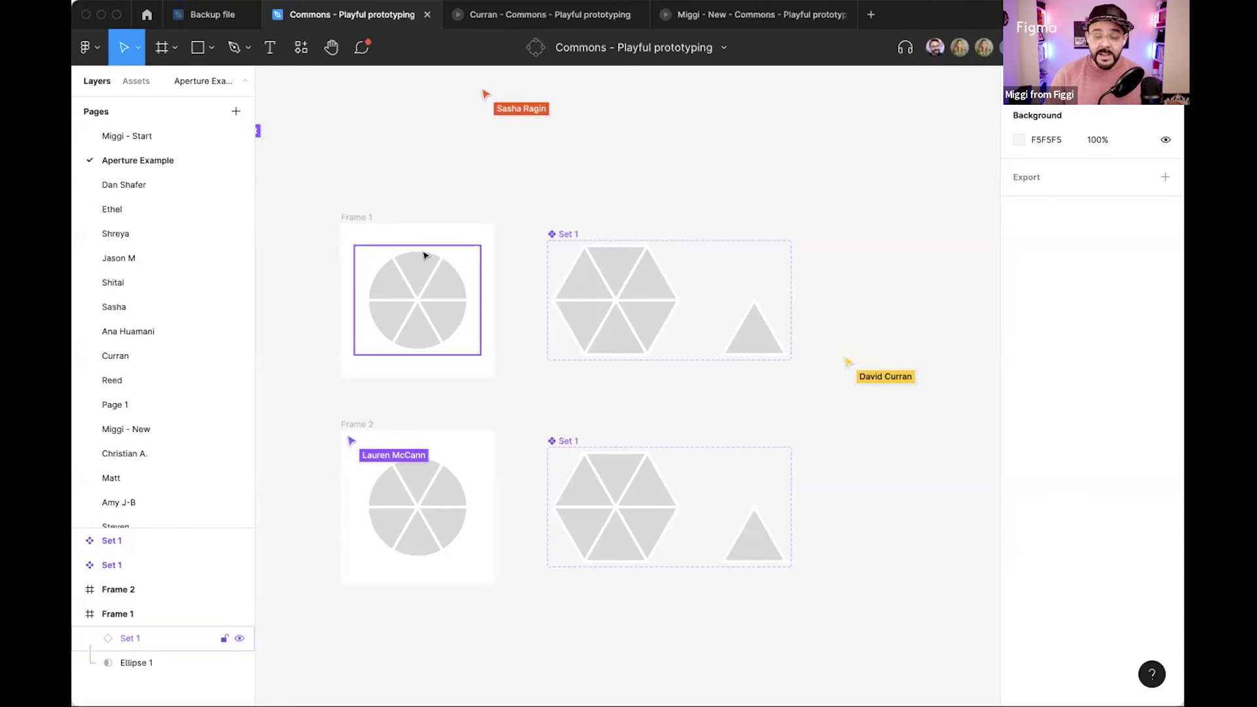
Slide the lower set's triangle right to X 92 so Frame 2's aperture opens.
super+click(751, 550)
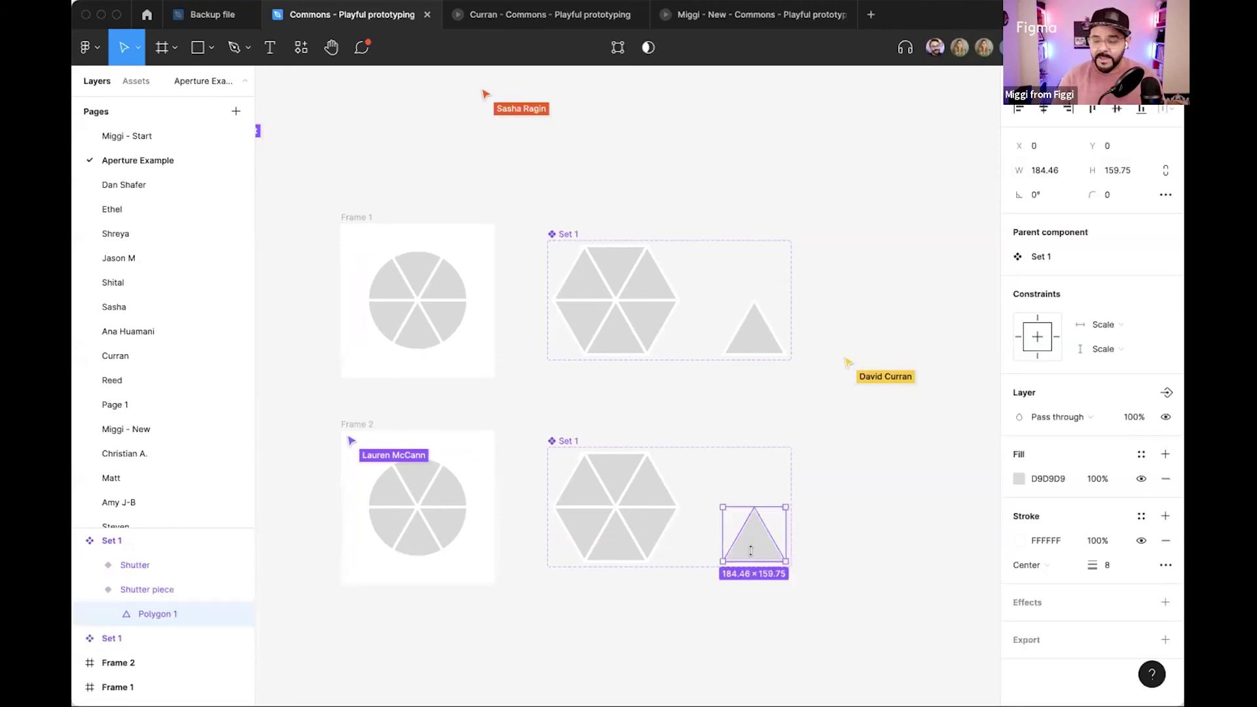
drag(755, 547, 787, 546)
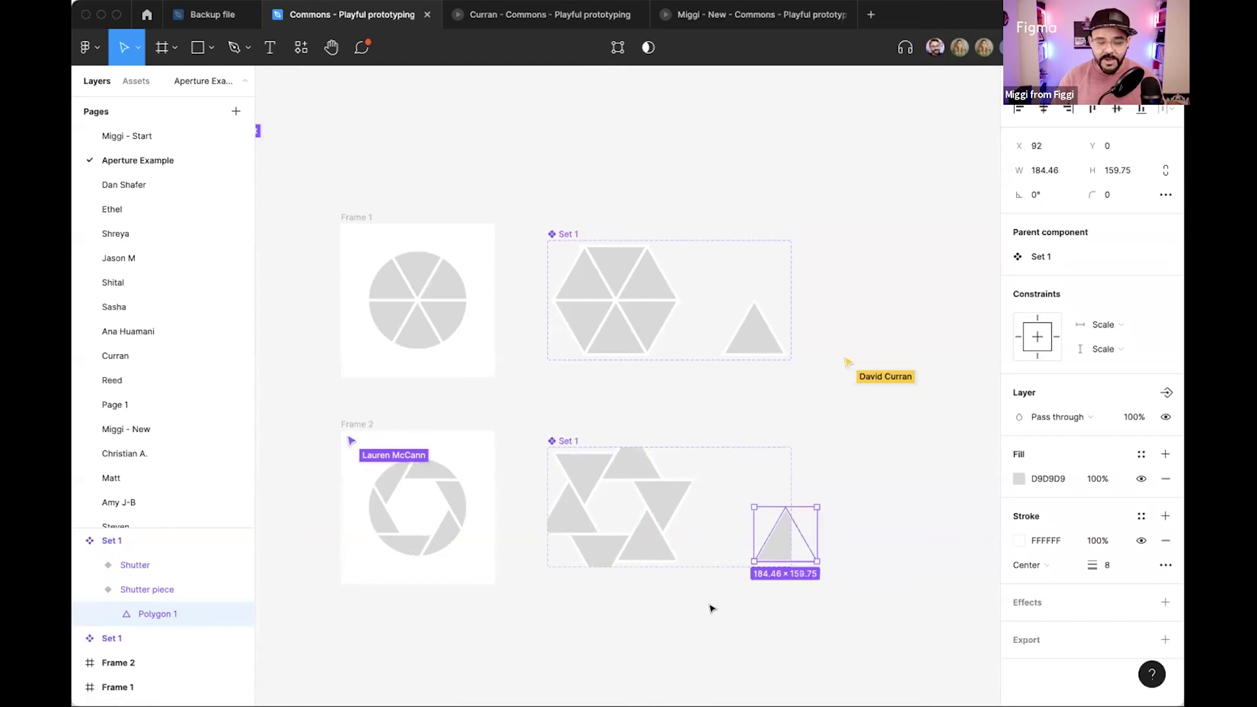
click(699, 624)
drag(695, 633, 692, 594)
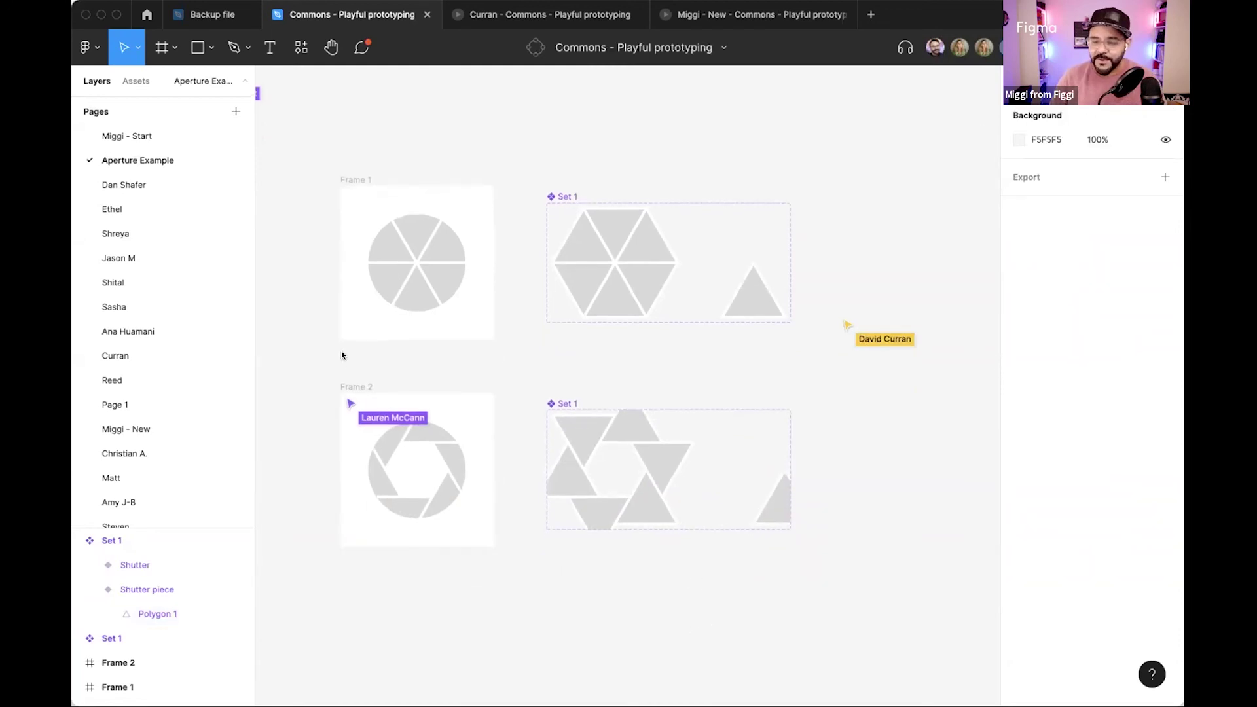
scroll(341, 356, up, 2)
Link Frame 1 to Frame 2 on click using 300ms Smart animate with custom bezier easing.
click(1067, 80)
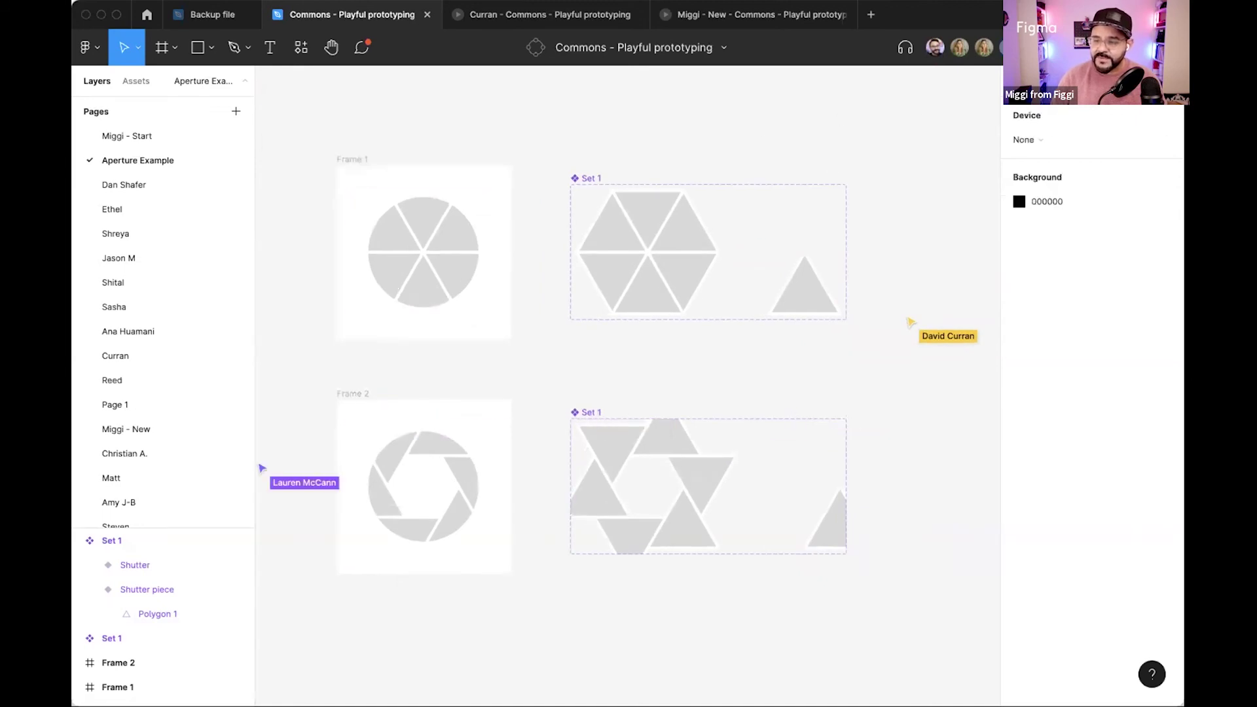
click(346, 160)
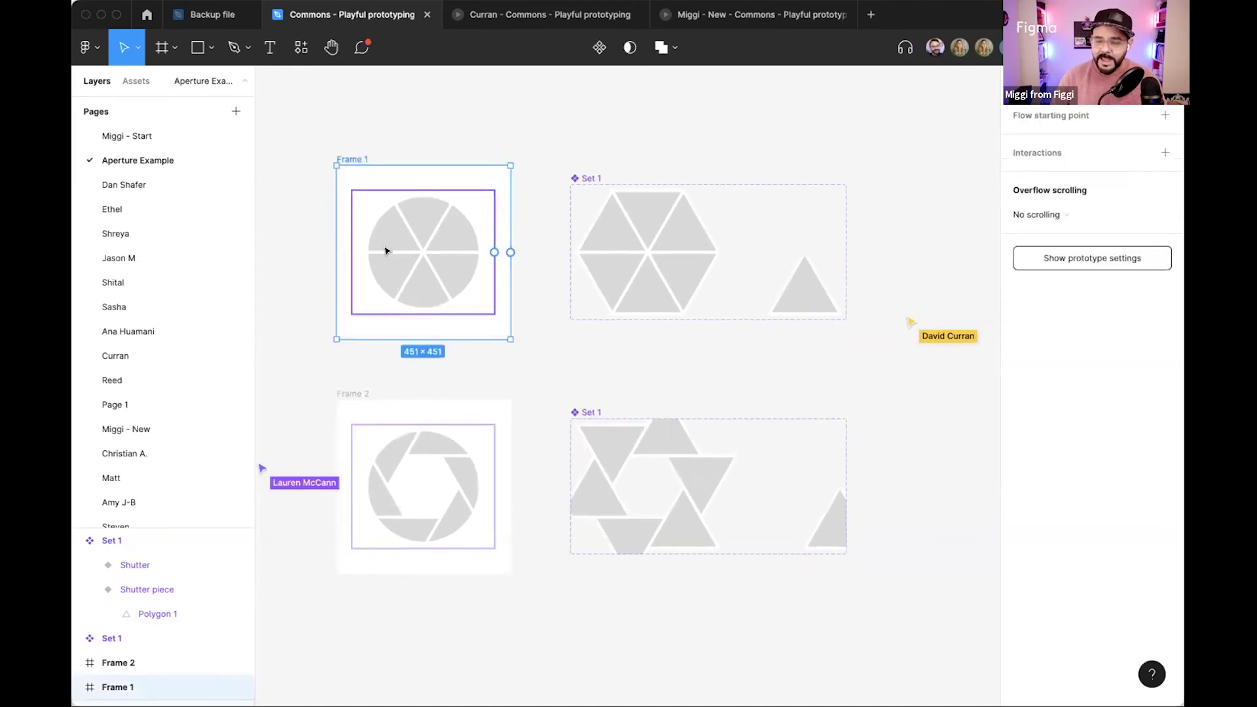
drag(510, 252, 435, 435)
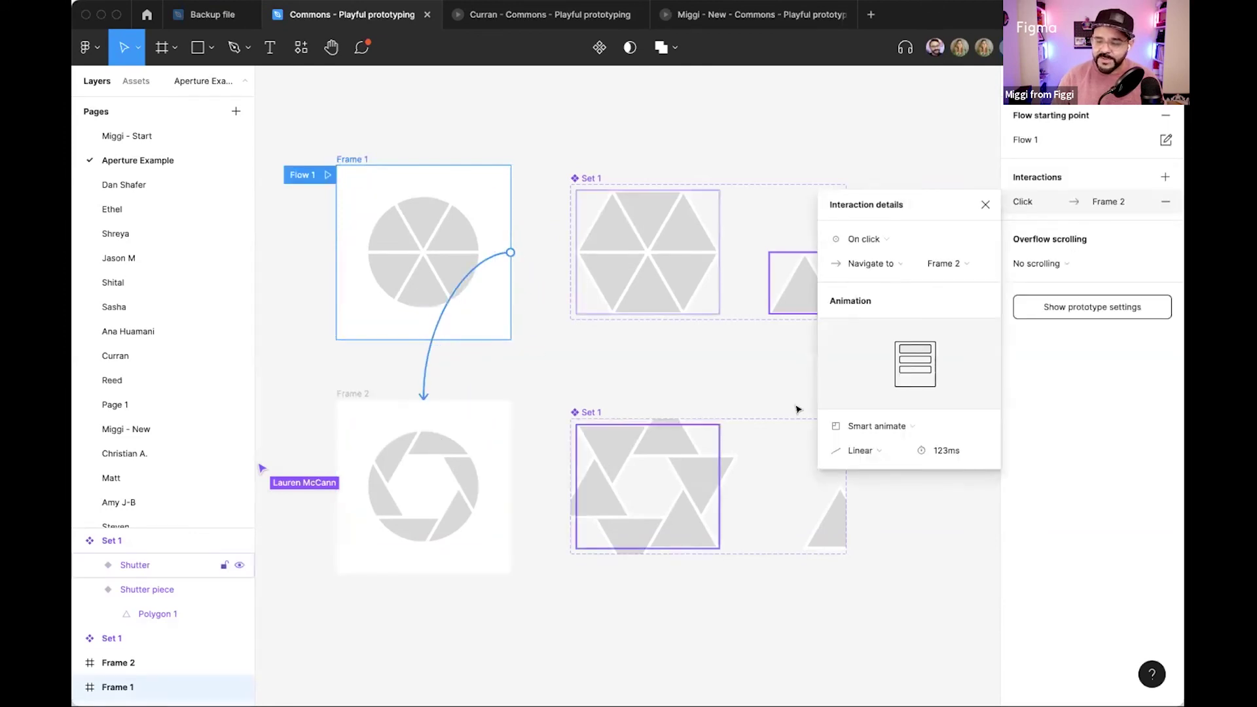
click(871, 448)
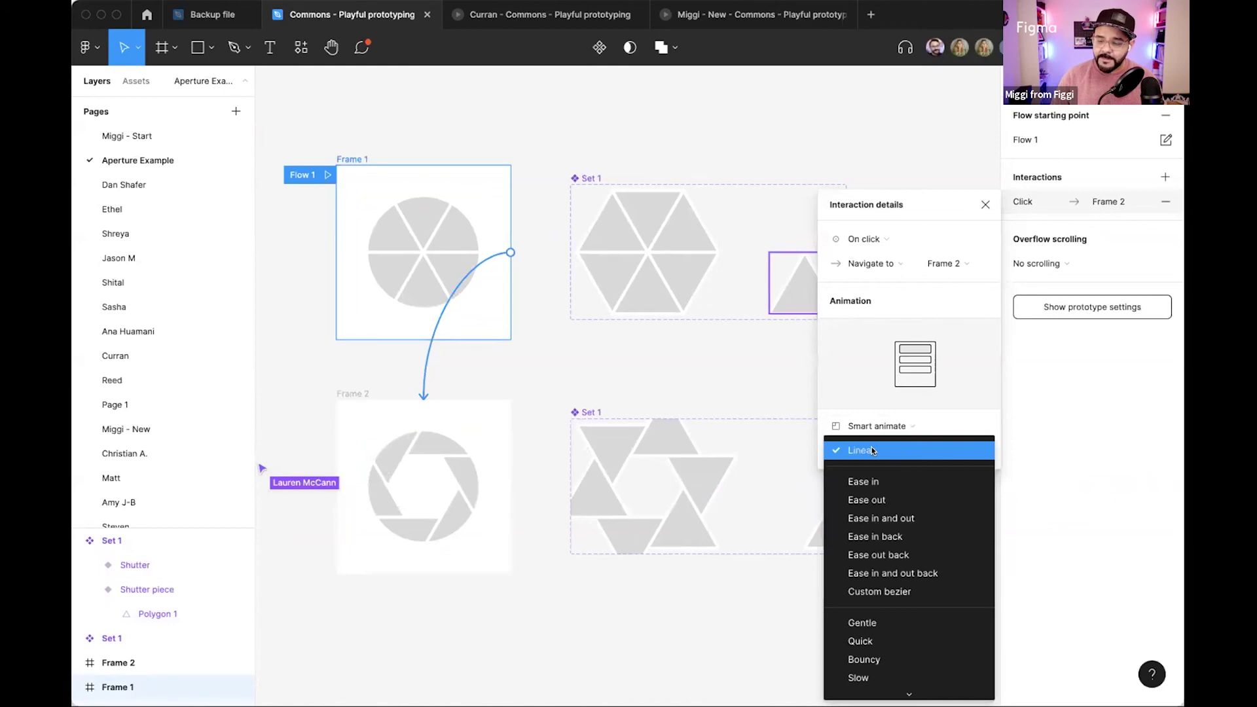
click(873, 620)
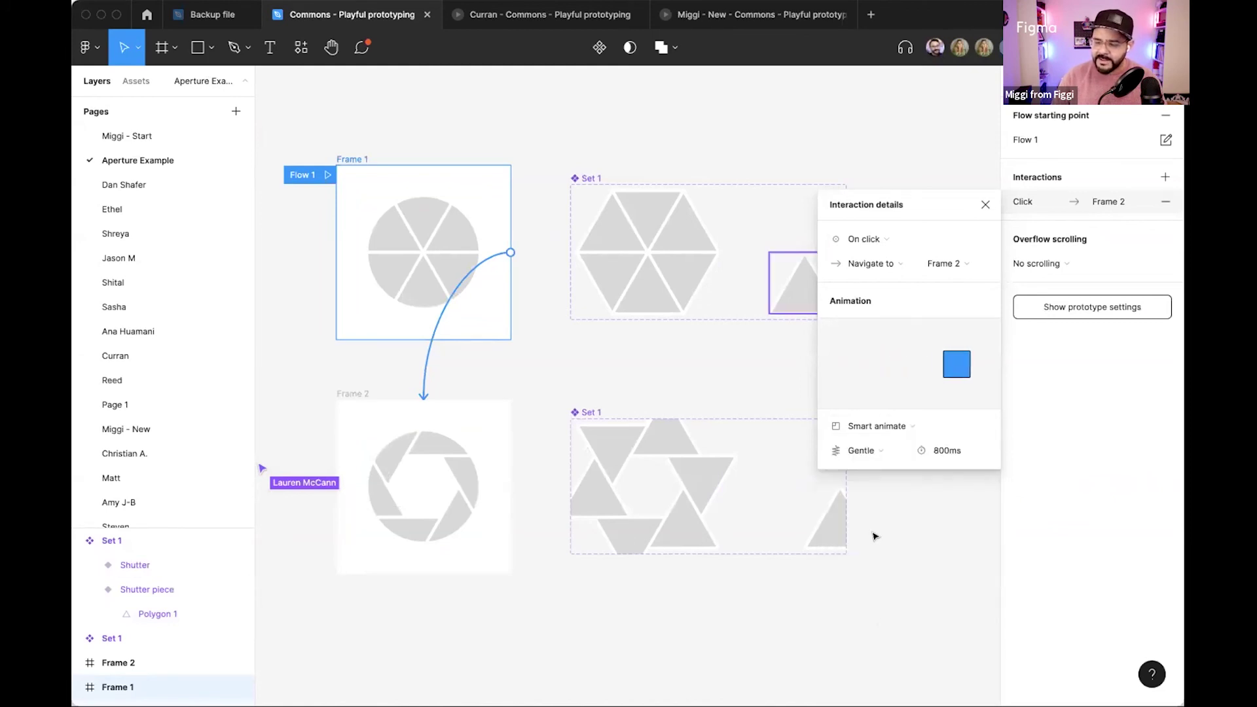
click(871, 450)
click(876, 423)
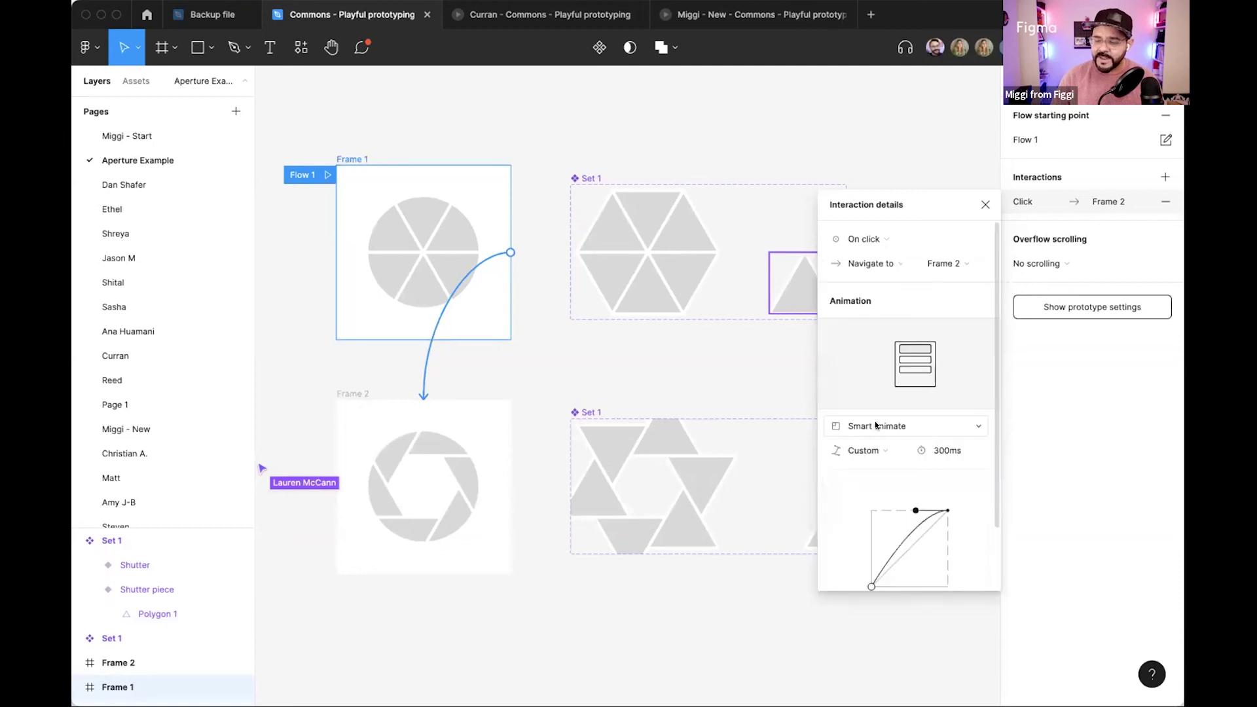
drag(871, 586, 910, 585)
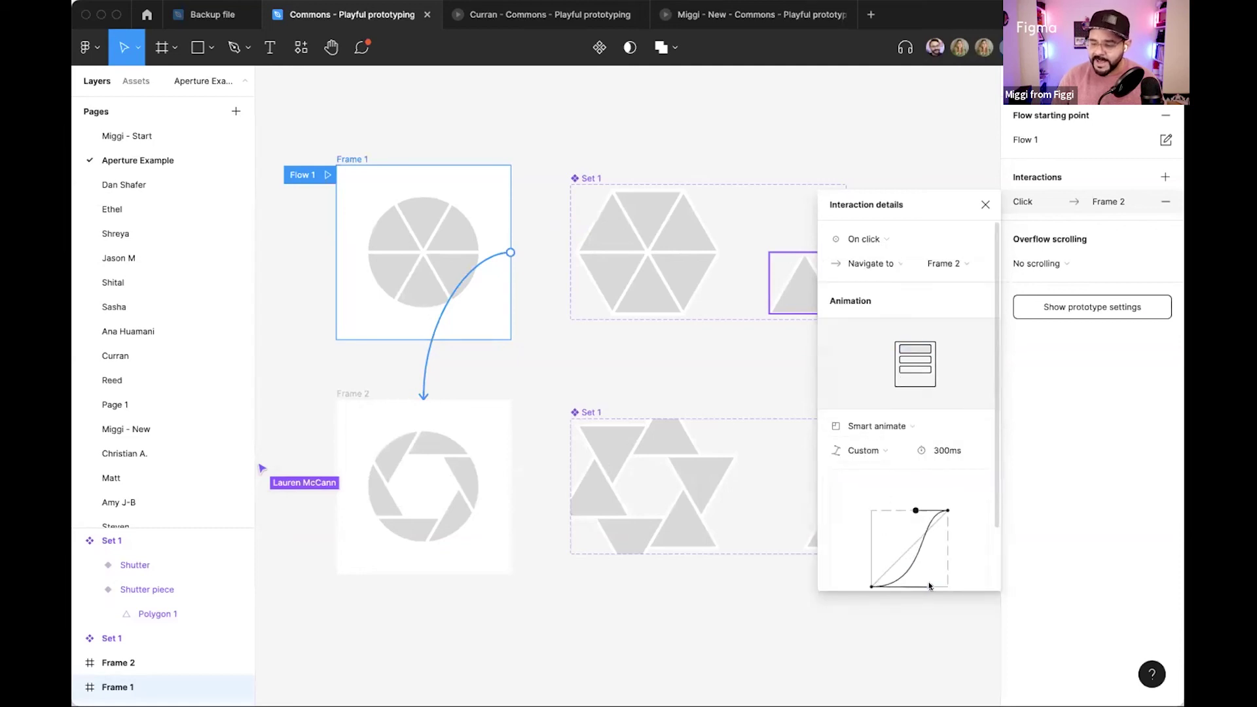
drag(916, 510, 890, 510)
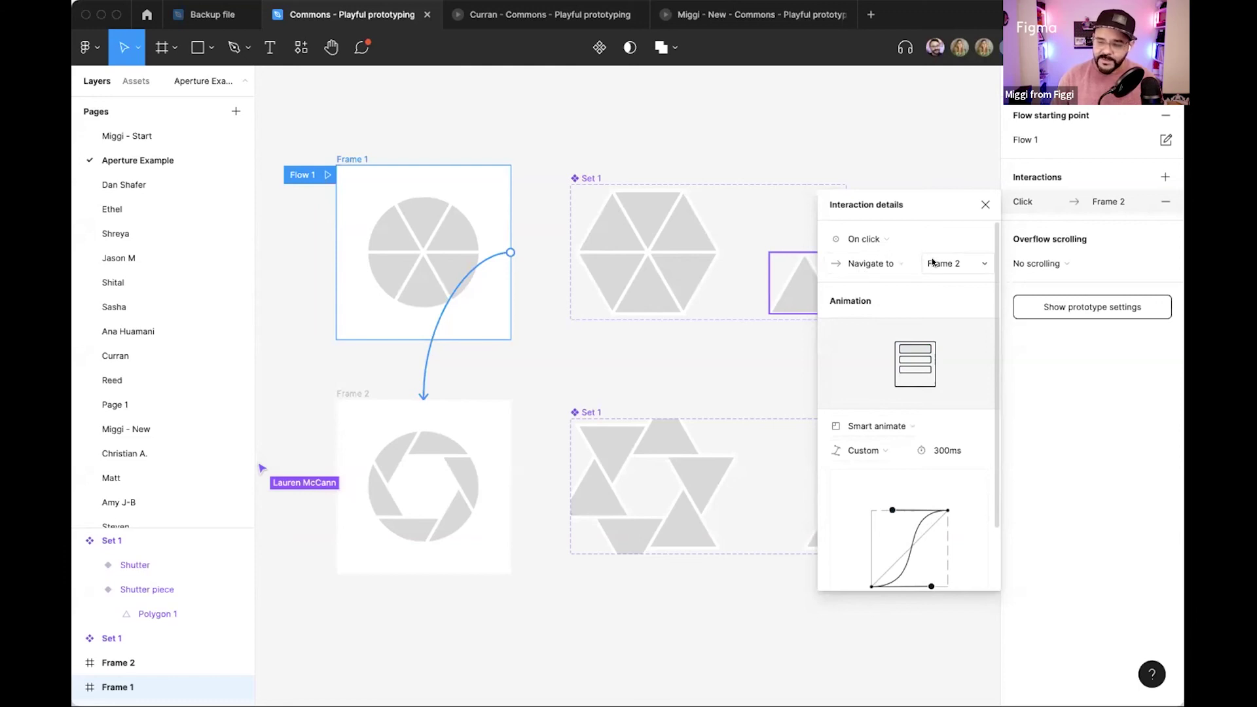
click(986, 204)
Link Frame 2 back to Frame 1 on click and present the Flow 1 prototype.
click(337, 391)
drag(511, 486, 458, 307)
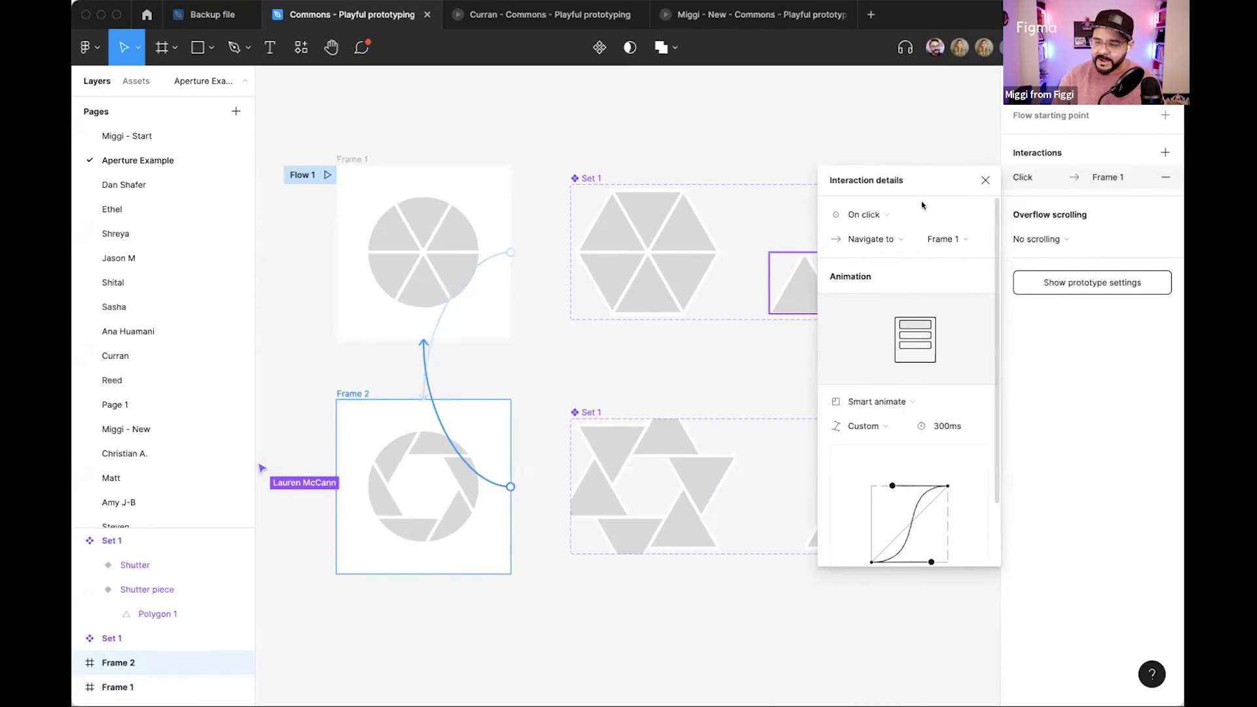
click(579, 570)
scroll(606, 280, left, 2)
click(357, 177)
click(368, 176)
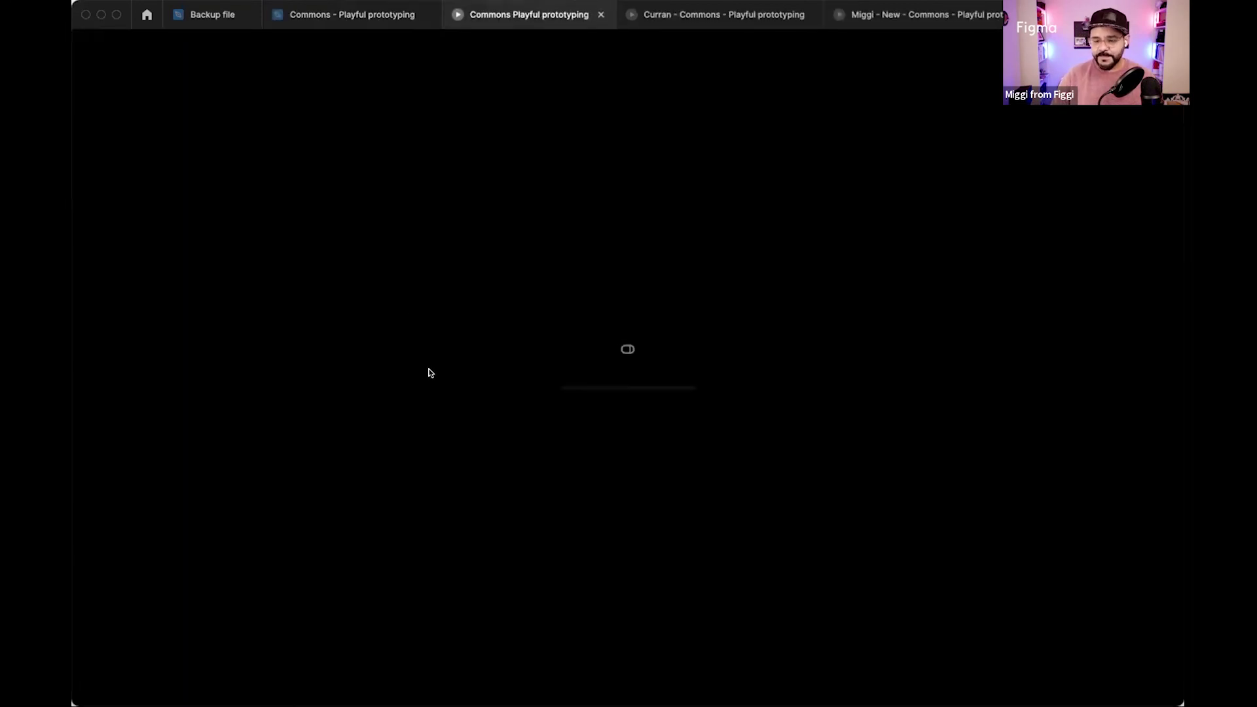
Toggle the aperture open and closed in the preview, then close it and return to the design file.
click(587, 369)
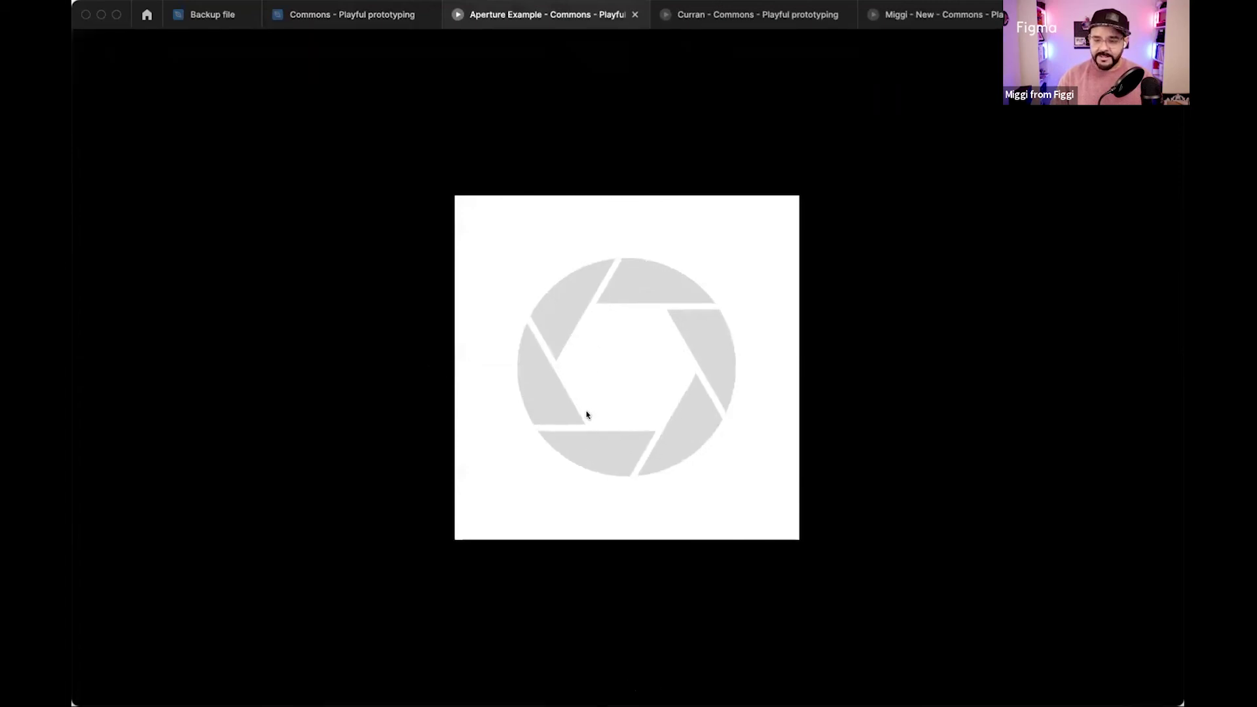
click(626, 407)
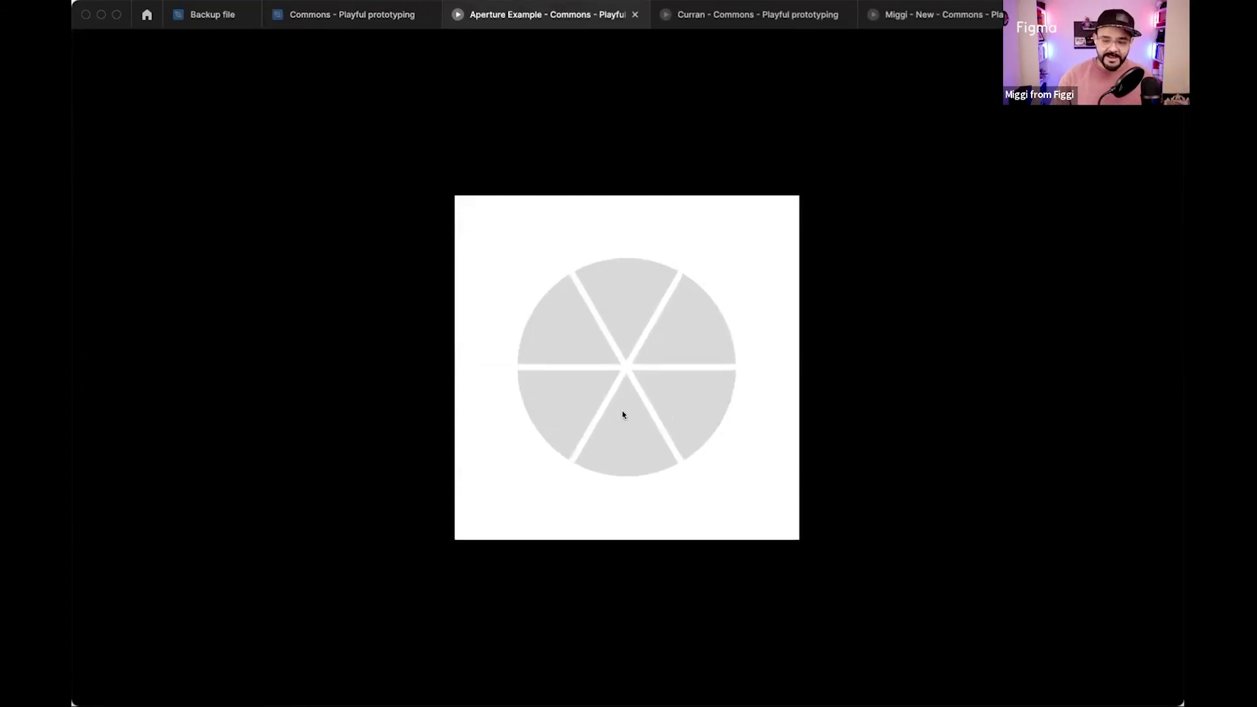
click(624, 401)
click(625, 396)
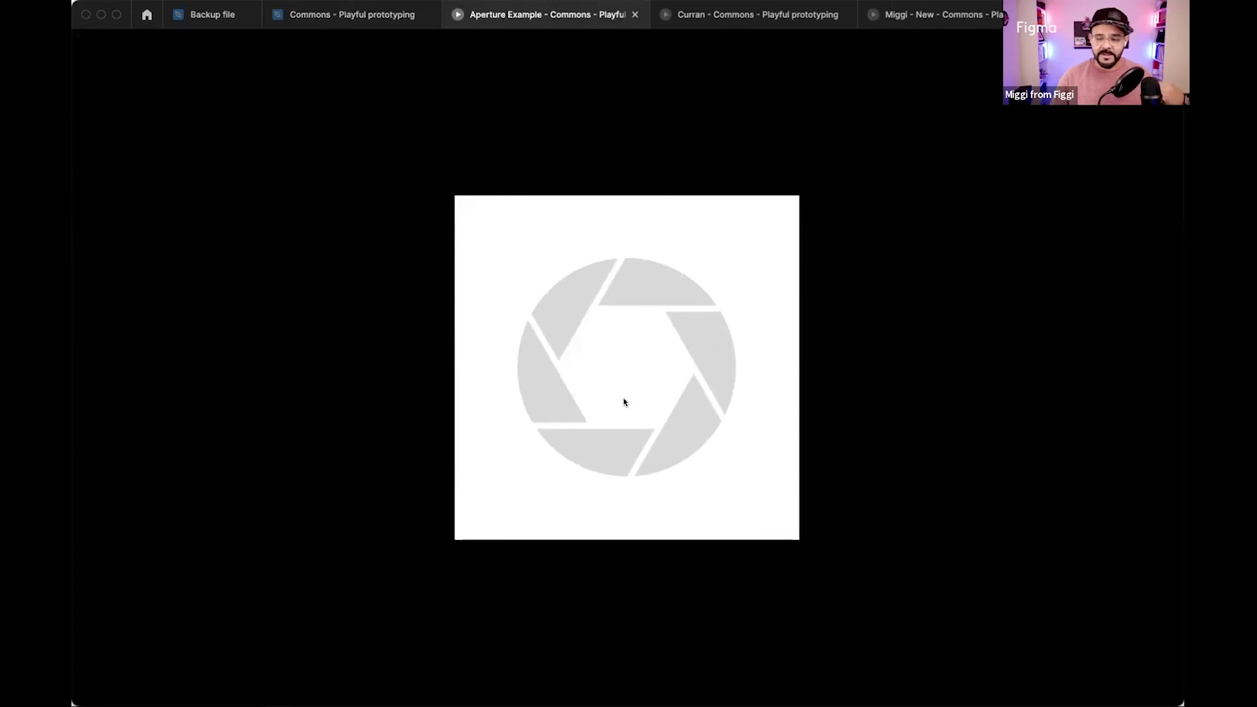
click(626, 393)
click(626, 395)
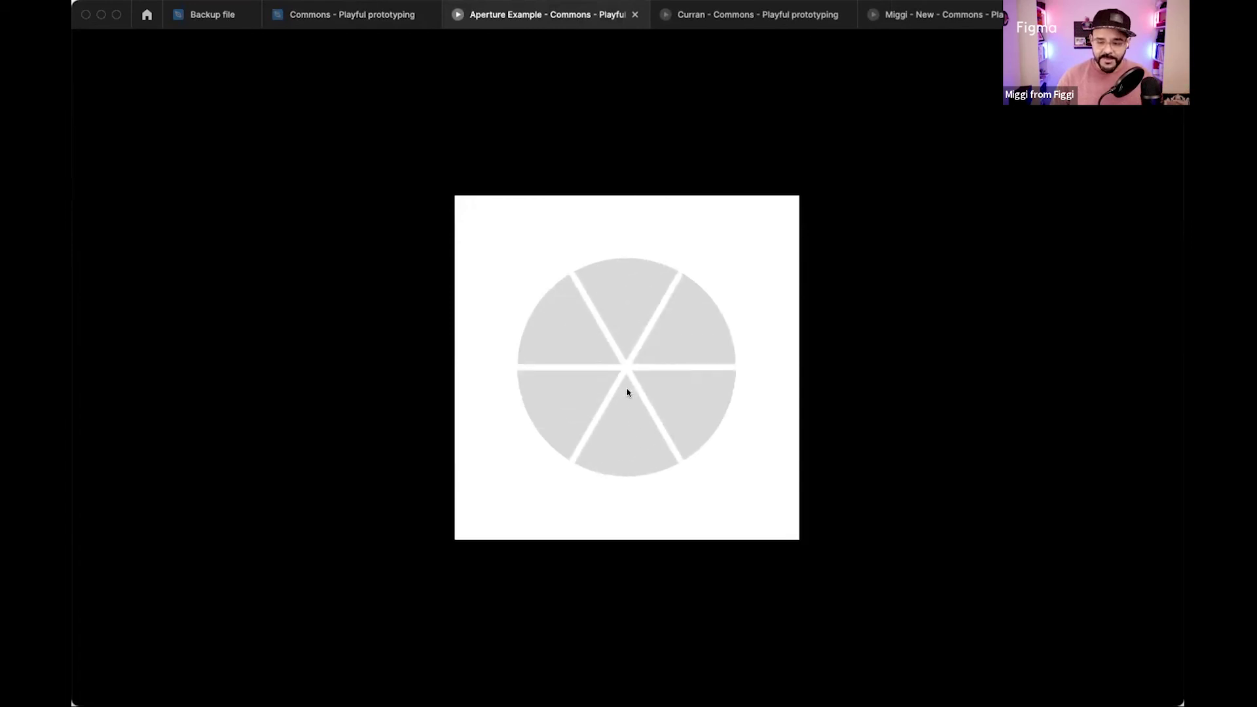
key(super+w)
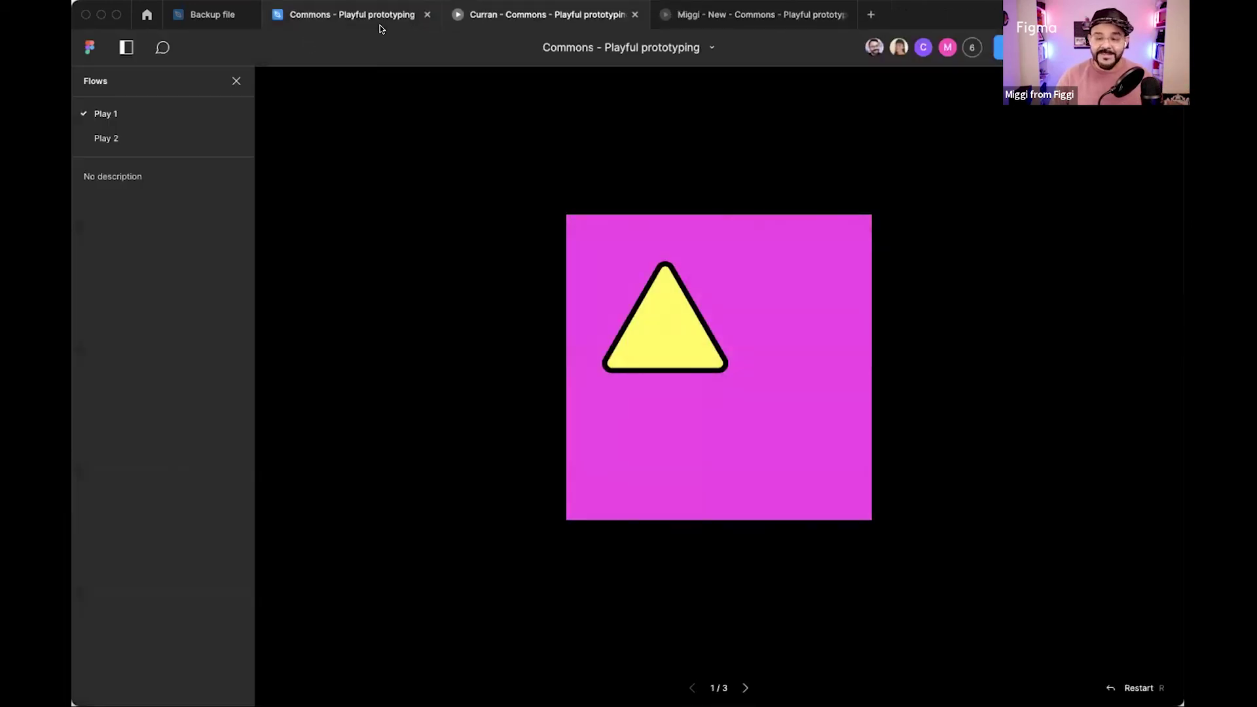
click(380, 24)
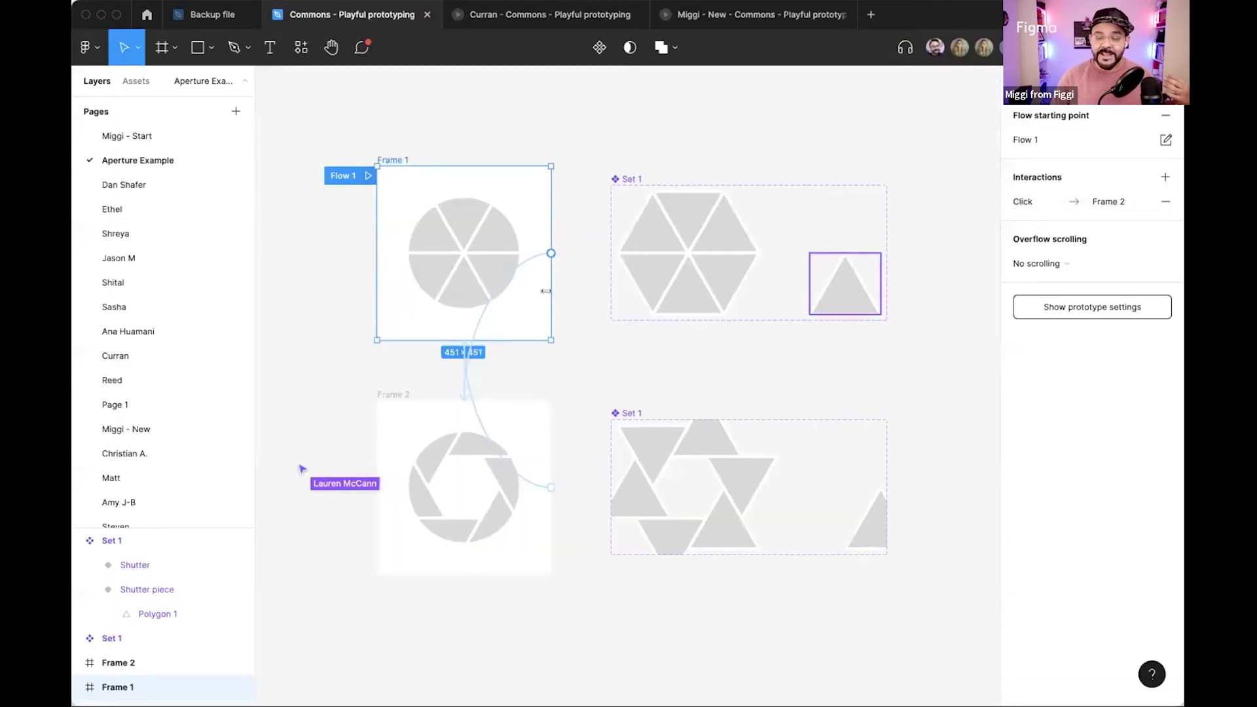
Recolour Frame 2's open aperture to red D23F3F.
click(623, 342)
scroll(623, 341, down, 3)
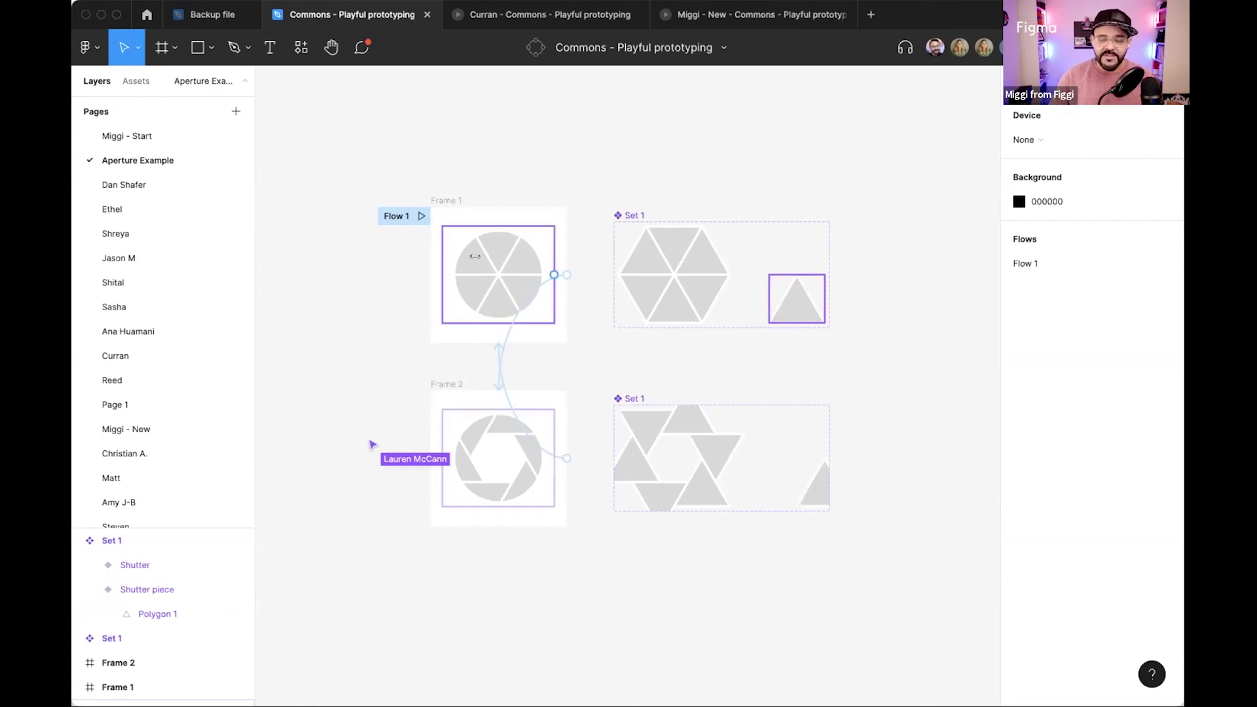
click(524, 486)
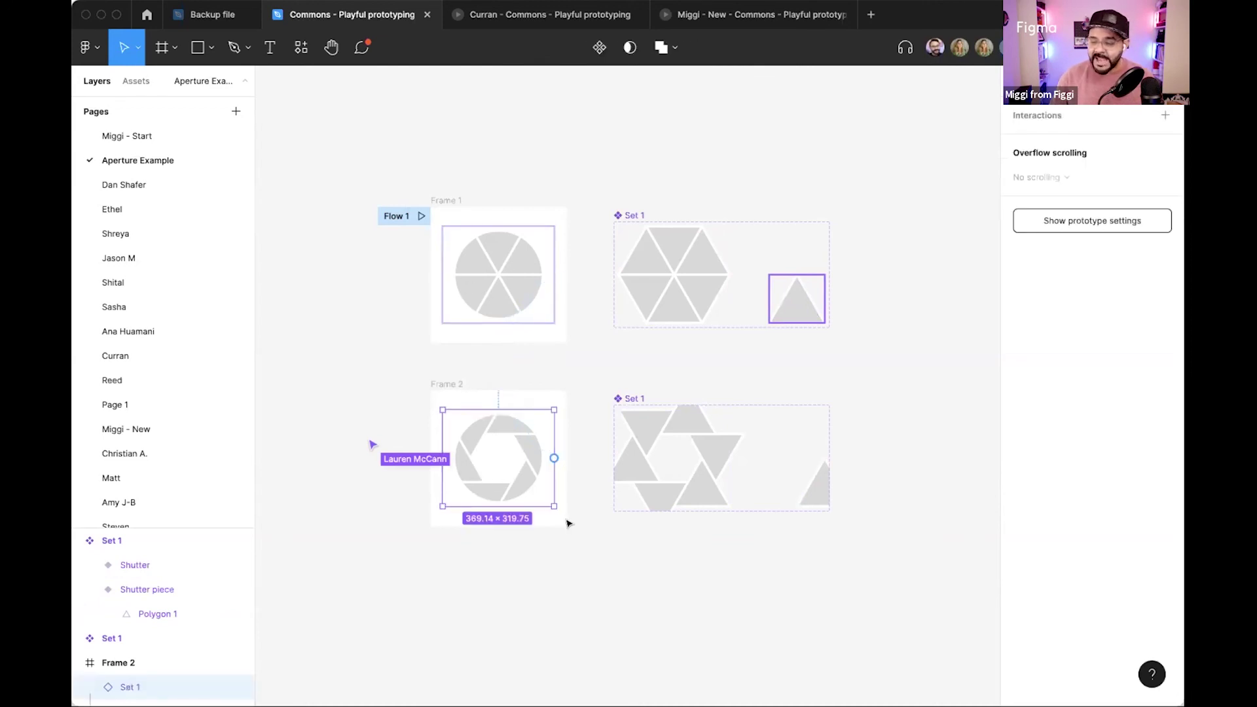
click(1019, 81)
scroll(1053, 555, down, 3)
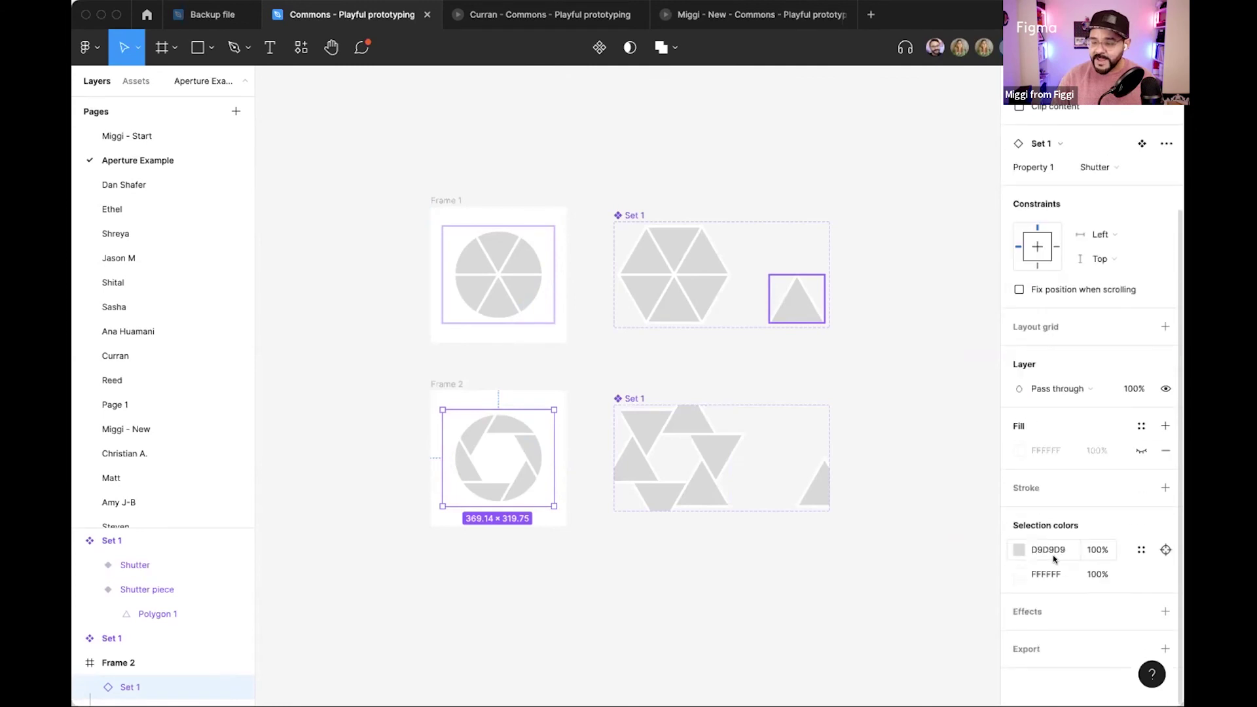
click(1020, 550)
drag(929, 406, 945, 358)
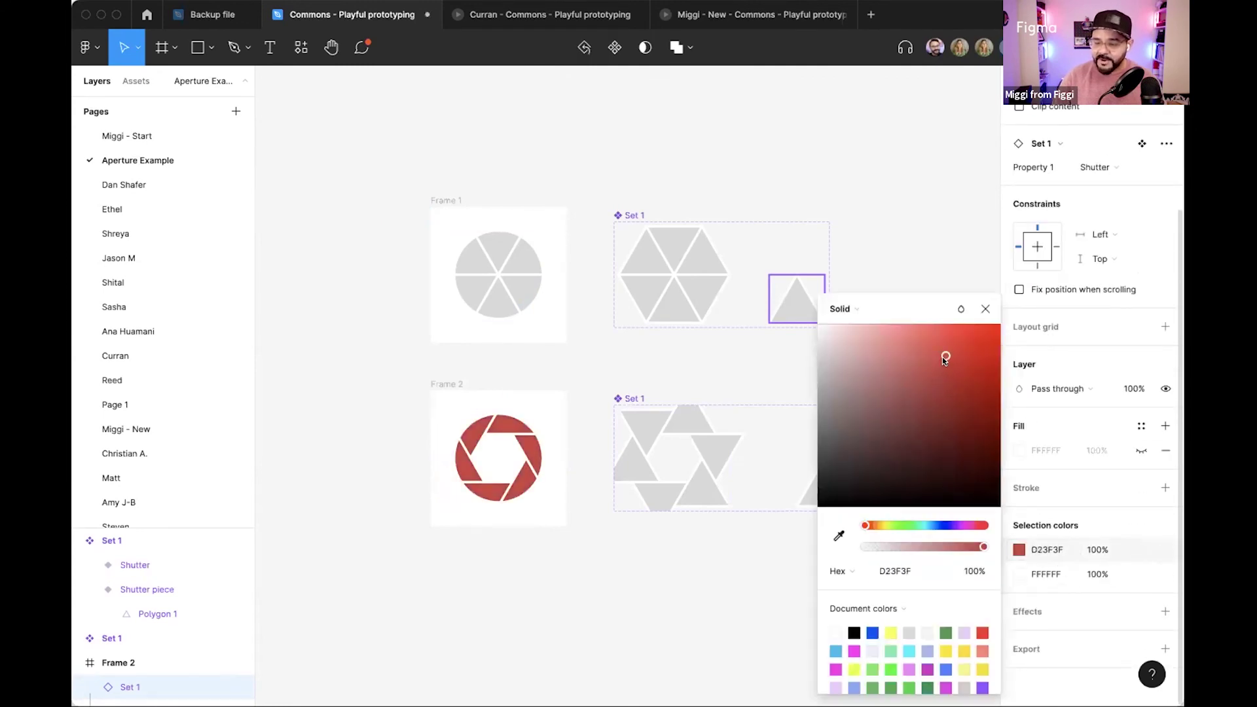
Recolour Frame 1's closed aperture from grey D9D9D9 to blue.
click(520, 275)
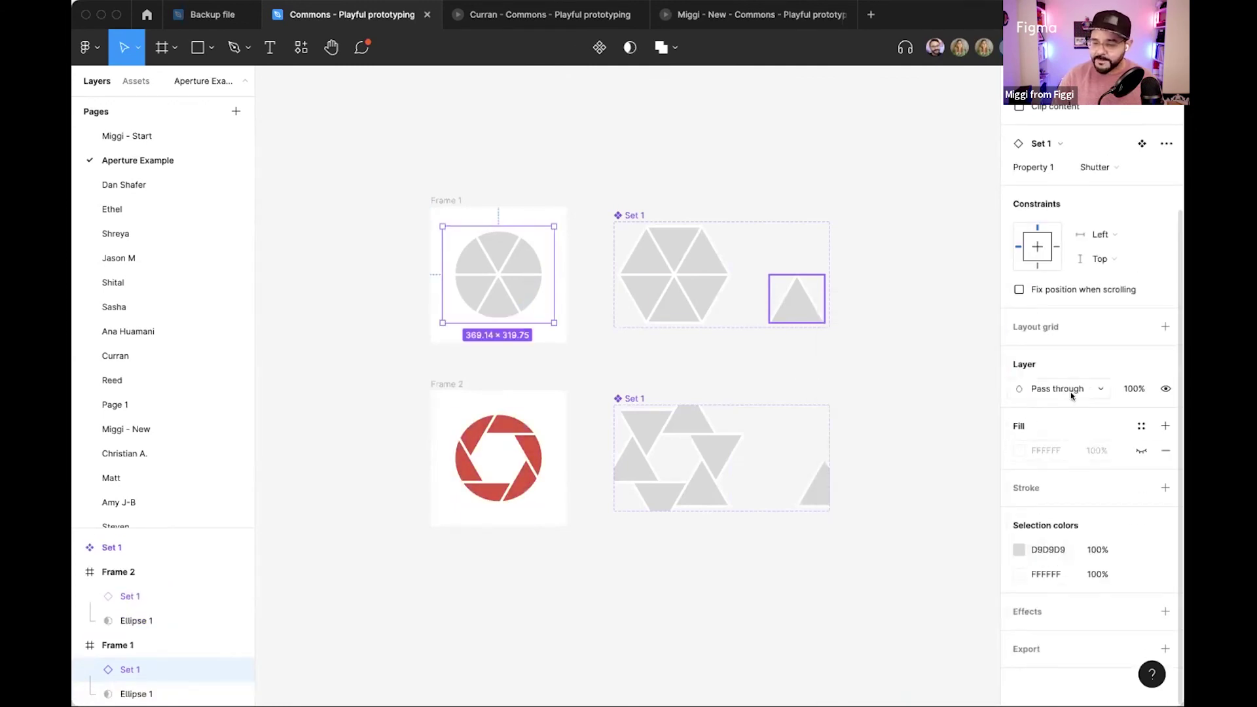
click(1018, 549)
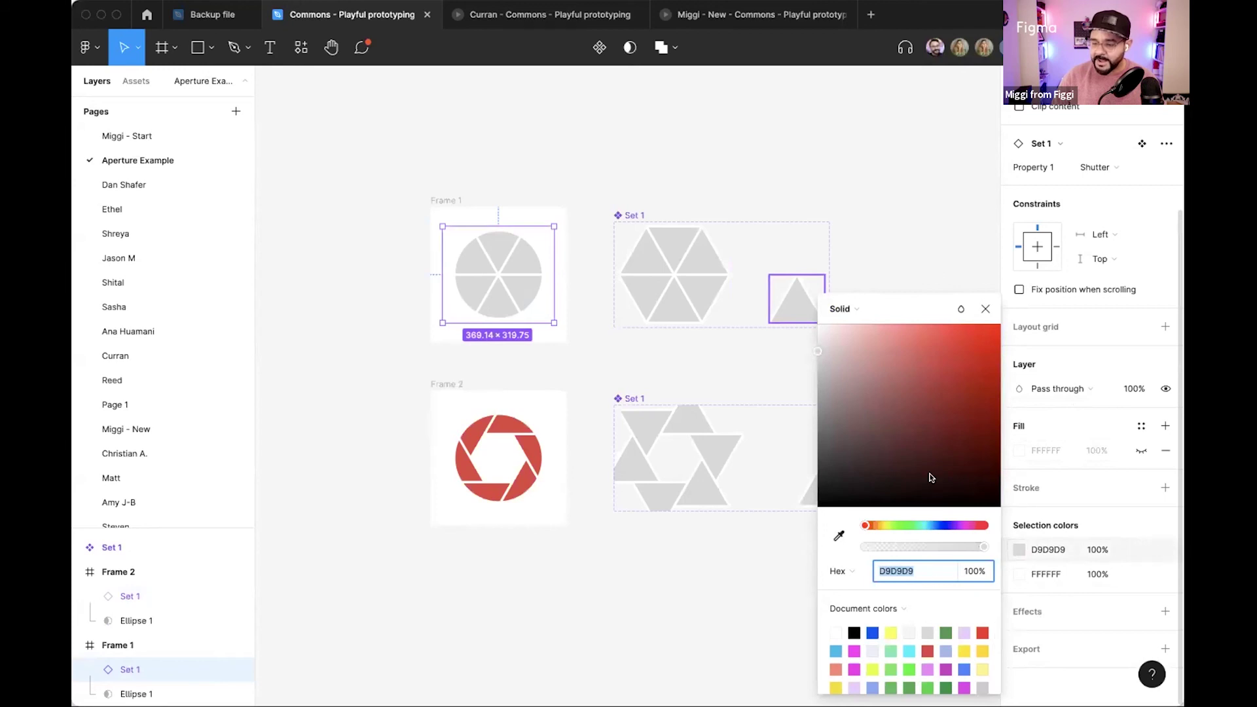
click(936, 525)
drag(938, 427, 939, 357)
click(679, 378)
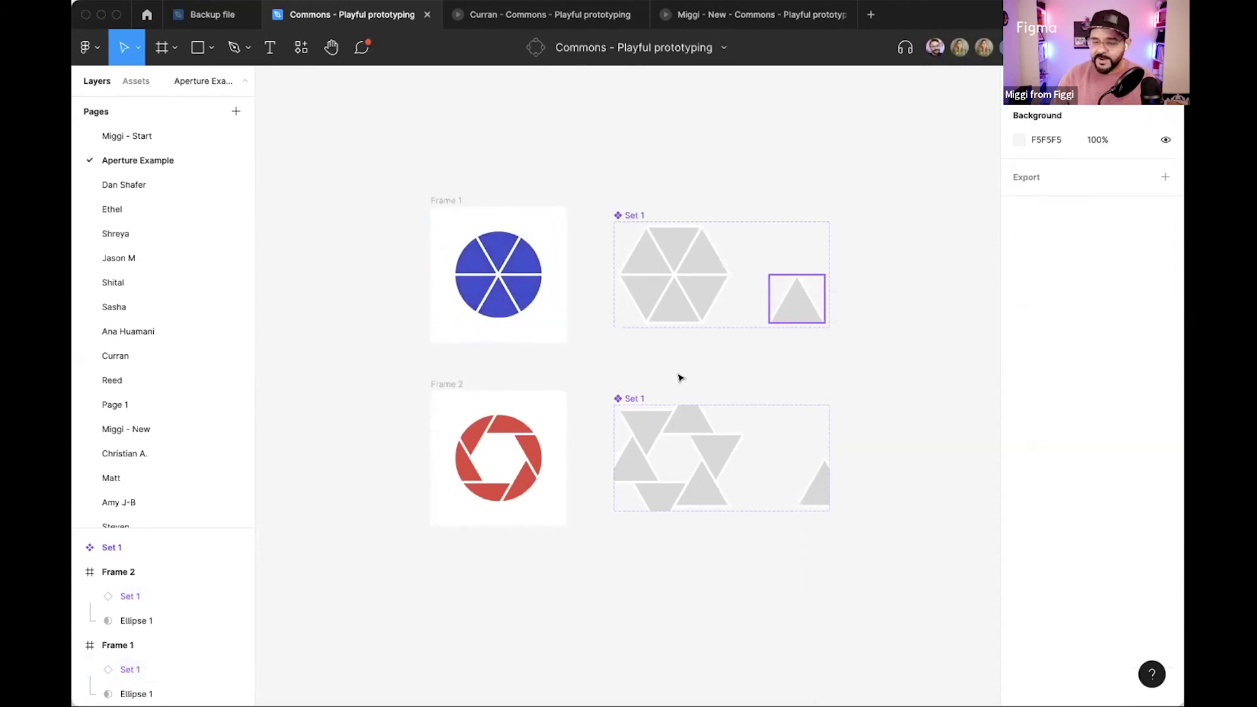
key(super+alt+Return)
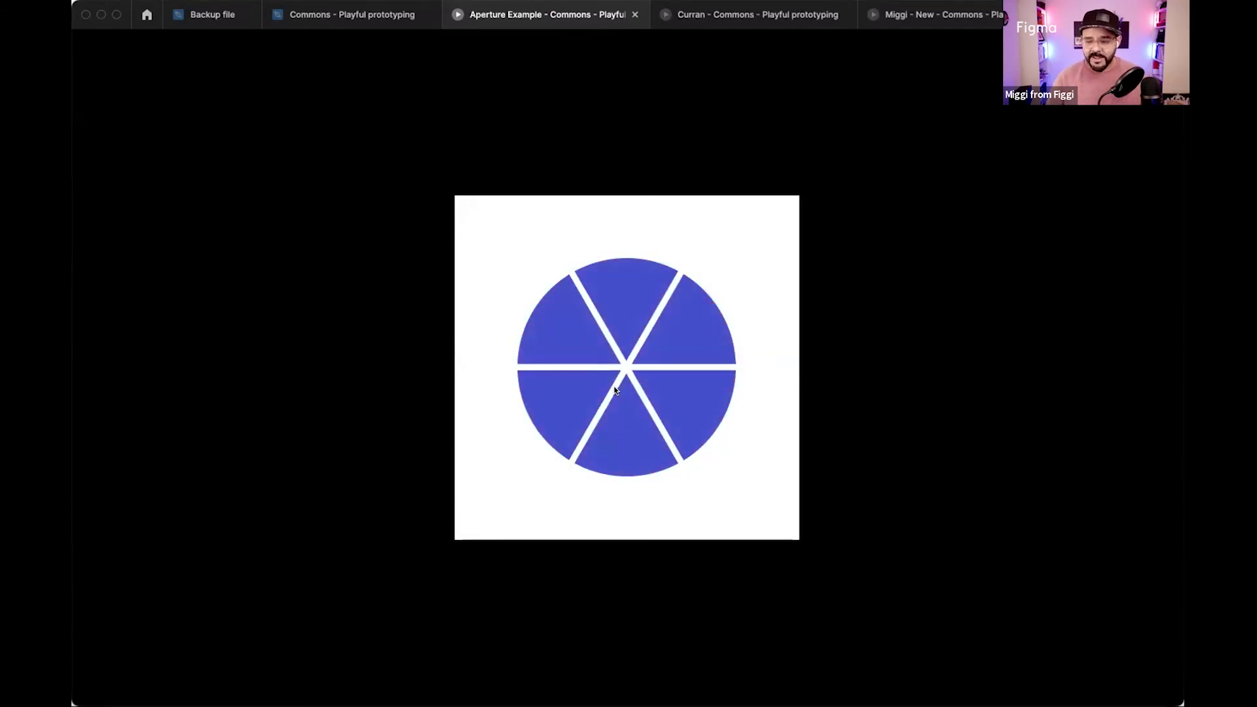
key(super+w)
click(369, 25)
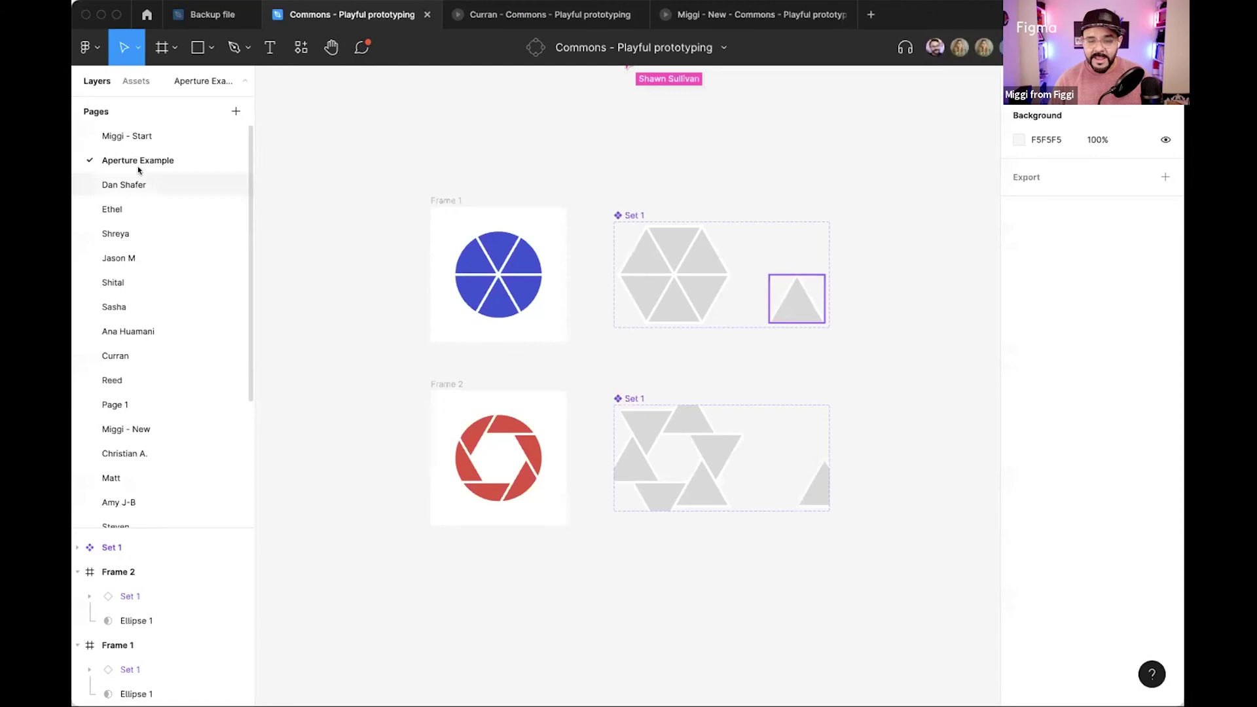
Browse the participants' pages one by one to the last, showing Begin, Middle and End frames.
click(124, 207)
click(126, 235)
click(129, 258)
click(128, 282)
click(137, 327)
scroll(138, 335, down, 2)
click(124, 305)
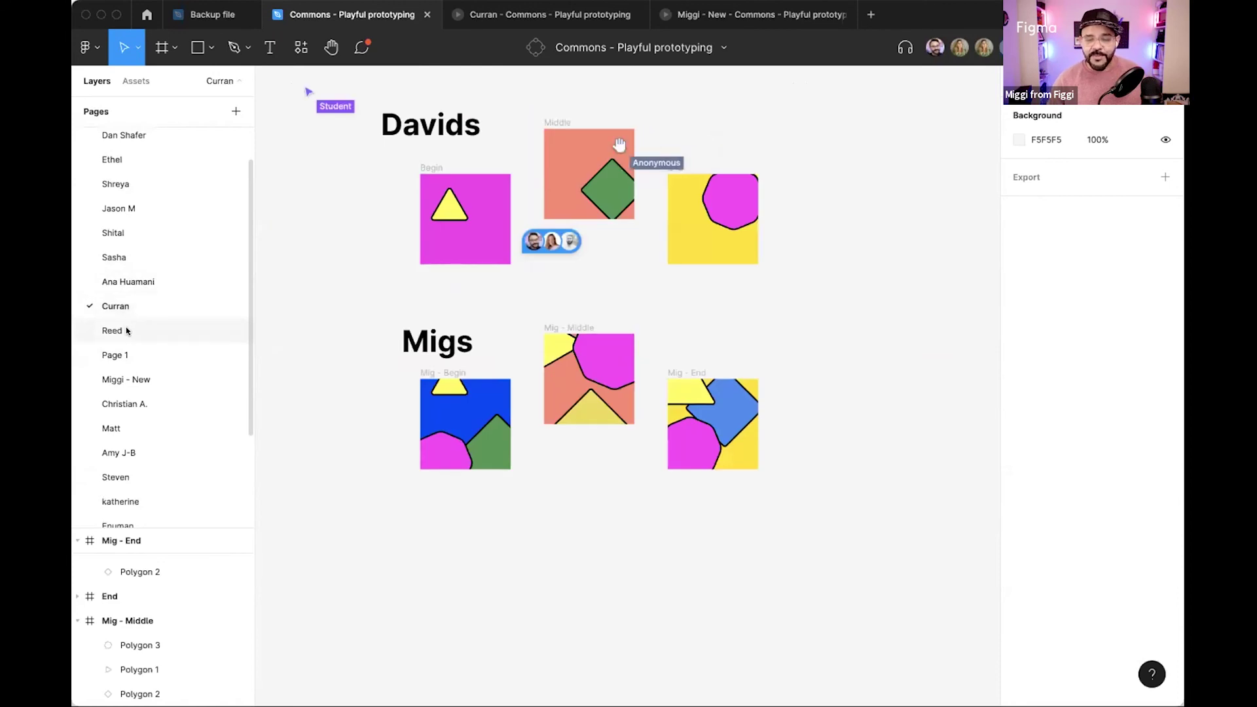
click(129, 331)
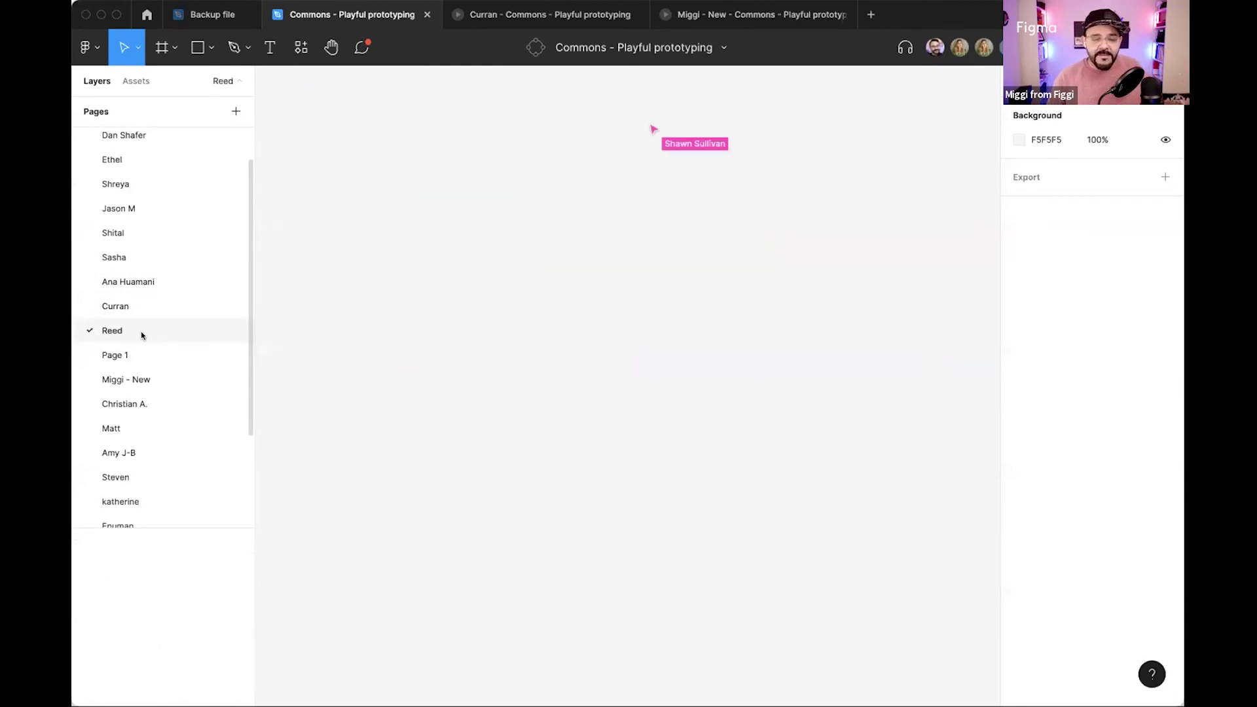
click(163, 382)
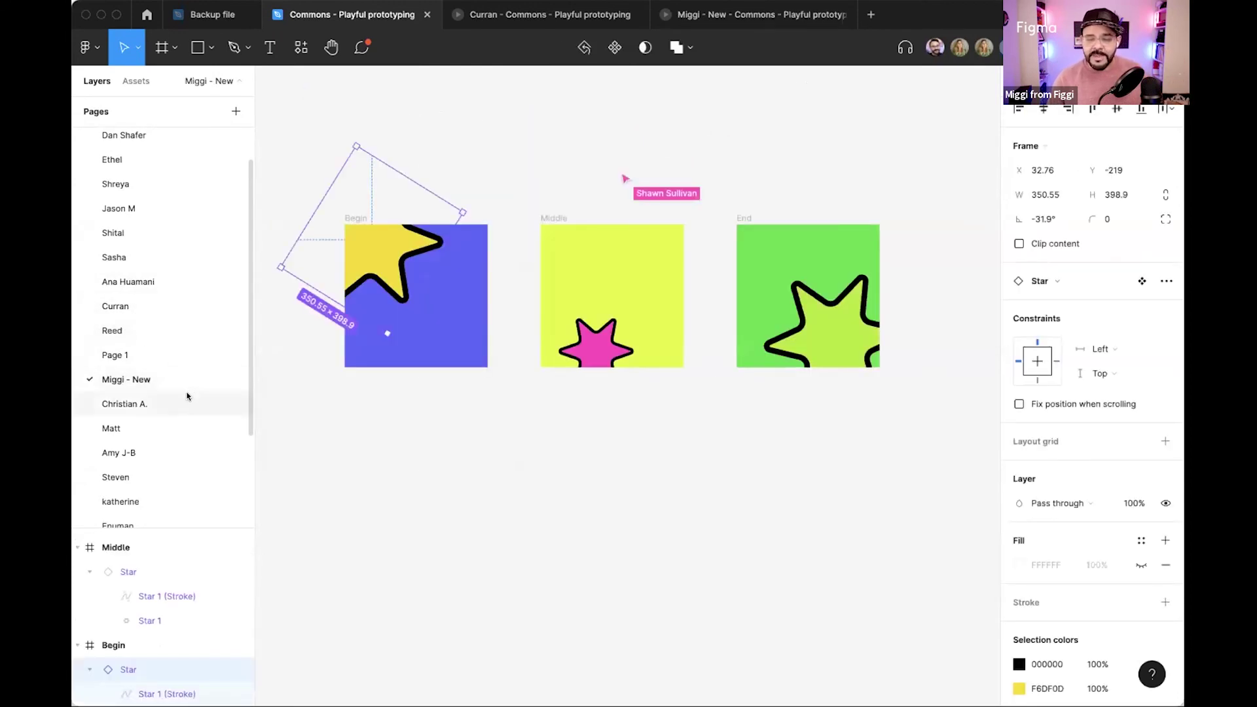
scroll(157, 380, down, 3)
click(147, 359)
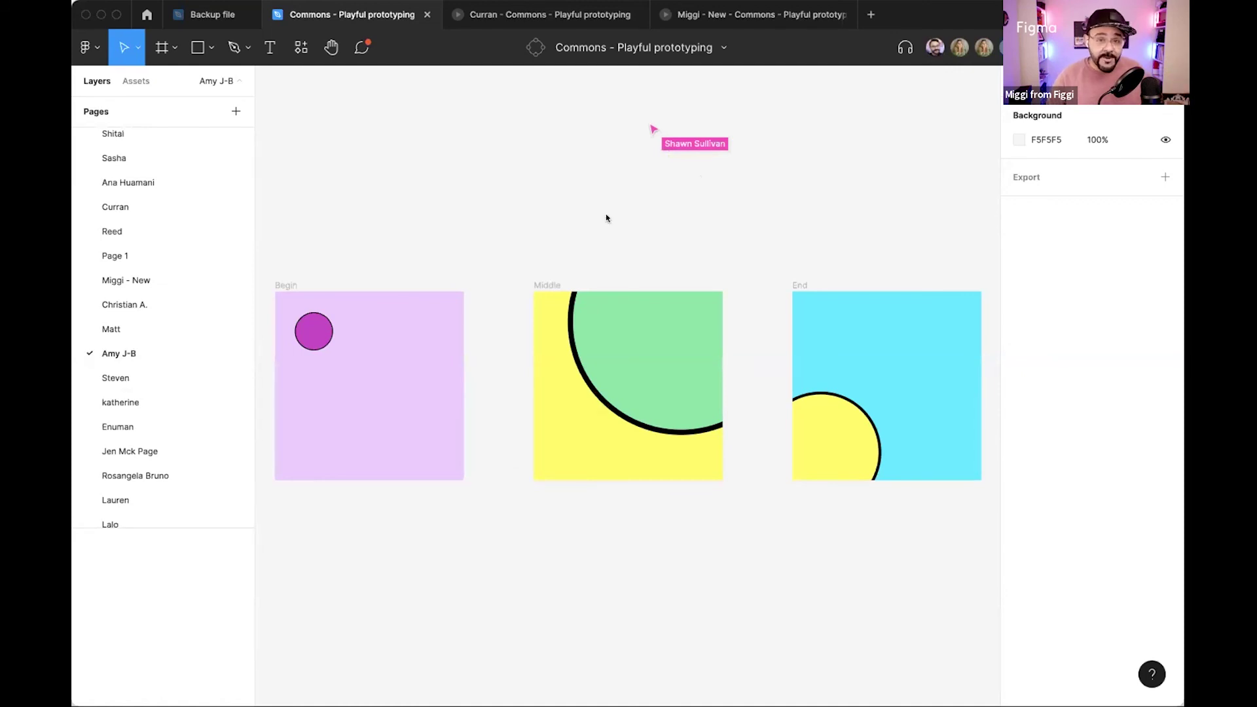
click(160, 378)
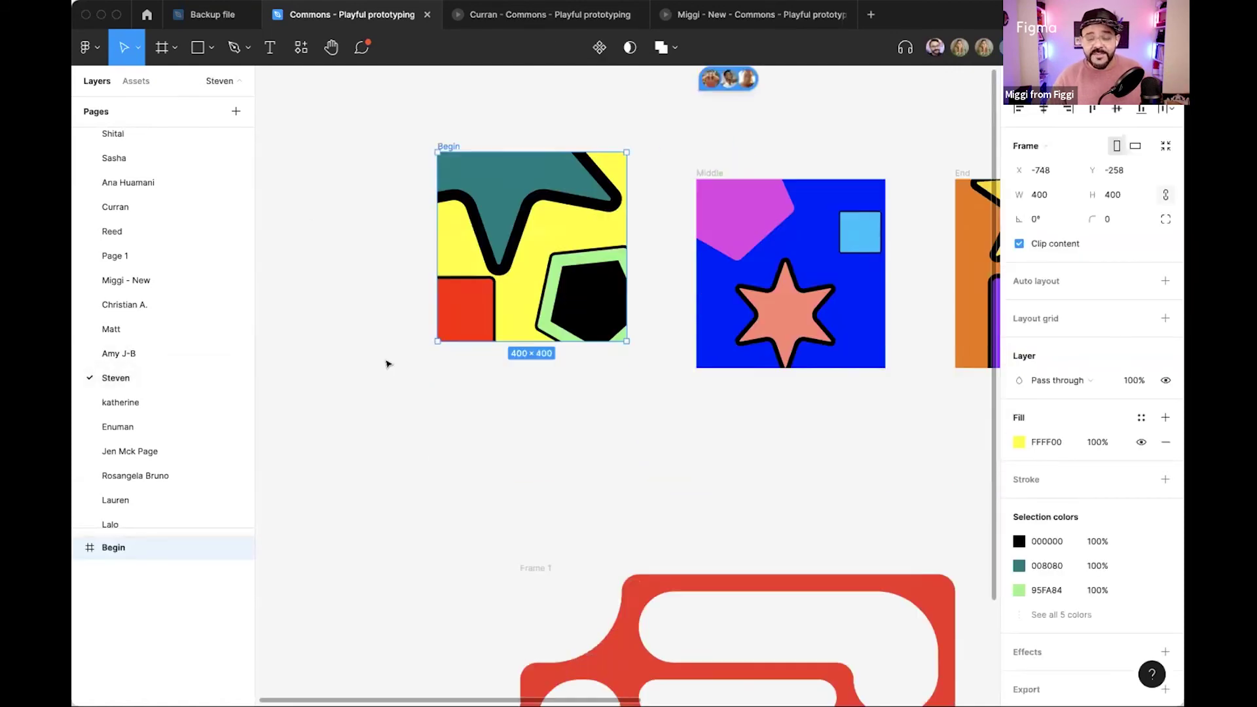
click(126, 400)
scroll(140, 414, down, 1)
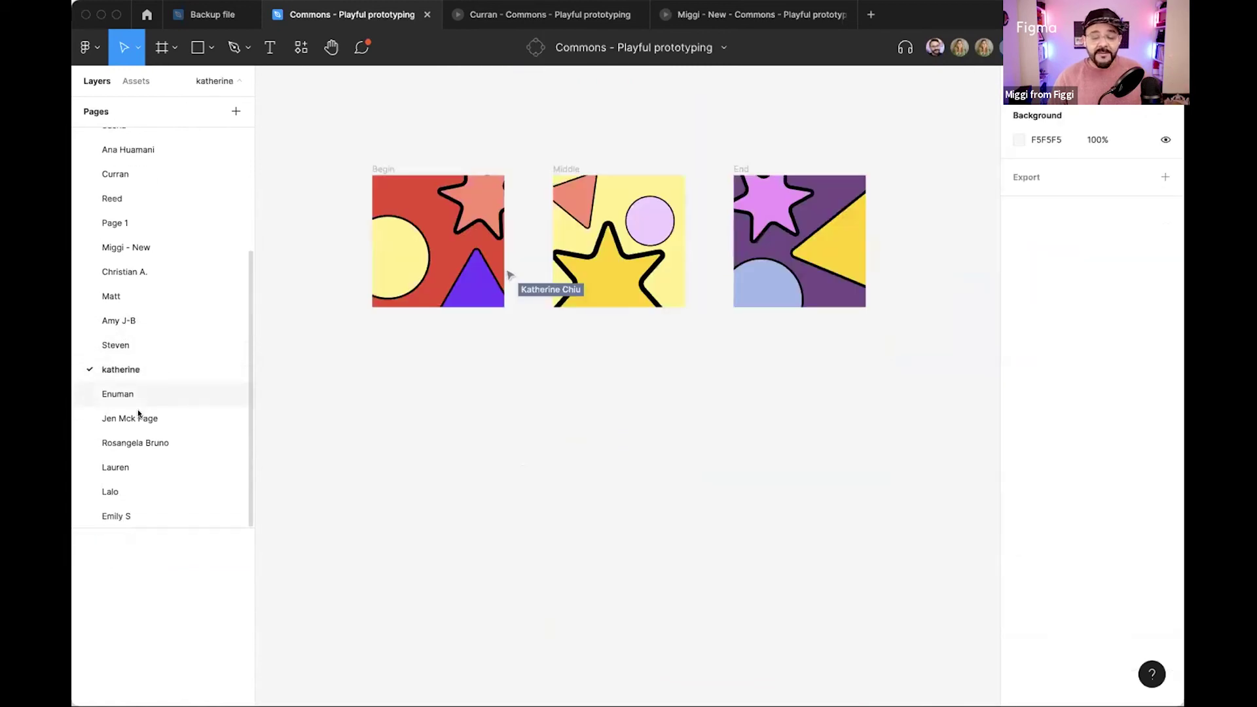
click(132, 395)
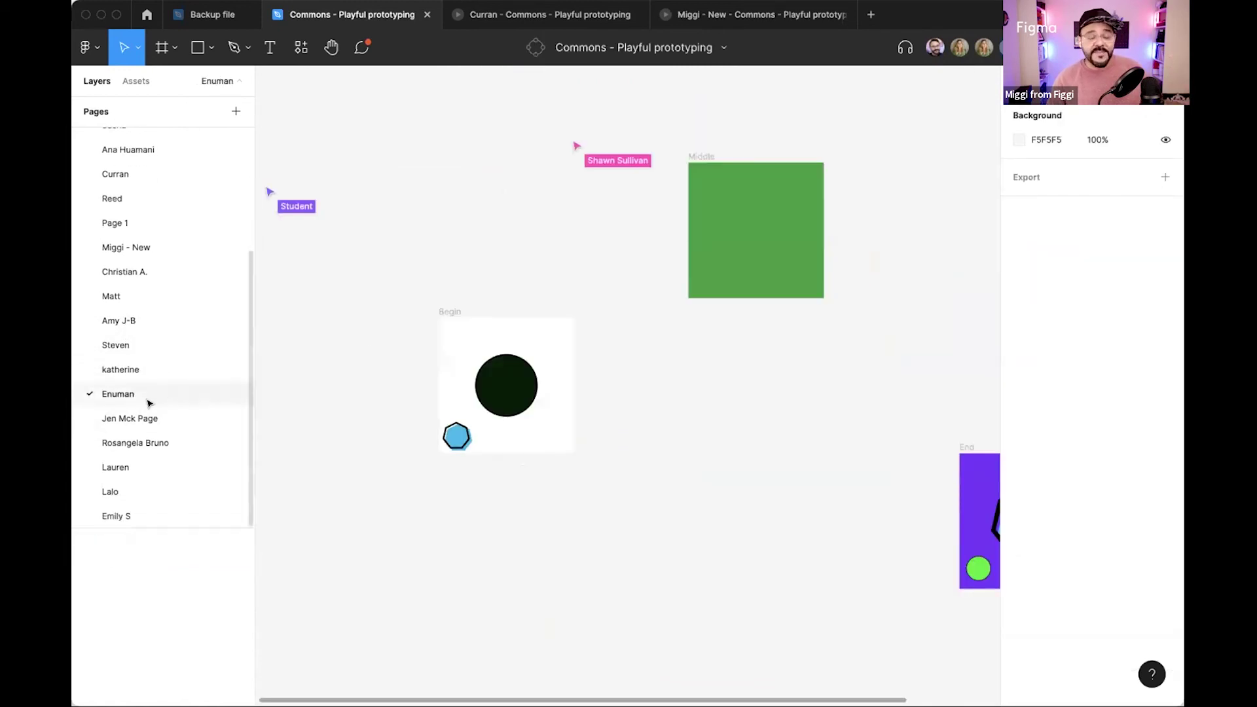
click(137, 422)
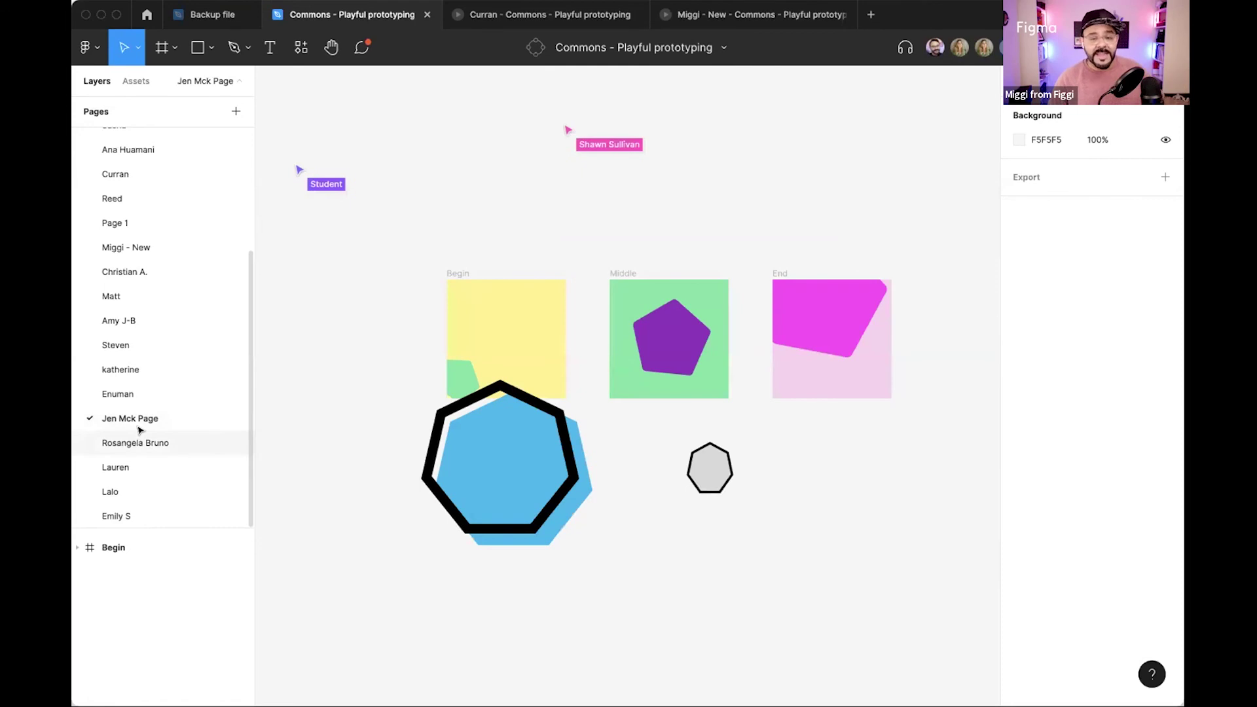
click(87, 48)
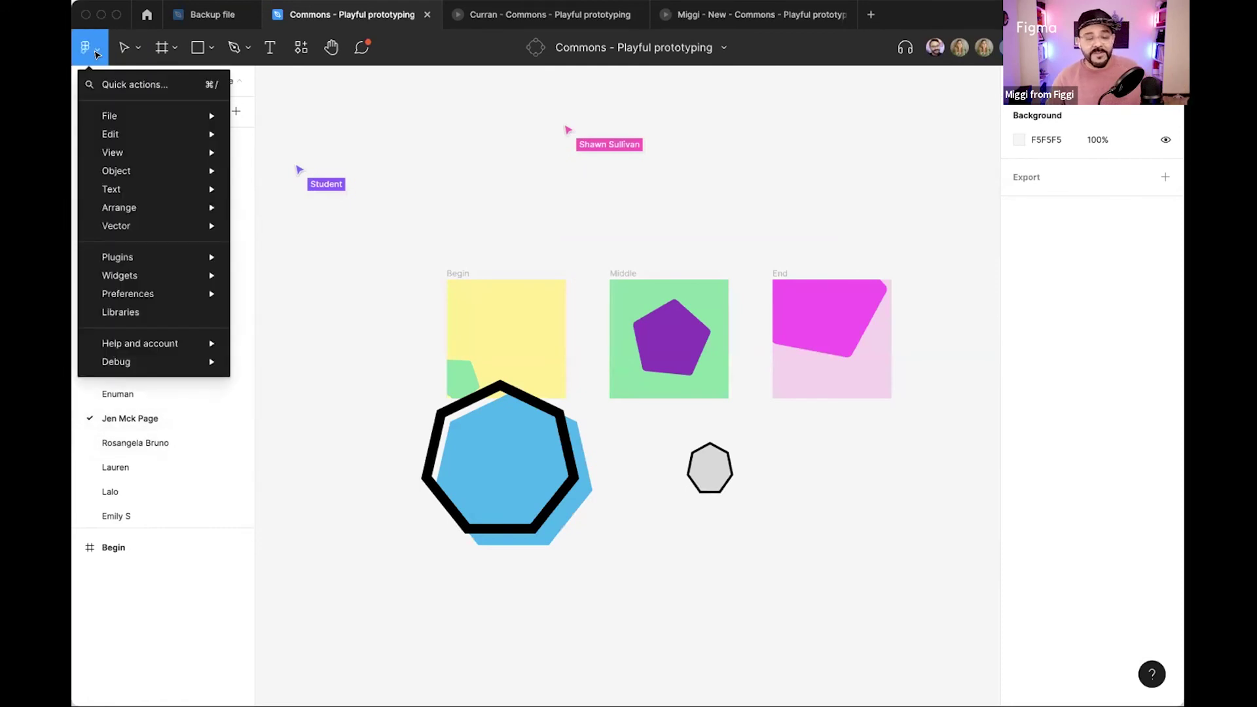
mouse_move(118, 117)
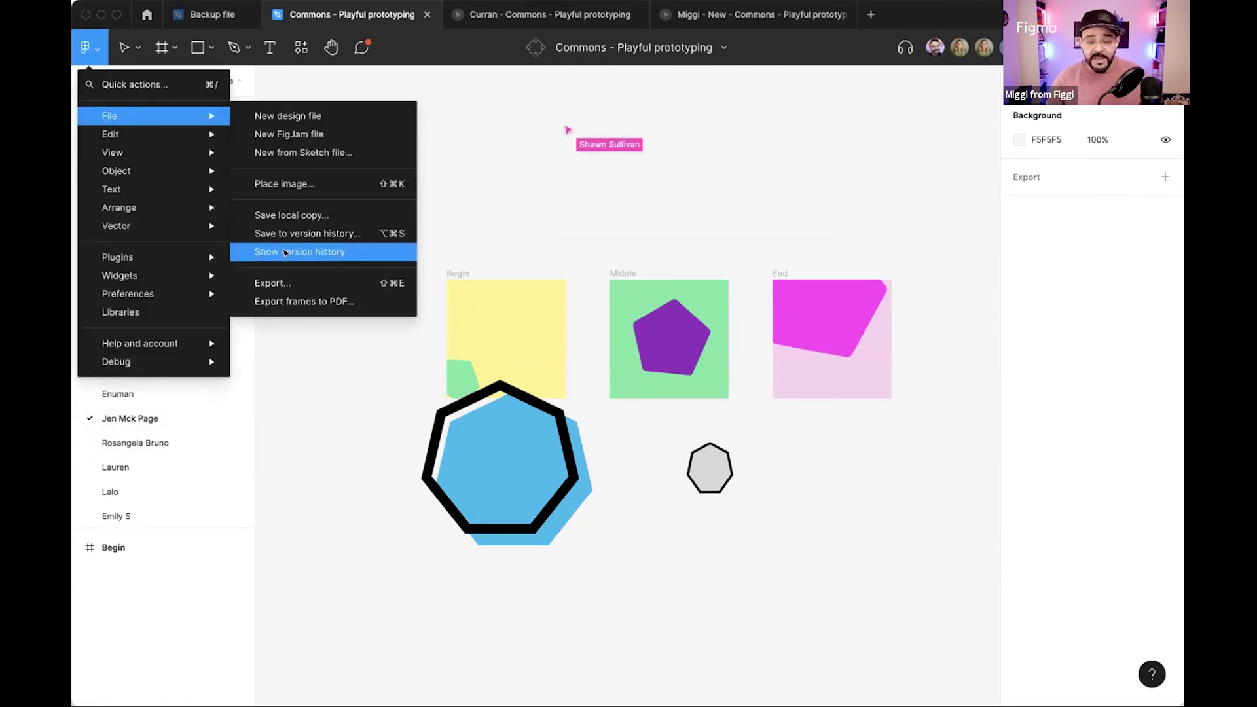
click(286, 253)
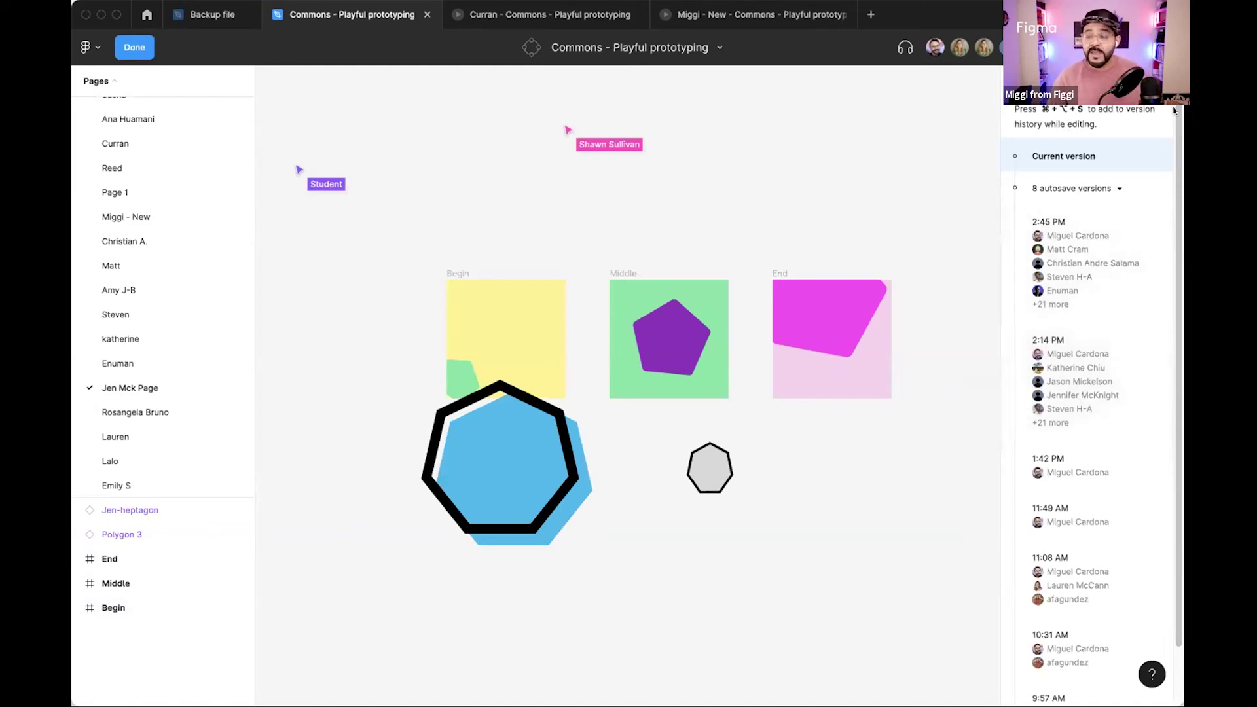
click(1171, 81)
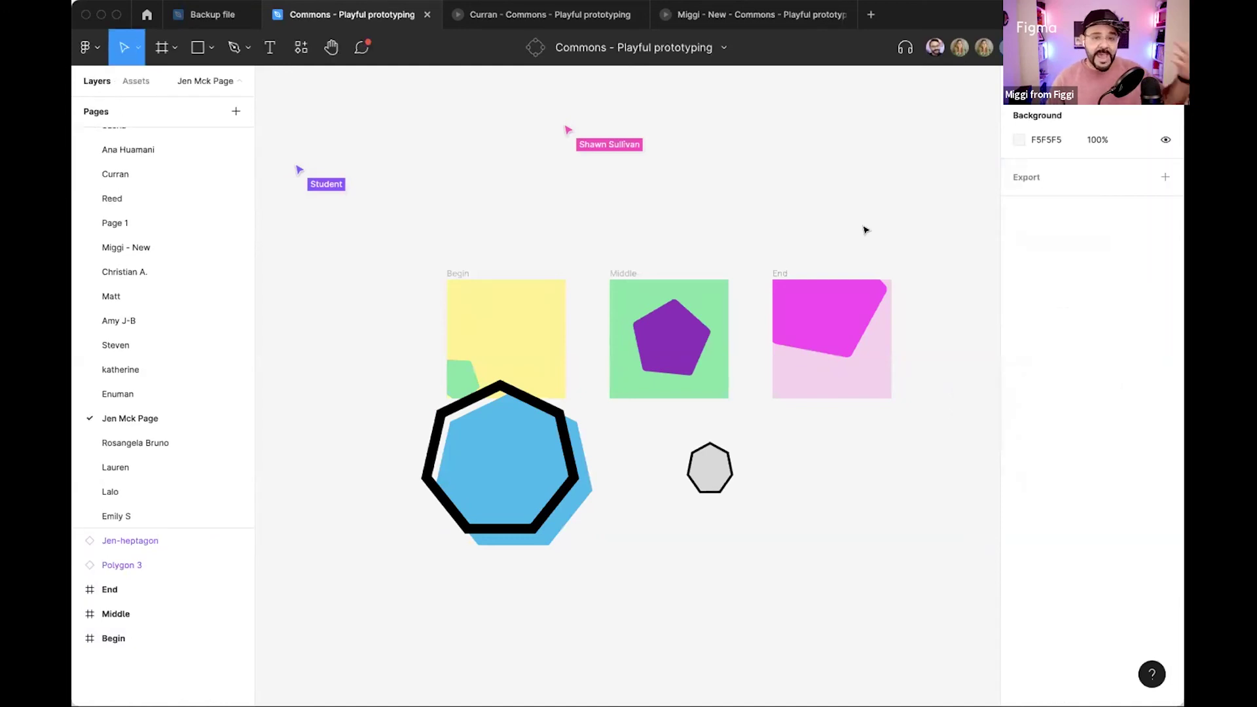